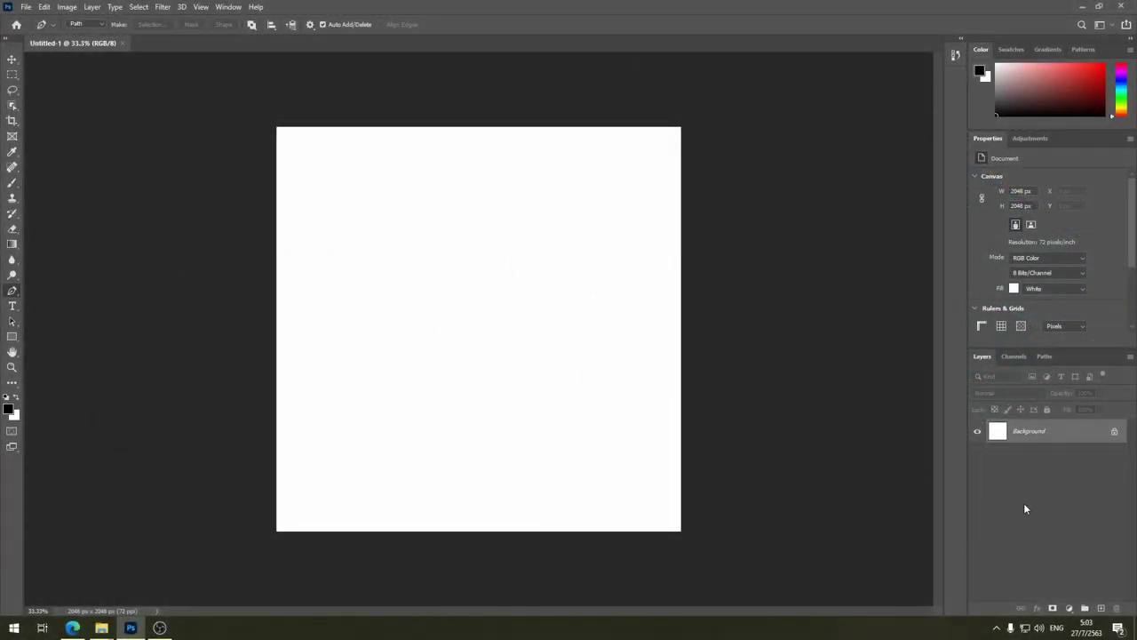
Step: Convert the Background into Layer 0 and add an empty Layer 1 above it
double_click(1041, 436)
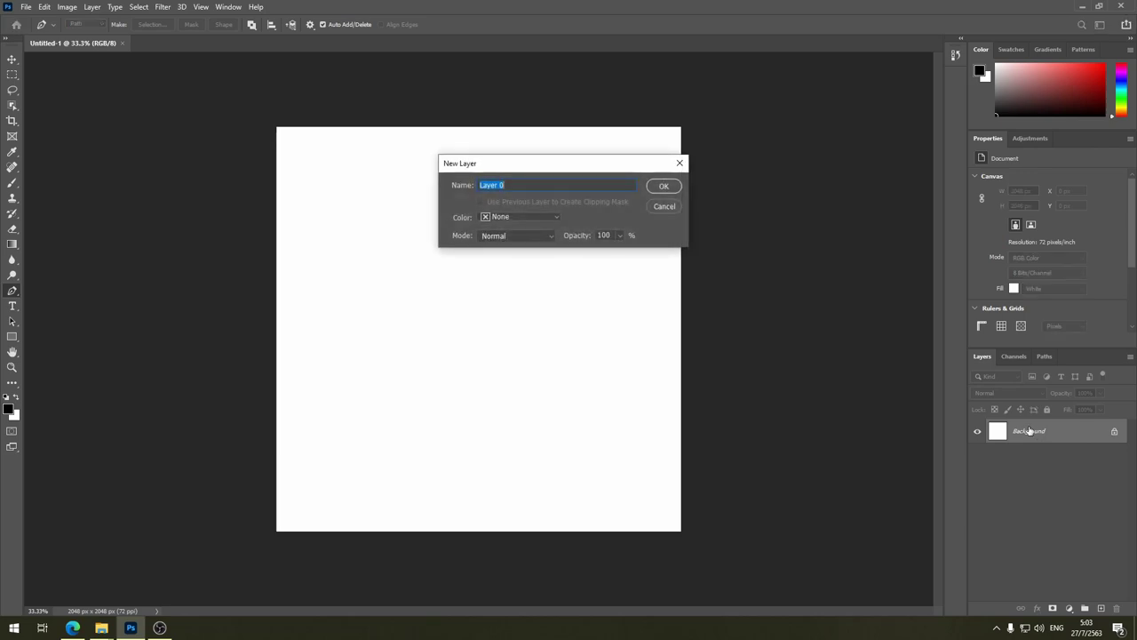
click(665, 189)
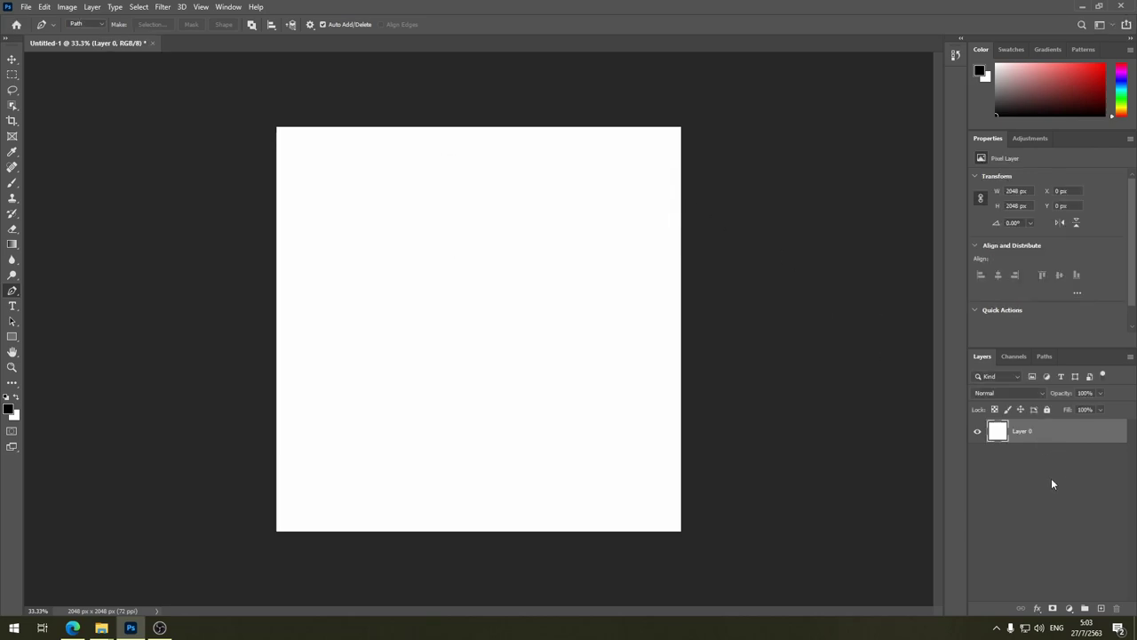
click(1101, 610)
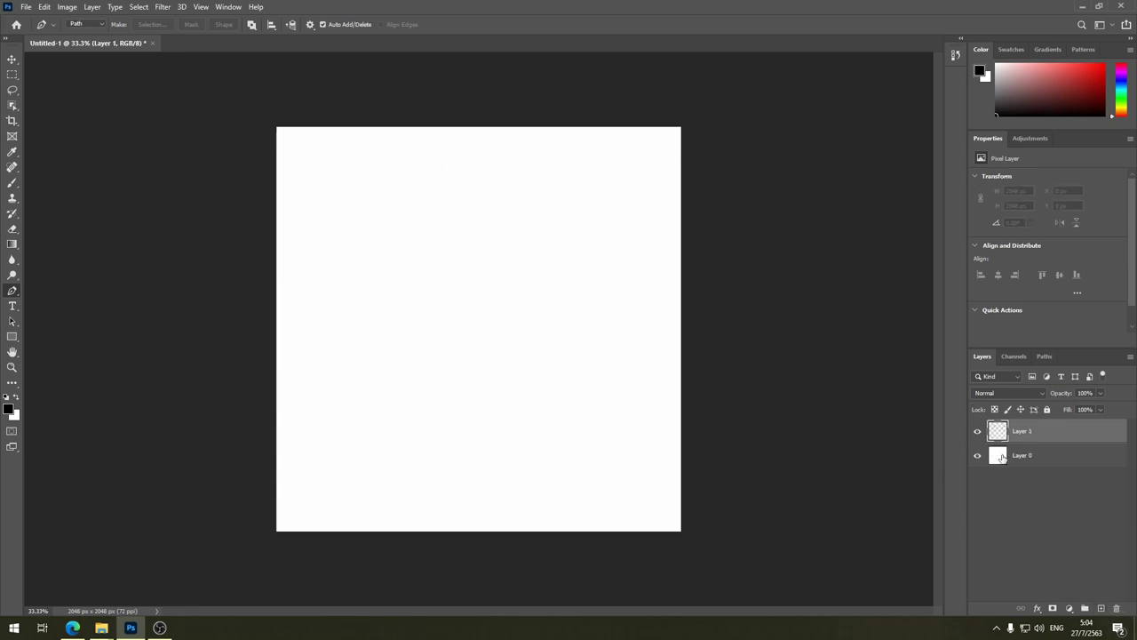
Step: Lock all of Layer 0 and make Layer 1 the active layer
click(1059, 458)
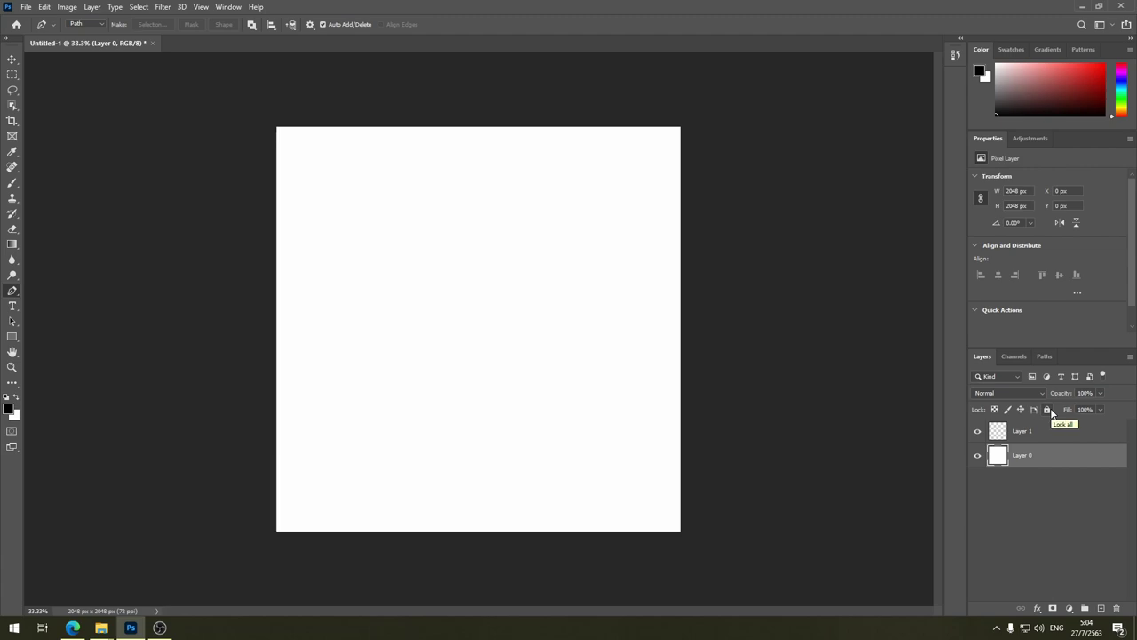
click(1048, 408)
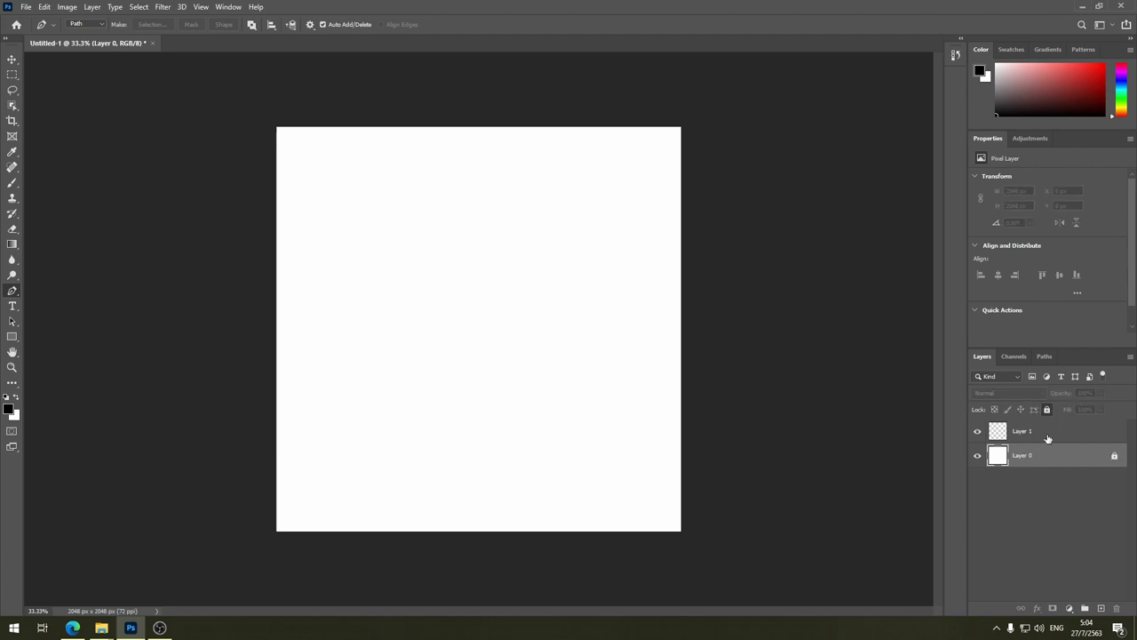
click(1040, 440)
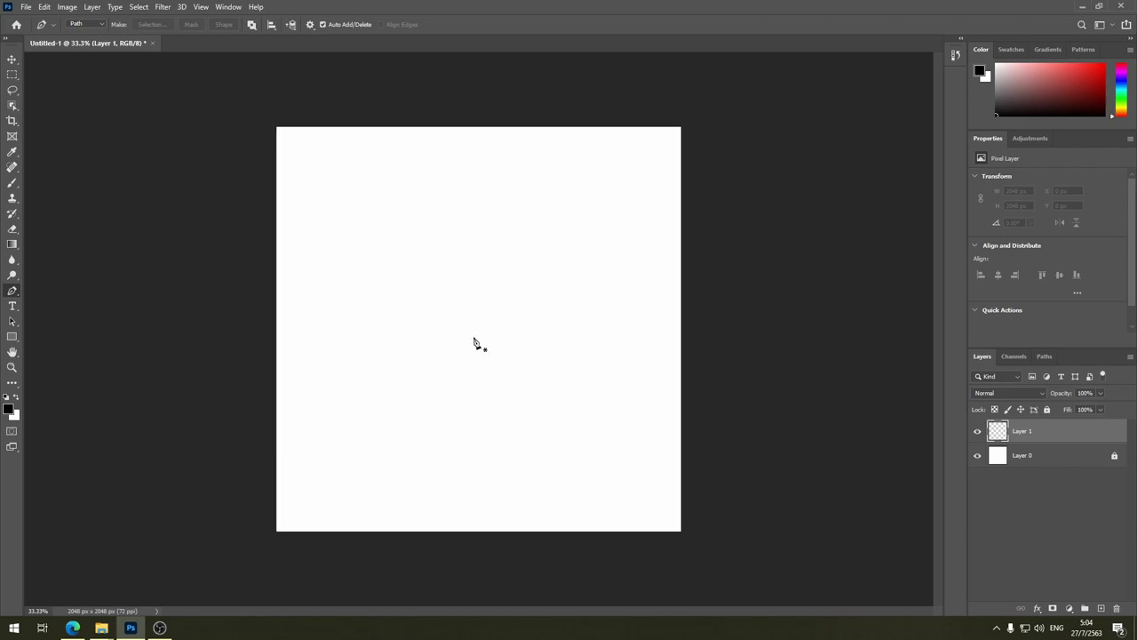
key(super+plus)
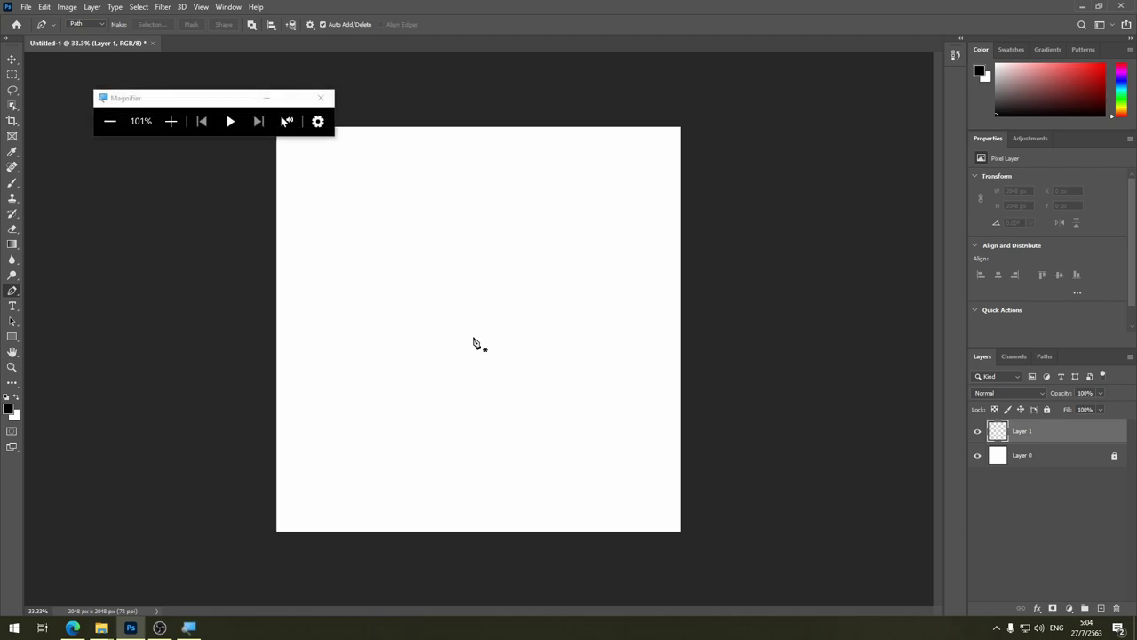
key(super+plus)
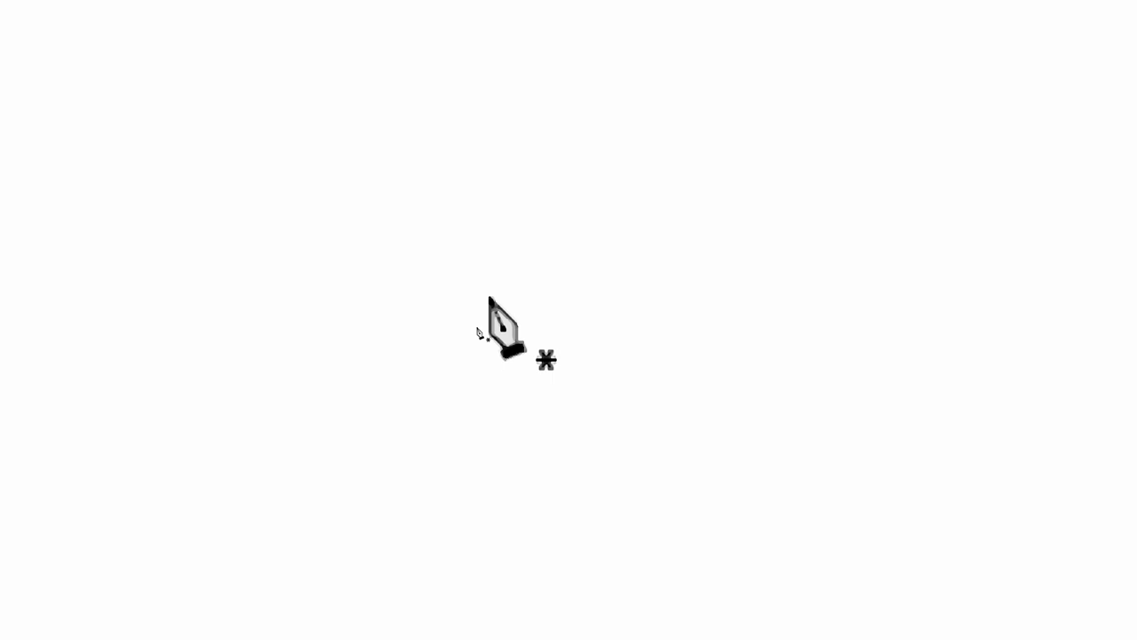
key(super+minus)
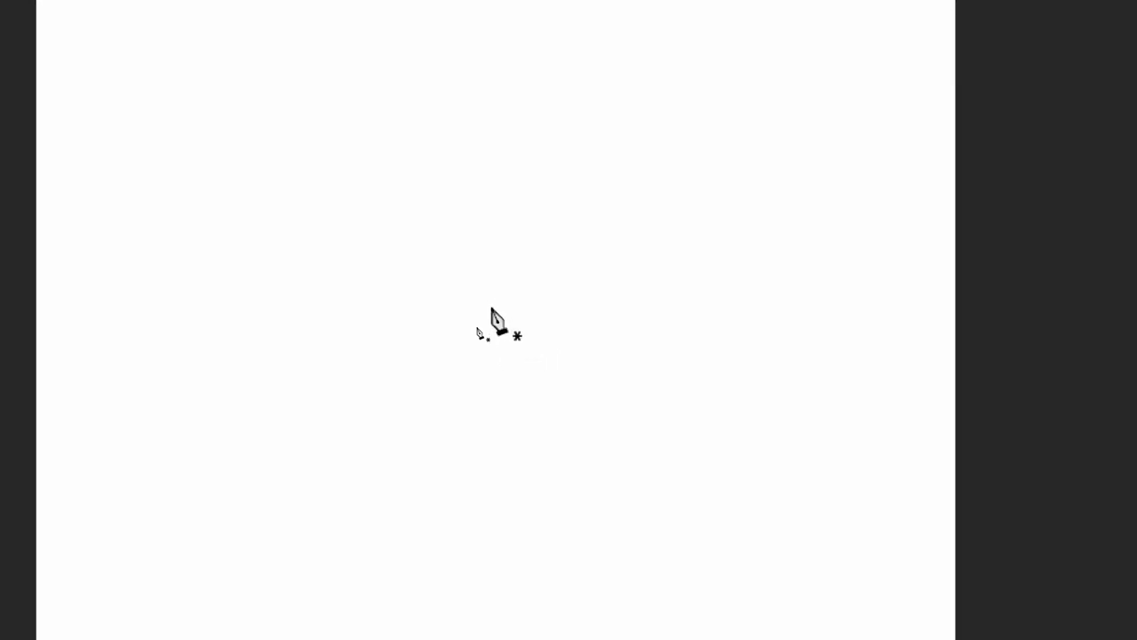
key(super+minus)
key(super+minus)
click(267, 98)
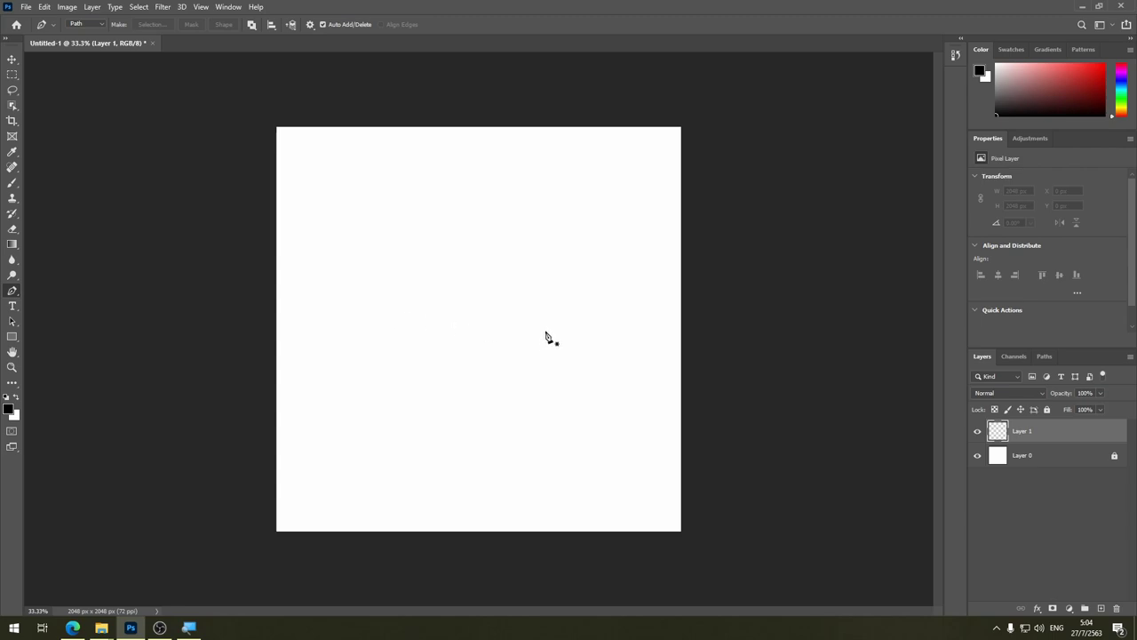
Step: Place two Pen anchors forming a straight horizontal path segment
click(351, 325)
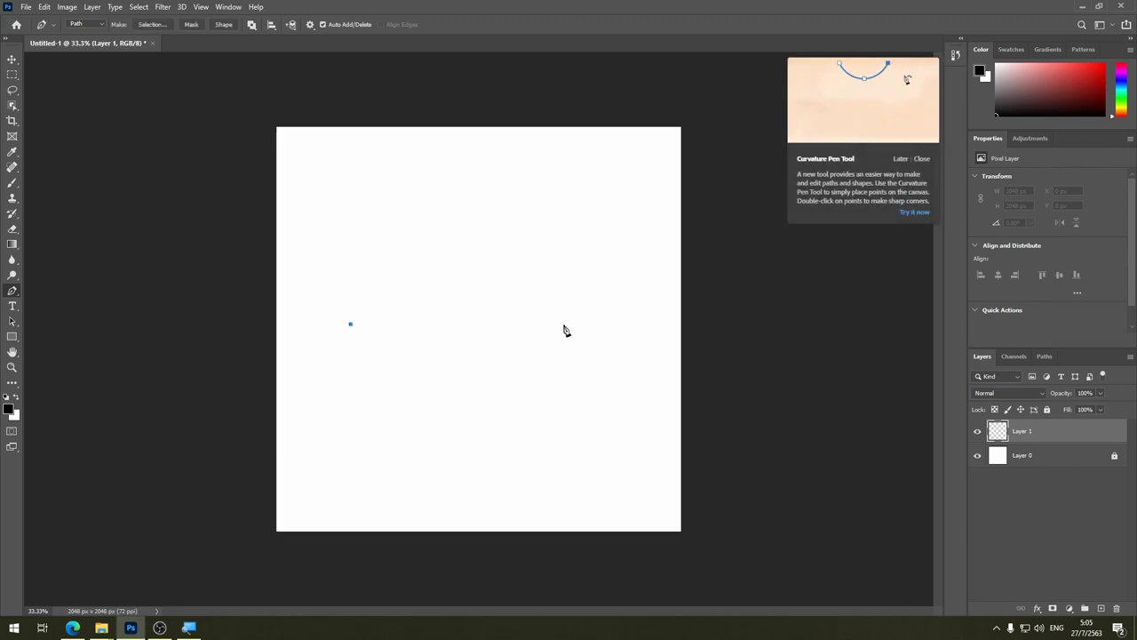
click(594, 324)
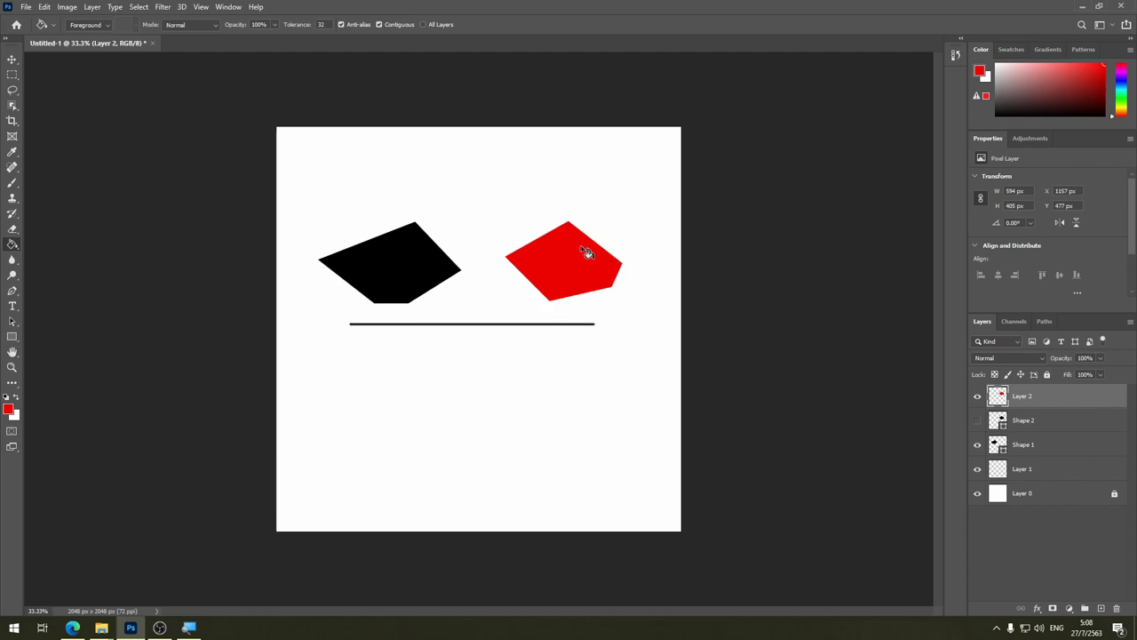
click(12, 59)
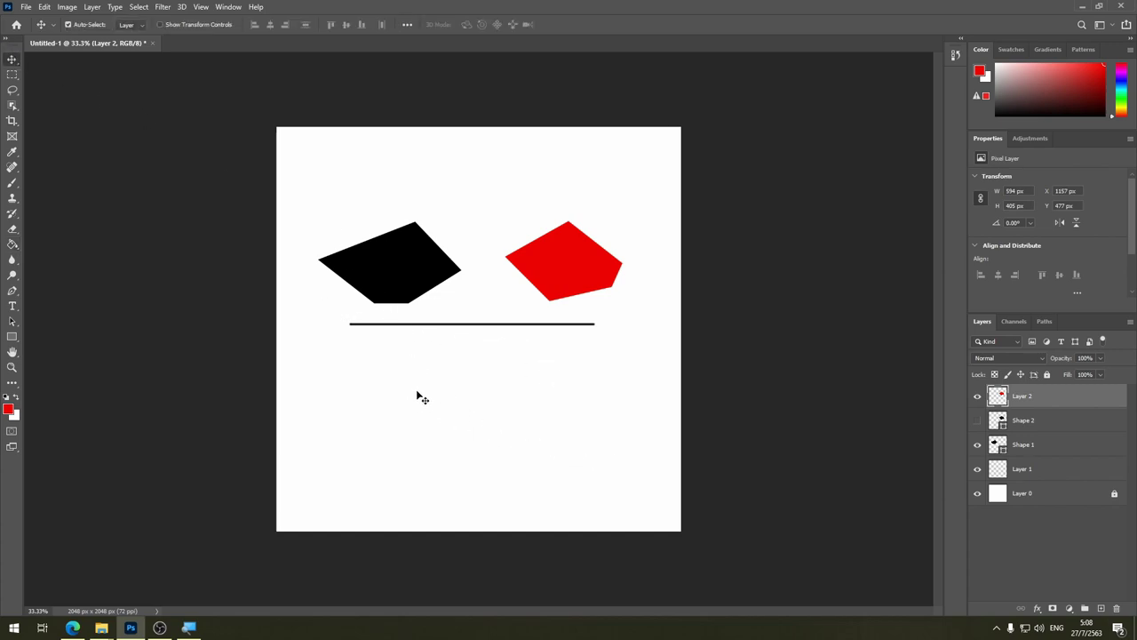
key(ctrl)
key(ctrl+plus)
key(ctrl+plus)
key(ctrl+plus)
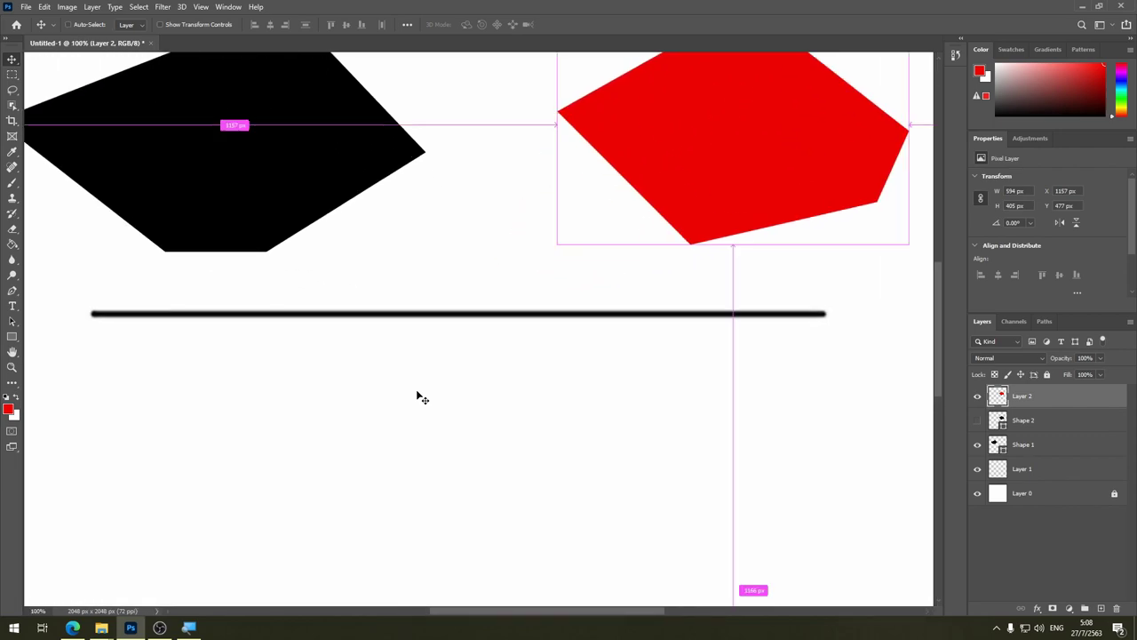
key(ctrl+plus)
key(ctrl+plus)
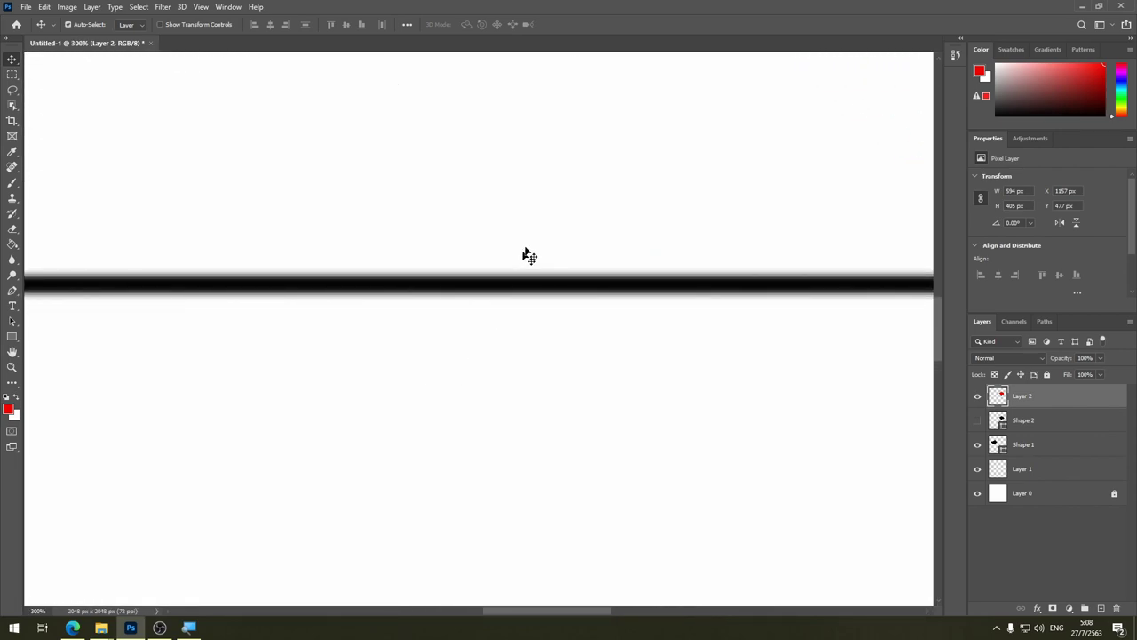
drag(560, 161, 297, 353)
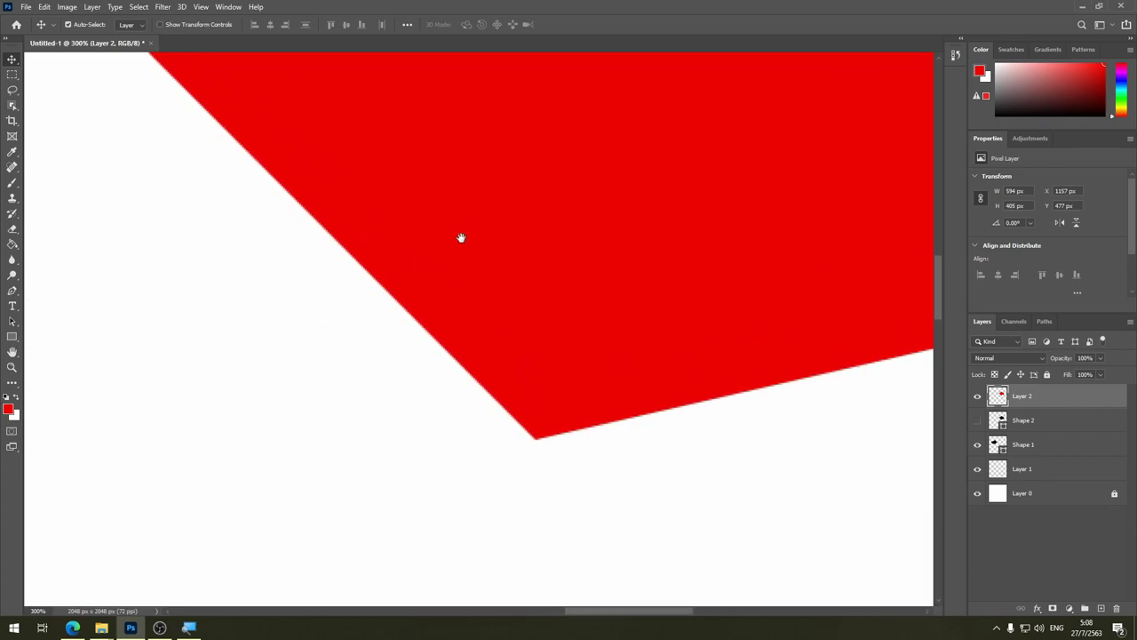
key(ctrl+plus)
key(ctrl+plus)
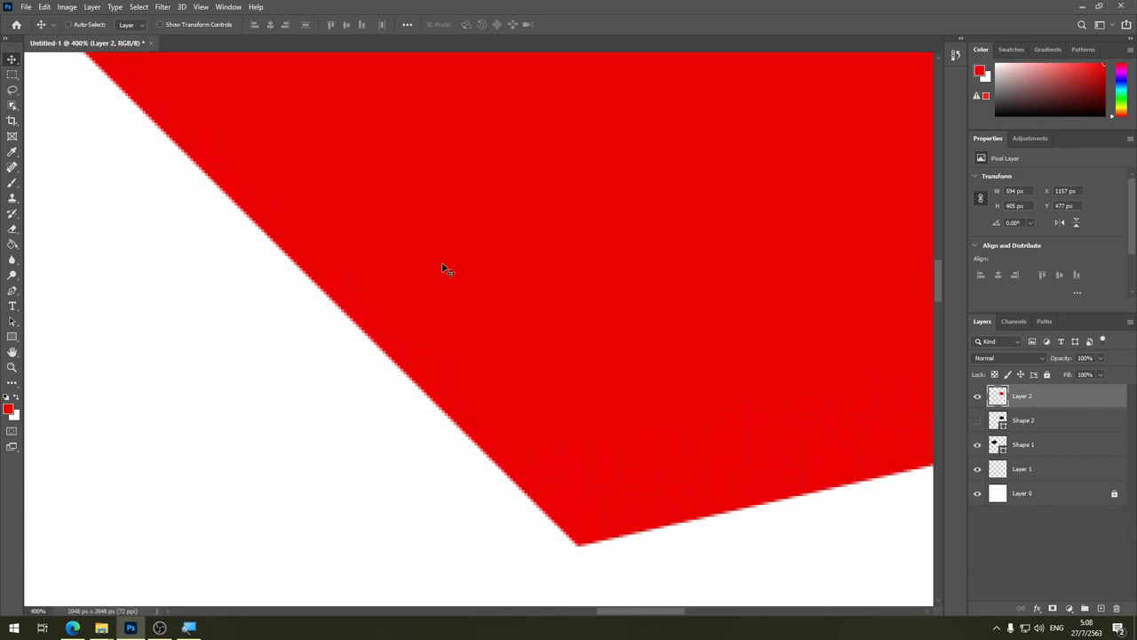
key(ctrl+plus)
key(ctrl+plus)
key(ctrl+plus)
scroll(277, 269, left, 10)
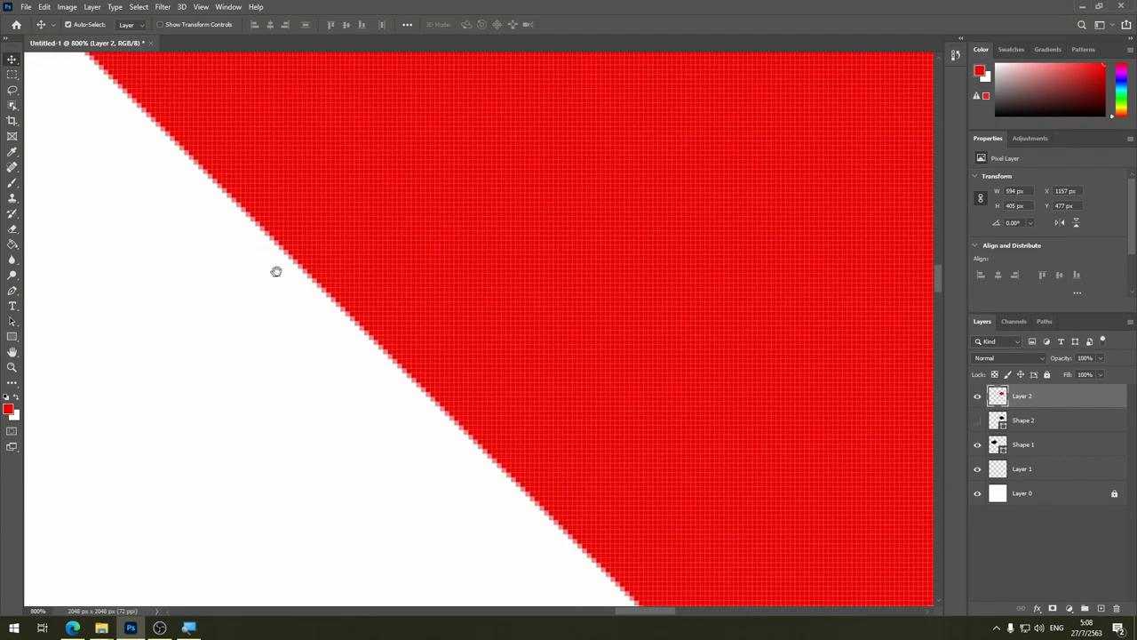
scroll(300, 285, left, 4)
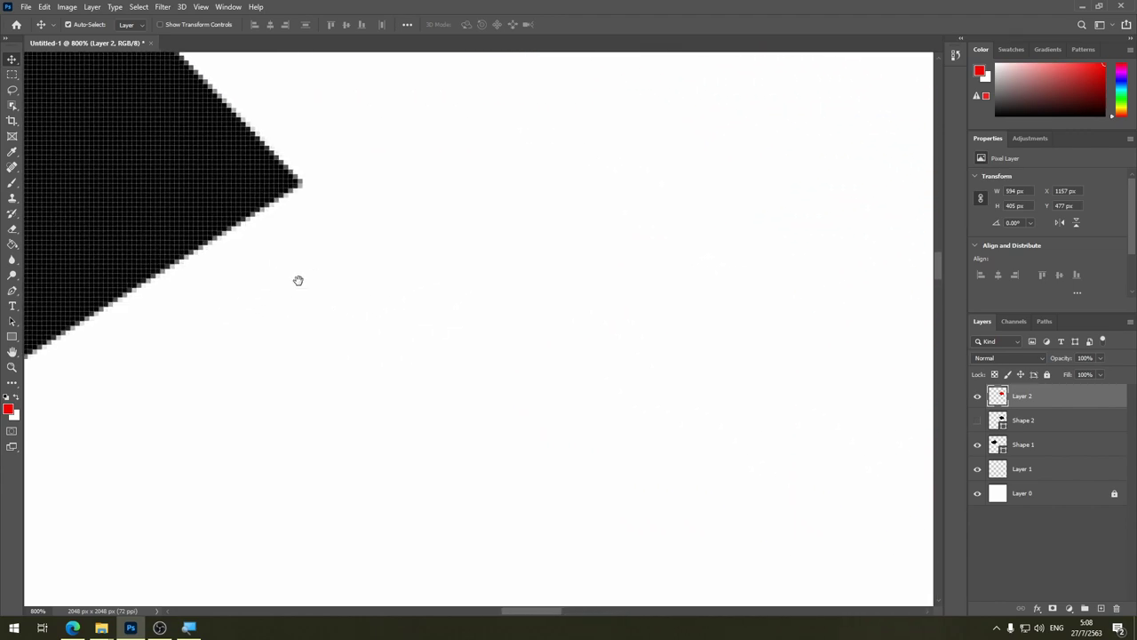
scroll(301, 284, left, 3)
scroll(300, 284, left, 1)
key(ctrl+minus)
key(ctrl+minus)
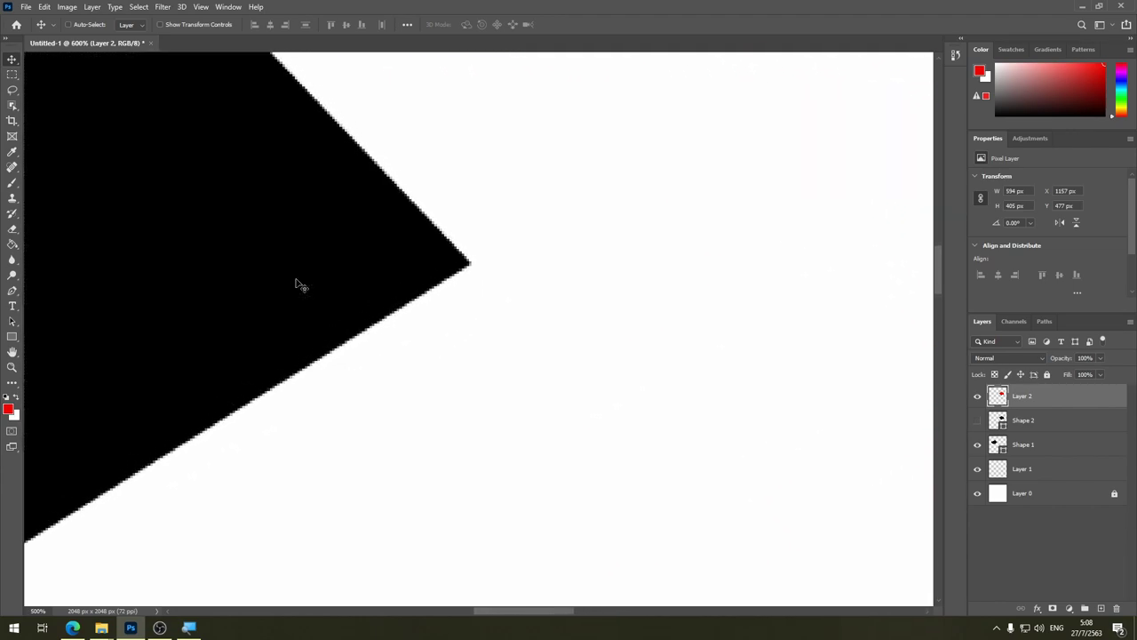
key(ctrl+minus)
key(ctrl+minus)
key(ctrl+minus)
key(ctrl+minus)
key(ctrl+minus)
key(ctrl+minus)
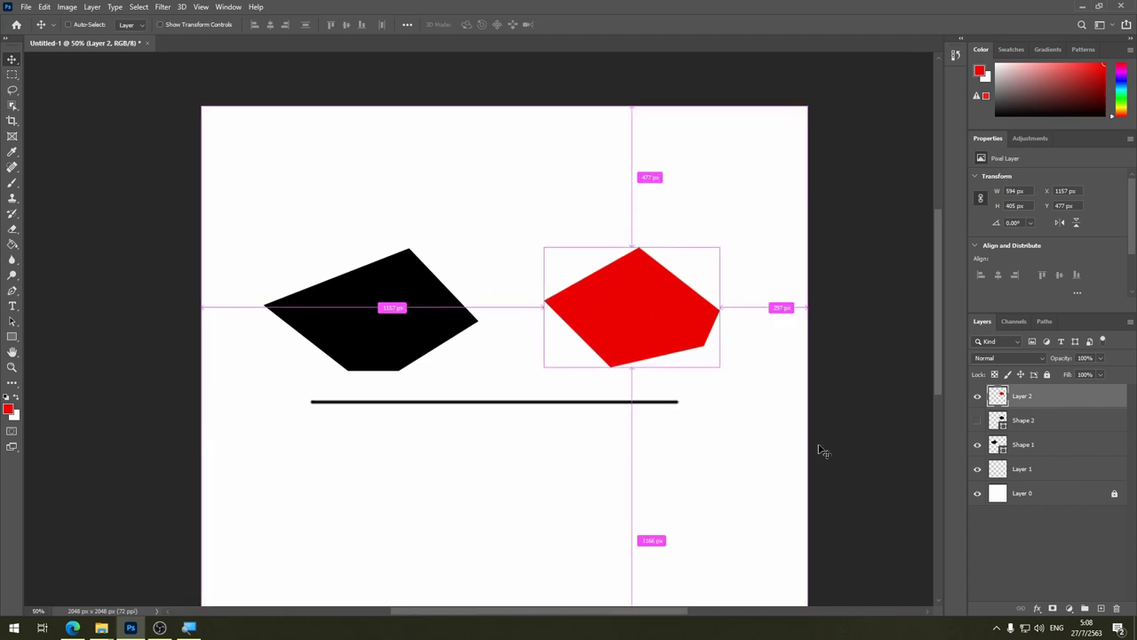
click(1045, 447)
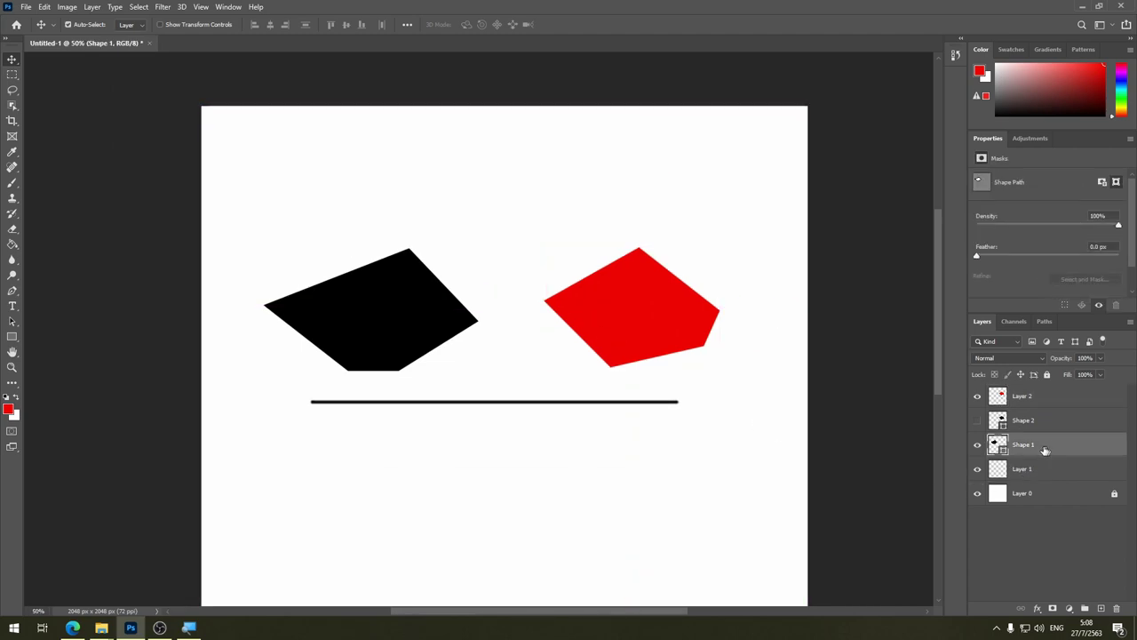
Step: Free-transform the black polygon, first enlarging it past the canvas, then shrinking it back
key(ctrl+t)
key(ctrl+minus)
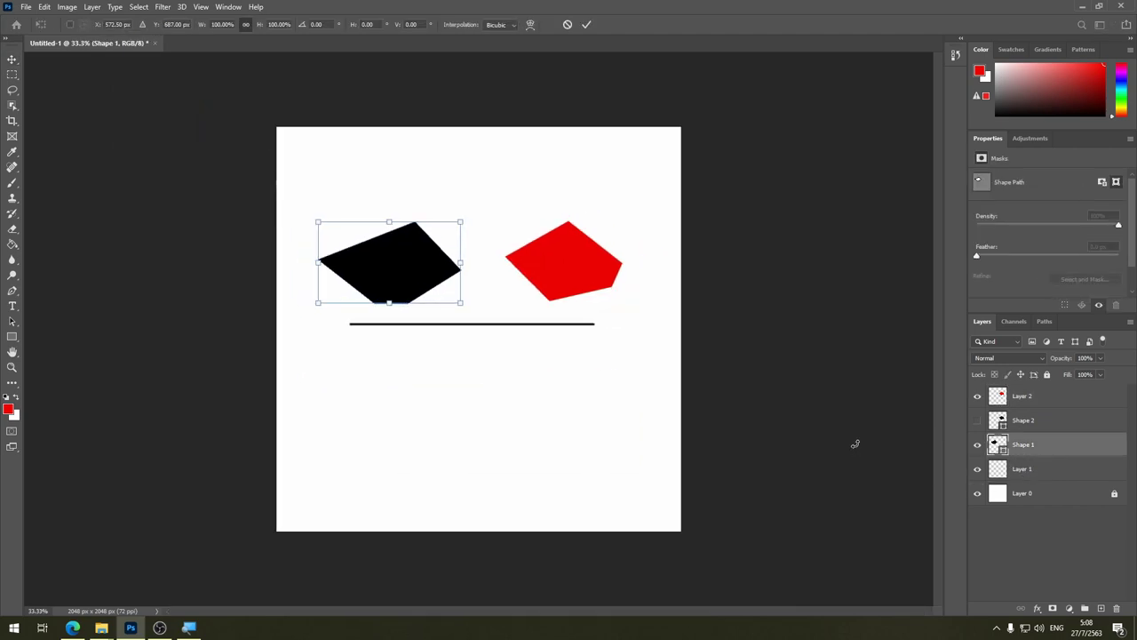
key(ctrl+minus)
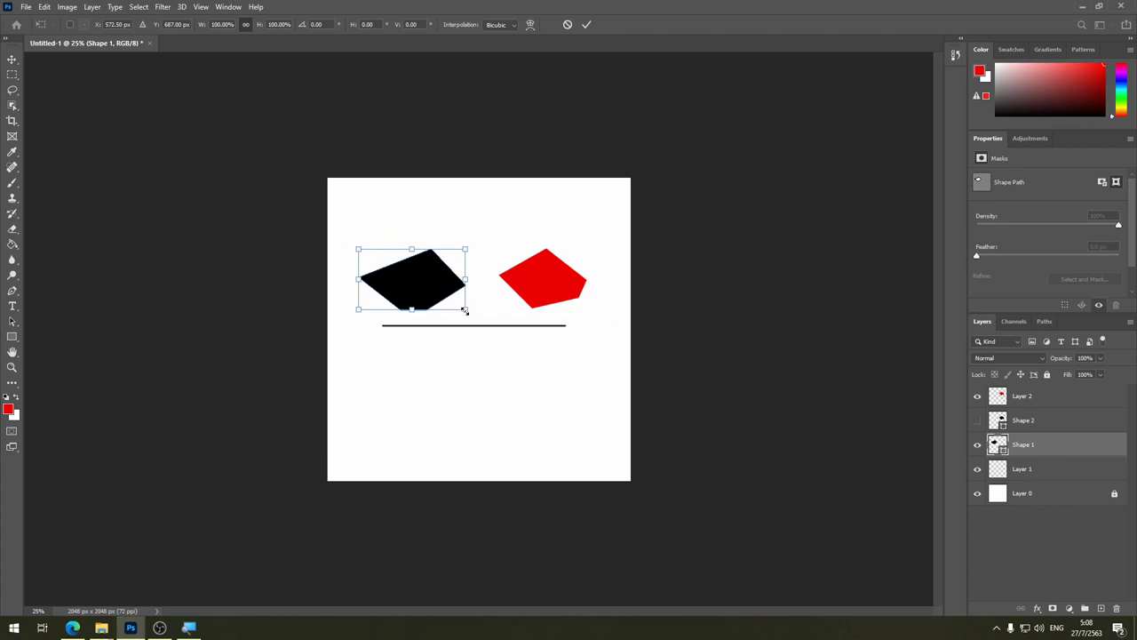
drag(466, 311, 860, 600)
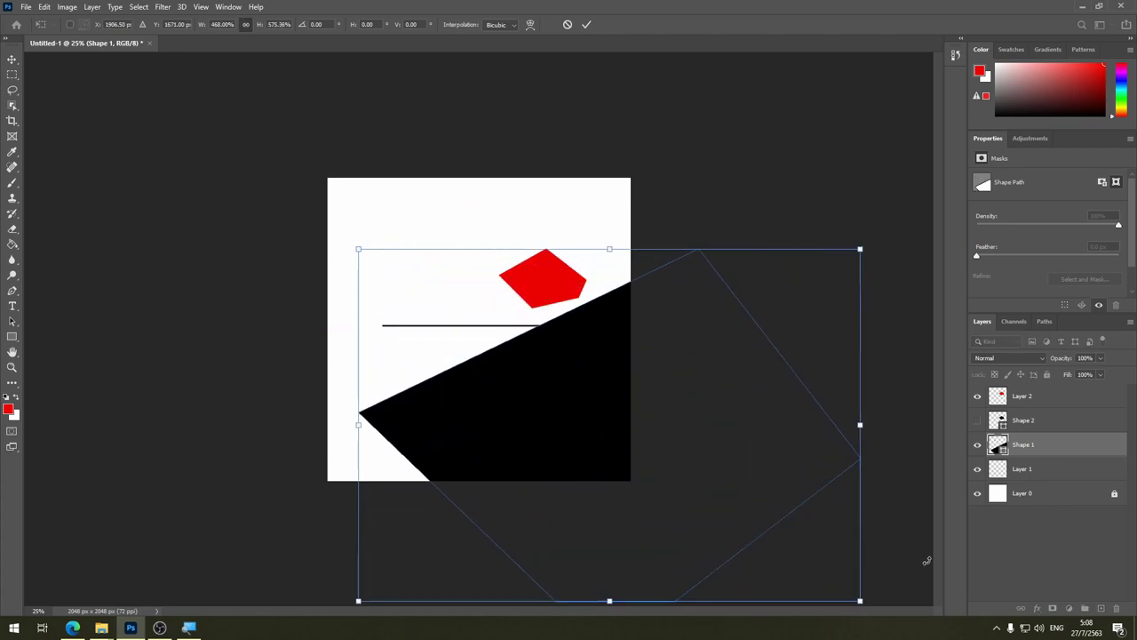
key(Return)
key(ctrl+t)
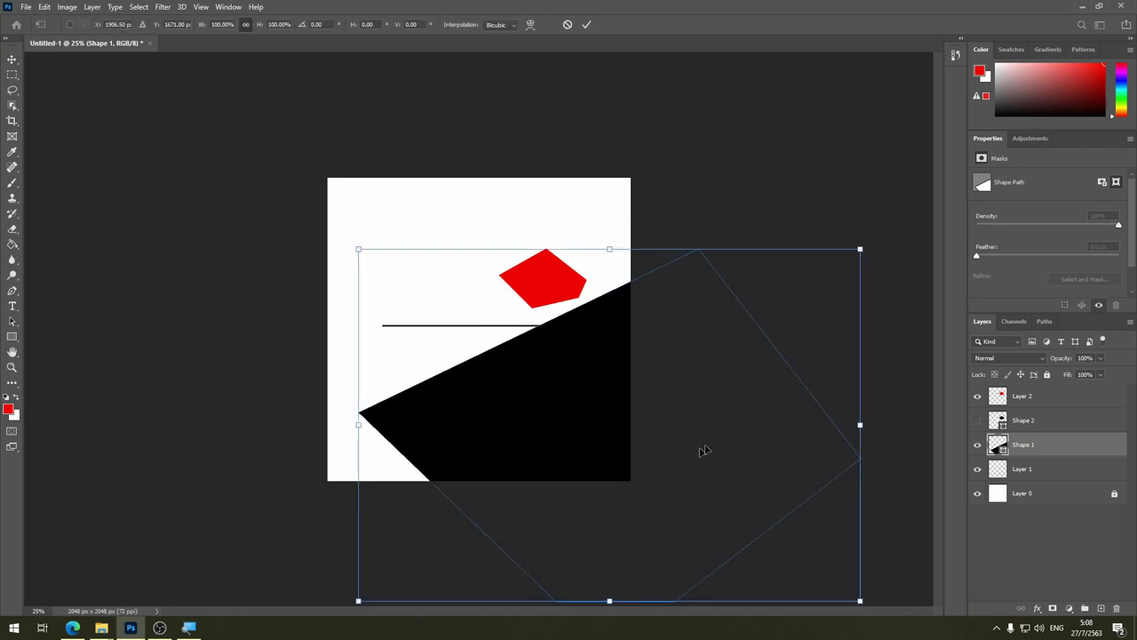
mouse_move(860, 602)
mouse_down()
mouse_move(604, 449)
mouse_move(401, 284)
mouse_move(417, 295)
mouse_up()
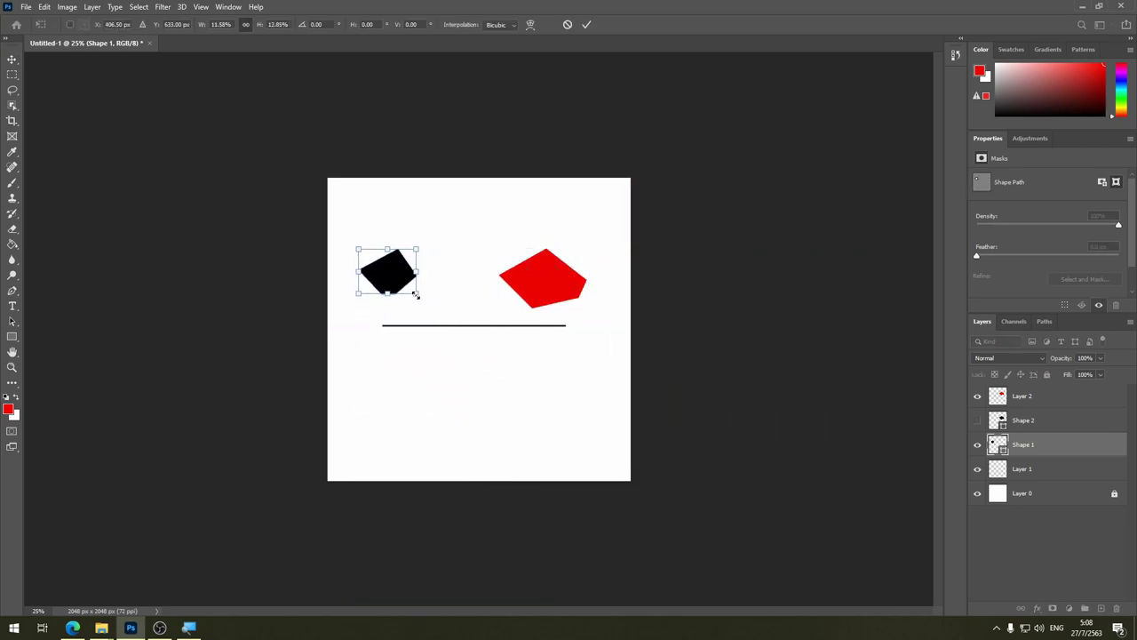
key(Return)
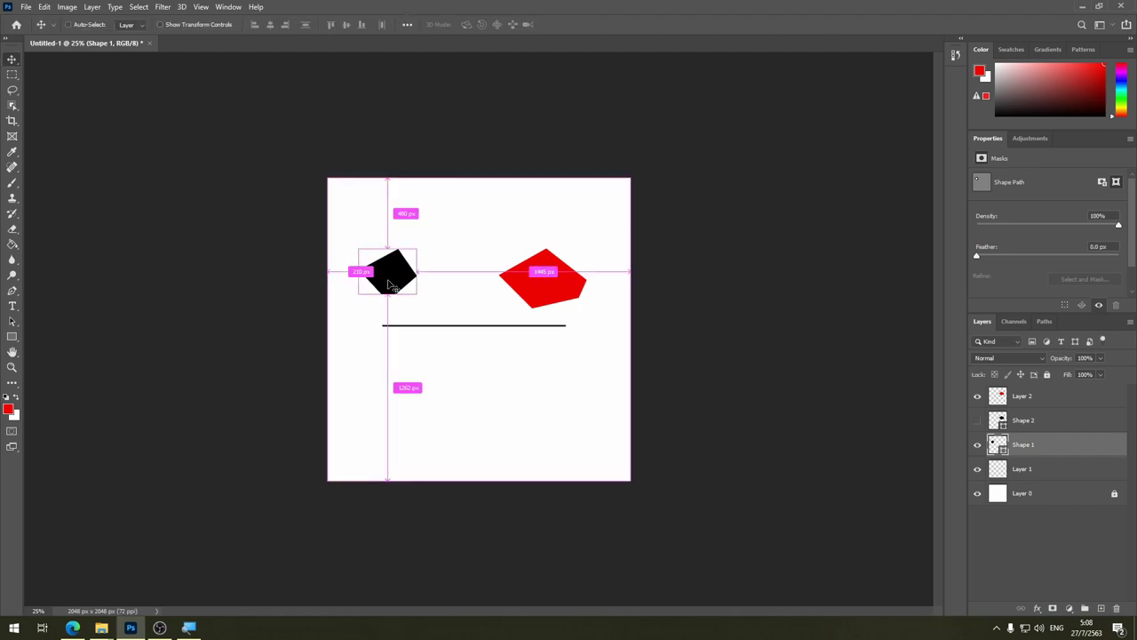
Step: Shrink the black polygon to a small shape and check its distances to the canvas edges
key(ctrl+t)
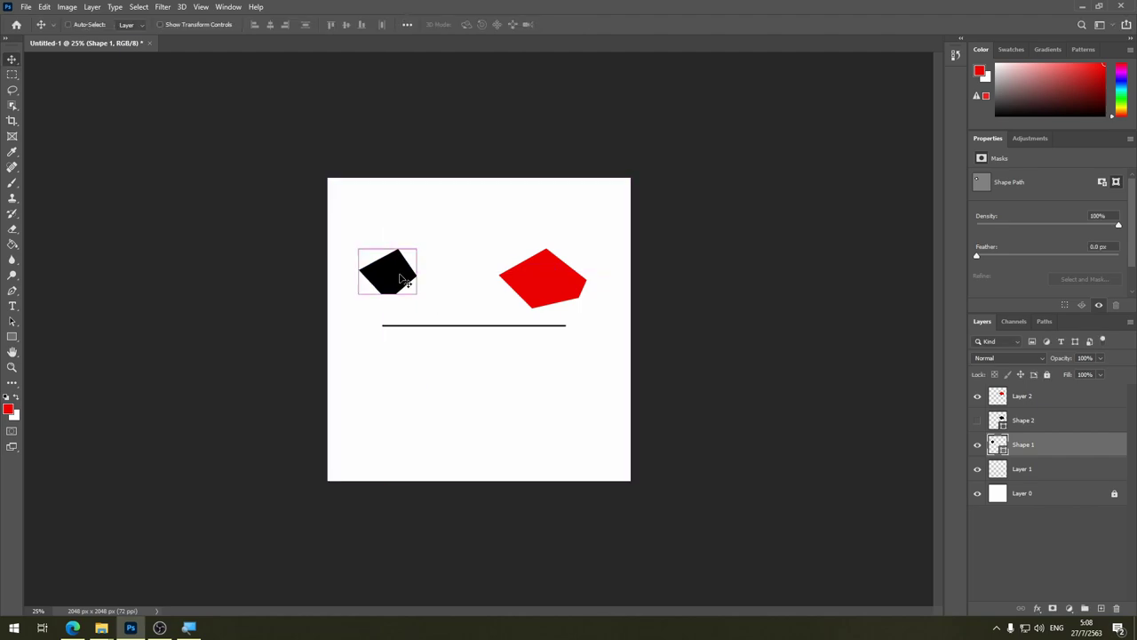
drag(416, 294, 374, 260)
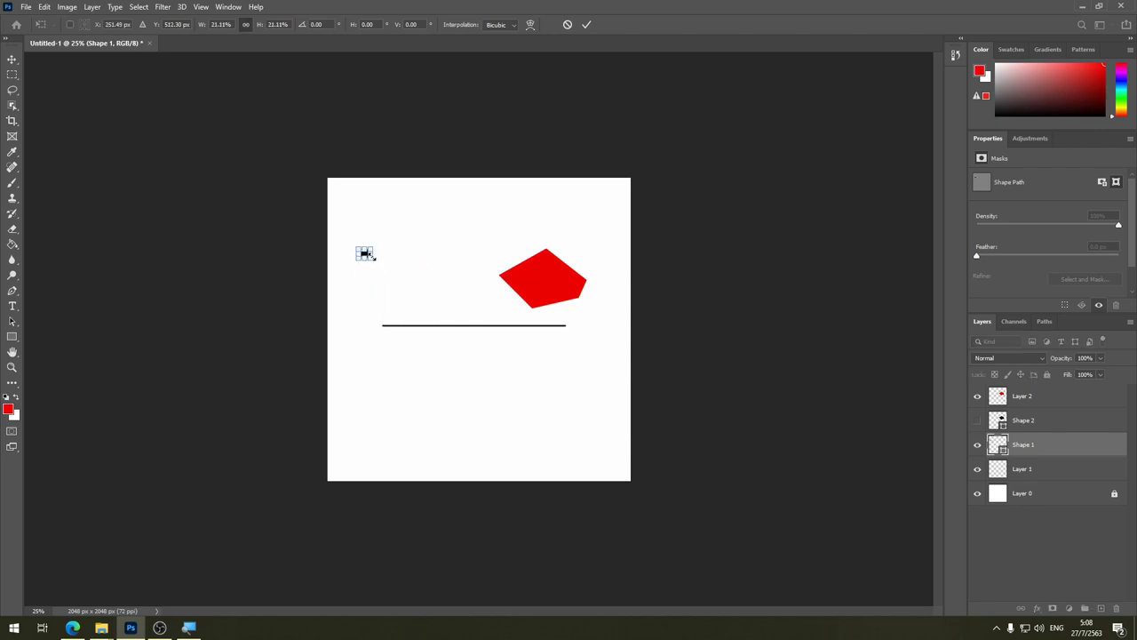
key(Return)
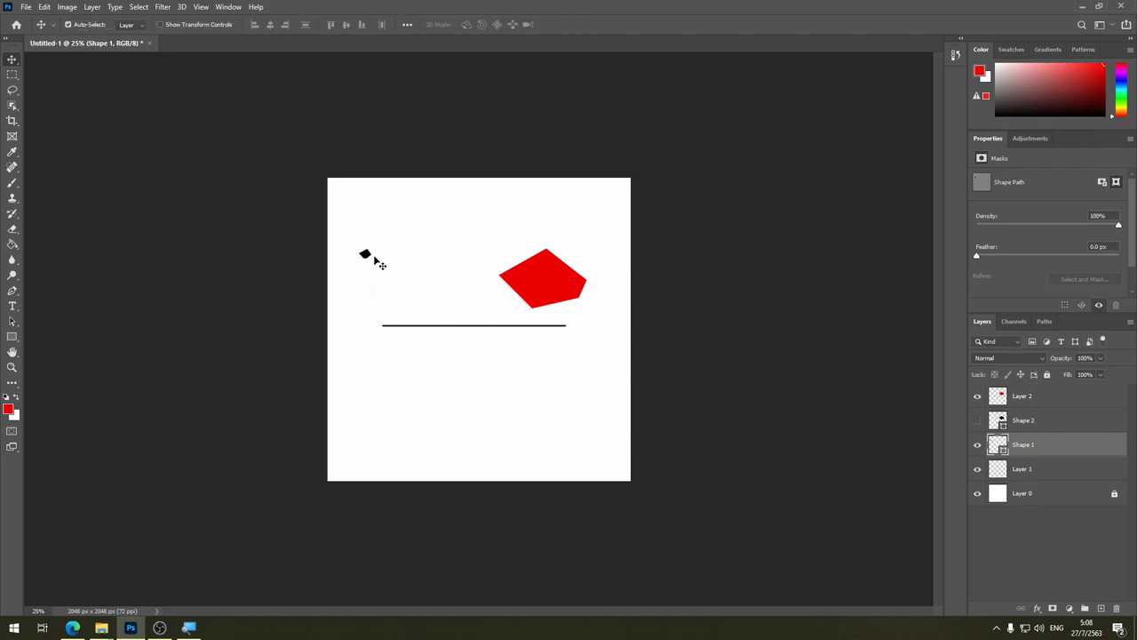
key(ctrl)
scroll(374, 264, up, 2)
scroll(370, 264, up, 3)
scroll(382, 262, up, 3)
drag(387, 259, 521, 341)
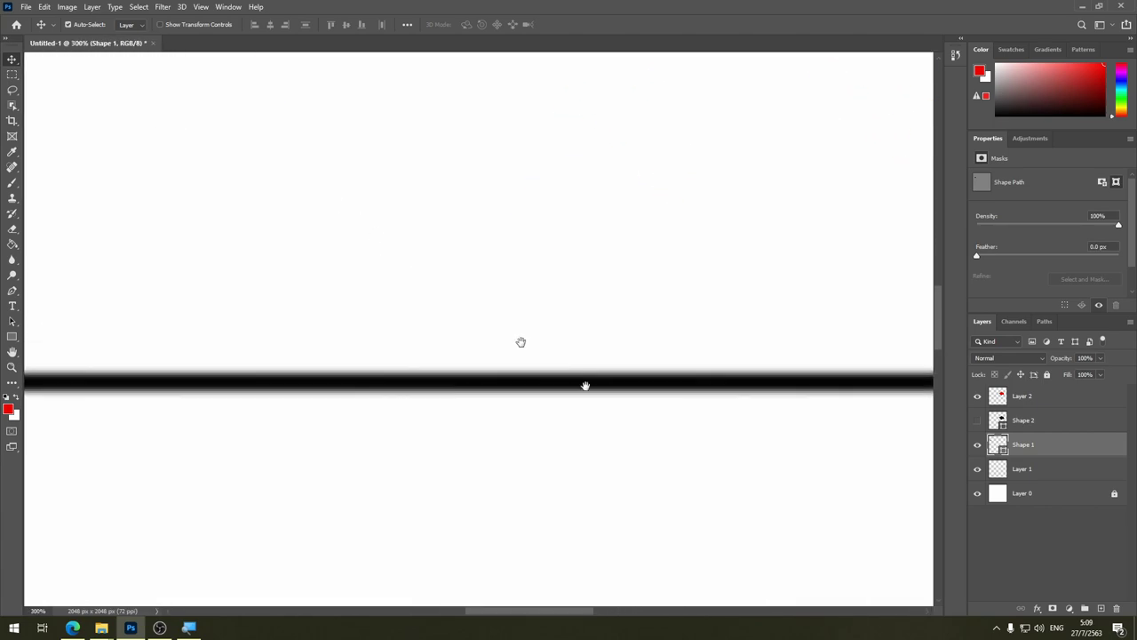
drag(391, 262, 536, 350)
drag(206, 219, 380, 295)
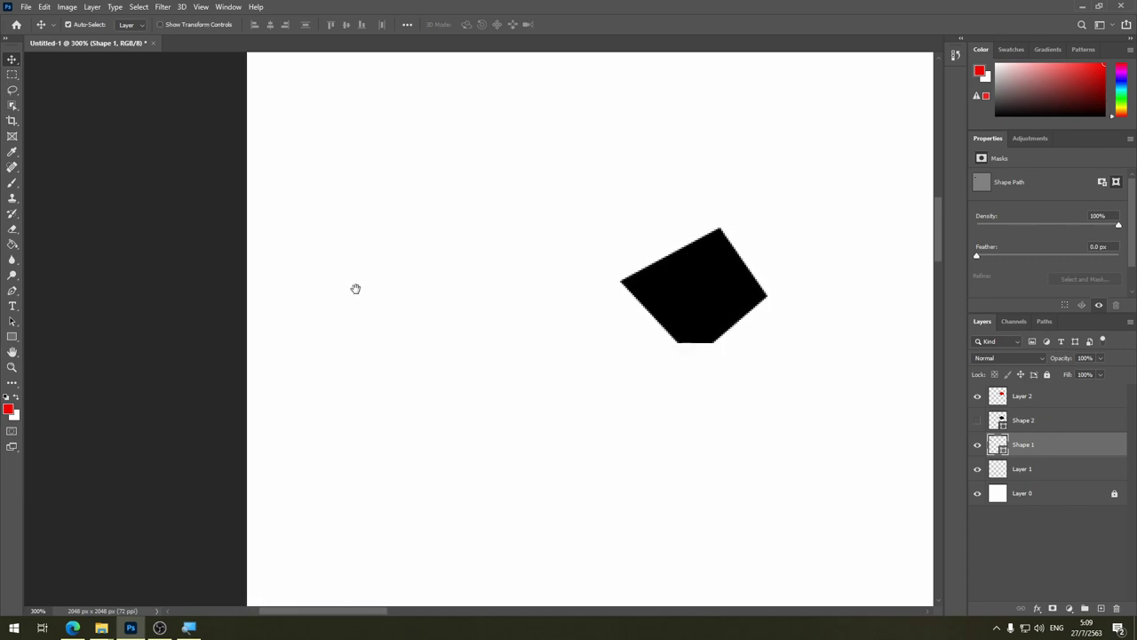
key(ctrl+minus)
key(ctrl+minus)
key(ctrl+minus)
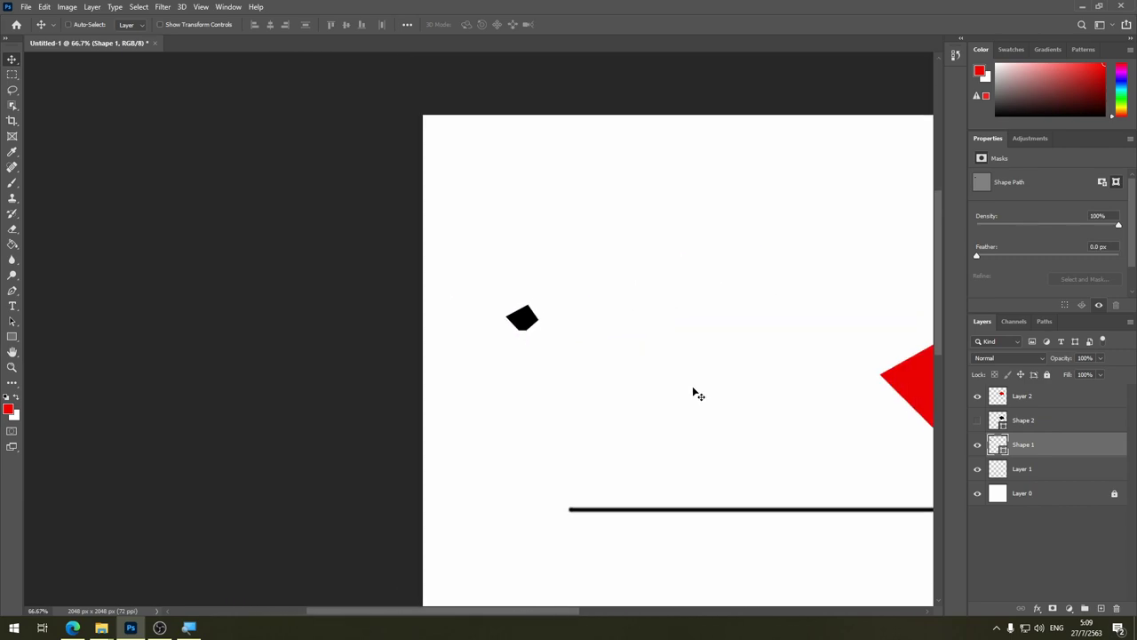
key(ctrl+minus)
key(ctrl+minus)
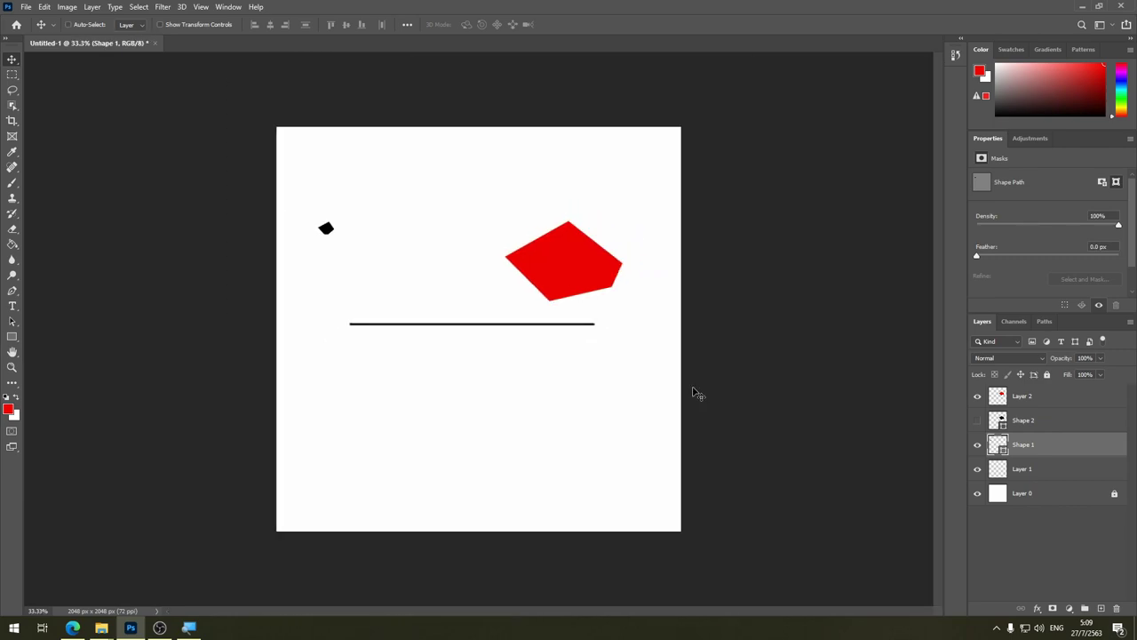
Step: Scale the black polygon up to cover most of the canvas, then hide Shape 1
key(ctrl+t)
drag(337, 235, 876, 622)
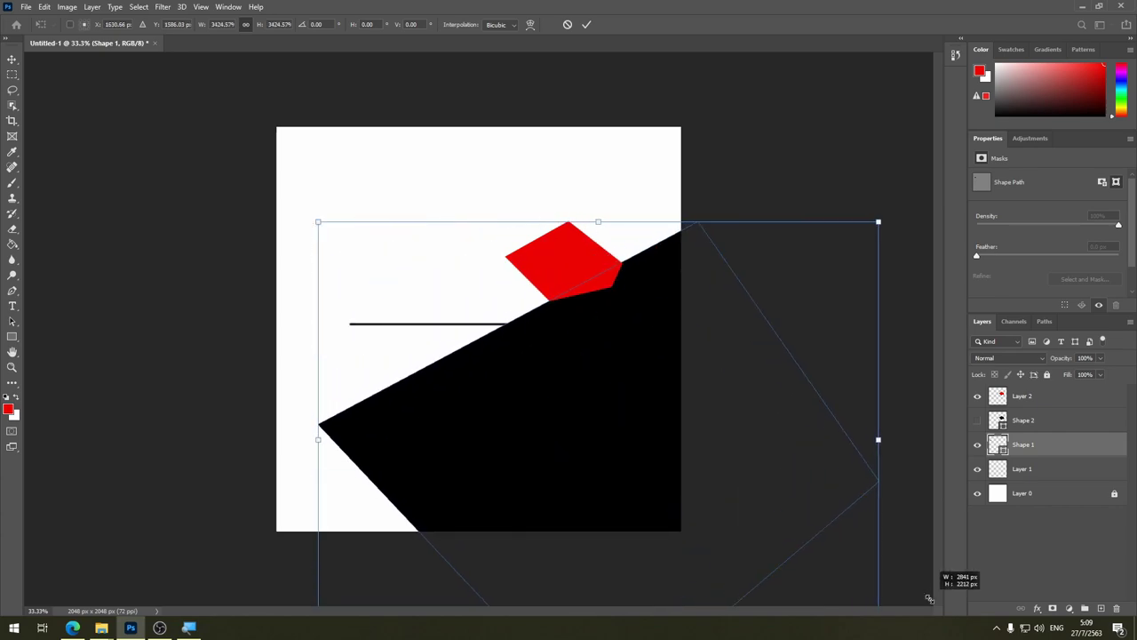
drag(630, 453, 518, 371)
key(Return)
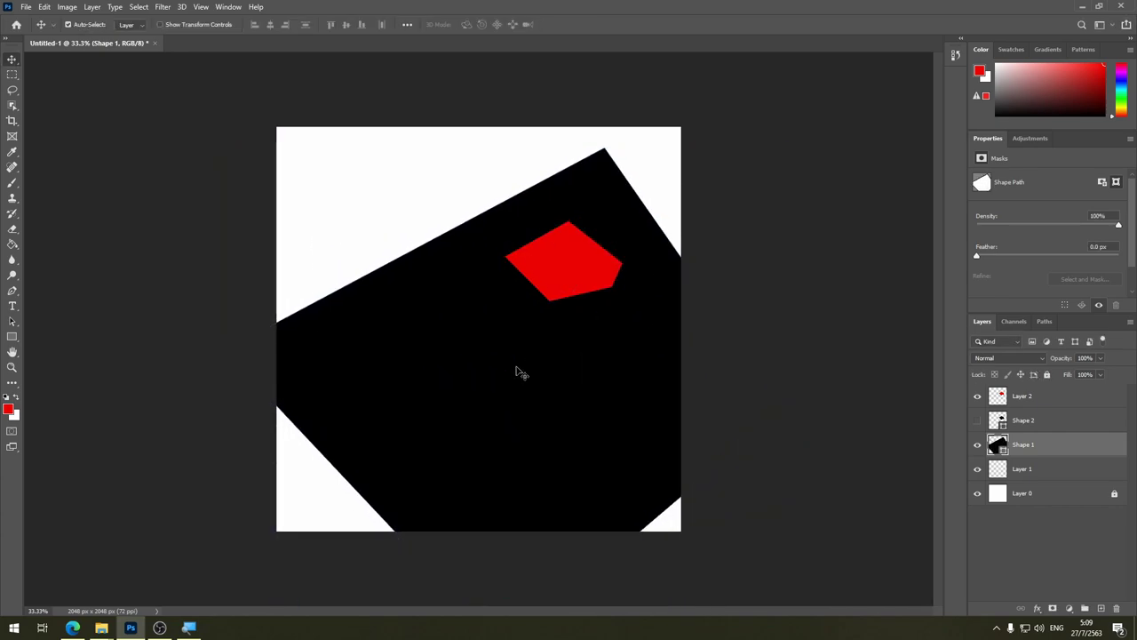
click(977, 445)
Step: Move Layer 2's red polygon left and shrink it down to a tiny dot
click(1029, 395)
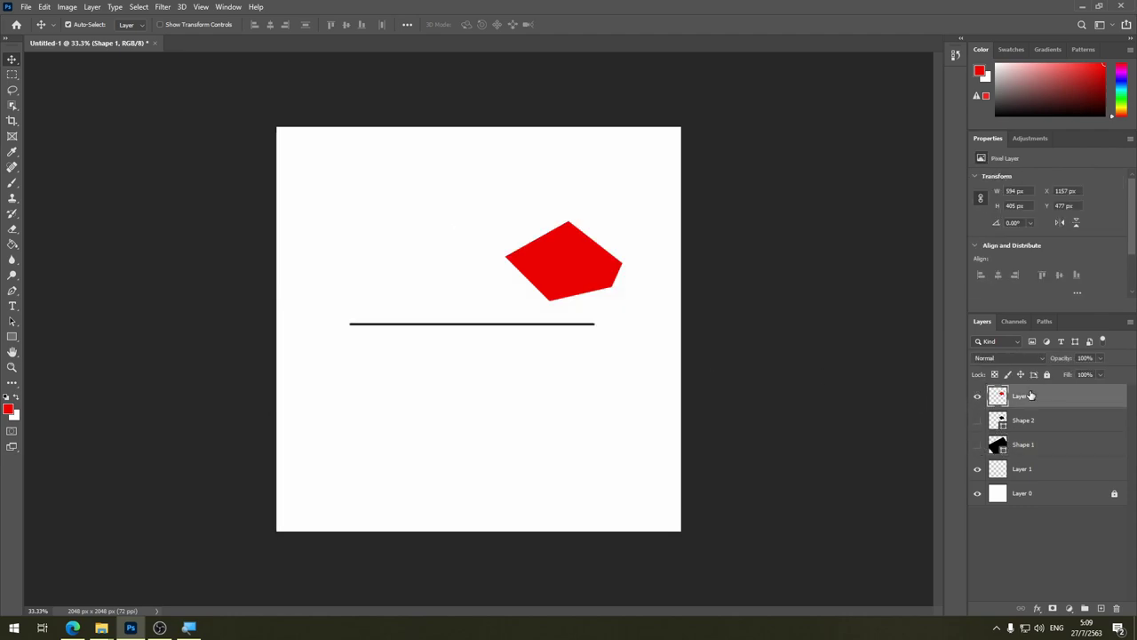
drag(579, 261, 515, 261)
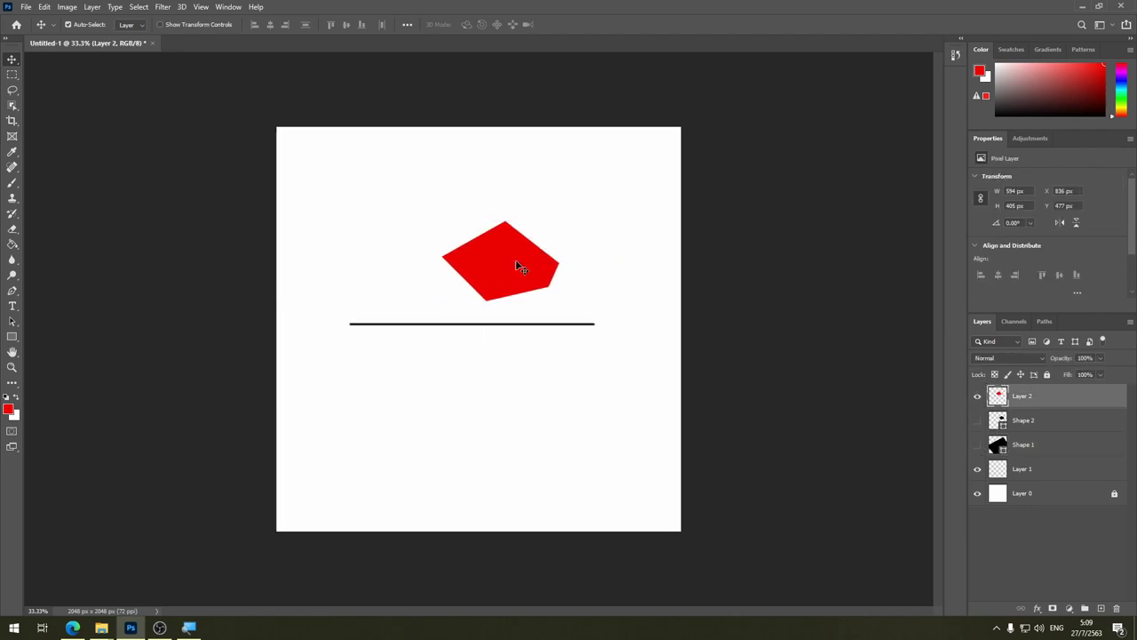
key(ctrl+t)
drag(559, 301, 455, 235)
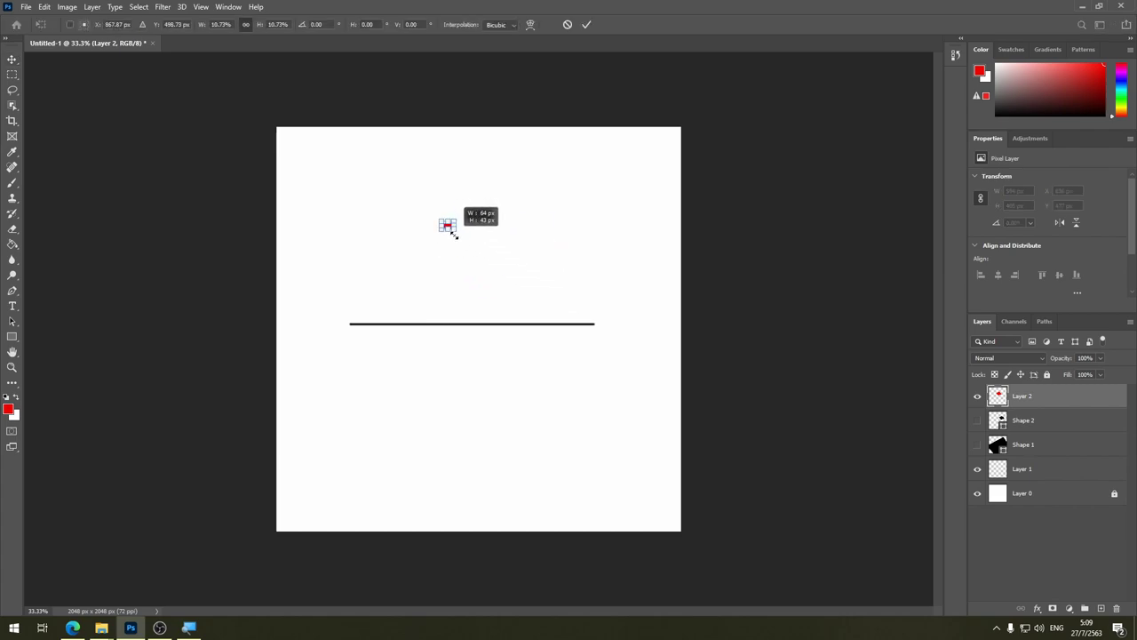
key(Return)
drag(457, 241, 444, 223)
key(ctrl+t)
key(Return)
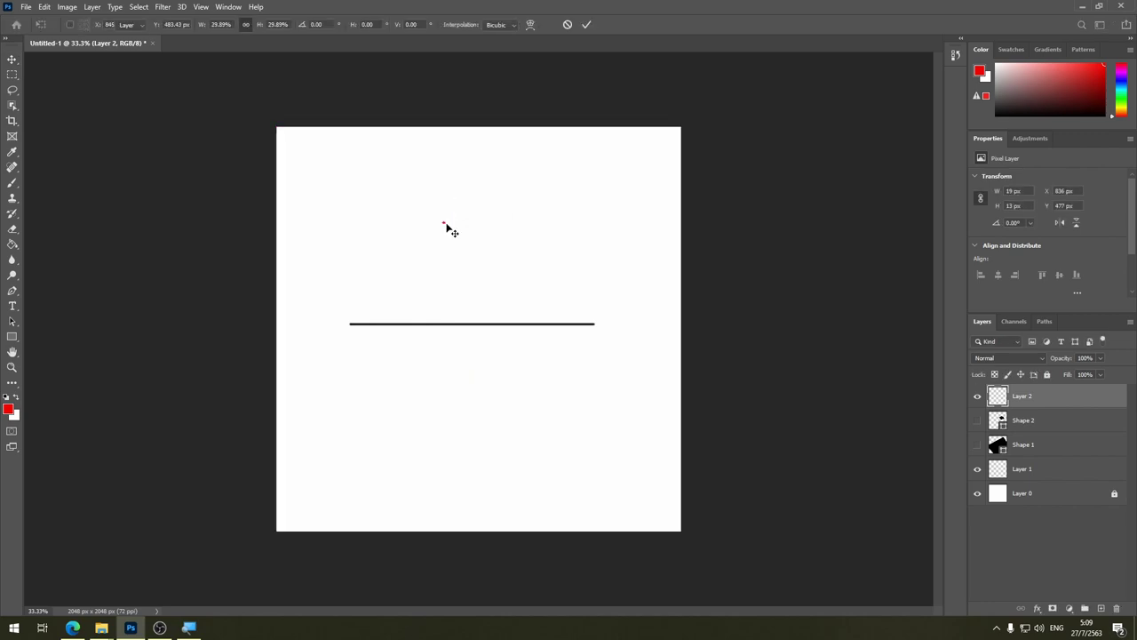
Step: Scale the red dot back up into a blurry blob, then delete Layer 2
key(ctrl+t)
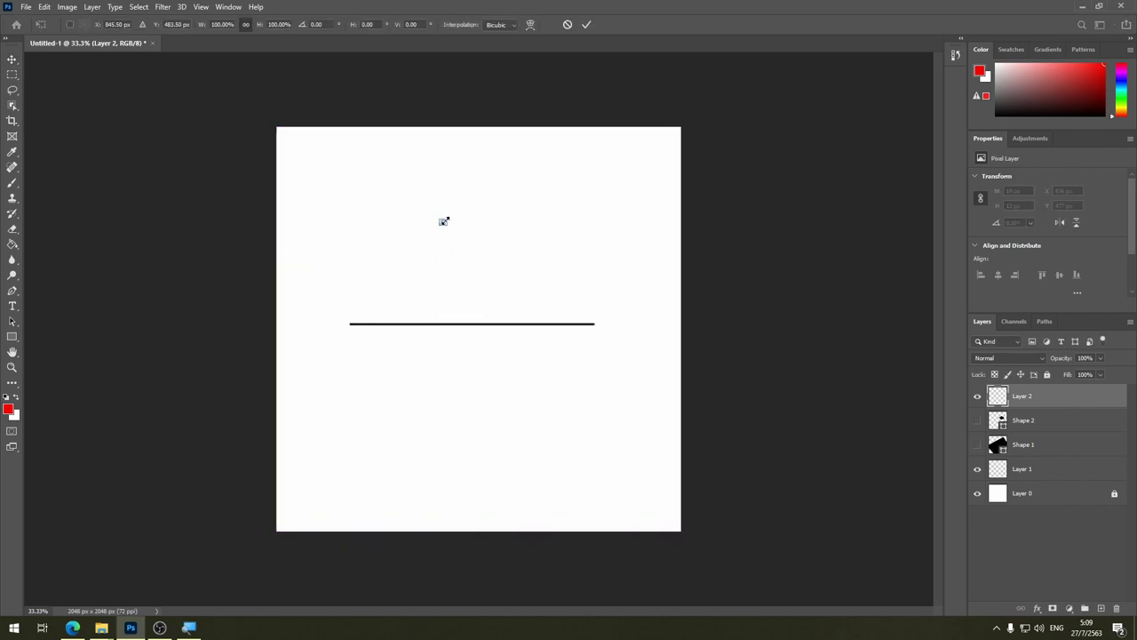
mouse_move(444, 221)
mouse_down()
mouse_move(511, 313)
mouse_move(478, 369)
mouse_up()
drag(602, 207, 757, 147)
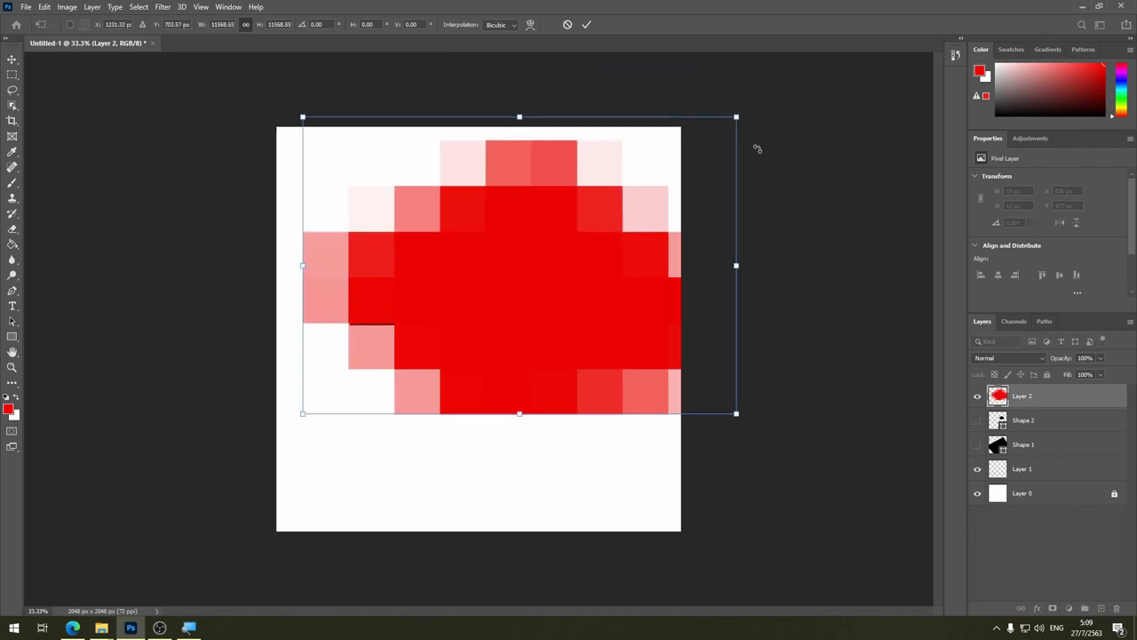
key(Return)
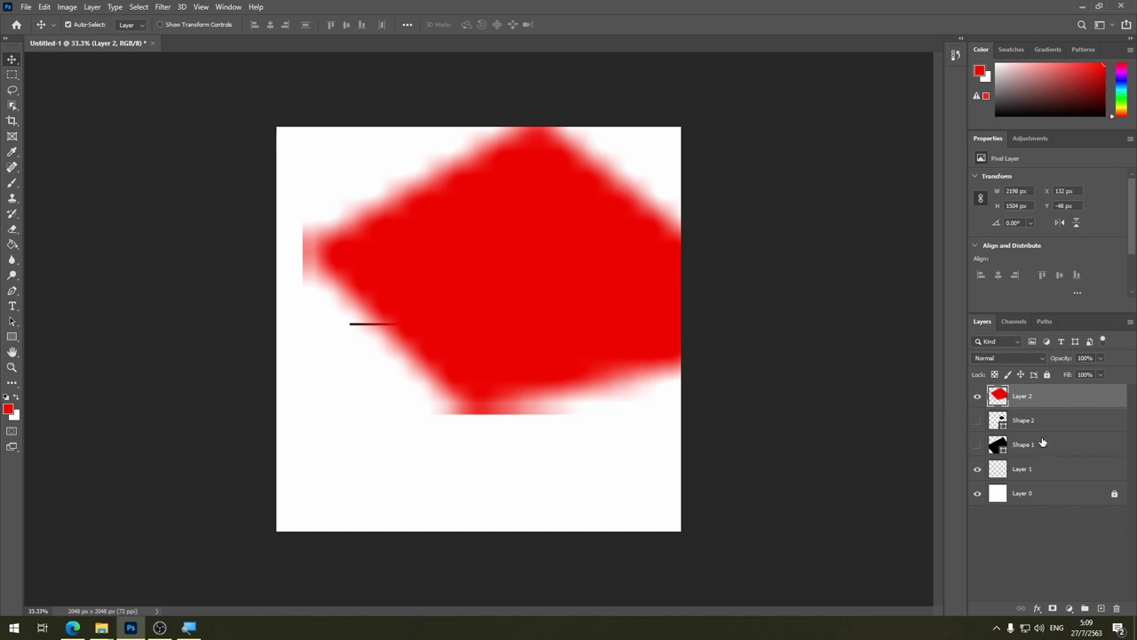
key(Delete)
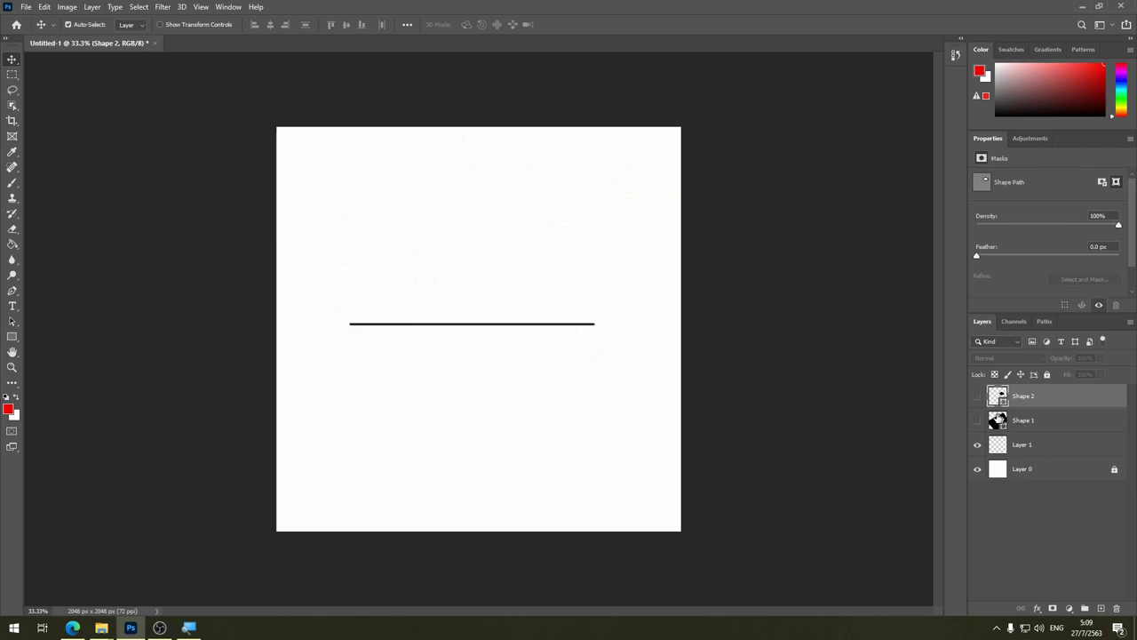
drag(1033, 423, 1028, 427)
click(1028, 431)
click(978, 421)
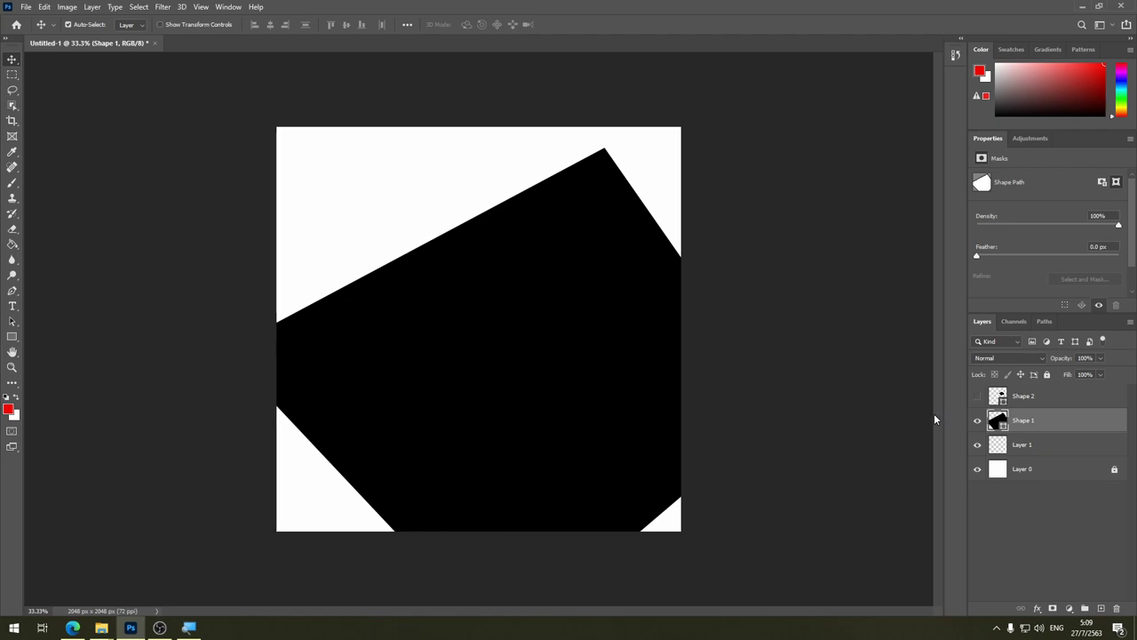
click(977, 423)
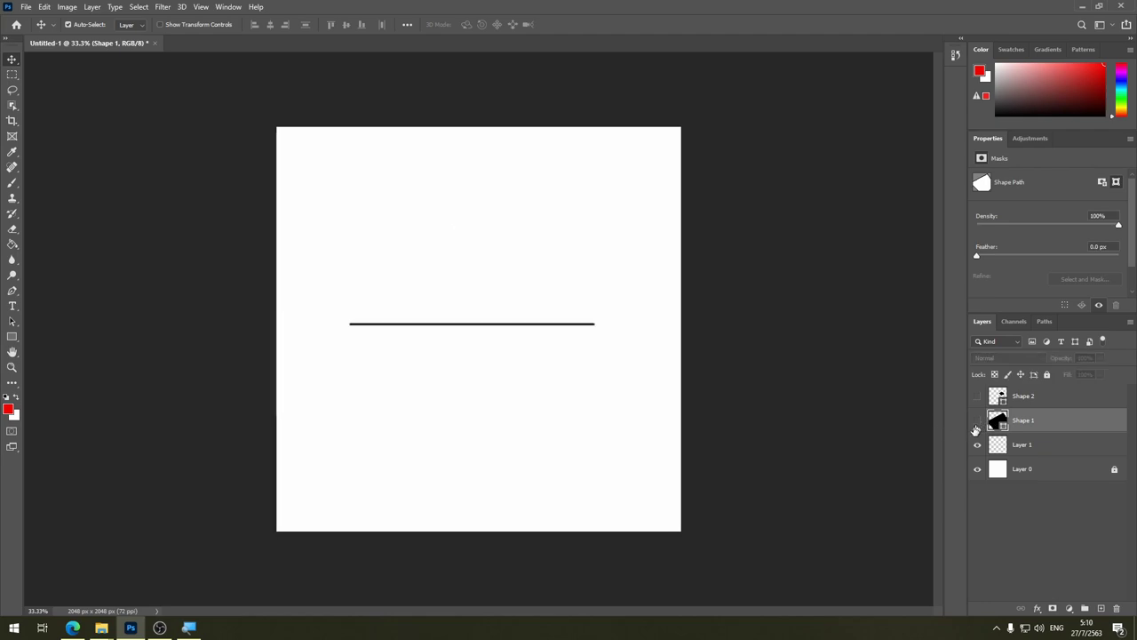
shift+click(1030, 403)
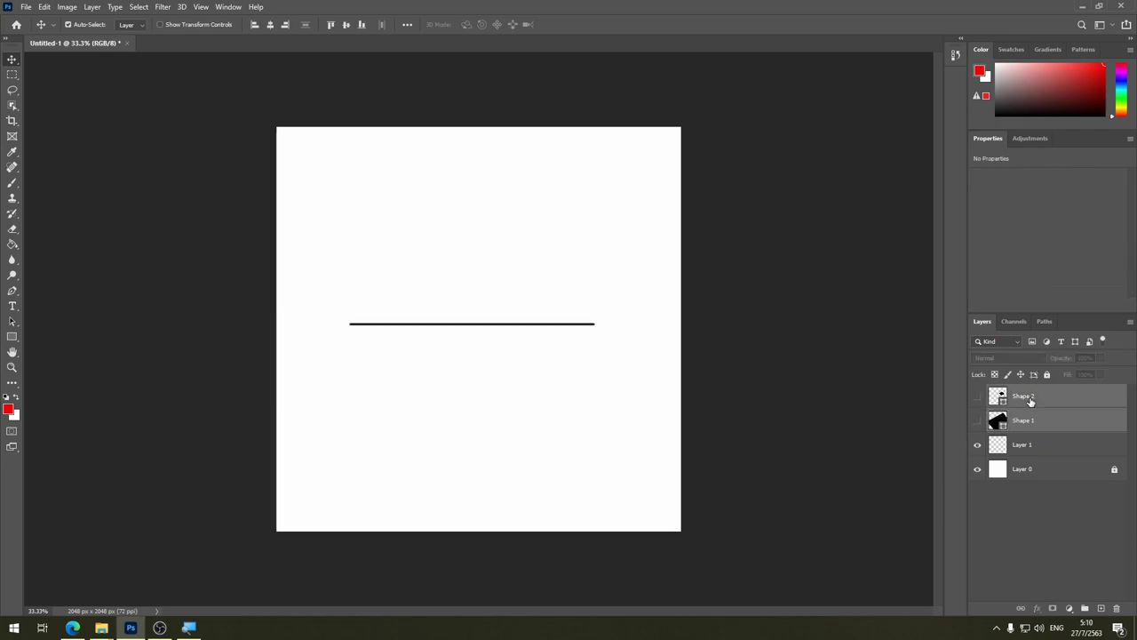
Step: Delete the old layers, add an empty layer, and draw a horizontal path edge in Path mode
key(Delete)
key(Delete)
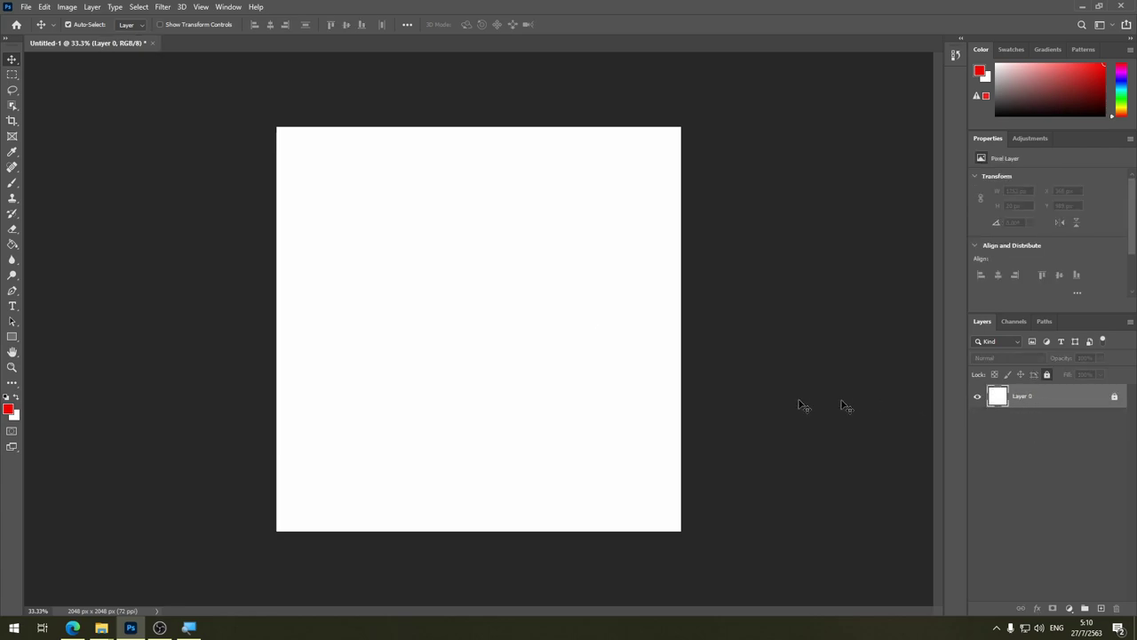
click(1101, 609)
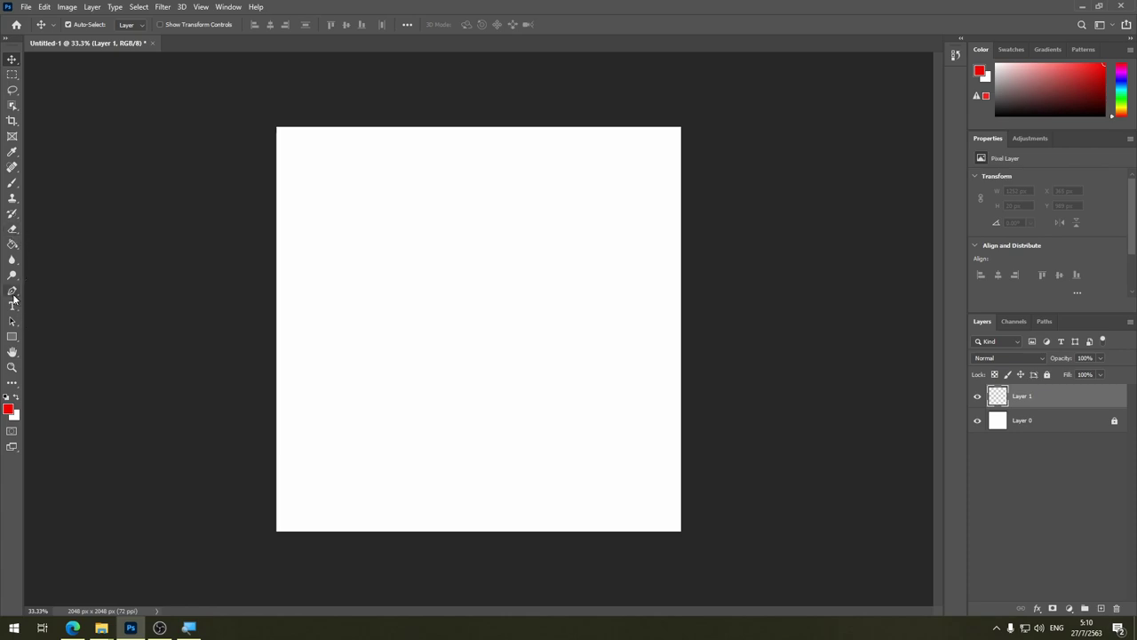
click(12, 291)
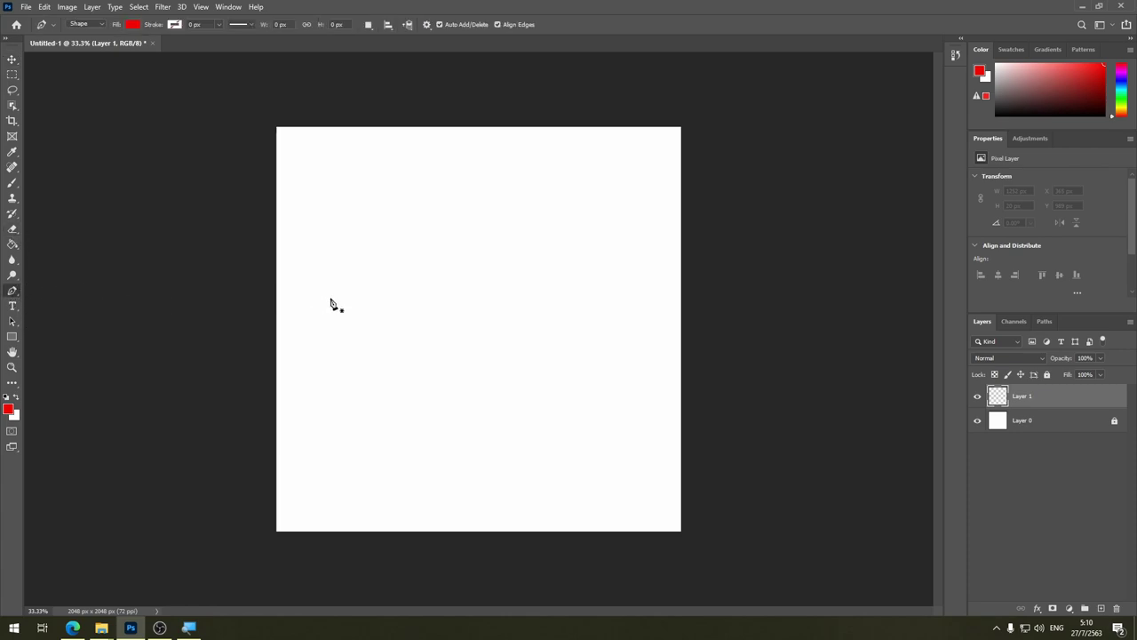
click(79, 24)
click(80, 44)
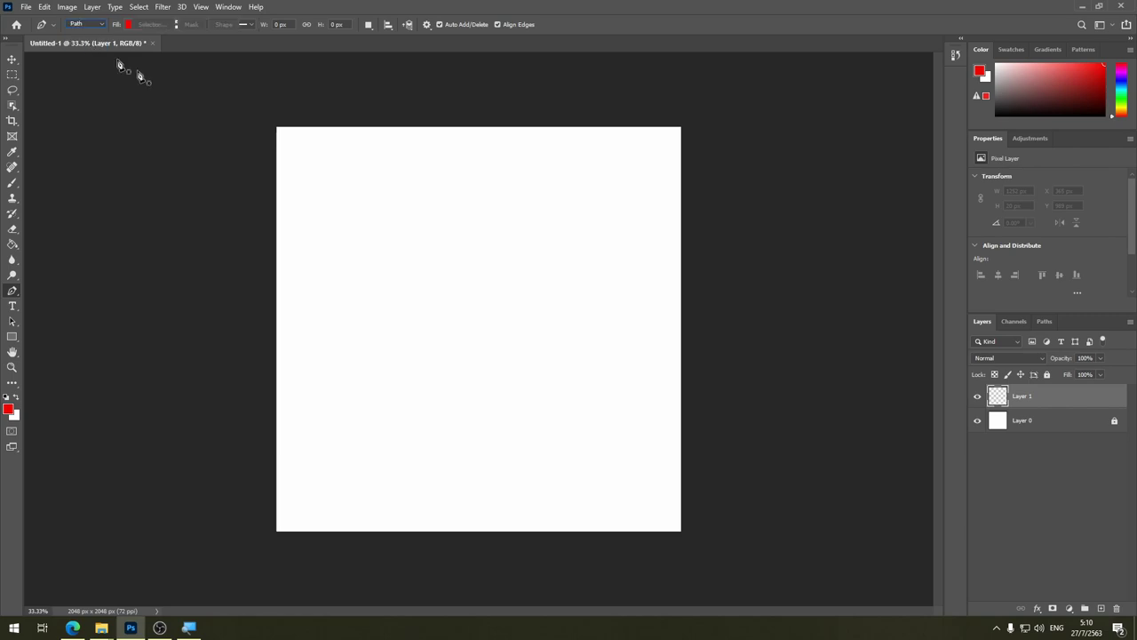
click(323, 332)
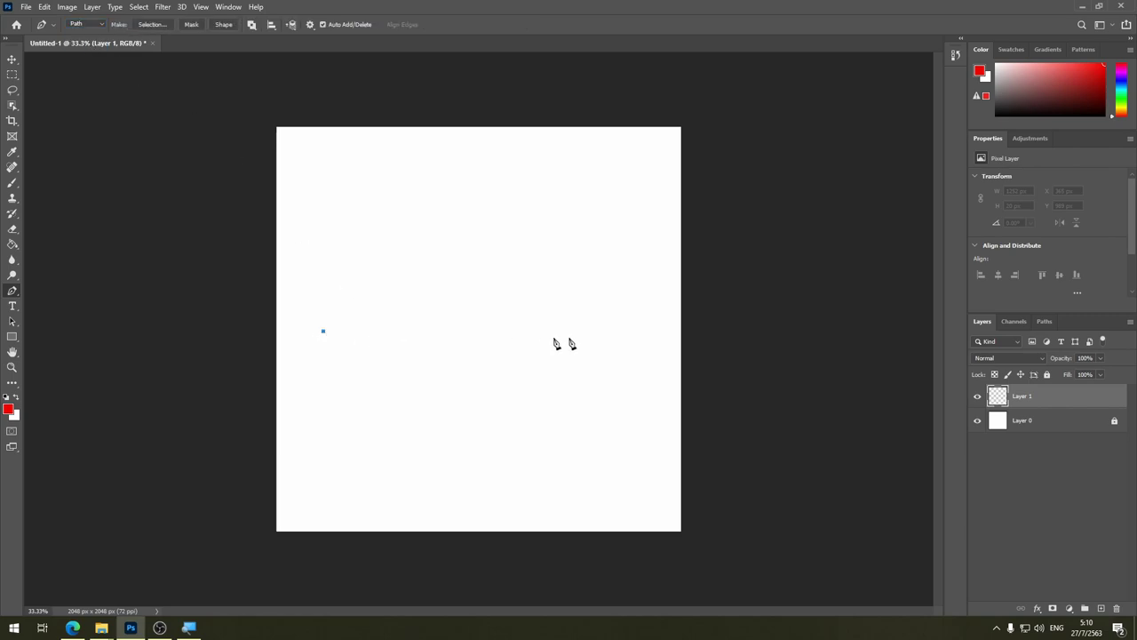
click(619, 332)
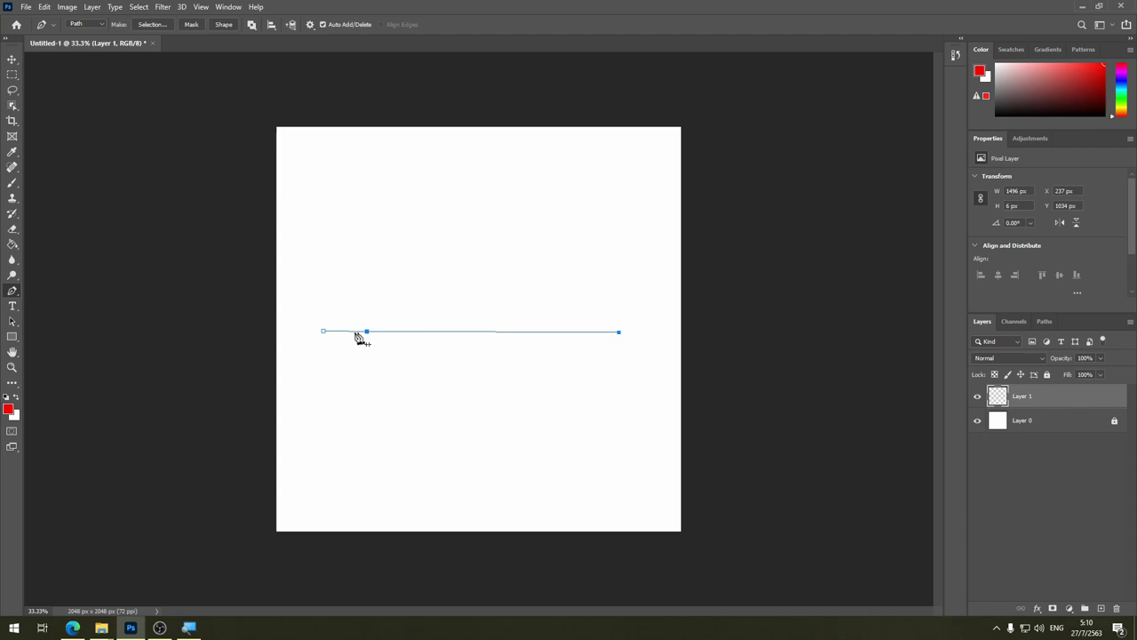
Step: Add the remaining pentagon anchors and close the path back at its start point
click(606, 331)
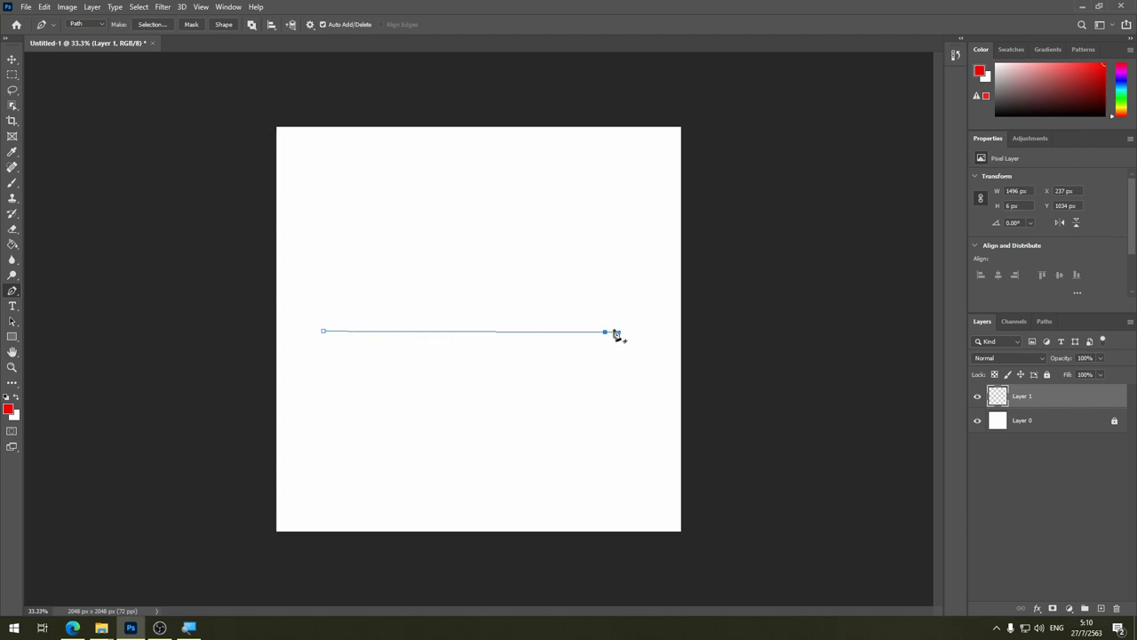
click(645, 221)
click(455, 152)
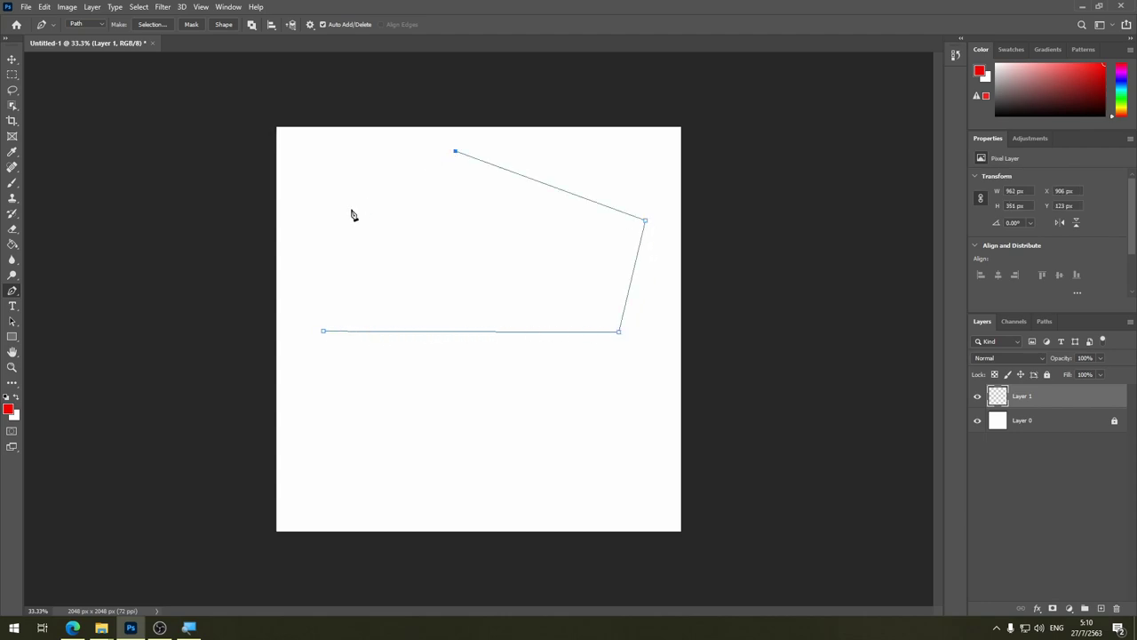
click(320, 216)
click(323, 332)
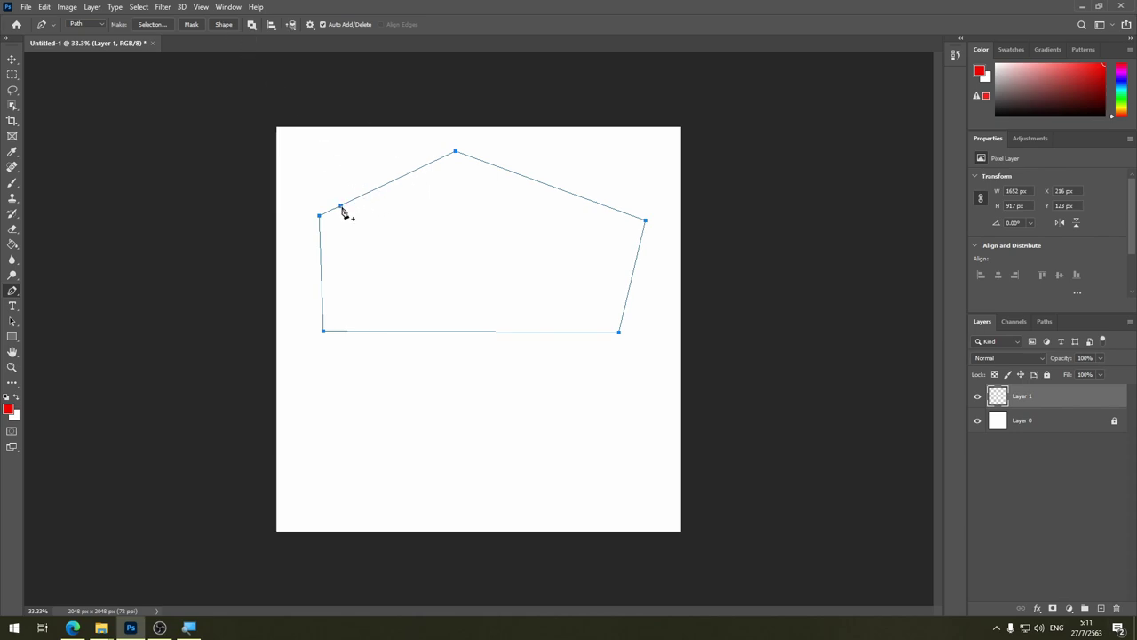
Step: Remove the extra top-left anchor and convert the path into a red-filled Shape 1 layer
click(342, 207)
click(223, 24)
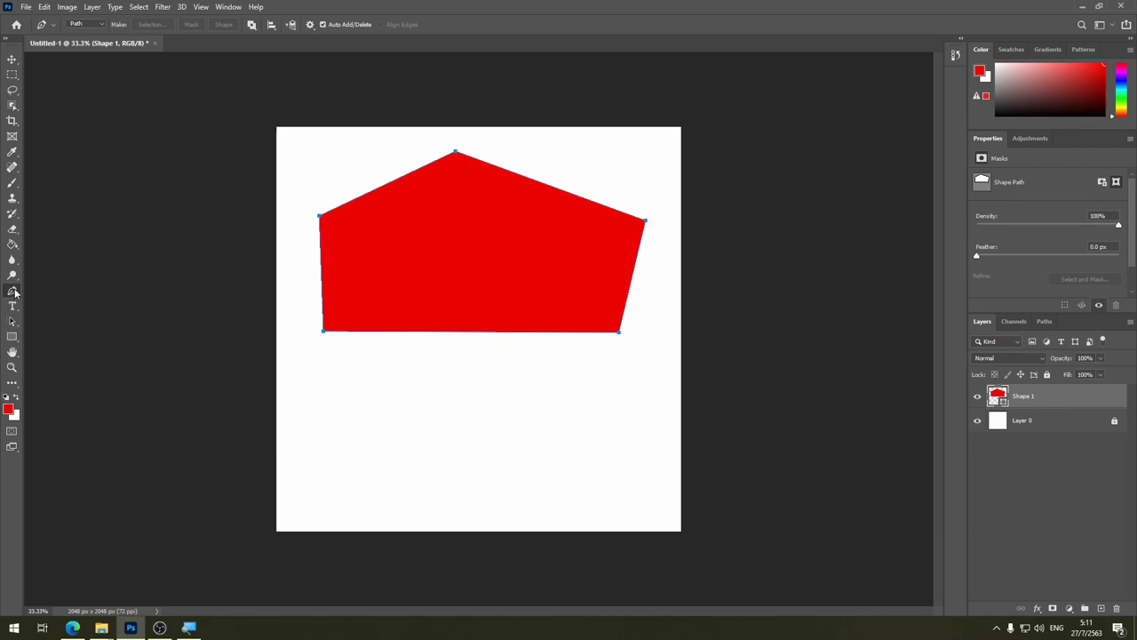
right_click(14, 291)
Step: Switch to the path selection tools and nudge the red polygon's top corner down slightly
key(v)
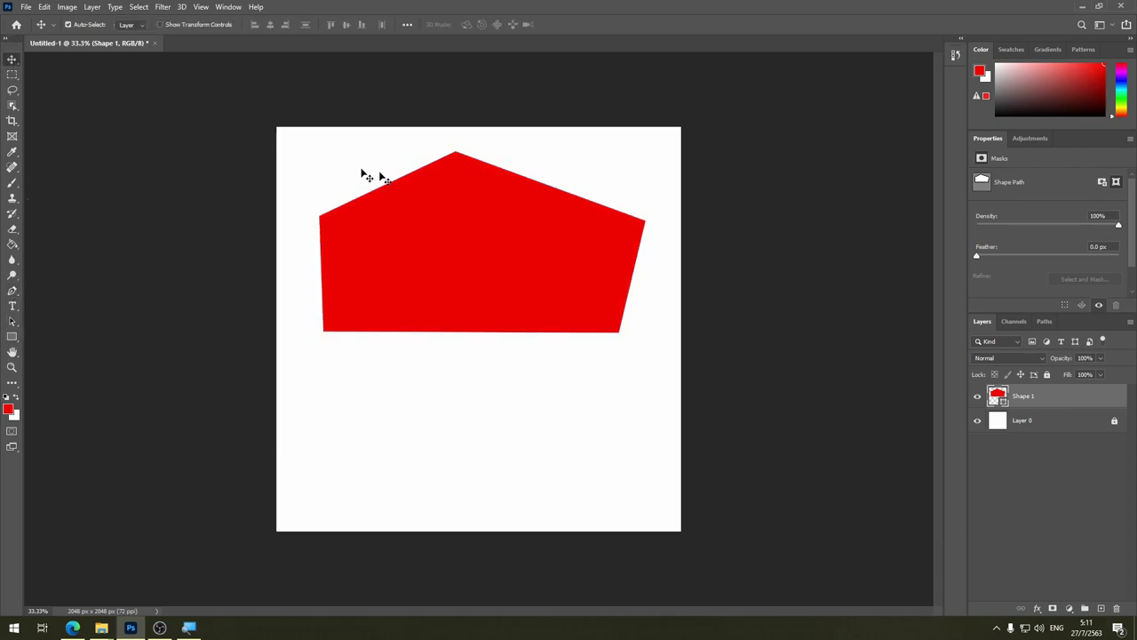
click(13, 291)
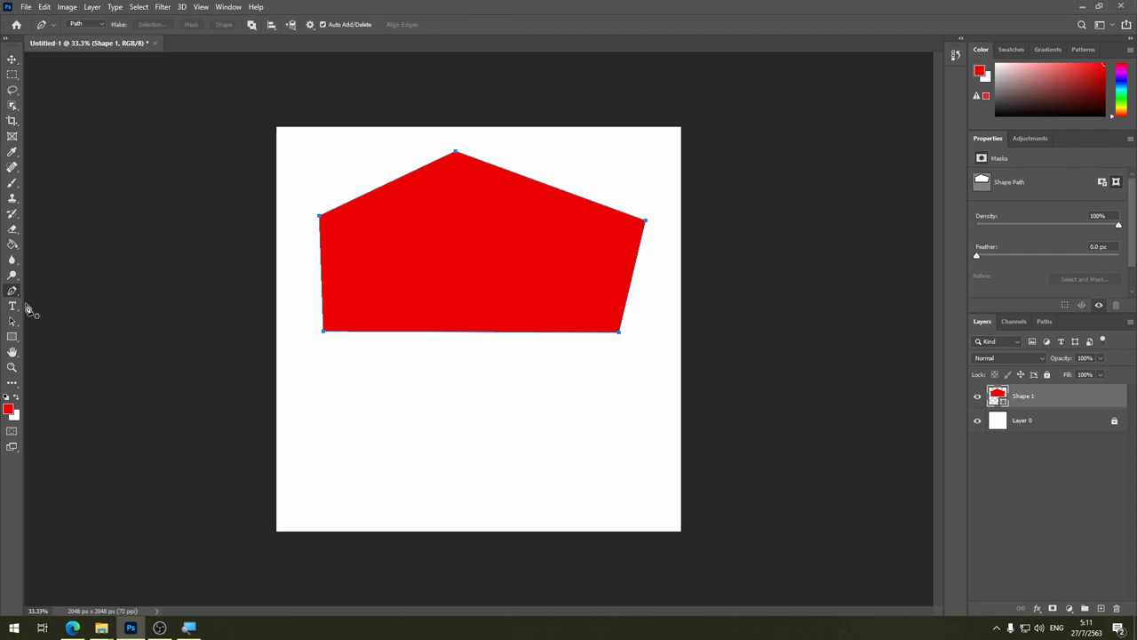
click(12, 322)
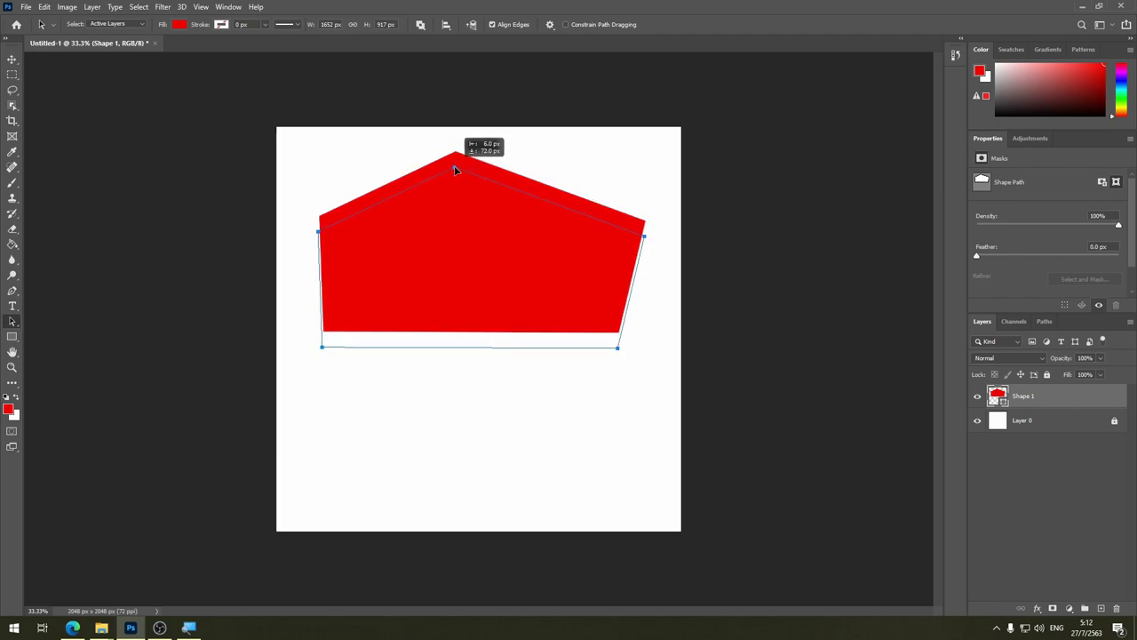
drag(456, 155, 455, 169)
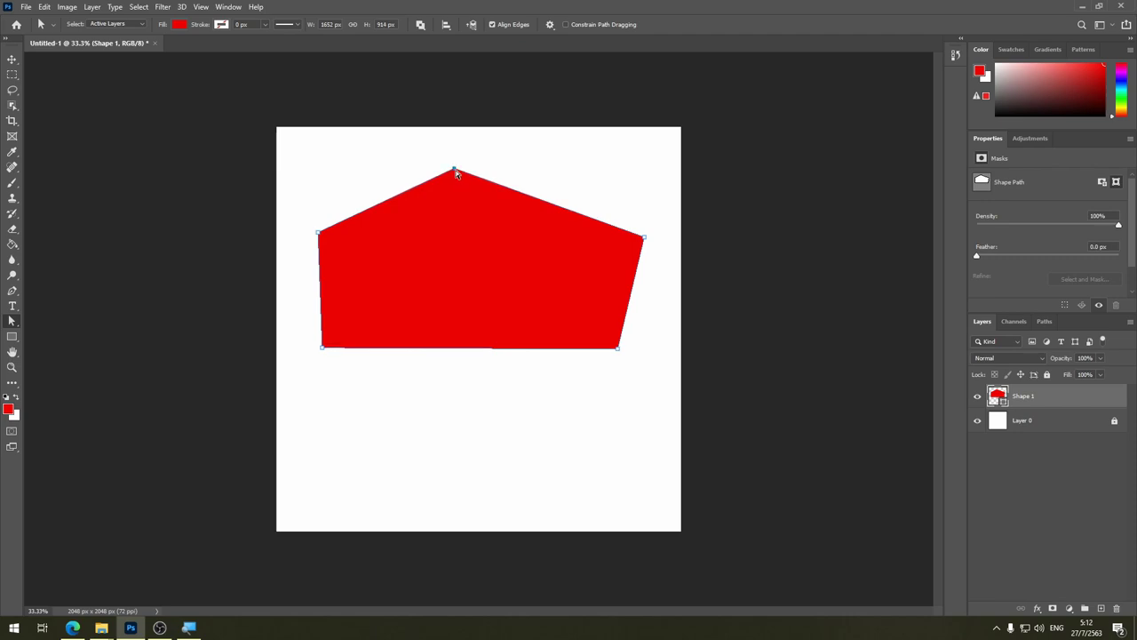
mouse_move(454, 168)
mouse_down()
mouse_move(460, 176)
mouse_move(446, 167)
mouse_up()
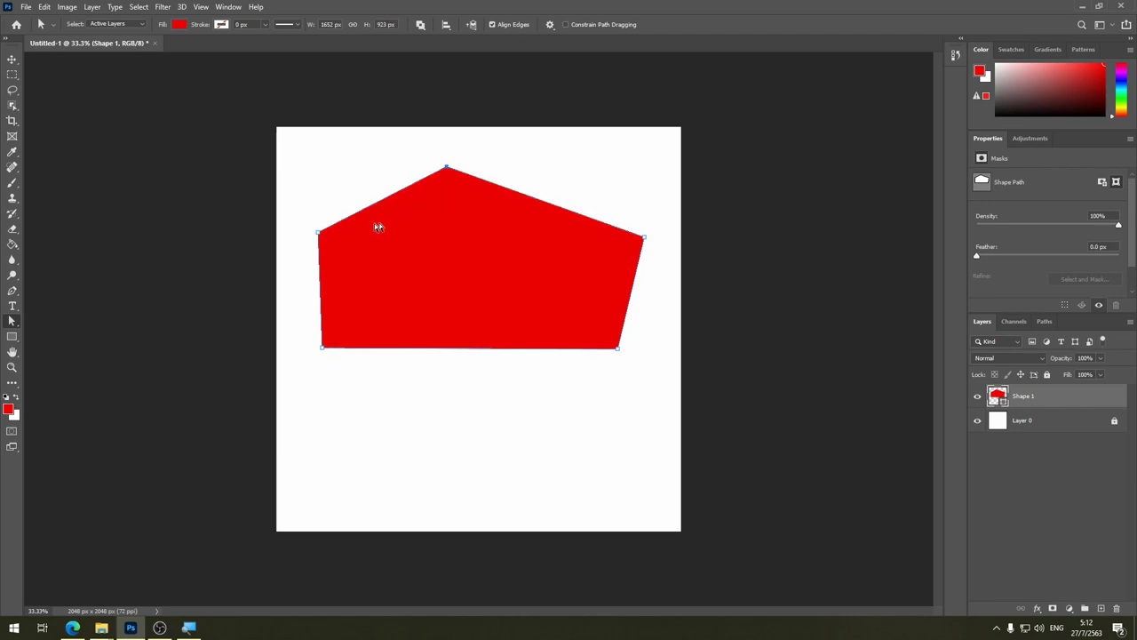
Step: Drag the left, right, bottom-right and bottom-left corners inward to narrow and tilt the pentagon
click(320, 234)
mouse_move(319, 235)
mouse_down()
mouse_move(480, 270)
mouse_move(316, 224)
mouse_move(332, 189)
mouse_up()
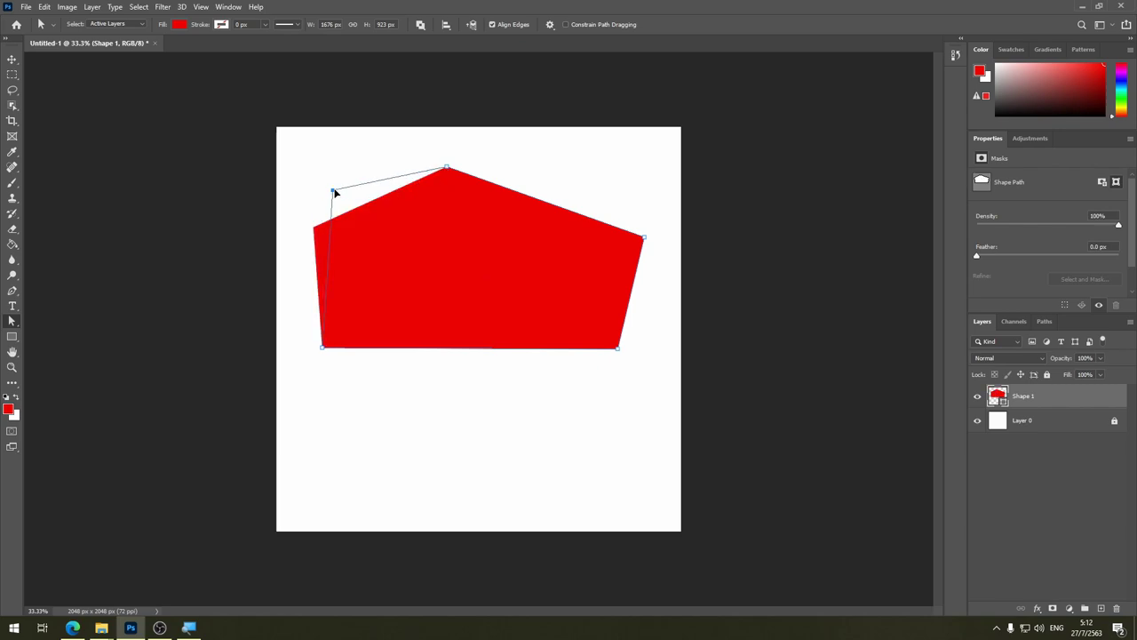
mouse_move(644, 238)
mouse_down()
mouse_move(579, 182)
mouse_move(619, 211)
mouse_up()
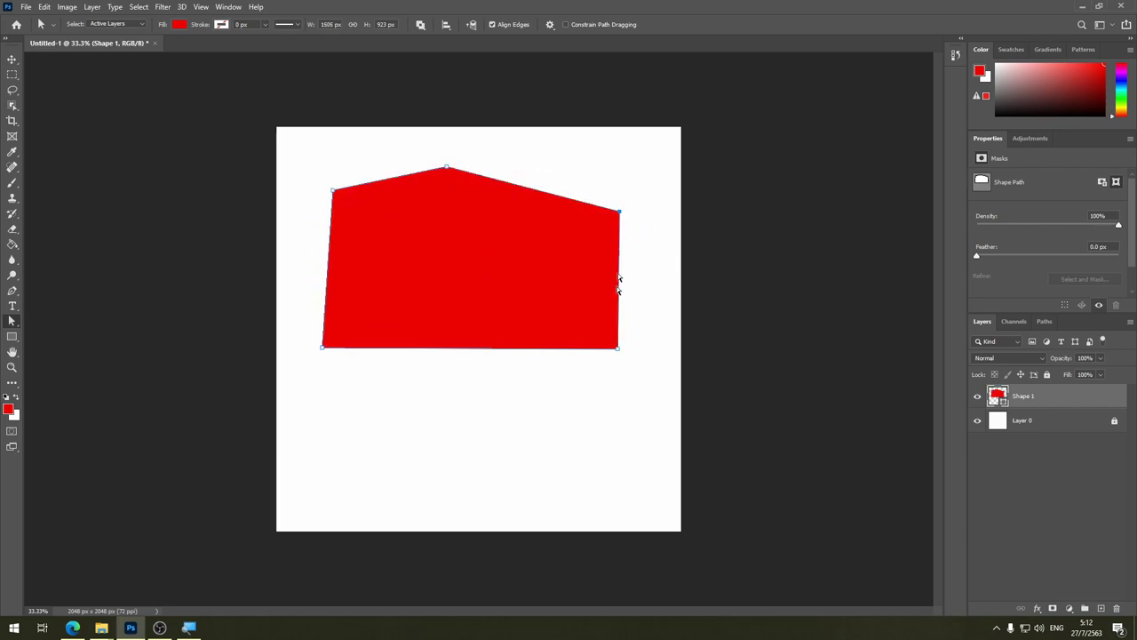
drag(619, 347, 592, 333)
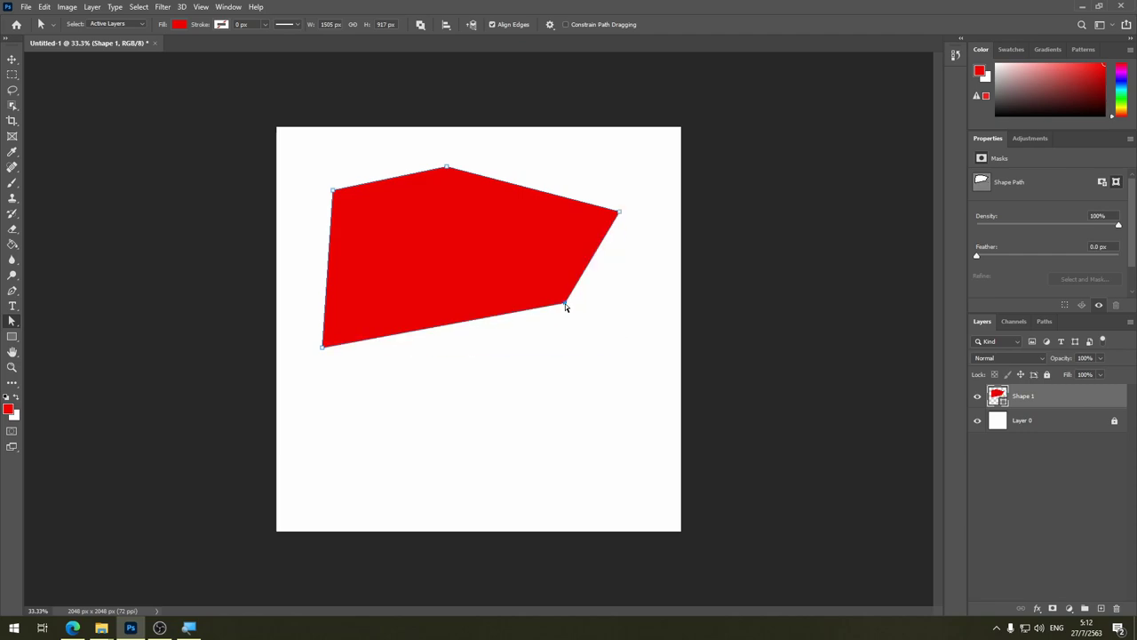
mouse_move(322, 347)
mouse_down()
mouse_move(378, 308)
mouse_move(345, 330)
mouse_up()
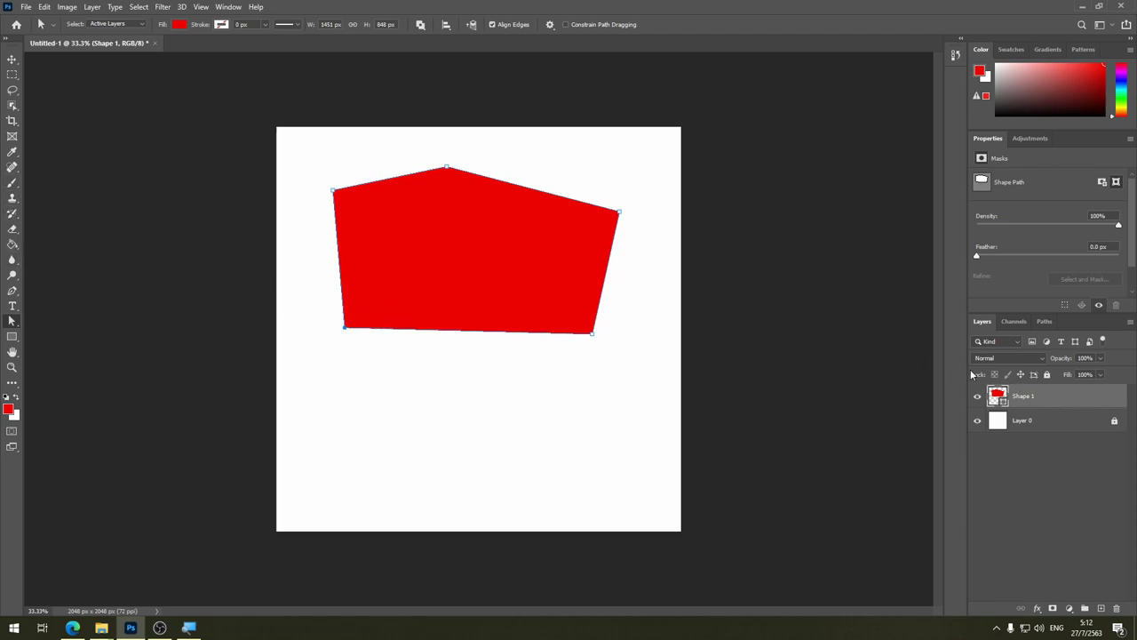
Step: Add a new empty layer and start a Pen path below the red polygon with a curved right side
click(1101, 608)
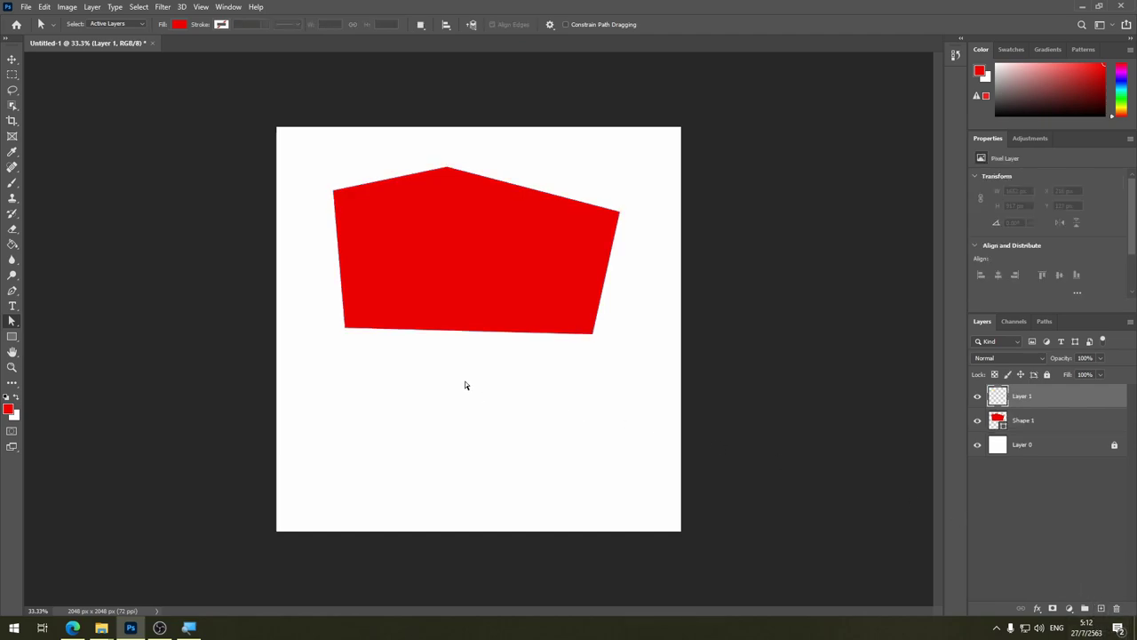
click(12, 291)
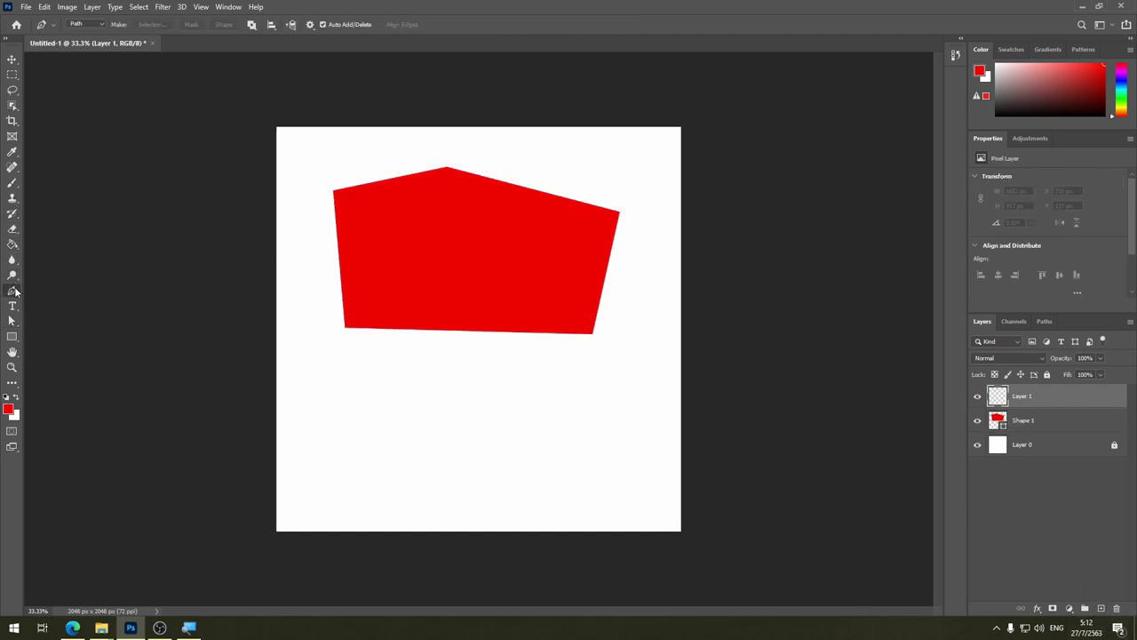
click(336, 408)
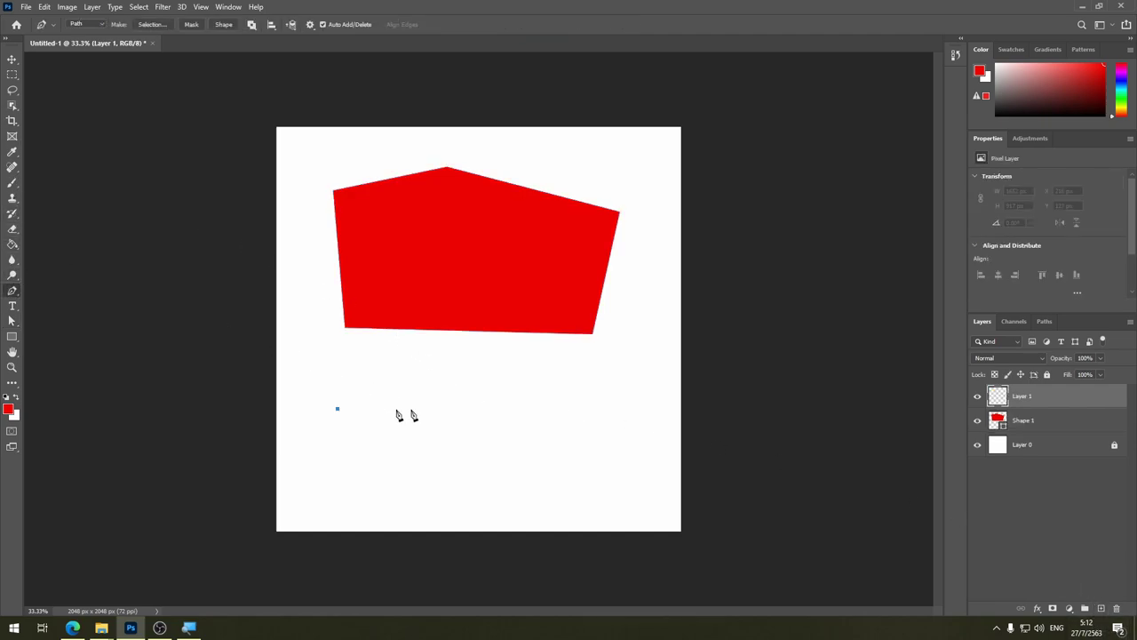
click(585, 408)
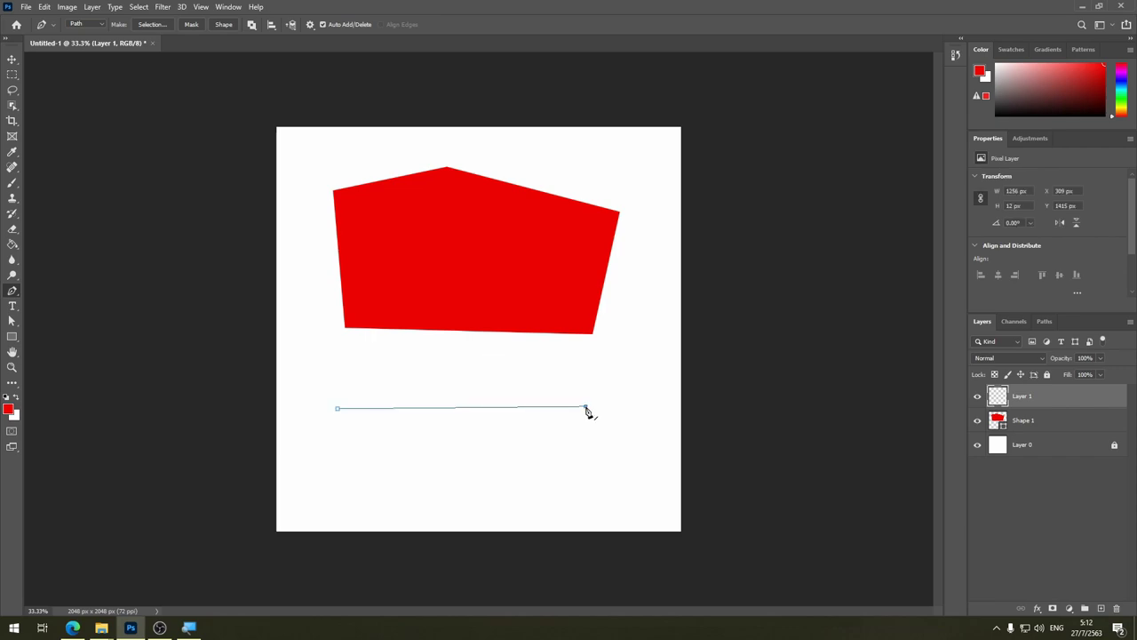
key(ctrl+z)
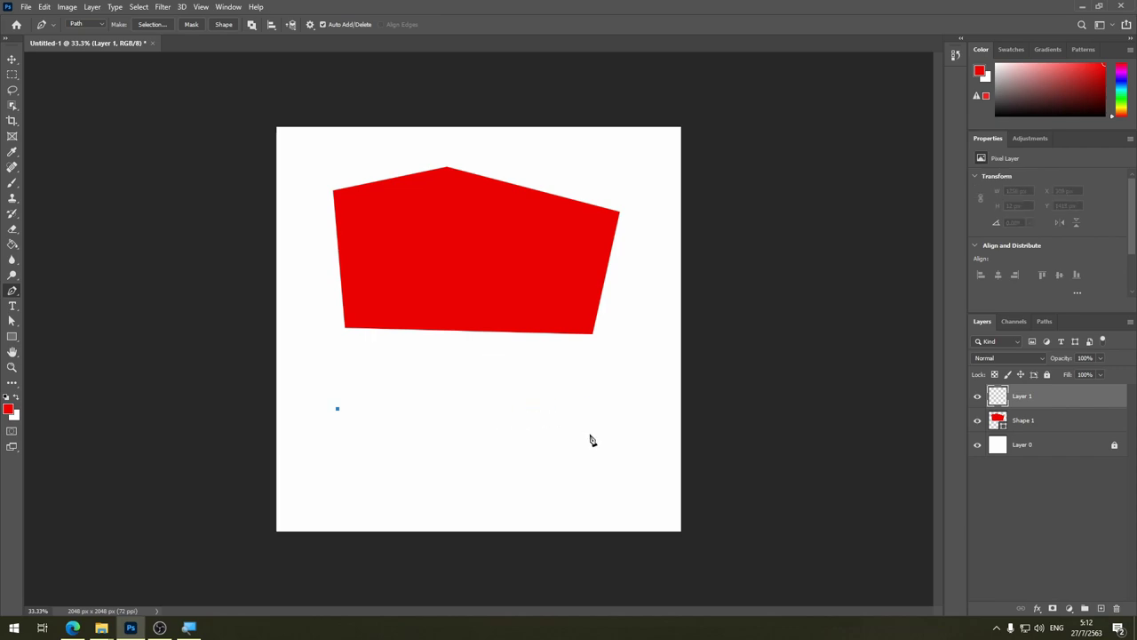
click(590, 417)
mouse_move(591, 422)
mouse_down()
mouse_move(630, 483)
mouse_move(652, 489)
mouse_up()
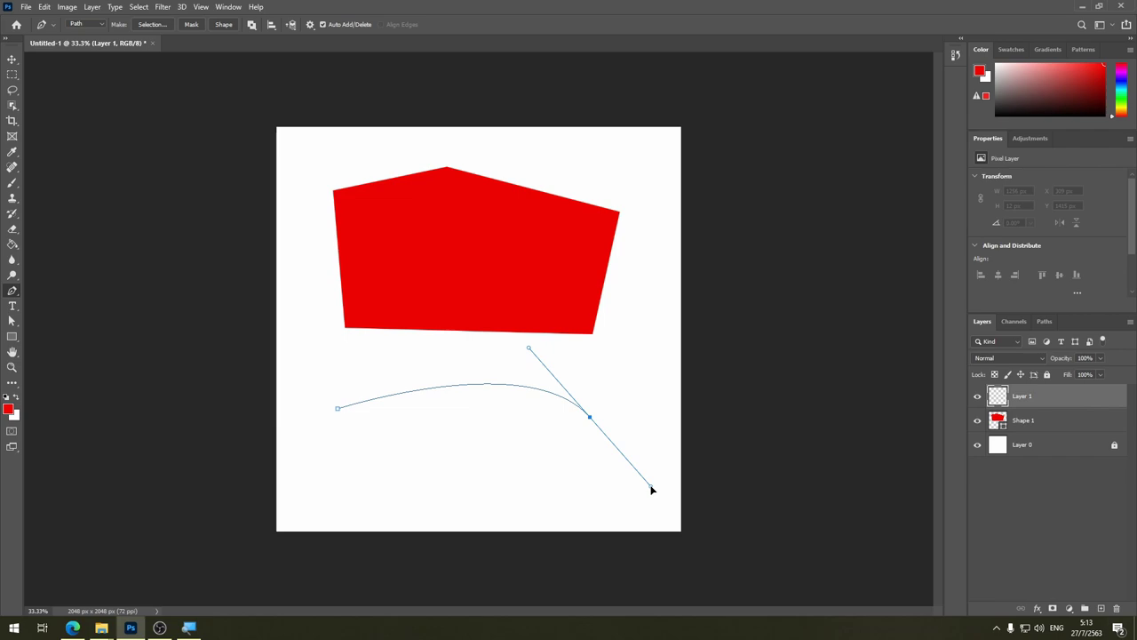
drag(652, 489, 650, 487)
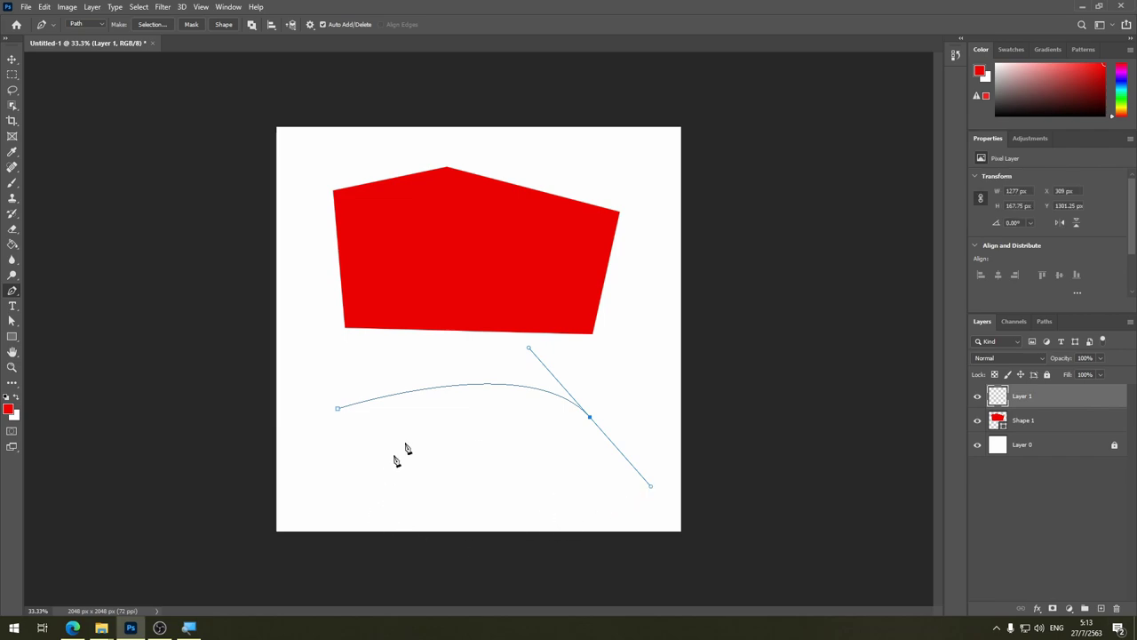
Step: Curve the bottom segment, close the path at its start, and round the left side into an oval
click(395, 505)
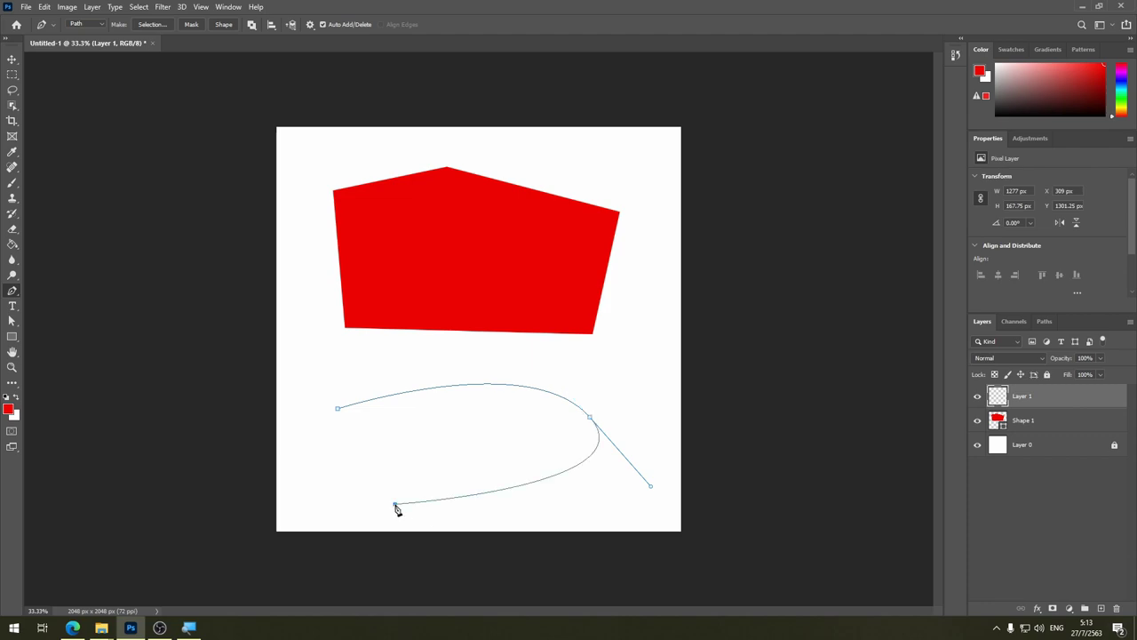
drag(396, 506, 308, 485)
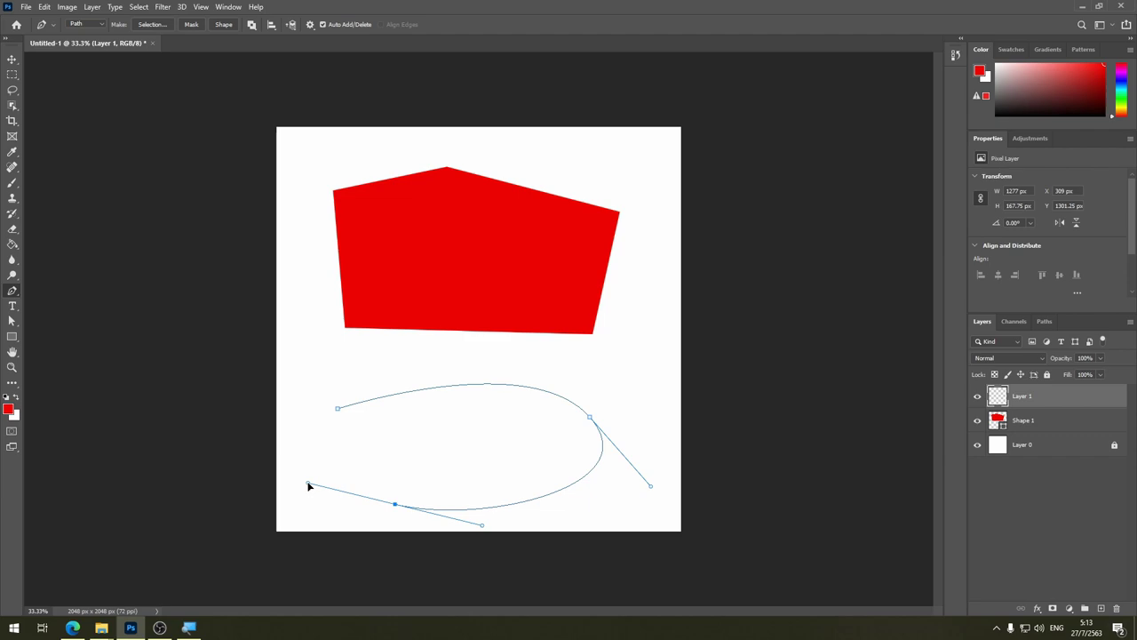
click(337, 411)
drag(337, 410, 378, 389)
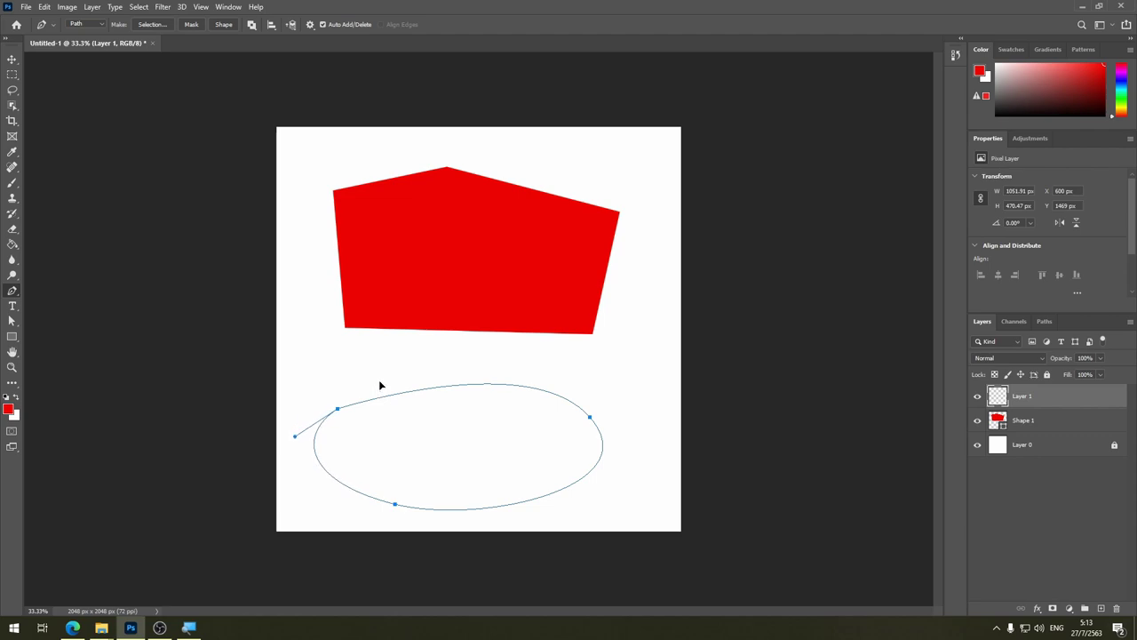
drag(379, 388, 406, 388)
click(567, 399)
Step: Open the Fill Path dialog for the oval path and cancel it
right_click(570, 405)
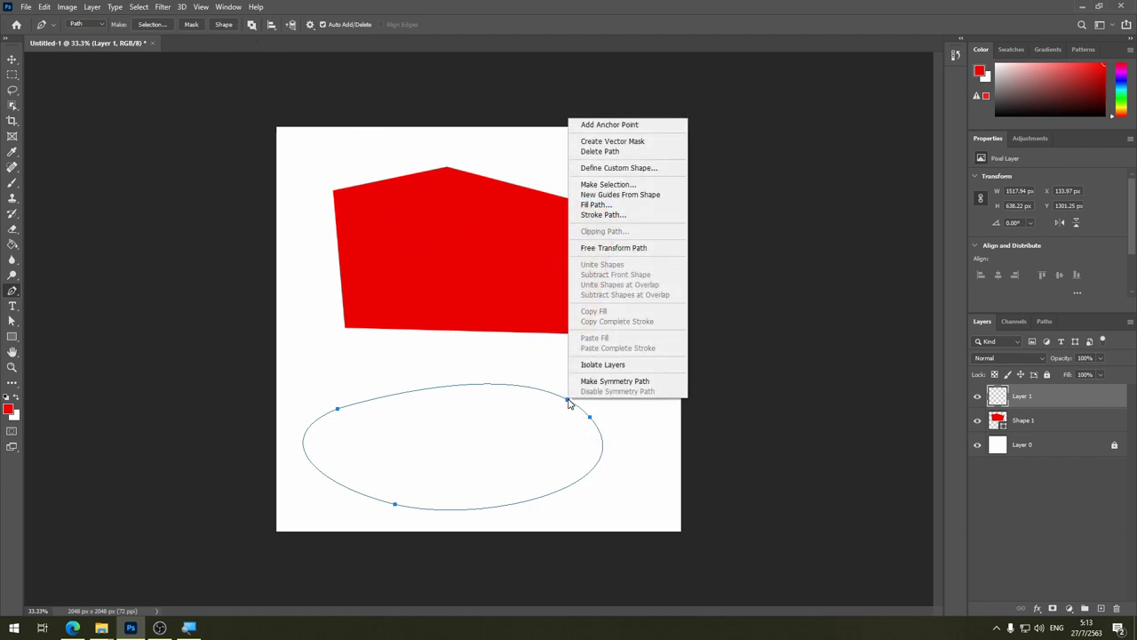
click(639, 206)
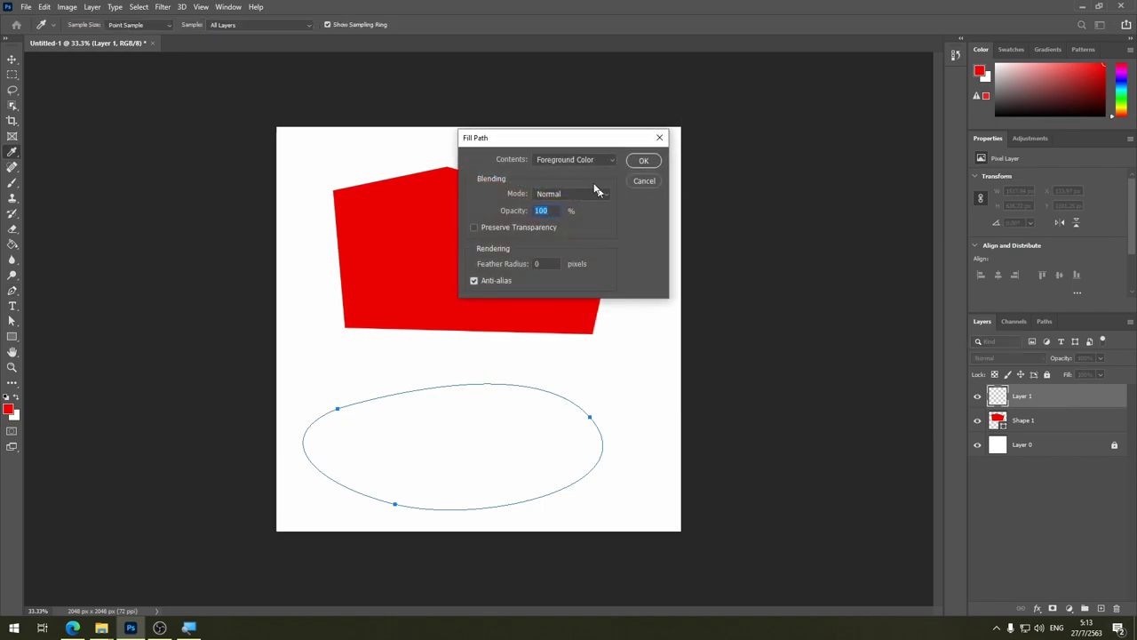
click(640, 180)
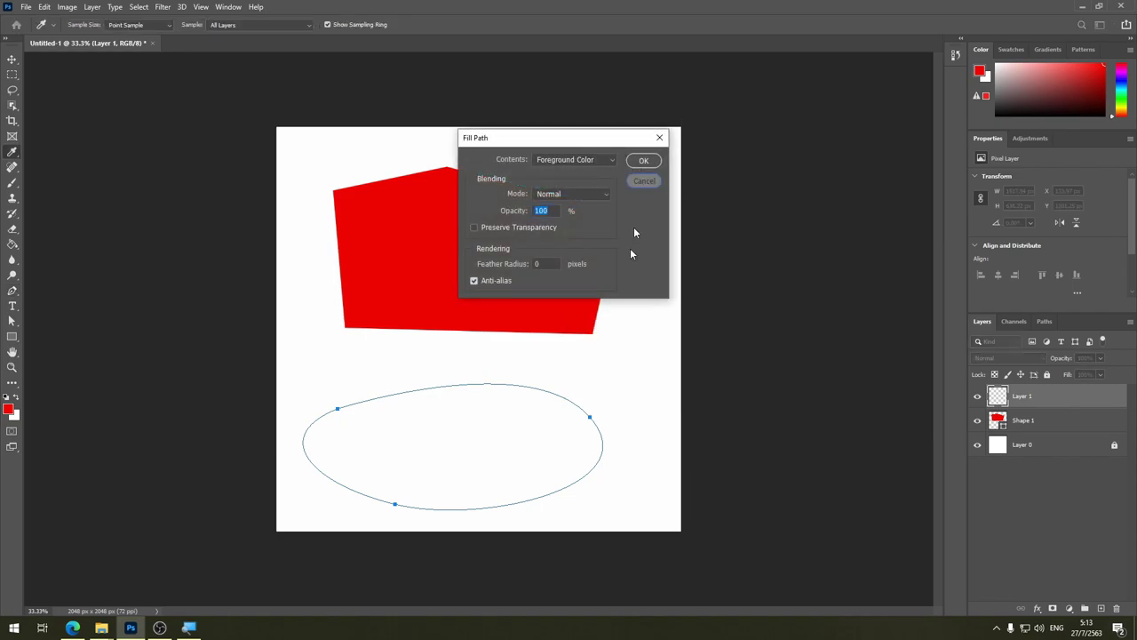
Step: Fill the oval path with a custom solid blue colour (0600ff) via Fill Path
right_click(569, 404)
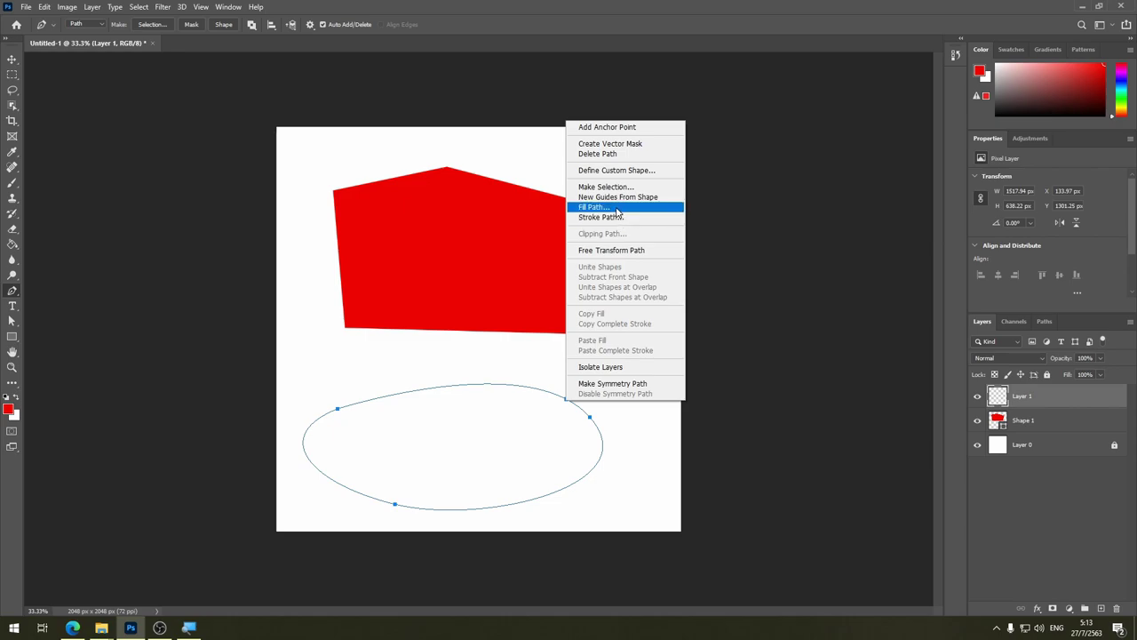
click(617, 210)
click(606, 194)
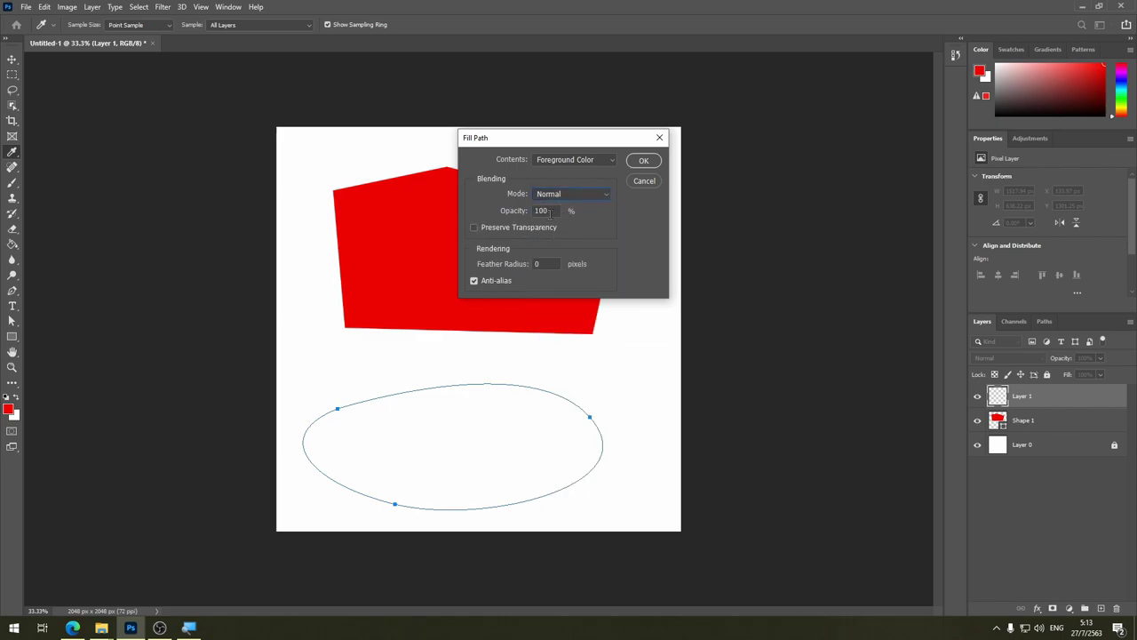
click(581, 160)
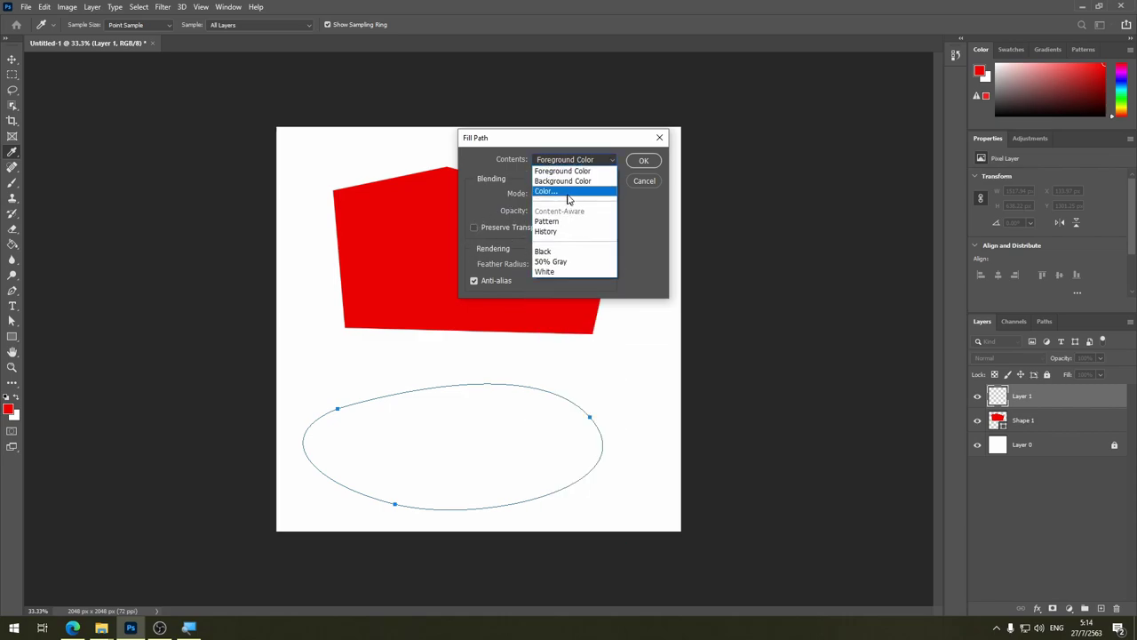
click(568, 192)
mouse_move(537, 179)
mouse_down()
mouse_move(457, 163)
mouse_move(510, 231)
mouse_move(505, 186)
mouse_move(586, 129)
mouse_up()
click(576, 192)
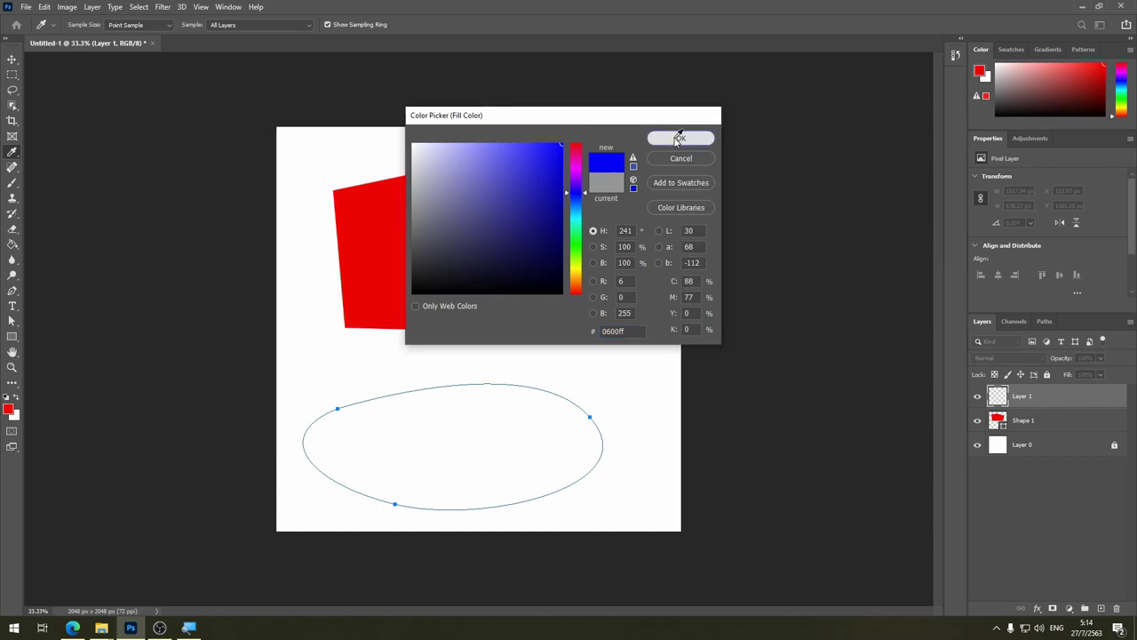
click(680, 138)
click(573, 160)
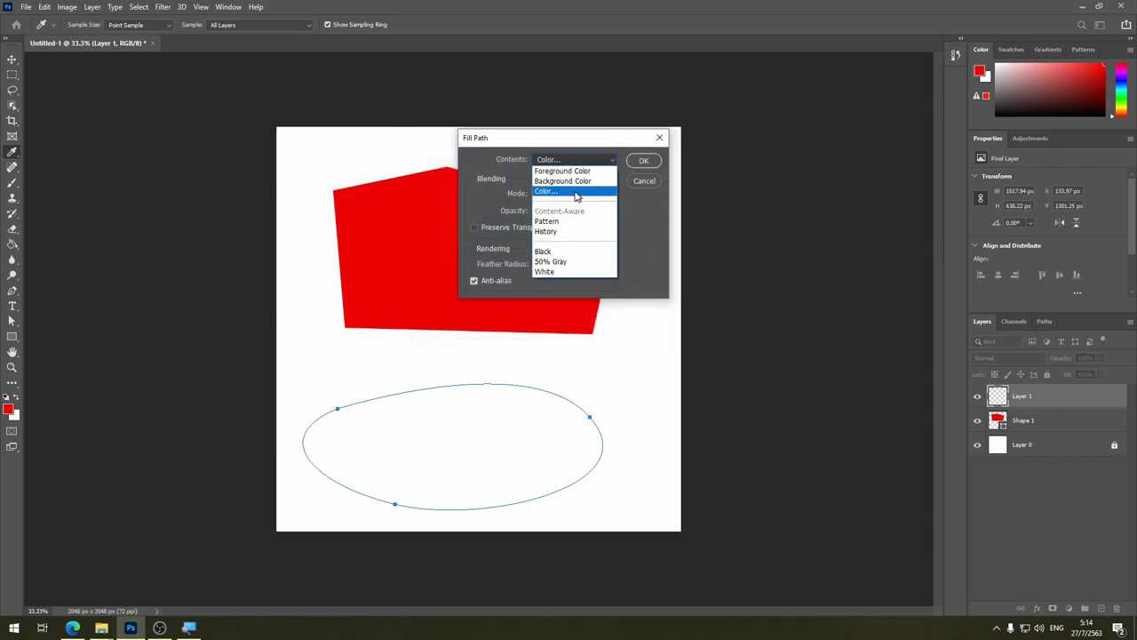
click(579, 194)
click(677, 140)
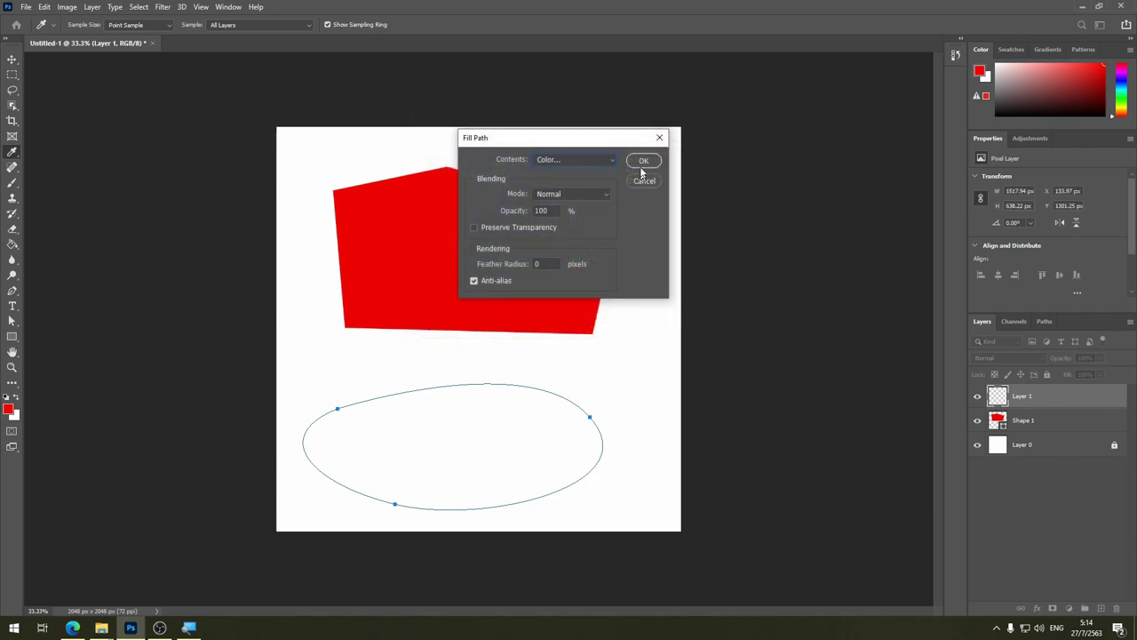
click(644, 162)
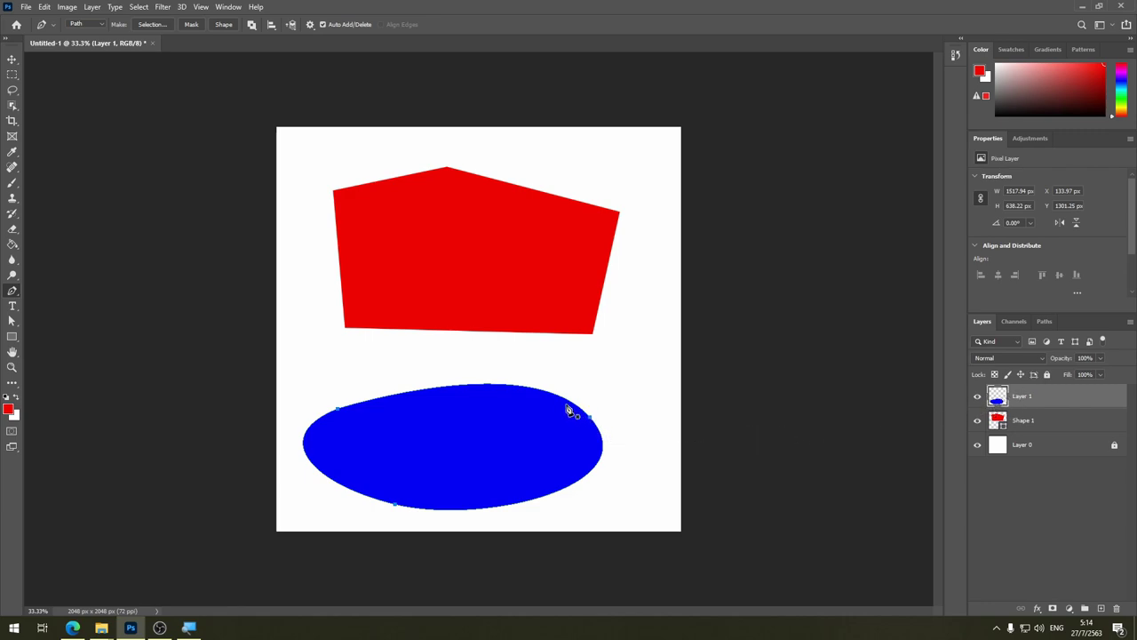
Step: Reselect Layer 1, drag an oval anchor with the selection tool, then undo it
click(11, 59)
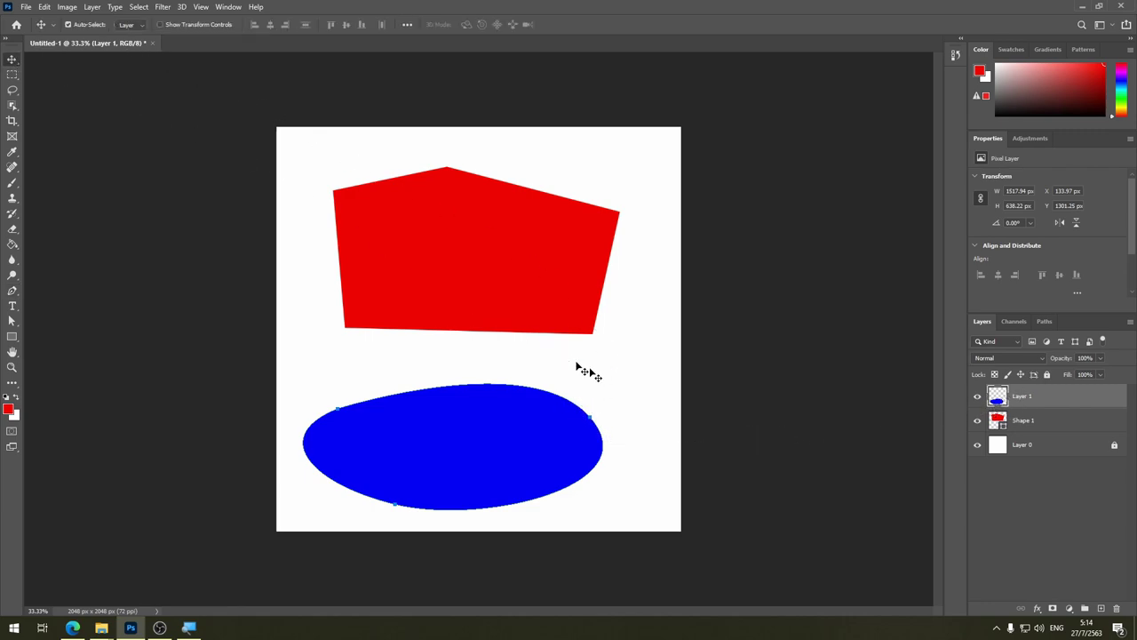
click(638, 380)
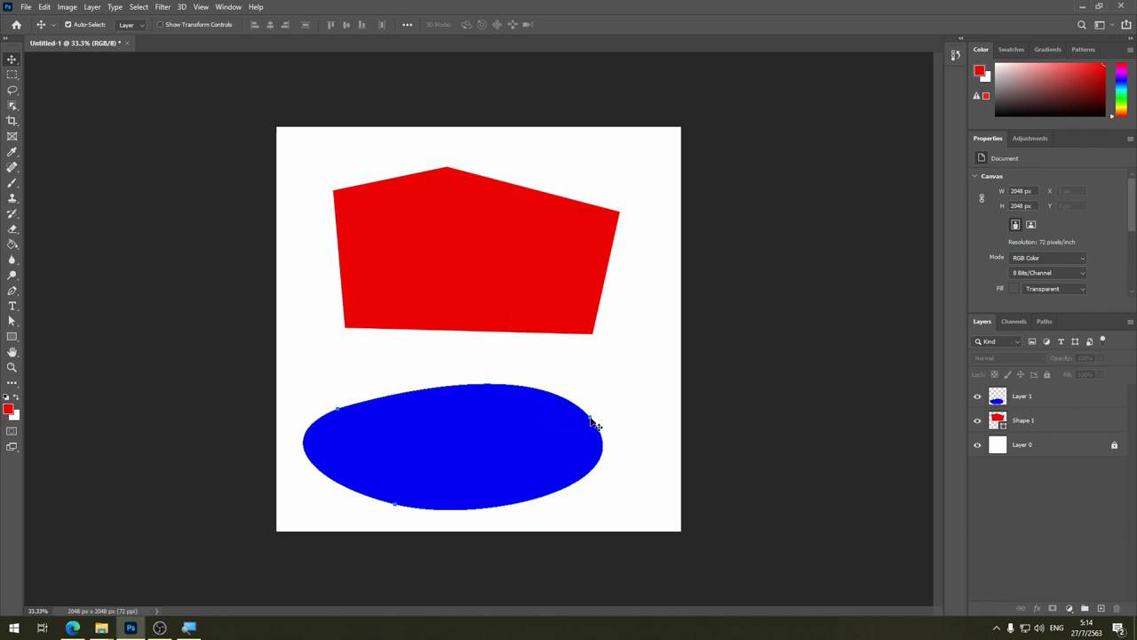
click(590, 424)
click(12, 323)
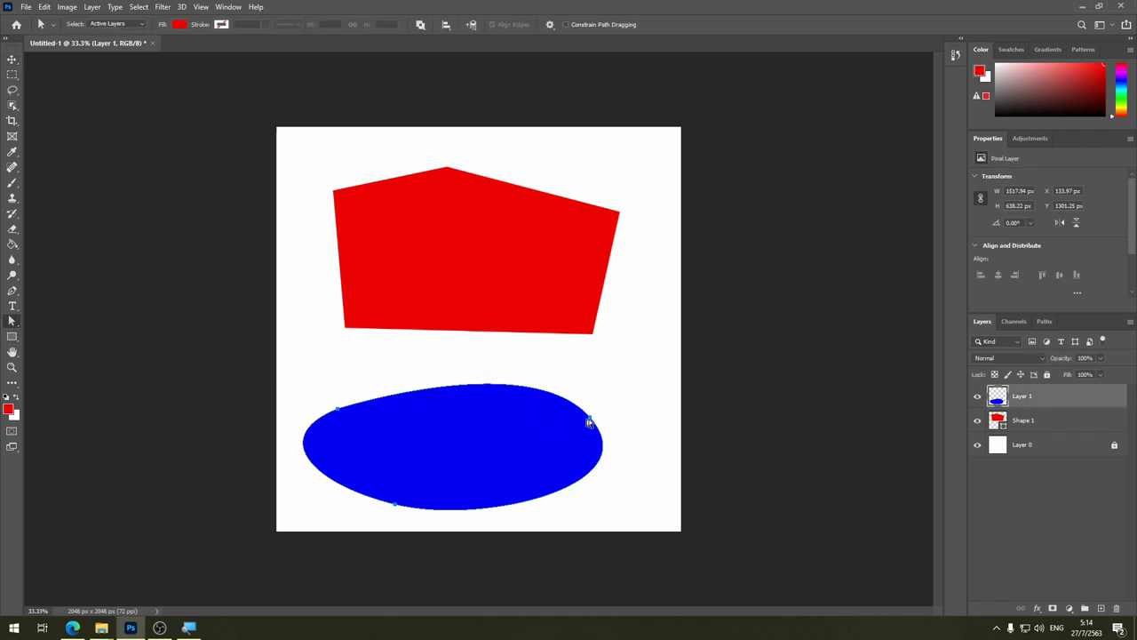
mouse_move(589, 423)
mouse_down()
mouse_move(540, 430)
mouse_move(614, 394)
mouse_move(590, 388)
mouse_move(540, 421)
mouse_move(624, 409)
mouse_up()
key(ctrl+z)
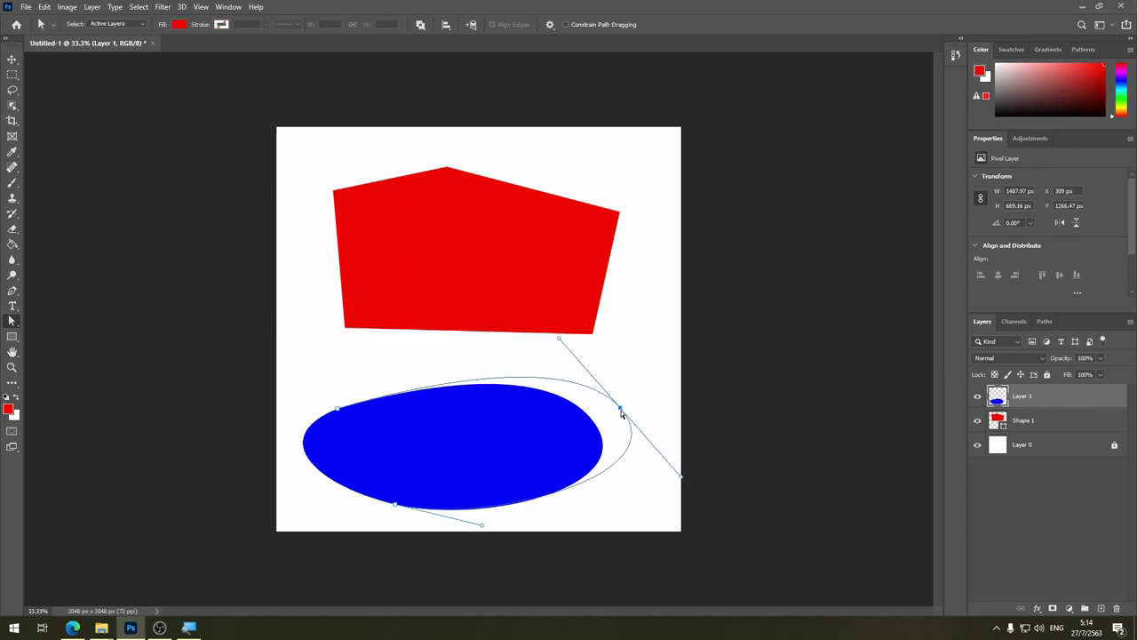
Step: Push the right oval anchor outward, then undo the recent path edits to restore the outline
mouse_move(625, 408)
mouse_down()
mouse_move(647, 400)
mouse_move(604, 399)
mouse_up()
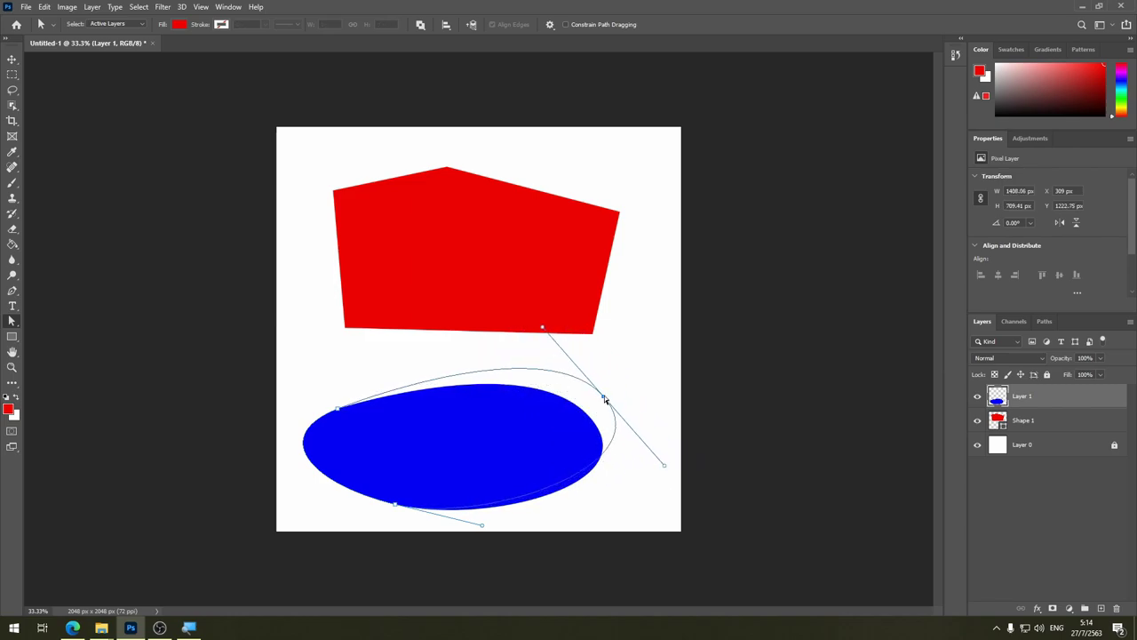
right_click(603, 401)
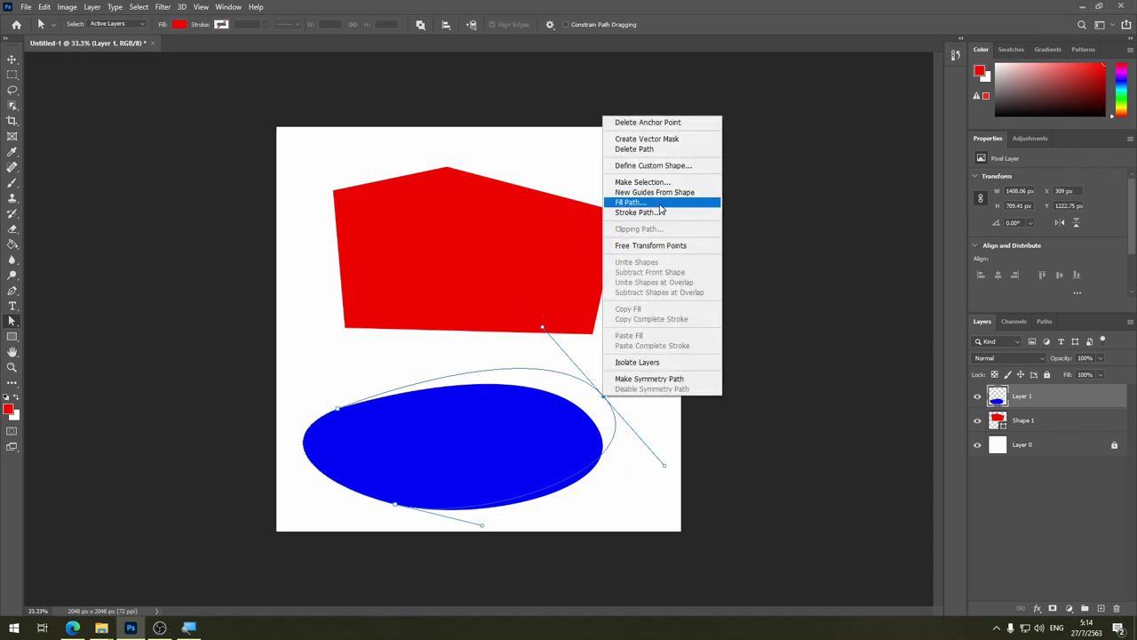
click(570, 361)
key(ctrl+z)
key(ctrl+z)
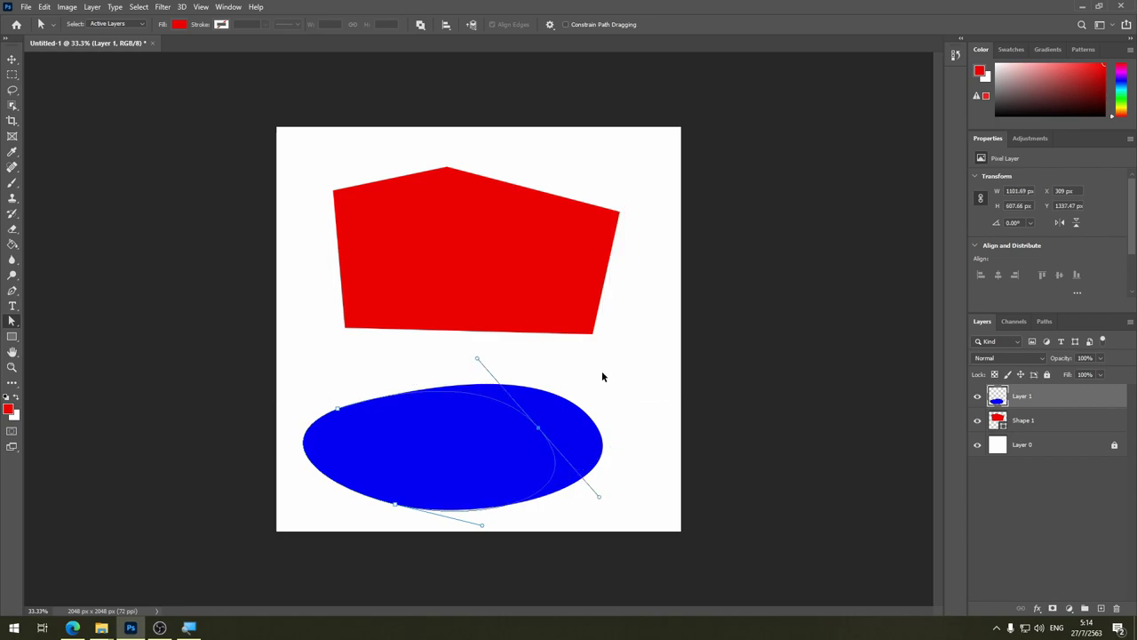
key(ctrl+z)
key(ctrl+z)
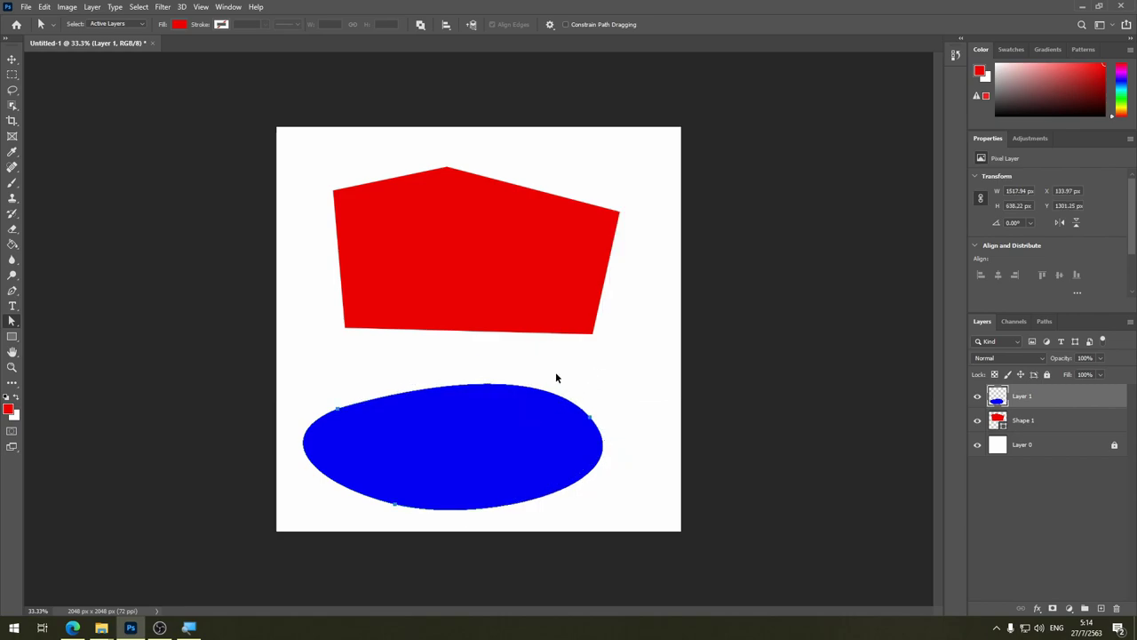
key(ctrl+z)
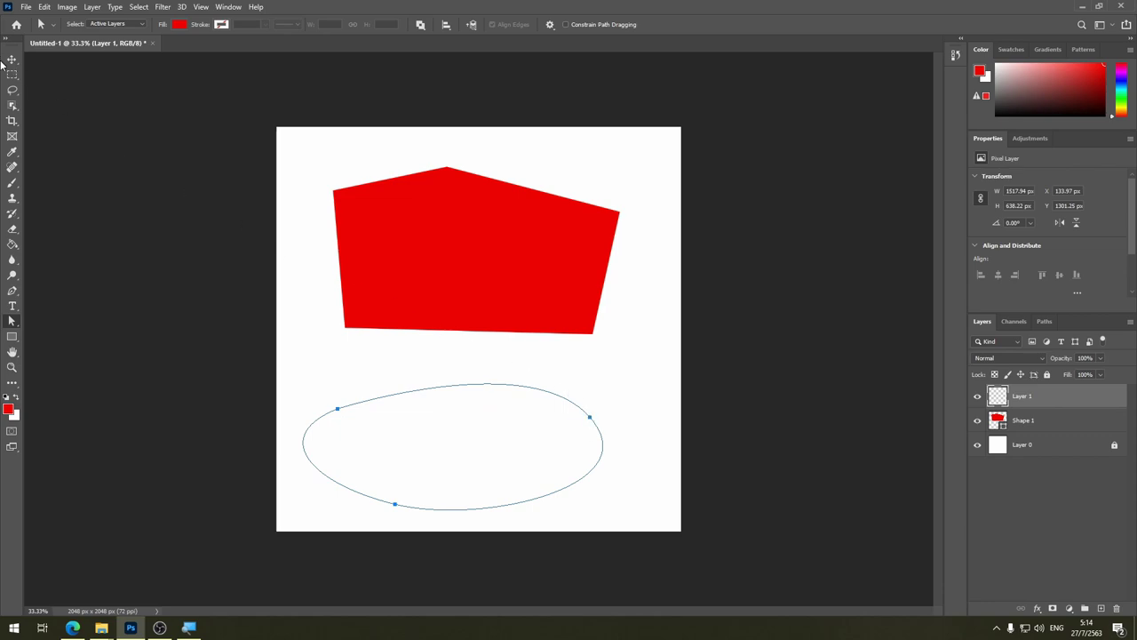
click(12, 291)
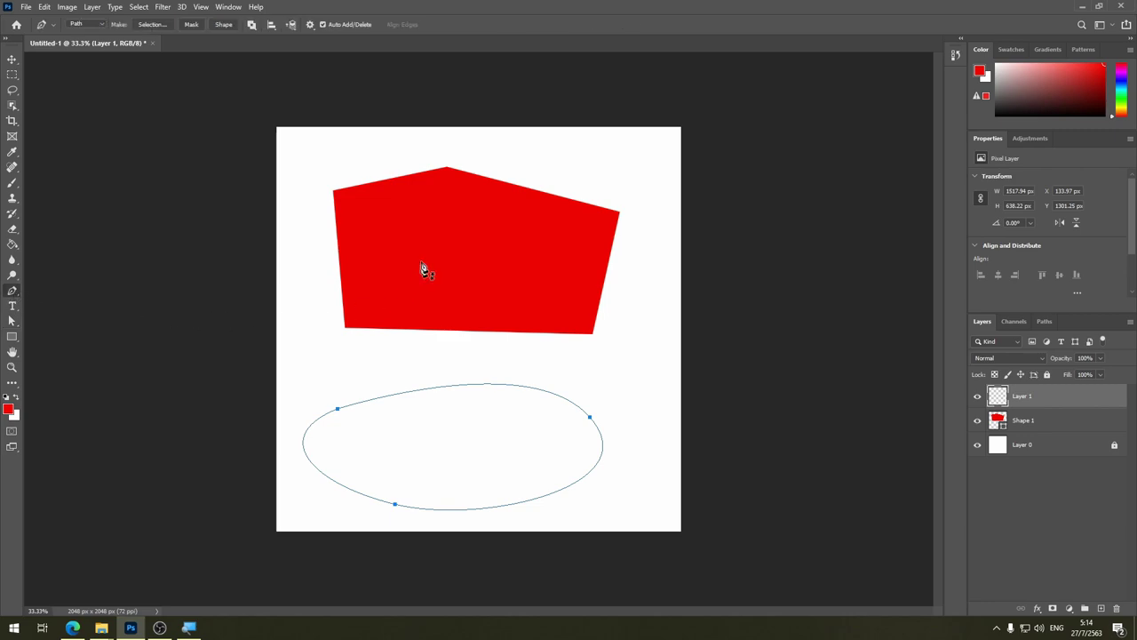
click(223, 24)
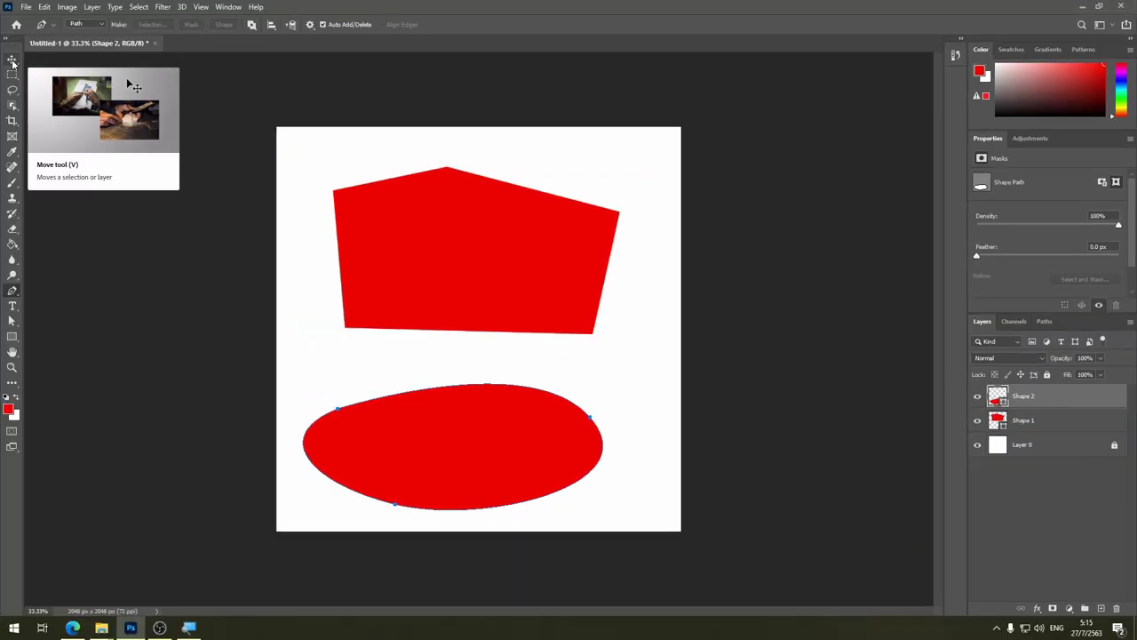
key(ctrl+z)
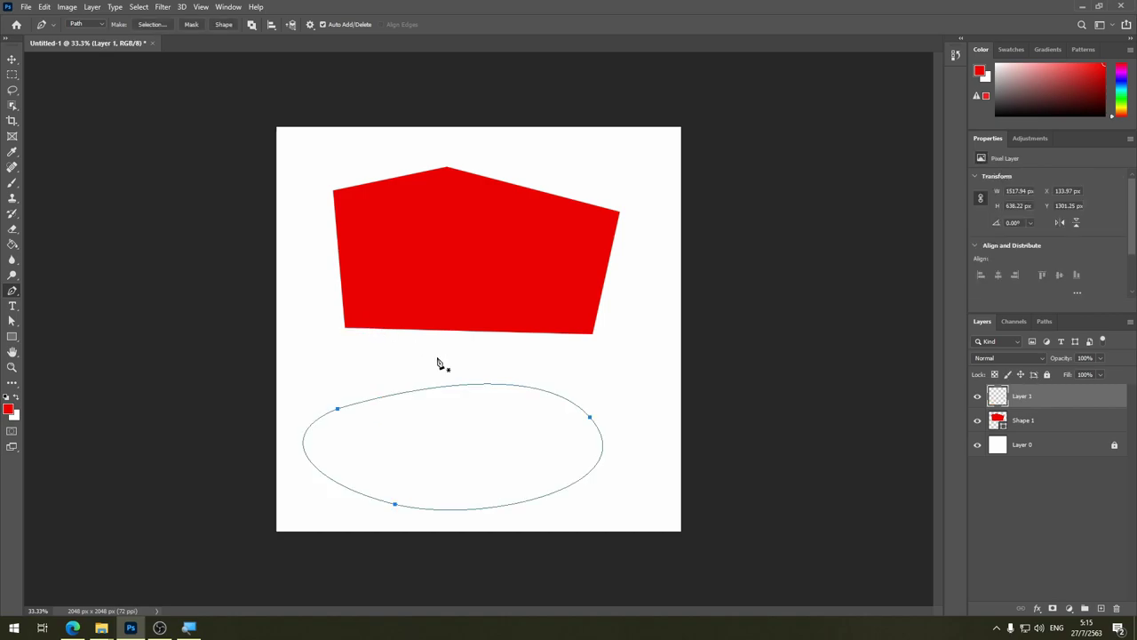
right_click(579, 413)
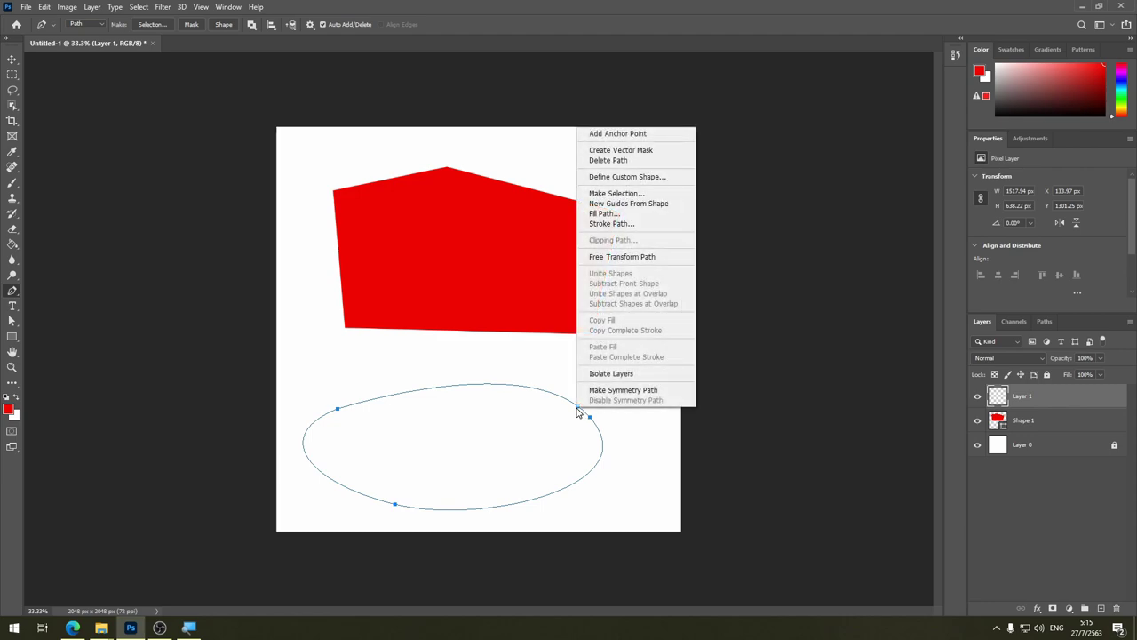
click(629, 193)
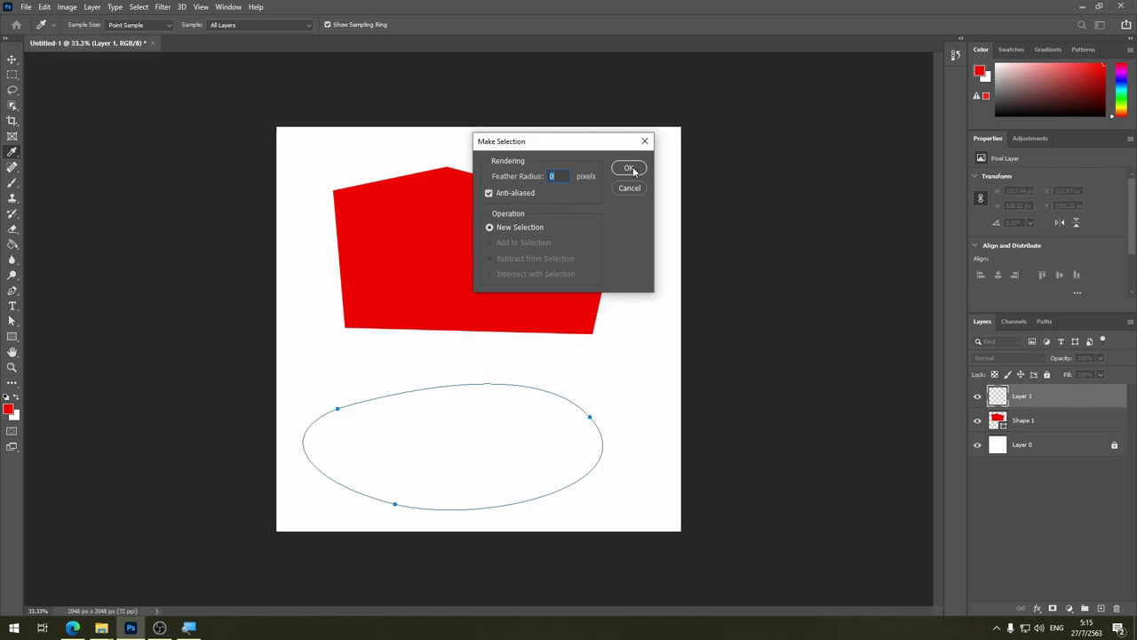
click(630, 169)
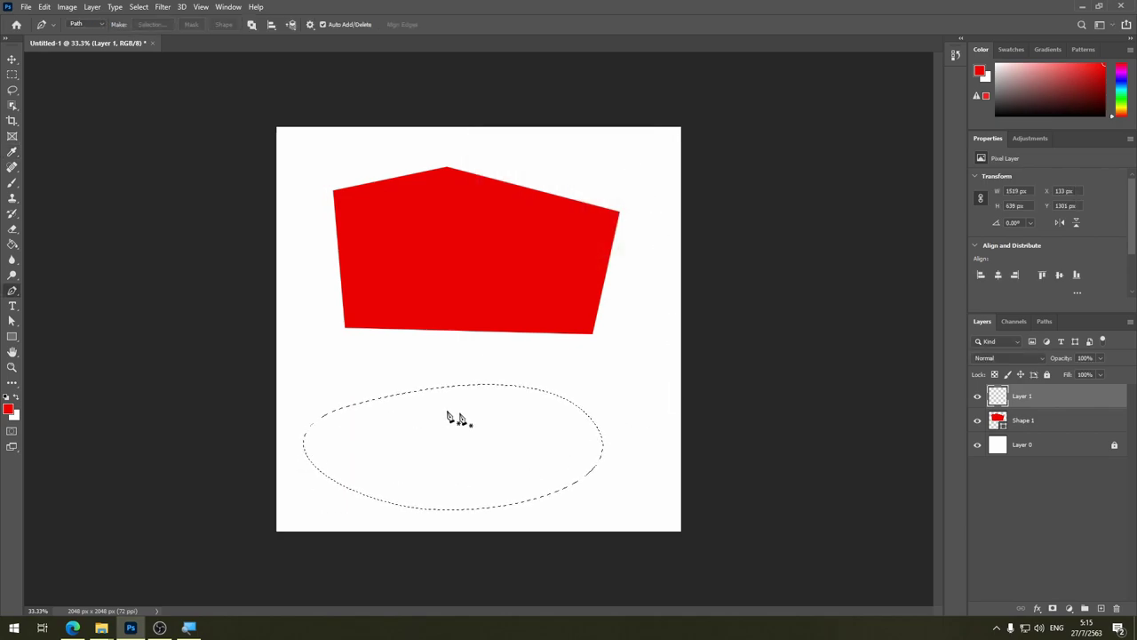
click(12, 184)
right_click(380, 441)
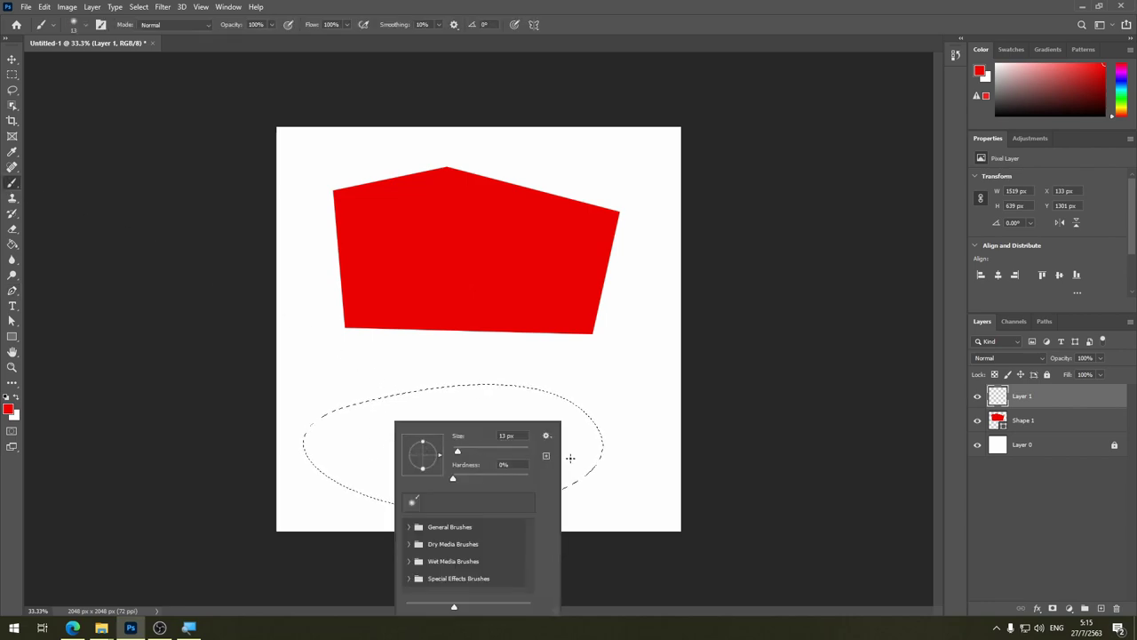
drag(483, 452, 494, 451)
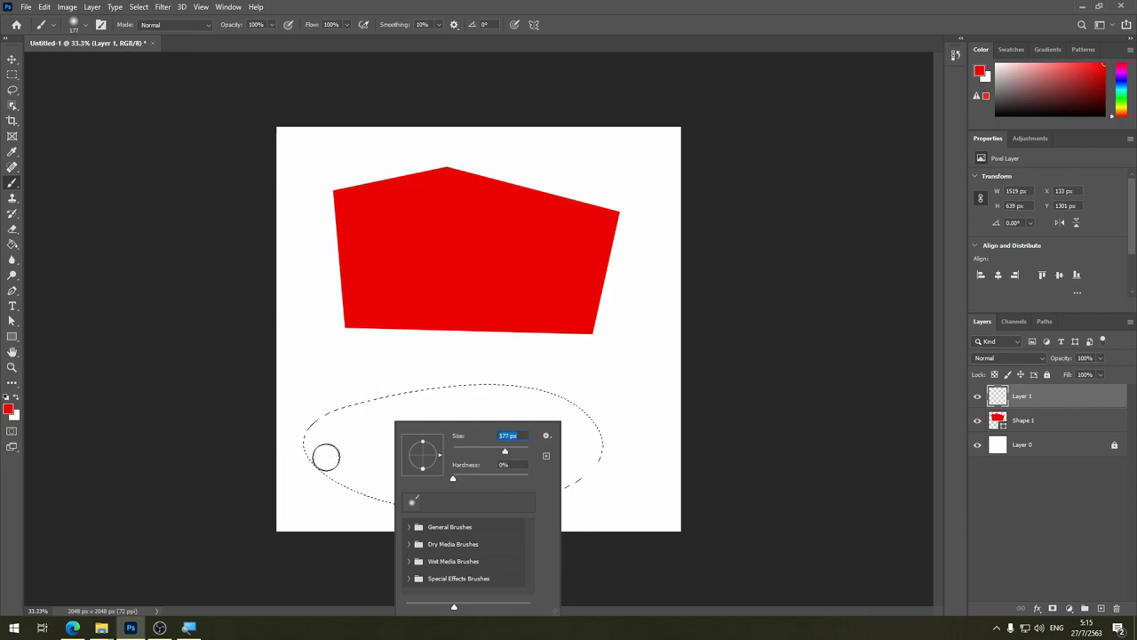
key(Return)
mouse_move(296, 474)
mouse_down()
mouse_move(622, 454)
mouse_move(521, 470)
mouse_move(520, 380)
mouse_move(240, 418)
mouse_move(533, 407)
mouse_move(353, 518)
mouse_move(511, 489)
mouse_move(599, 436)
mouse_move(418, 525)
mouse_up()
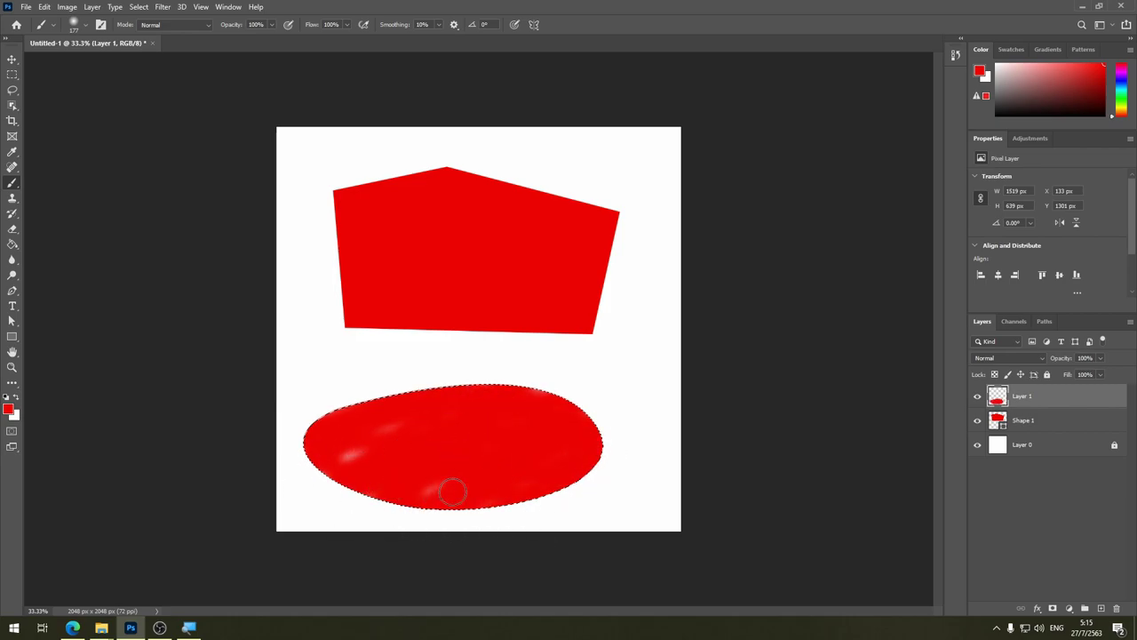
key(Delete)
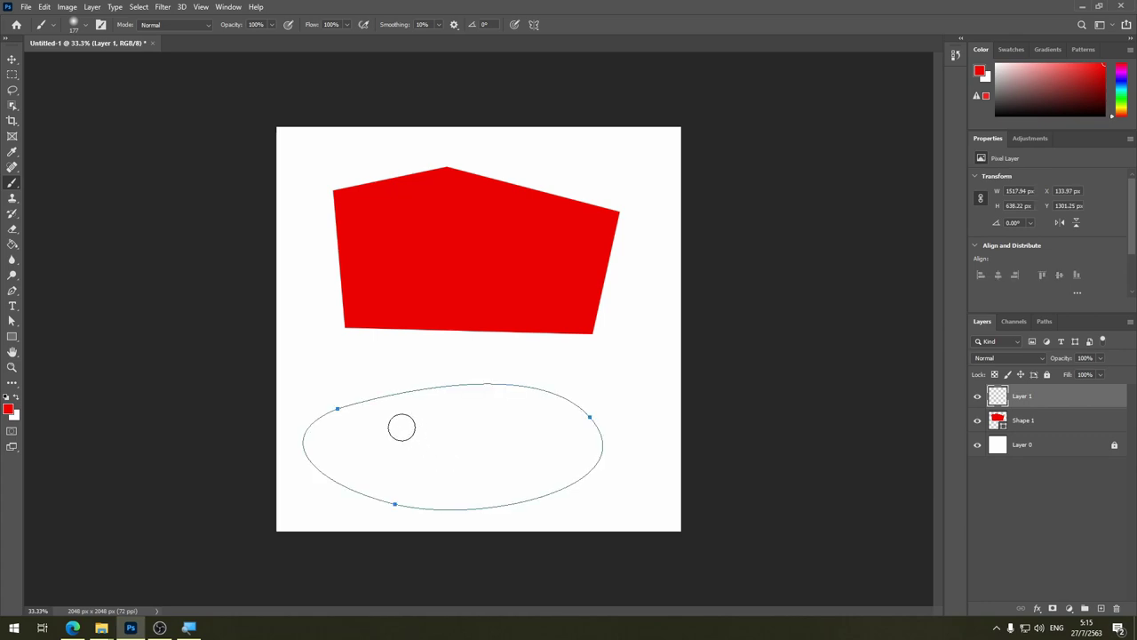
Step: Delete an anchor from the ellipse path with the Pen tool and undo a trial curve
click(12, 290)
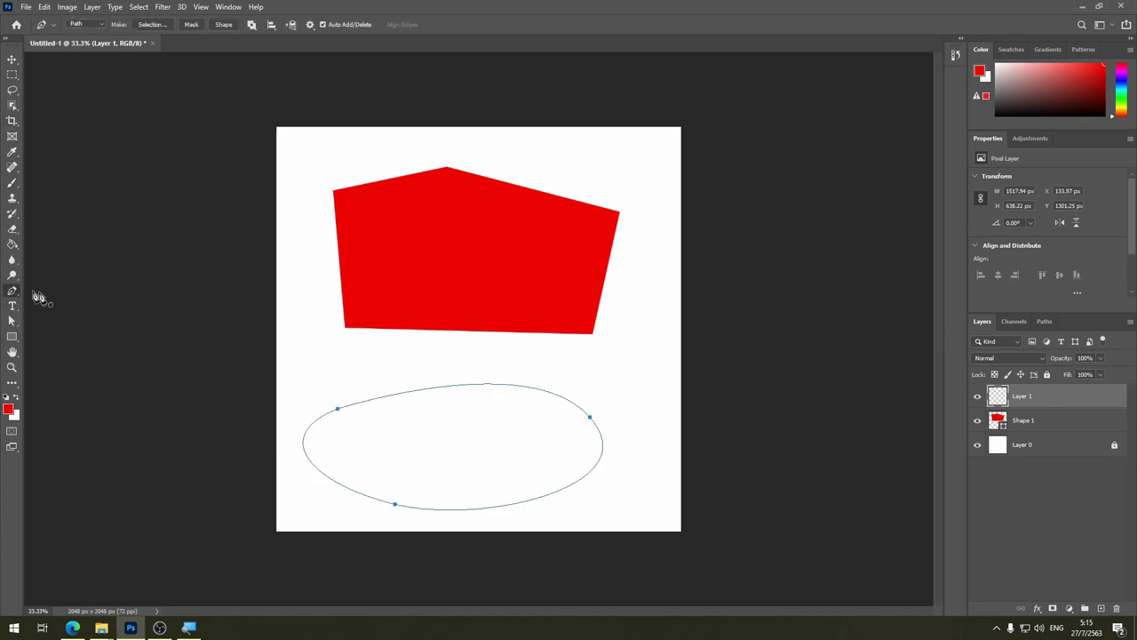
click(591, 420)
drag(577, 416, 537, 391)
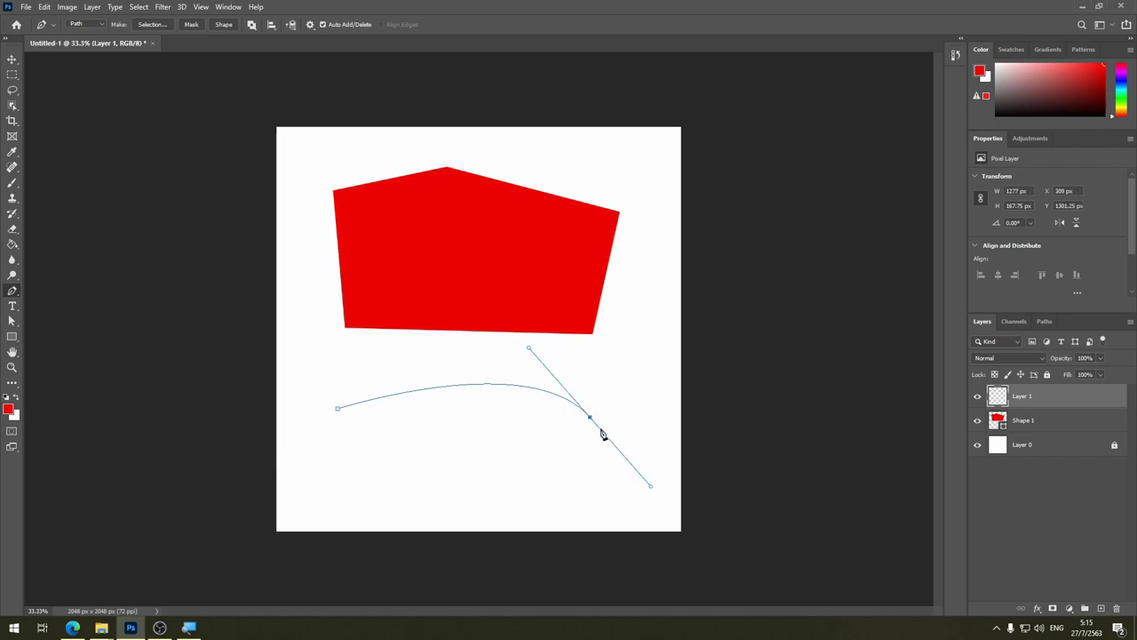
key(ctrl+z)
Step: Start an irregular outline with straight anchors and a curved anchor on the right side
click(390, 388)
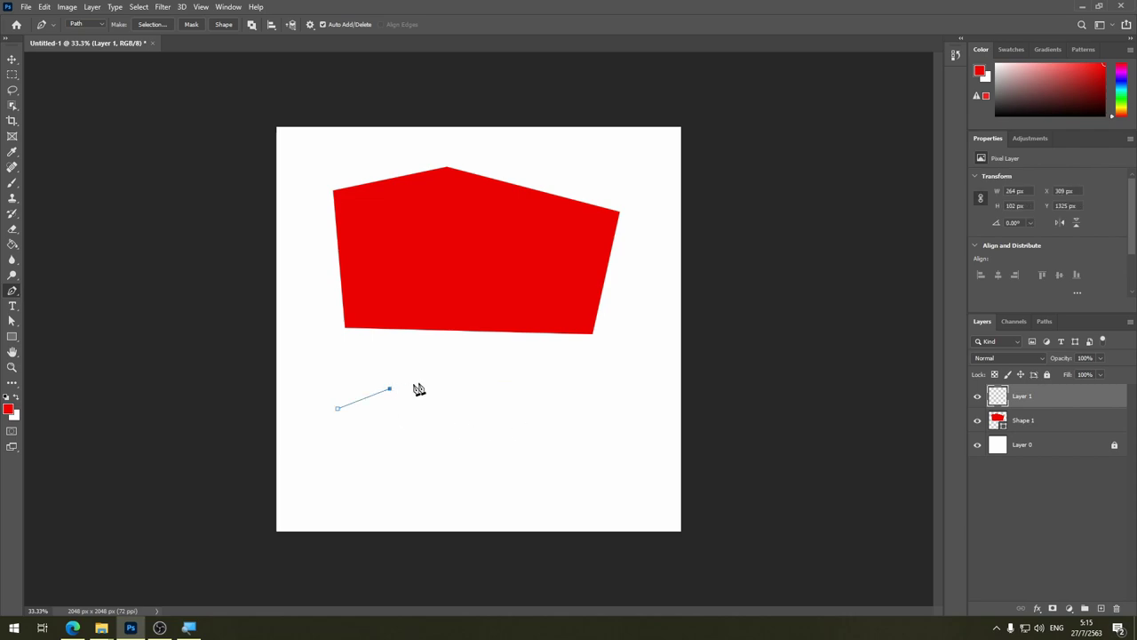
click(485, 378)
drag(565, 431, 565, 478)
click(508, 500)
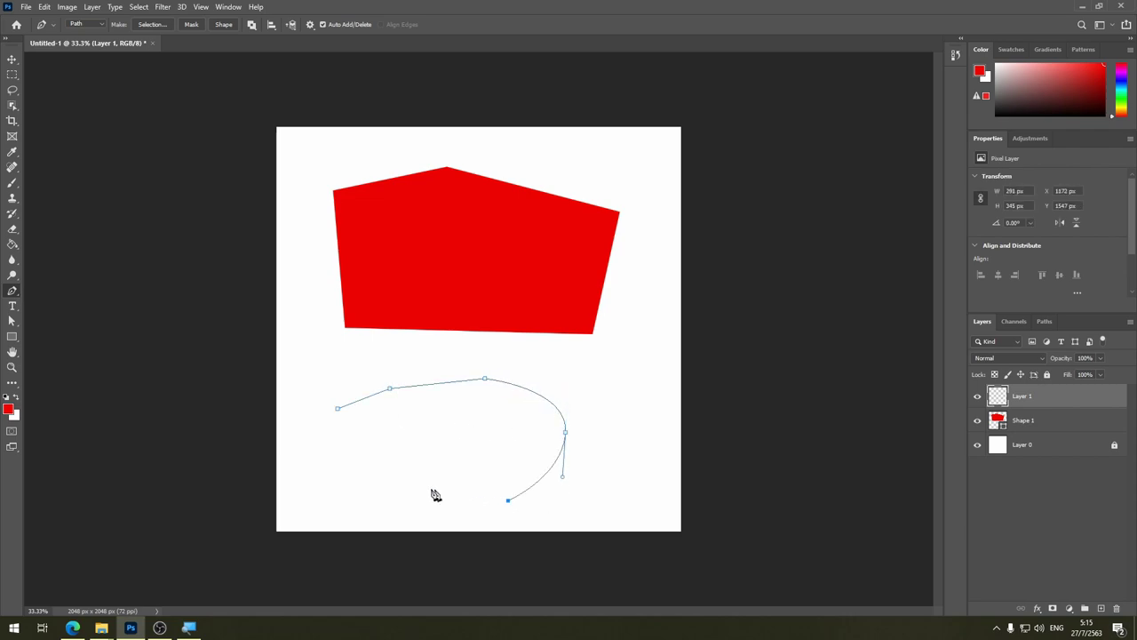
click(424, 488)
click(444, 455)
Step: Continue the outline curling back to the left, then undo the last three anchors
click(488, 434)
click(473, 409)
click(415, 418)
click(369, 461)
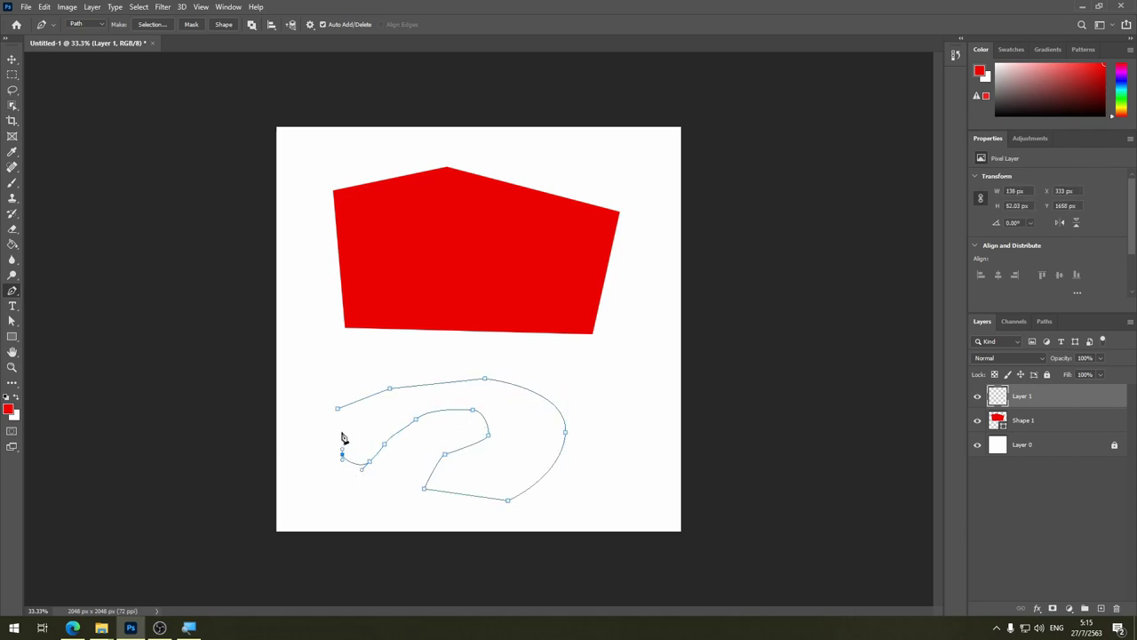
click(356, 425)
key(ctrl+z)
key(ctrl+z)
key(ctrl+z)
key(ctrl+z)
key(ctrl+z)
key(ctrl+z)
key(ctrl+z)
key(ctrl+z)
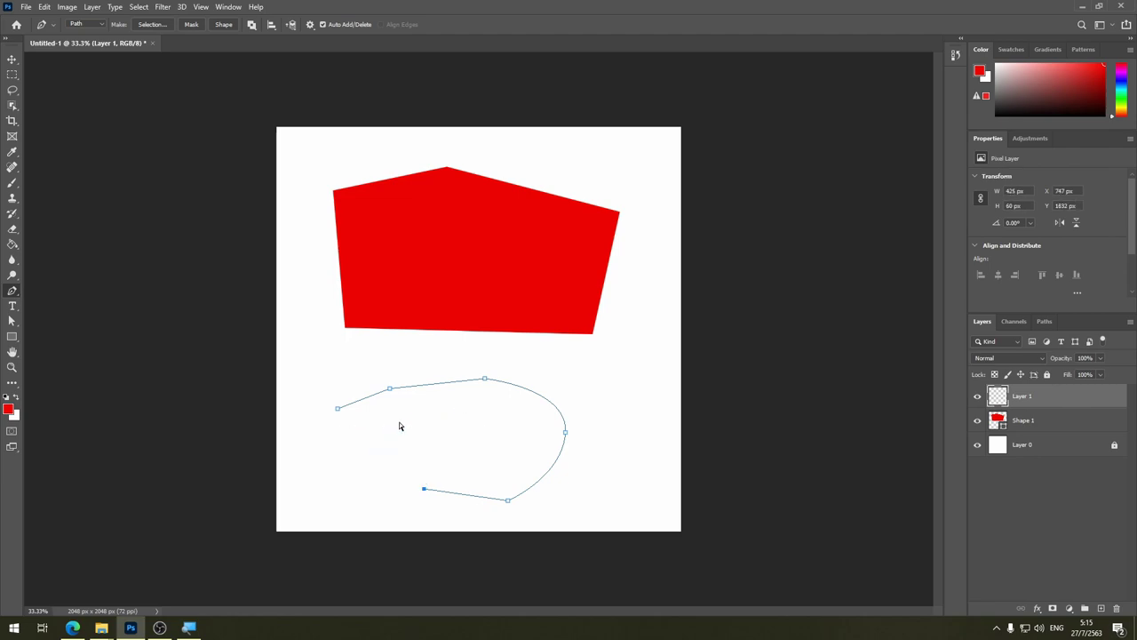
key(ctrl+z)
key(ctrl+z)
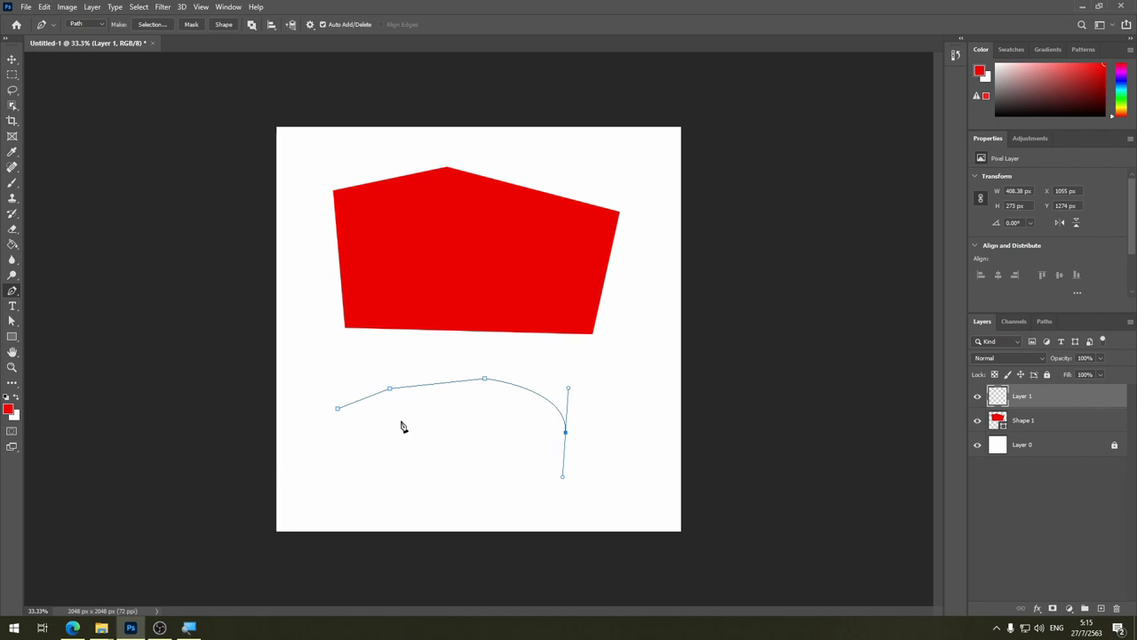
key(ctrl+z)
key(ctrl+z)
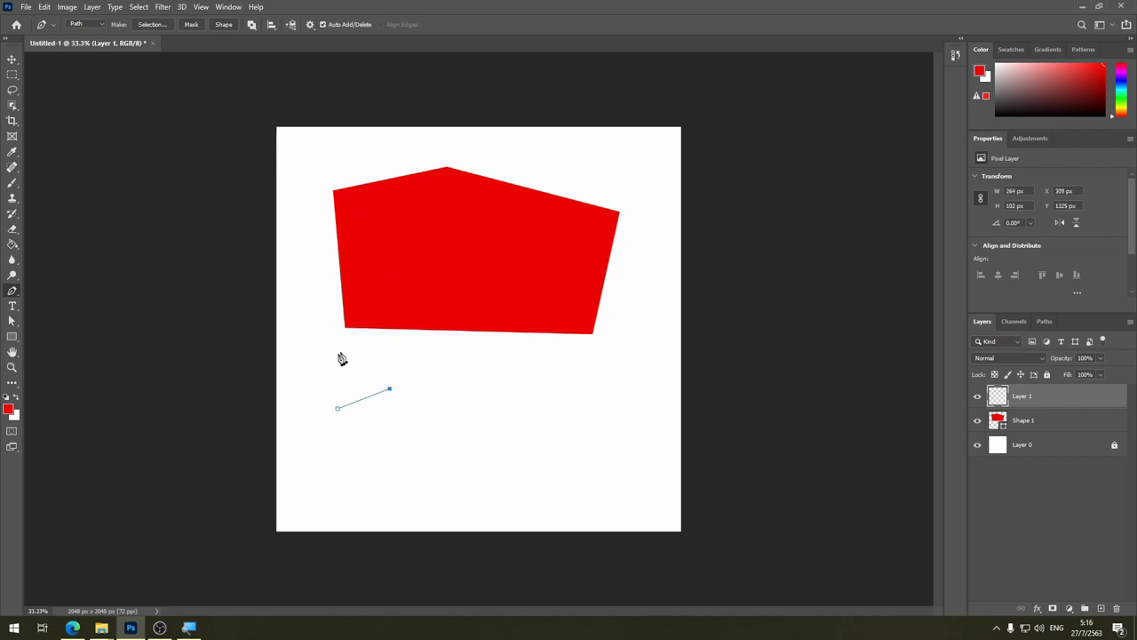
Step: Redraw anchors around the right side and a curved lower-left curl, closing the path at its start
click(533, 392)
click(614, 449)
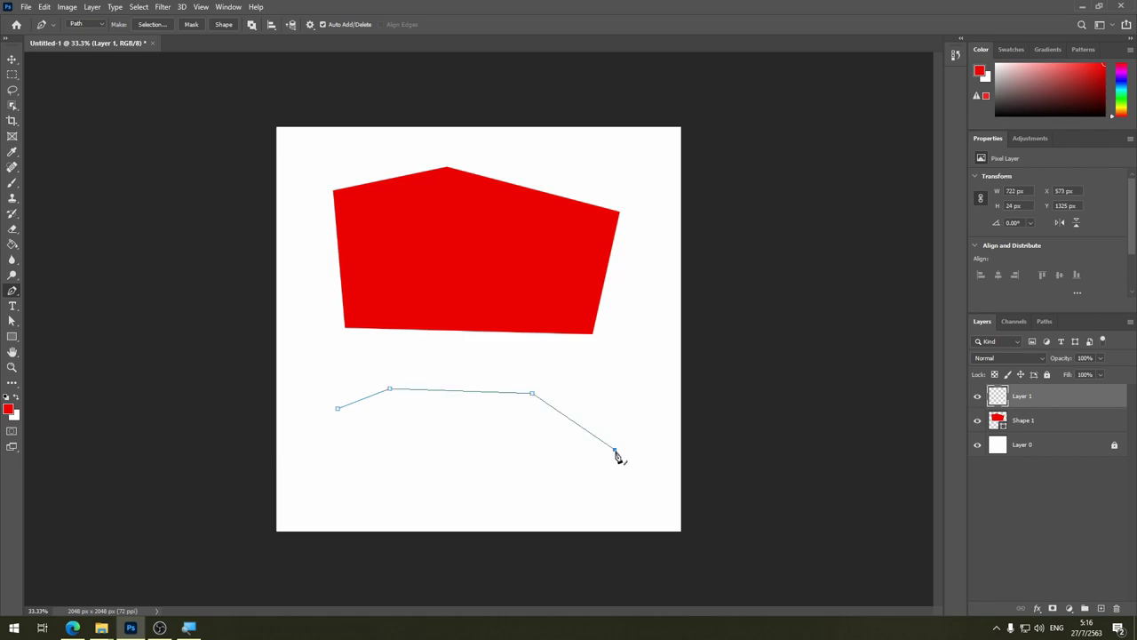
click(524, 510)
click(369, 482)
drag(395, 434, 301, 436)
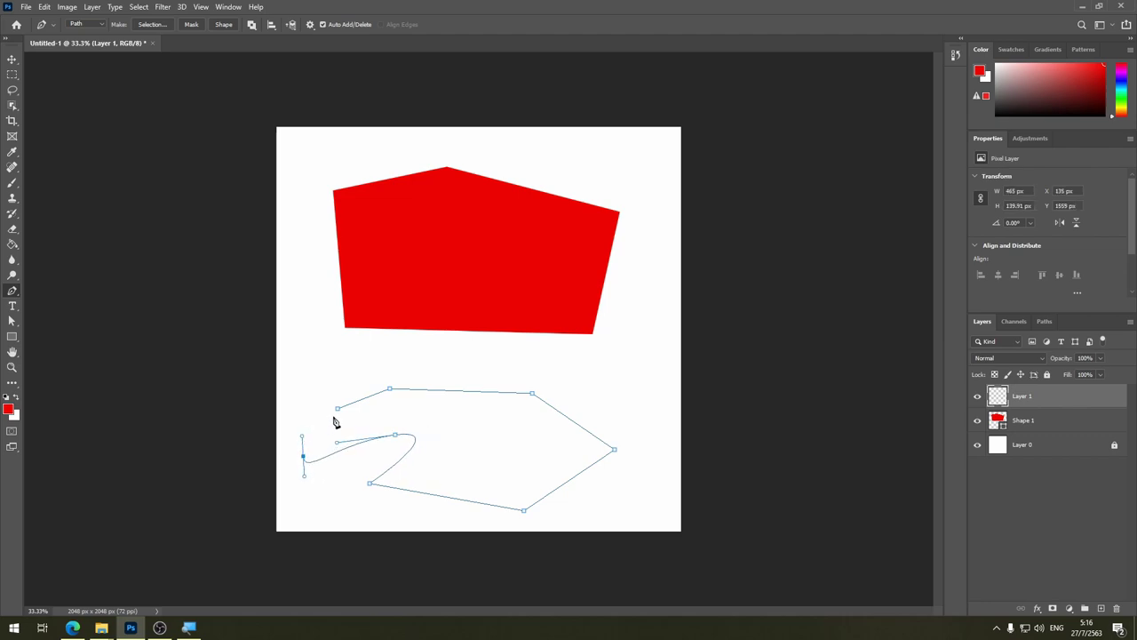
click(337, 410)
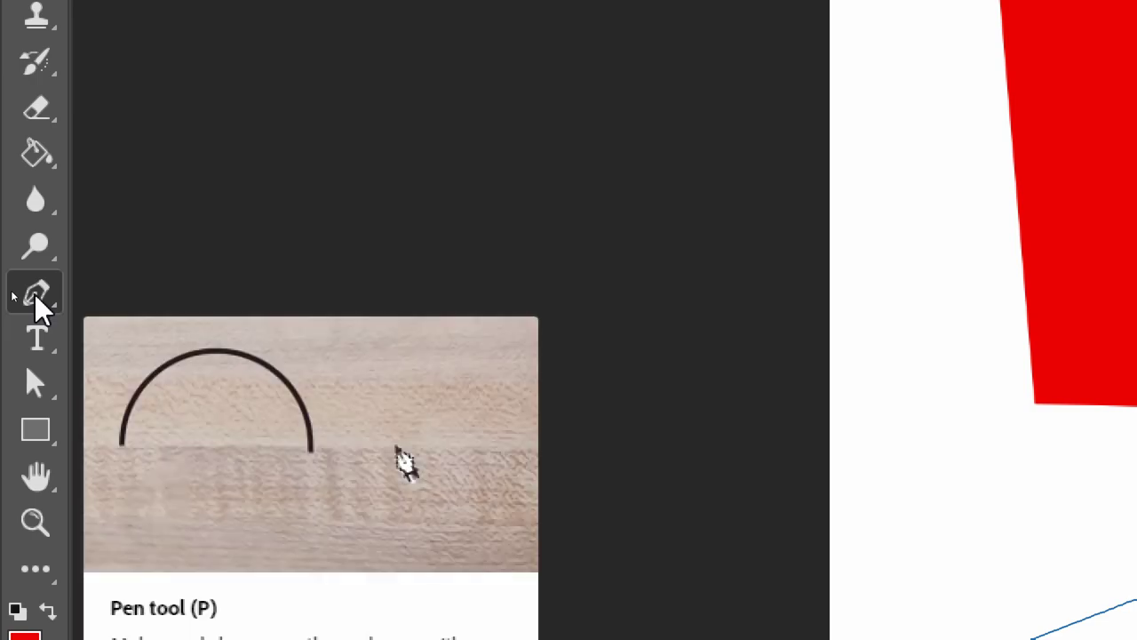
Step: Switch from the Pen tool to the Convert Point Tool via the pen tool flyout
click(34, 299)
right_click(33, 299)
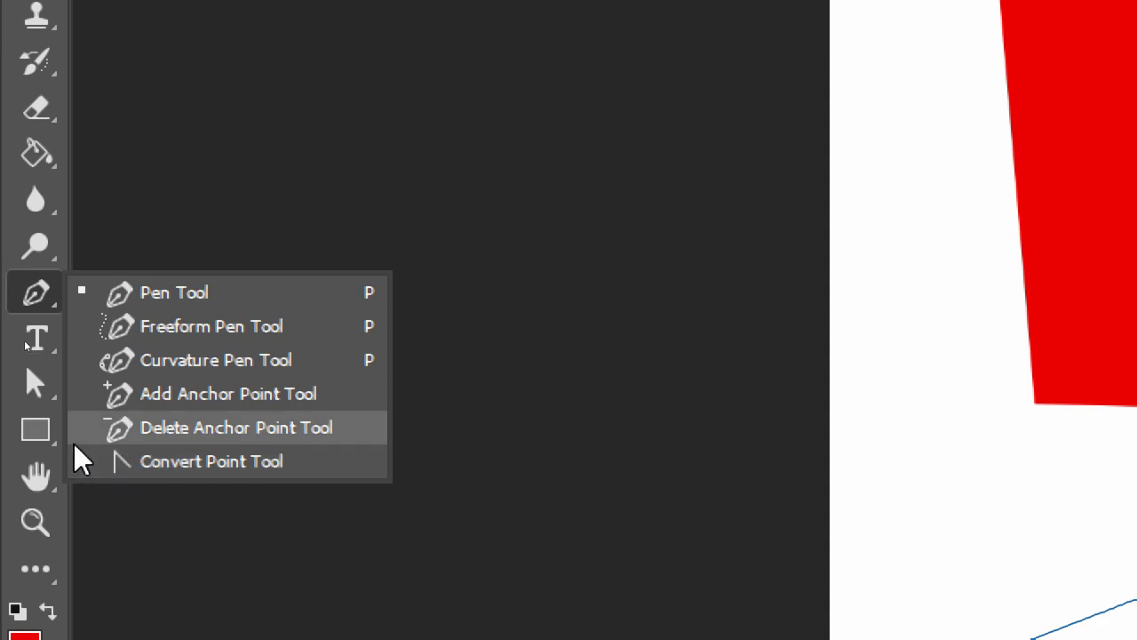
click(190, 468)
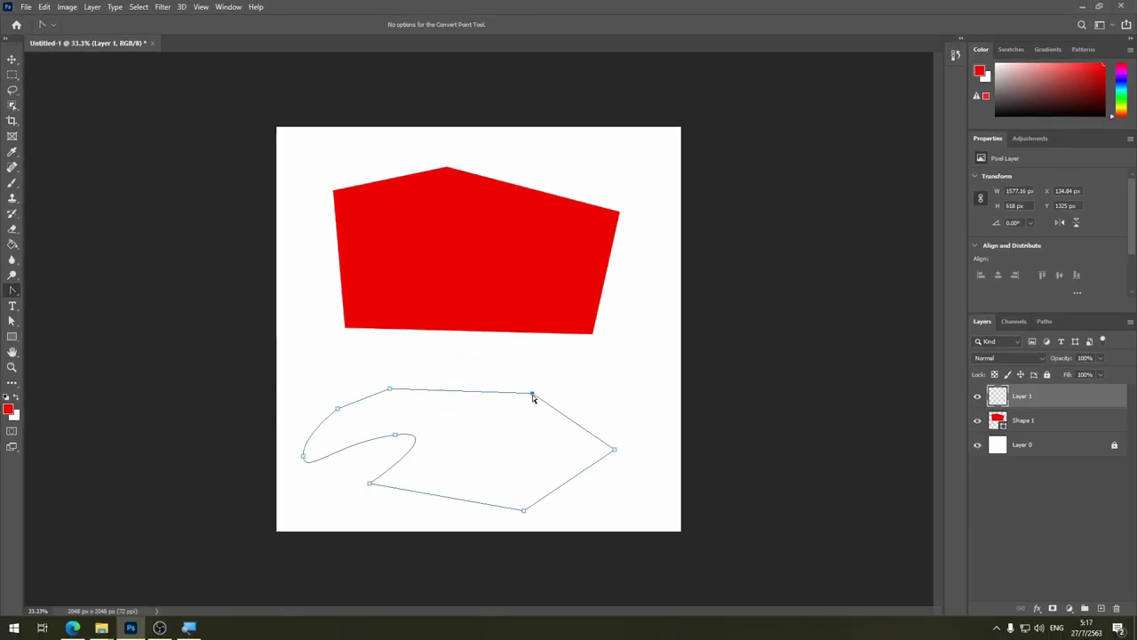
Step: Drag handles from the upper-right, right, bottom, lower-left and hook anchors to smooth them into curves
click(532, 395)
drag(532, 395, 604, 405)
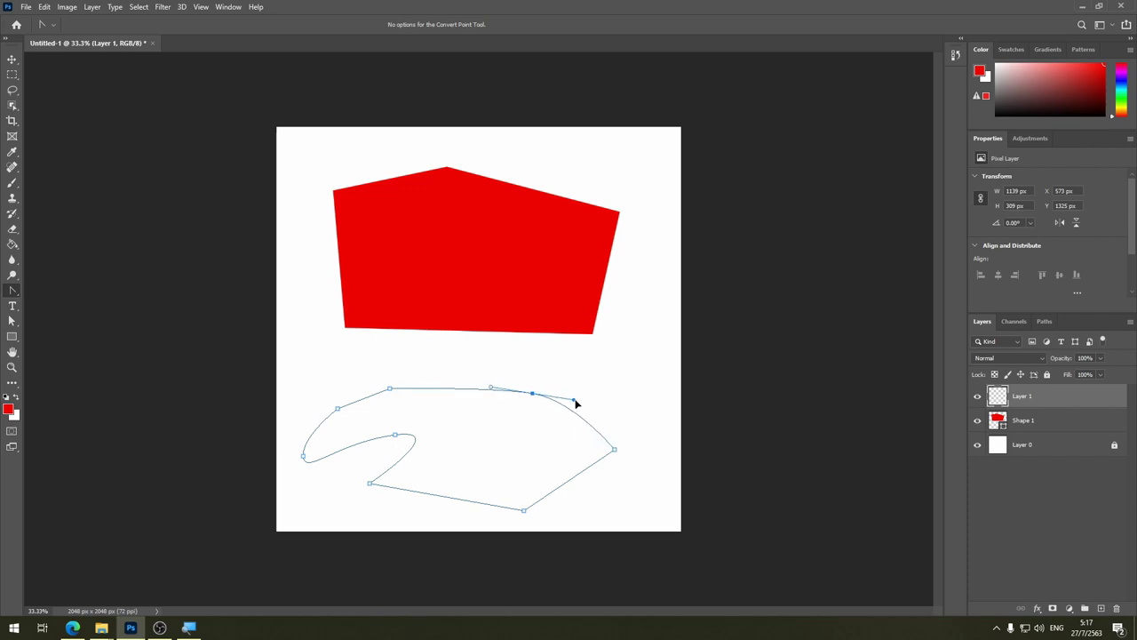
drag(616, 451, 616, 488)
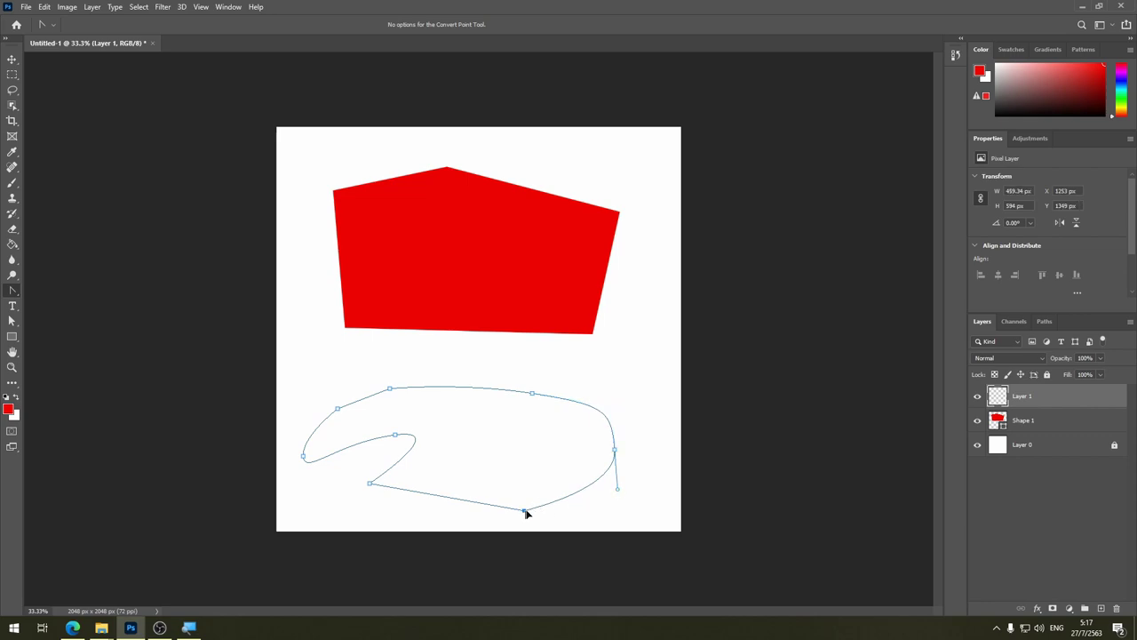
drag(523, 512, 447, 509)
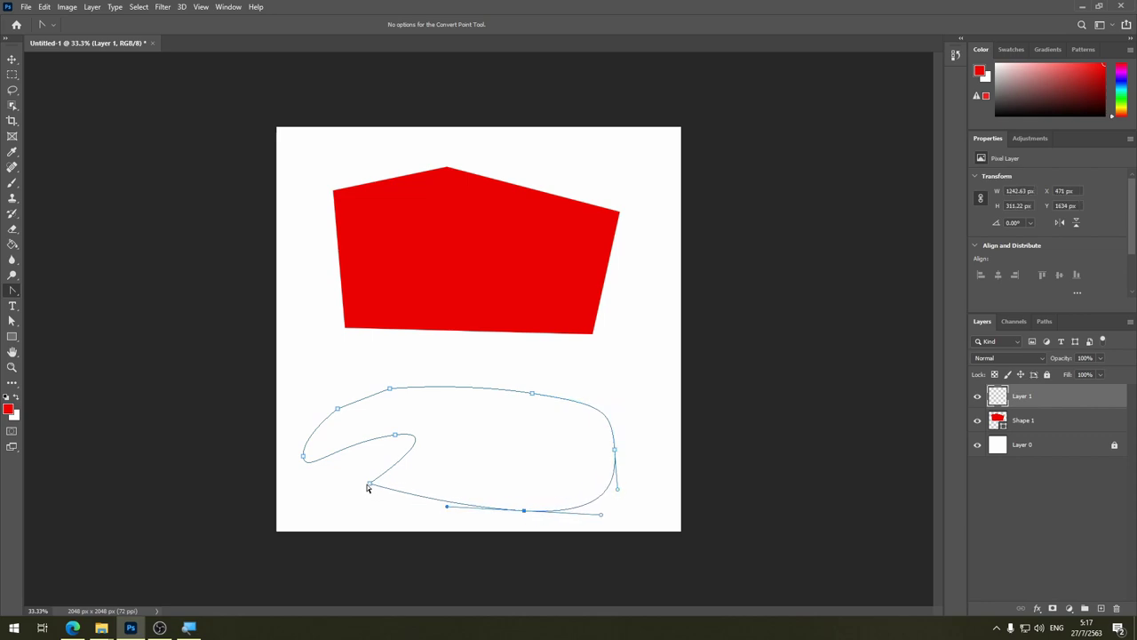
drag(369, 485, 365, 458)
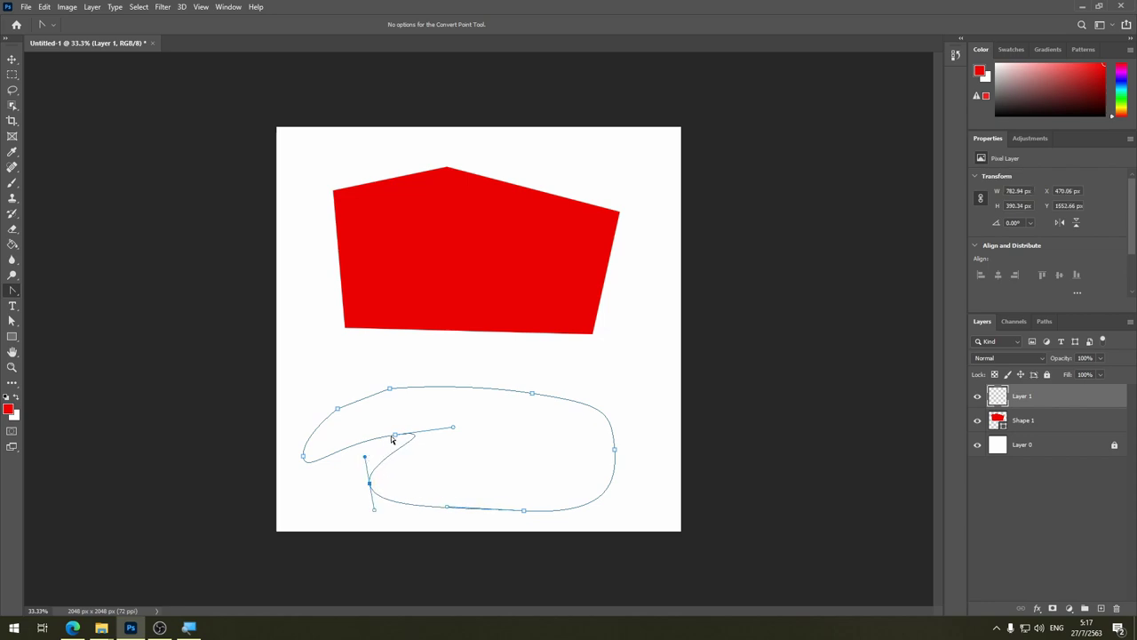
mouse_move(395, 435)
mouse_down()
mouse_move(337, 432)
mouse_move(374, 398)
mouse_move(414, 383)
mouse_up()
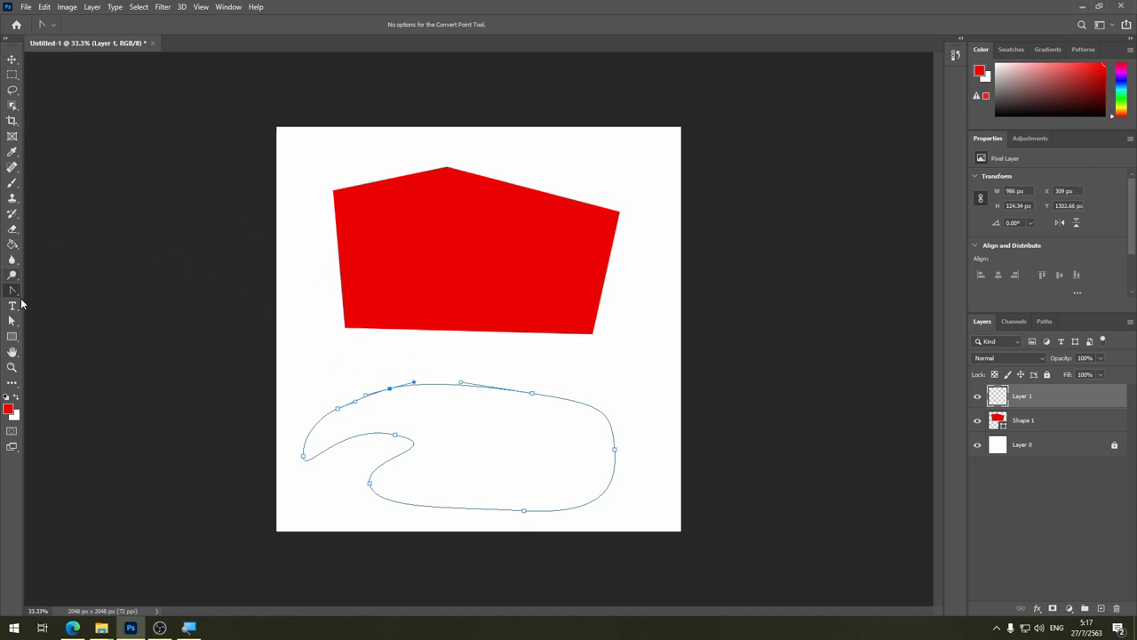
Step: Set the Pen tool to Shape mode, then delete both the Shape 1 and Shape 2 layers
right_click(14, 291)
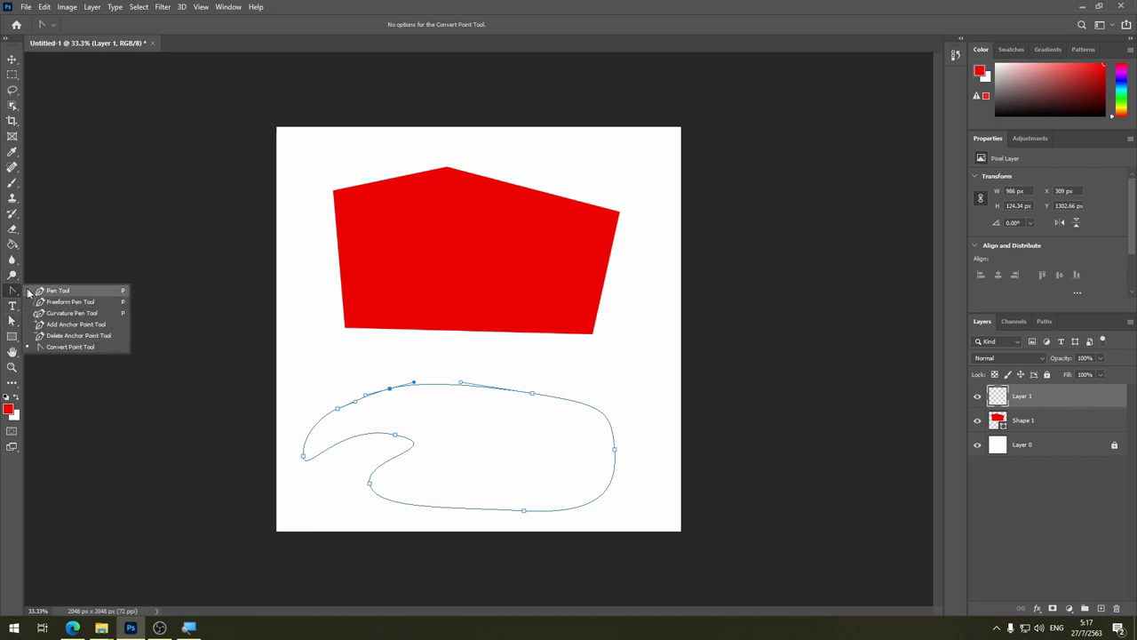
click(53, 291)
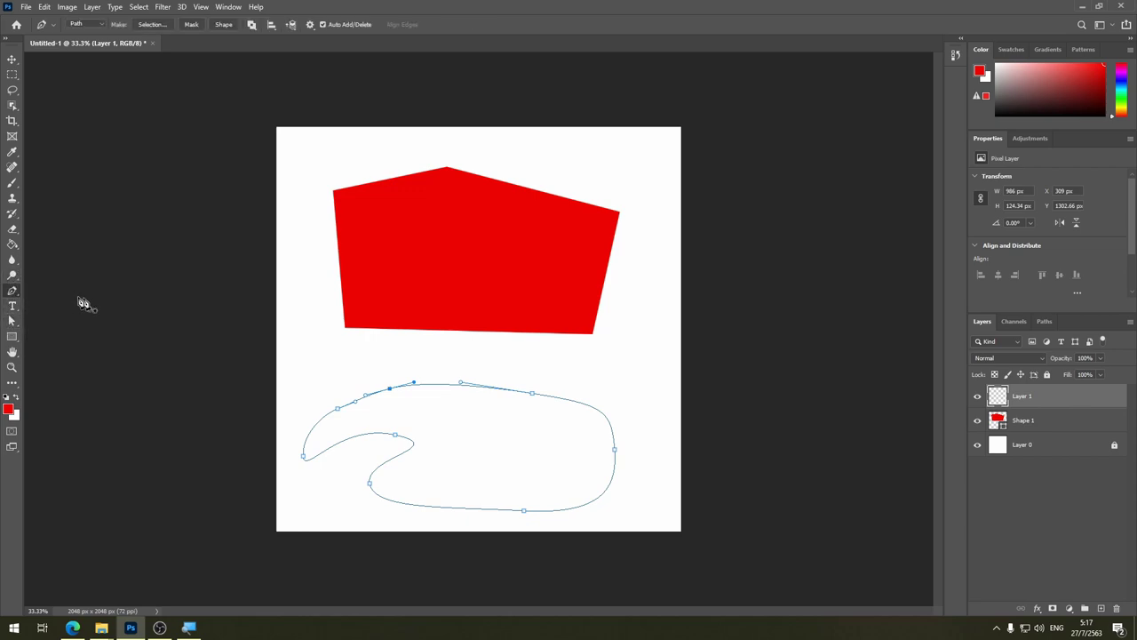
click(223, 24)
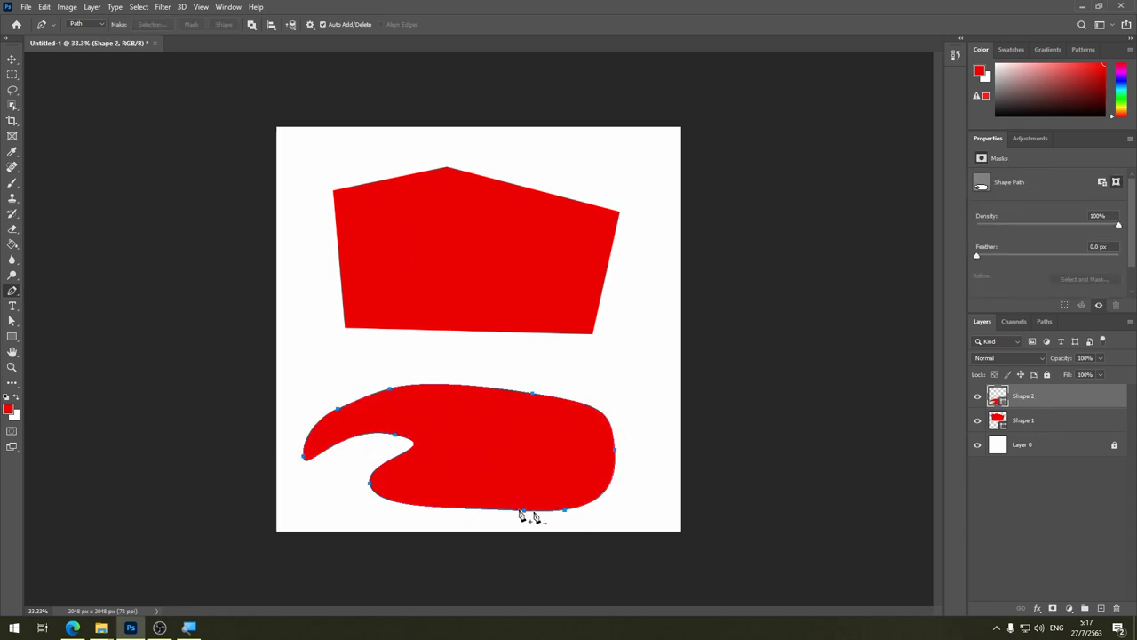
click(523, 512)
shift+click(1057, 420)
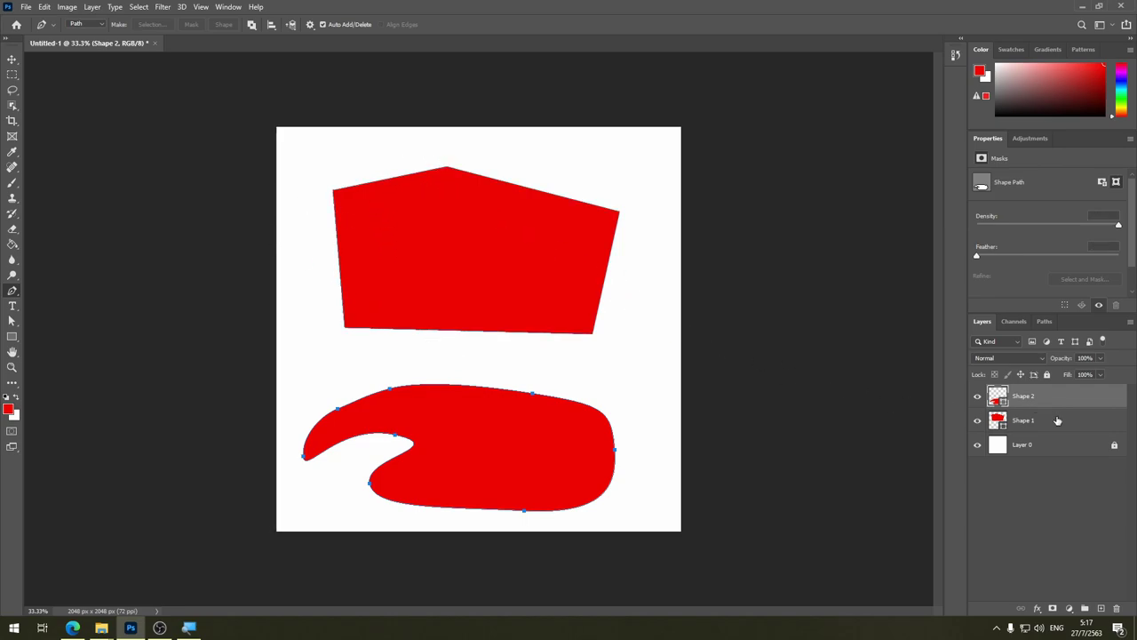
drag(1114, 433, 1117, 607)
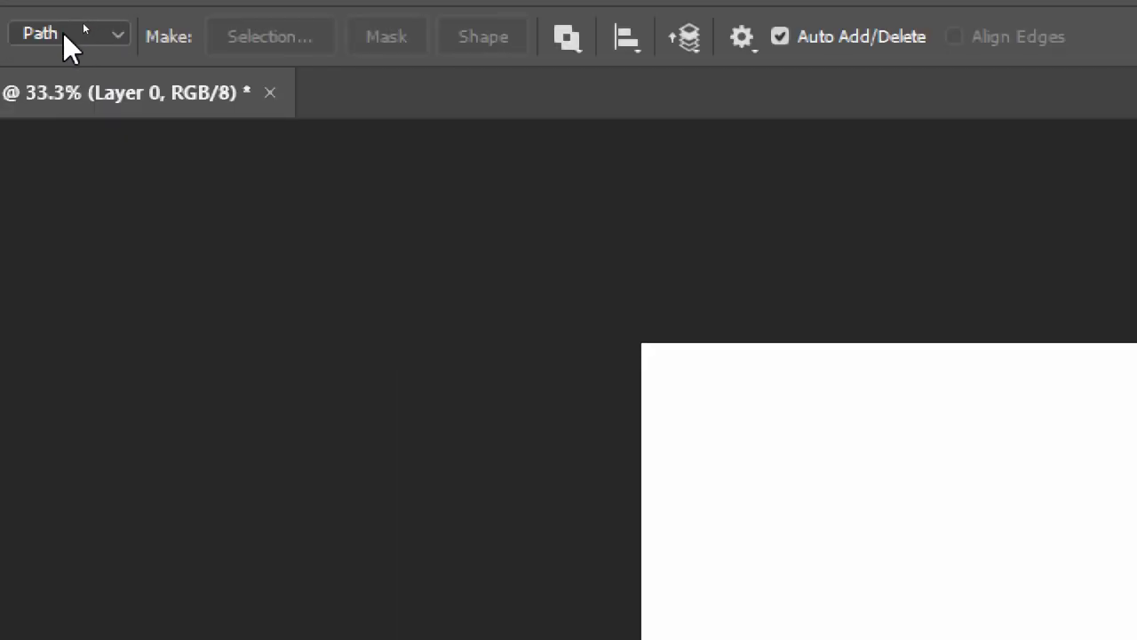
Step: Switch the Pen to Shape mode and draw a closed red five-sided polygon in the upper-left
click(247, 33)
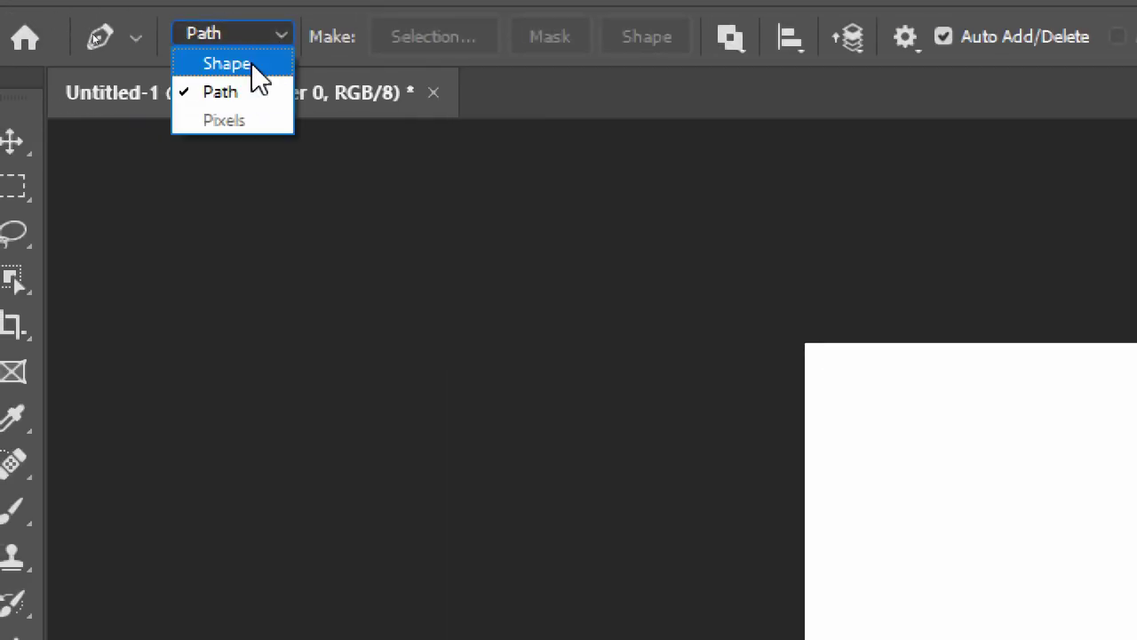
click(257, 64)
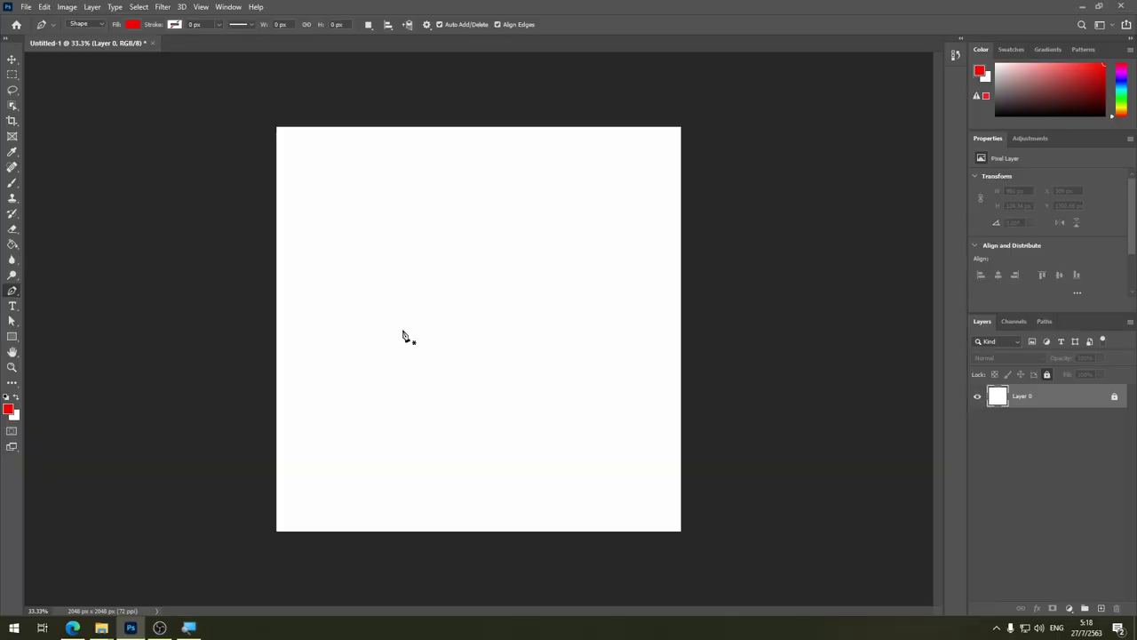
click(401, 331)
click(401, 229)
click(507, 231)
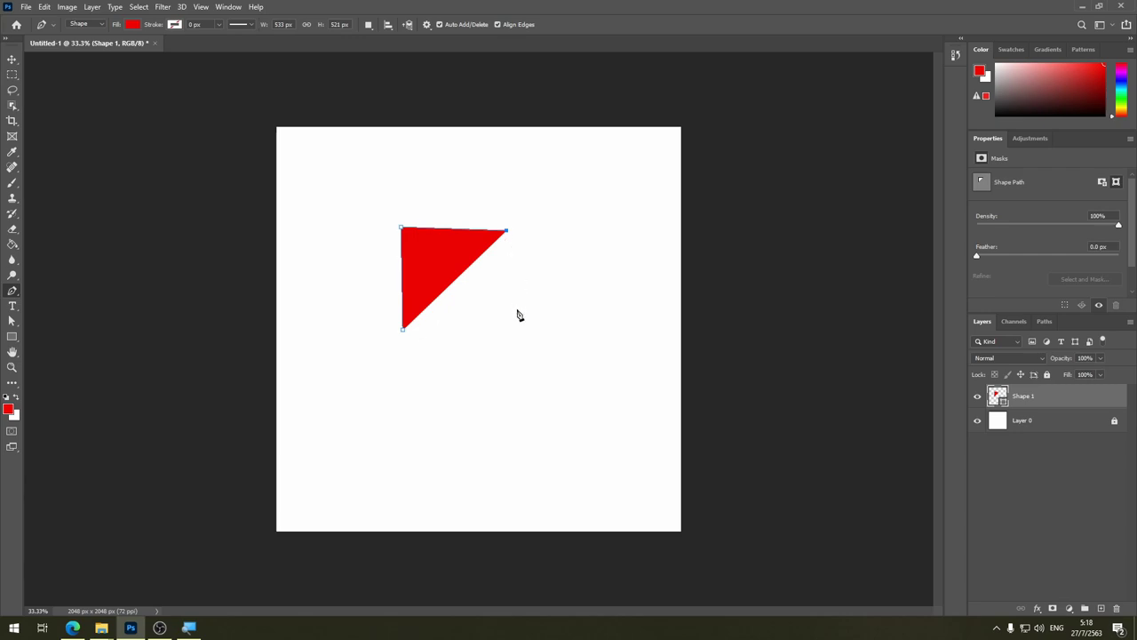
click(516, 312)
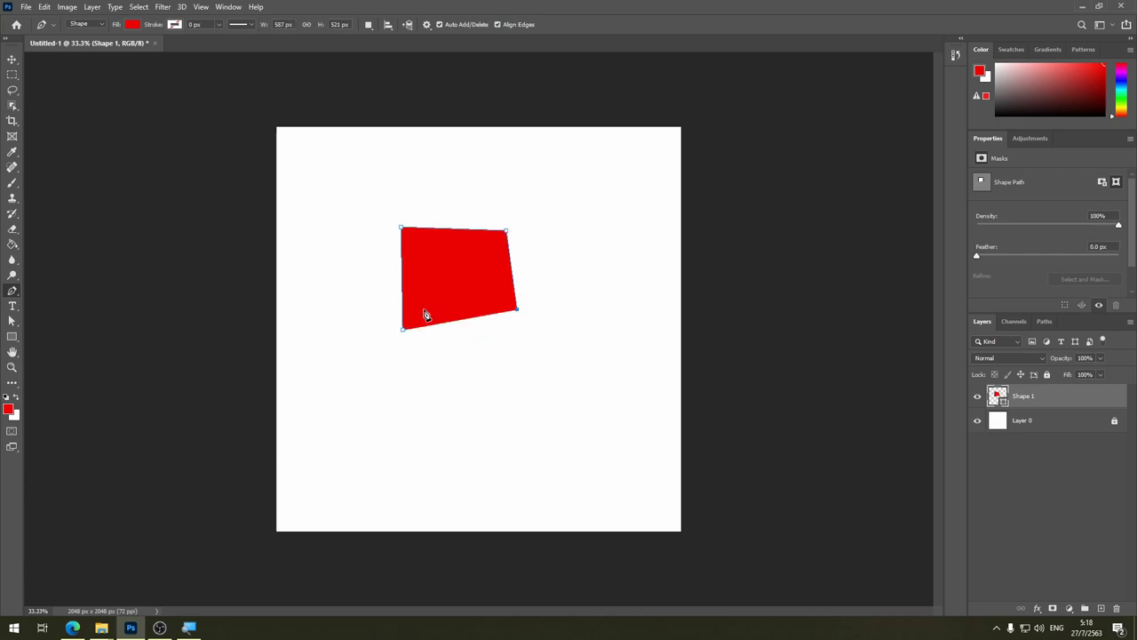
click(469, 338)
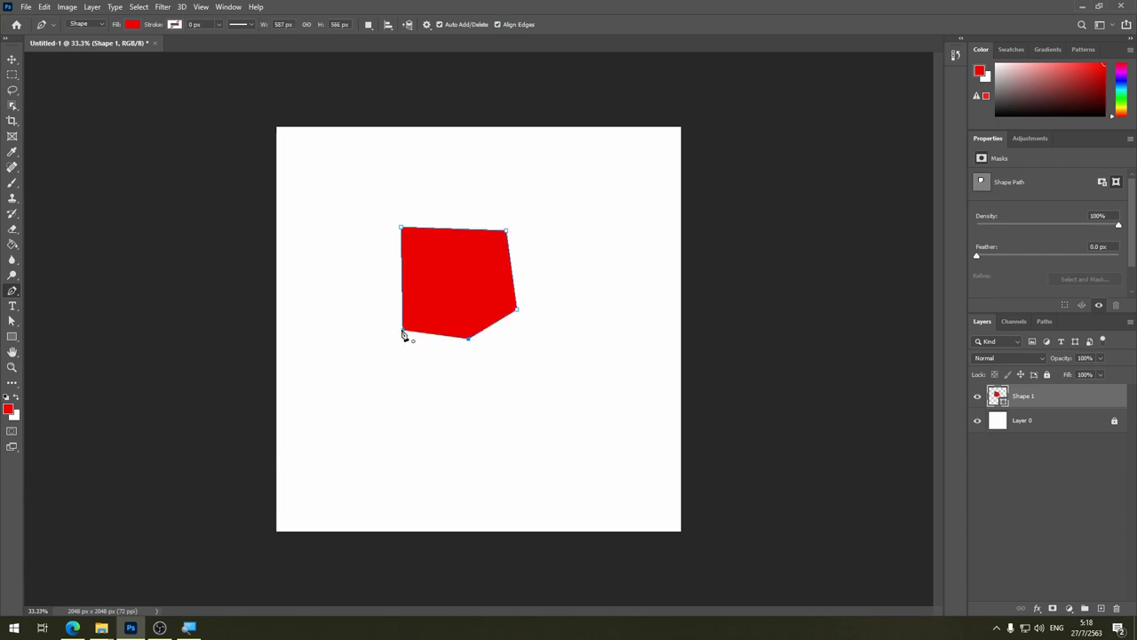
click(402, 331)
Step: Switch the Pen to Path mode and click eight anchors forming an outline lower-right of the pentagon
click(99, 25)
click(82, 42)
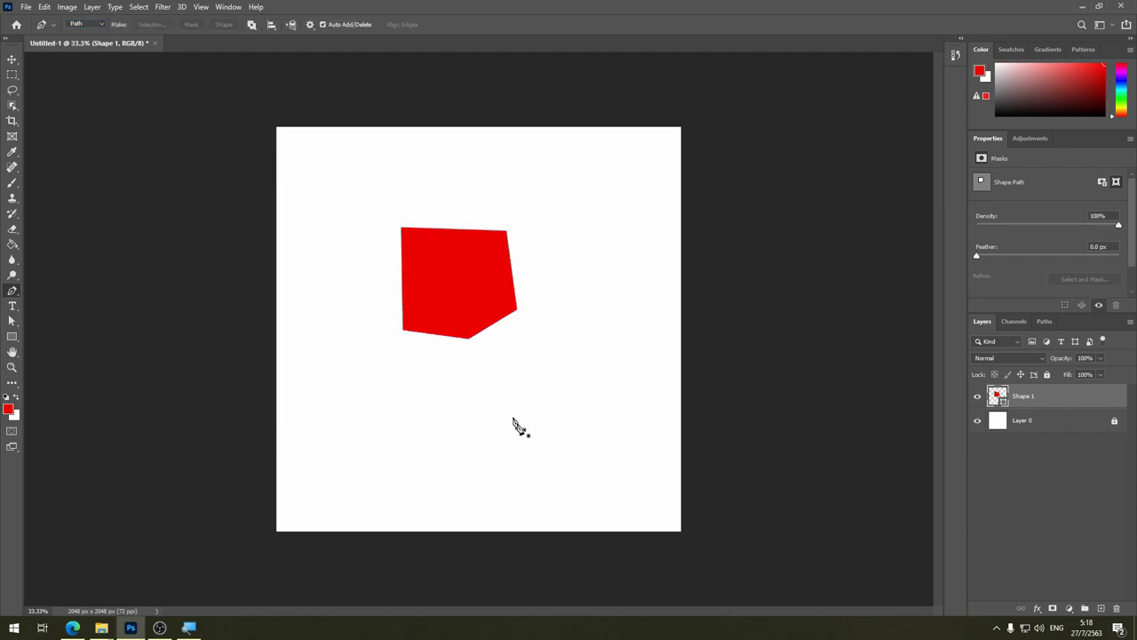
click(522, 461)
click(496, 374)
click(595, 269)
click(618, 333)
click(607, 393)
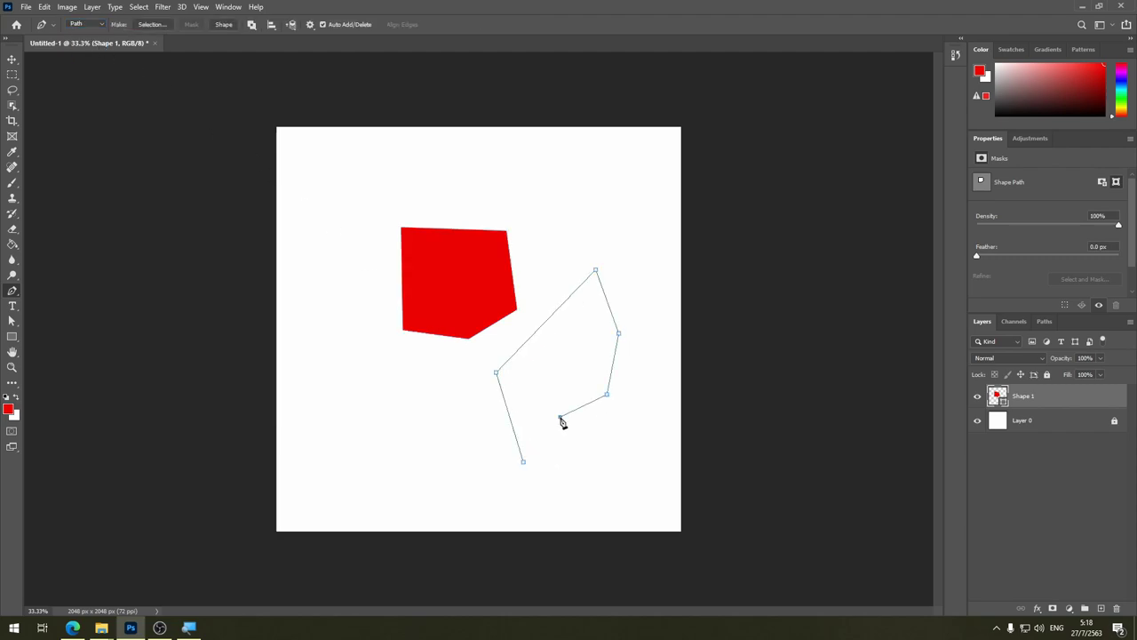
click(556, 453)
click(558, 441)
Step: Make a selection from the path with a Feather Radius of about 65 px
right_click(548, 323)
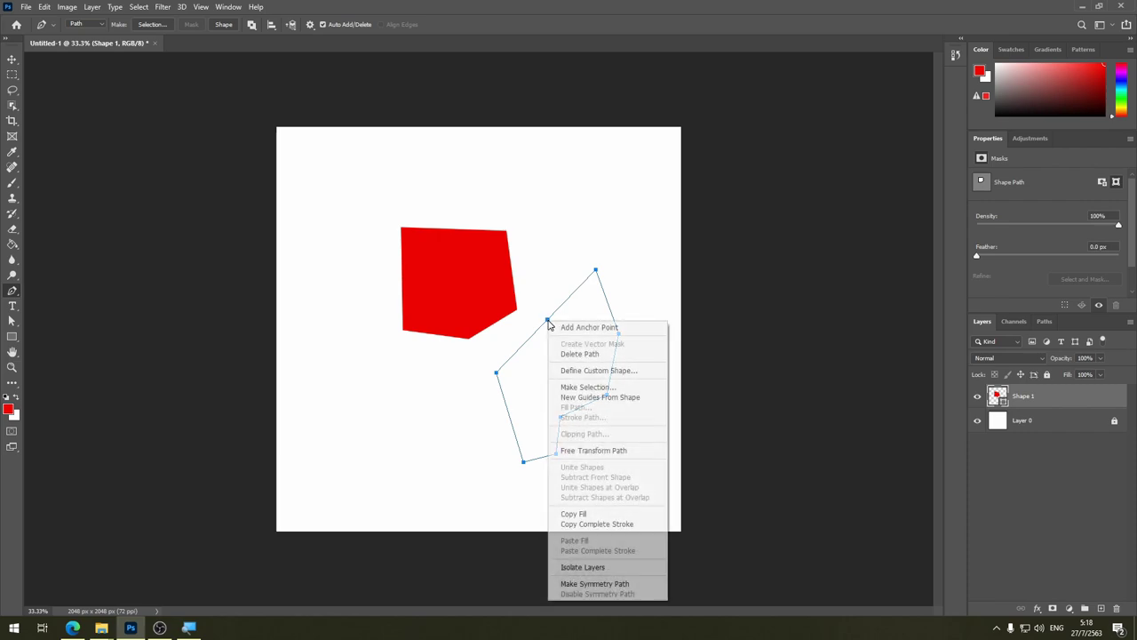
click(621, 388)
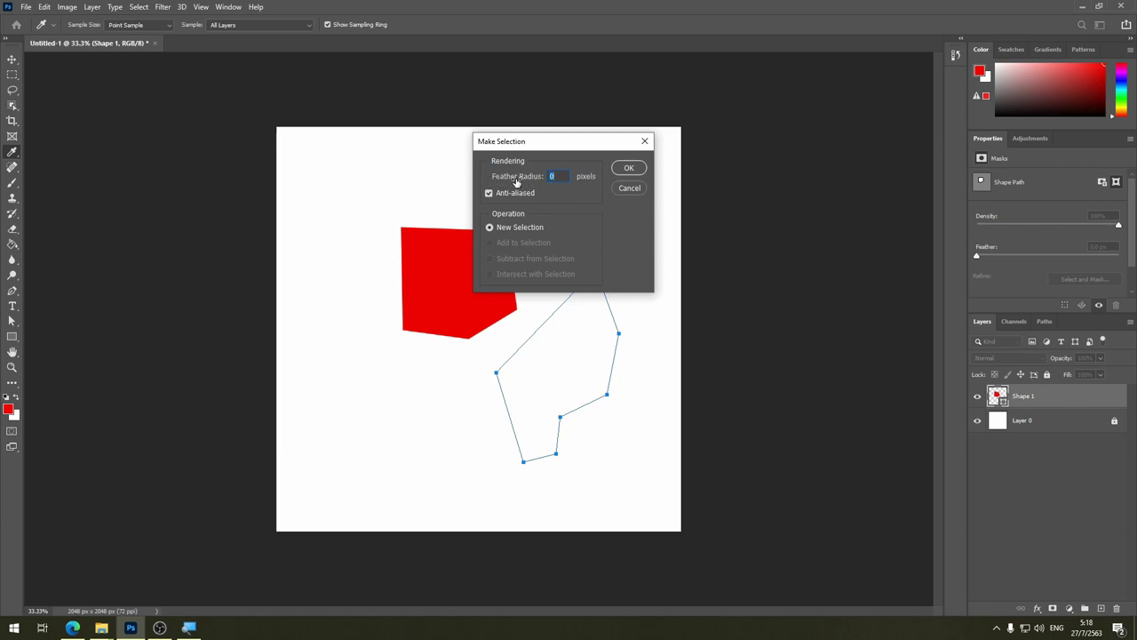
drag(519, 177, 905, 214)
key(Return)
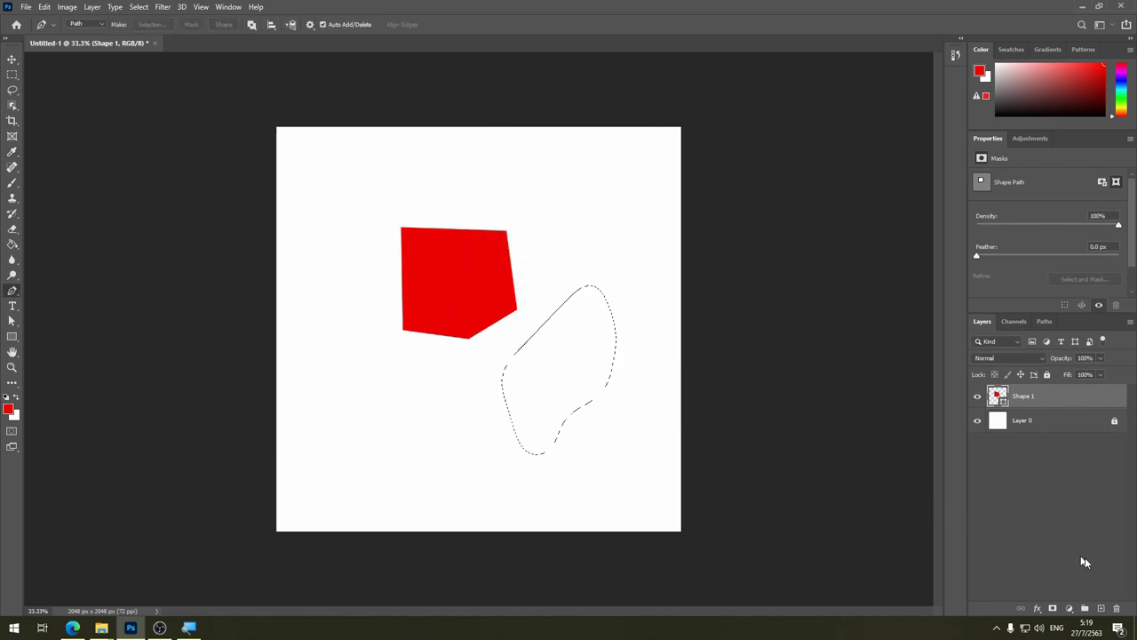
Step: Add a new layer and enlarge the Brush to about 385 px
click(1101, 609)
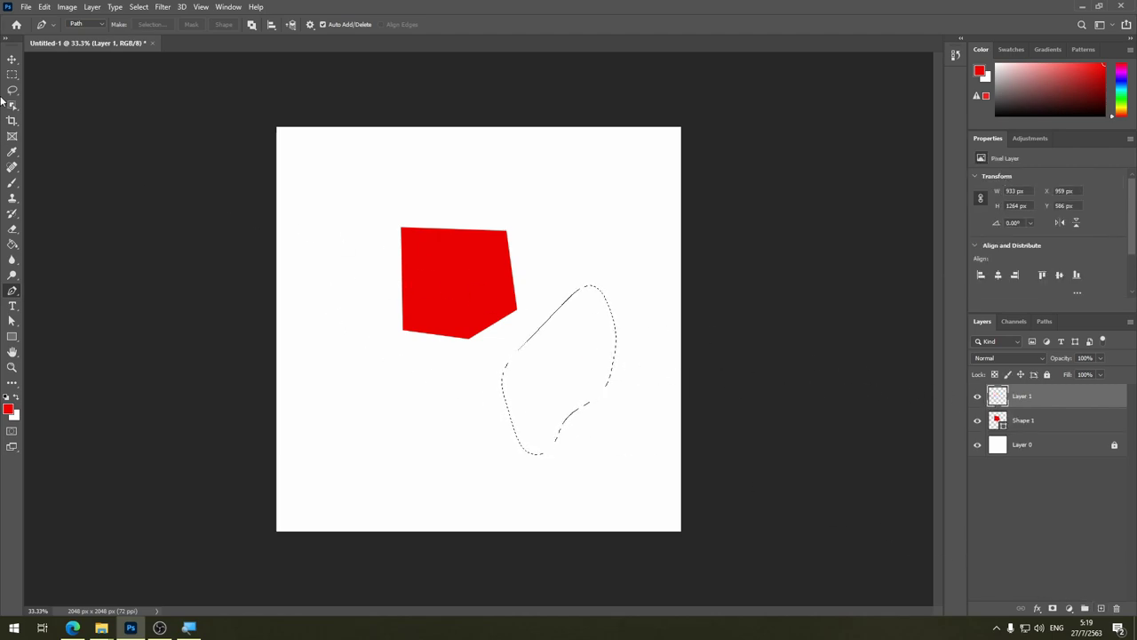
click(13, 182)
right_click(505, 364)
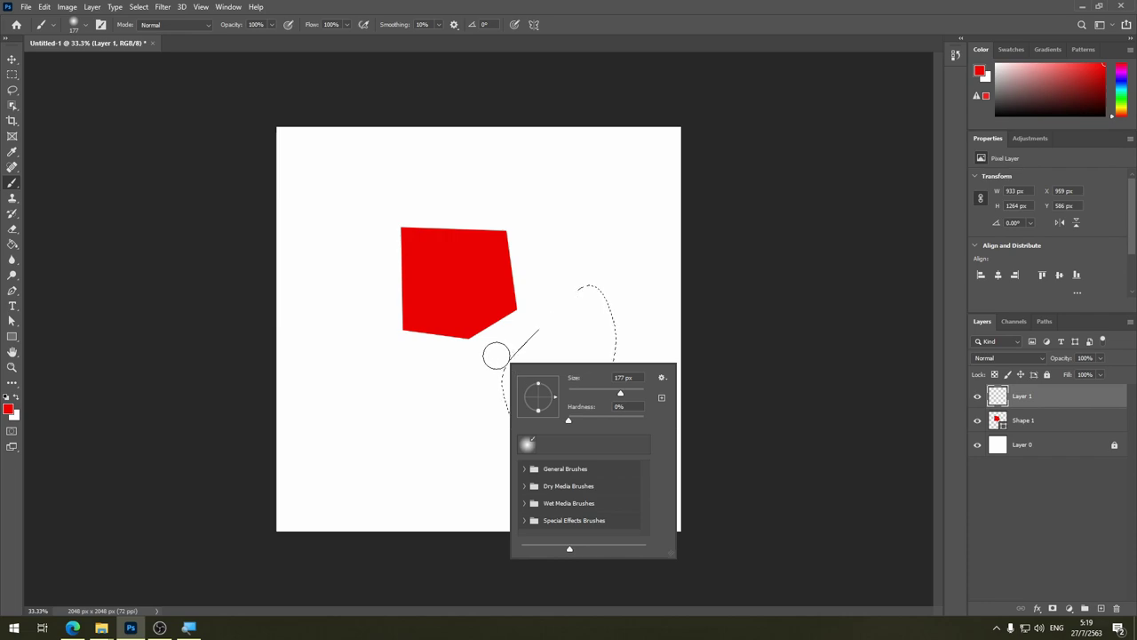
drag(623, 396, 633, 395)
key(Return)
Step: Paint soft red inside the feathered selection, then undo the painting, layer and selection
mouse_move(574, 359)
mouse_down()
mouse_move(601, 267)
mouse_move(589, 317)
mouse_move(604, 293)
mouse_move(612, 340)
mouse_move(592, 335)
mouse_move(597, 365)
mouse_move(521, 470)
mouse_move(599, 308)
mouse_move(551, 419)
mouse_move(518, 383)
mouse_move(545, 431)
mouse_move(605, 312)
mouse_move(539, 334)
mouse_up()
key(ctrl+z)
key(ctrl+z)
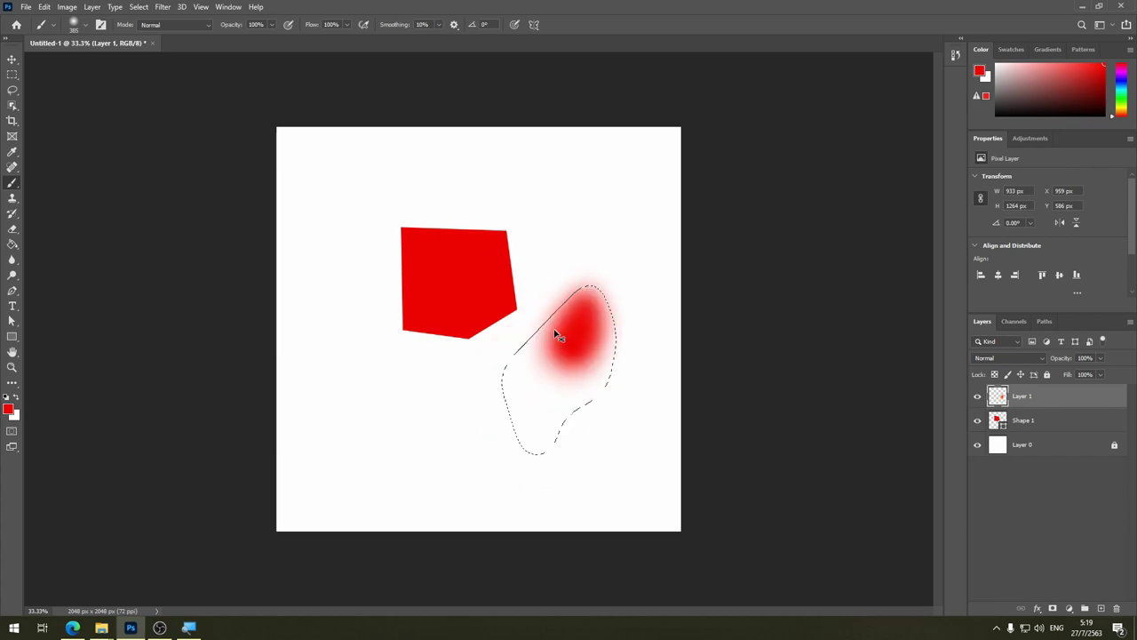
key(ctrl+z)
key(ctrl+z)
key(ctrl+z)
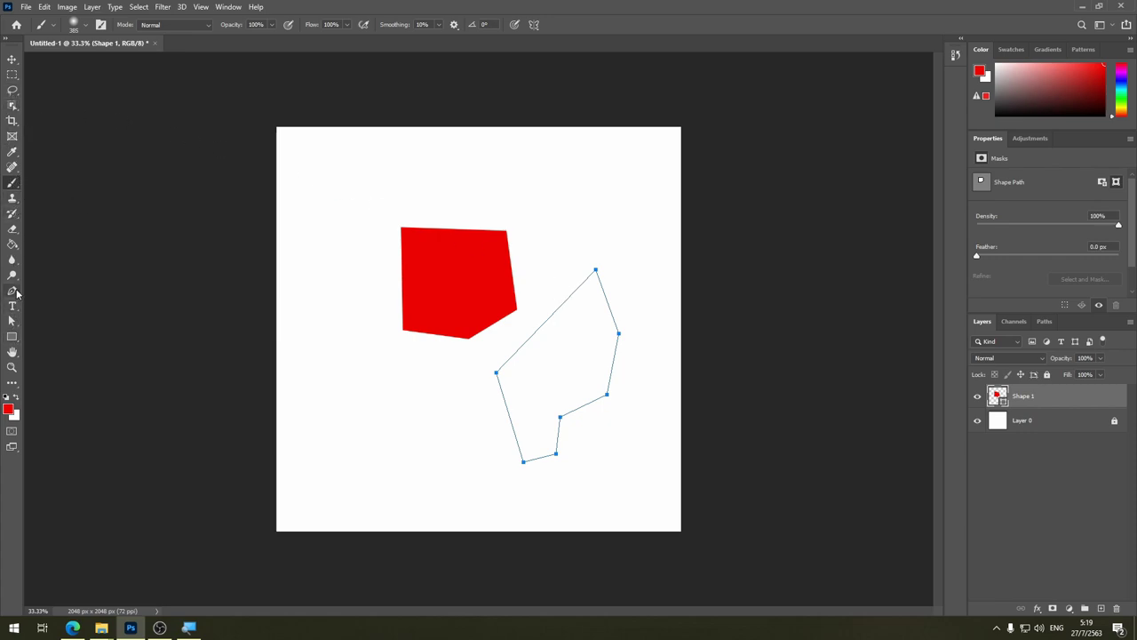
Step: Turn the outline path into a selection without feathering
click(13, 291)
click(549, 318)
right_click(552, 323)
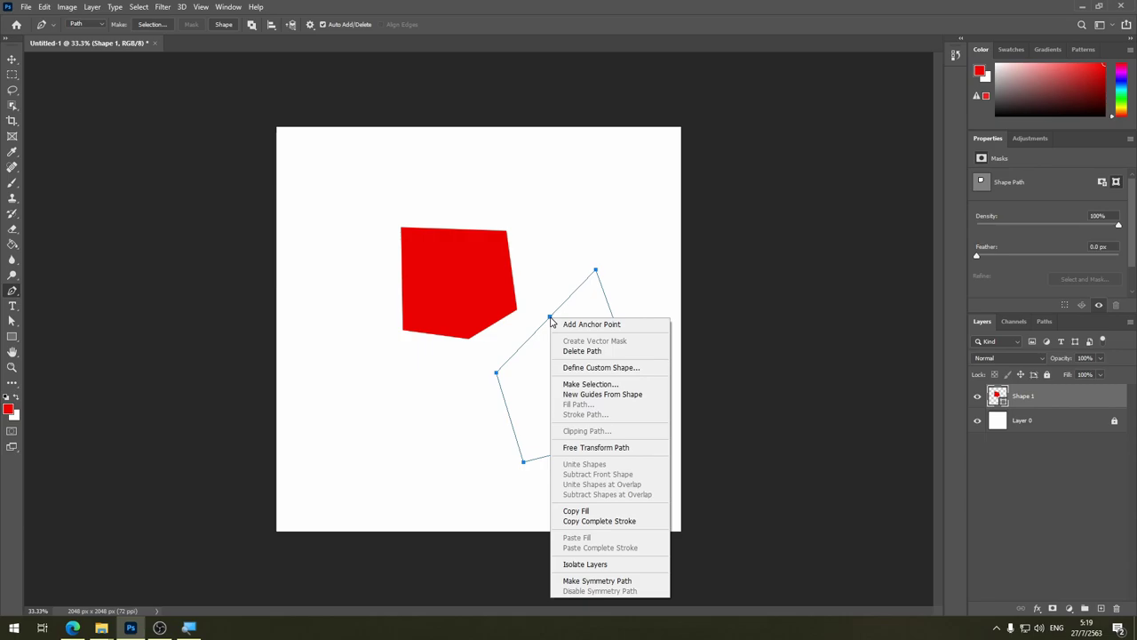
click(609, 387)
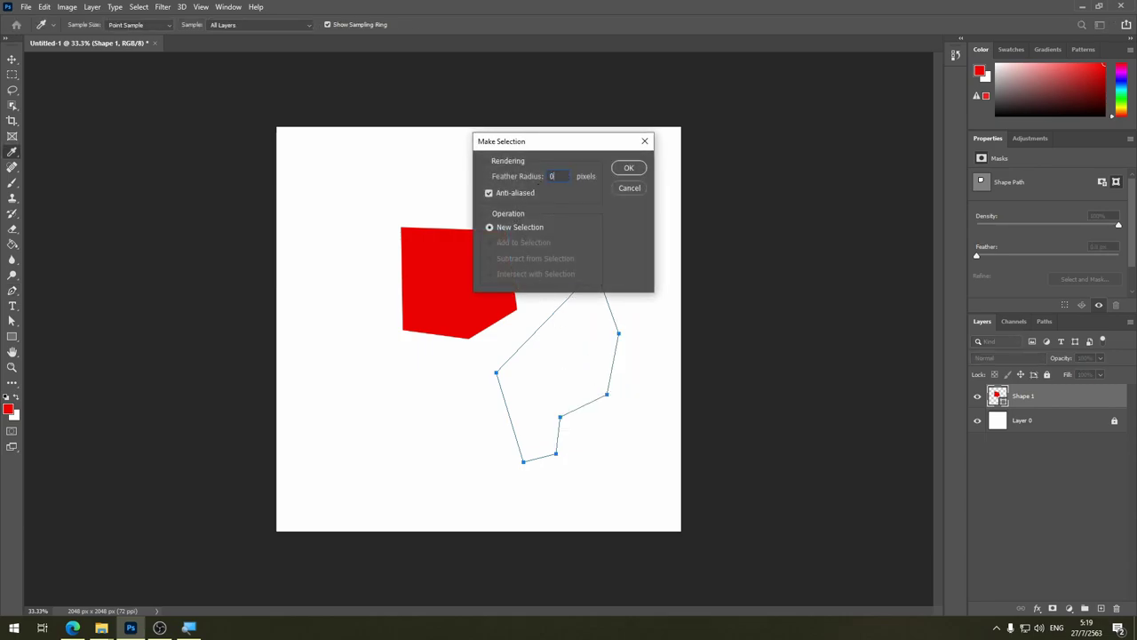
click(629, 168)
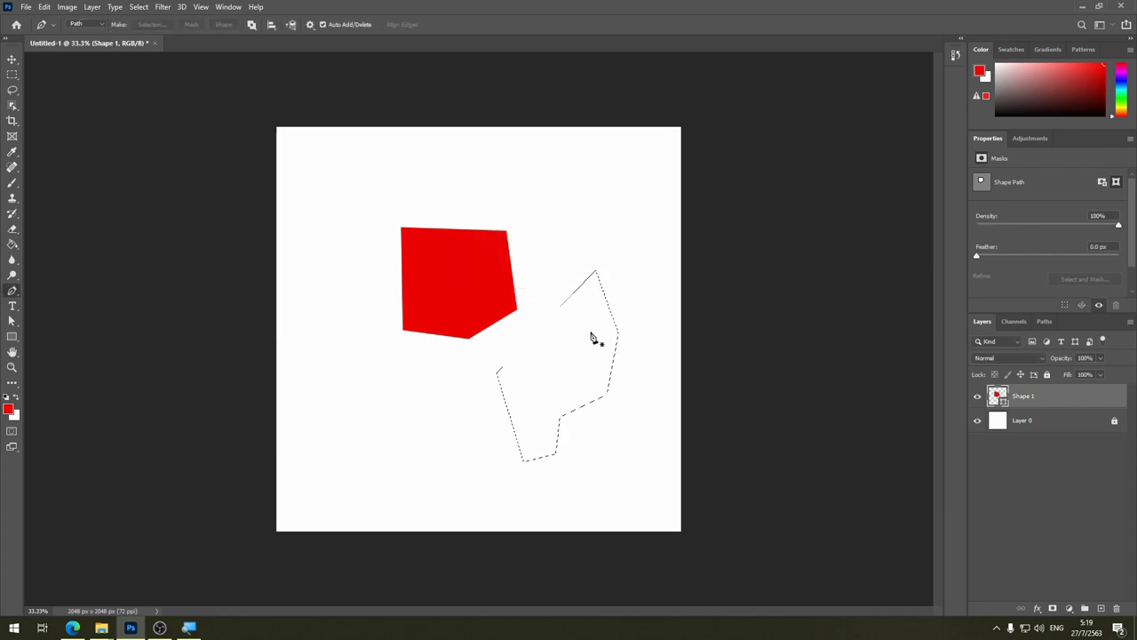
Step: Paint the polygon selection red with the Brush on a new Layer 1, then deselect
click(13, 183)
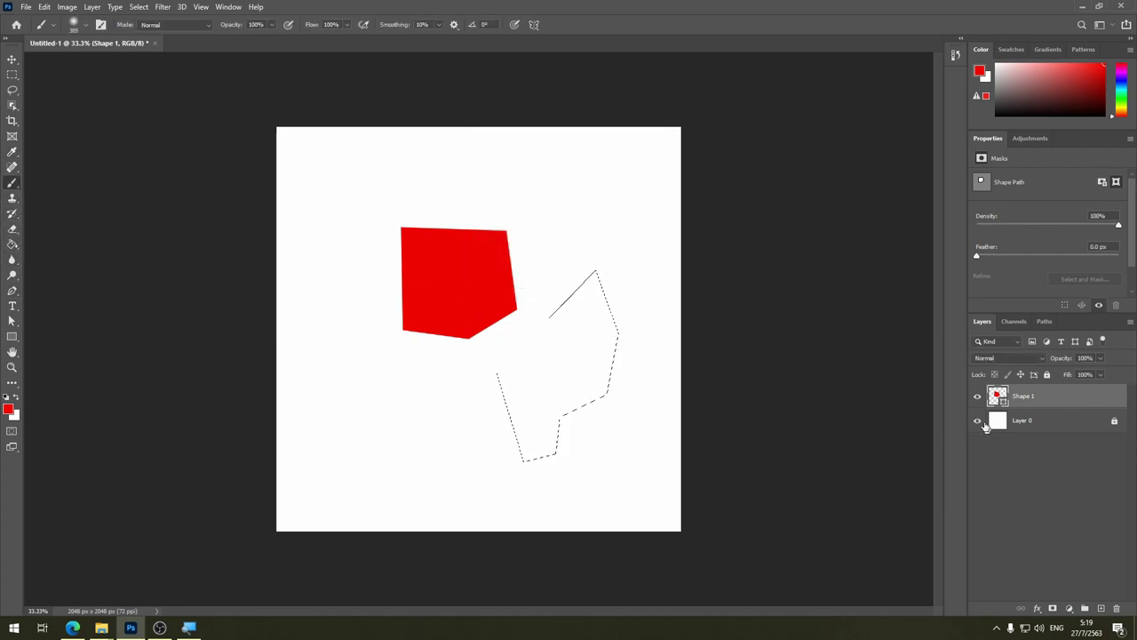
click(1101, 608)
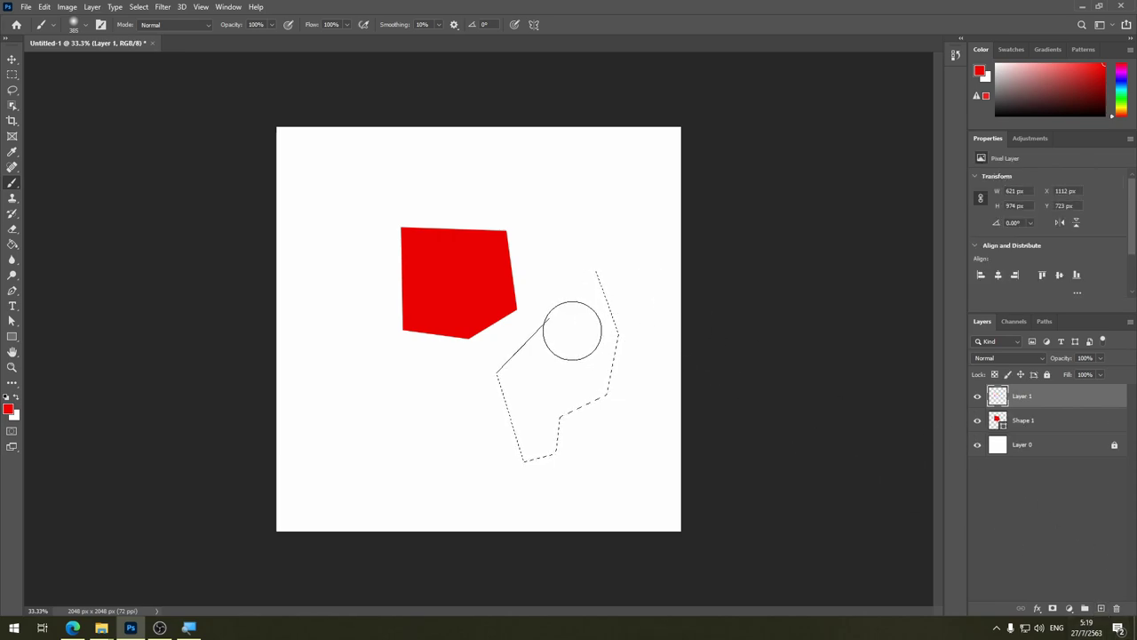
mouse_move(574, 328)
mouse_down()
mouse_move(625, 411)
mouse_move(563, 497)
mouse_up()
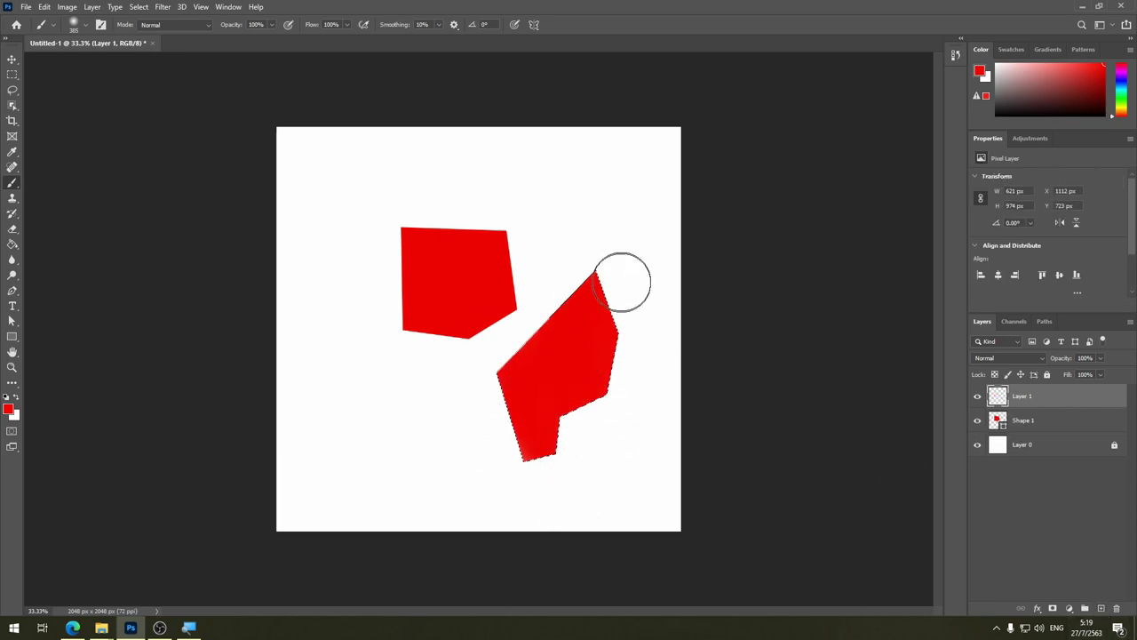
drag(720, 371, 635, 345)
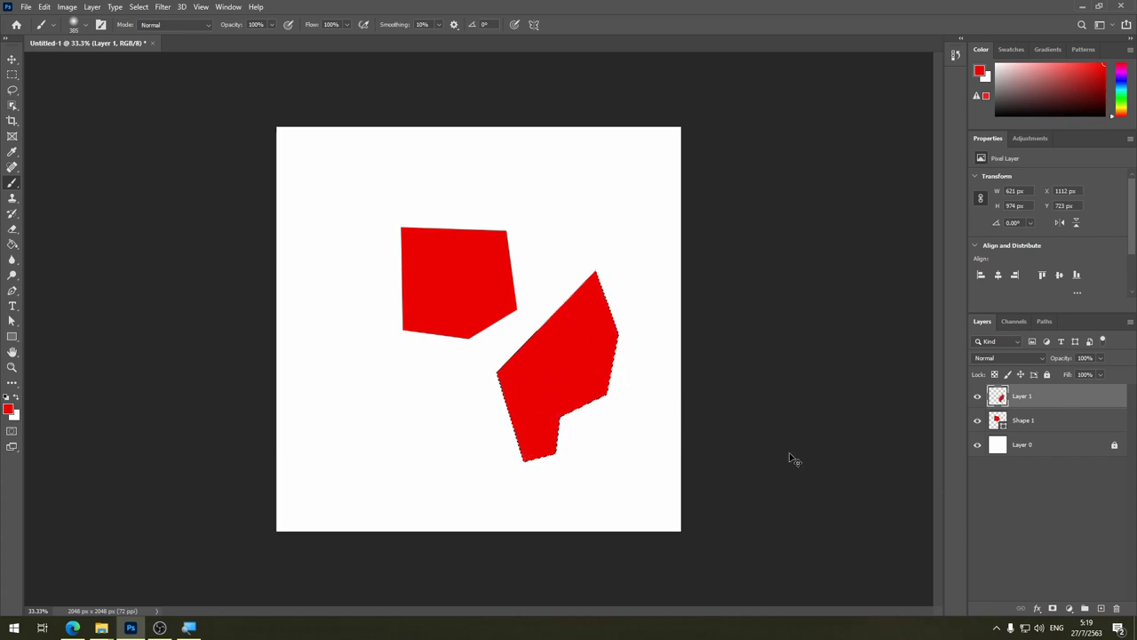
key(ctrl+d)
Step: Zoom in to inspect the painted edges, zoom back out, and undo the red painting
key(ctrl+plus)
key(ctrl+plus)
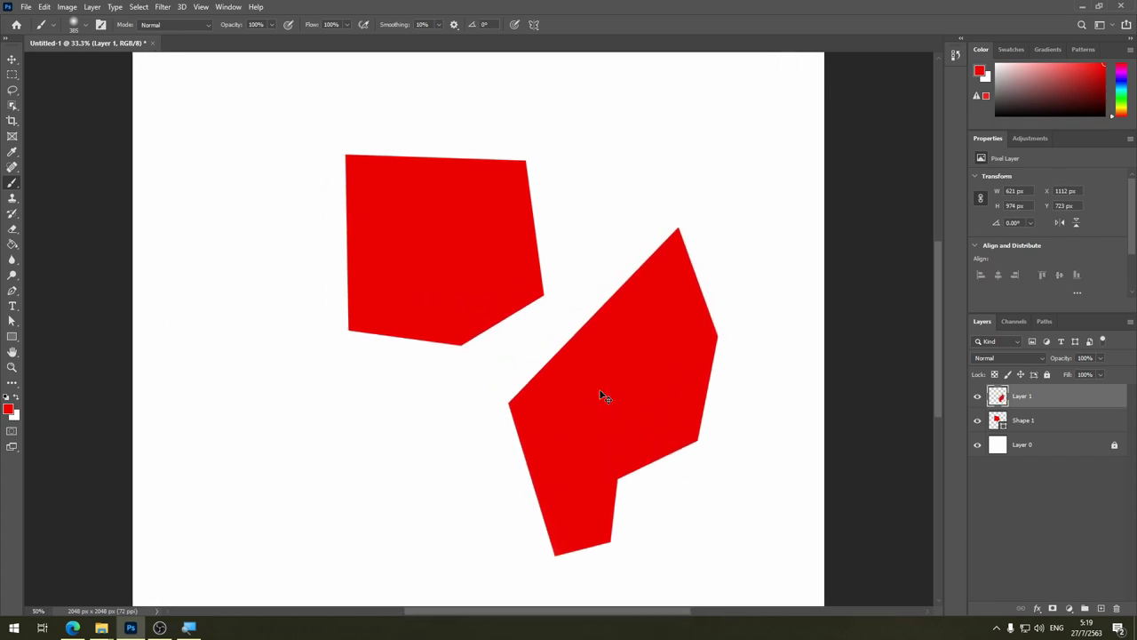
key(ctrl+plus)
key(ctrl+plus)
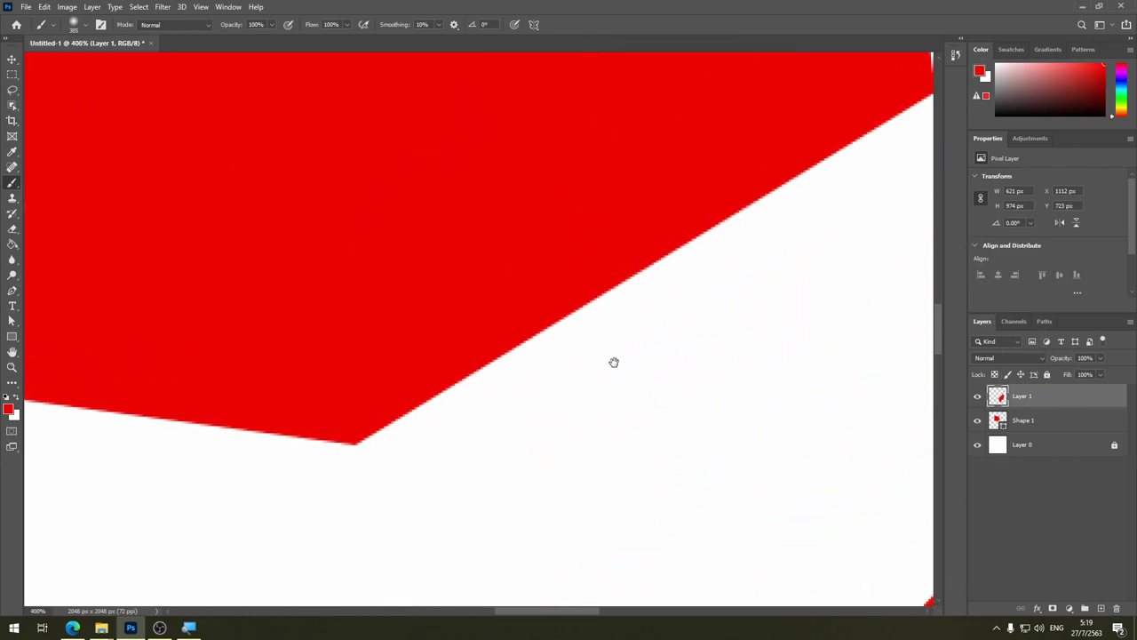
key(ctrl+plus)
key(ctrl+plus)
key(ctrl+minus)
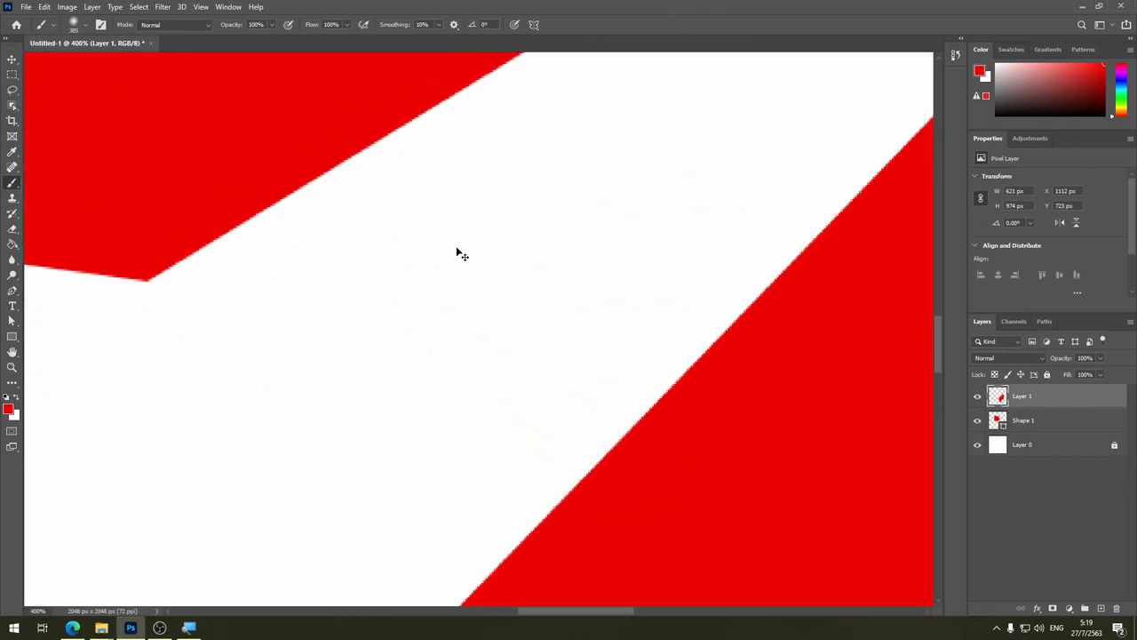
key(ctrl+minus)
key(ctrl+minus)
key(ctrl+minus)
key(ctrl+minus)
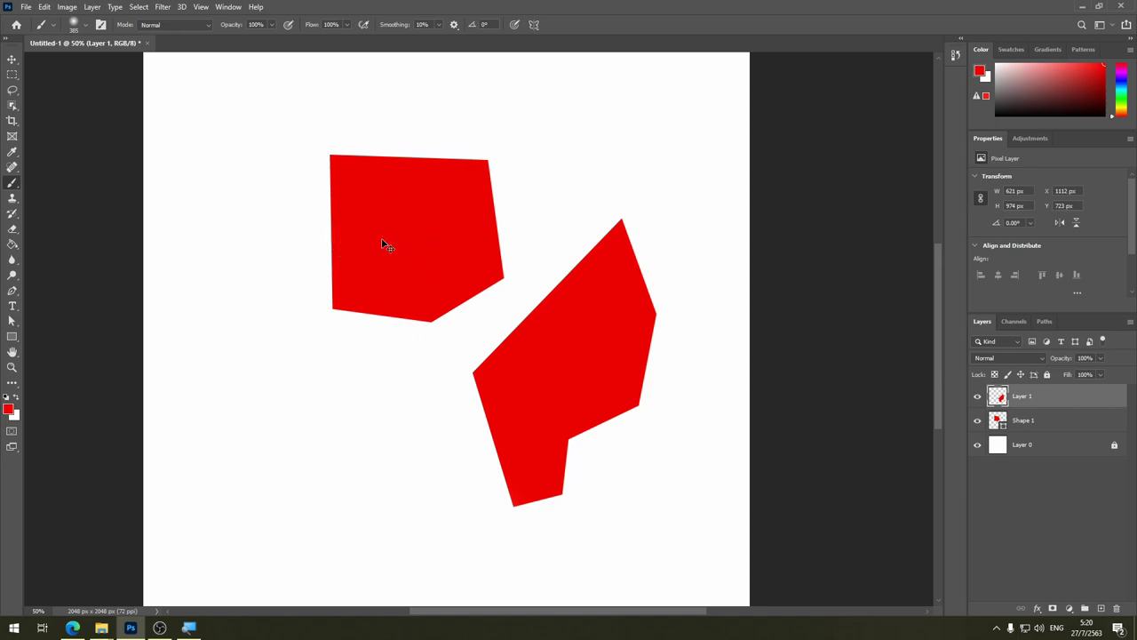
key(ctrl+z)
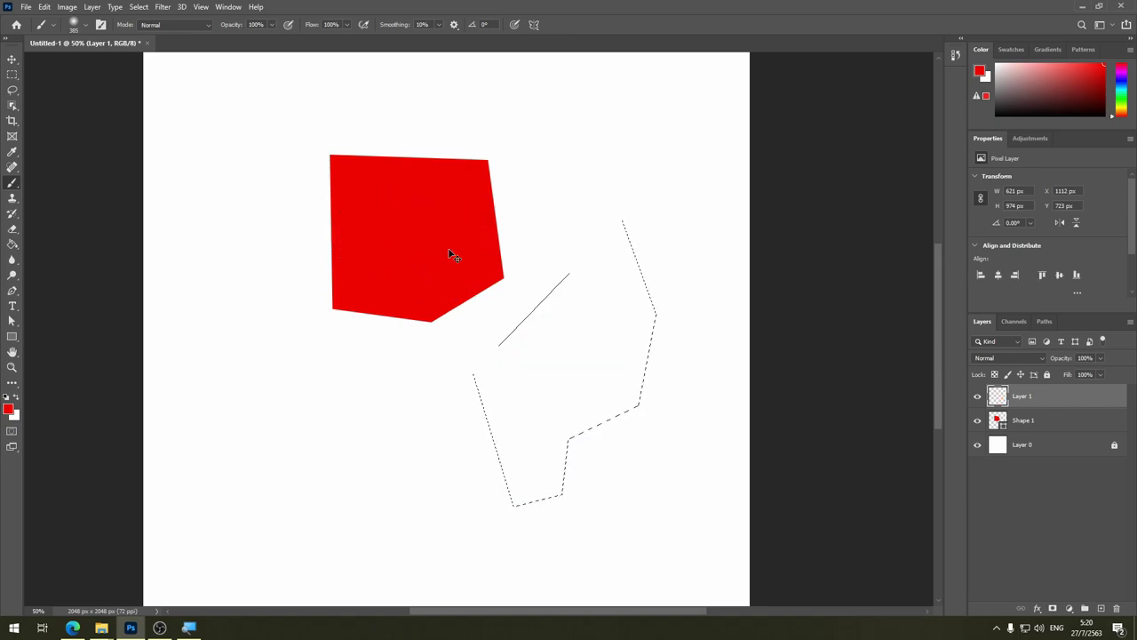
Step: Undo Layer 1, clear the selection, and draw then delete a test Pen segment
key(ctrl+z)
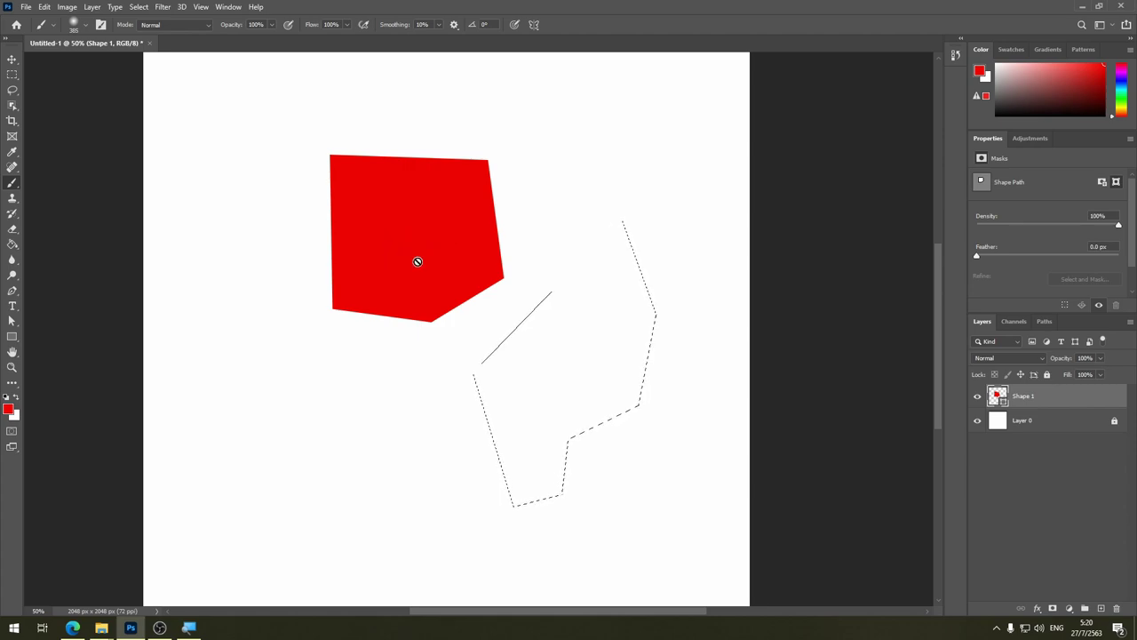
key(ctrl+d)
click(12, 290)
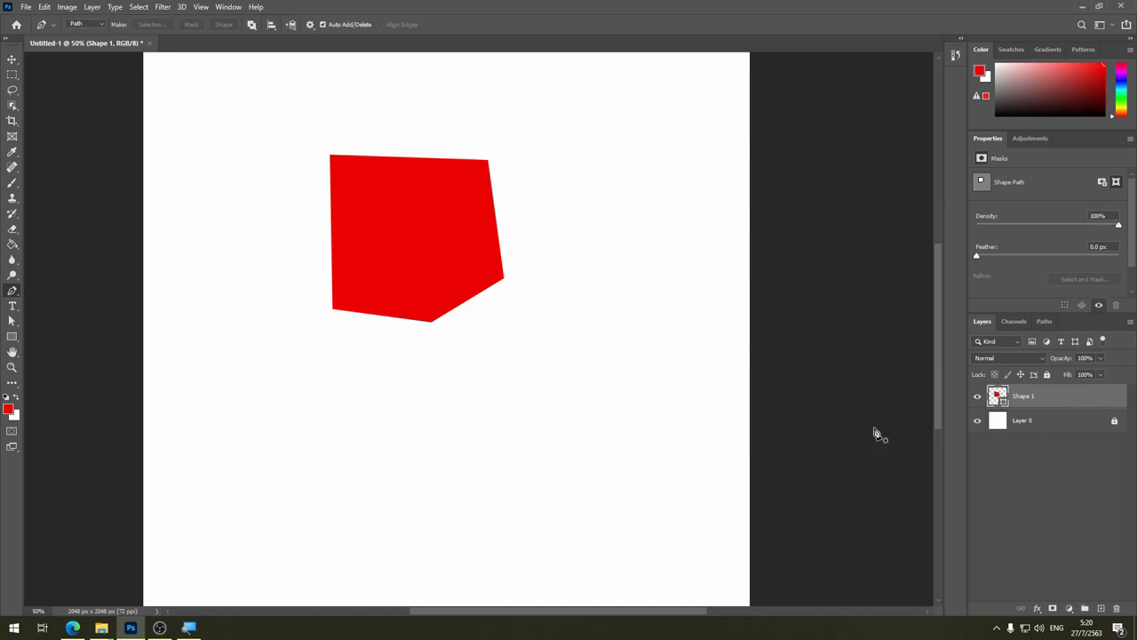
click(329, 423)
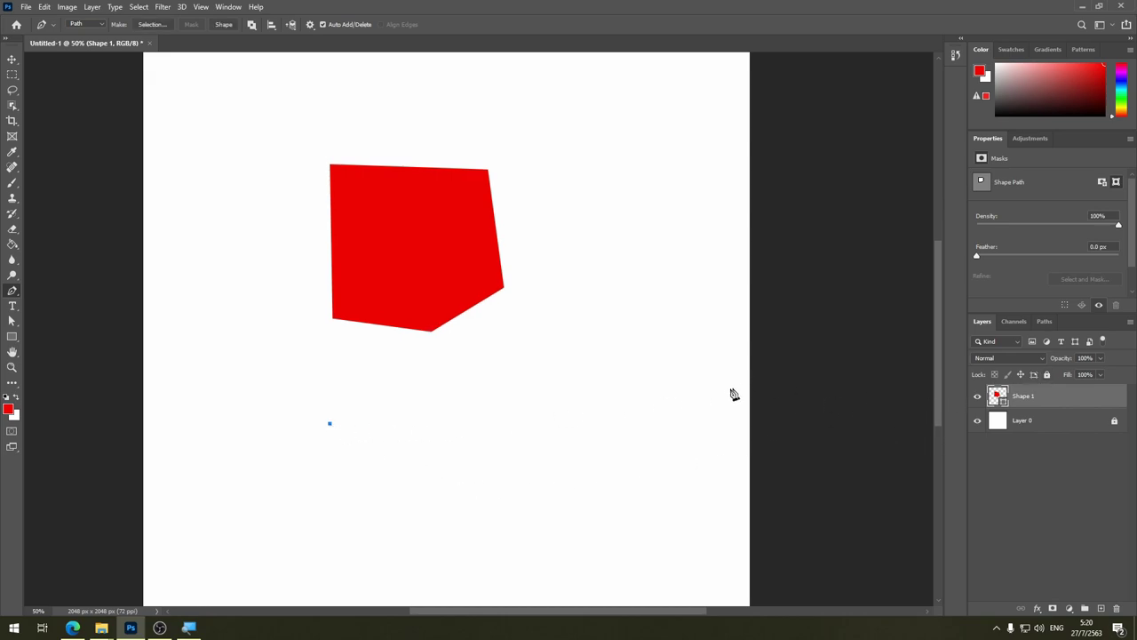
click(717, 391)
key(Delete)
Step: In the Paths panel, select Work Path and then Shape 1 Shape Path
click(1045, 321)
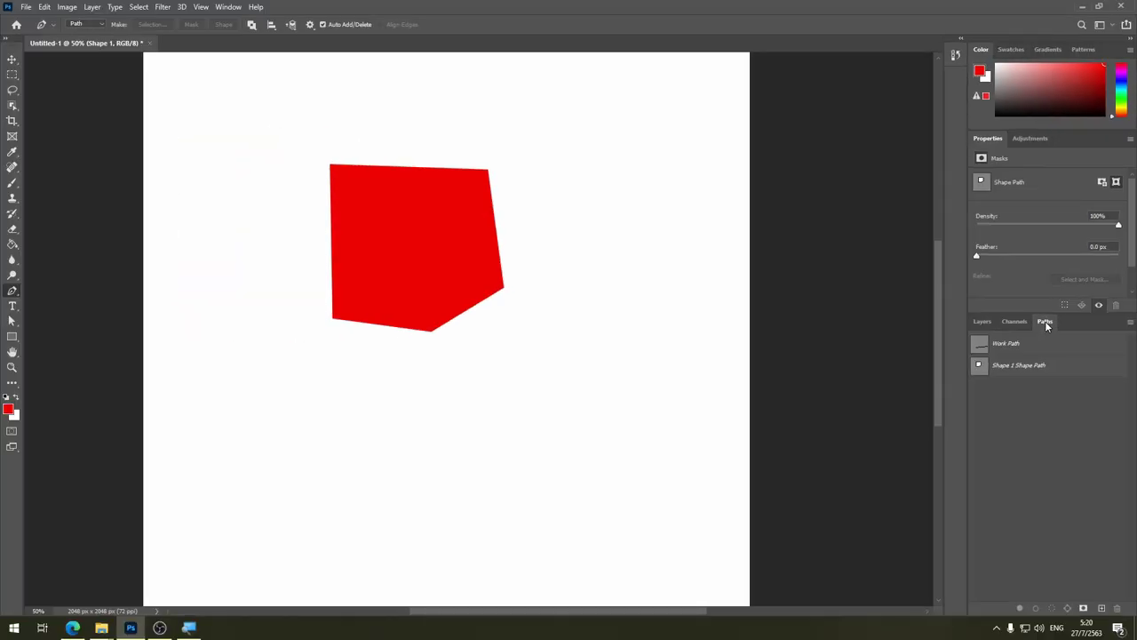
click(227, 7)
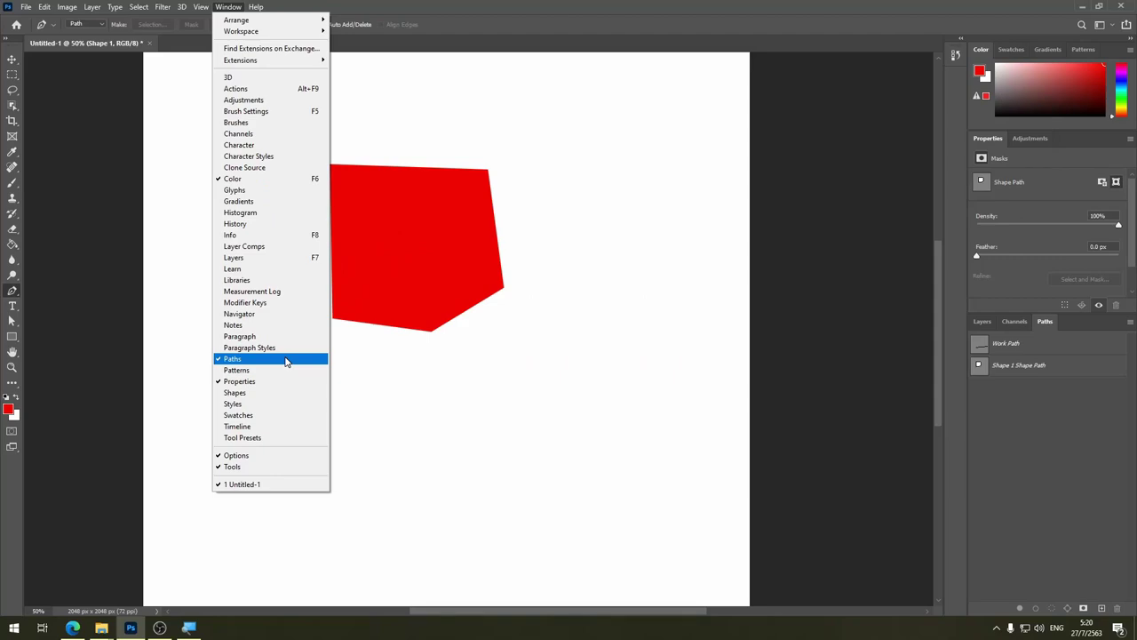
click(489, 11)
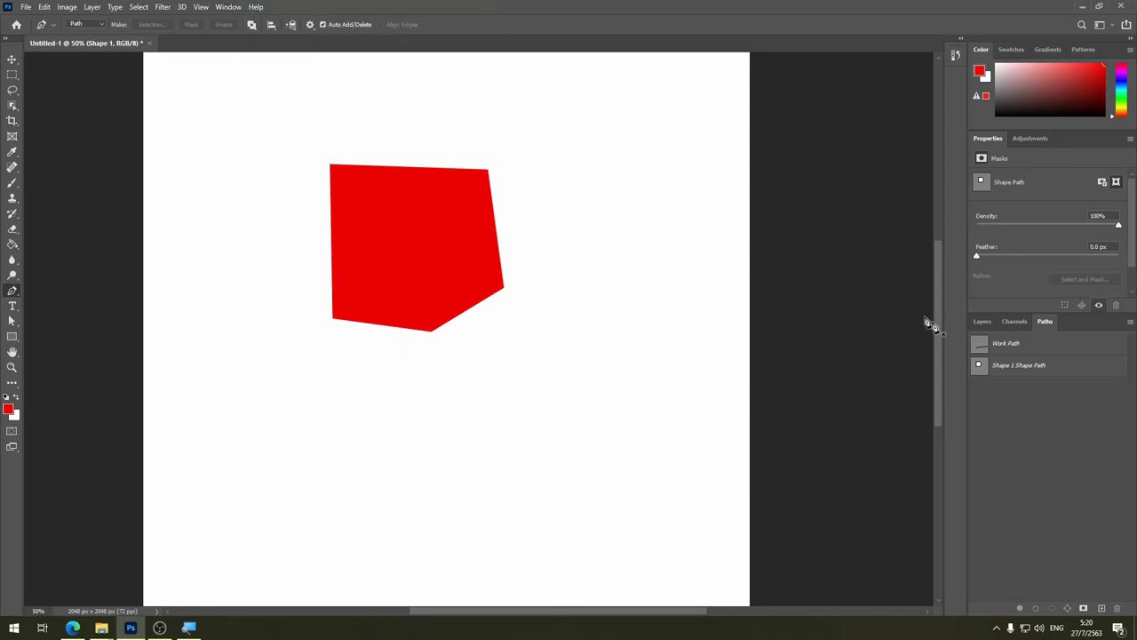
click(981, 352)
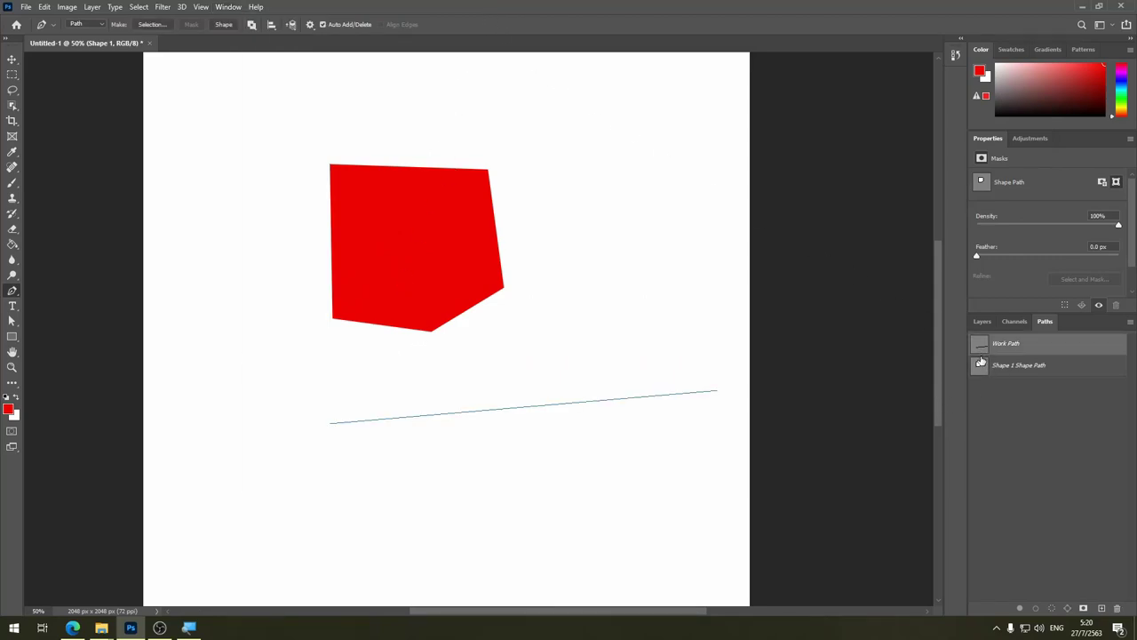
click(981, 367)
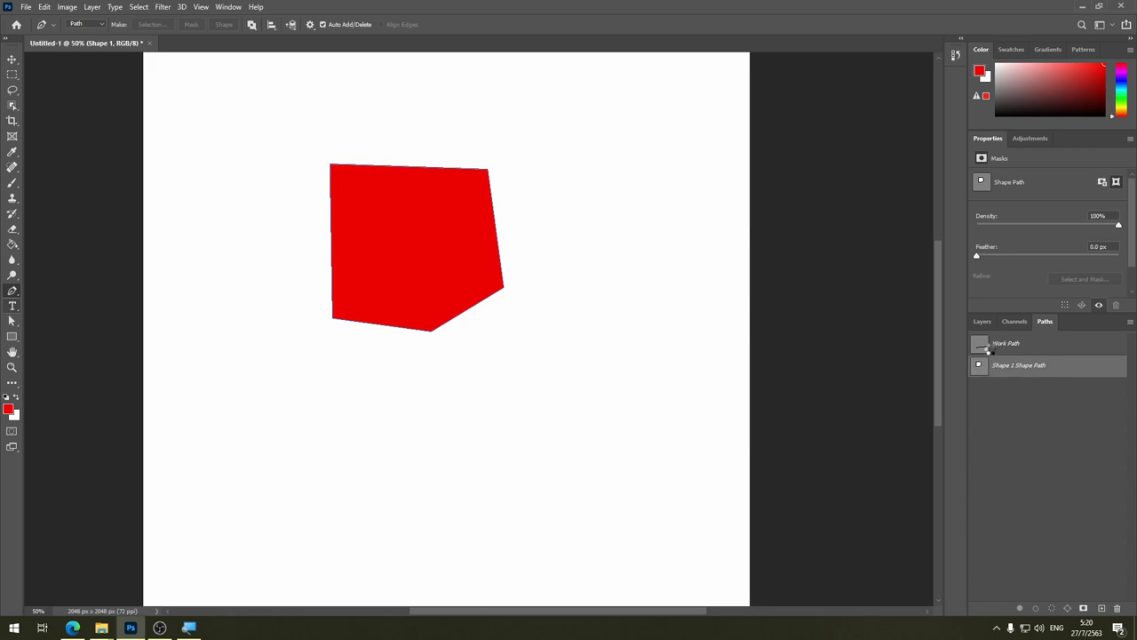
Step: Undo an accidentally created text layer near the polygon's corner, restoring the shape path
key(t)
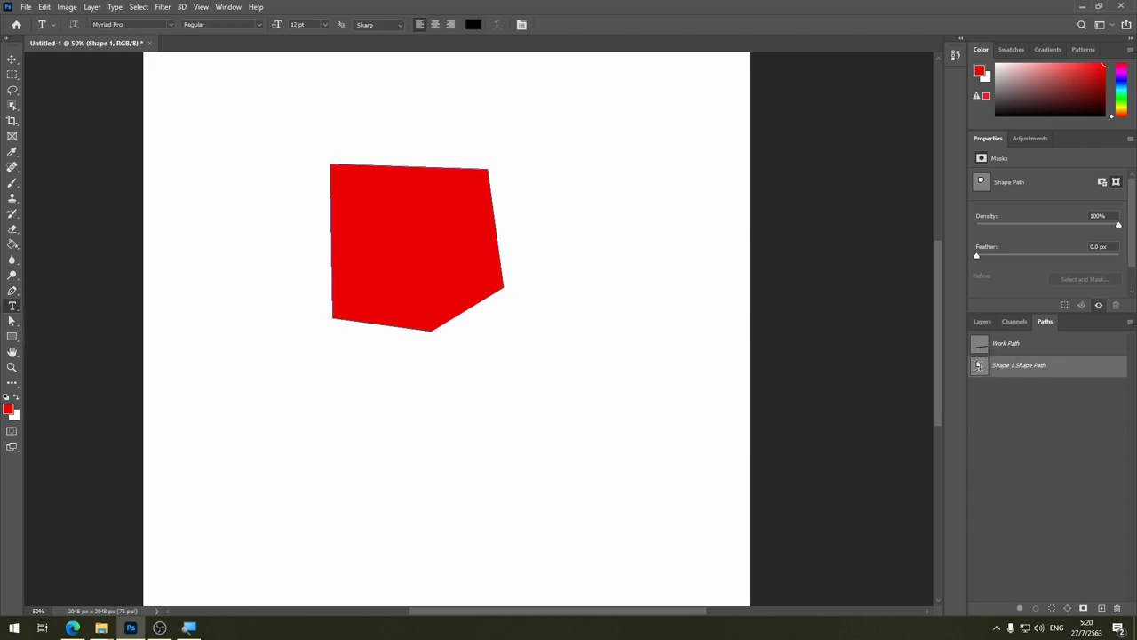
ctrl+click(979, 366)
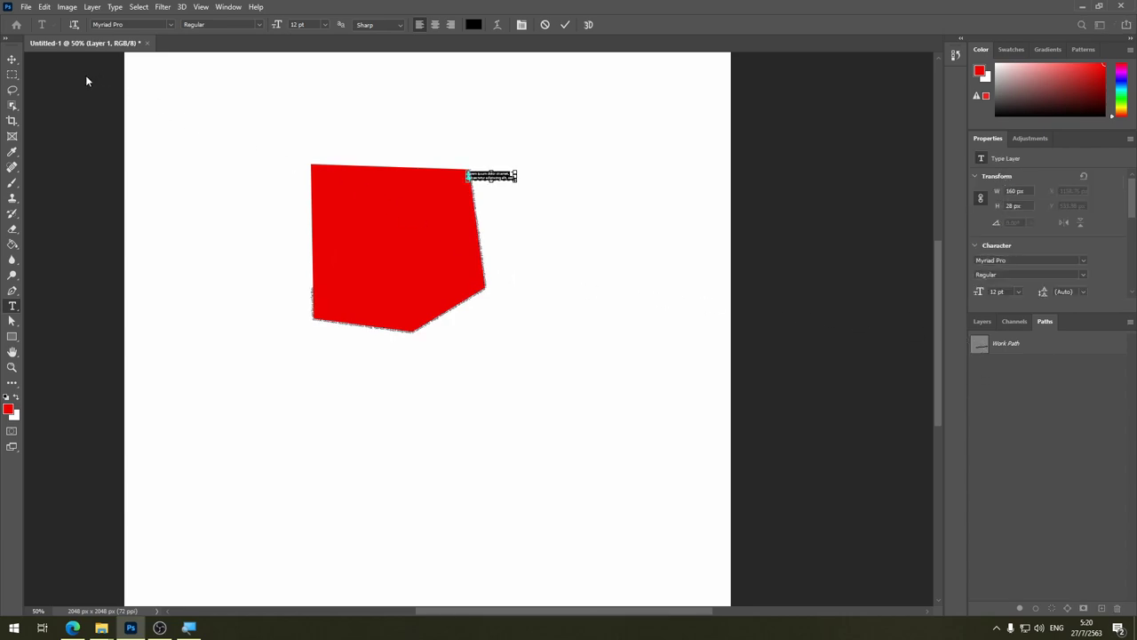
click(348, 193)
key(v)
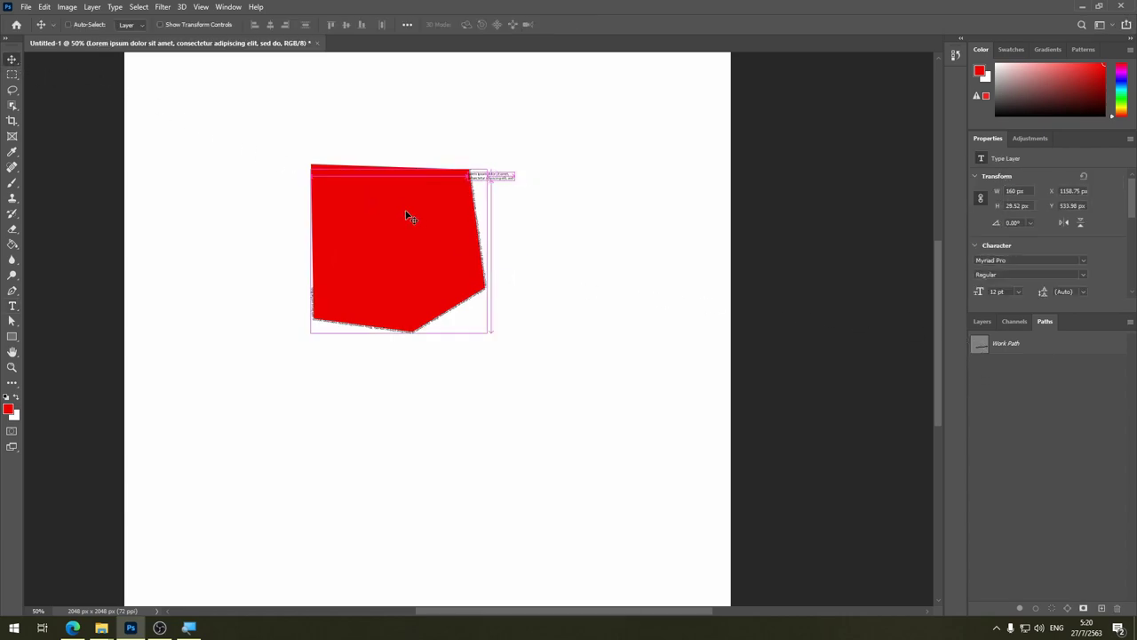
key(ctrl+z)
key(ctrl+z)
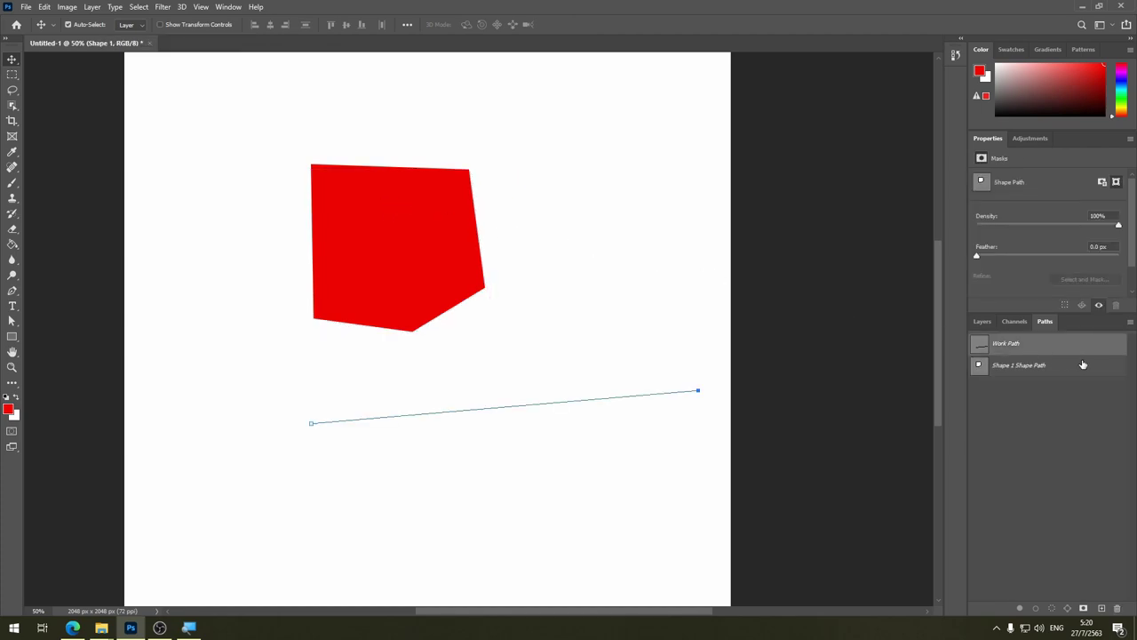
Step: Make a selection from Shape 1 Shape Path with Feather Radius 0
click(995, 372)
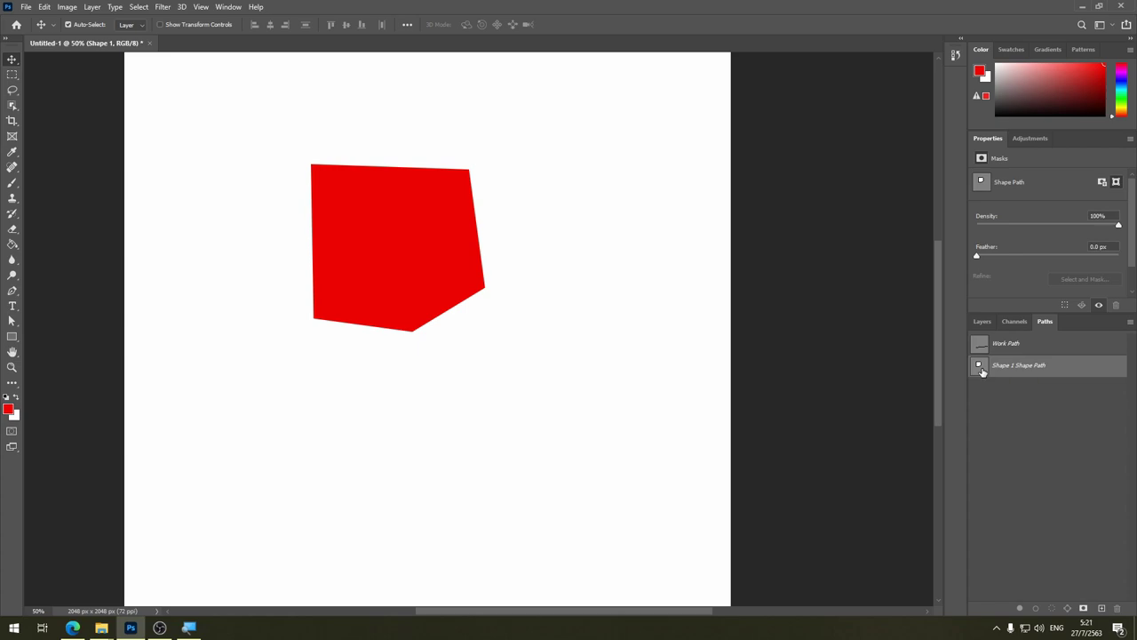
double_click(980, 369)
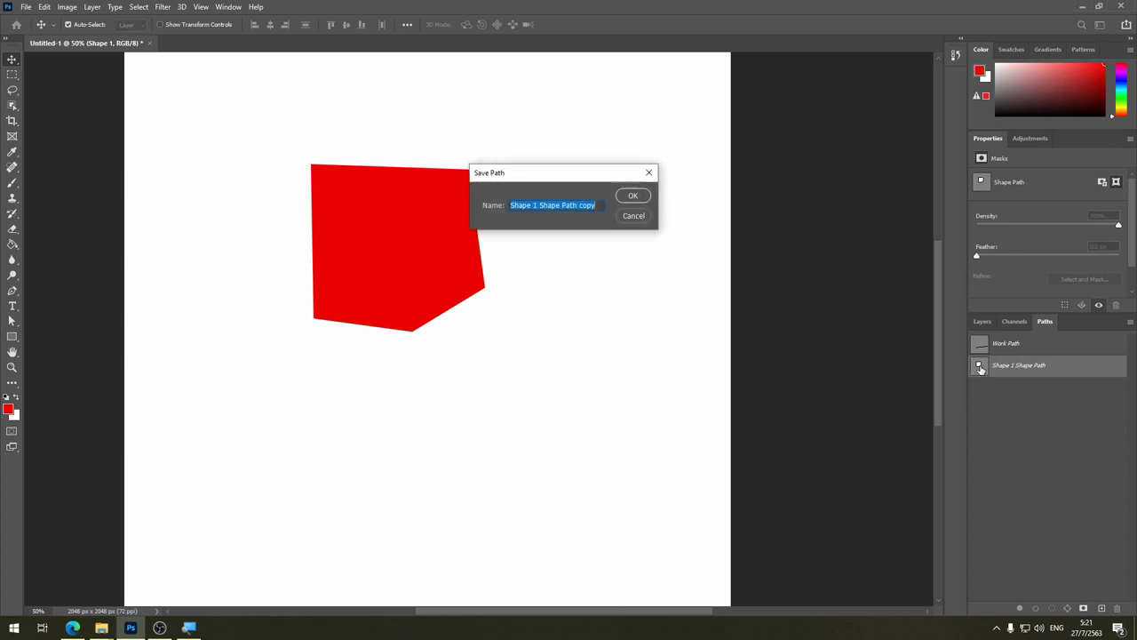
click(632, 215)
right_click(1038, 368)
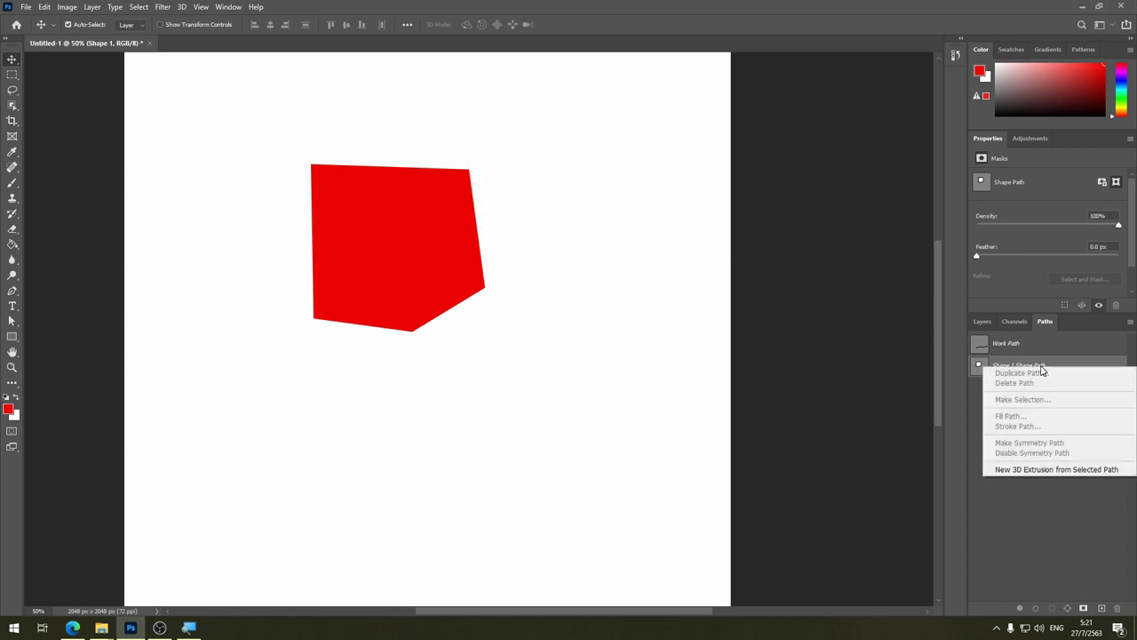
click(999, 365)
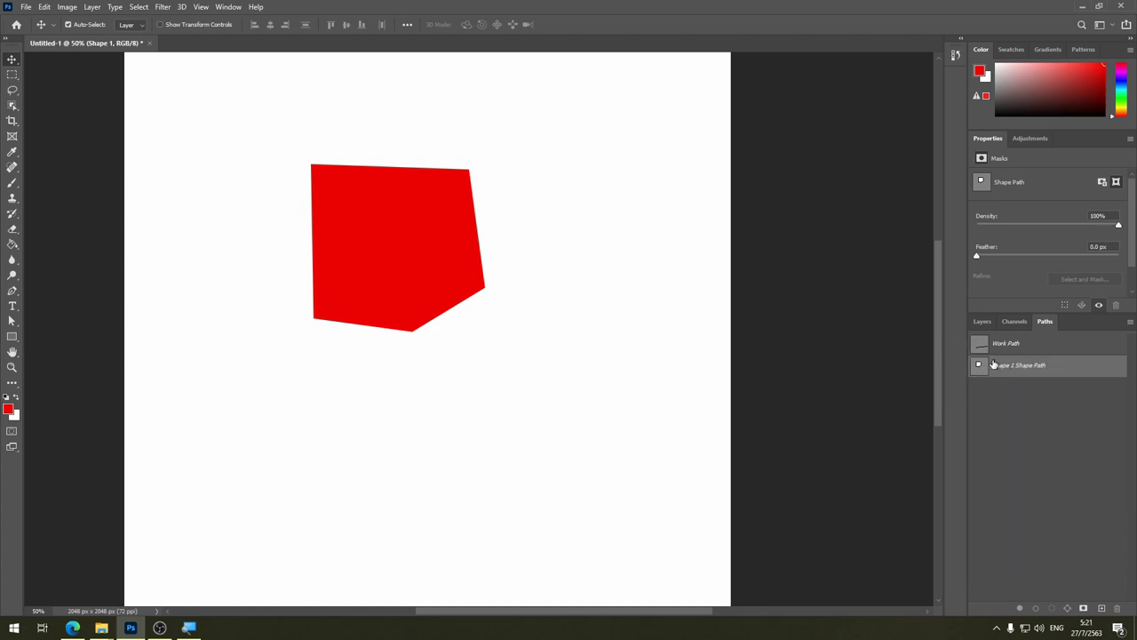
click(12, 291)
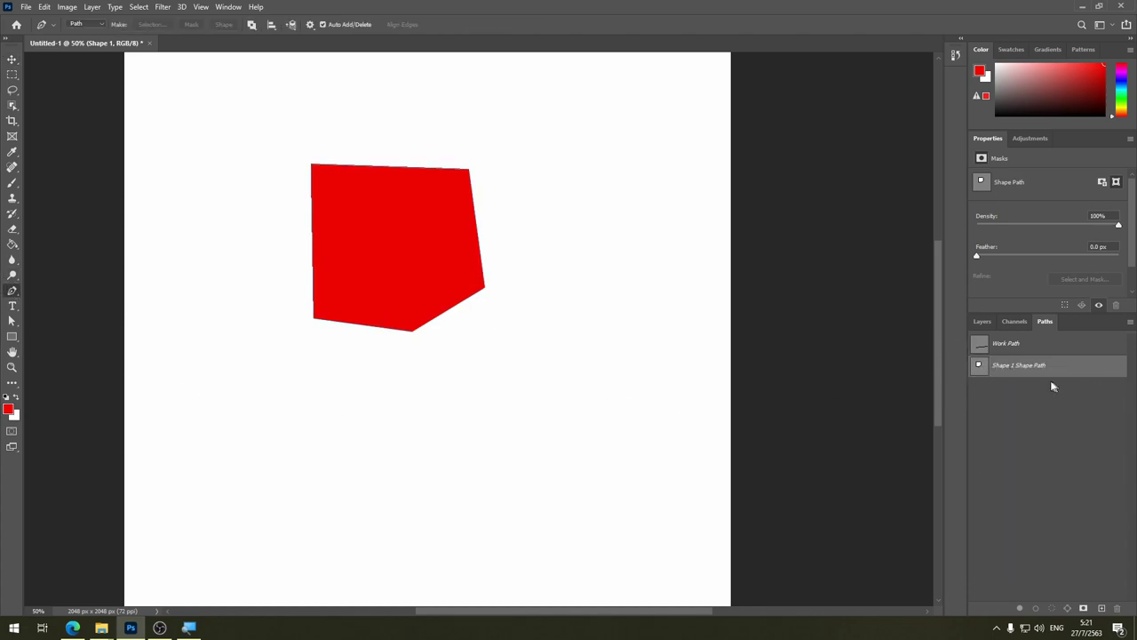
right_click(1020, 370)
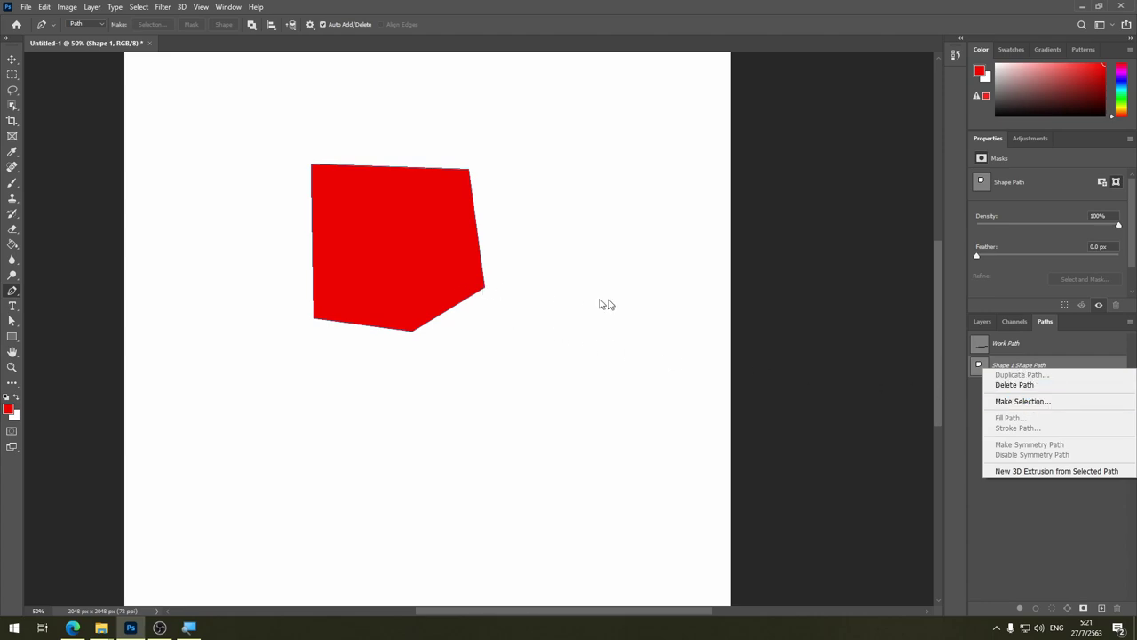
click(1013, 401)
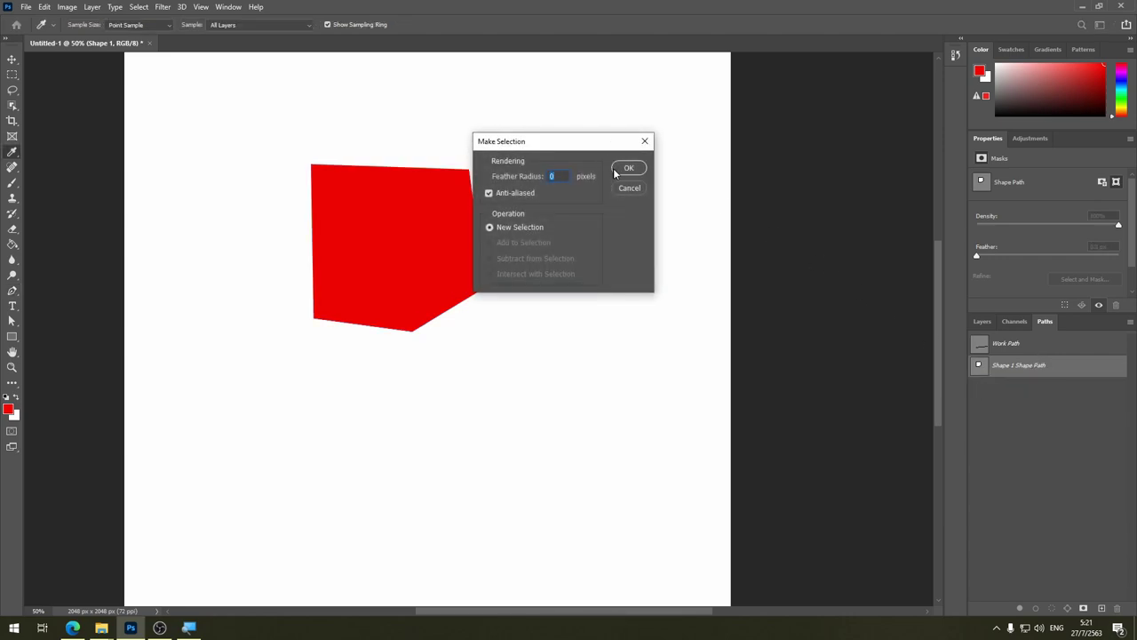
click(616, 171)
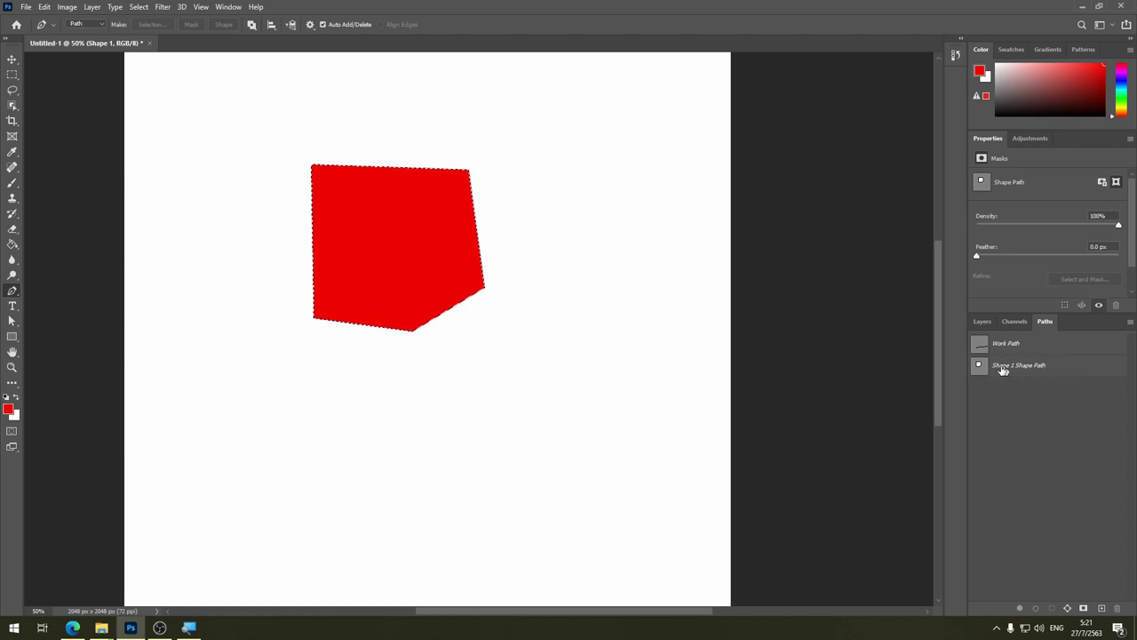
Step: Deselect the polygon and draw a closed curved Pen path below it
key(ctrl+d)
click(311, 423)
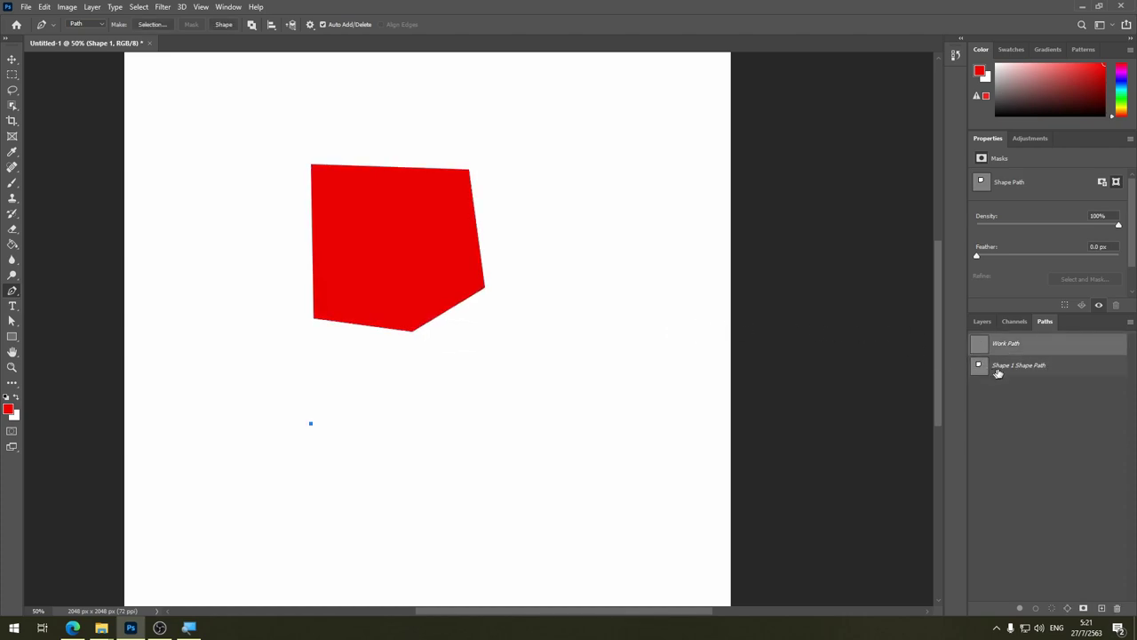
drag(567, 387, 625, 432)
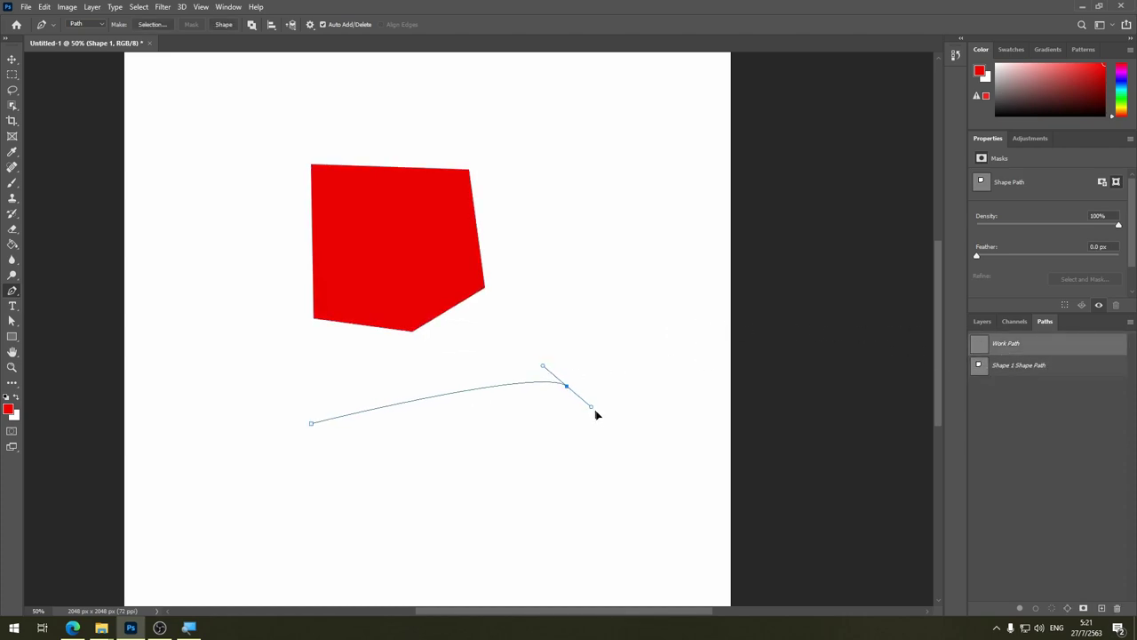
click(359, 523)
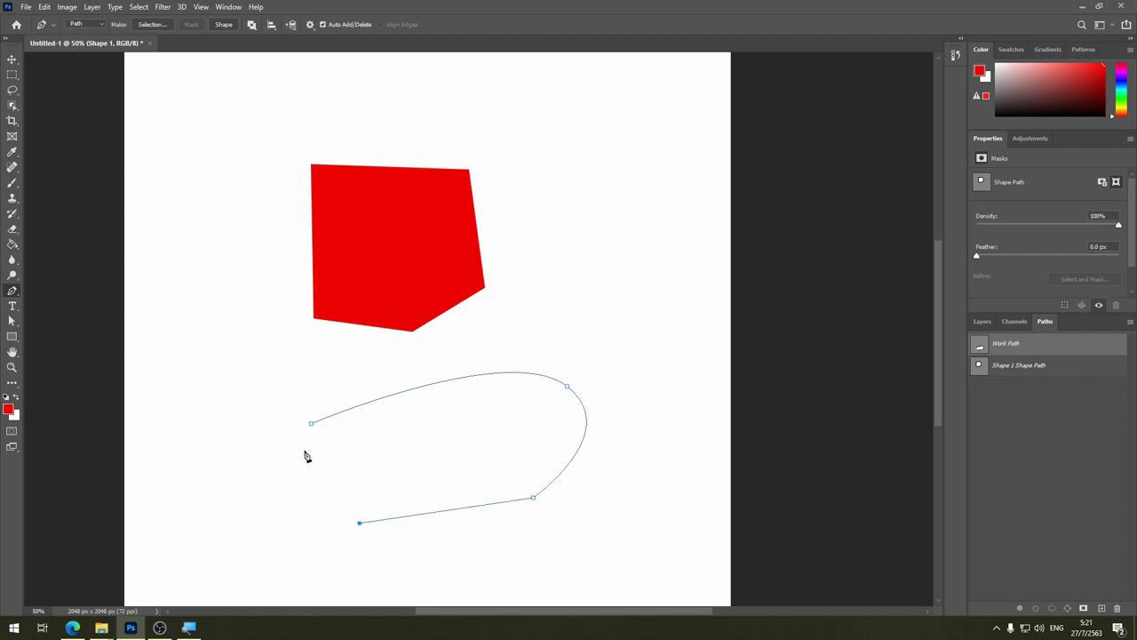
click(305, 449)
click(311, 423)
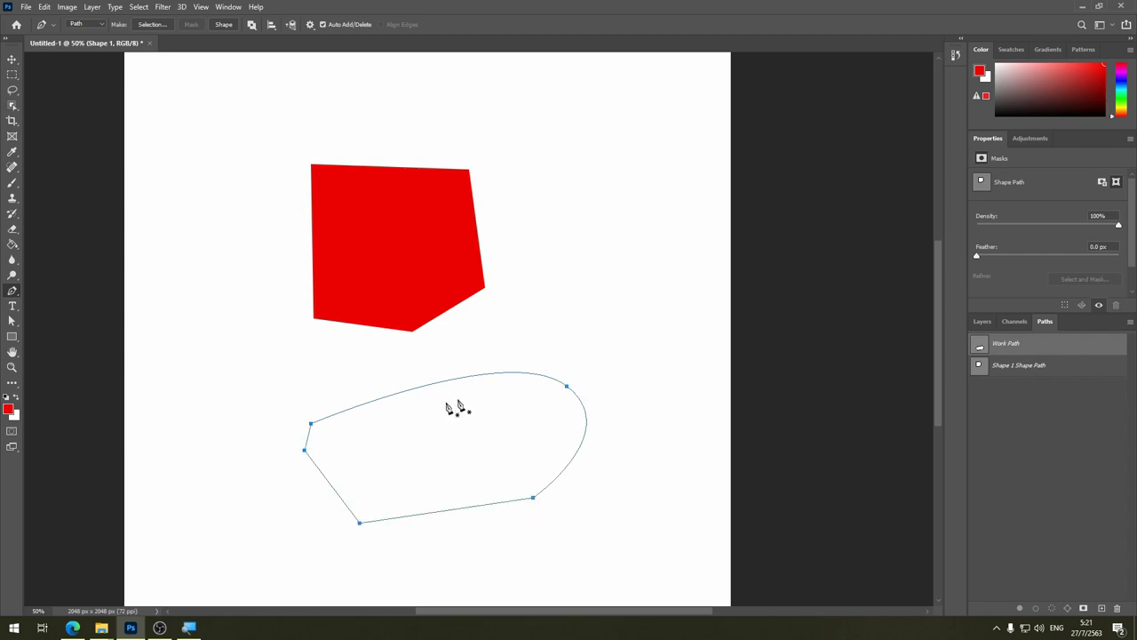
Step: Turn the closed path into a filled red shape, then undo it and delete its anchors
click(982, 321)
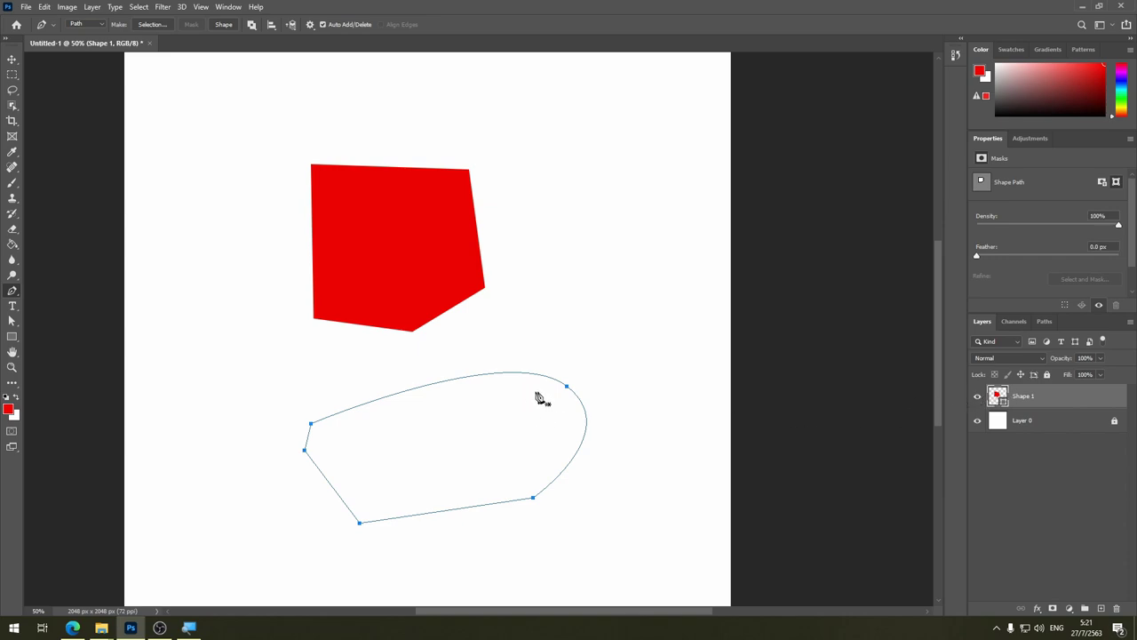
click(979, 399)
click(226, 24)
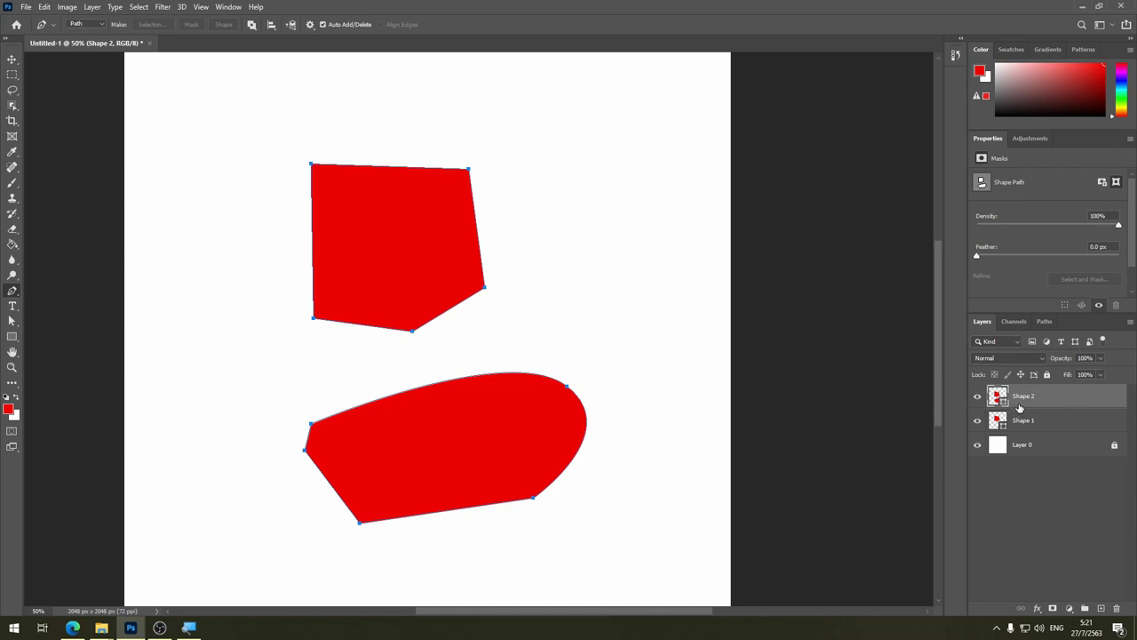
key(Delete)
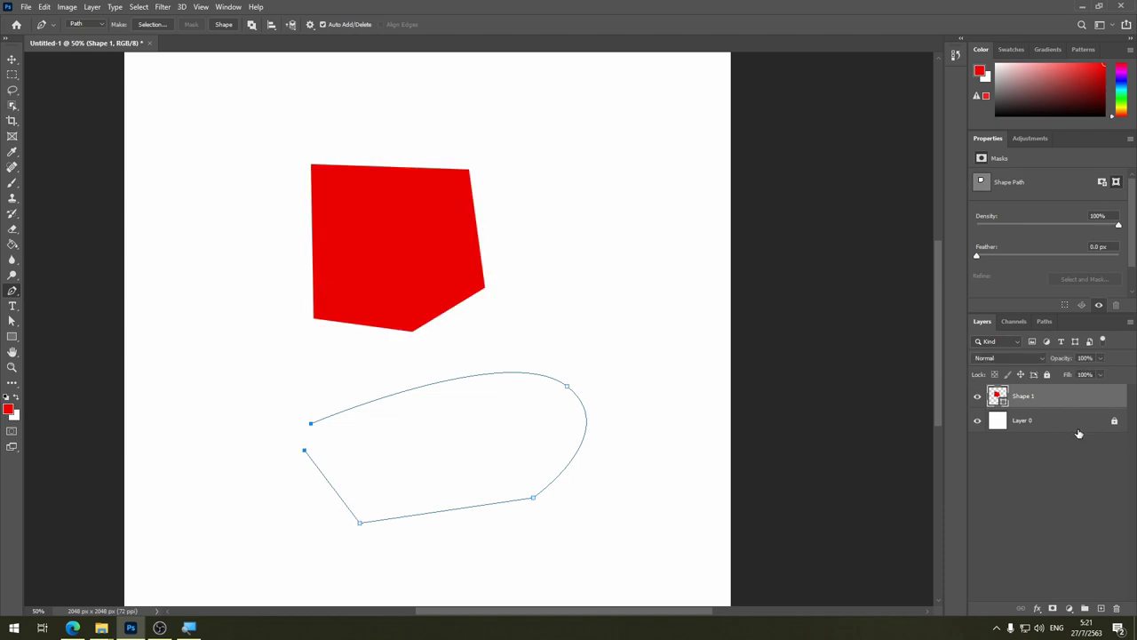
key(Delete)
key(Delete)
key(Delete)
key(Delete)
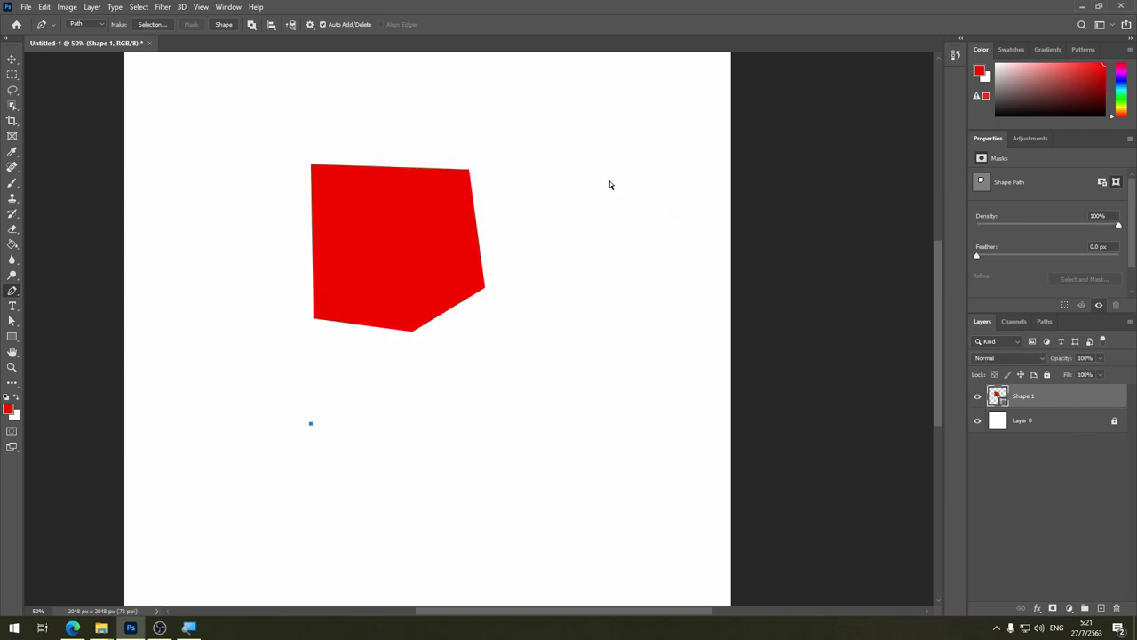
key(Delete)
Step: Draw a three-anchor S-shaped open curve below and left of the polygon
click(239, 388)
drag(392, 468, 459, 428)
drag(513, 347, 610, 359)
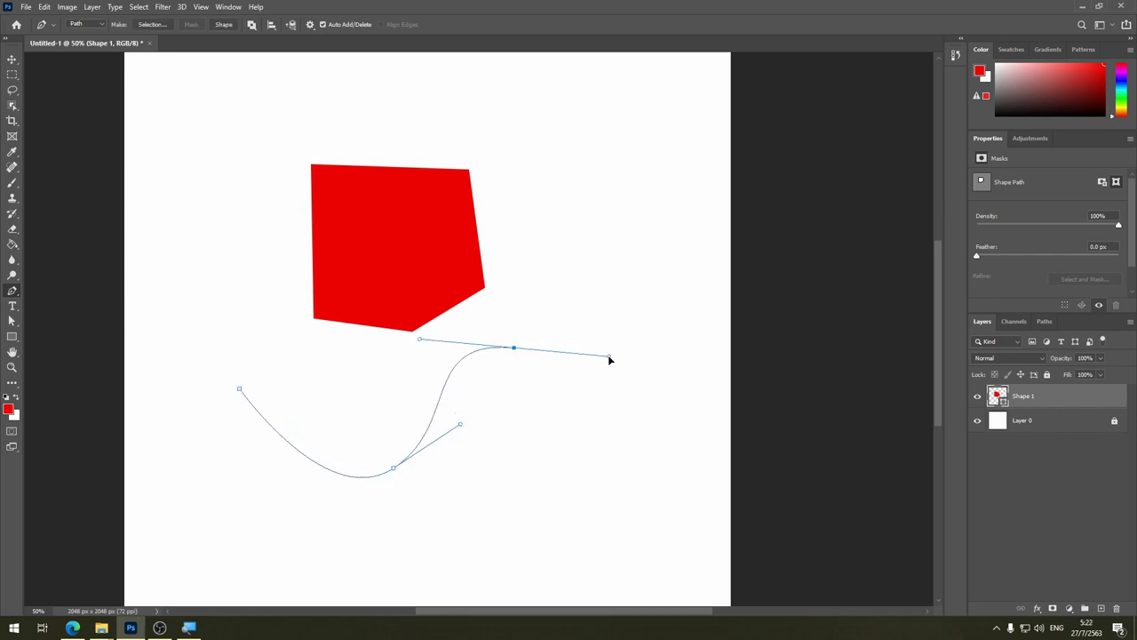
right_click(454, 371)
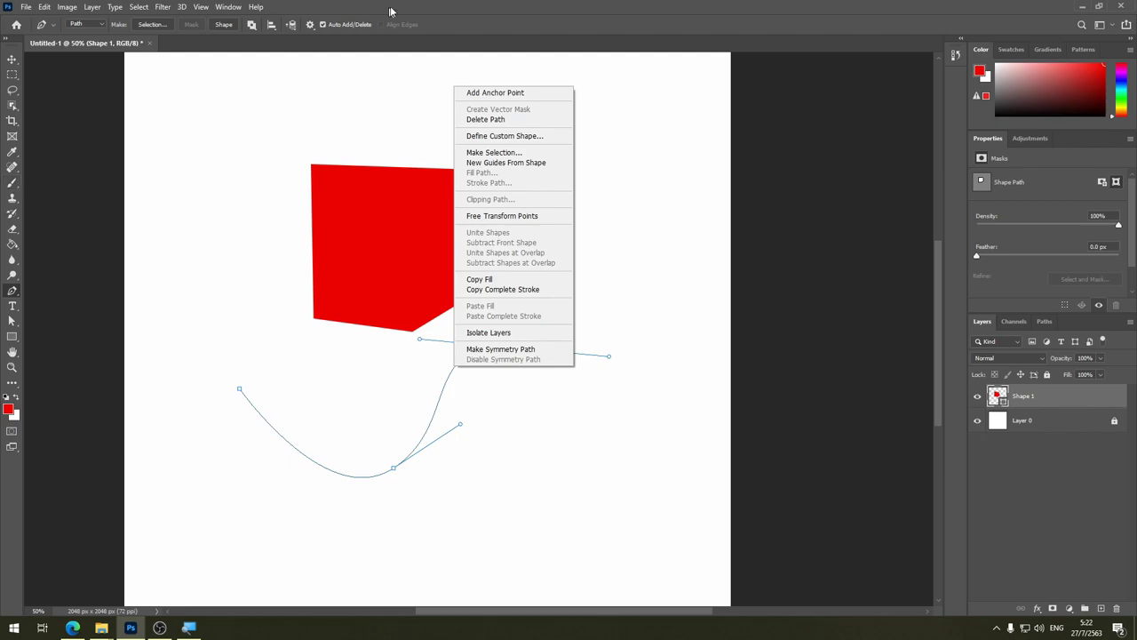
Step: Check the path and anchor point options, then dismiss them without choosing anything
click(15, 189)
click(13, 184)
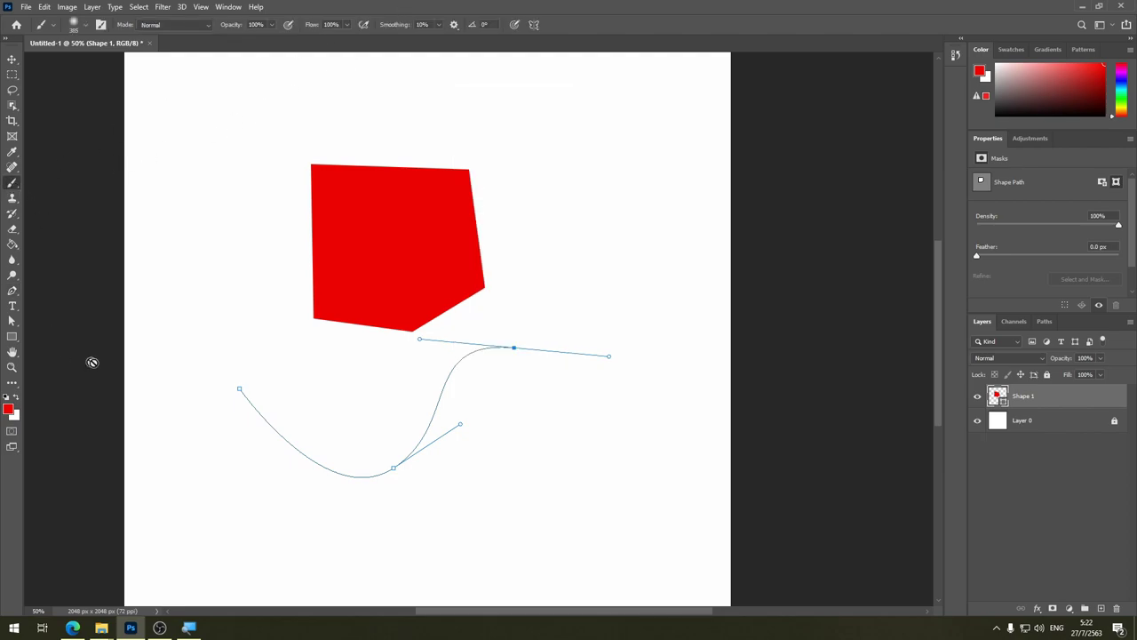
click(13, 293)
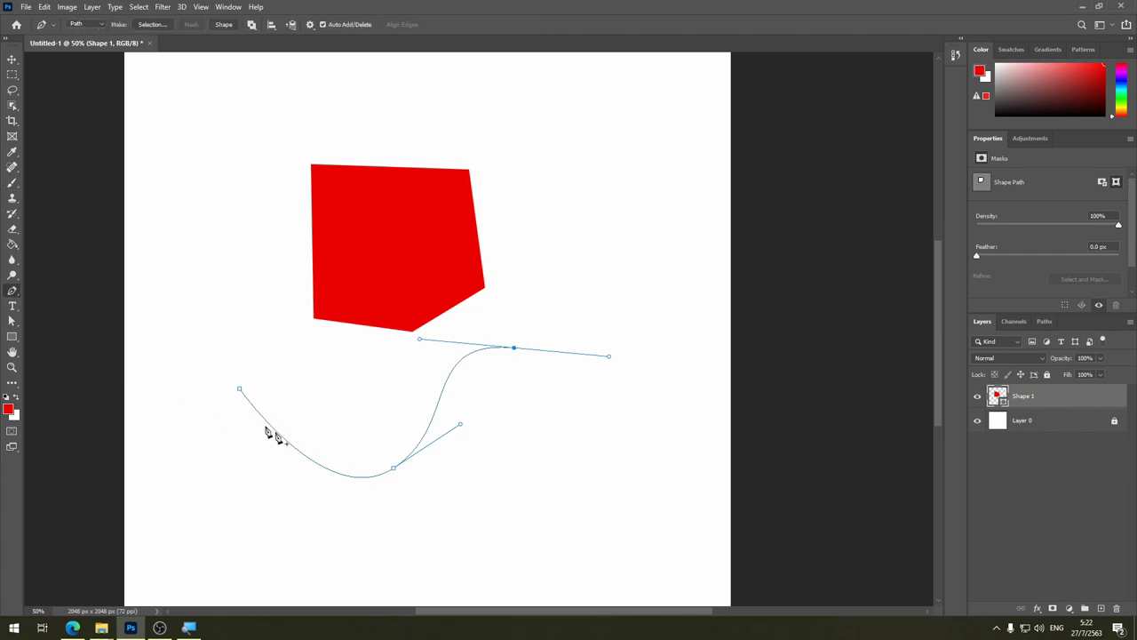
right_click(436, 420)
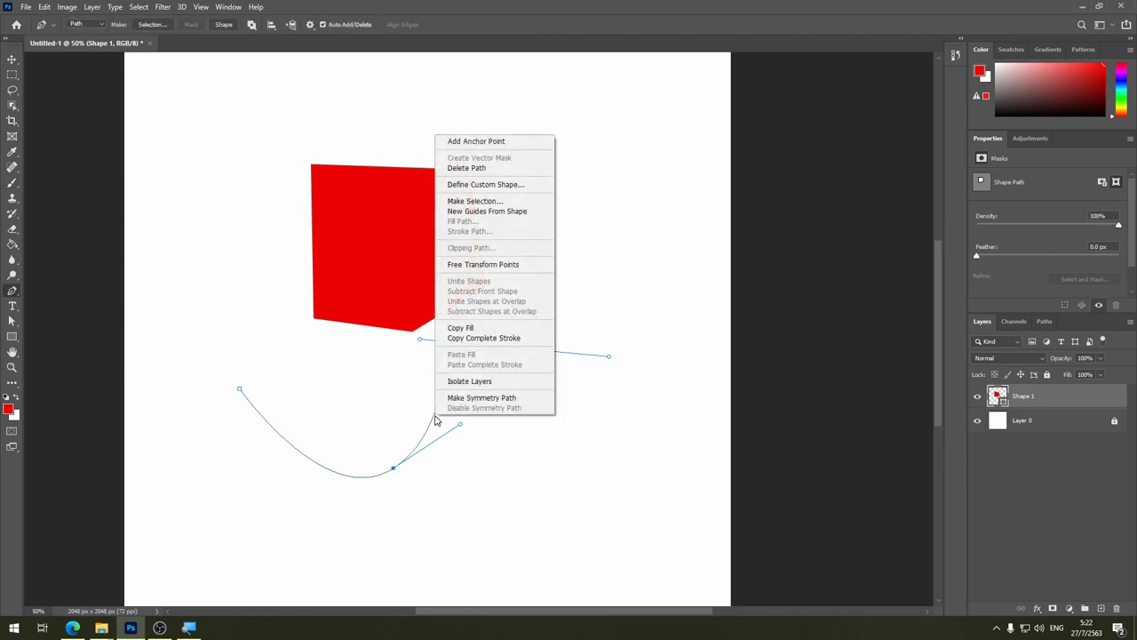
right_click(393, 471)
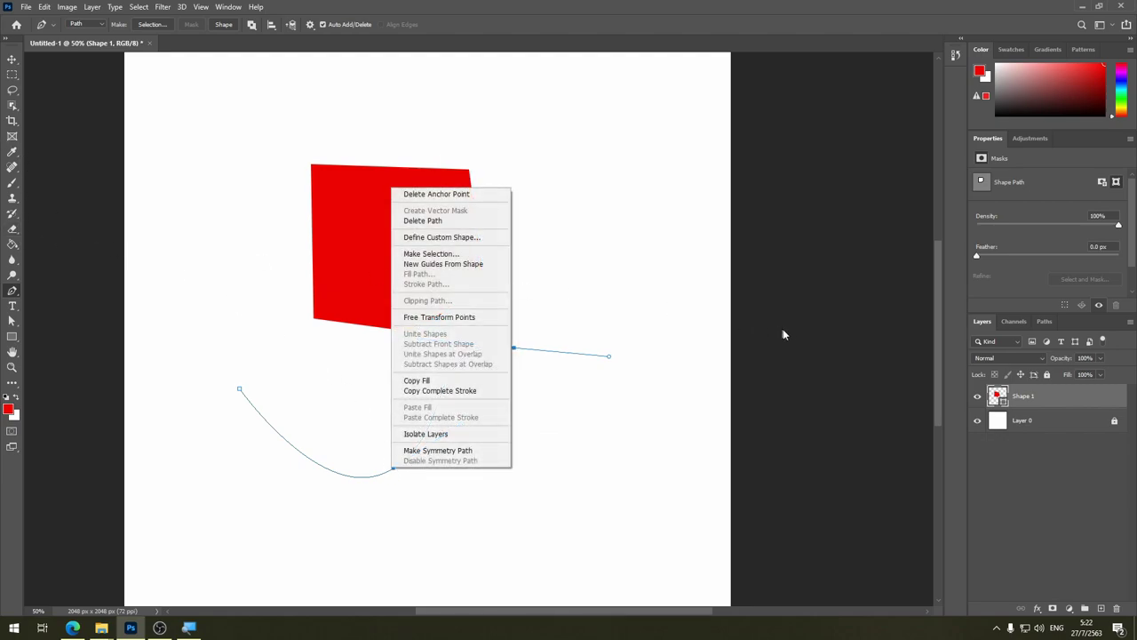
click(1103, 612)
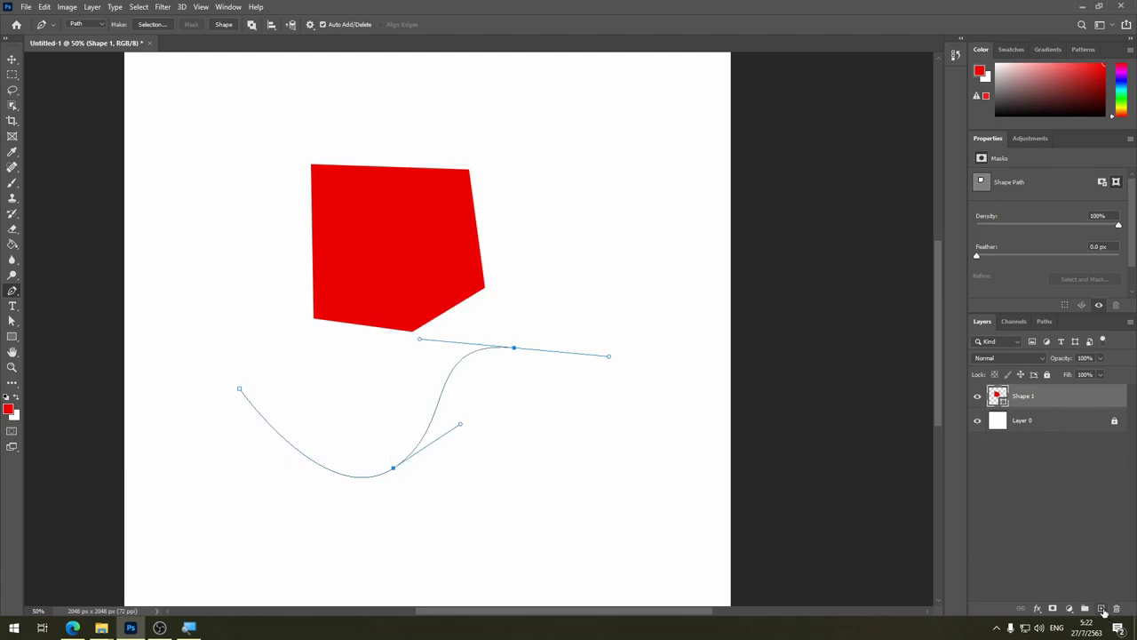
Step: Add empty Layer 1 and pick the 385 px Hard Round tip from General Brushes
click(1102, 610)
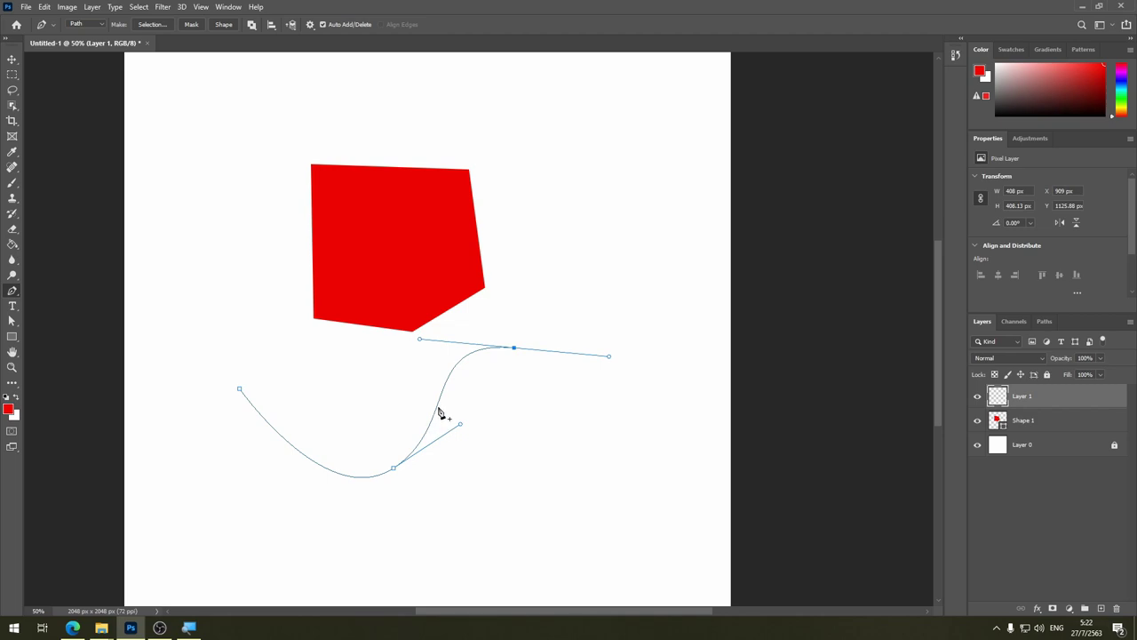
click(12, 184)
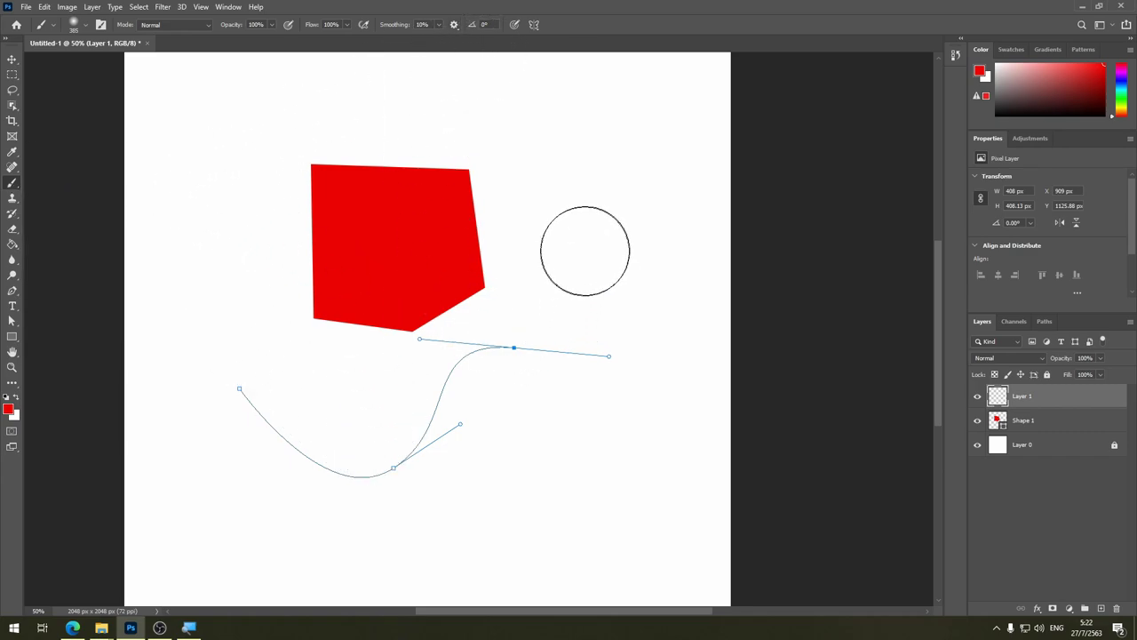
right_click(581, 254)
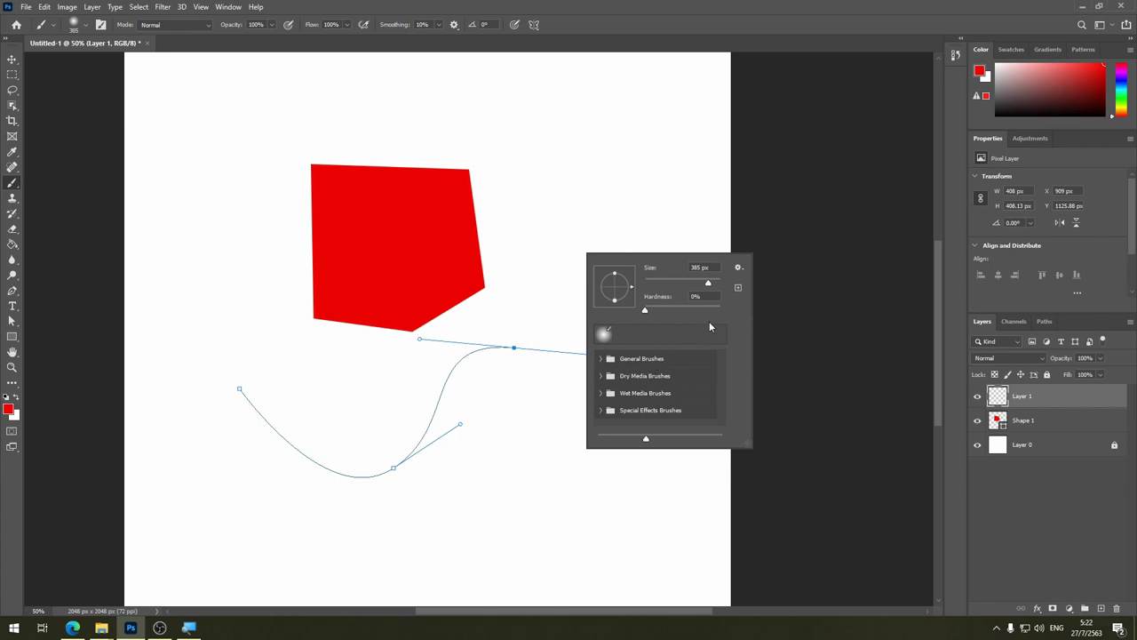
click(600, 359)
click(687, 413)
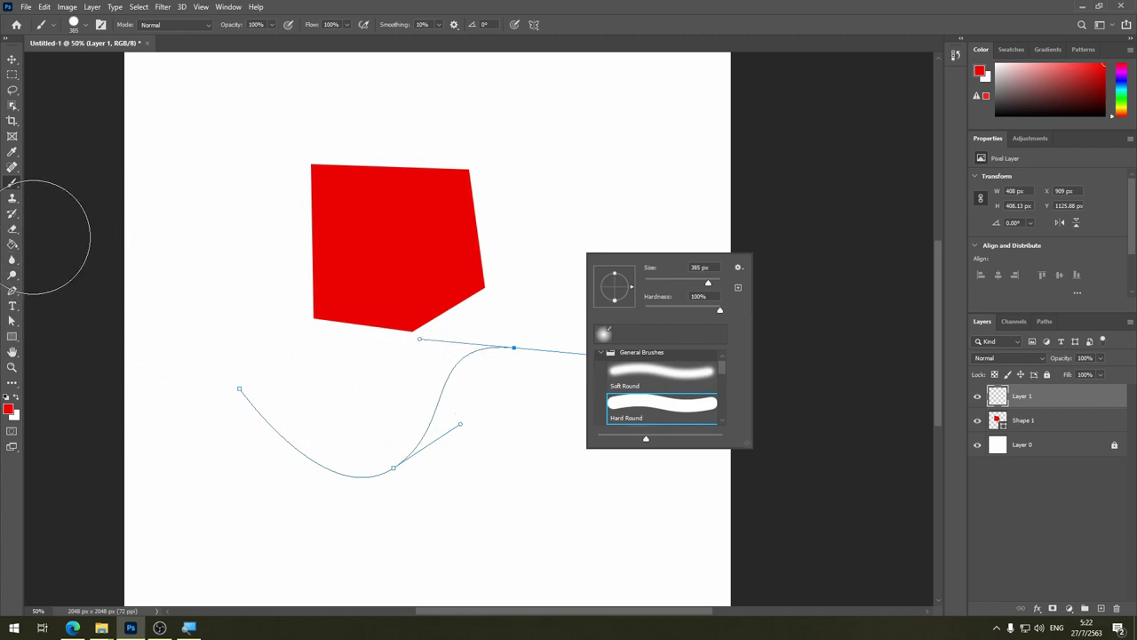
click(11, 298)
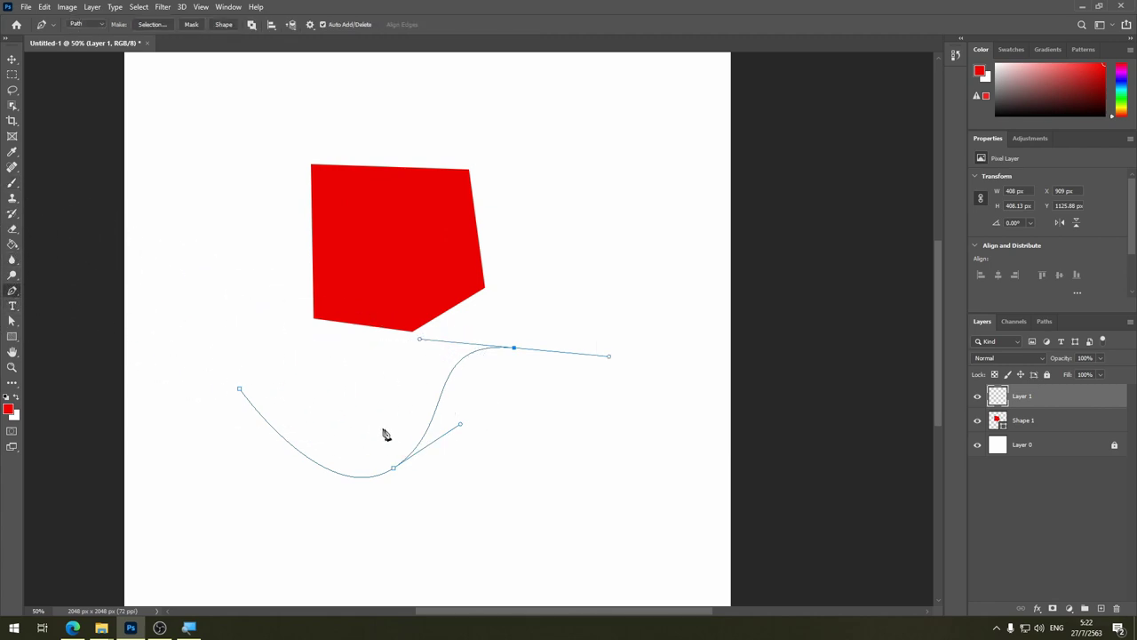
Step: Stroke the S-curve path with the red Brush on Layer 1
right_click(435, 422)
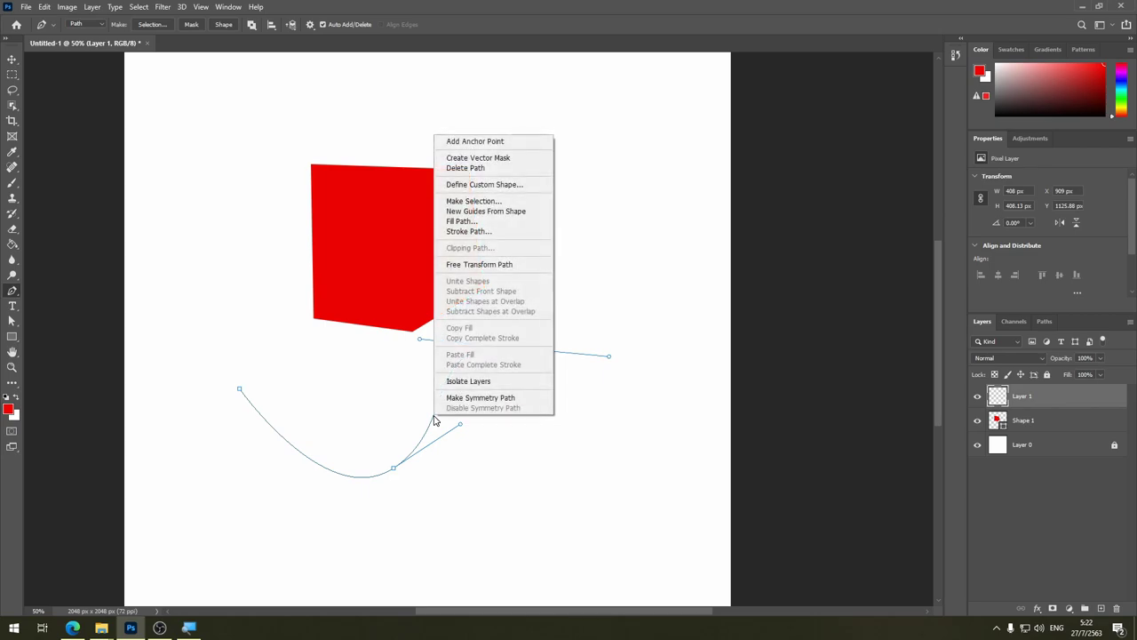
click(485, 234)
click(608, 191)
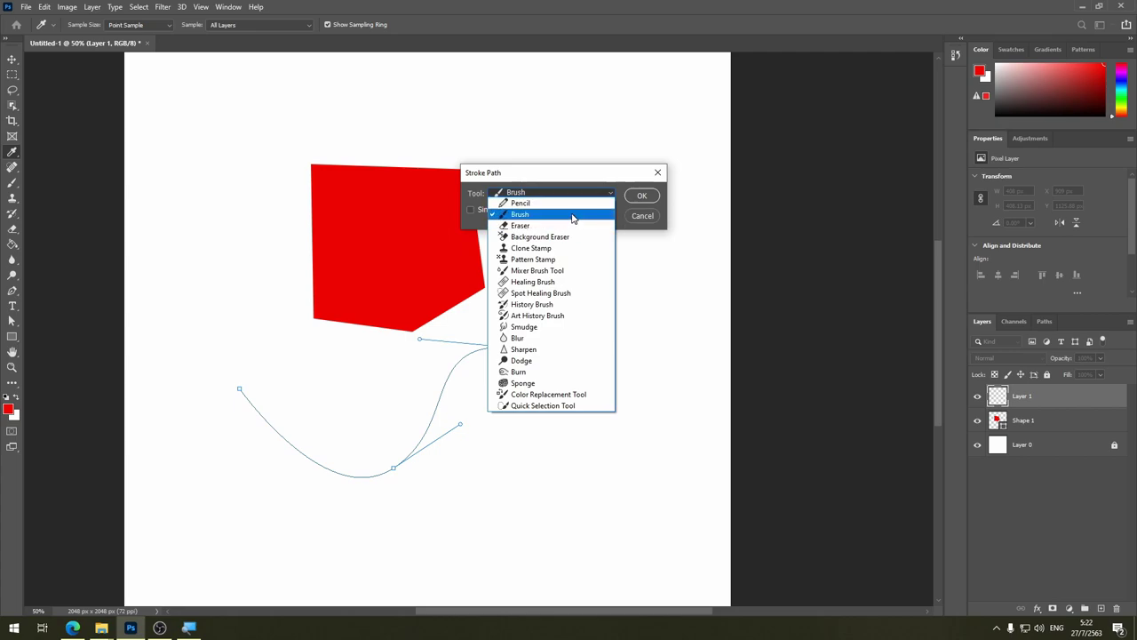
click(574, 218)
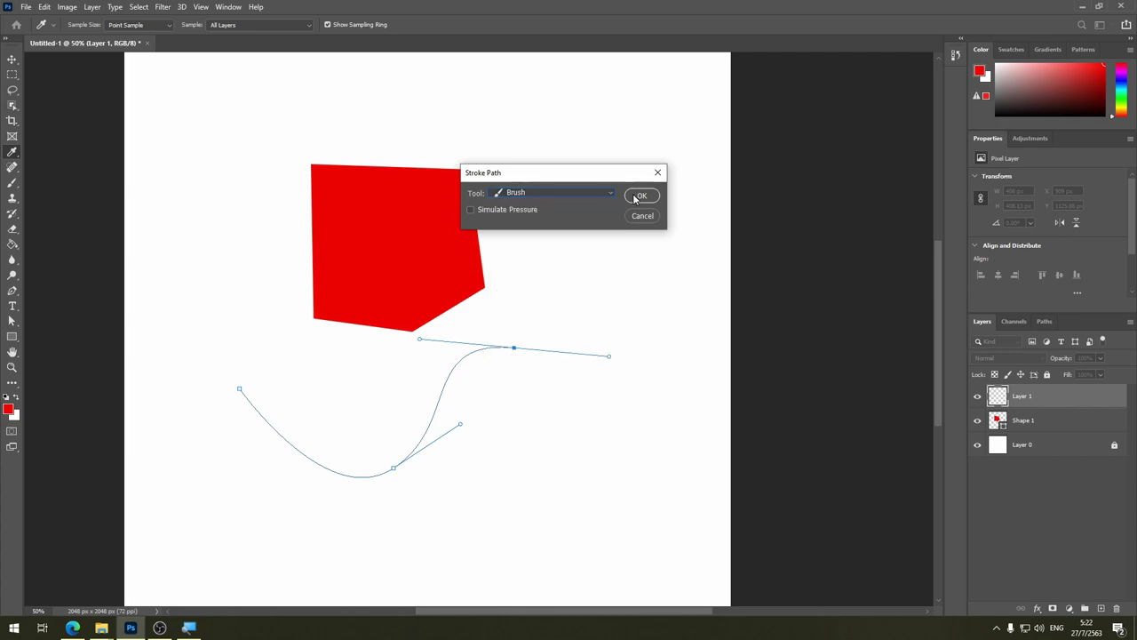
click(640, 196)
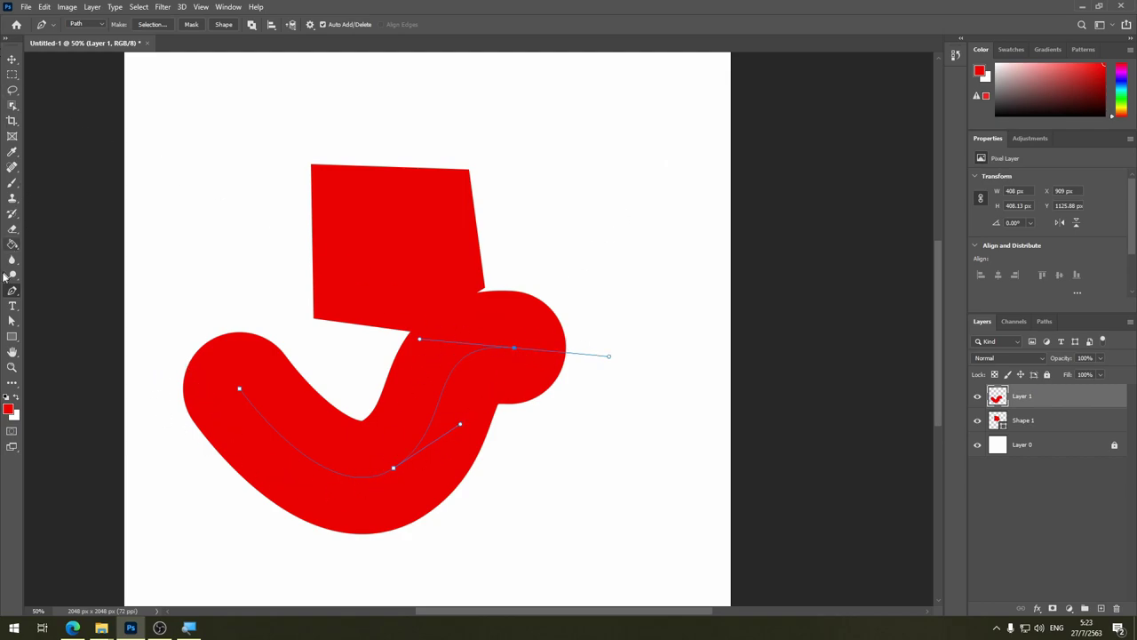
Step: Move the curve's upper anchor toward the top right, restroke, reshape its handle, then delete Layer 1
click(11, 322)
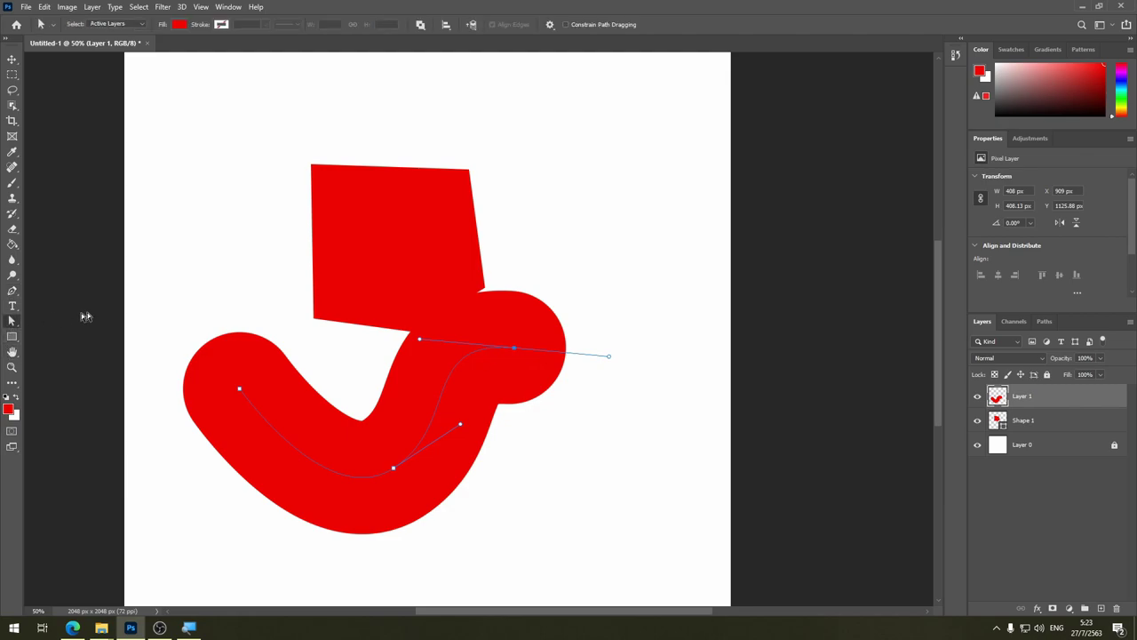
drag(515, 351, 639, 187)
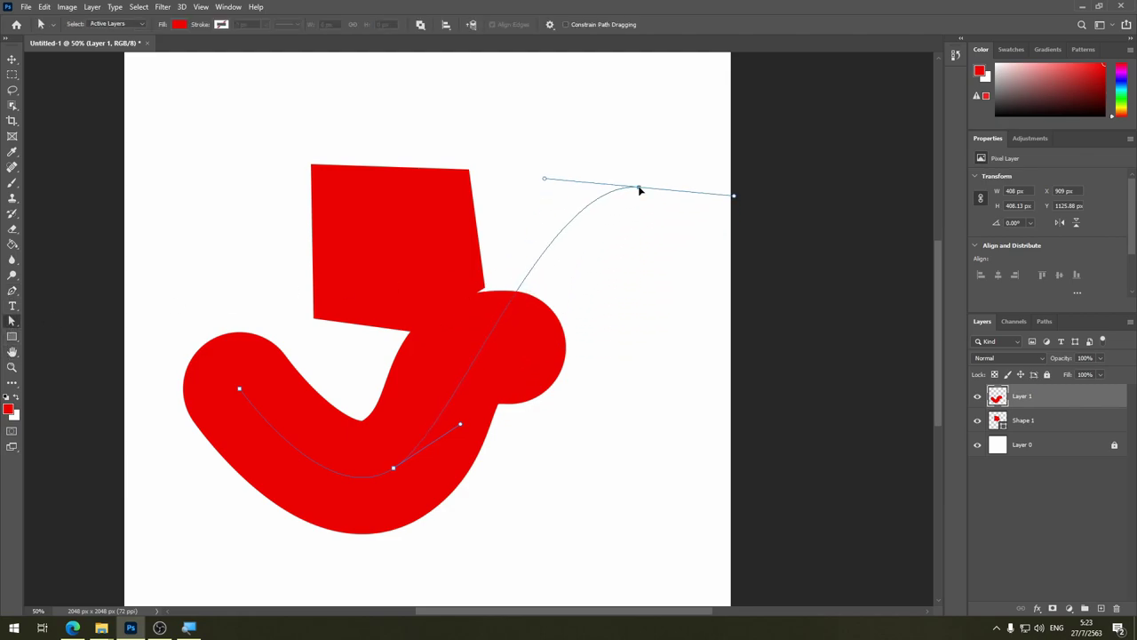
right_click(571, 226)
click(625, 323)
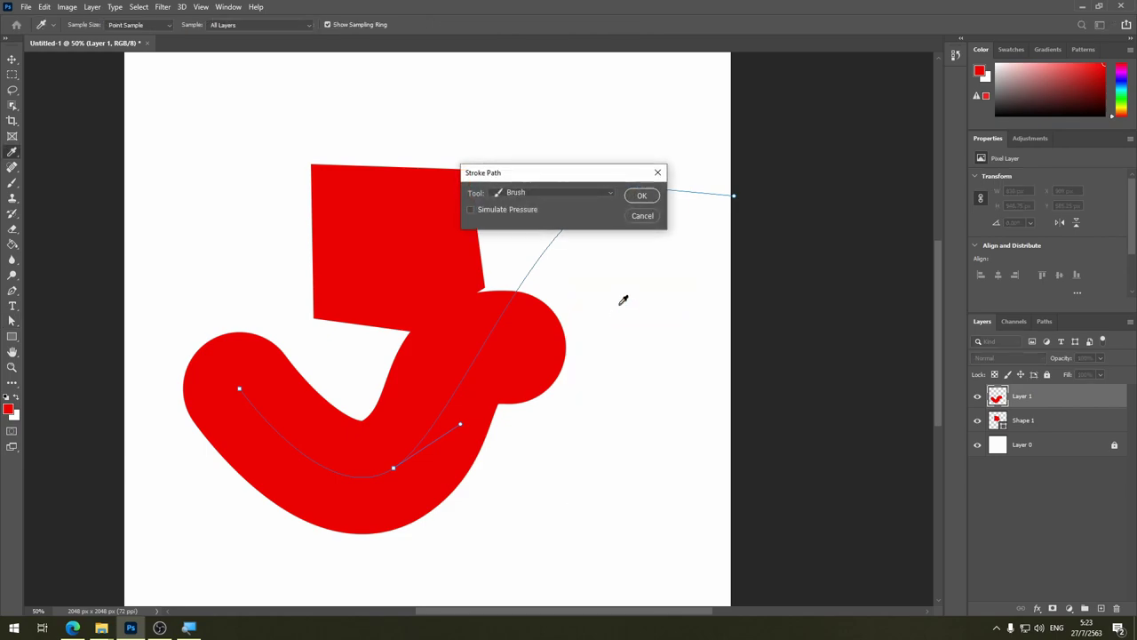
click(641, 196)
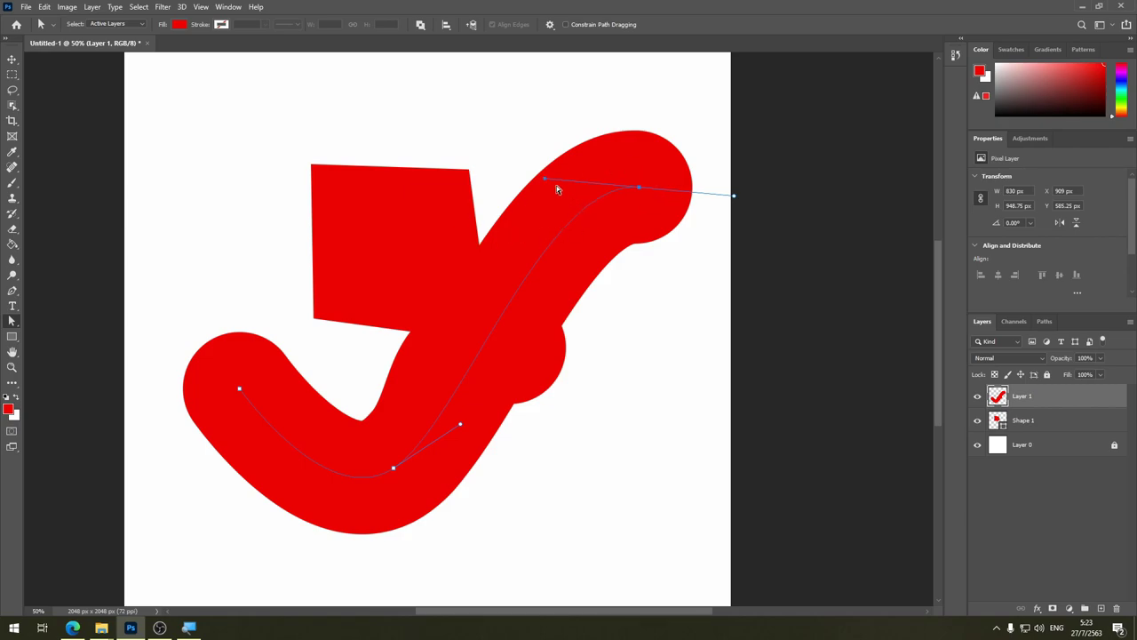
drag(544, 182, 780, 378)
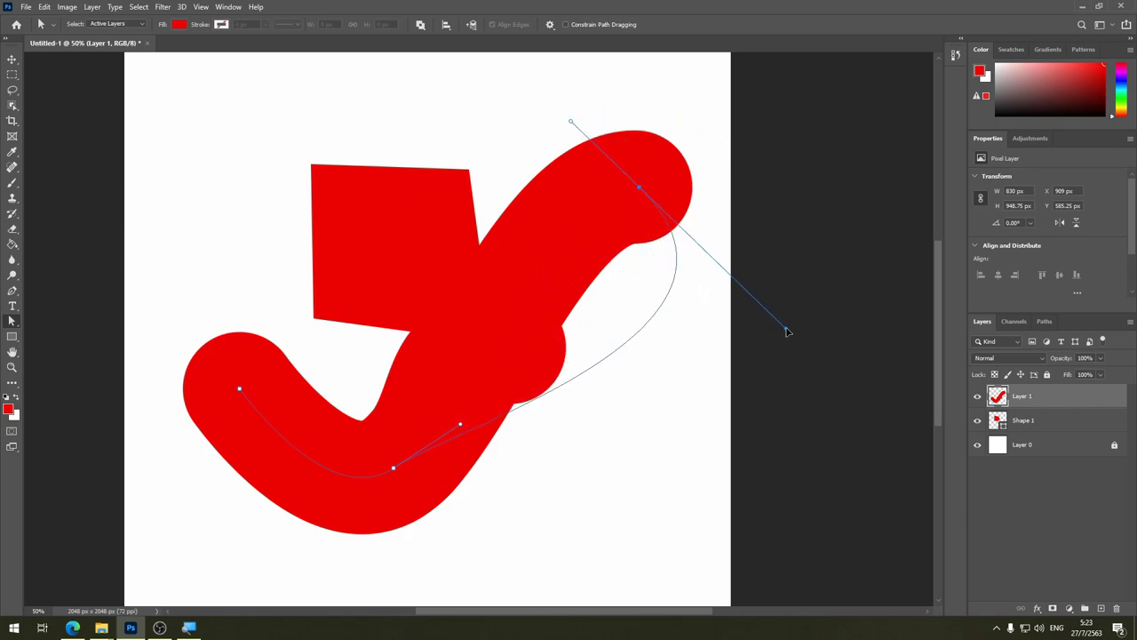
click(1116, 610)
Step: Confirm the layer deletion, add a new layer, and pick KYLE Ultimate Pencil Hard at 51 px
click(514, 233)
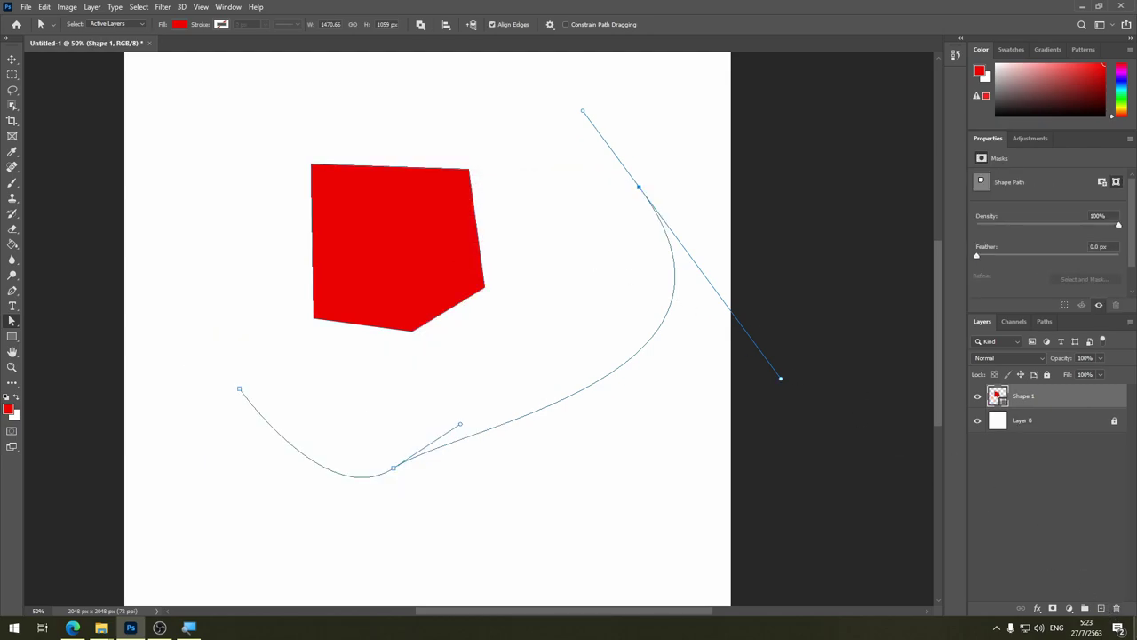
click(1102, 609)
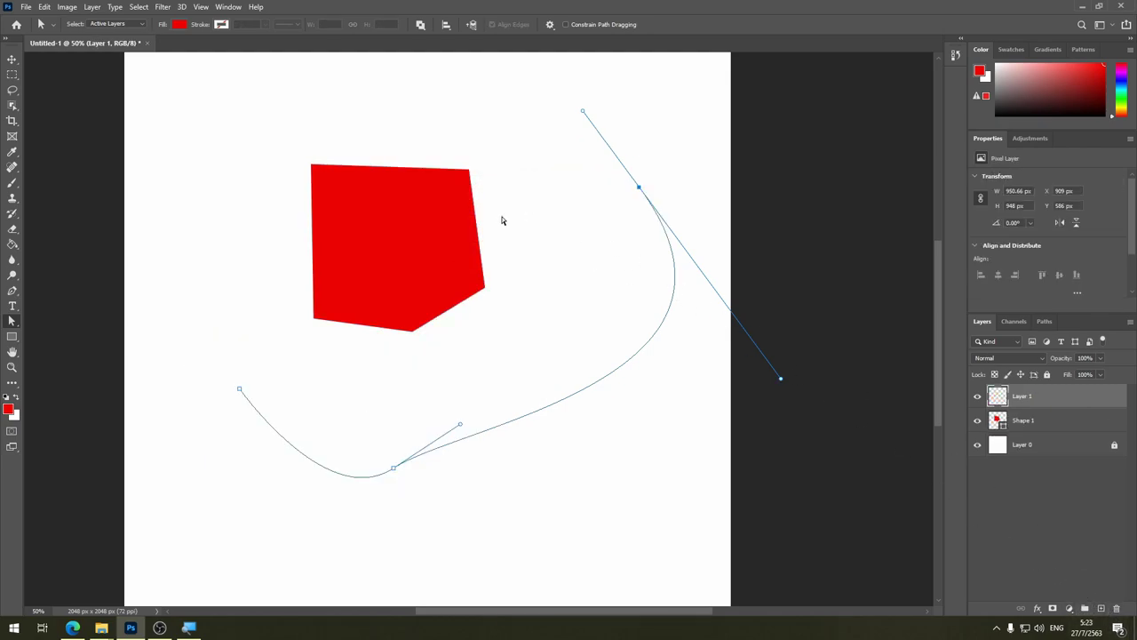
click(12, 183)
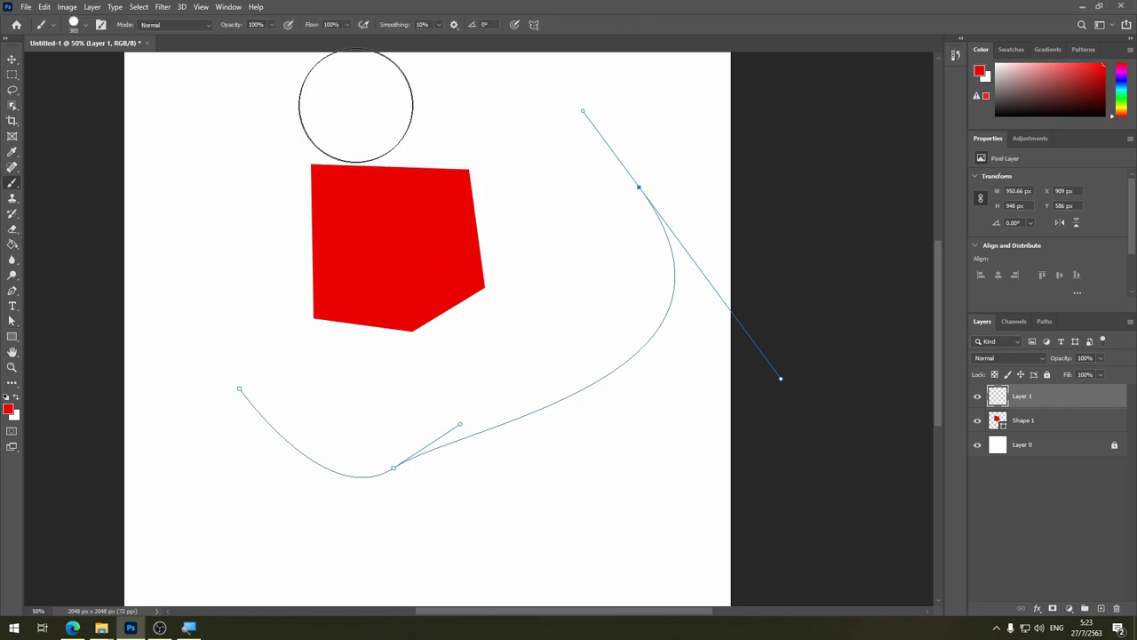
right_click(571, 286)
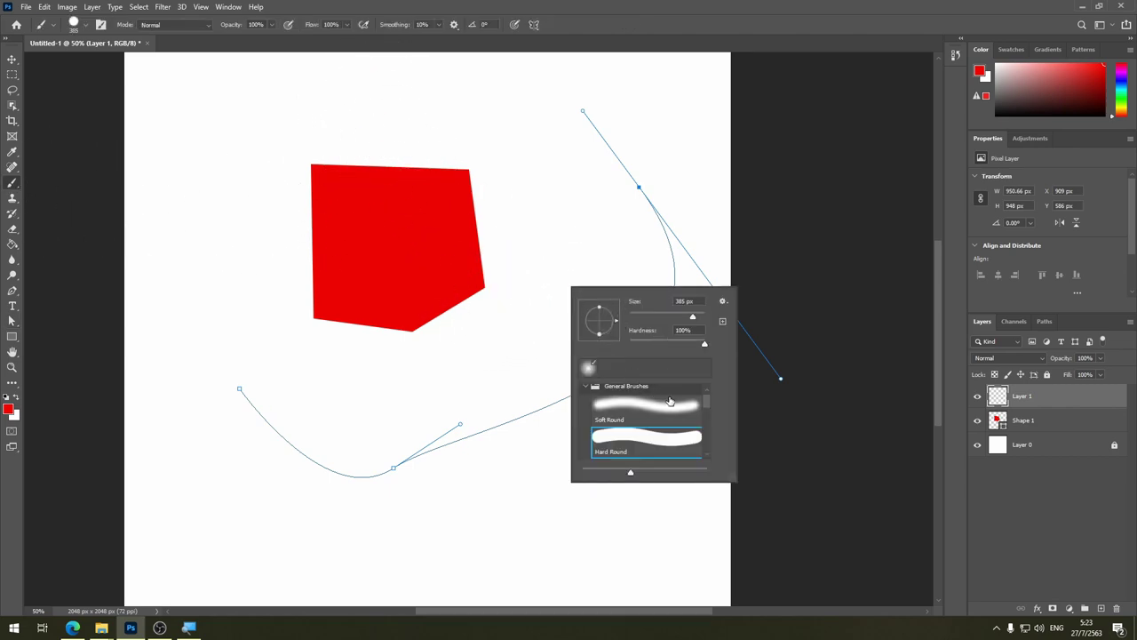
drag(711, 401, 707, 439)
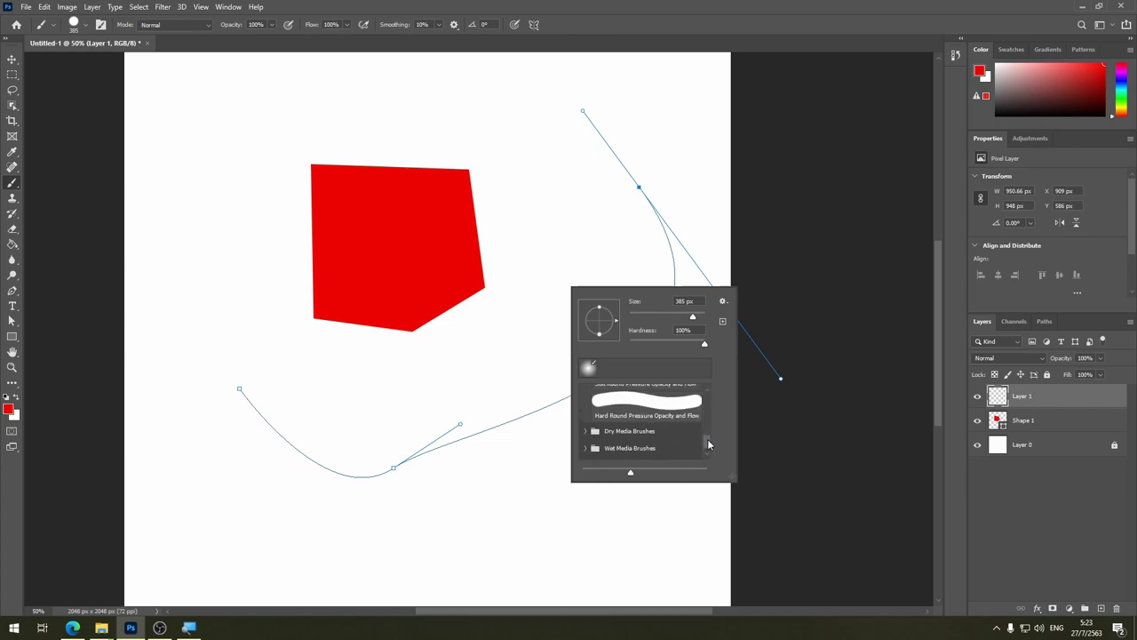
click(594, 430)
click(649, 452)
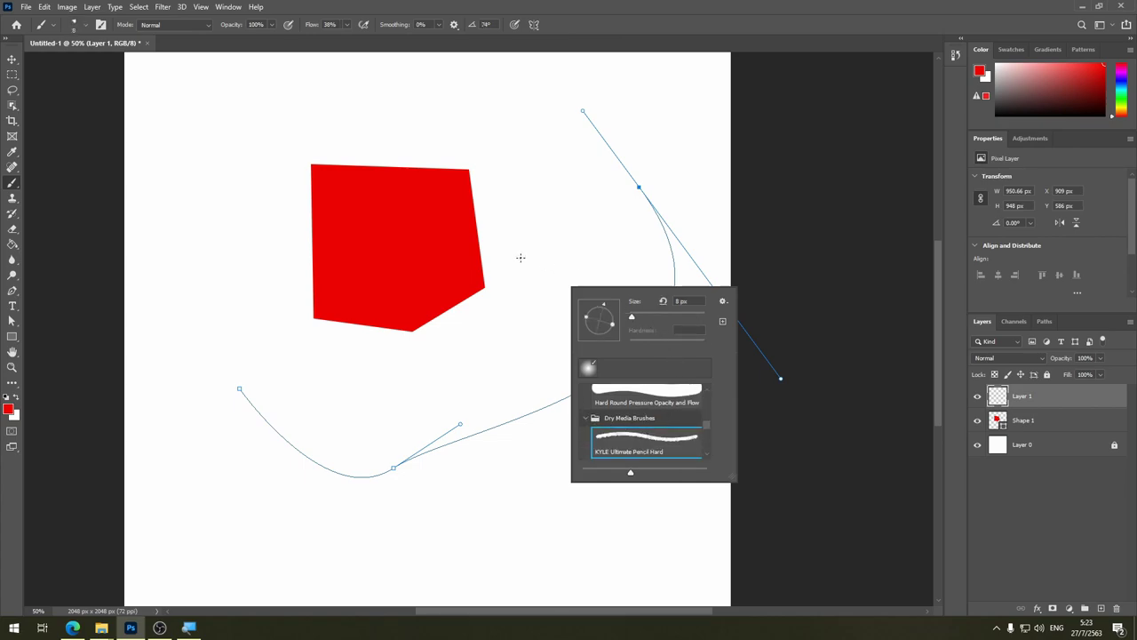
drag(632, 318, 637, 317)
drag(637, 317, 648, 317)
Step: Stroke the curved path with the 51 px pencil brush on the new layer
click(13, 296)
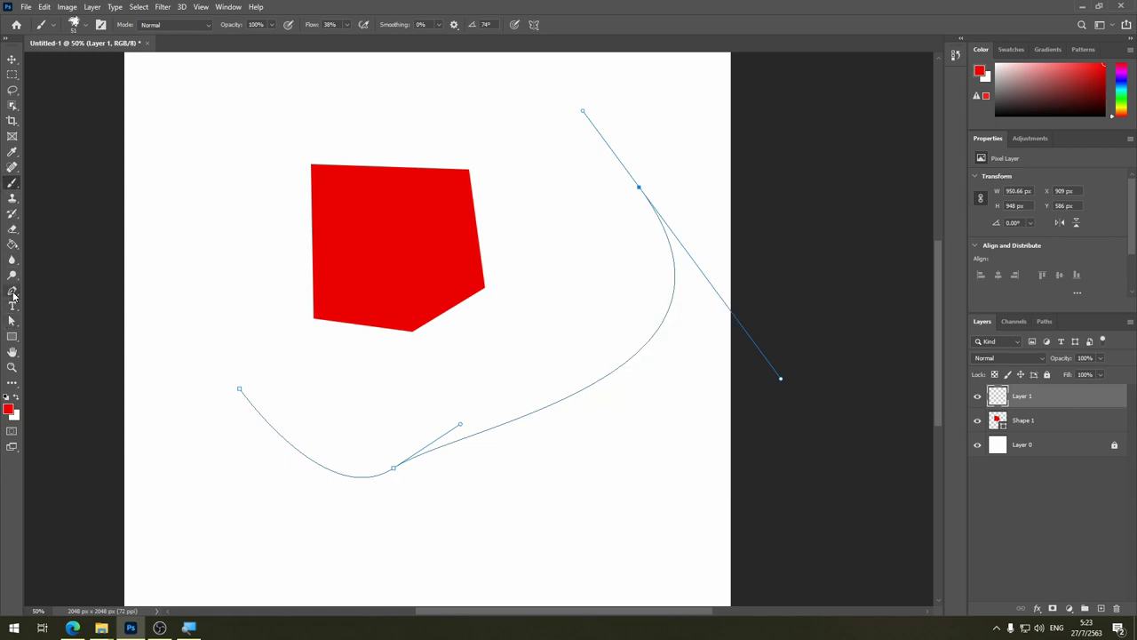
right_click(563, 406)
click(630, 218)
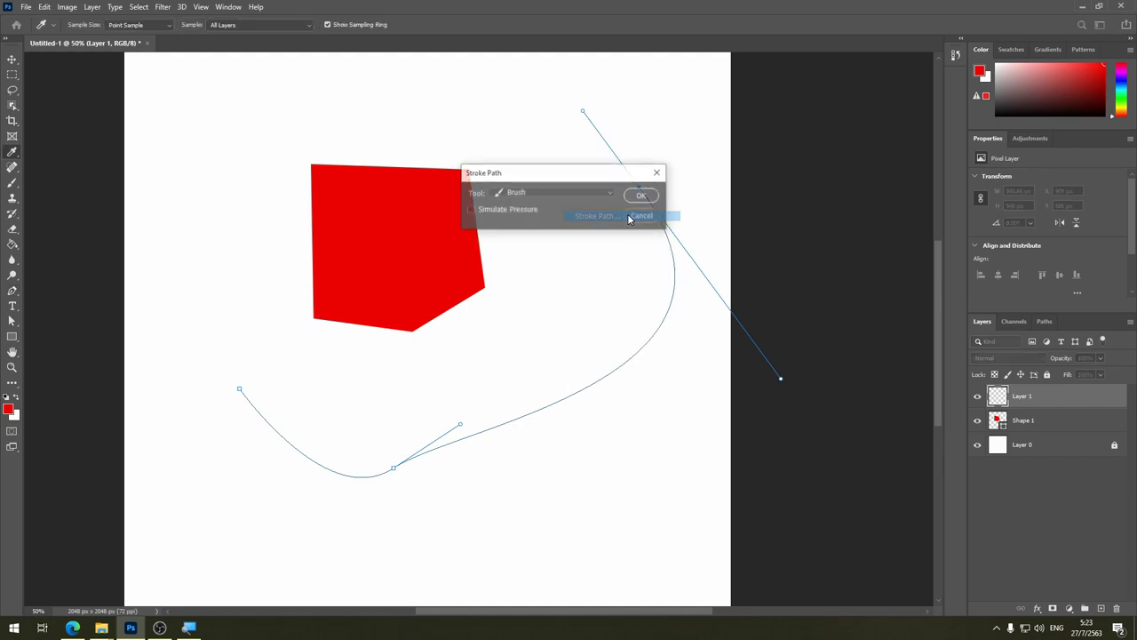
click(640, 195)
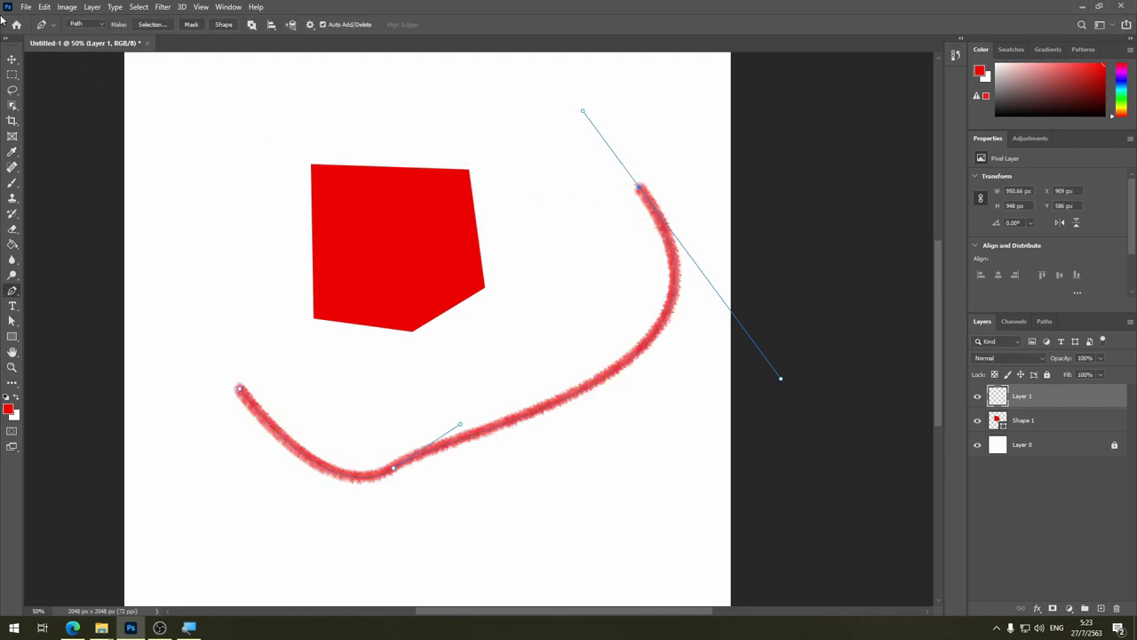
click(12, 60)
Step: Delete Shape 1 and Layer 1 together, keeping Layer 0 and the curved path
click(537, 267)
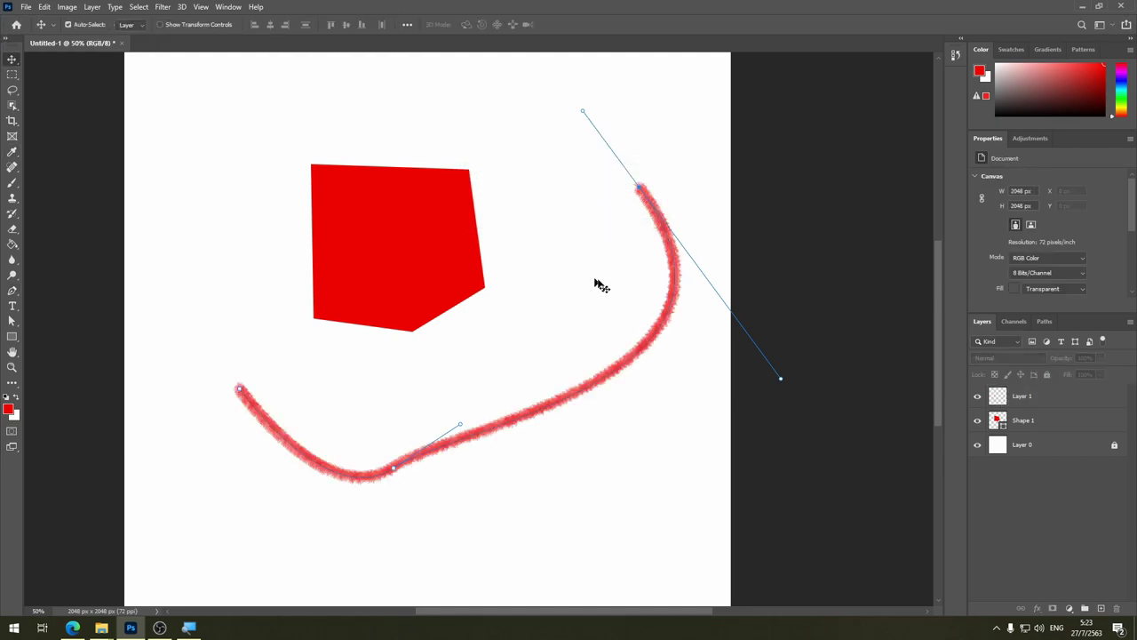
click(1014, 322)
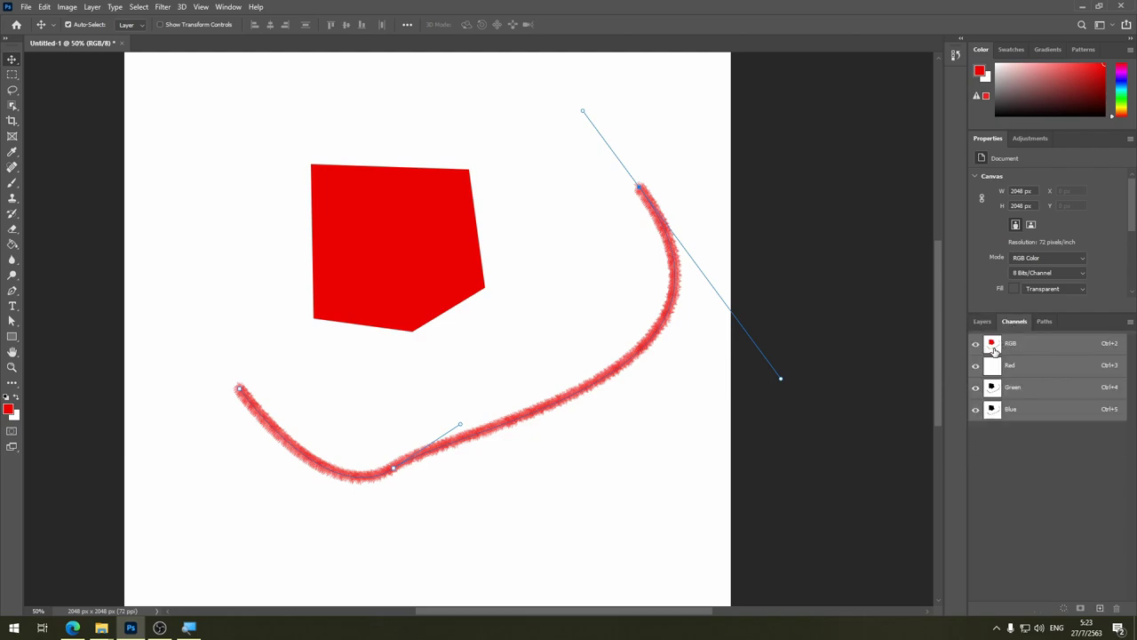
click(1041, 322)
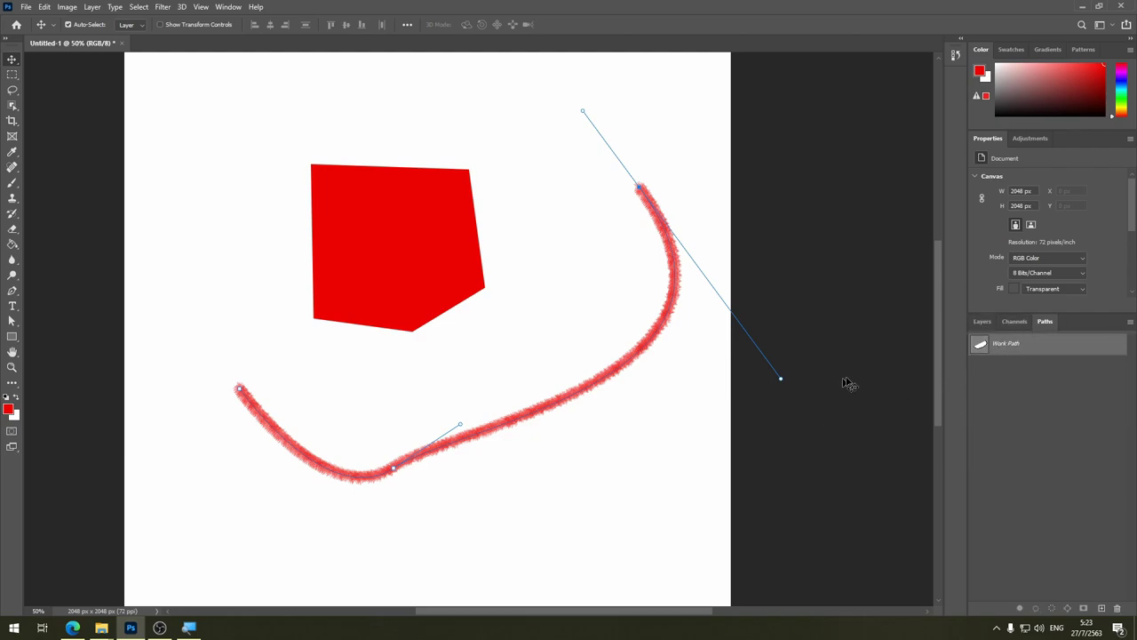
click(982, 322)
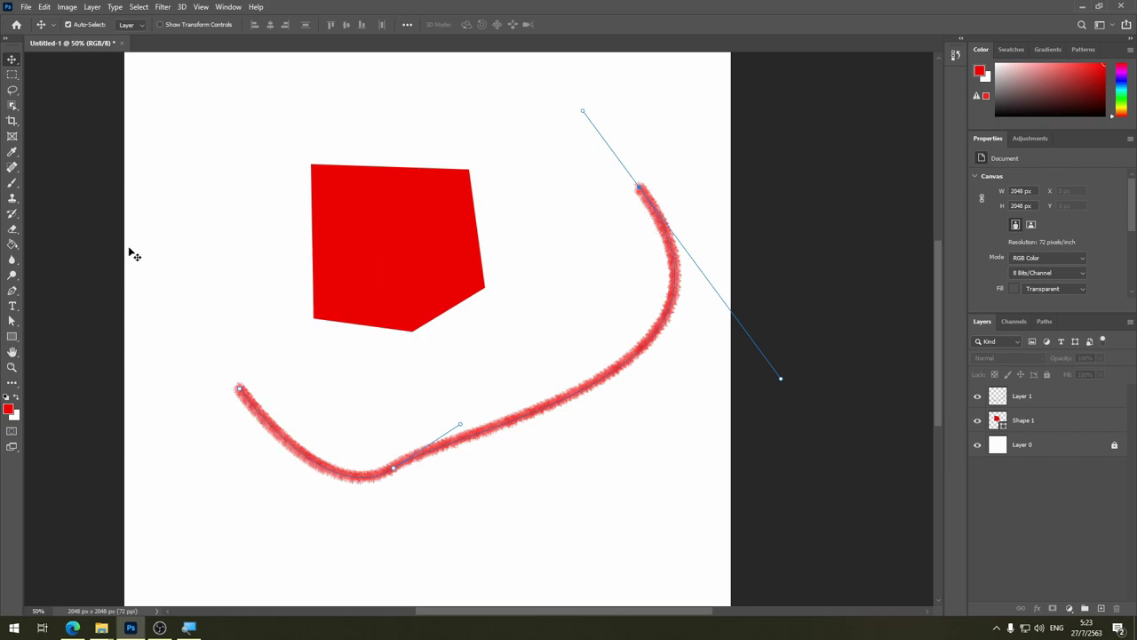
click(1044, 421)
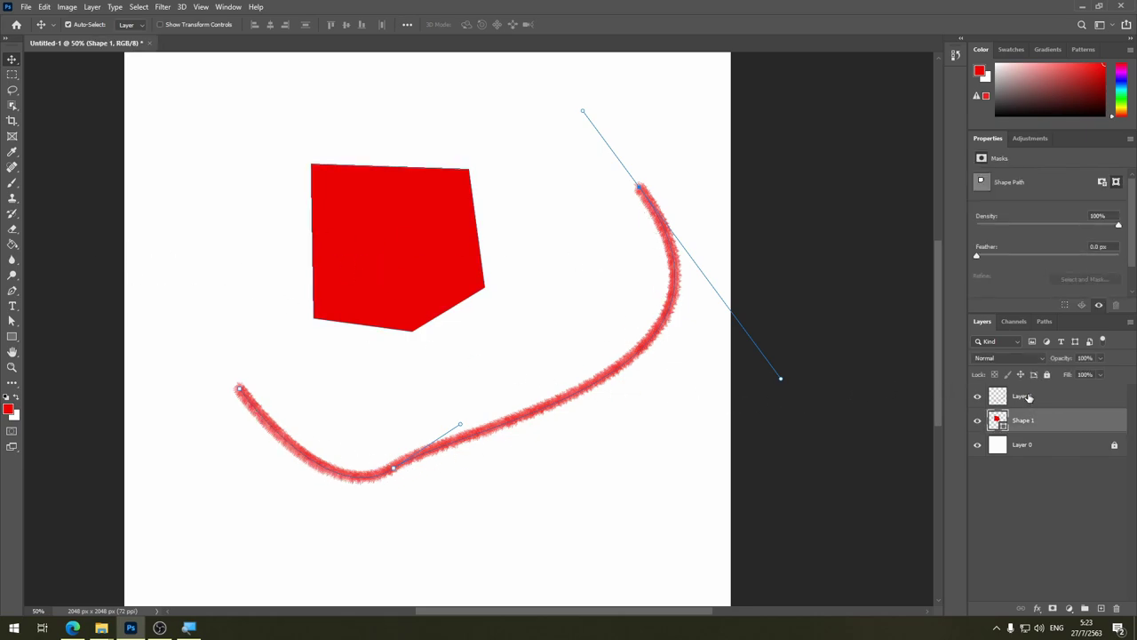
shift+click(1001, 405)
click(1115, 607)
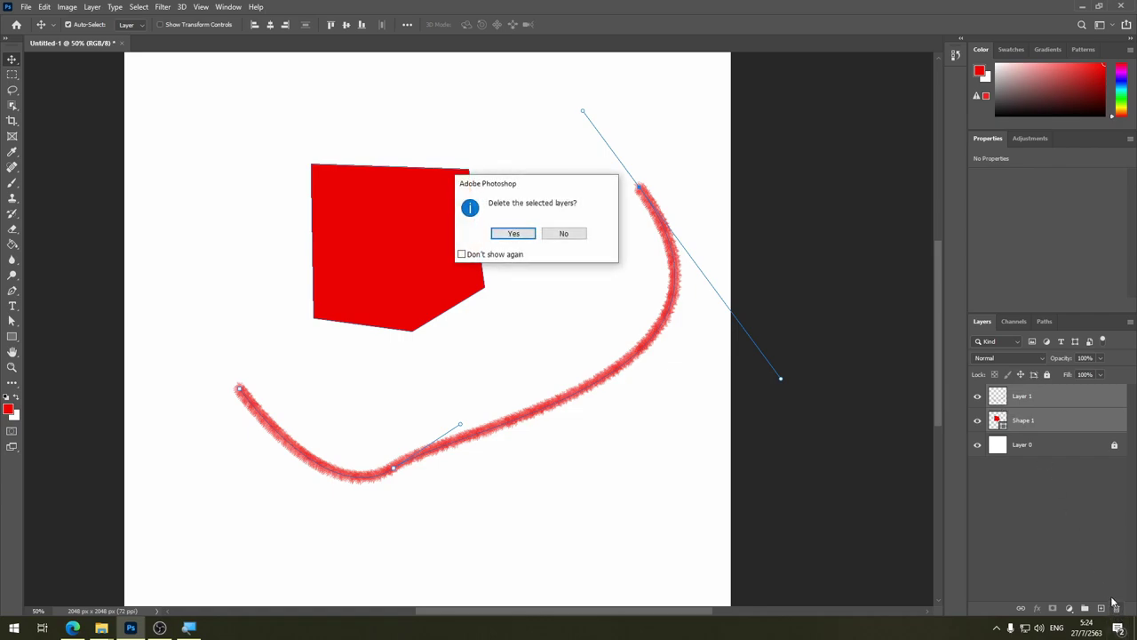
click(517, 234)
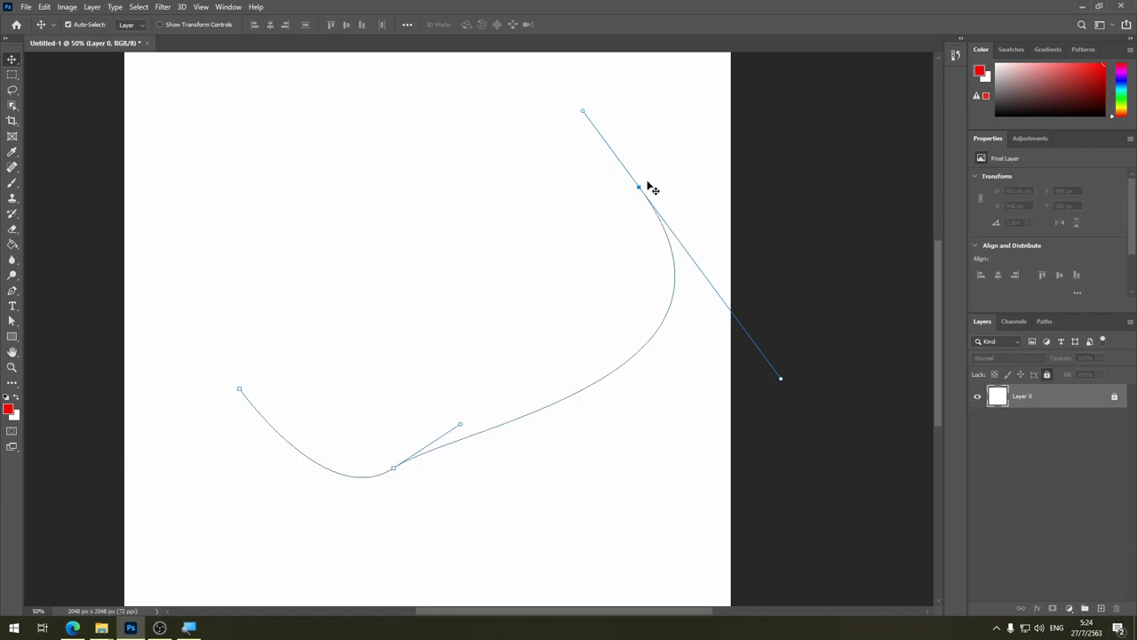
click(12, 290)
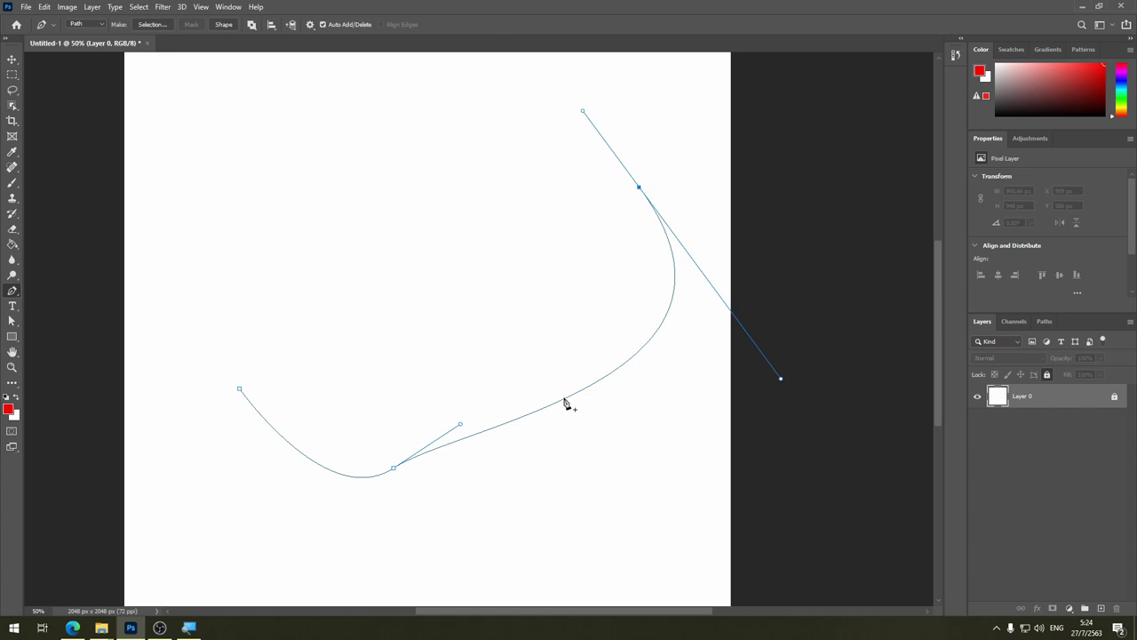
Step: Add a new empty layer and draw a closed seven-anchor polygonal path at the upper left
right_click(565, 402)
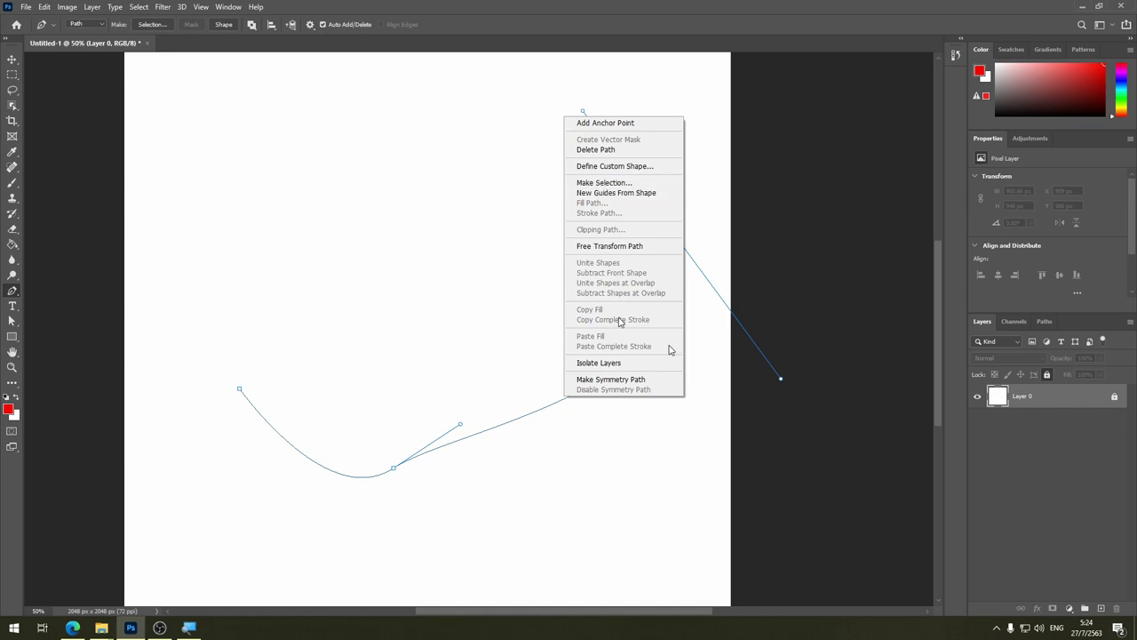
click(1102, 611)
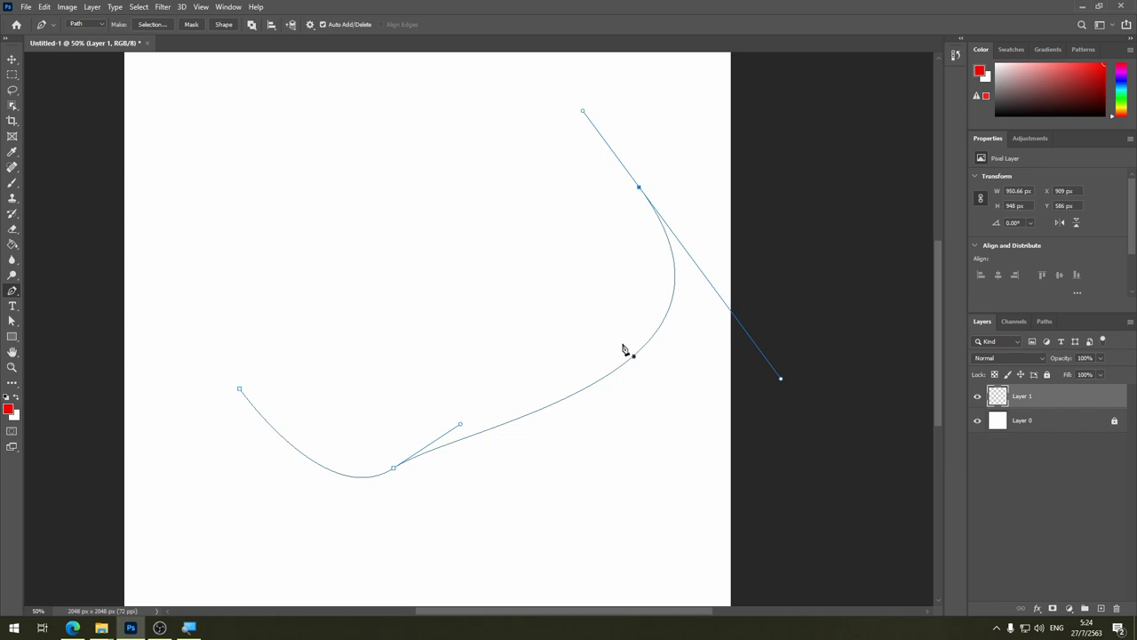
click(251, 194)
click(332, 129)
click(511, 250)
click(389, 326)
click(302, 324)
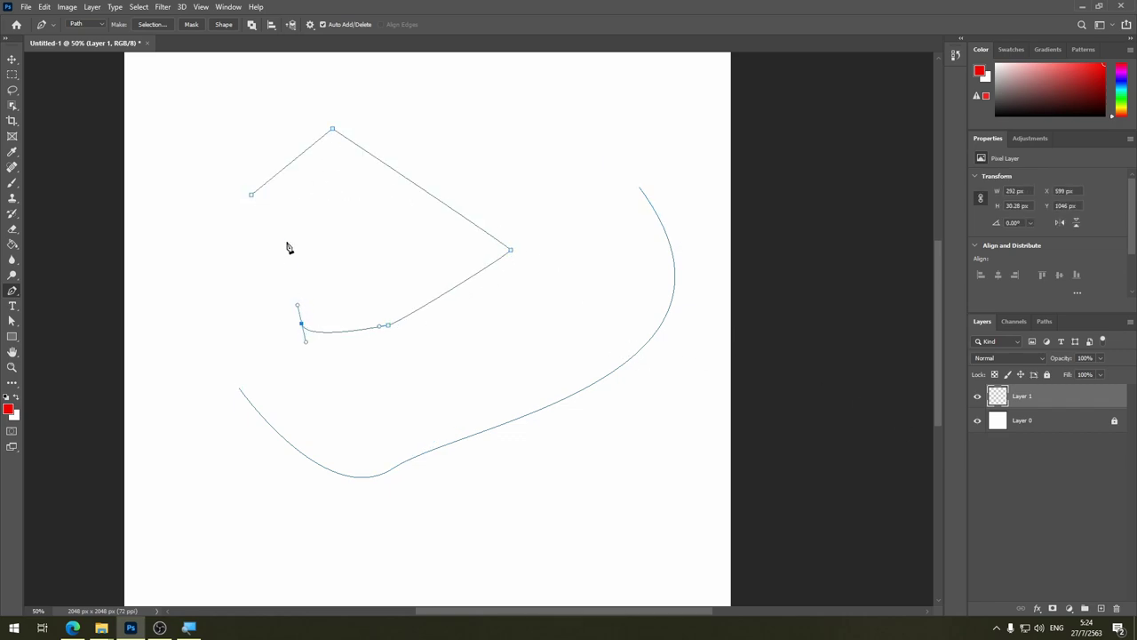
click(287, 241)
click(251, 220)
click(251, 197)
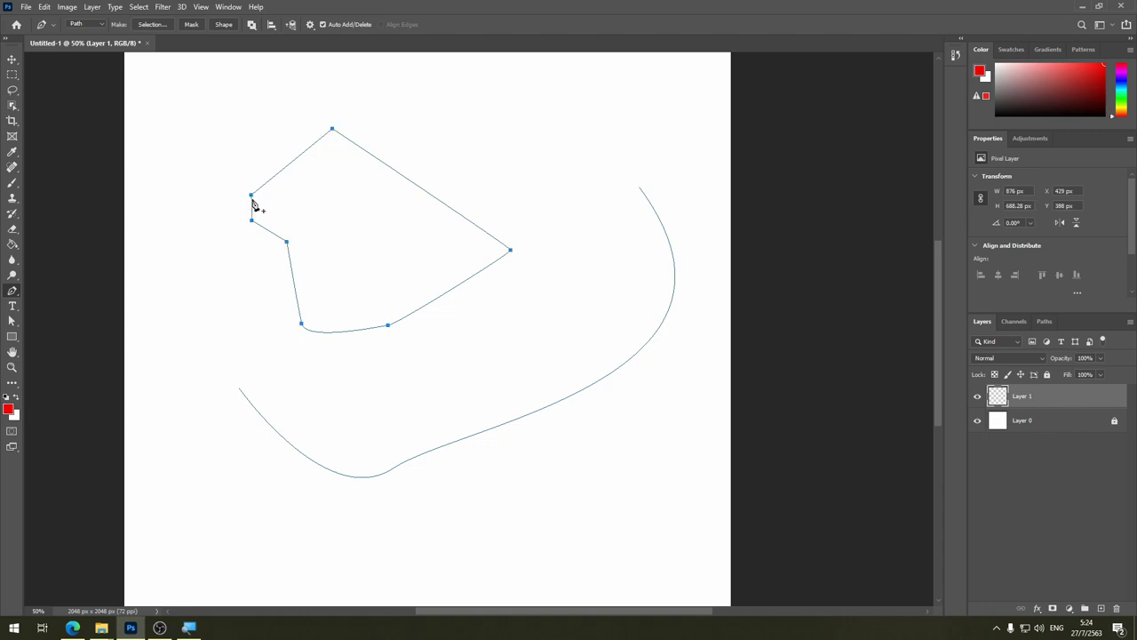
Step: Open Fill Subpath for the new path and view its Contents choices
right_click(276, 240)
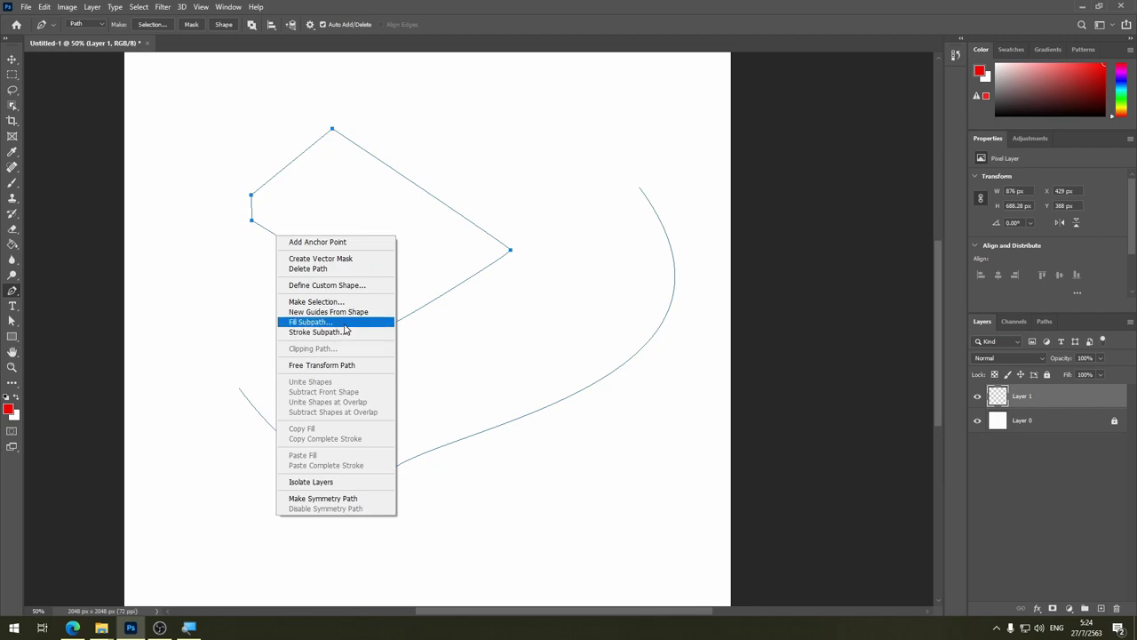
click(345, 325)
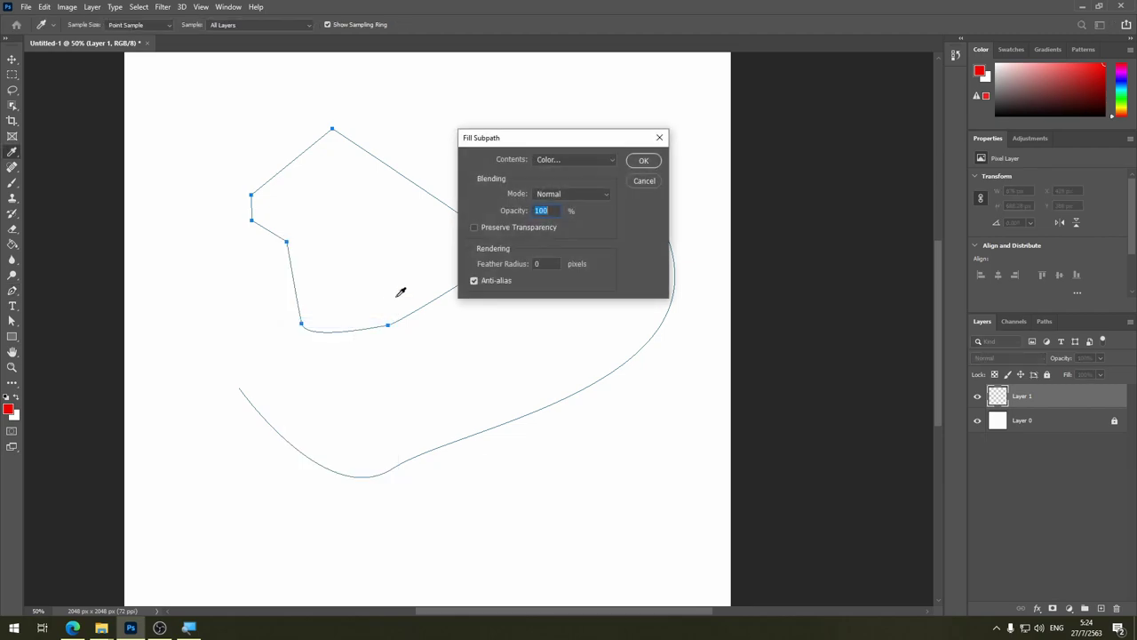
click(592, 163)
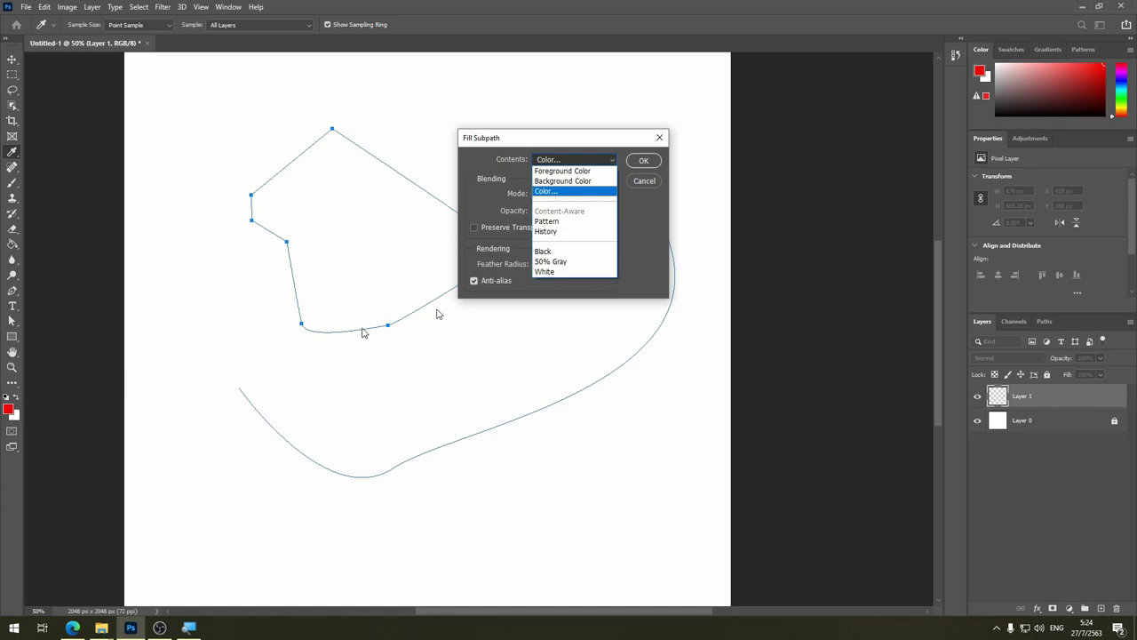
Step: Cancel the Fill Subpath dialog and undo the path's anchor points
click(570, 193)
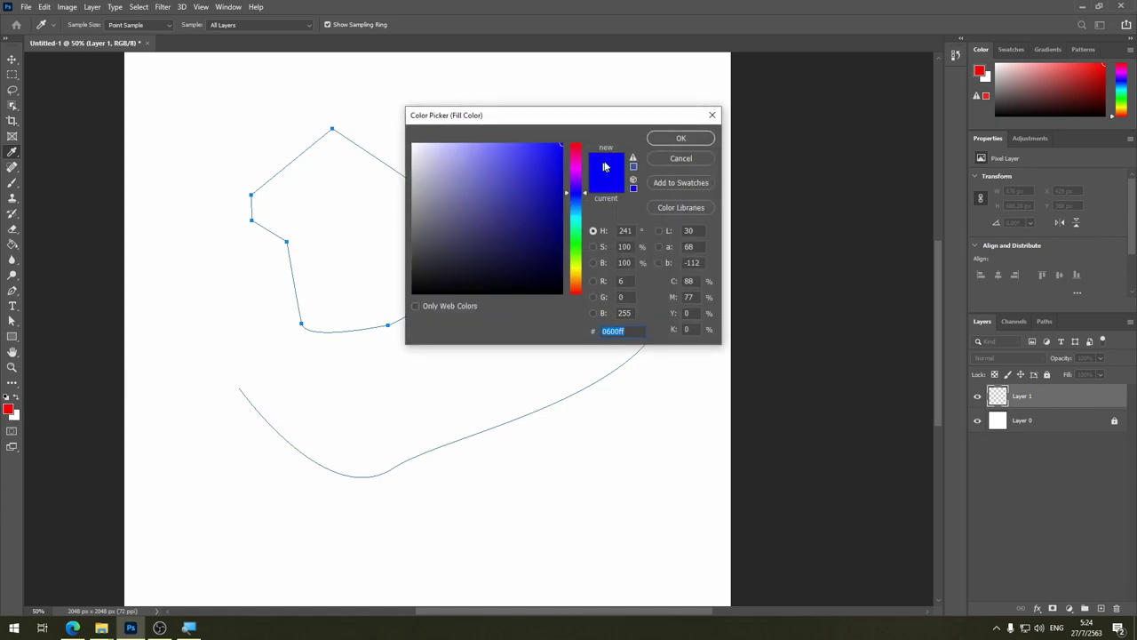
click(680, 158)
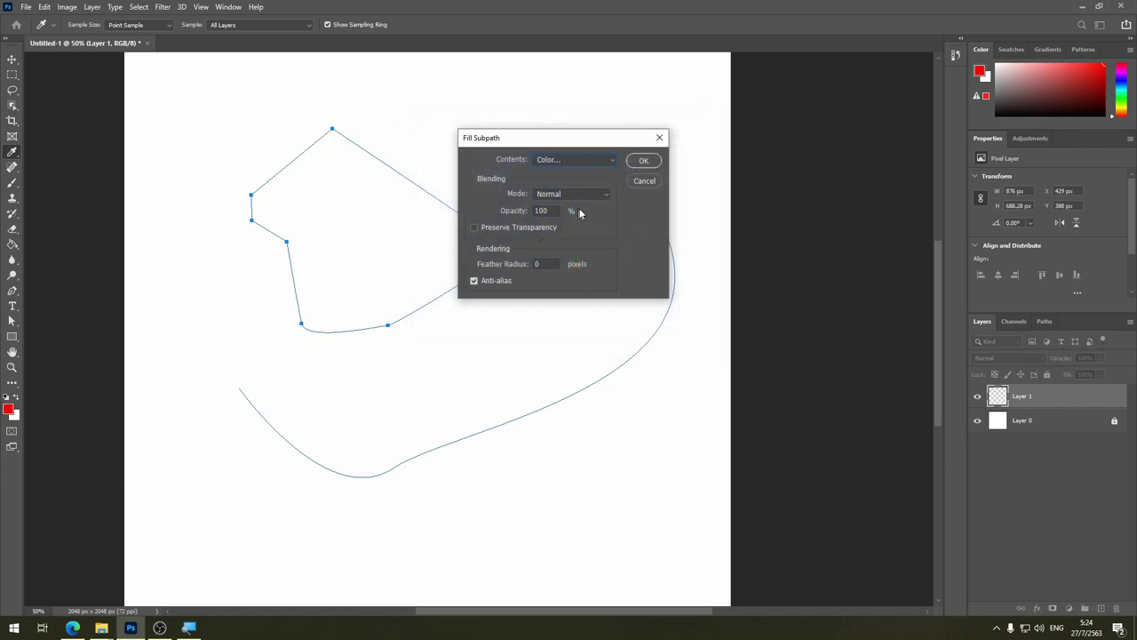
click(643, 182)
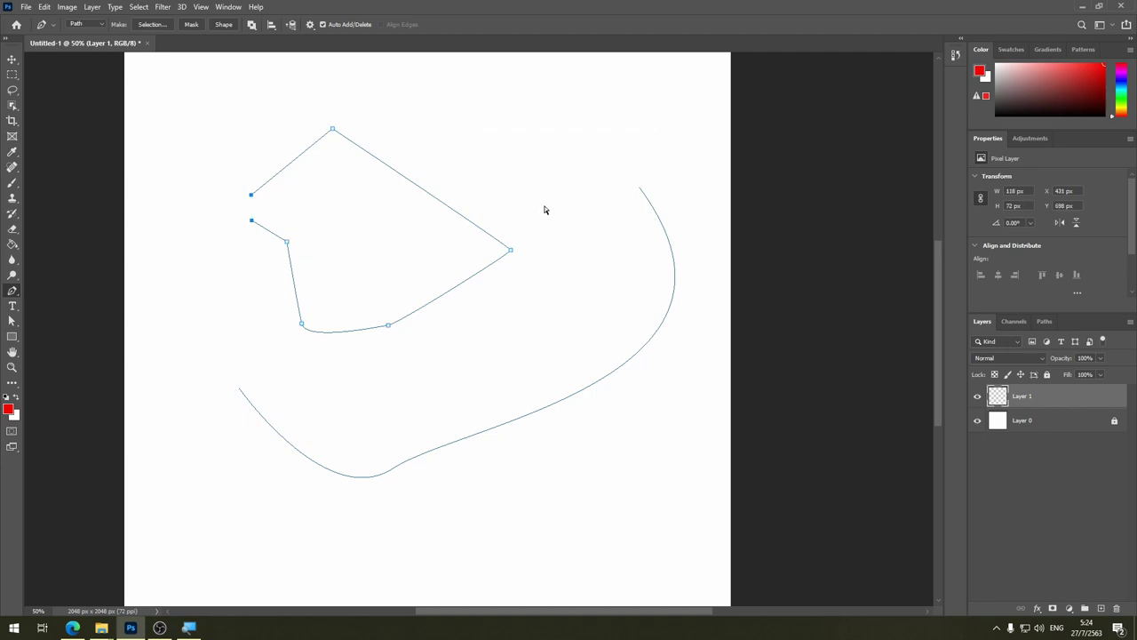
key(BackSpace)
key(BackSpace)
key(BackSpace)
key(BackSpace)
key(BackSpace)
key(BackSpace)
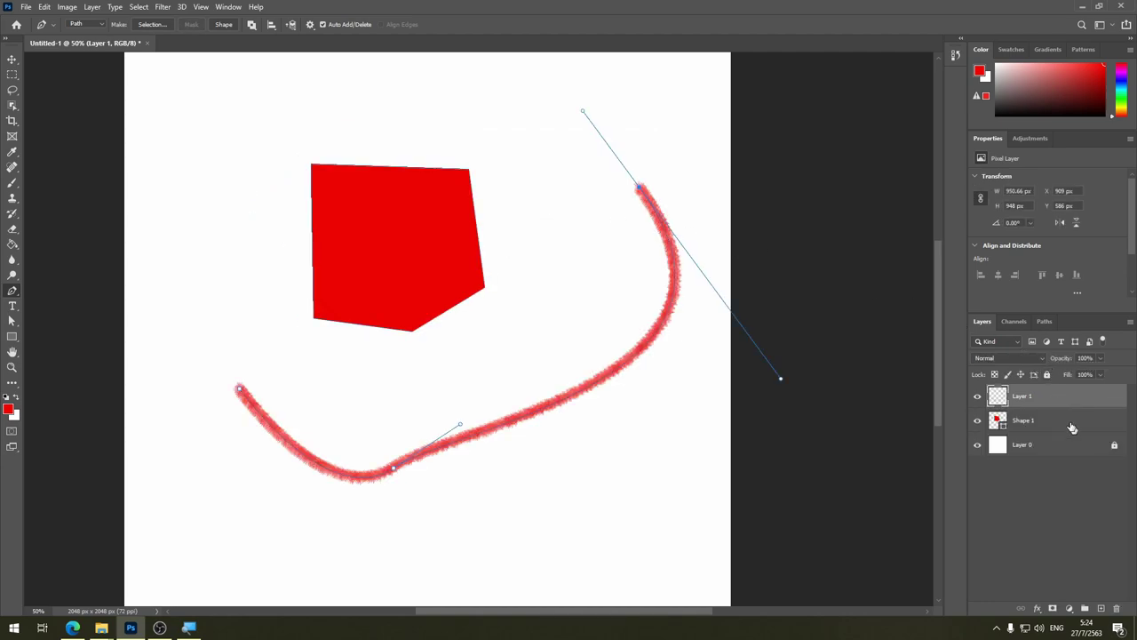
Step: Delete the Layer 1 and Shape 1 practice layers
shift+click(1075, 420)
click(1117, 608)
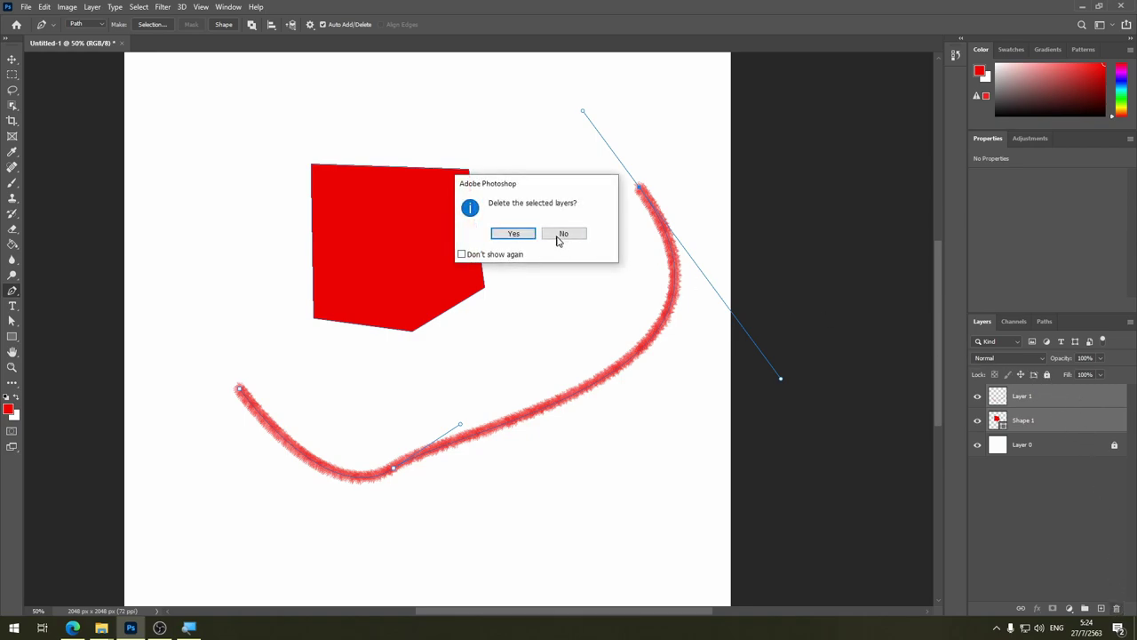
click(512, 233)
Step: Delete the leftover Work Path and return to the Layers list
click(1045, 322)
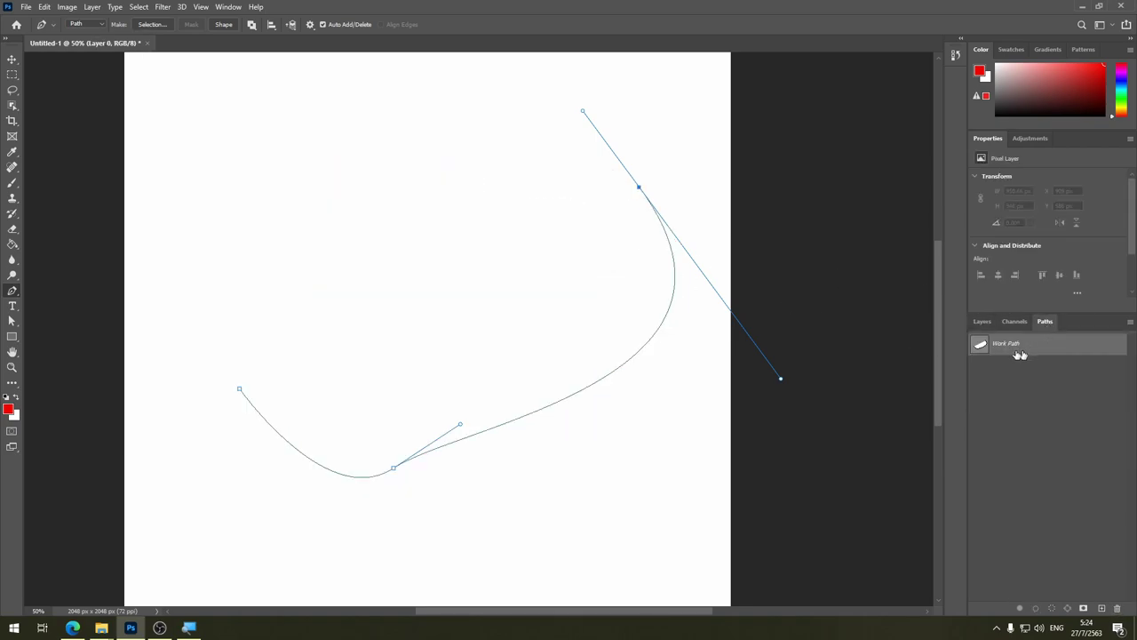
click(1117, 608)
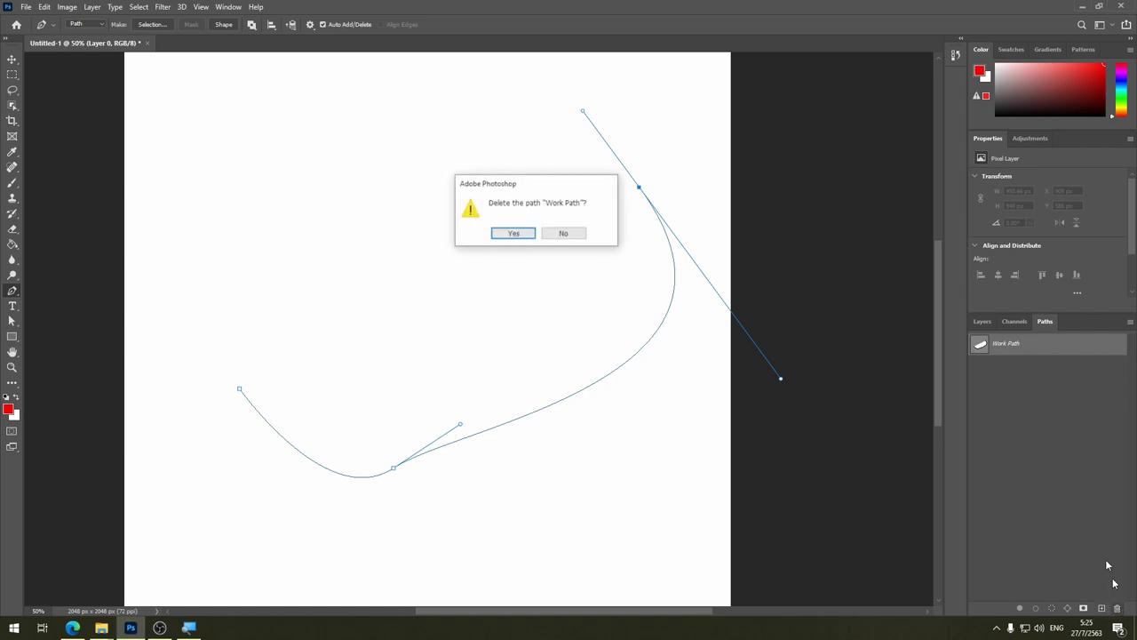
click(514, 234)
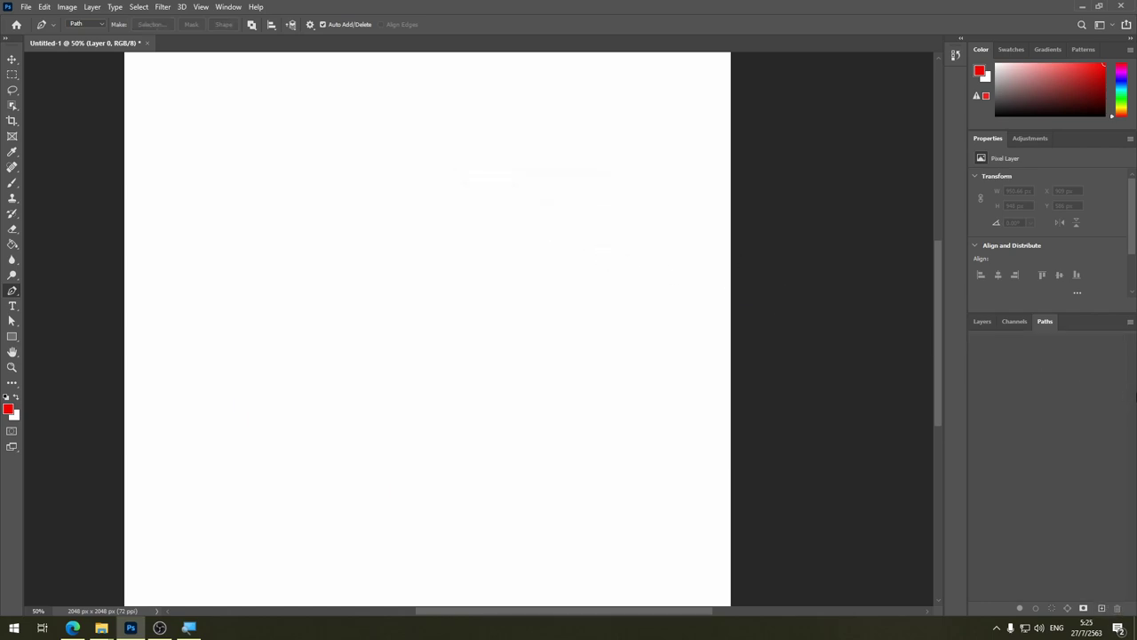
click(981, 322)
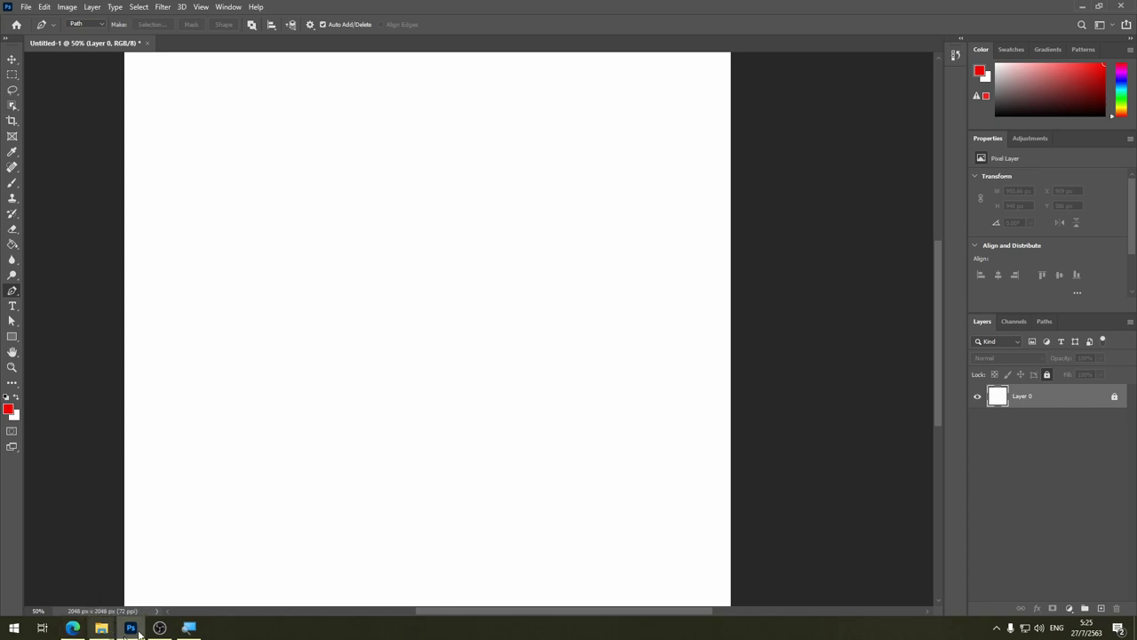
Step: Add a blank layer and drag the cassette JPG from the Source folder onto the canvas
click(12, 59)
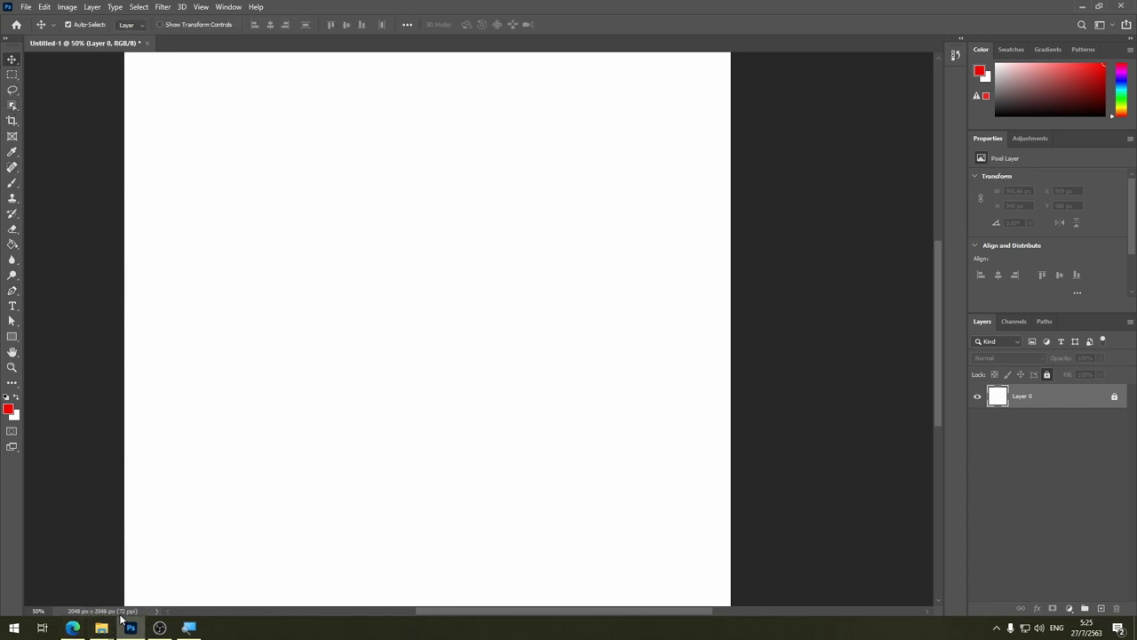
mouse_move(101, 628)
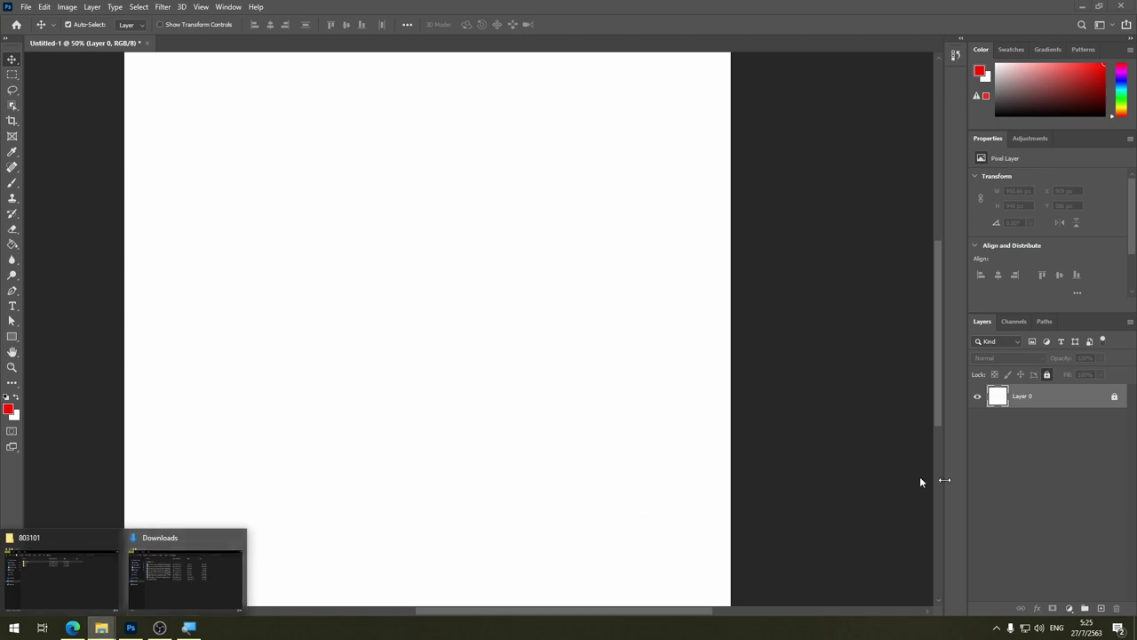
click(1101, 608)
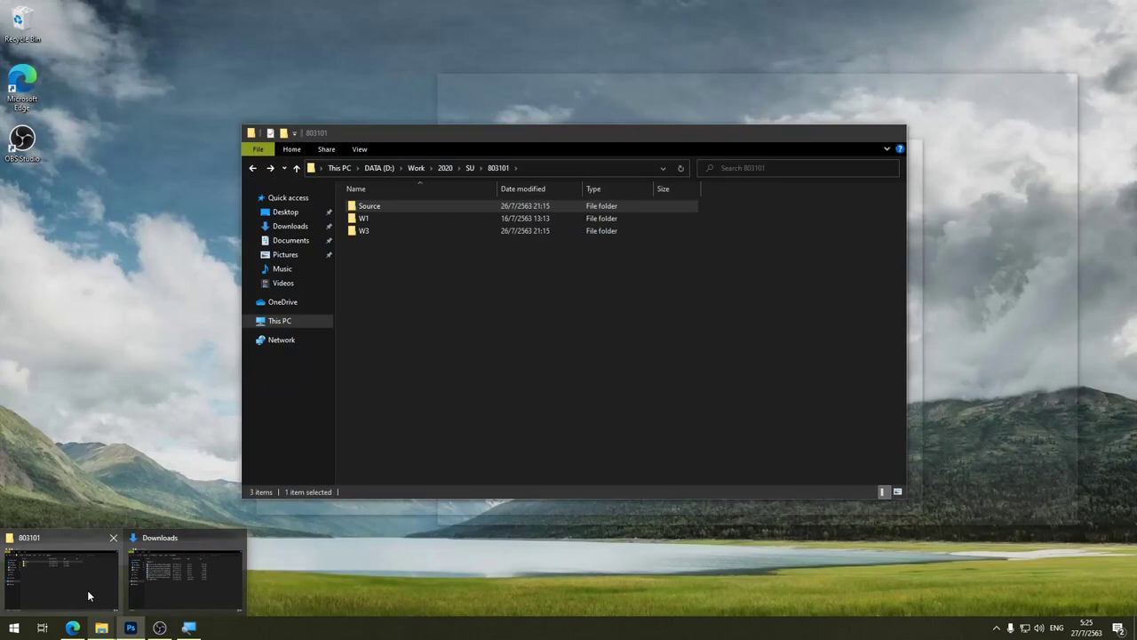
click(87, 590)
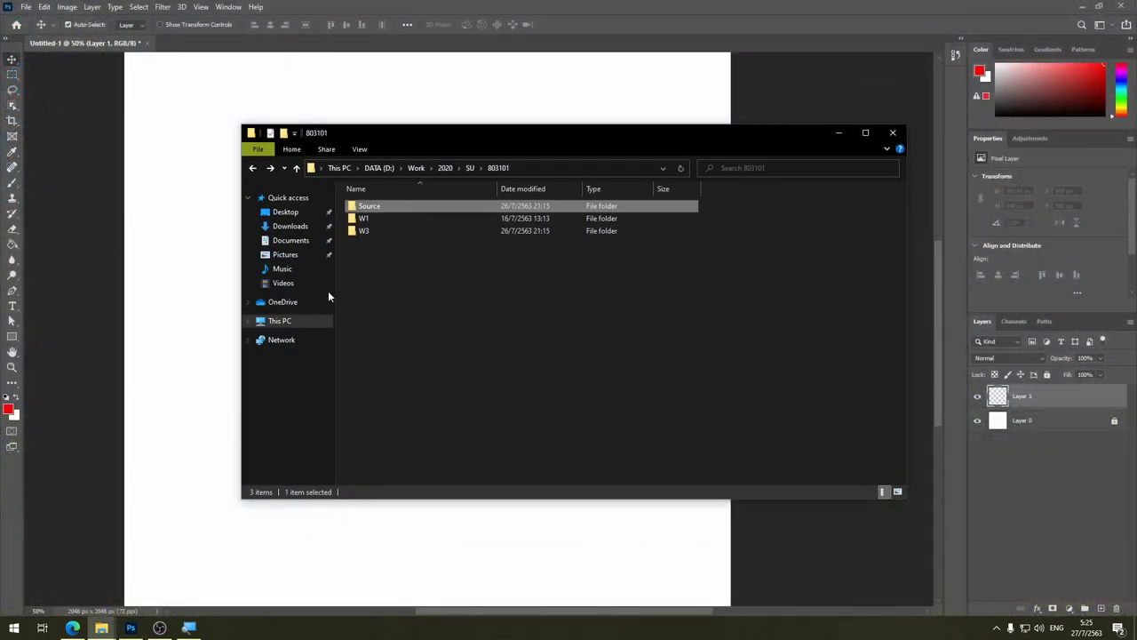
double_click(379, 205)
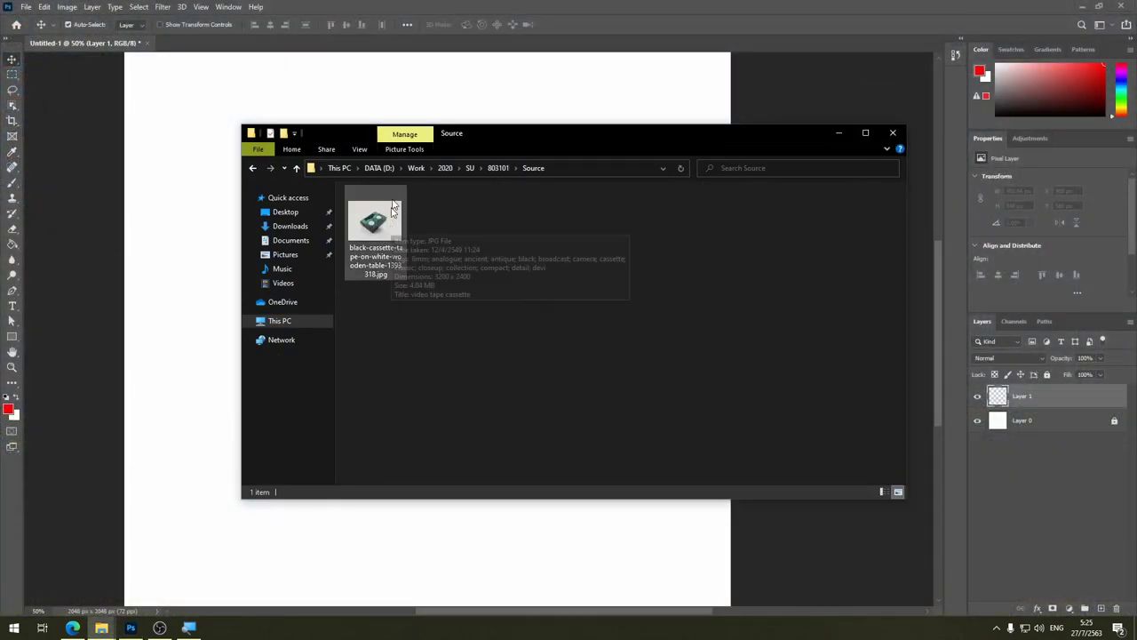
drag(484, 133, 611, 183)
drag(515, 269, 282, 302)
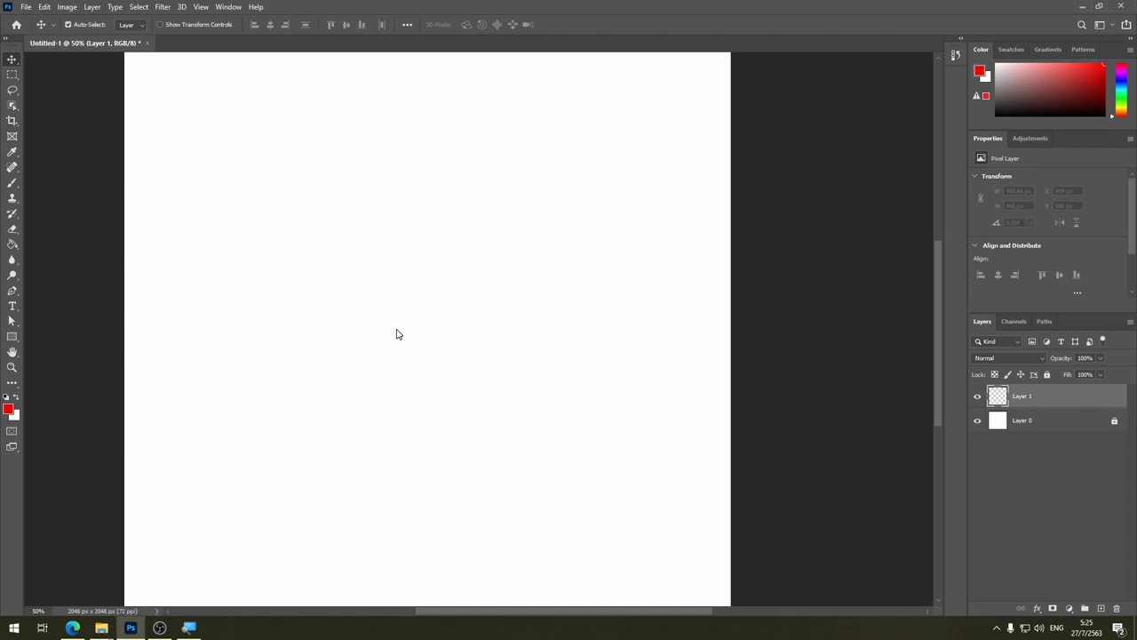
Step: Commit the placed cassette photo and show the rulers
scroll(399, 325, down, 1)
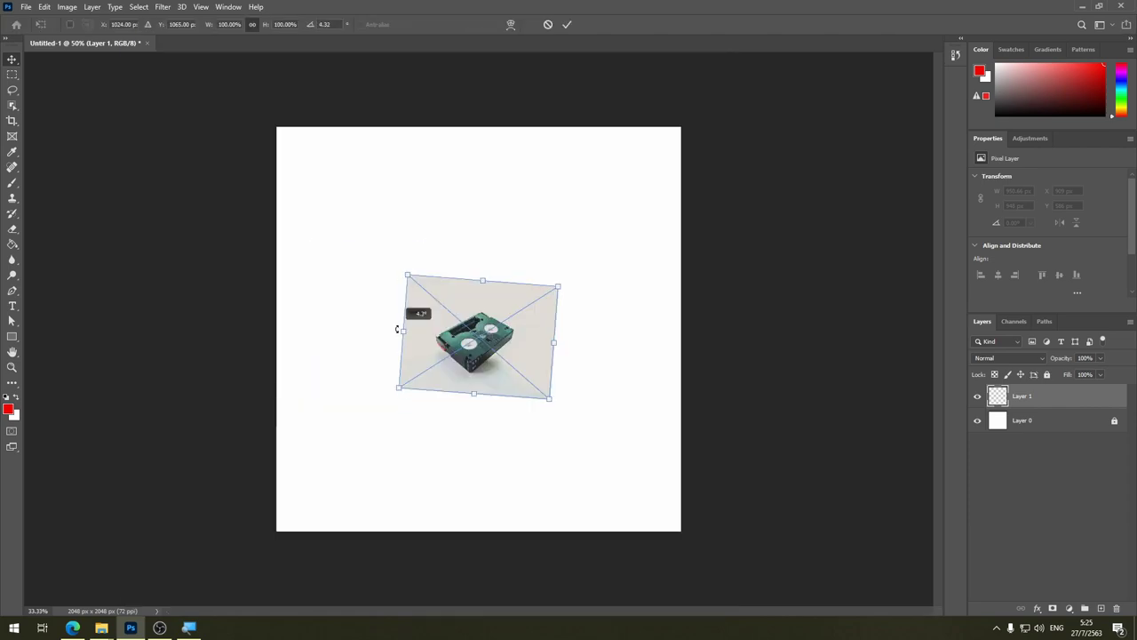
scroll(399, 326, down, 1)
key(Return)
scroll(475, 329, down, 1)
scroll(476, 329, up, 1)
scroll(476, 329, up, 1)
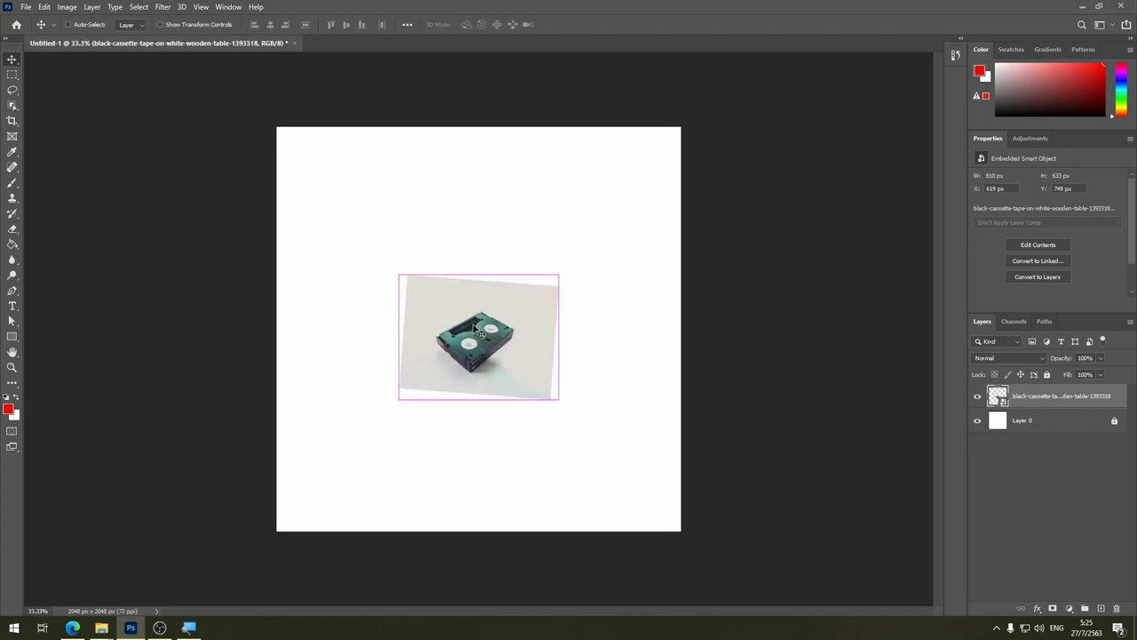
scroll(476, 329, up, 1)
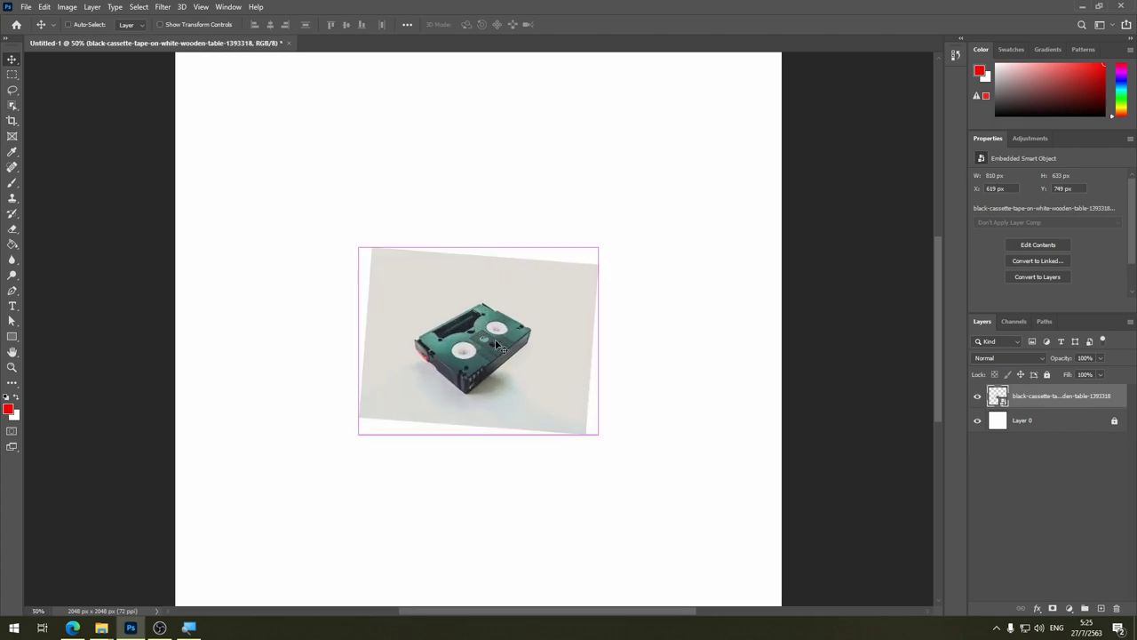
key(ctrl+r)
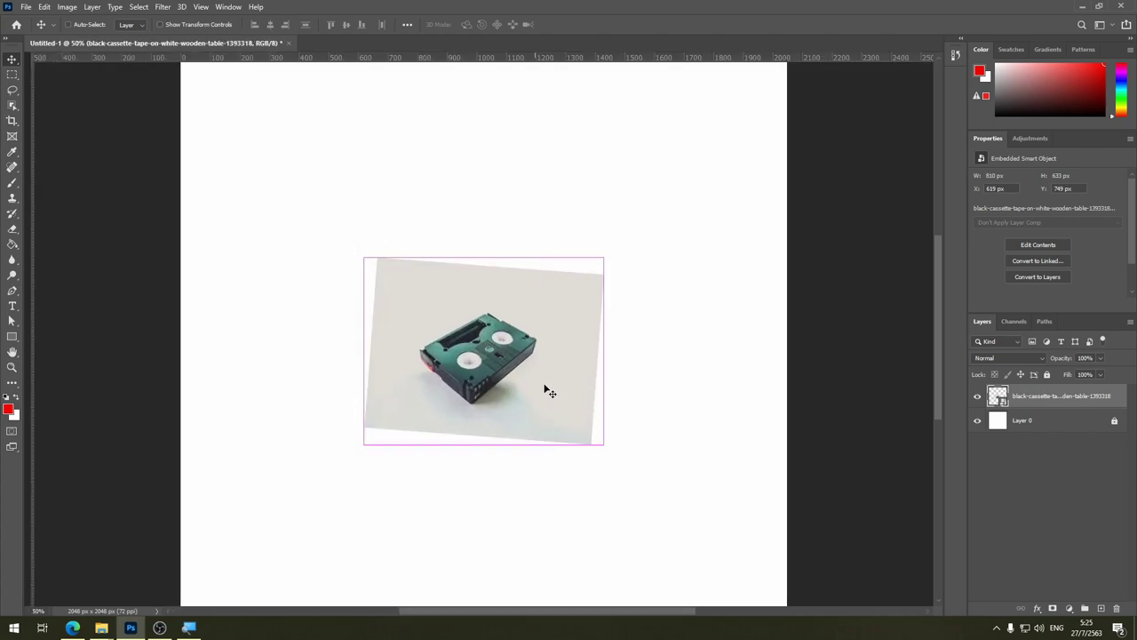
Step: Rotate the photo about -2.86° and scale it to about 151%, then commit
key(ctrl+t)
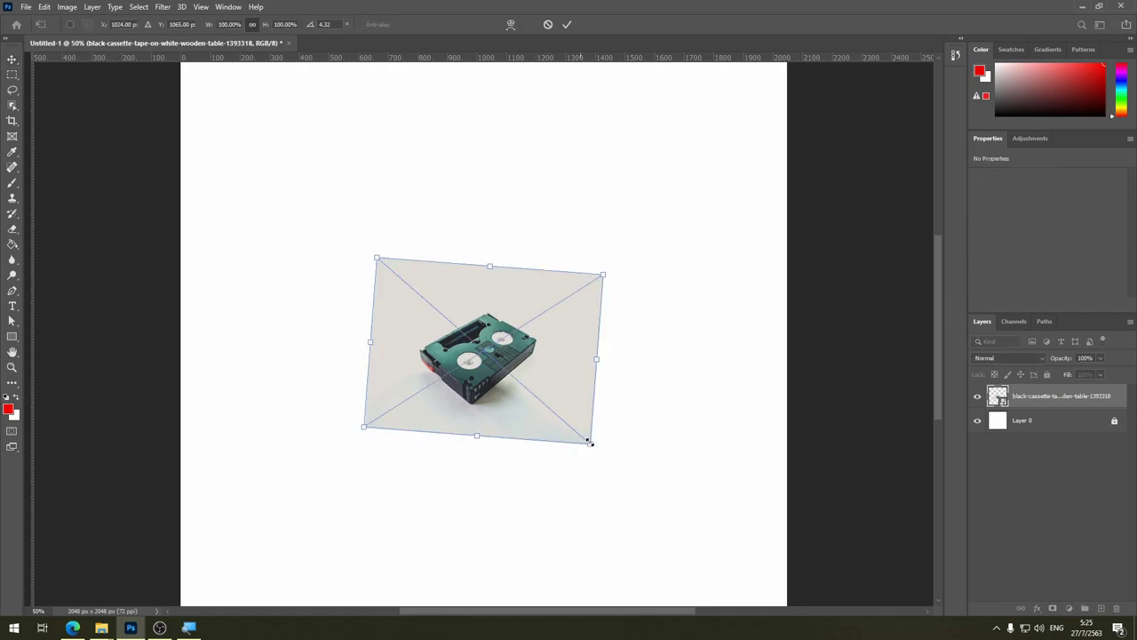
mouse_move(594, 457)
mouse_down()
mouse_move(604, 441)
mouse_move(561, 483)
mouse_move(573, 456)
mouse_move(698, 542)
mouse_up()
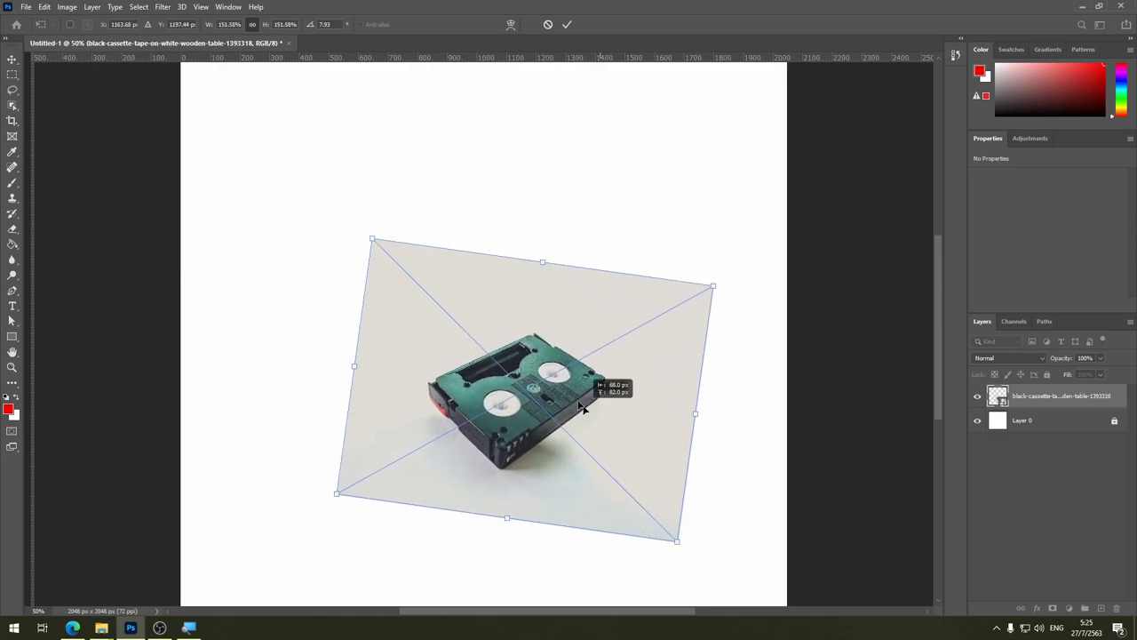
drag(613, 445, 559, 378)
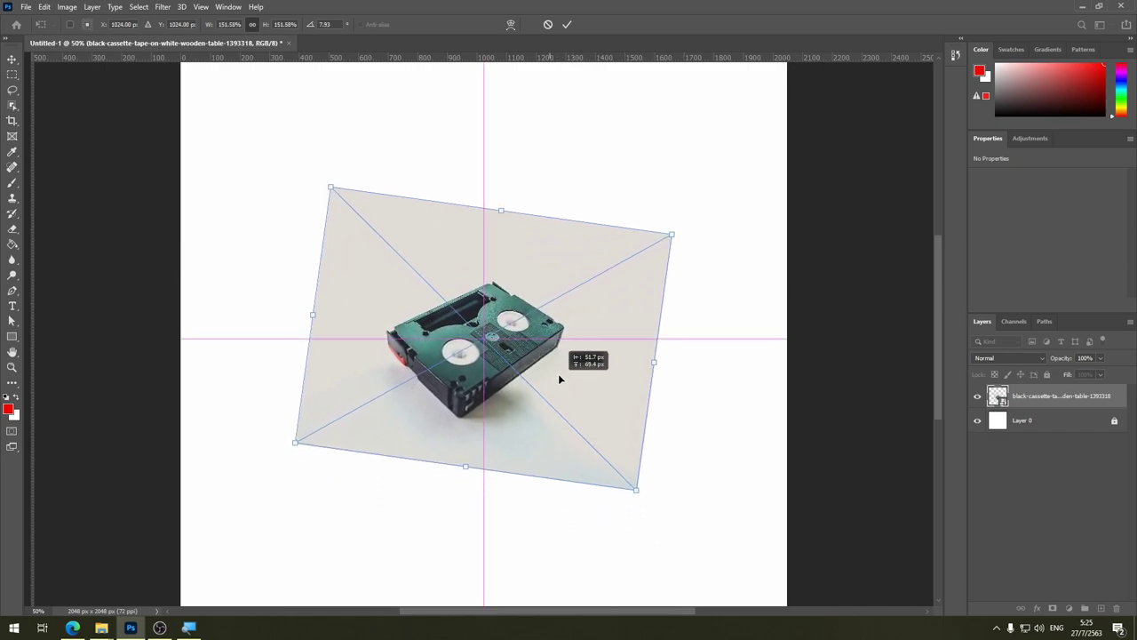
key(Return)
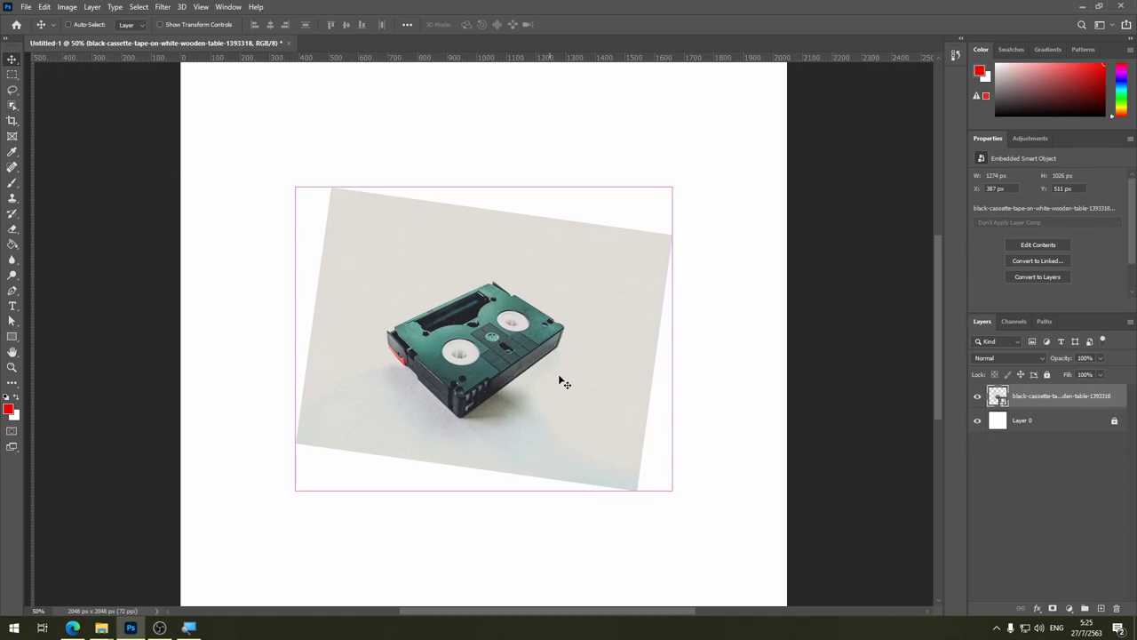
key(ctrl+plus)
key(ctrl+plus)
key(ctrl+plus)
key(ctrl+minus)
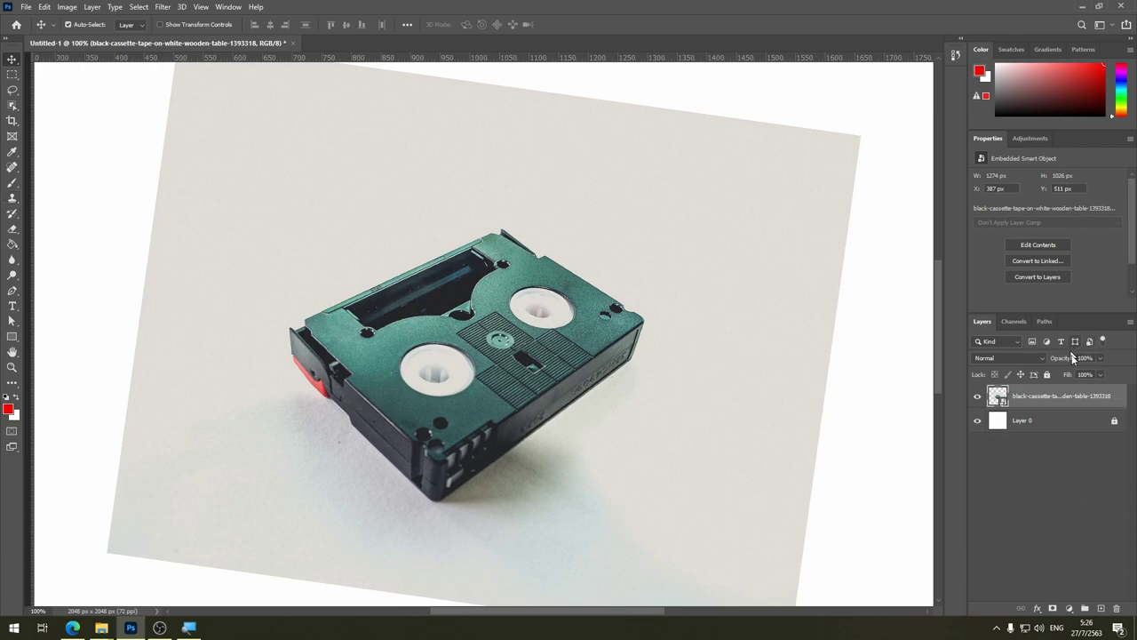
Step: Lock the cassette photo layer and add a new empty layer above it
click(1047, 375)
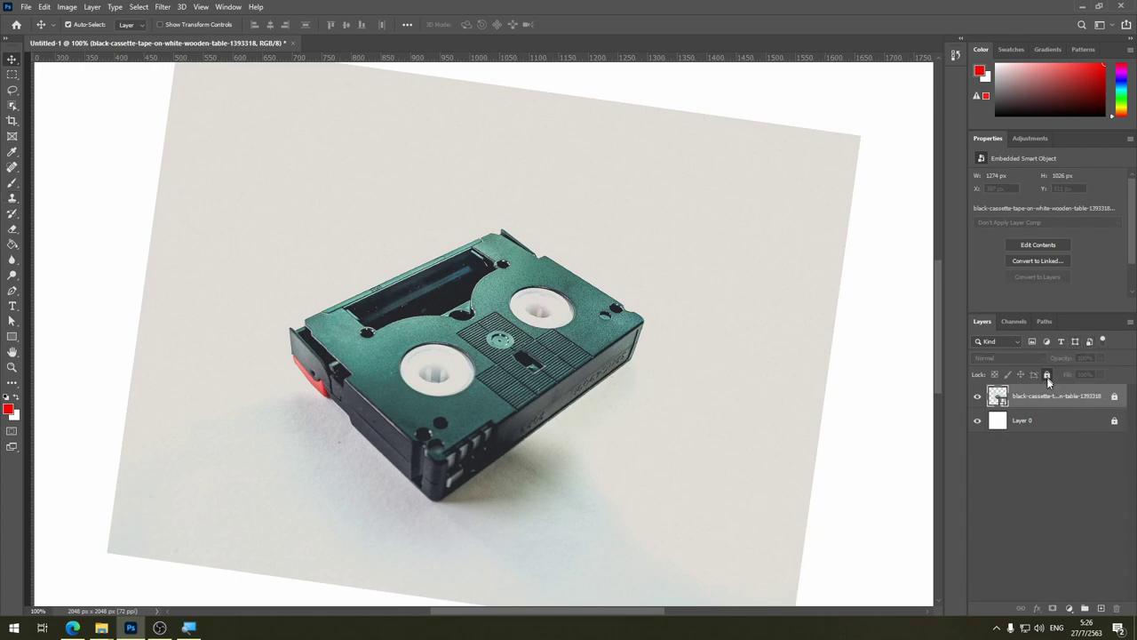
click(1102, 609)
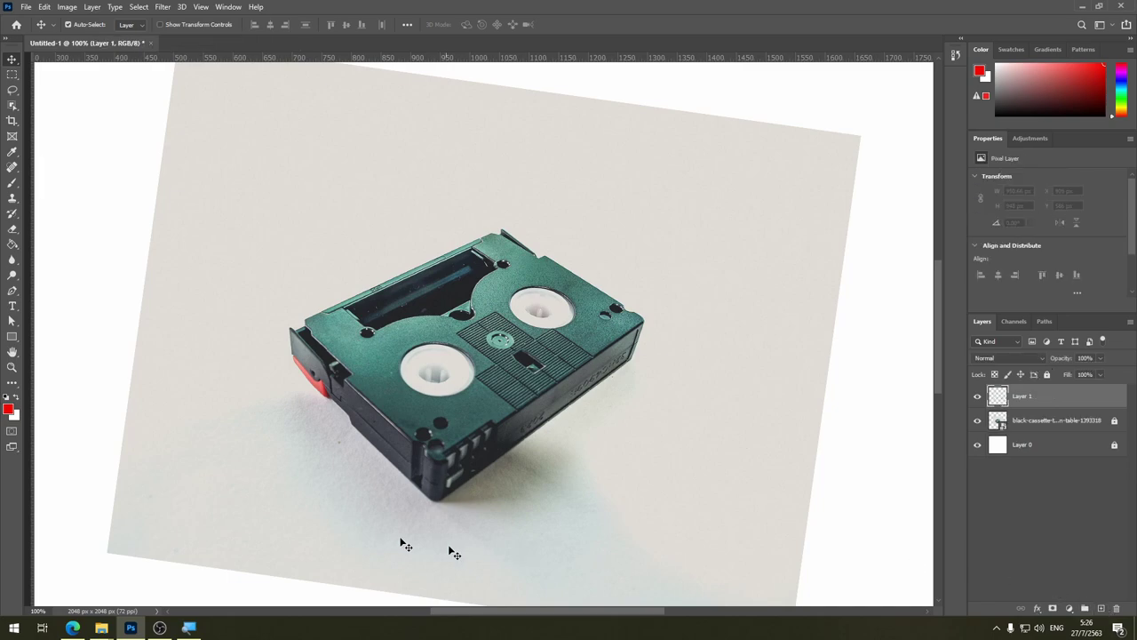
click(12, 290)
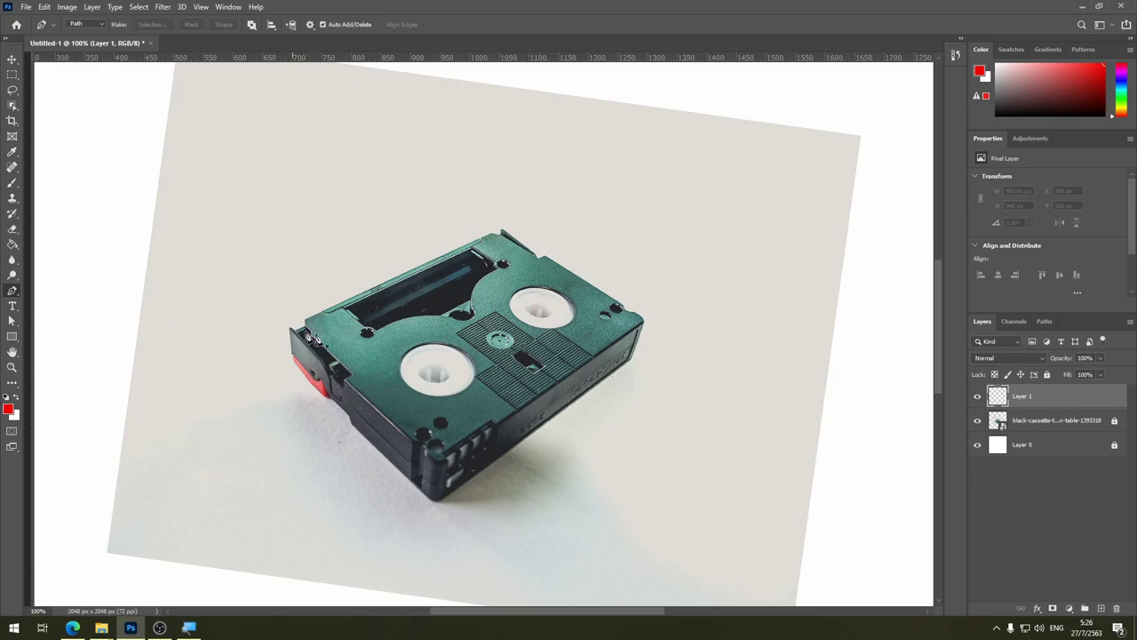
Step: Place the first path anchors at the left end piece's top corner, zoomed to 500%
scroll(444, 340, up, 3)
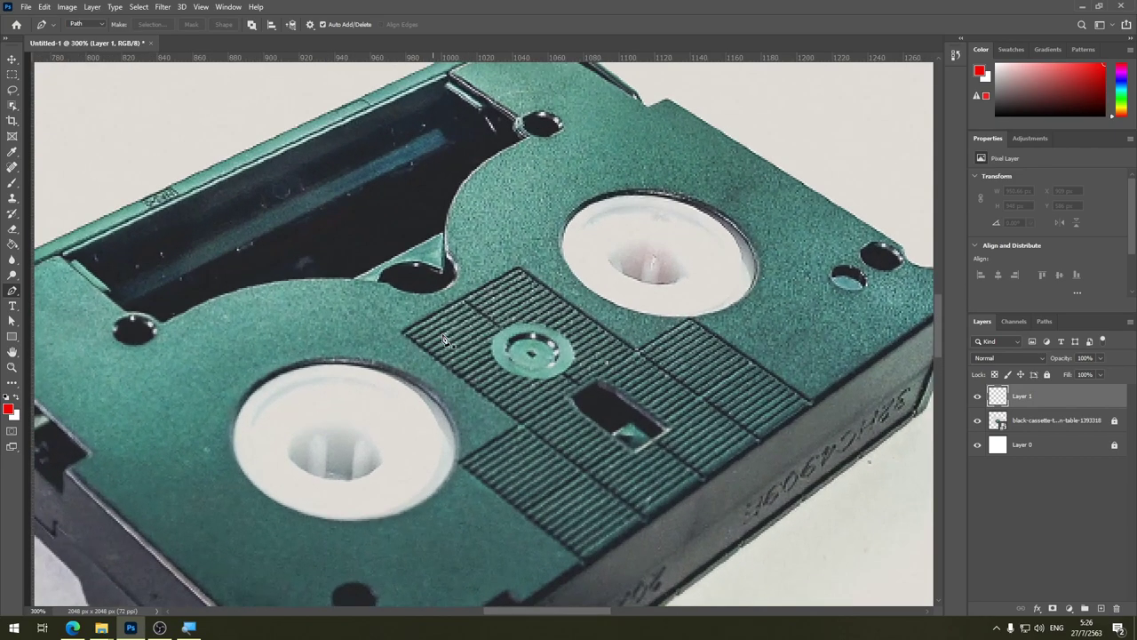
drag(299, 335, 565, 361)
scroll(495, 406, up, 2)
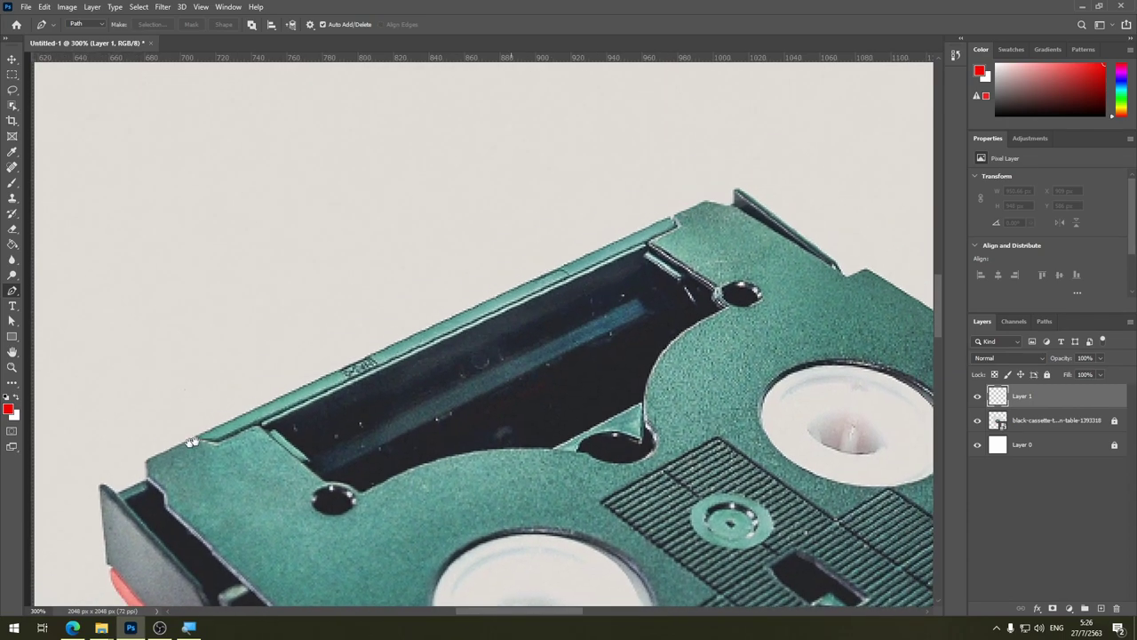
scroll(293, 381, left, 2)
scroll(328, 388, left, 1)
scroll(328, 388, down, 1)
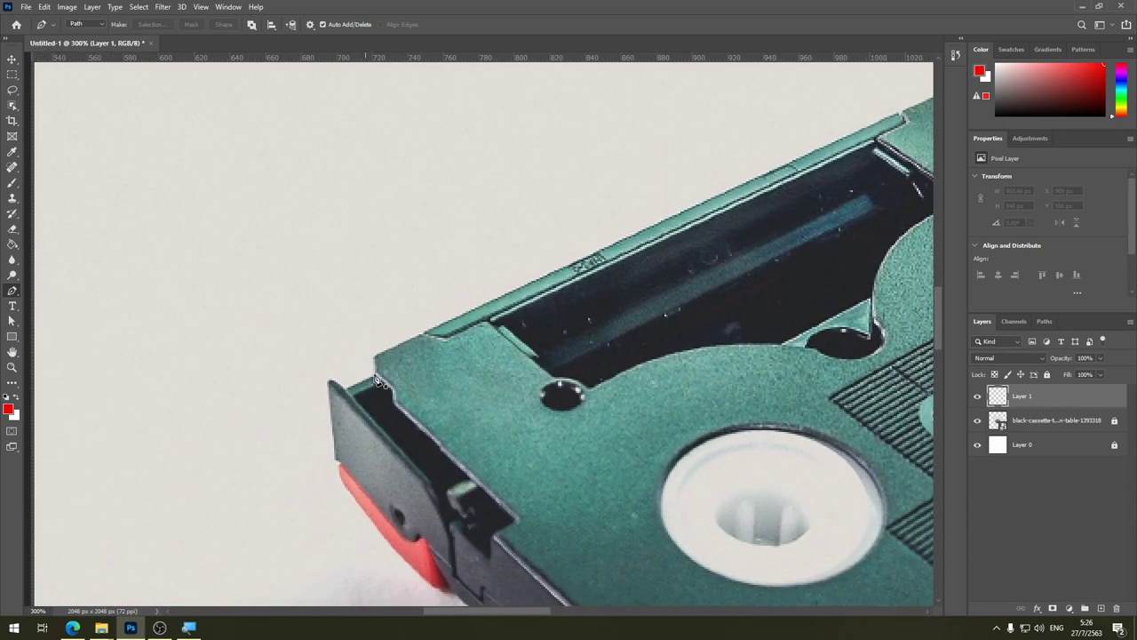
click(374, 373)
click(346, 396)
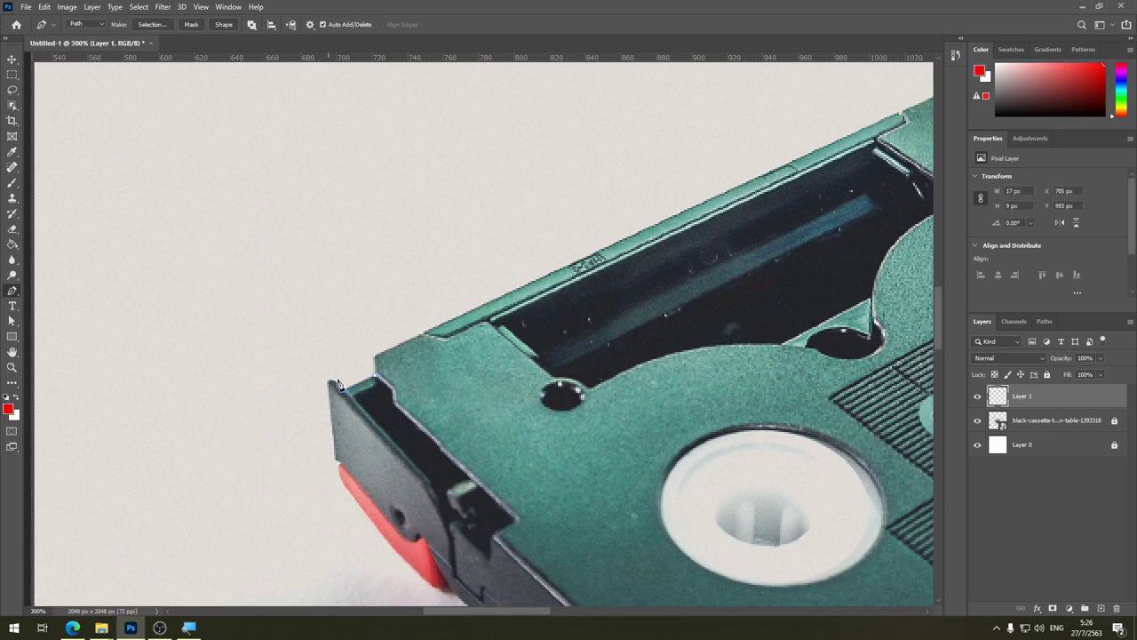
key(ctrl+plus)
key(ctrl+plus)
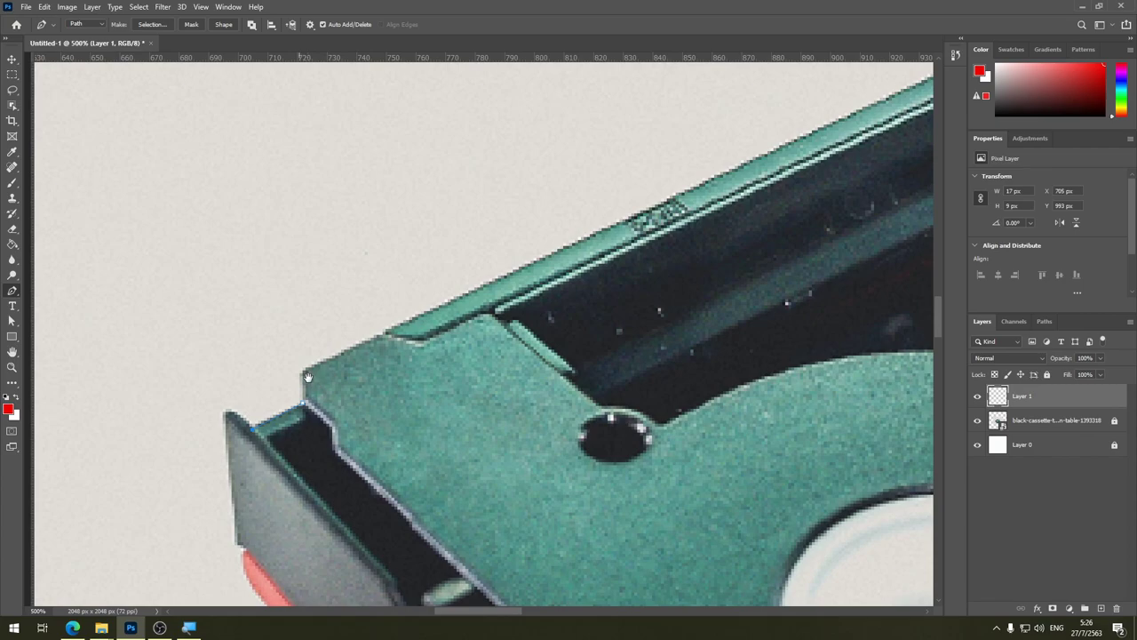
drag(307, 377, 435, 320)
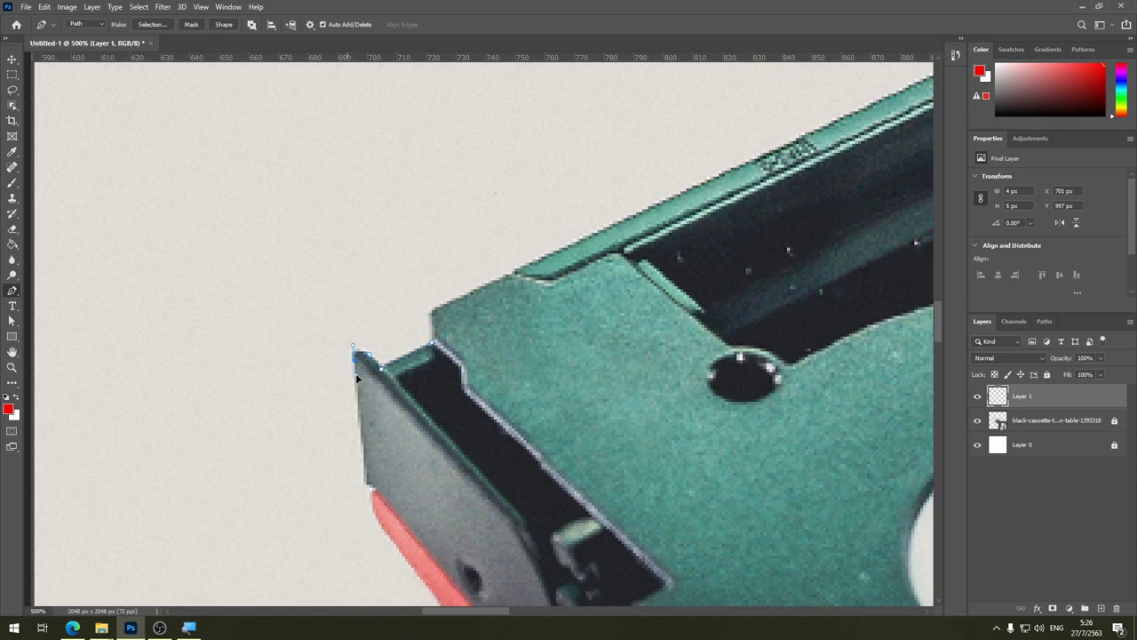
Step: Trace the end piece's top corner and outer edge with curved anchors
click(356, 373)
click(356, 379)
click(359, 381)
key(ctrl+z)
drag(356, 368, 354, 383)
click(367, 484)
drag(404, 487, 377, 385)
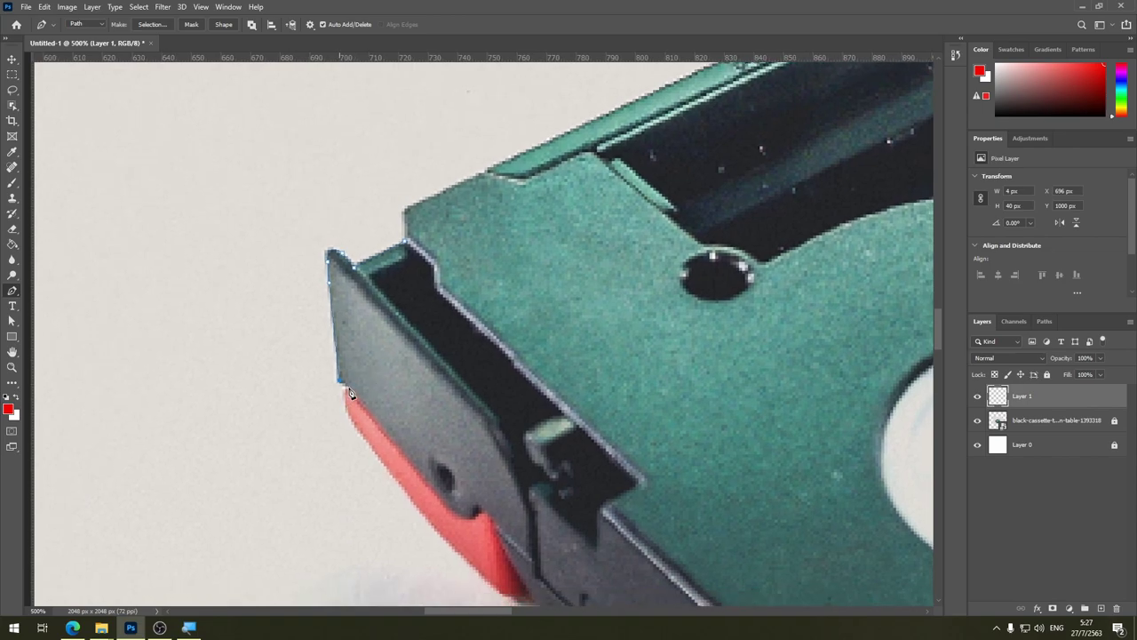
Step: Finish the outline along the red tab, close it, and make it a red Shape 1 layer
click(395, 478)
click(396, 481)
key(ctrl+z)
drag(392, 471, 374, 403)
drag(367, 388, 375, 301)
click(377, 303)
click(408, 250)
click(223, 24)
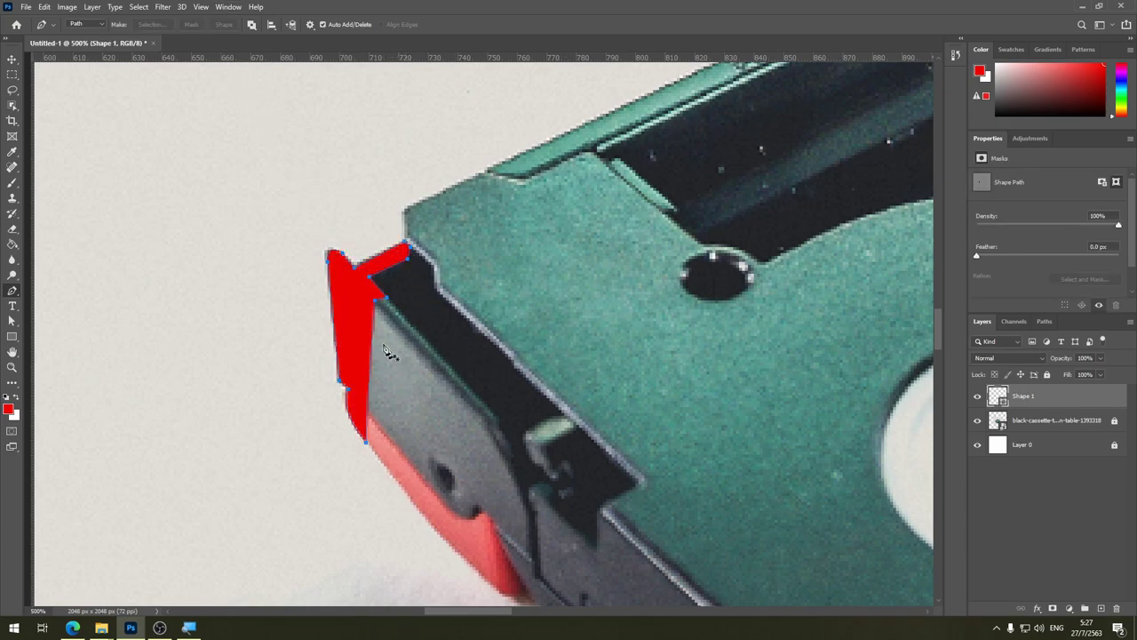
Step: Fit the whole image in view and recentre the cassette
click(14, 61)
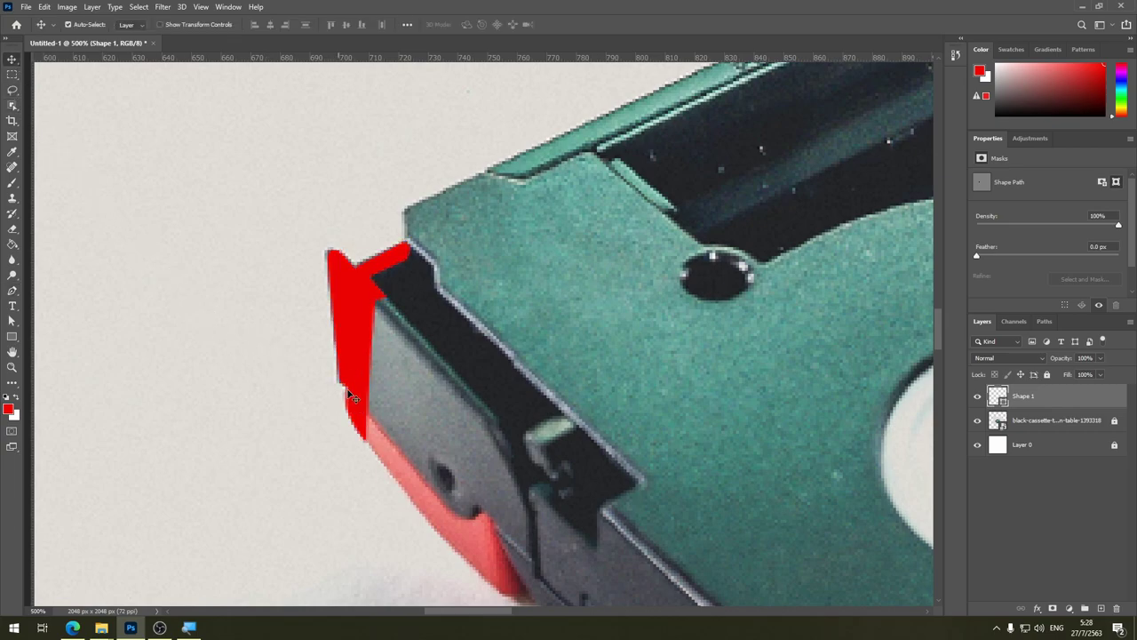
key(ctrl+1)
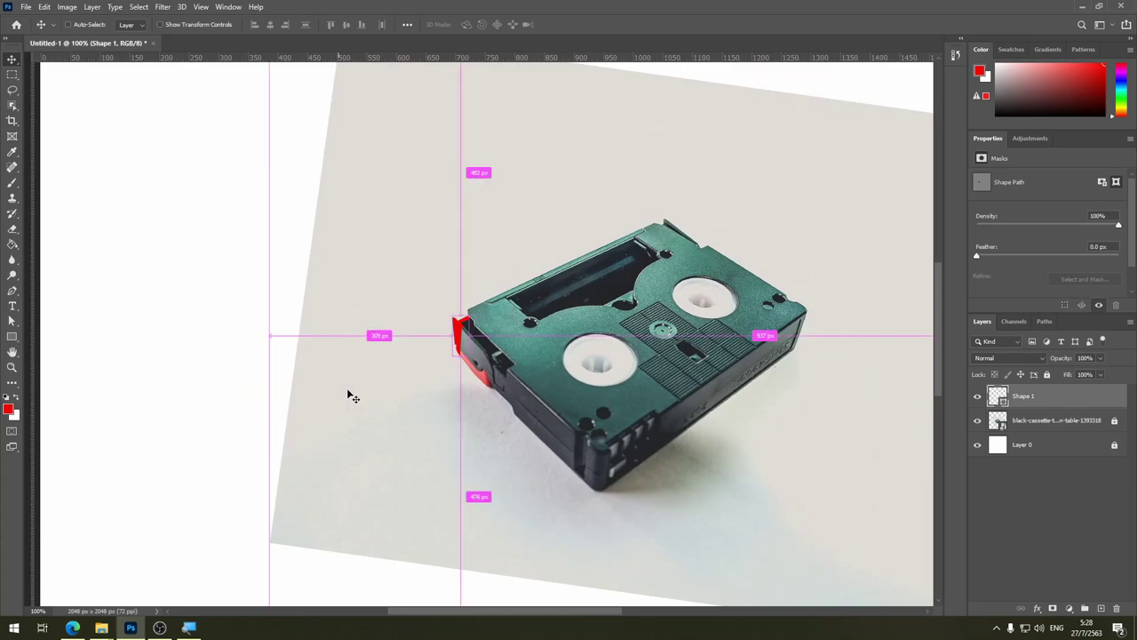
mouse_move(555, 375)
mouse_down()
mouse_move(196, 344)
mouse_move(236, 322)
mouse_up()
drag(292, 198, 271, 240)
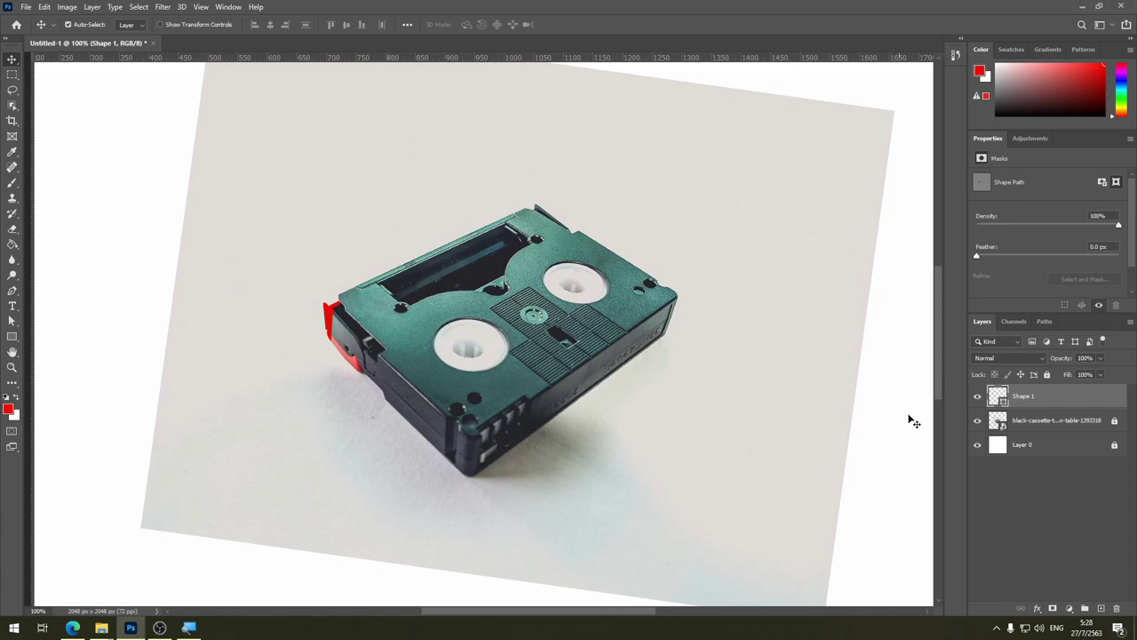
key(ctrl)
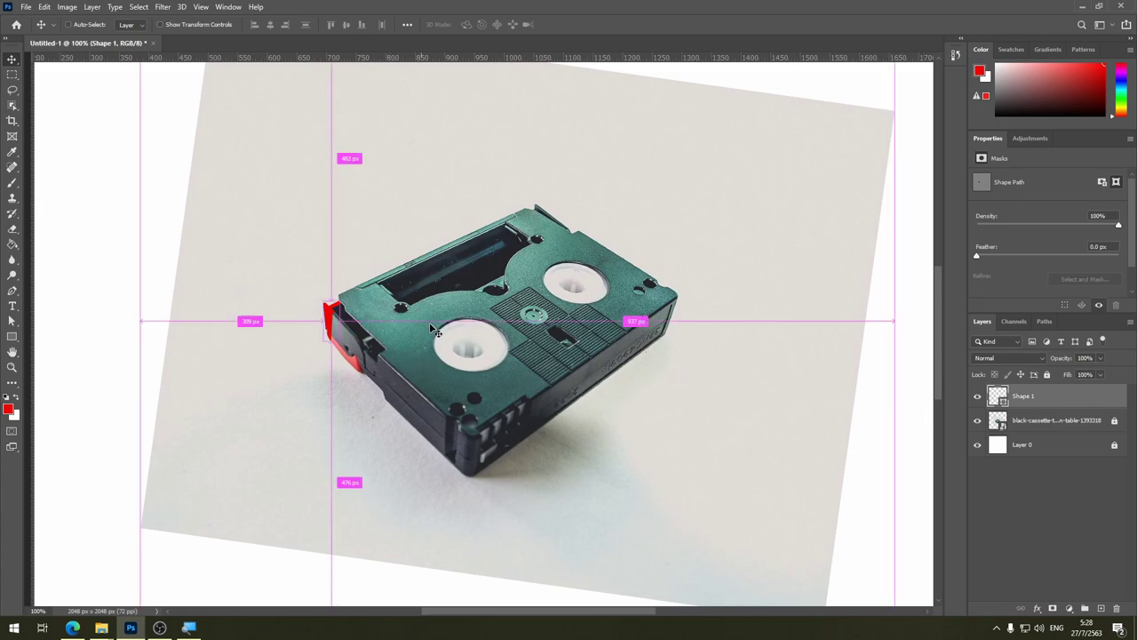
key(t)
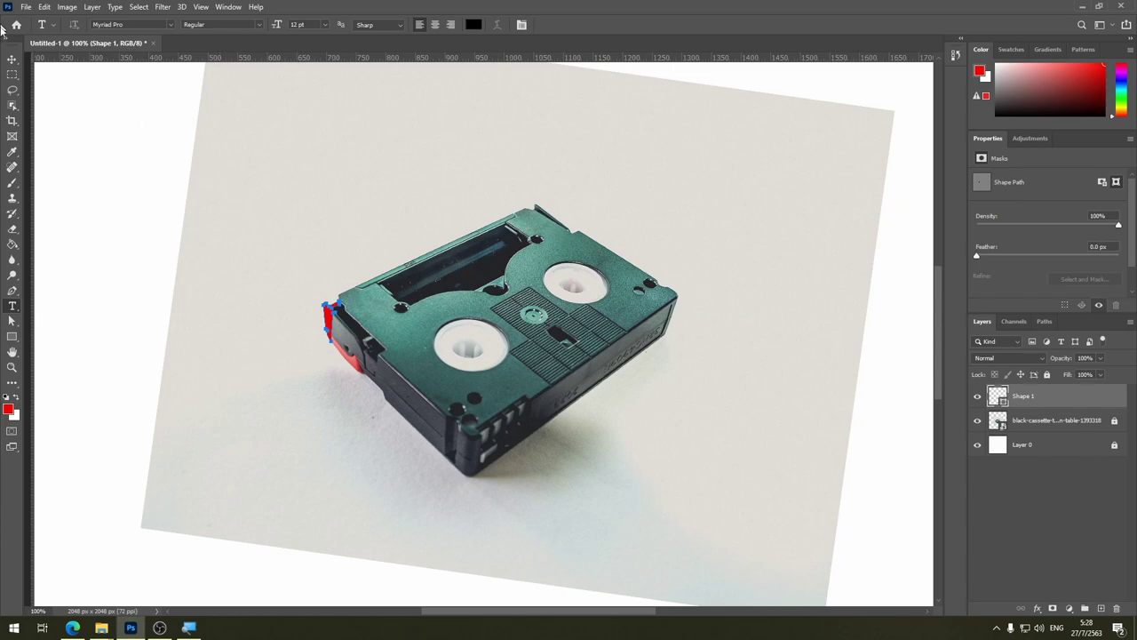
click(11, 60)
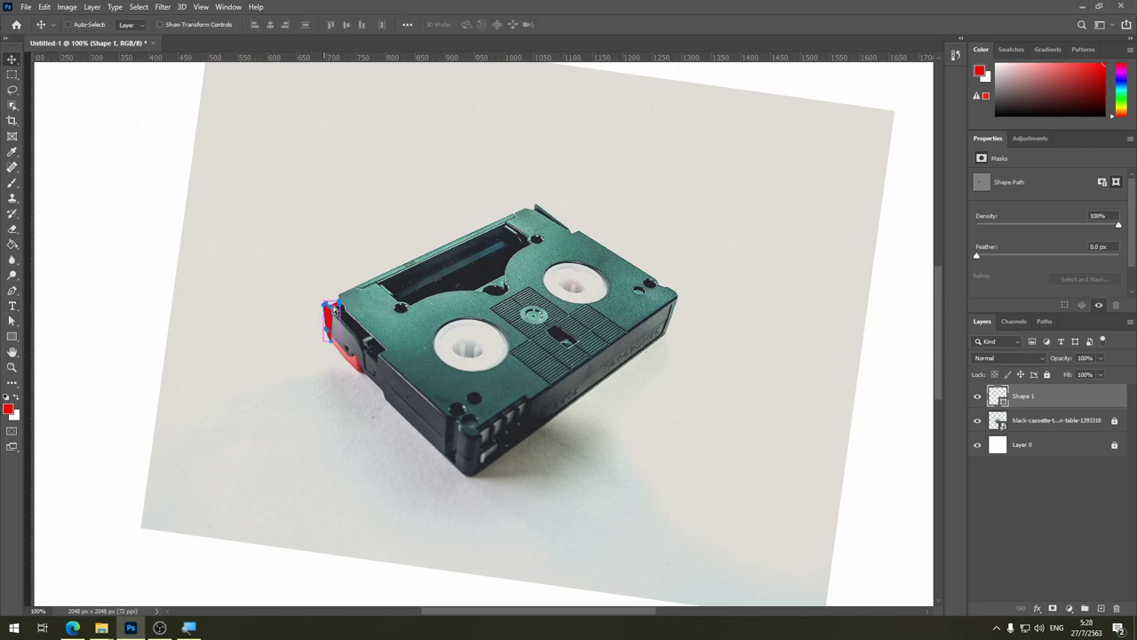
Step: Scale Shape 1 to about 602%, move it left onto the background, and start a path above the cassette
key(ctrl+t)
drag(339, 298, 509, 131)
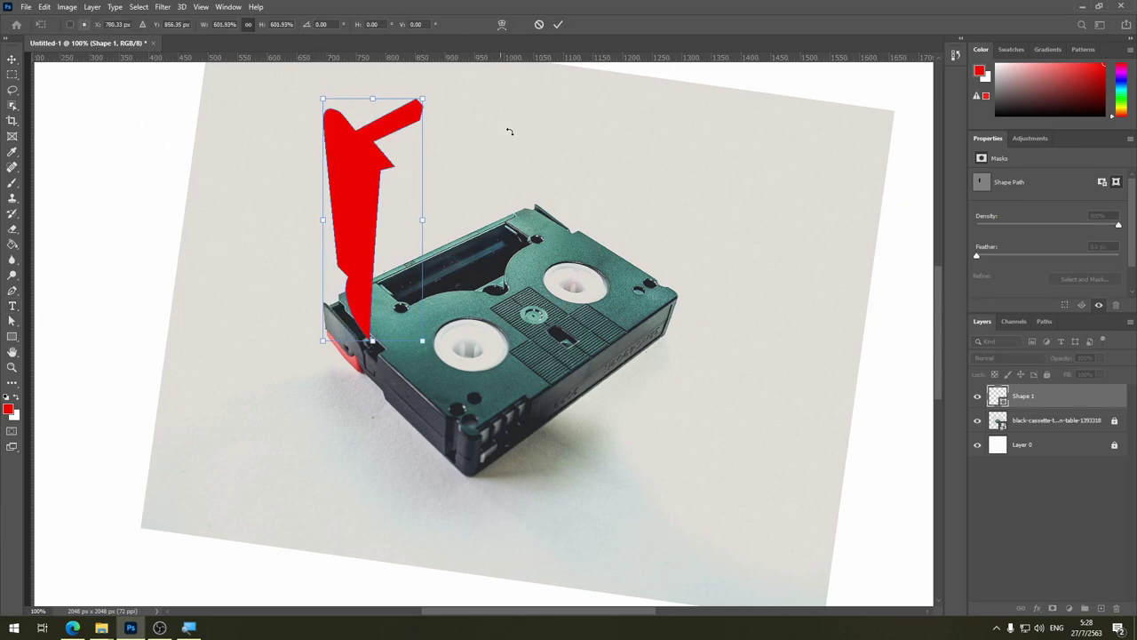
key(Return)
drag(355, 177, 269, 167)
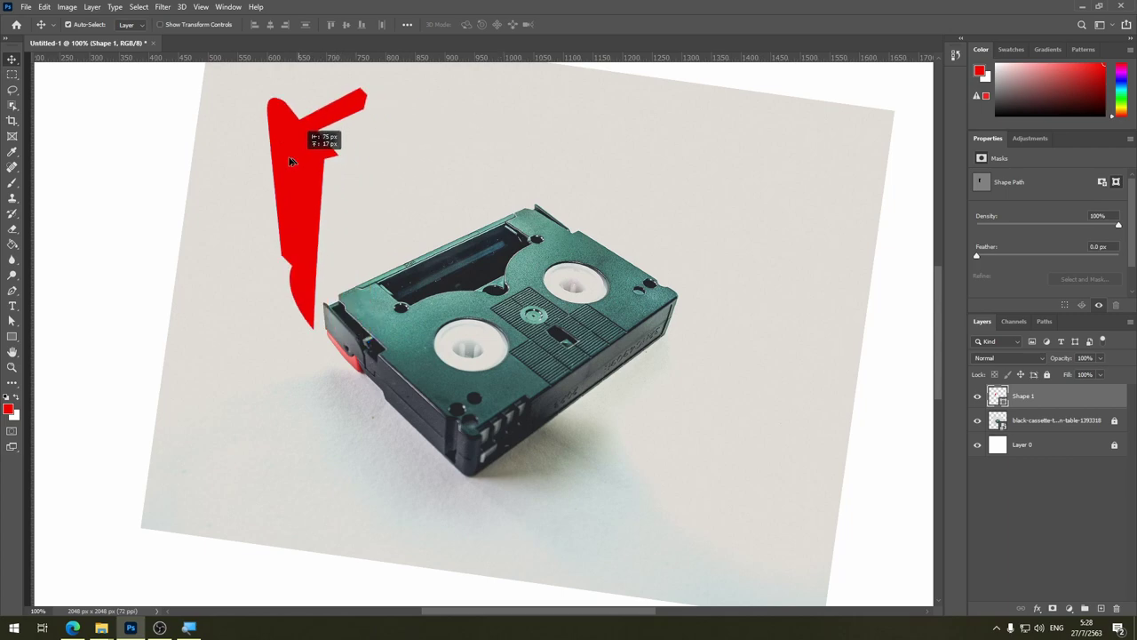
click(325, 171)
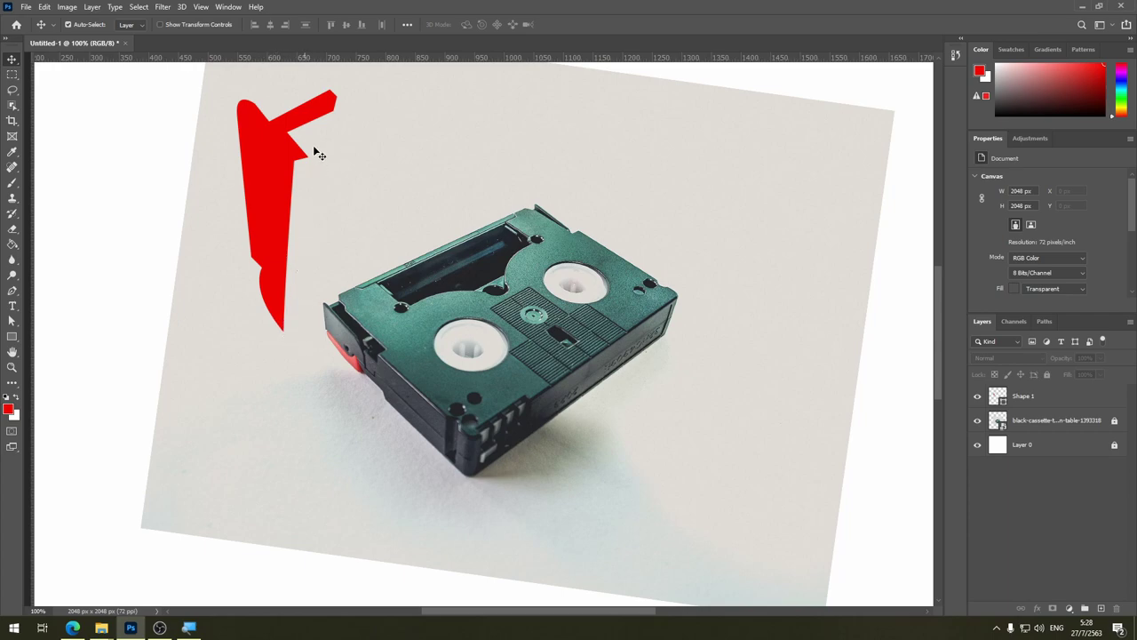
click(12, 290)
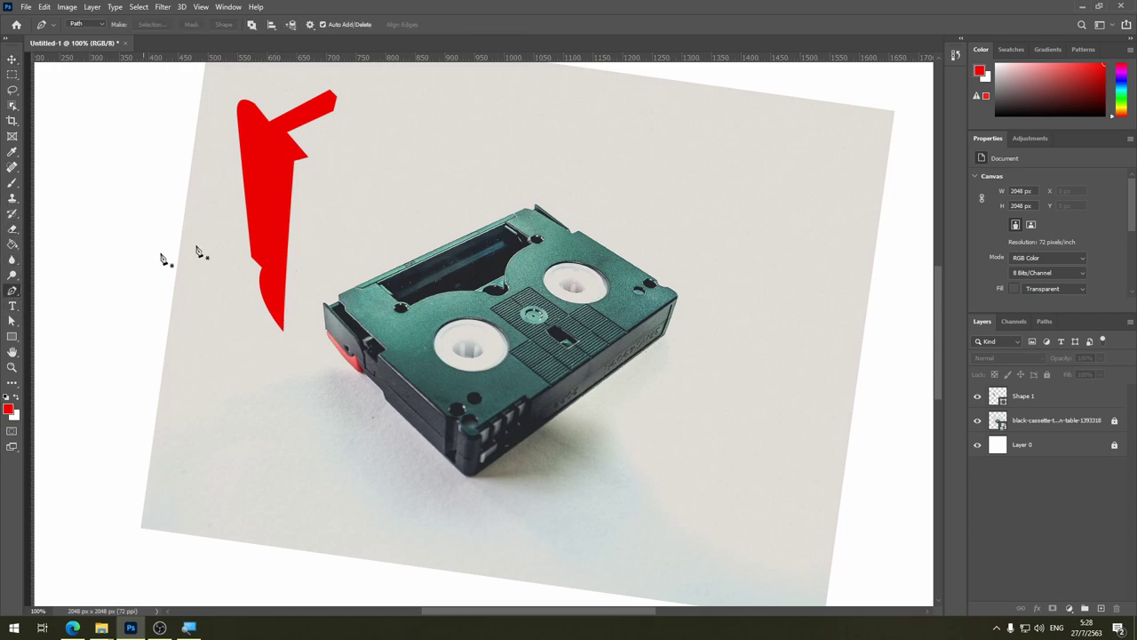
click(431, 87)
Step: Draw and close a curved trial path above the cassette
drag(431, 191, 455, 238)
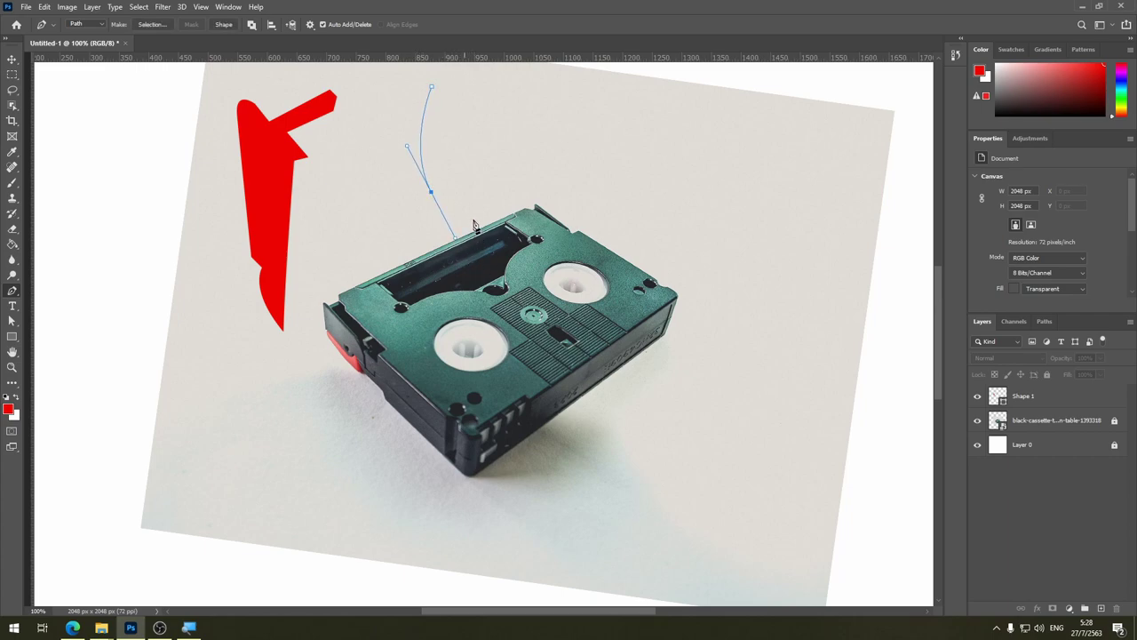
click(563, 184)
key(ctrl+z)
drag(456, 240, 480, 194)
click(604, 184)
click(653, 127)
drag(653, 124, 622, 89)
drag(623, 89, 610, 106)
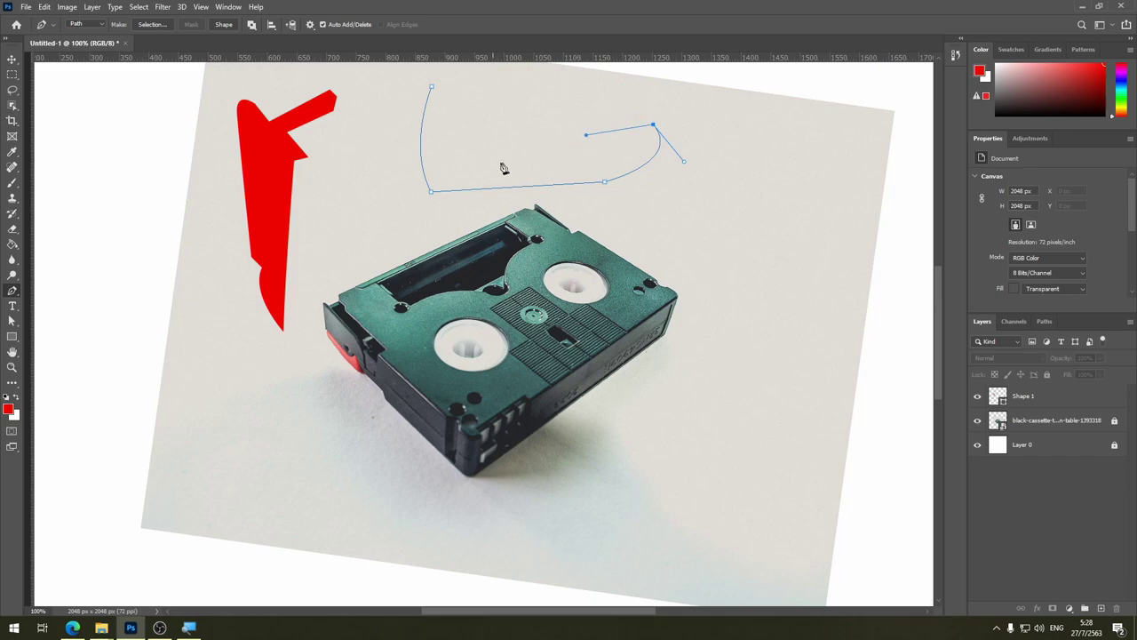
click(467, 154)
drag(479, 175, 487, 122)
drag(432, 87, 393, 159)
Step: Undo the trial path and select the Shape 1 layer
key(ctrl+z)
key(ctrl+z)
key(ctrl+z)
key(ctrl+z)
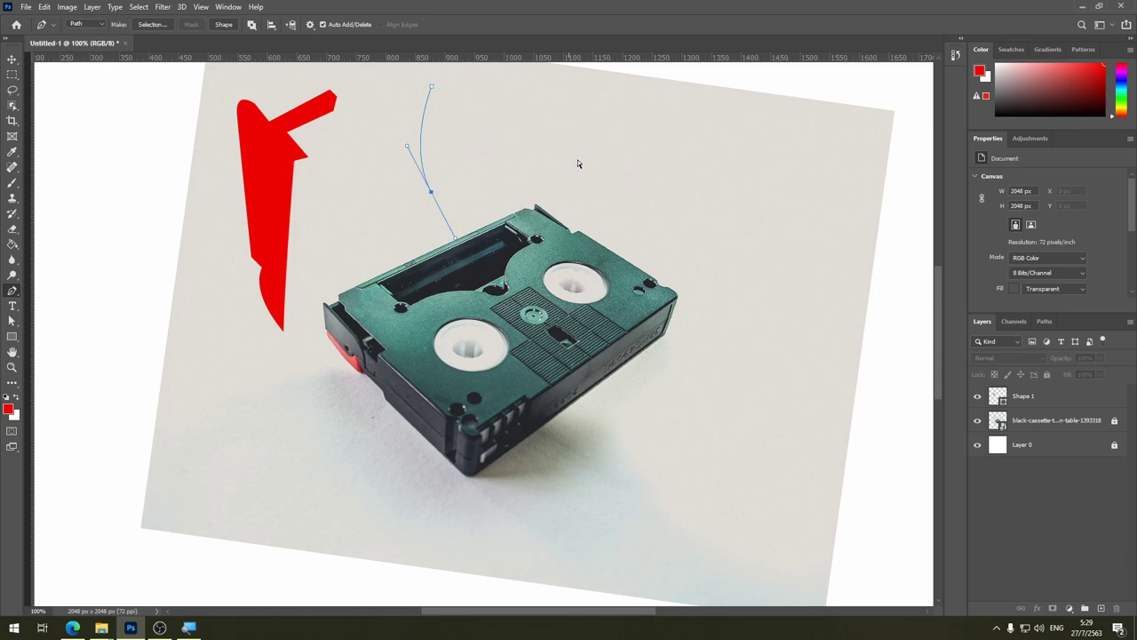
key(ctrl+z)
key(ctrl+z)
click(1055, 401)
Step: Delete Shape 1 and add a new empty layer
click(1117, 607)
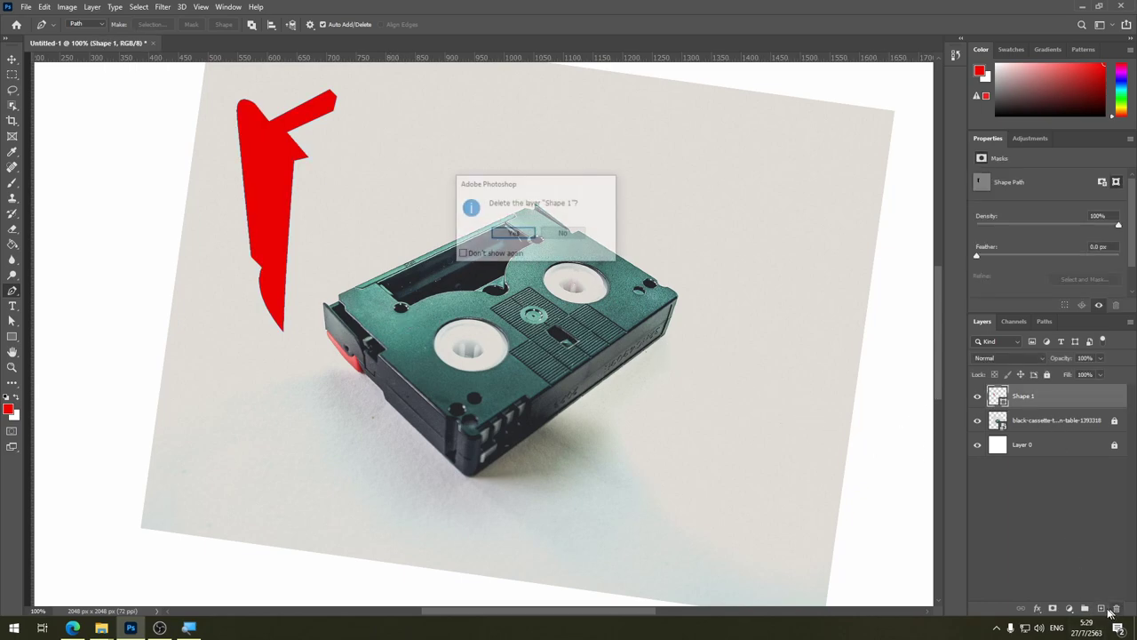
click(513, 233)
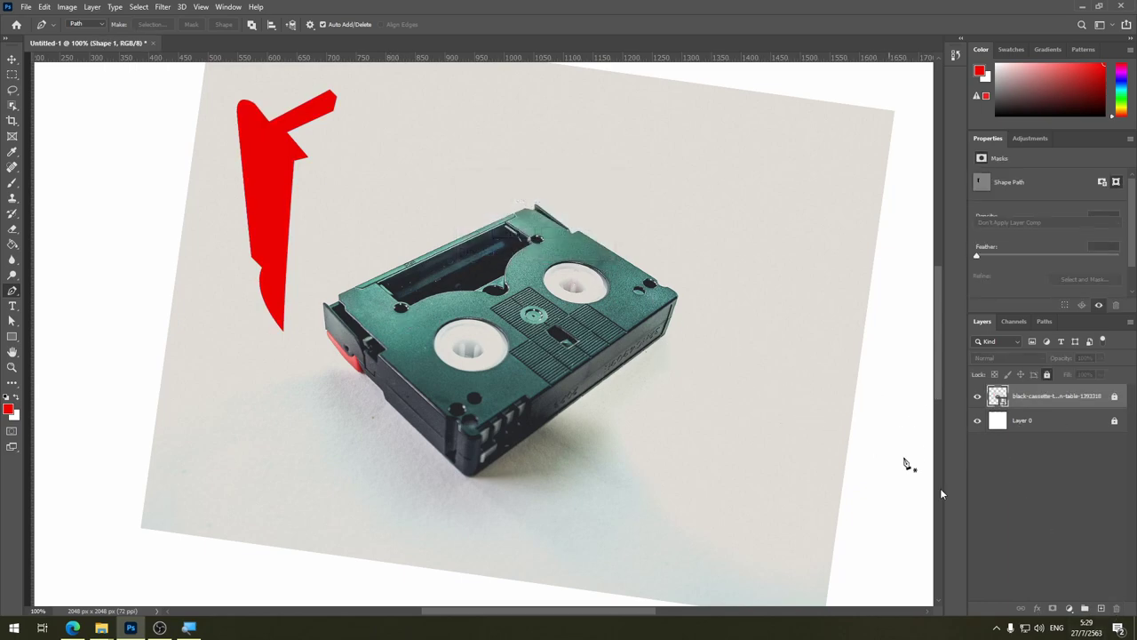
click(1101, 608)
scroll(303, 323, up, 3)
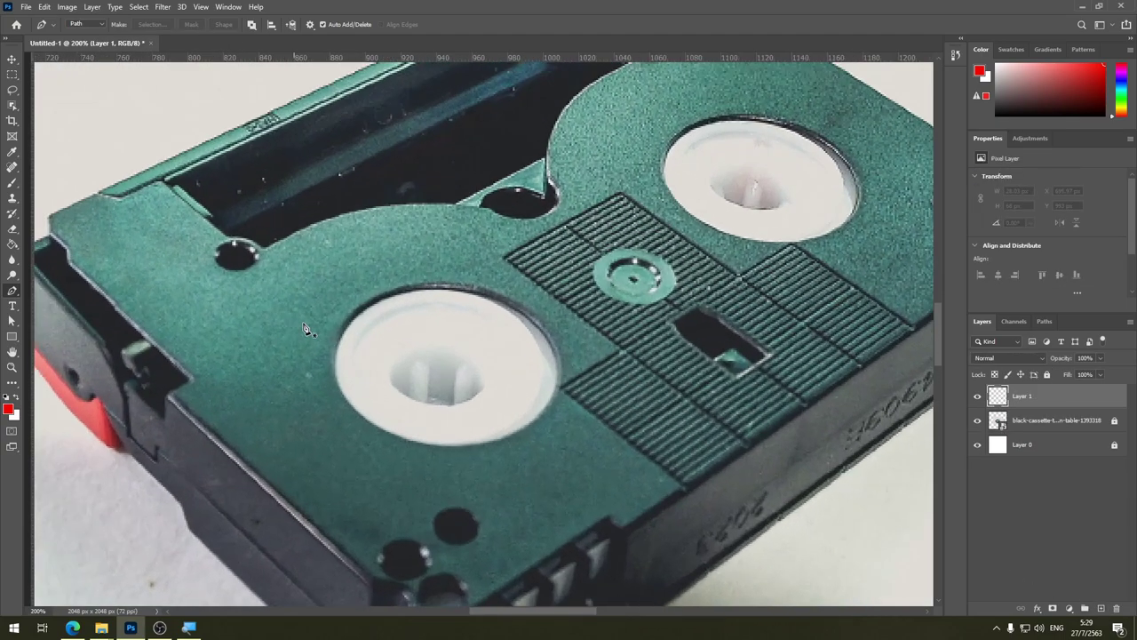
drag(314, 322, 680, 356)
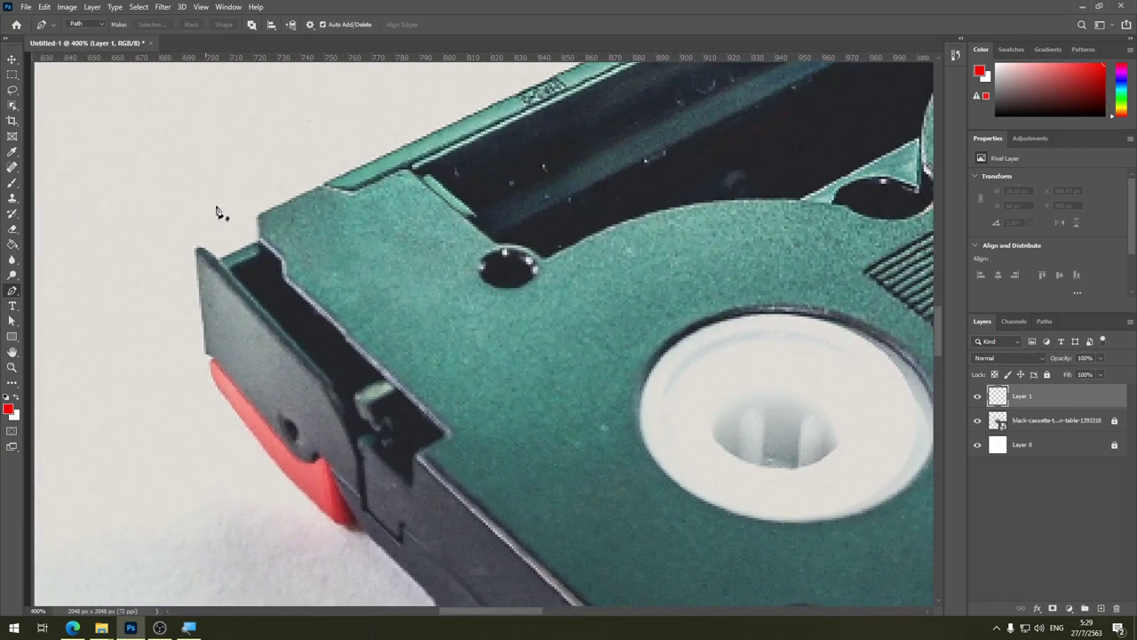
Step: Trace the cassette's outline down the left edge and around the red tab
click(259, 243)
click(210, 257)
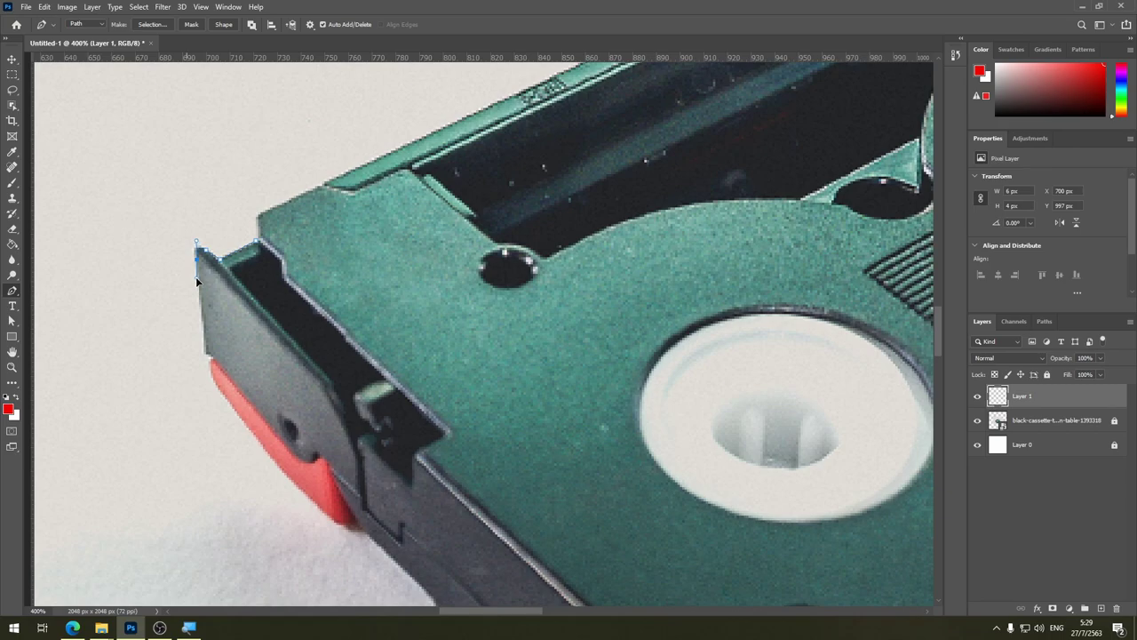
click(196, 275)
click(209, 356)
drag(225, 398, 311, 301)
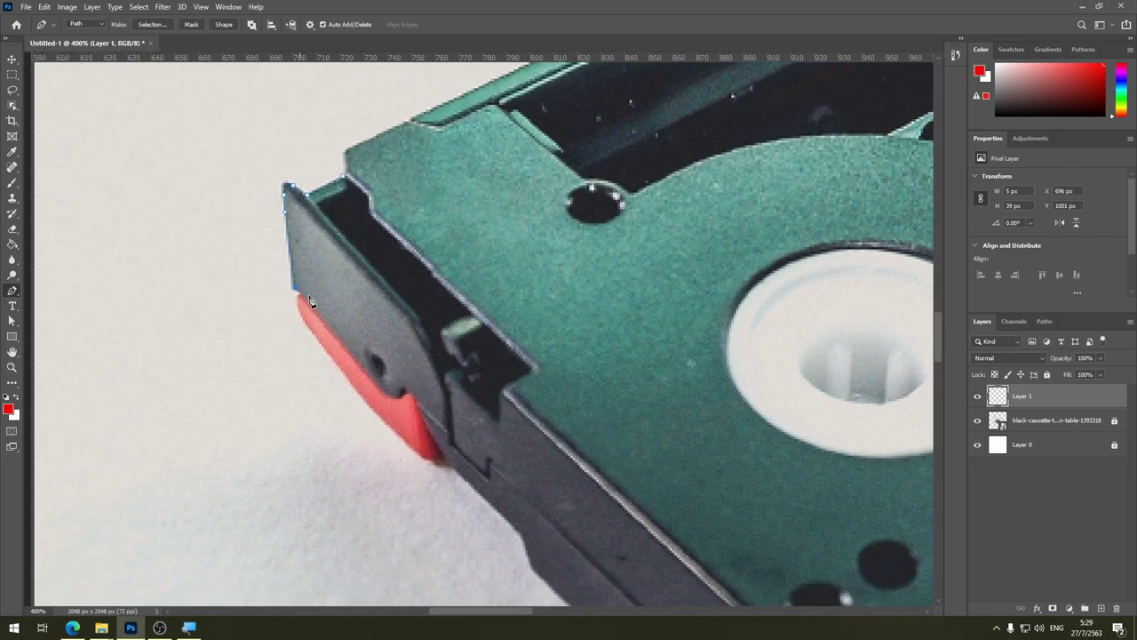
click(301, 299)
mouse_move(336, 371)
mouse_down()
mouse_move(346, 374)
mouse_move(338, 363)
mouse_up()
click(337, 363)
click(415, 451)
Step: Continue the outline along the bottom edge and around the bottom corner
drag(446, 460, 471, 462)
click(520, 536)
drag(582, 550, 437, 342)
click(385, 361)
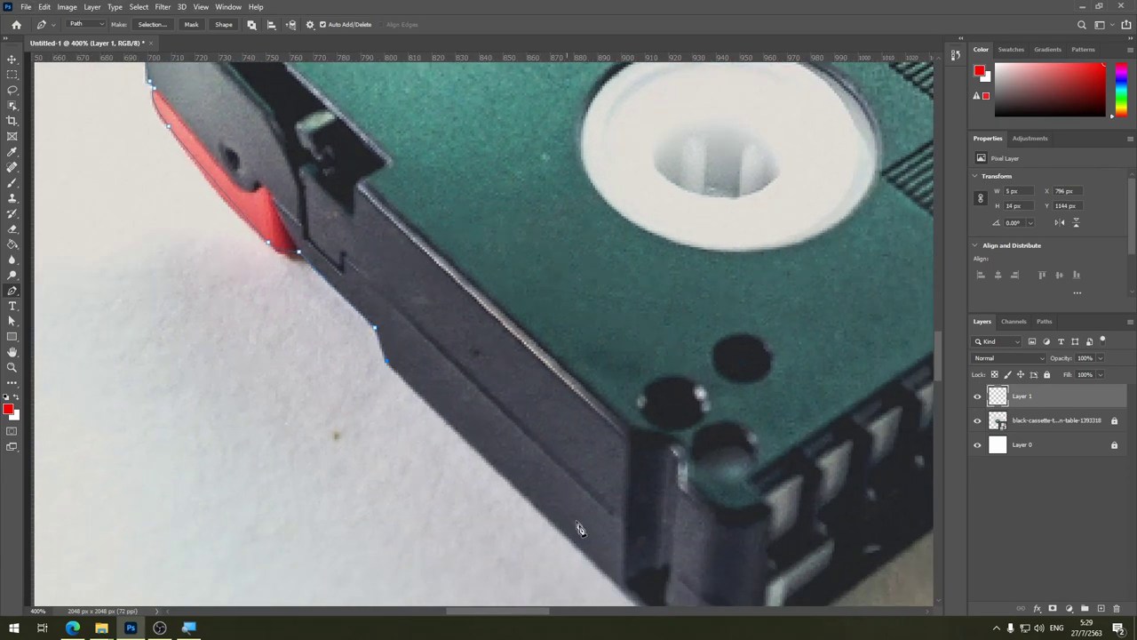
click(617, 584)
drag(631, 488, 469, 319)
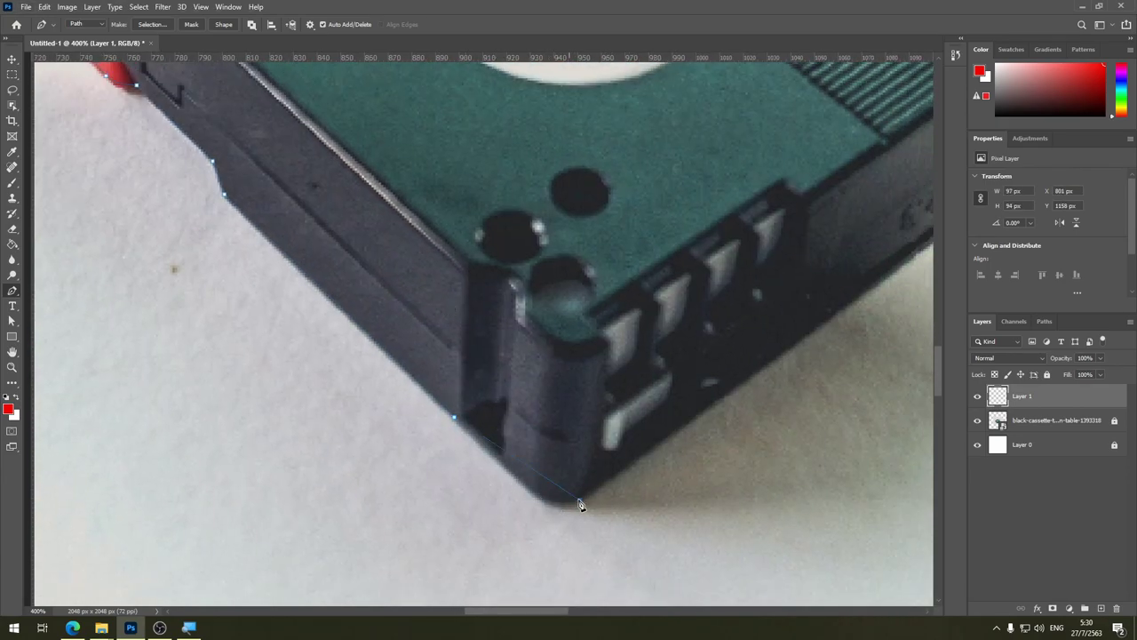
click(515, 474)
mouse_move(580, 497)
mouse_down()
mouse_move(622, 487)
mouse_move(347, 406)
mouse_up()
Step: Extend the outline along the long side, the right corner, and the top-edge notch
click(560, 109)
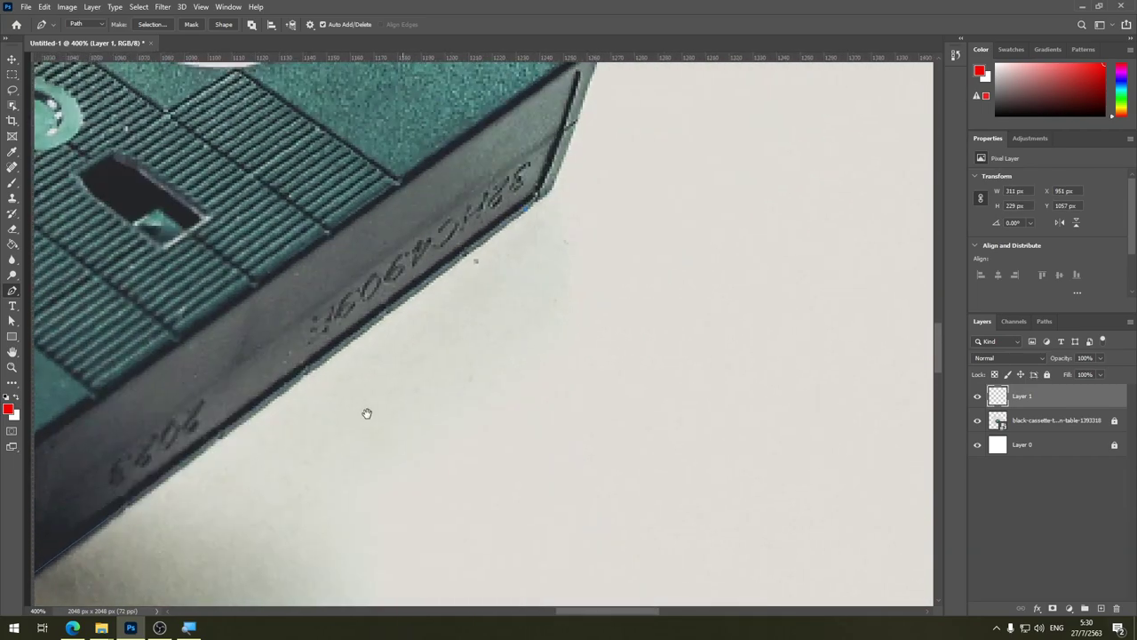
drag(537, 195, 366, 382)
click(377, 356)
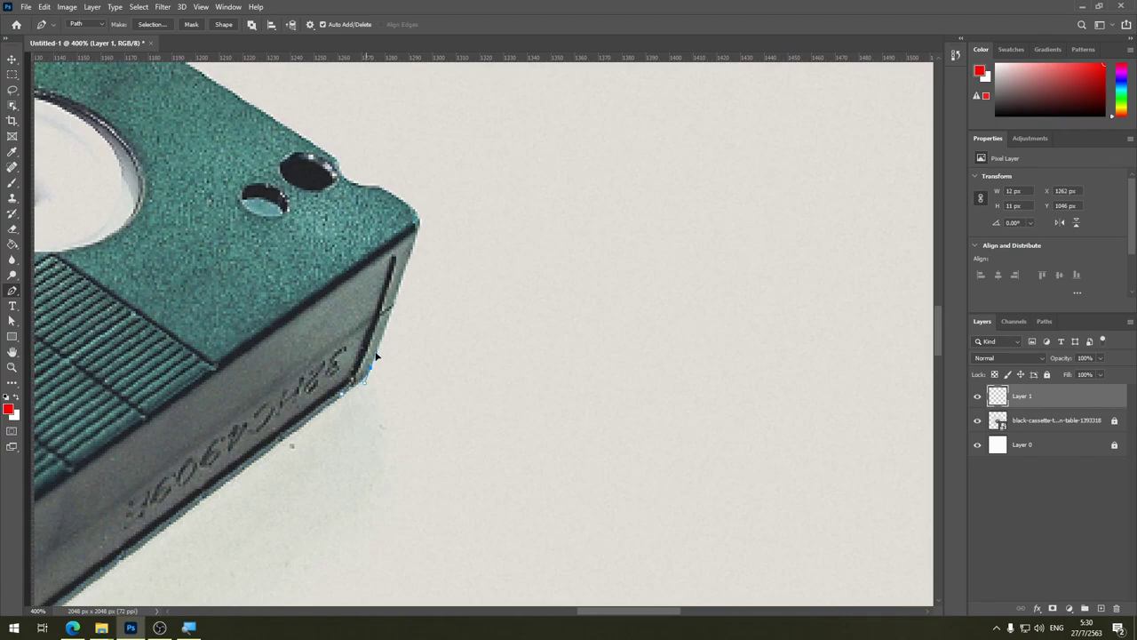
click(420, 230)
mouse_move(400, 200)
mouse_down()
mouse_move(372, 189)
mouse_move(451, 277)
mouse_move(403, 221)
mouse_move(779, 381)
mouse_up()
drag(504, 230, 453, 293)
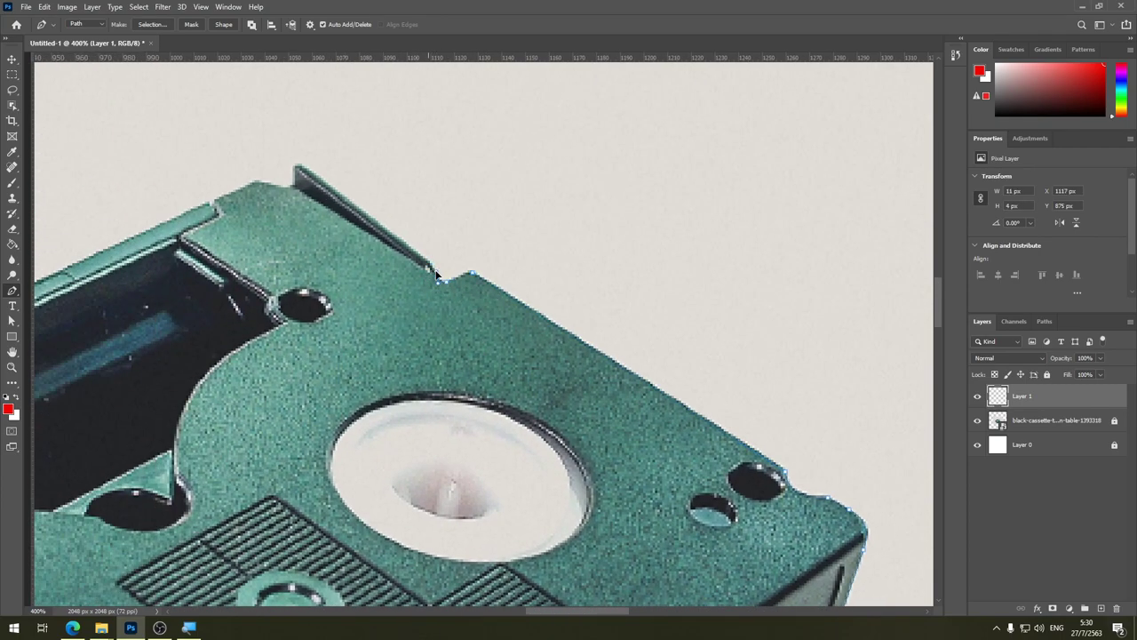
drag(421, 258, 405, 246)
click(435, 275)
key(ctrl+plus)
key(ctrl+plus)
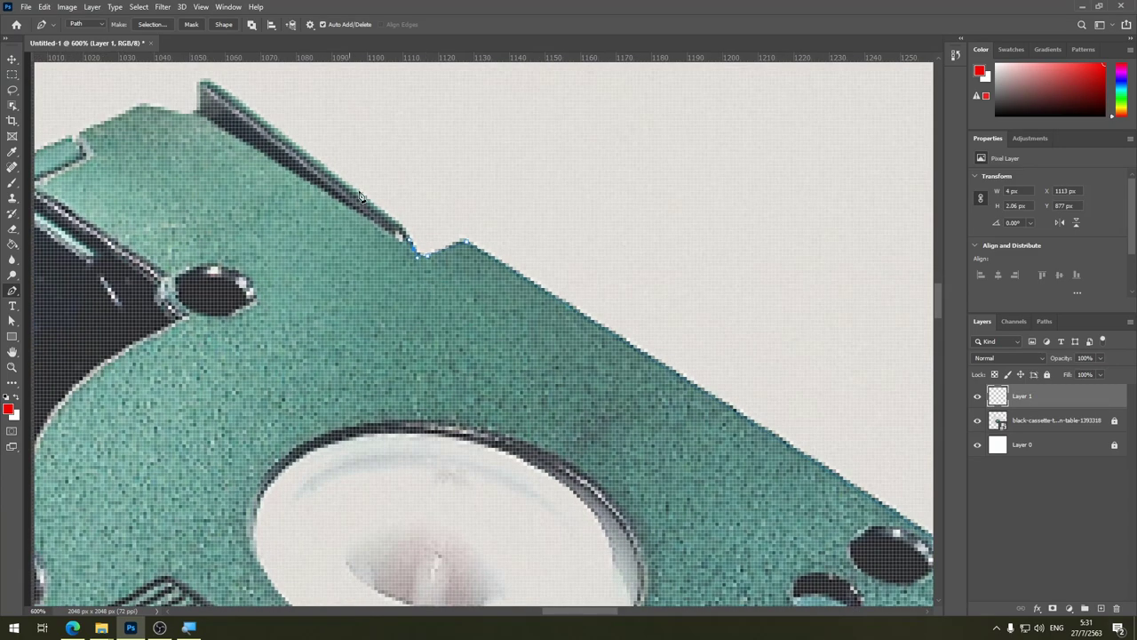
key(ctrl+minus)
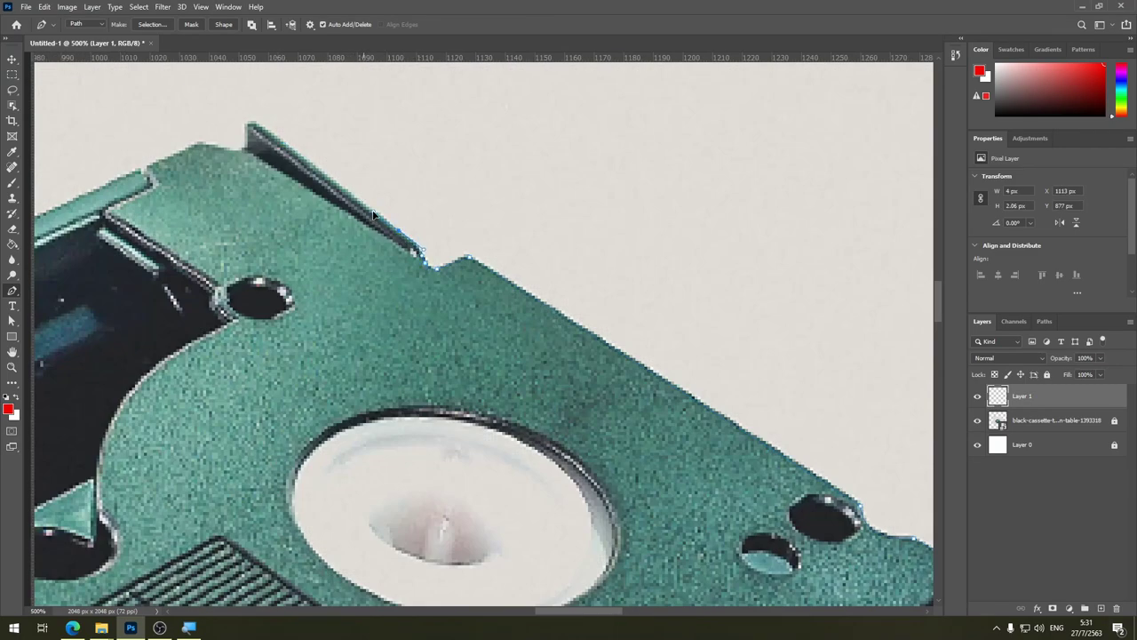
Step: Outline the raised tip, close the path at its start, and view the Work Path
mouse_move(373, 215)
mouse_down()
mouse_move(502, 297)
mouse_move(371, 240)
mouse_up()
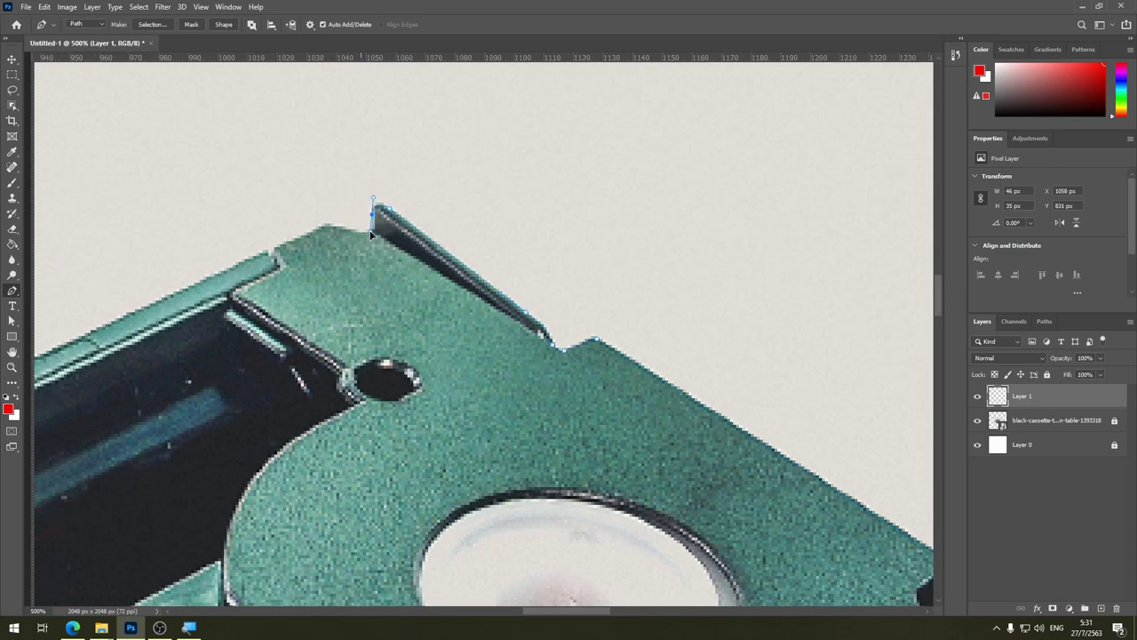
click(329, 223)
drag(322, 223, 323, 223)
drag(279, 253, 451, 191)
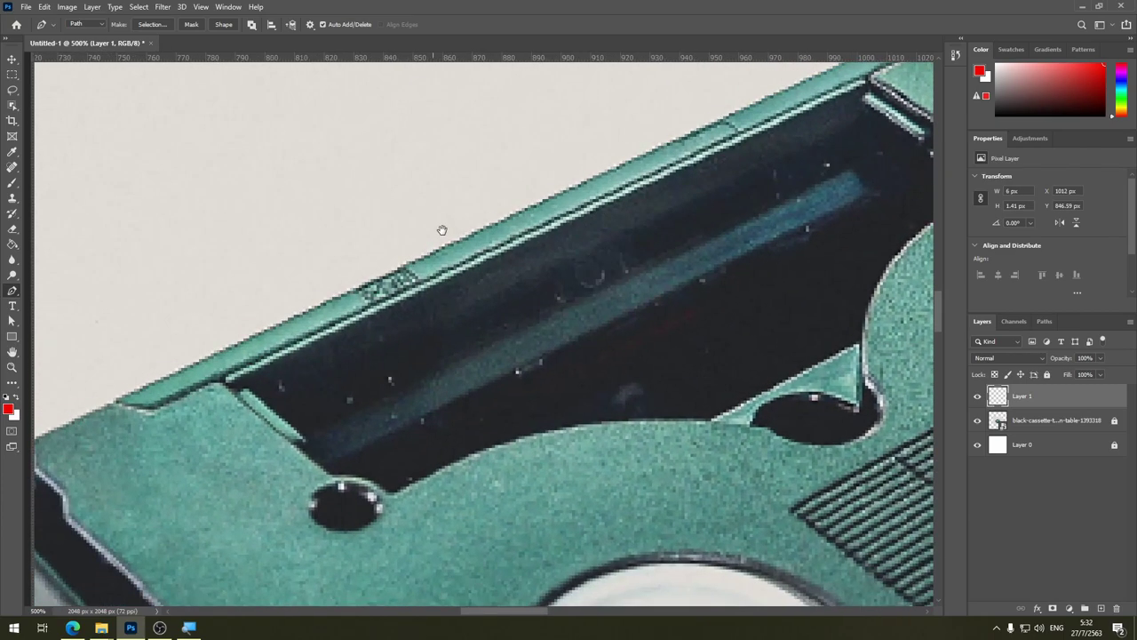
click(209, 395)
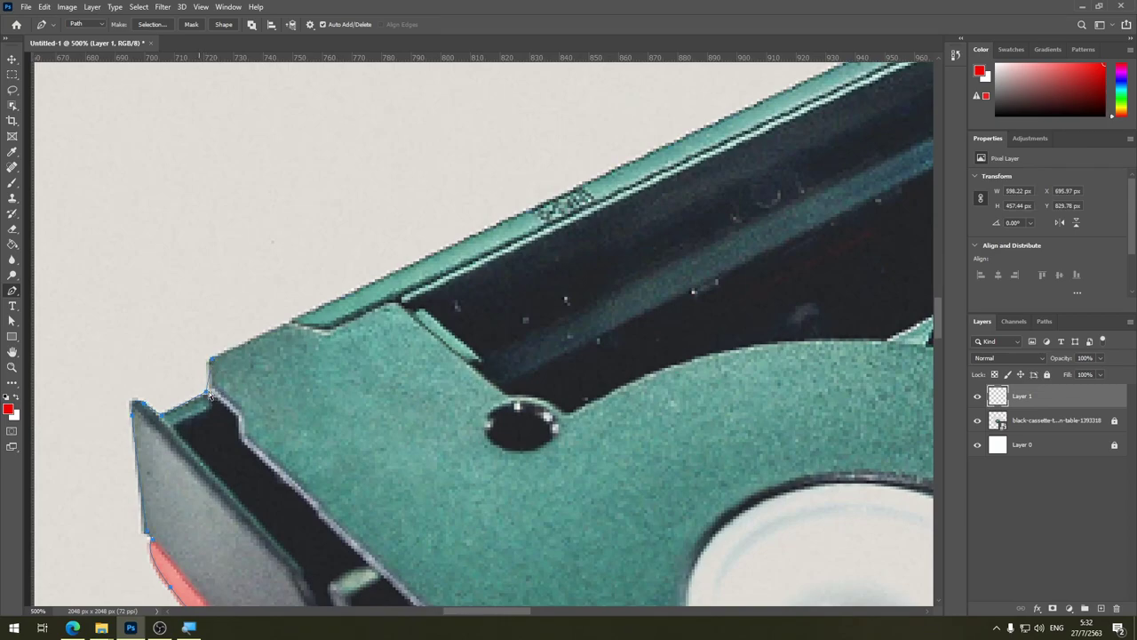
key(ctrl+minus)
key(ctrl+minus)
key(ctrl+minus)
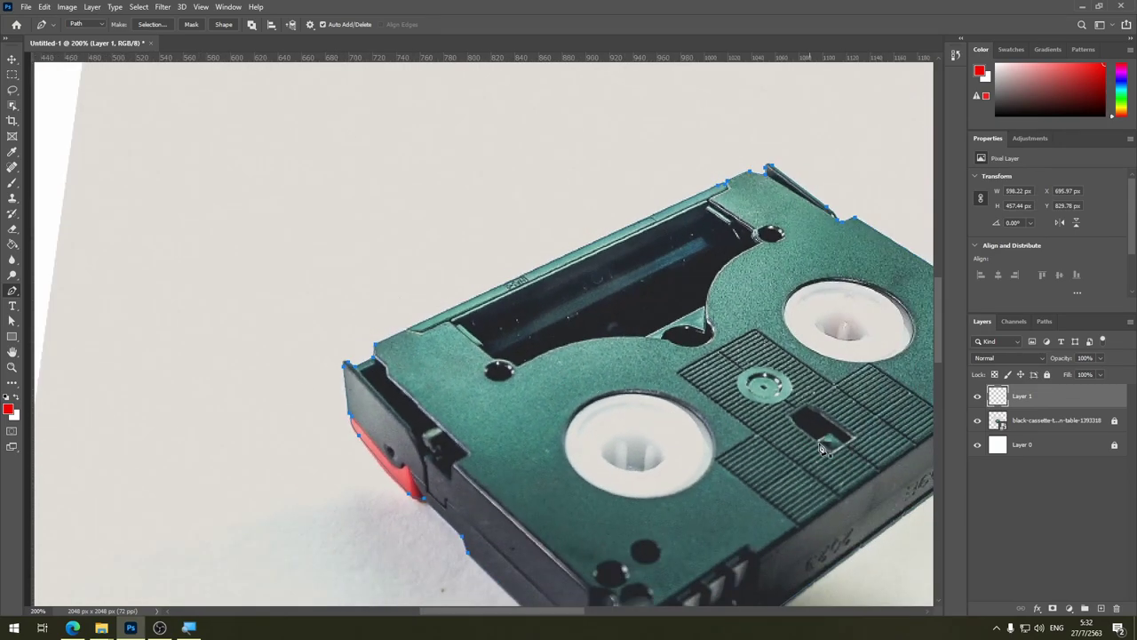
click(1052, 322)
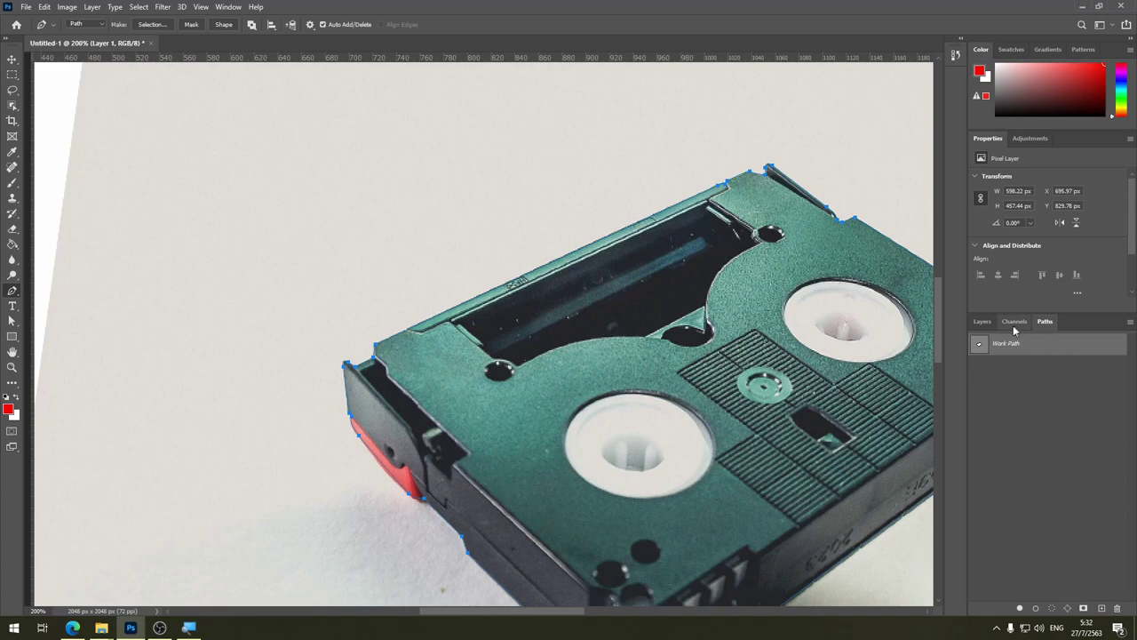
click(981, 322)
click(977, 421)
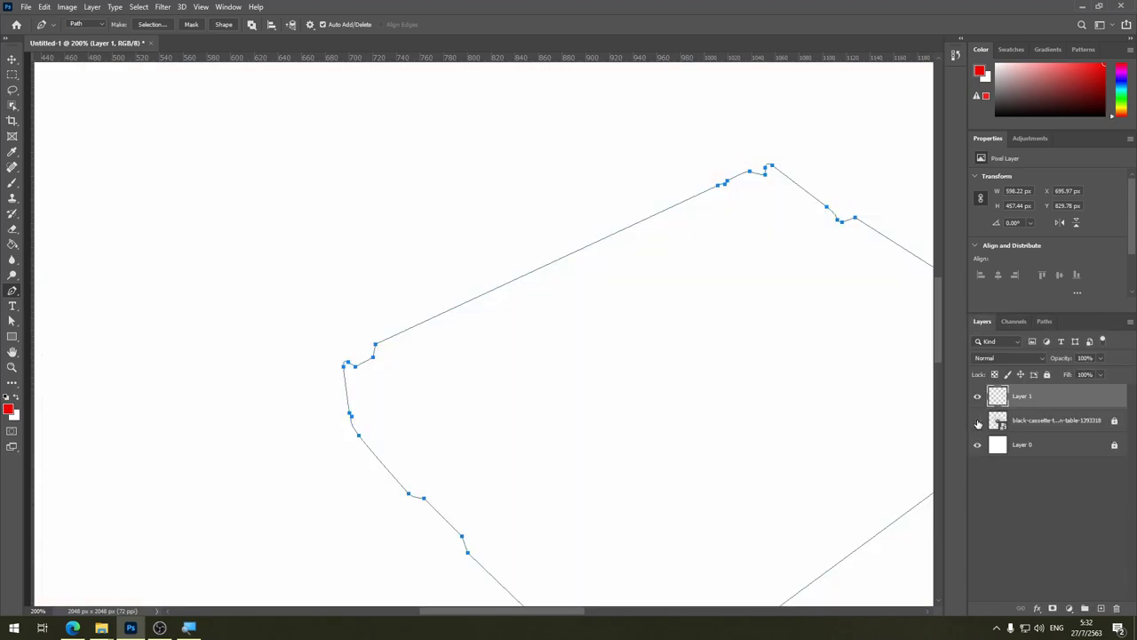
key(ctrl+minus)
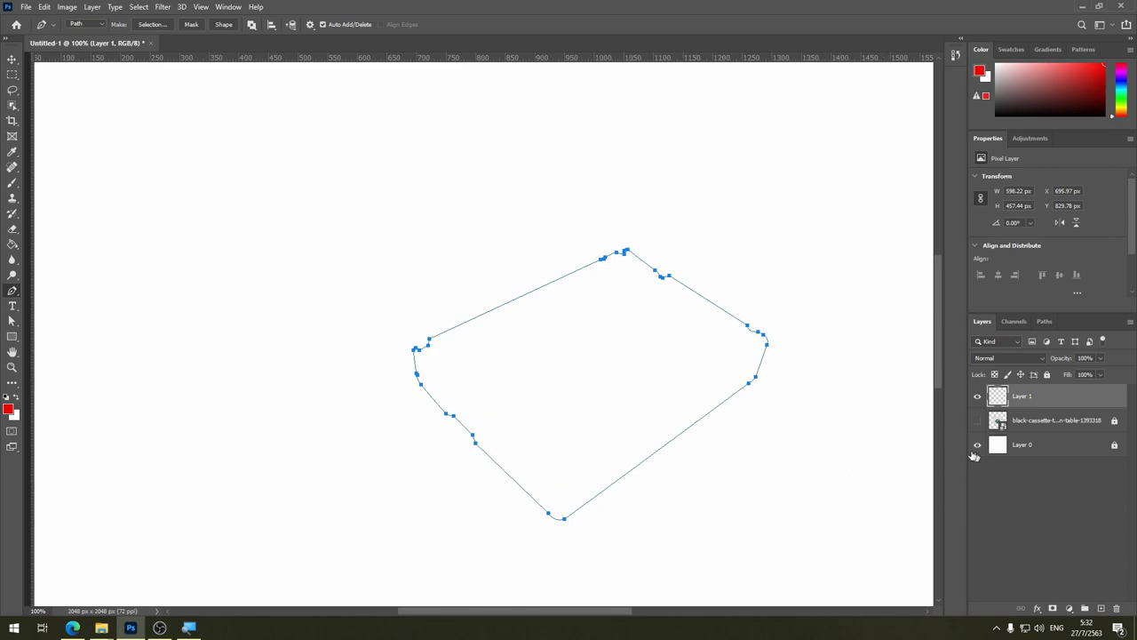
click(977, 421)
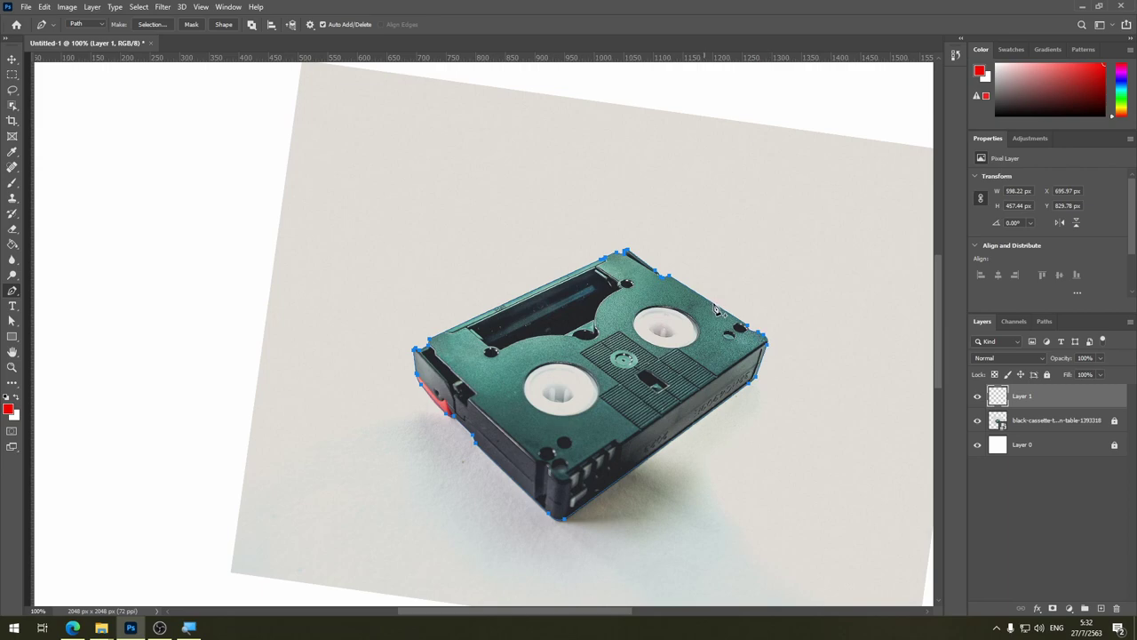
Step: Make a selection from the traced cassette path
right_click(716, 307)
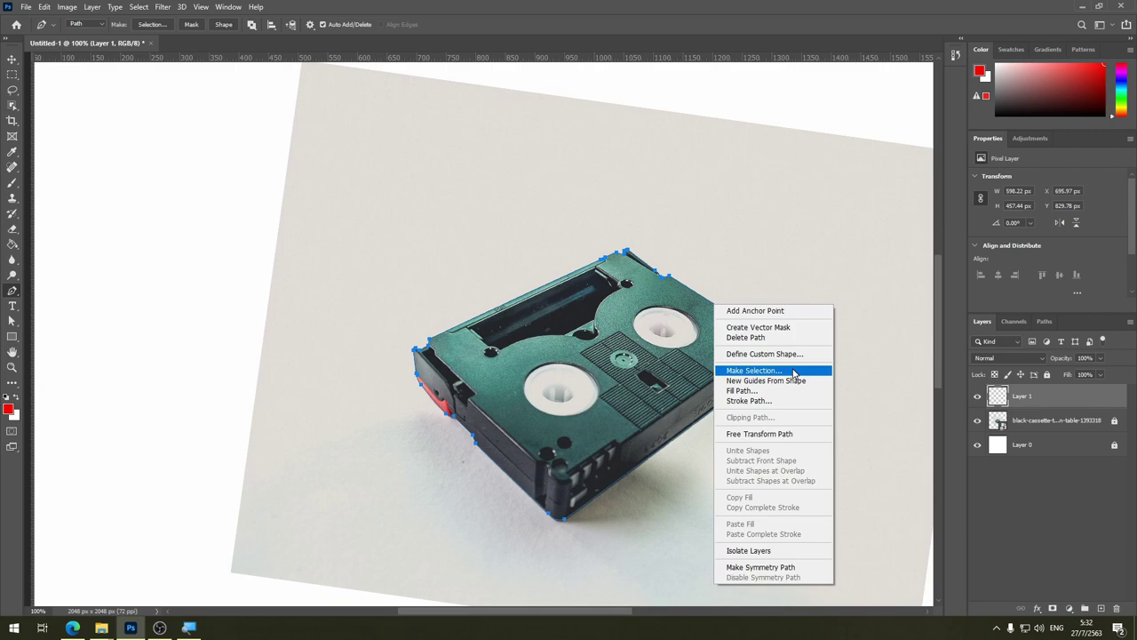
click(794, 373)
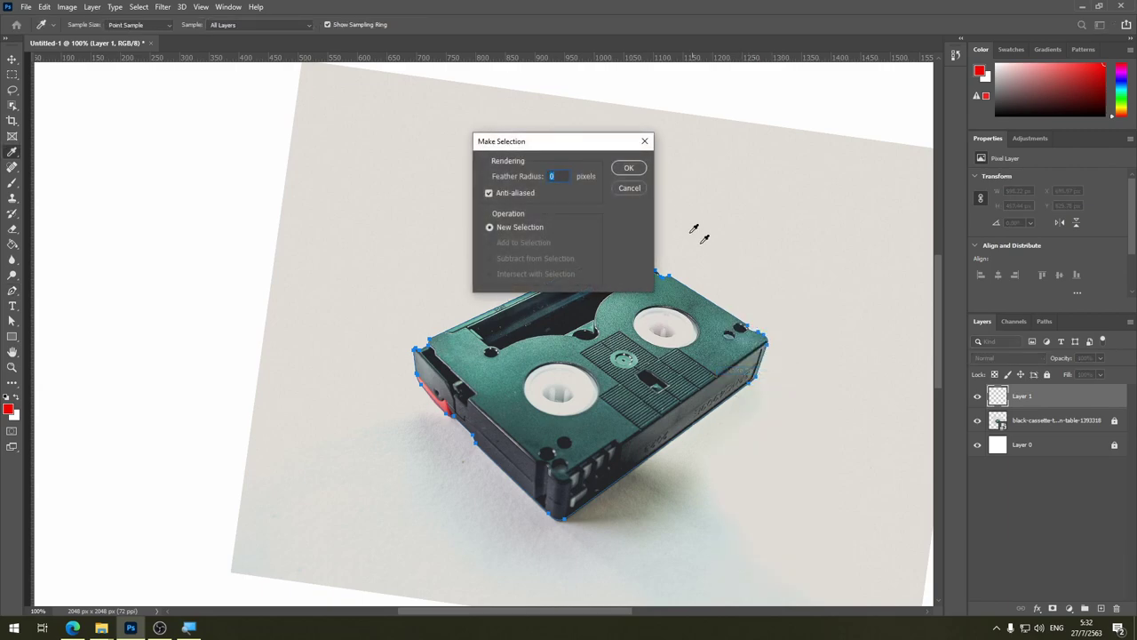
click(628, 169)
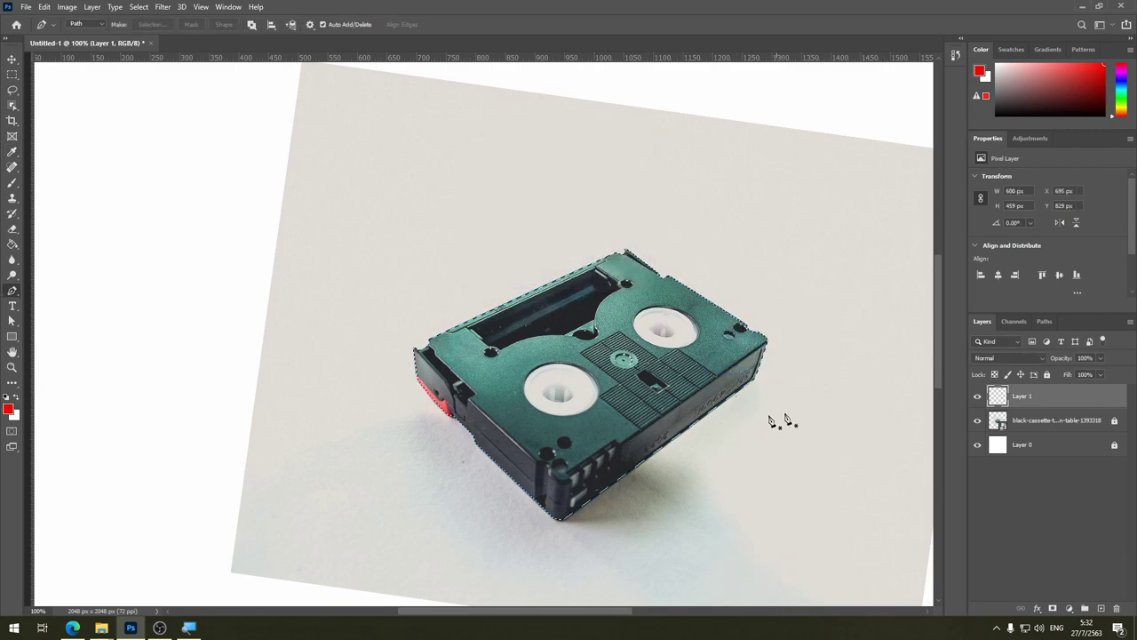
Step: Select the cassette photo layer and attempt deleting the selection, dismissing the not-editable warning
click(1044, 423)
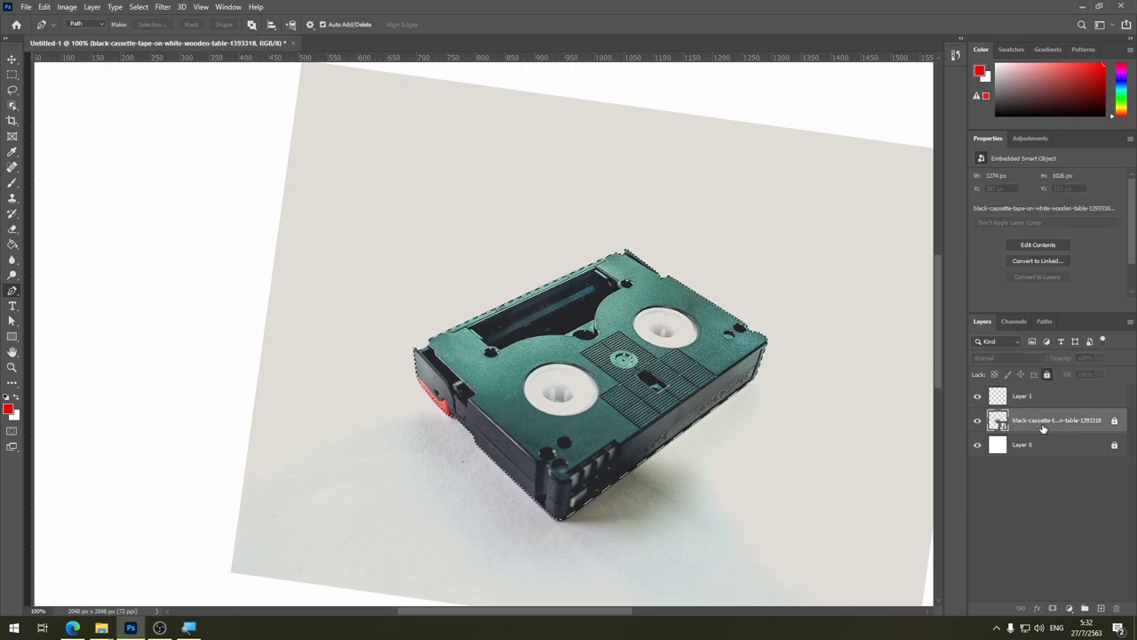
right_click(1046, 425)
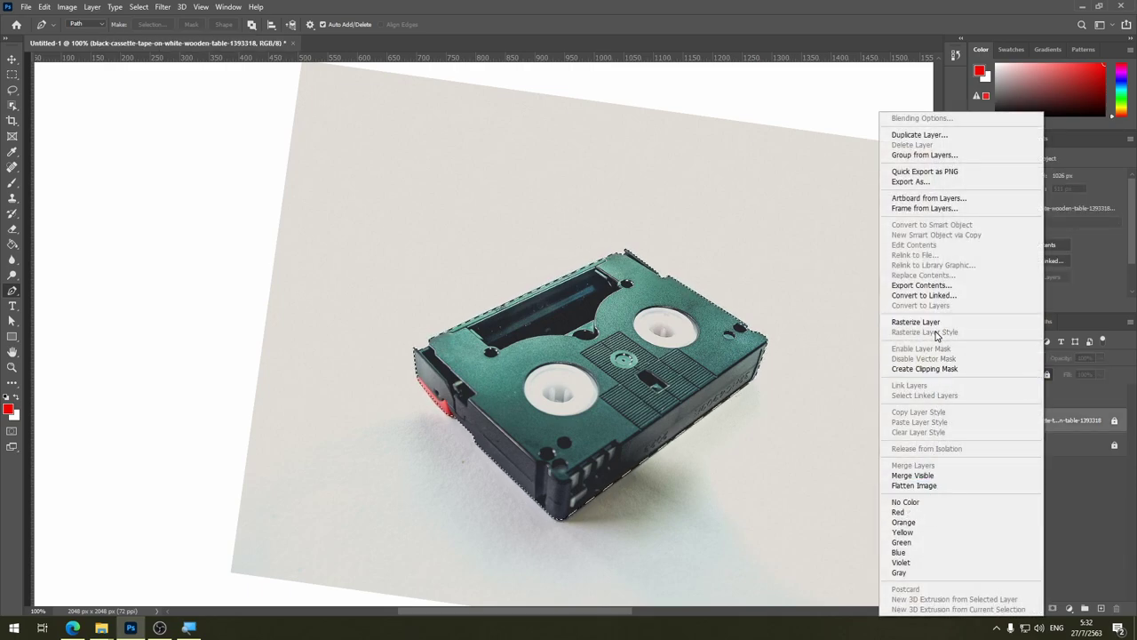
click(1056, 466)
click(1052, 397)
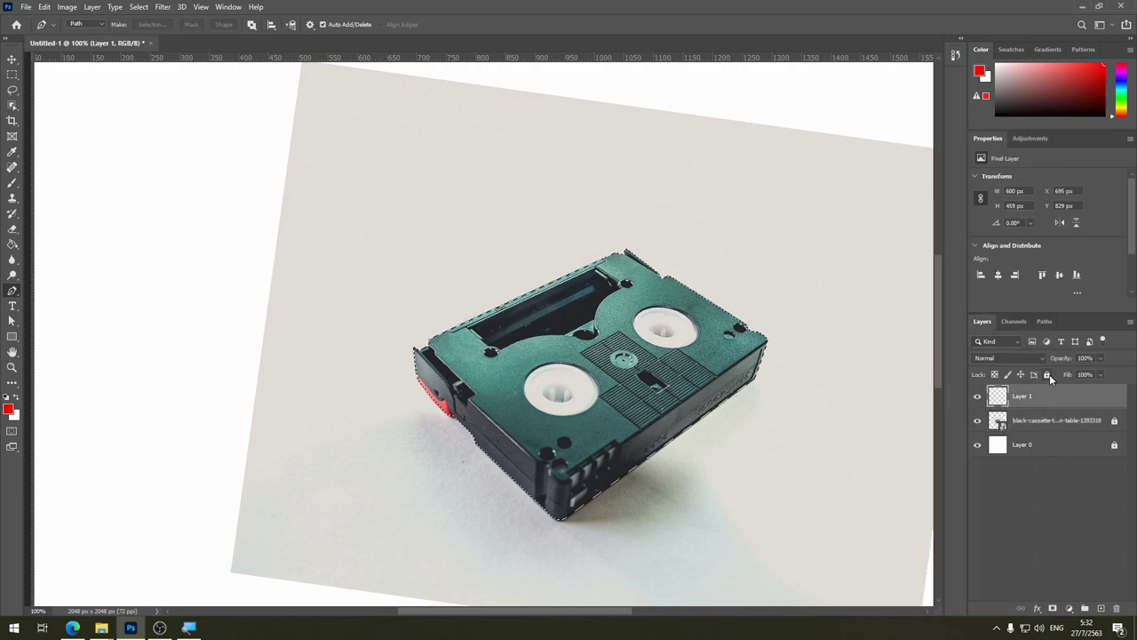
click(1049, 424)
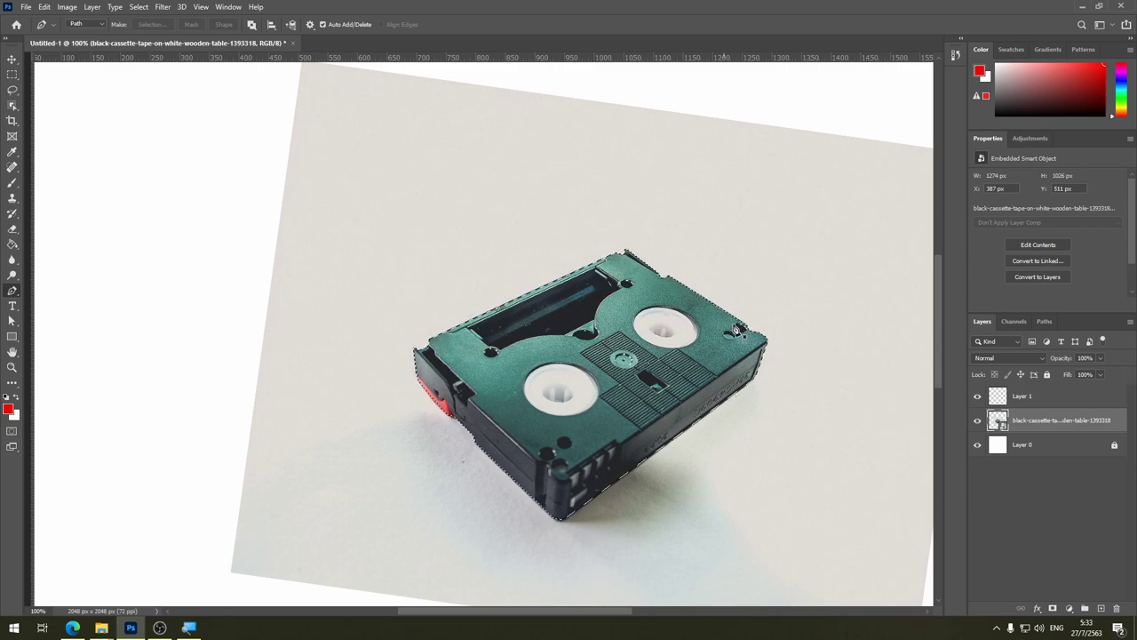
key(ctrl+minus)
key(ctrl+minus)
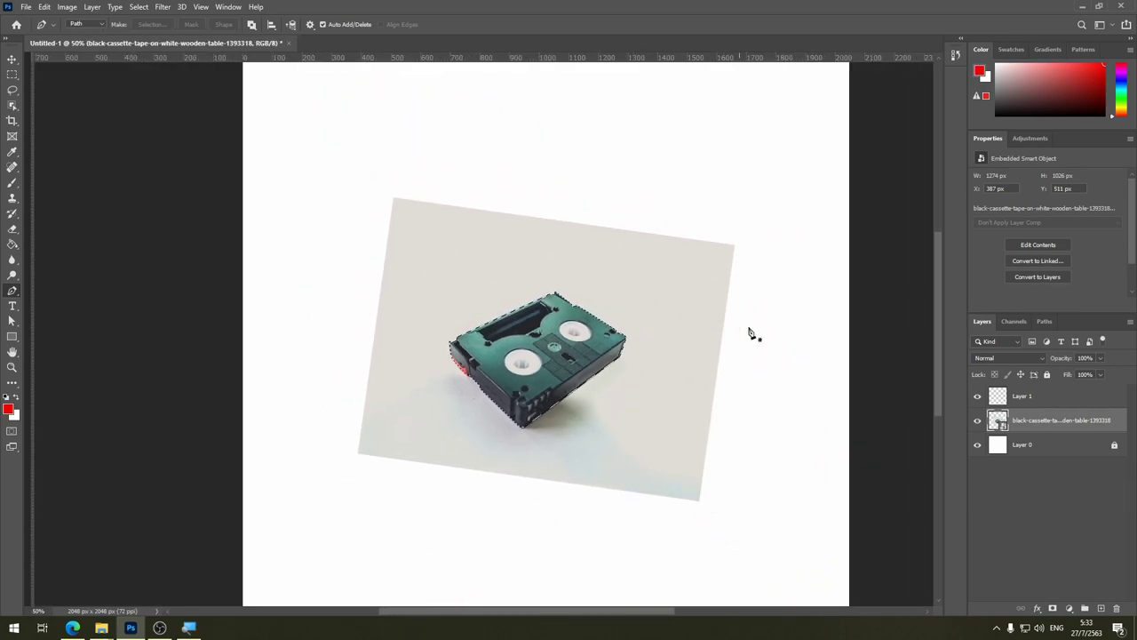
key(Delete)
click(556, 233)
Step: Rasterize the cassette photo layer and delete the pixels inside the selection
right_click(1044, 423)
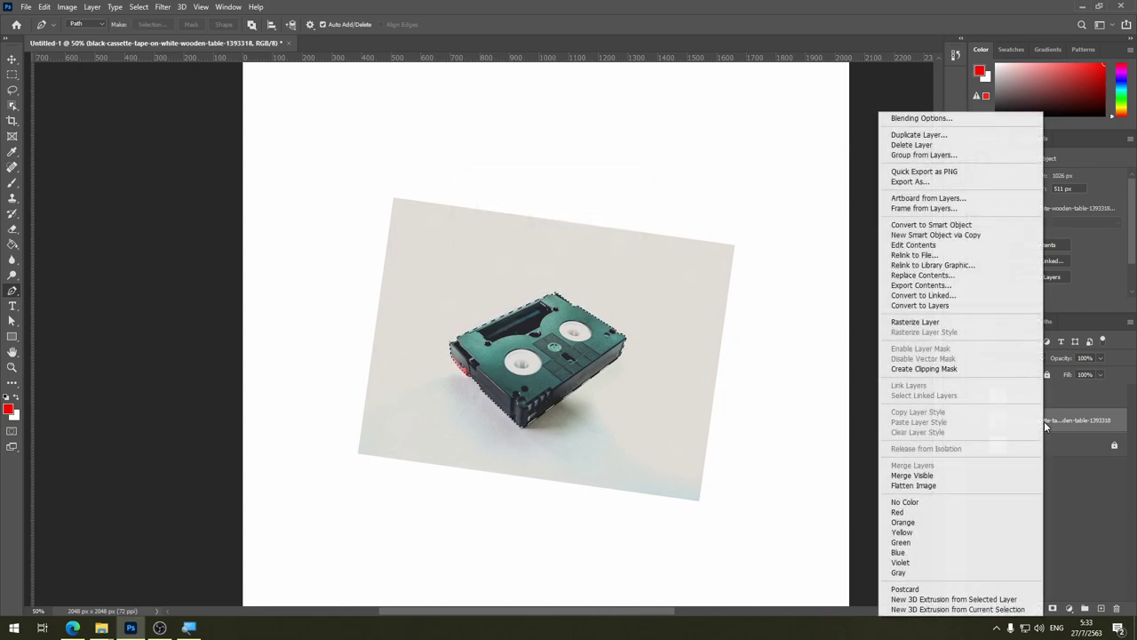
click(962, 324)
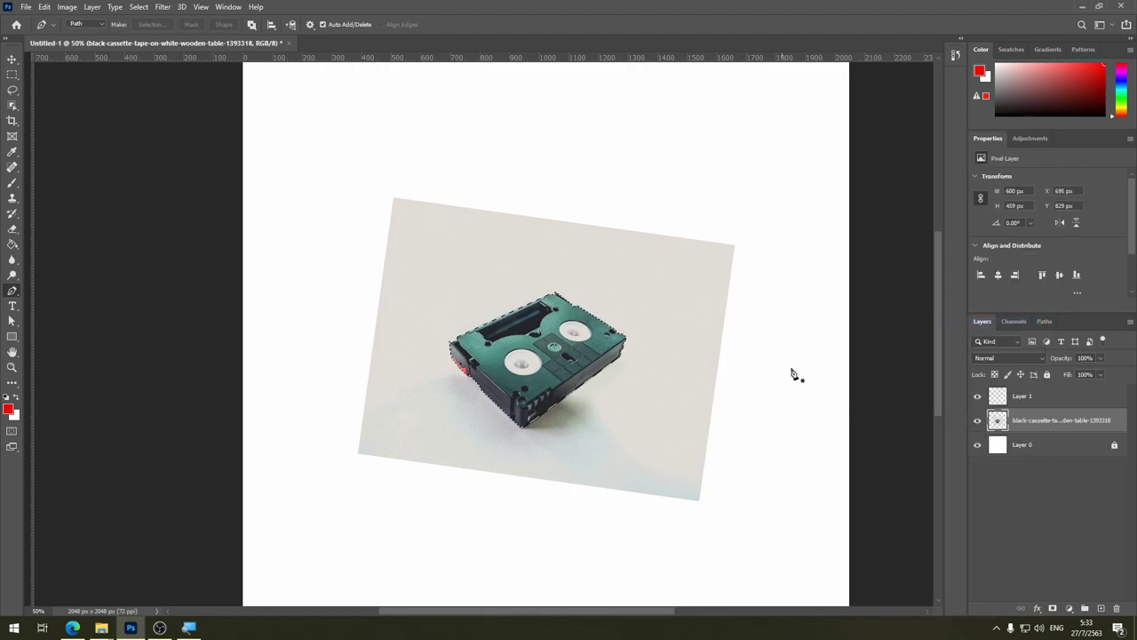
key(Delete)
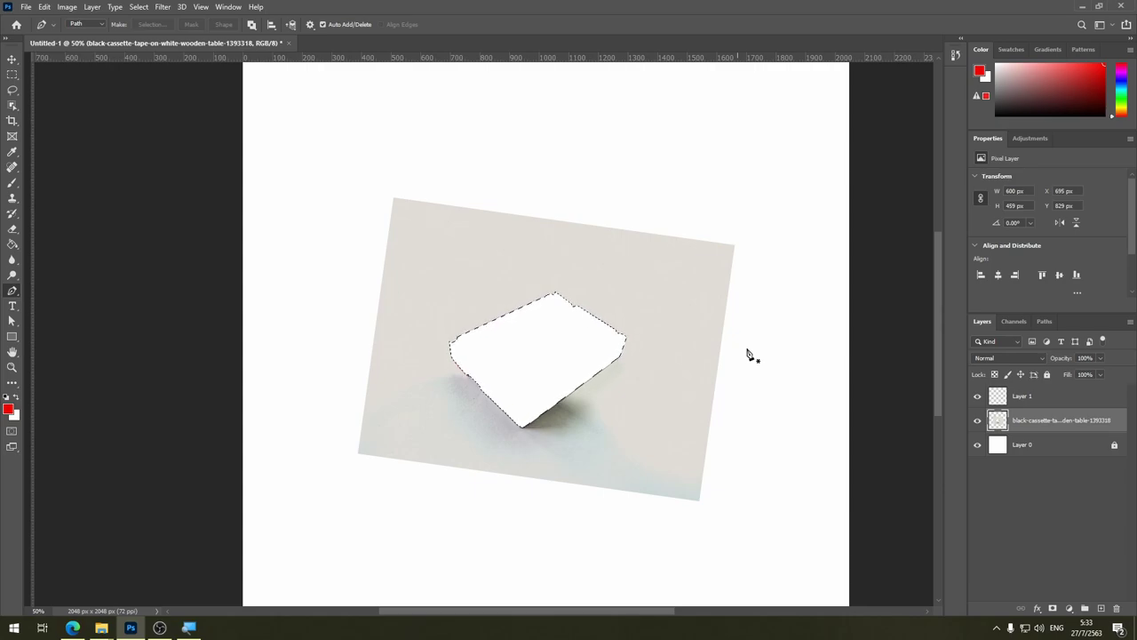
Step: Restore the cassette, invert the selection and clear the grey background around it
key(ctrl+z)
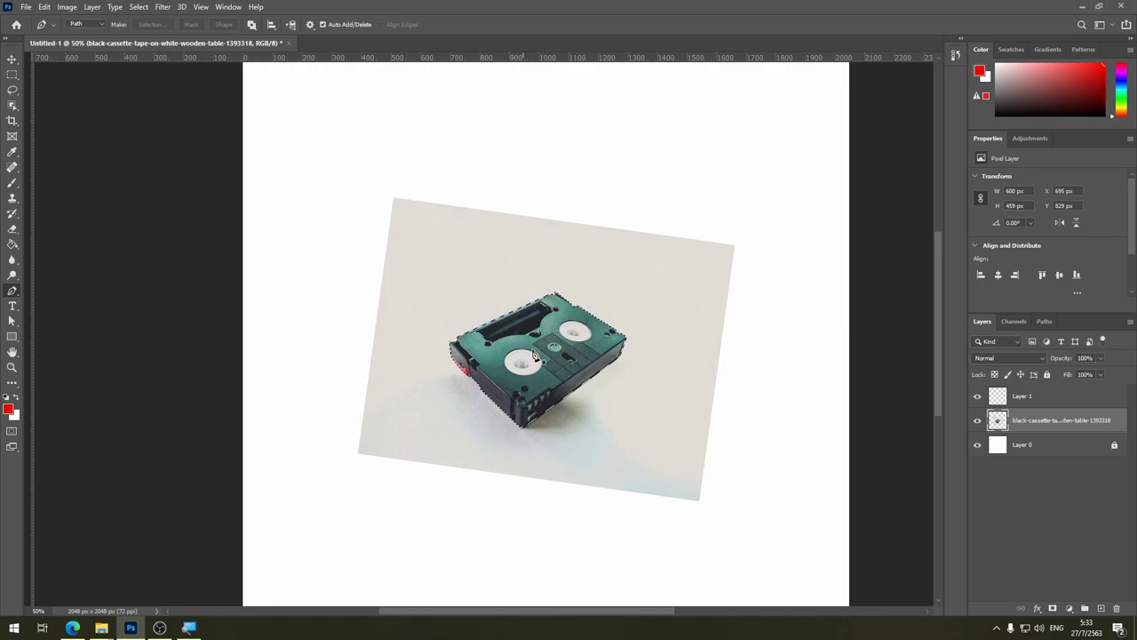
key(ctrl+i)
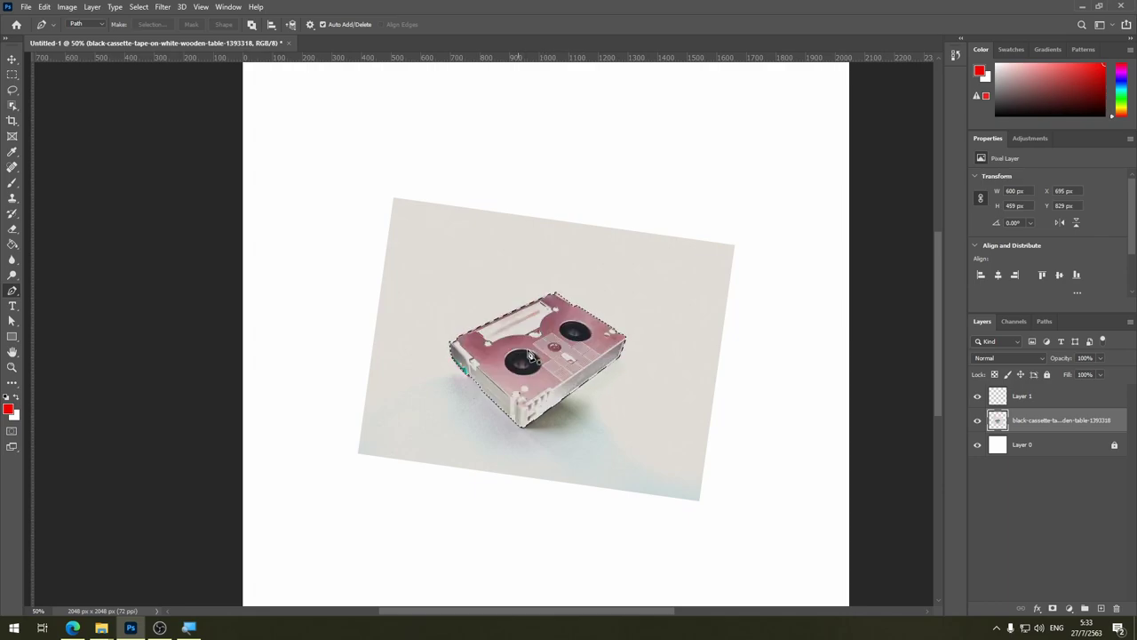
key(ctrl+i)
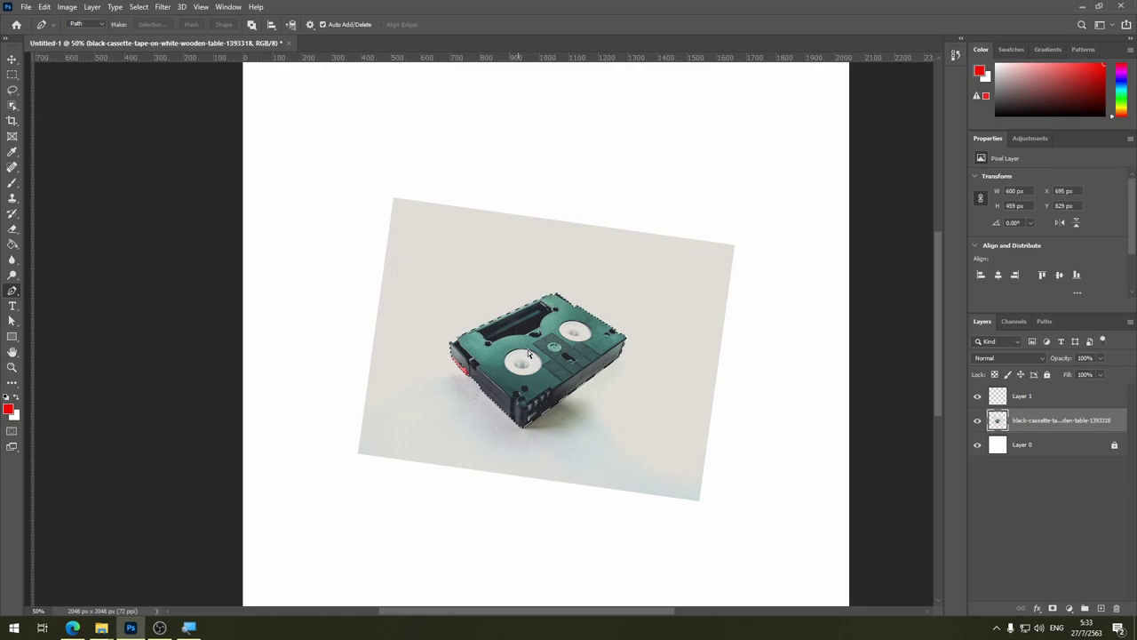
key(ctrl+shift+i)
key(Delete)
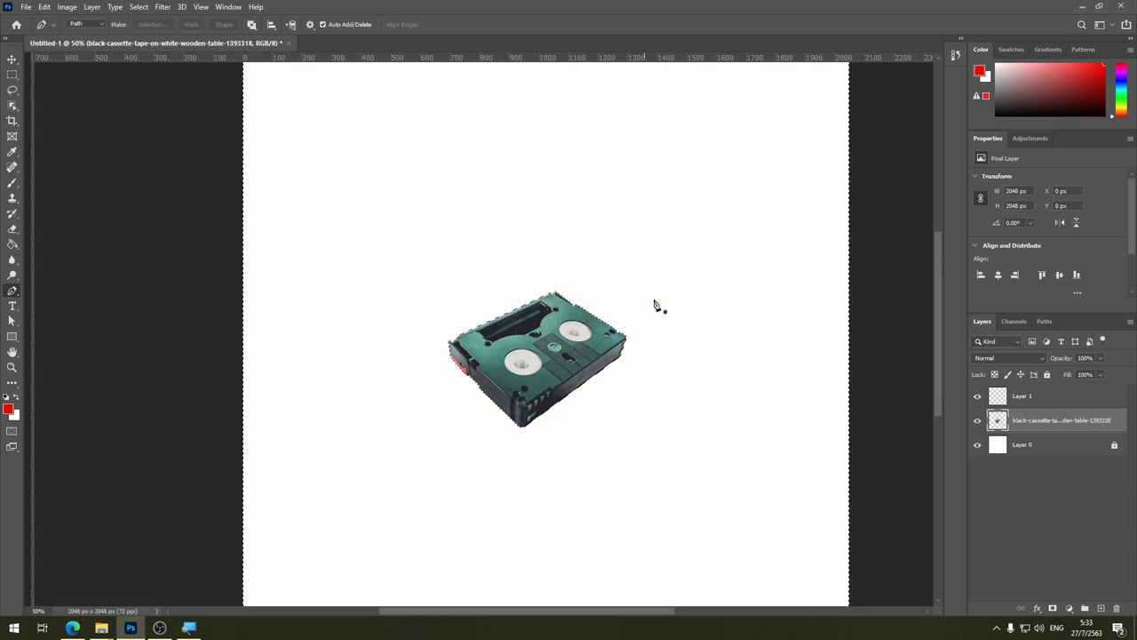
key(ctrl+d)
Step: Zoom in on the cassette and reselect the previous background selection
key(ctrl+minus)
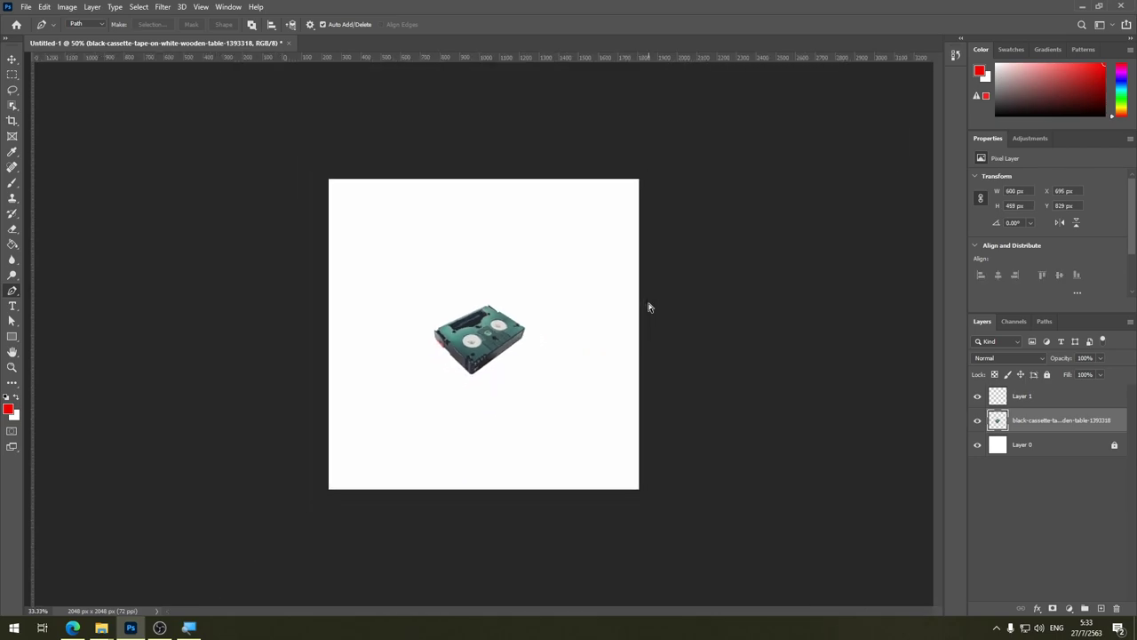
key(ctrl+plus)
key(ctrl+plus)
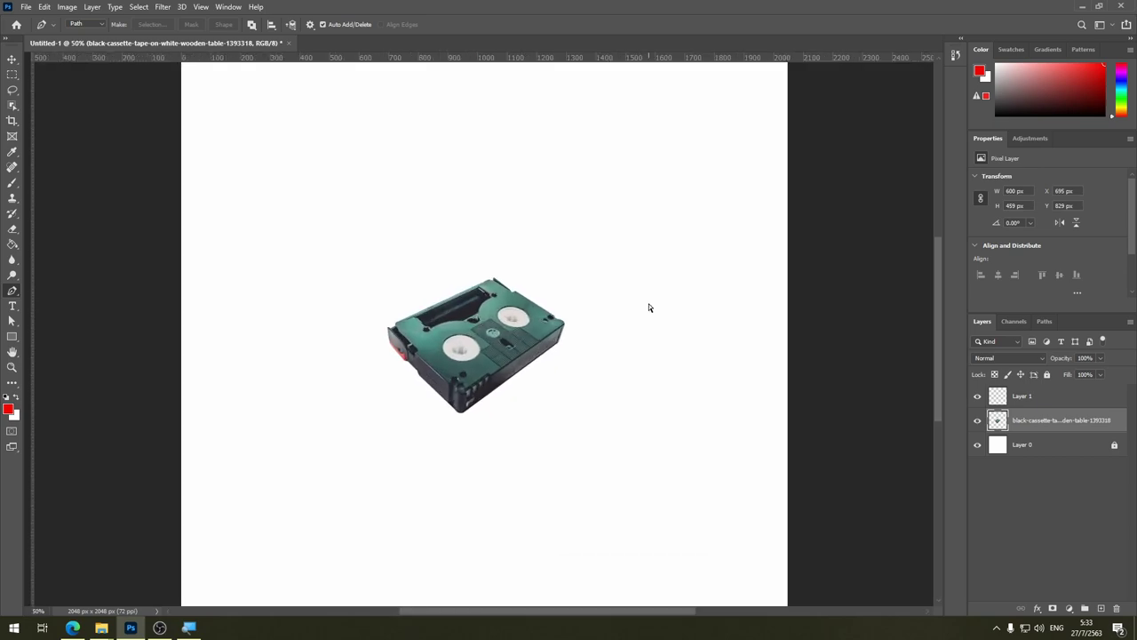
key(ctrl+plus)
key(ctrl+shift+d)
key(ctrl+shift+i)
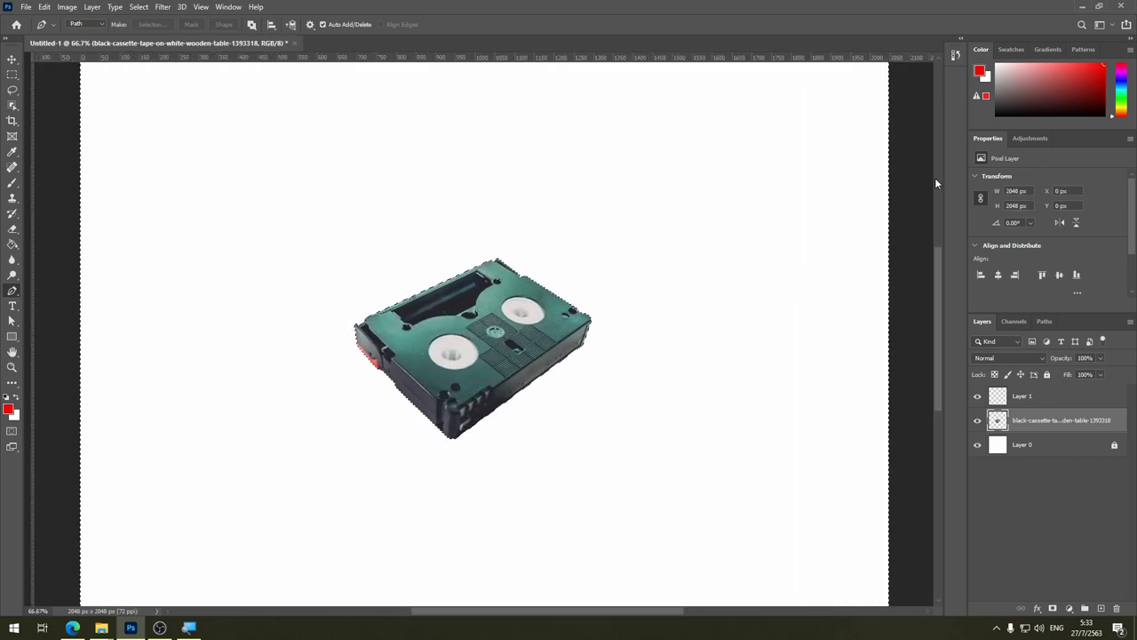
Step: Revert to the Rasterize Layer history state and inverse the selection to exclude the cassette
click(955, 55)
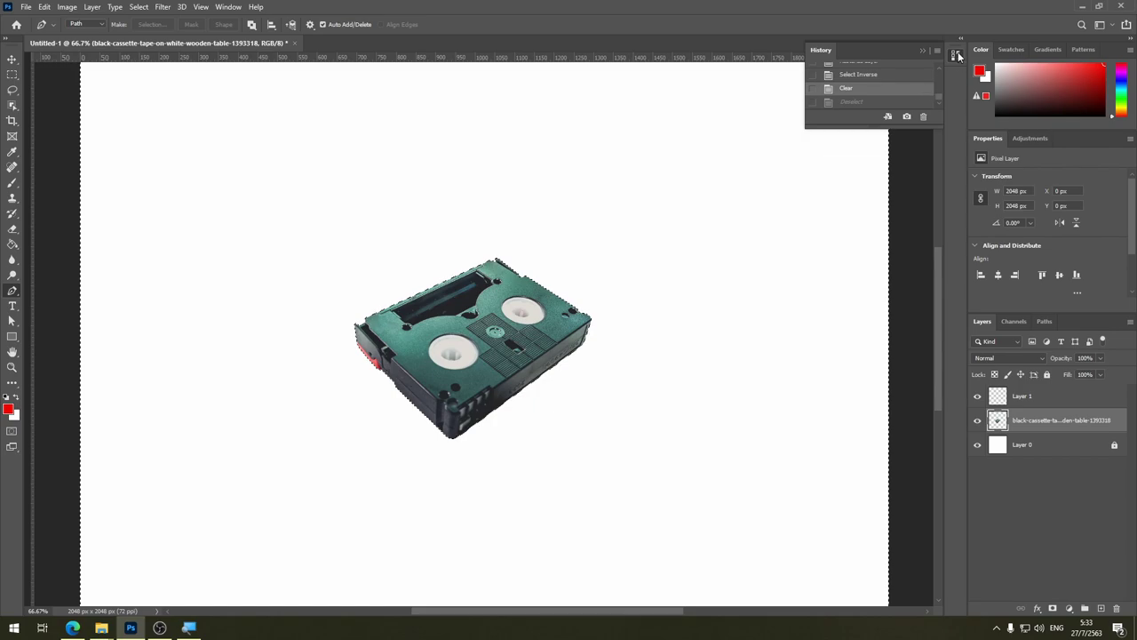
drag(906, 128, 906, 313)
click(893, 250)
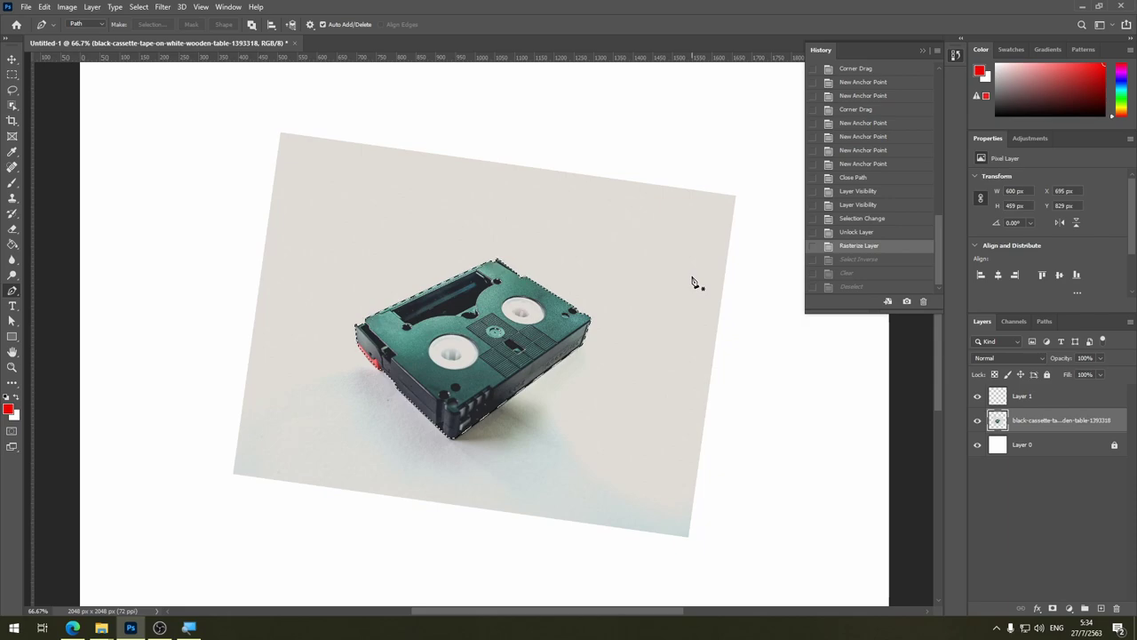
key(ctrl+shift+i)
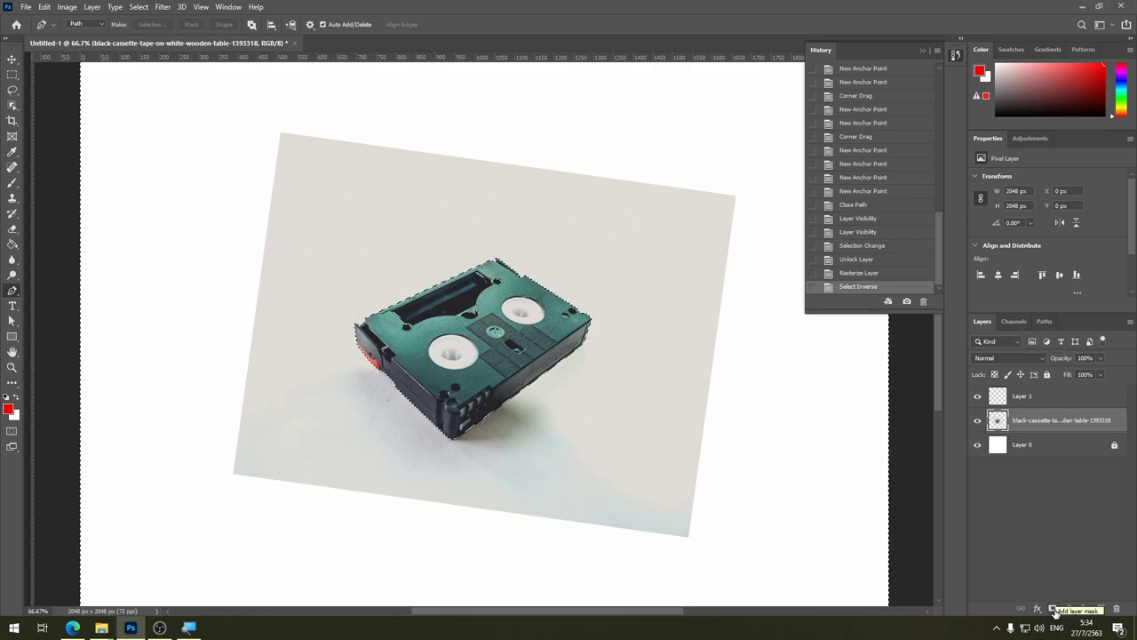
key(ctrl+plus)
key(ctrl+plus)
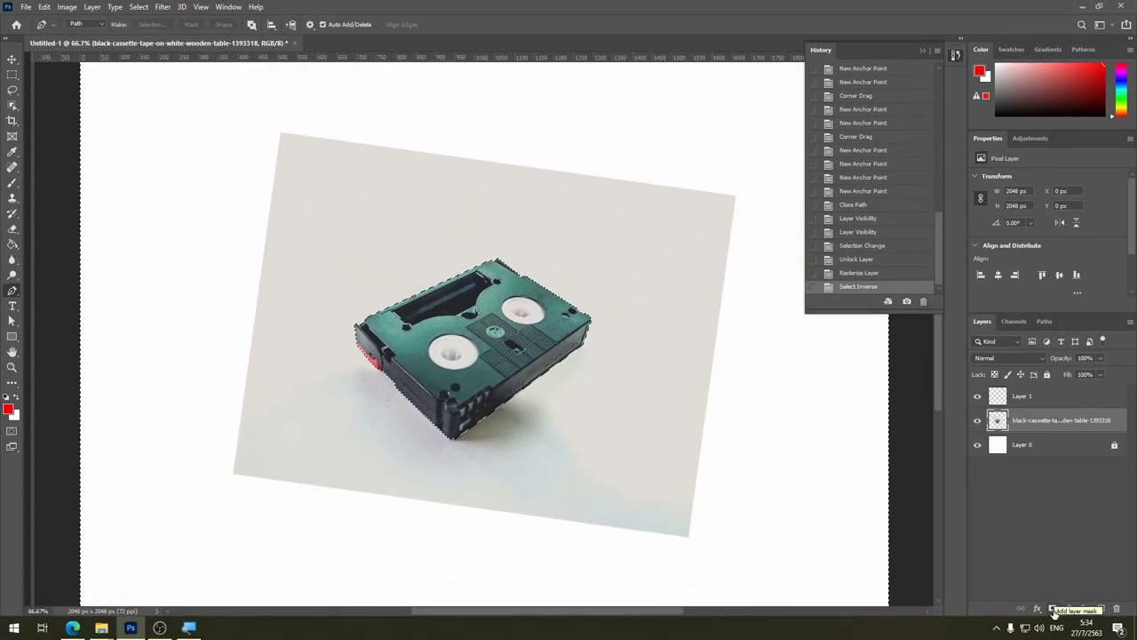
Step: Add an inverted layer mask to the cassette layer, then toggle its visibility to check
click(1053, 610)
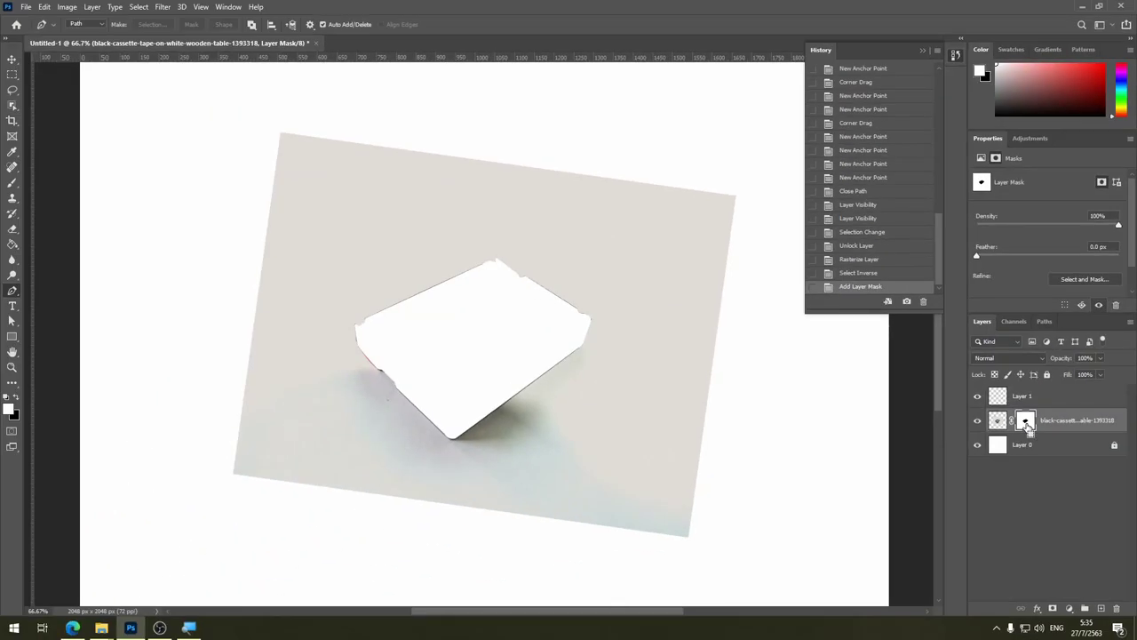
key(ctrl+i)
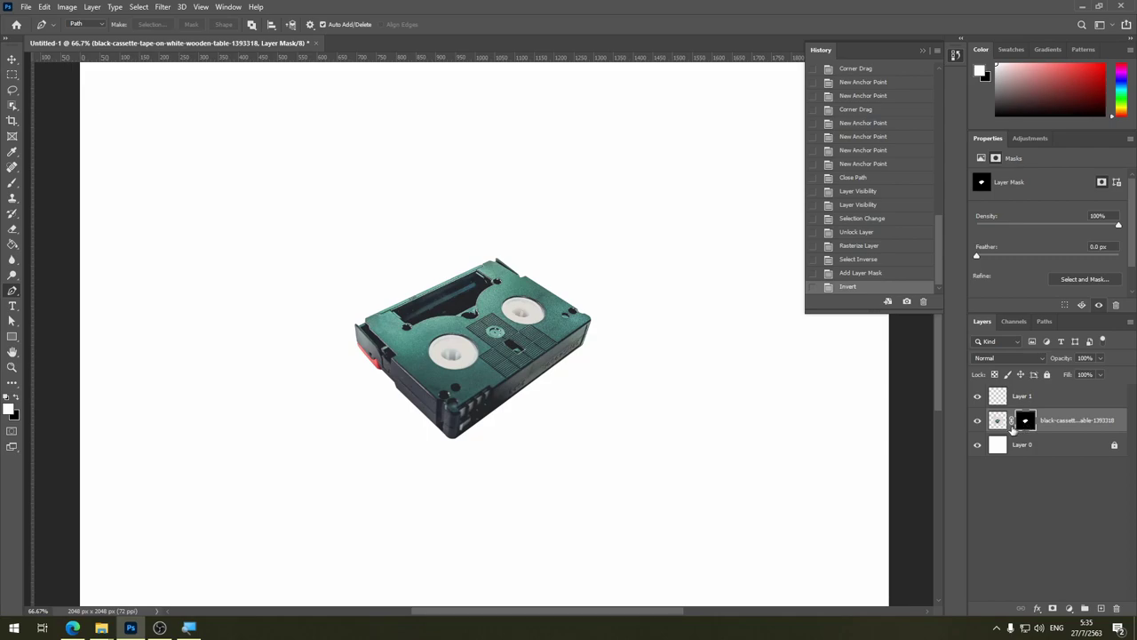
click(978, 421)
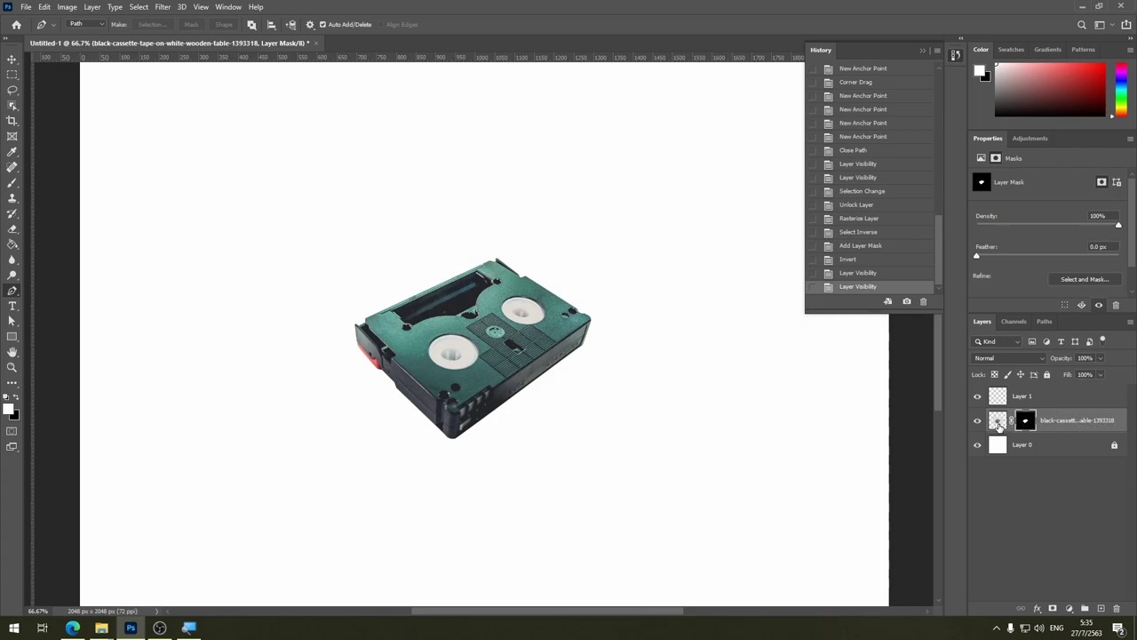
Step: Select the cassette body's work path and turn it into a red Shape 1 layer
click(1044, 322)
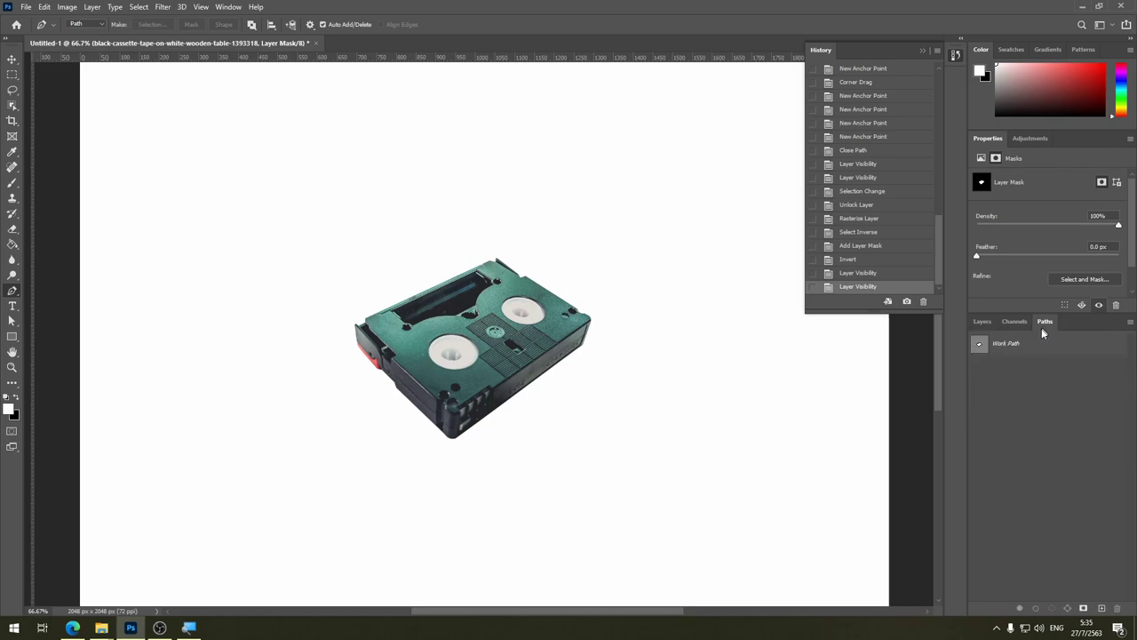
click(982, 350)
double_click(983, 350)
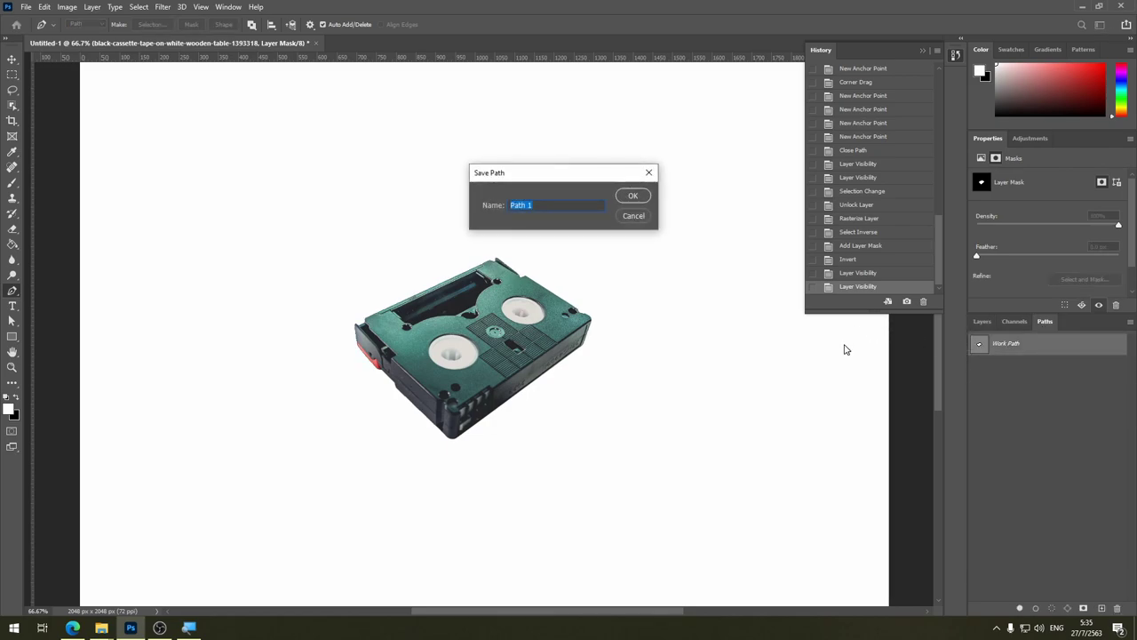
click(632, 216)
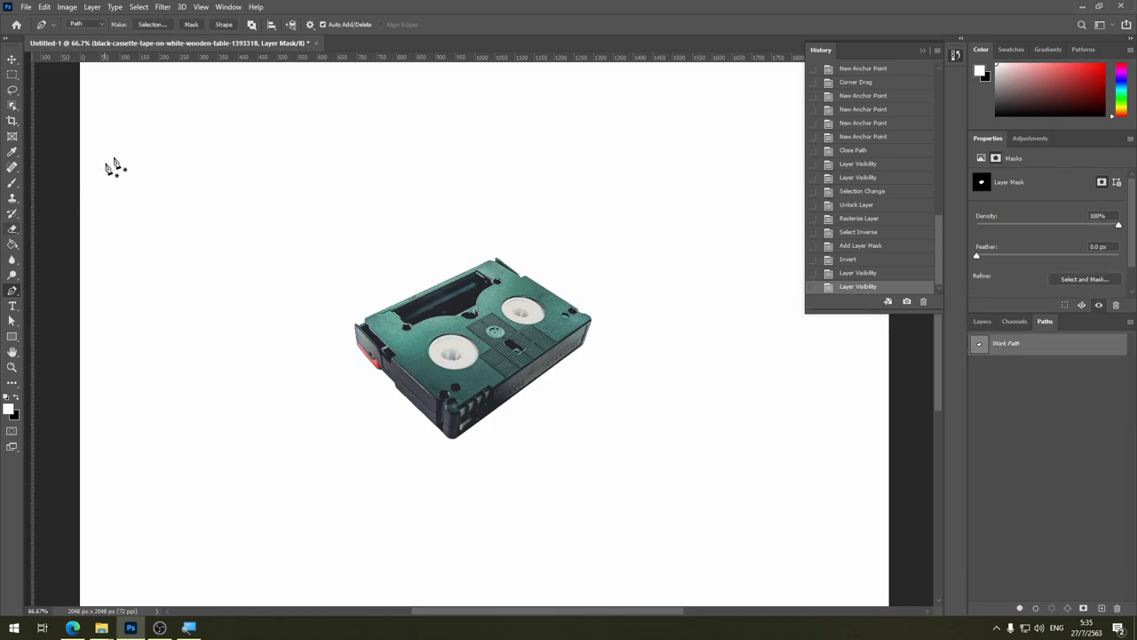
click(223, 24)
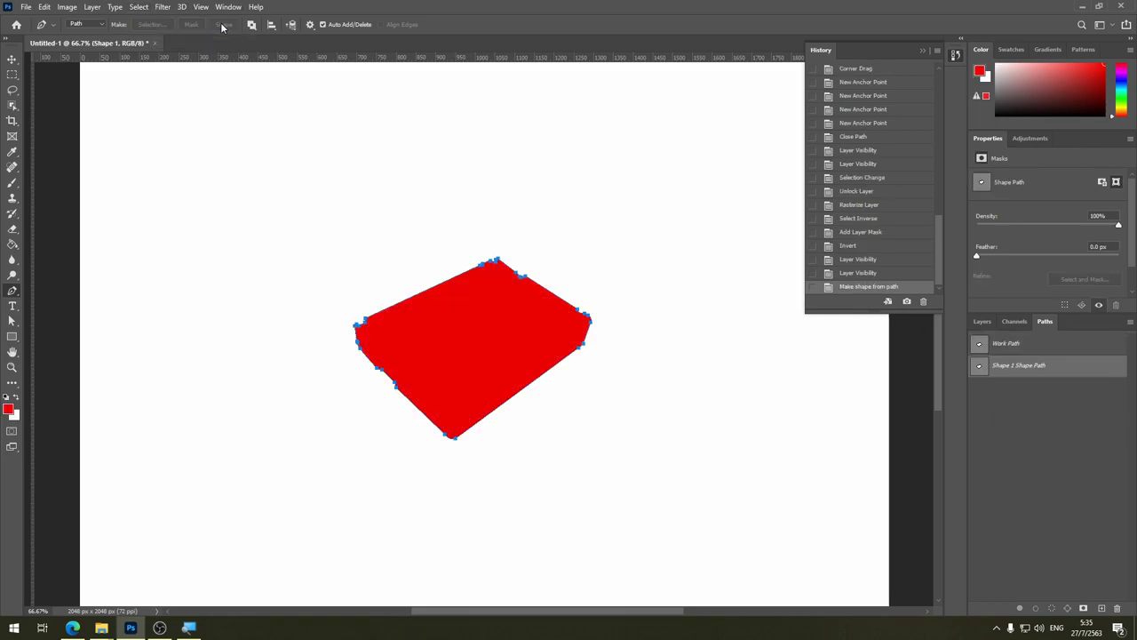
Step: Toggle Shape 1's visibility to check its fit against the cassette photo, then select it
click(981, 321)
click(978, 420)
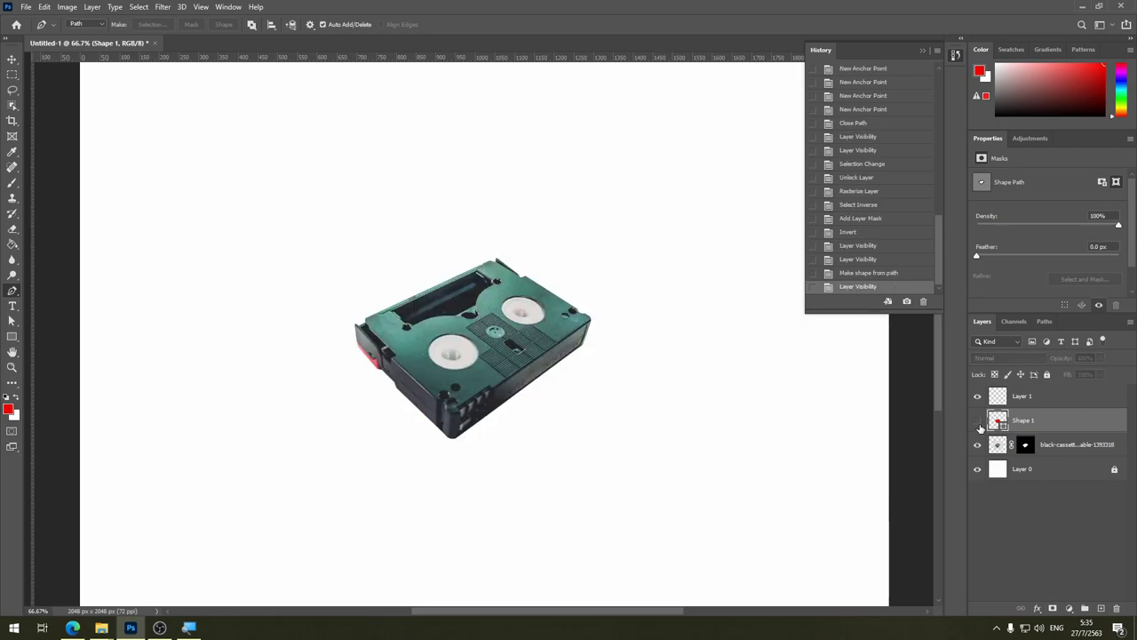
click(996, 445)
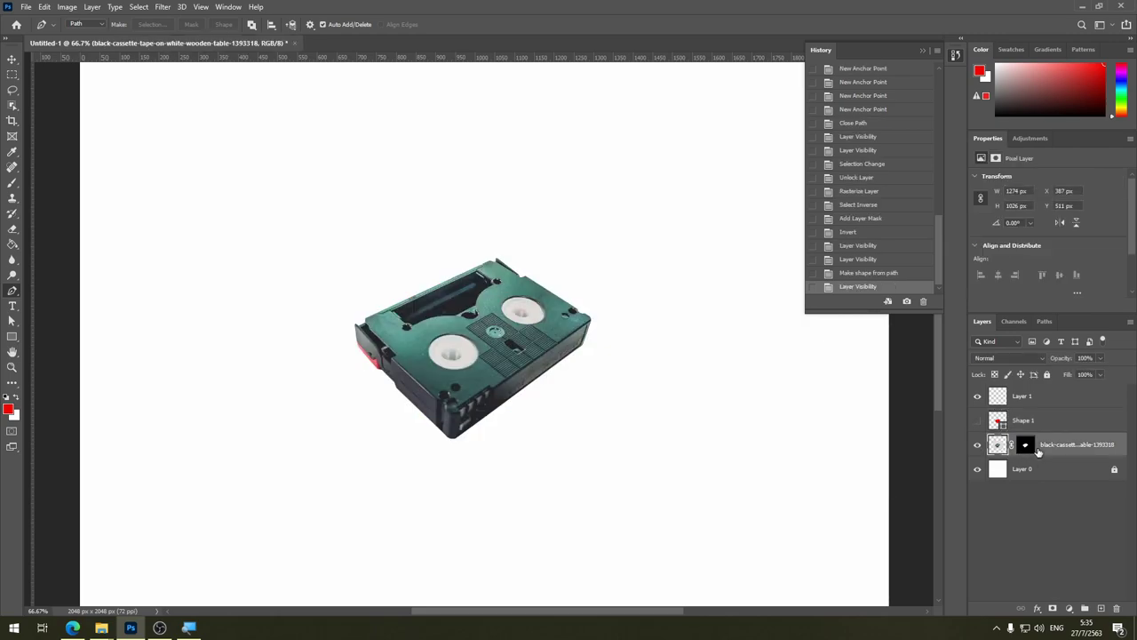
click(979, 423)
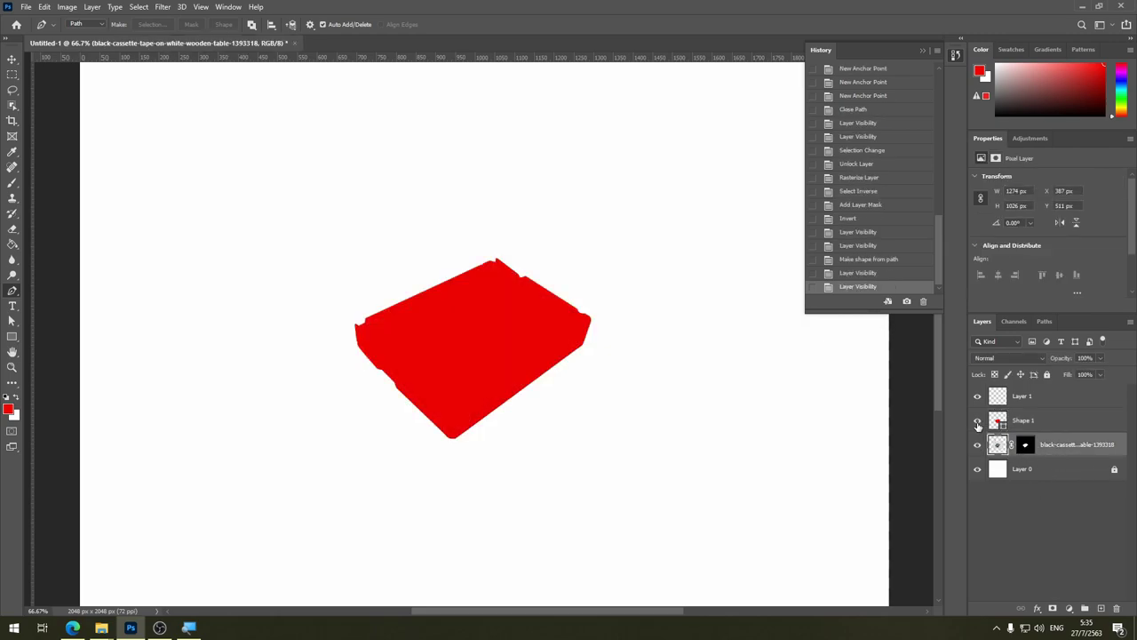
click(979, 423)
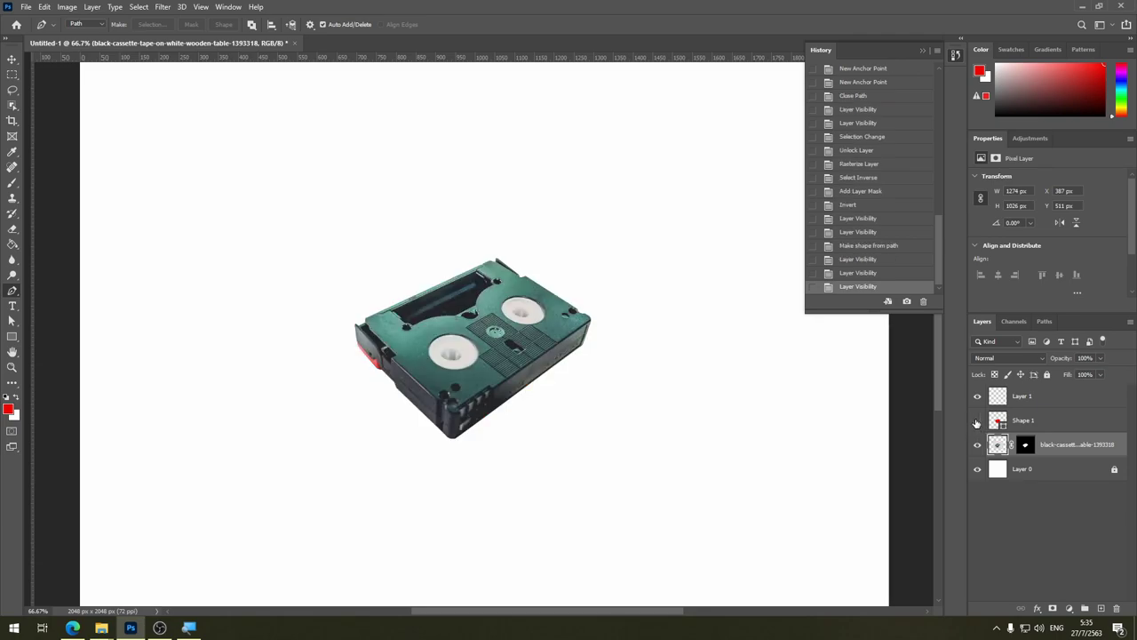
click(977, 423)
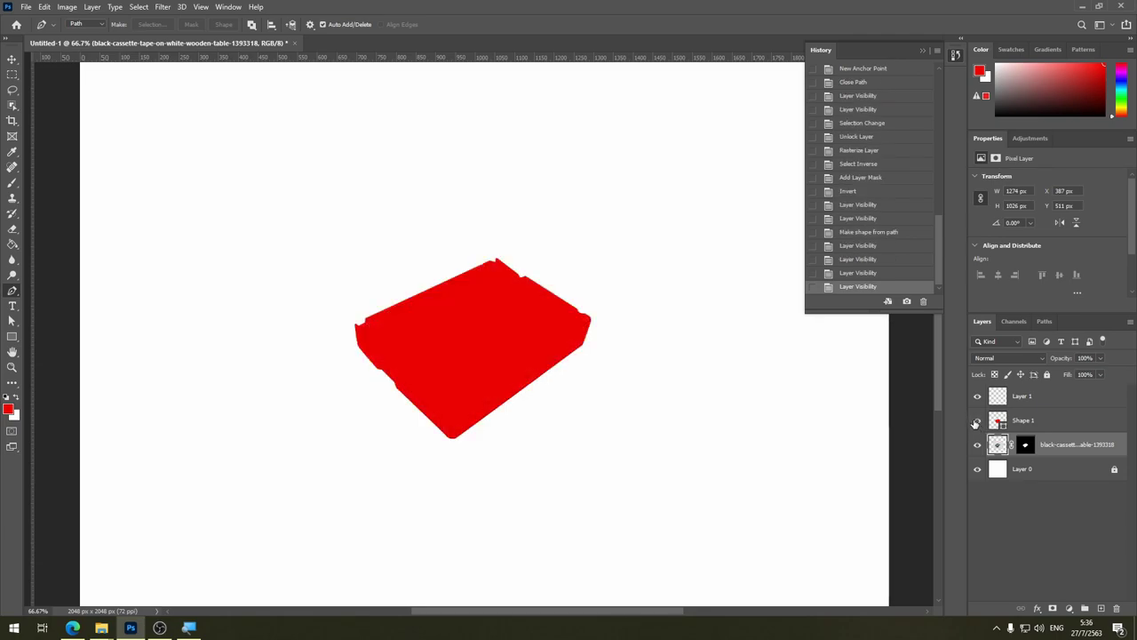
click(976, 423)
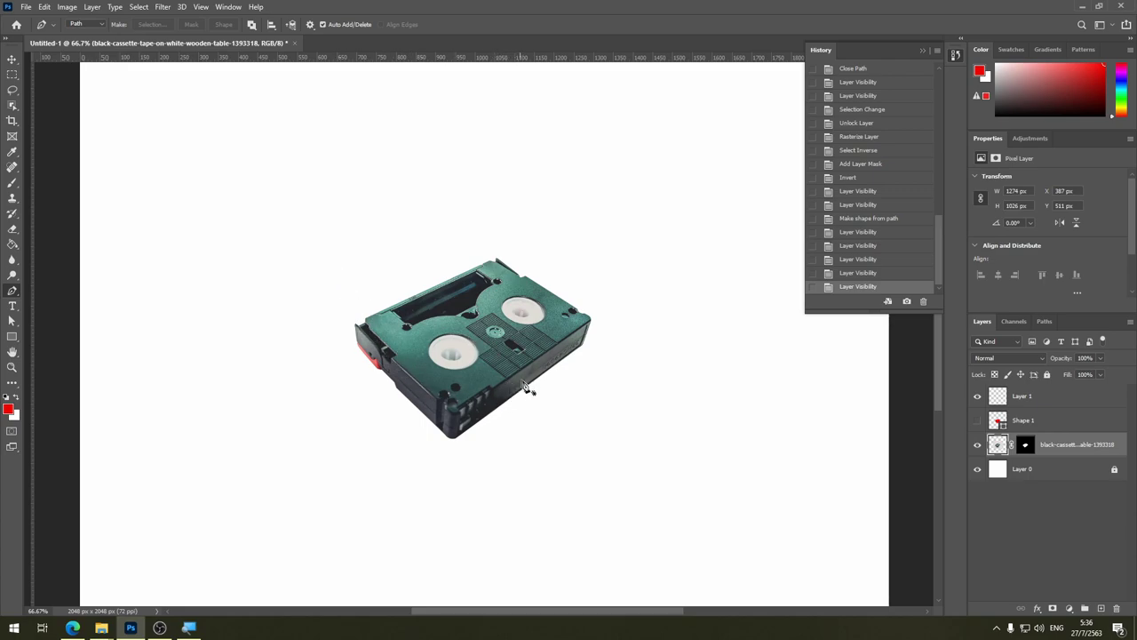
click(978, 422)
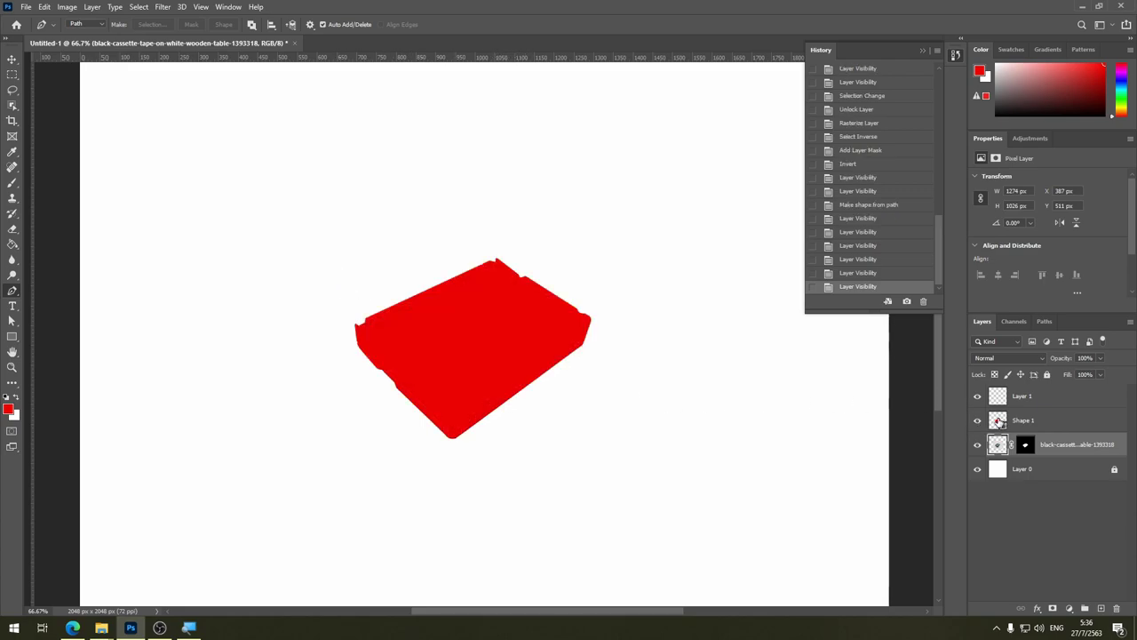
click(998, 422)
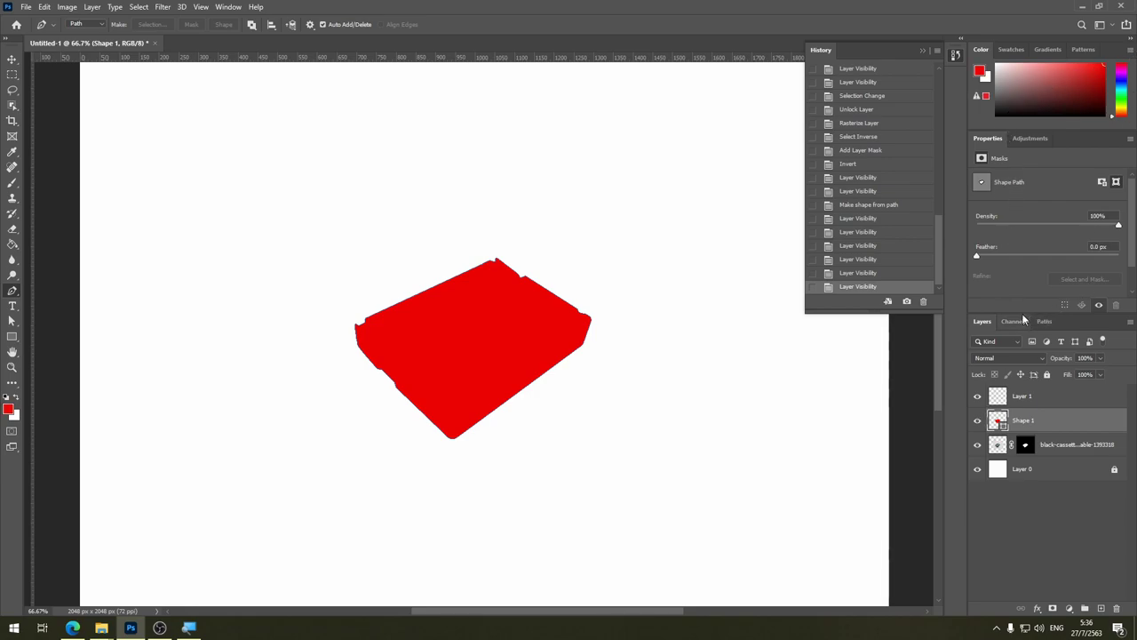
Step: Open and cancel Shape 1's colour picker, then hide the red shape
scroll(1073, 222, down, 2)
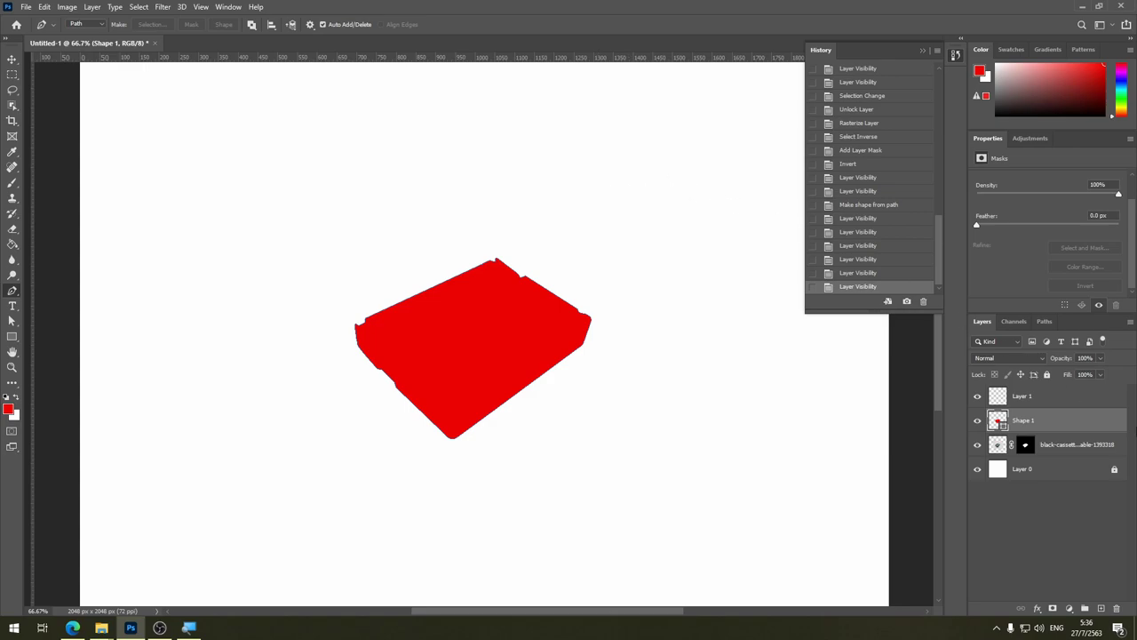
double_click(997, 420)
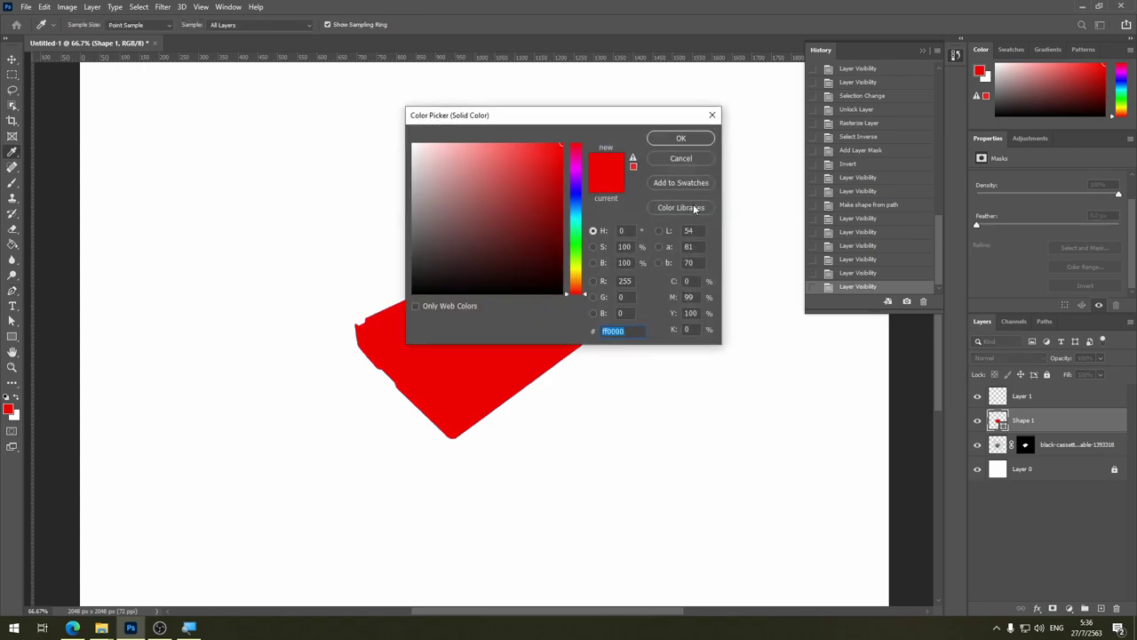
click(680, 158)
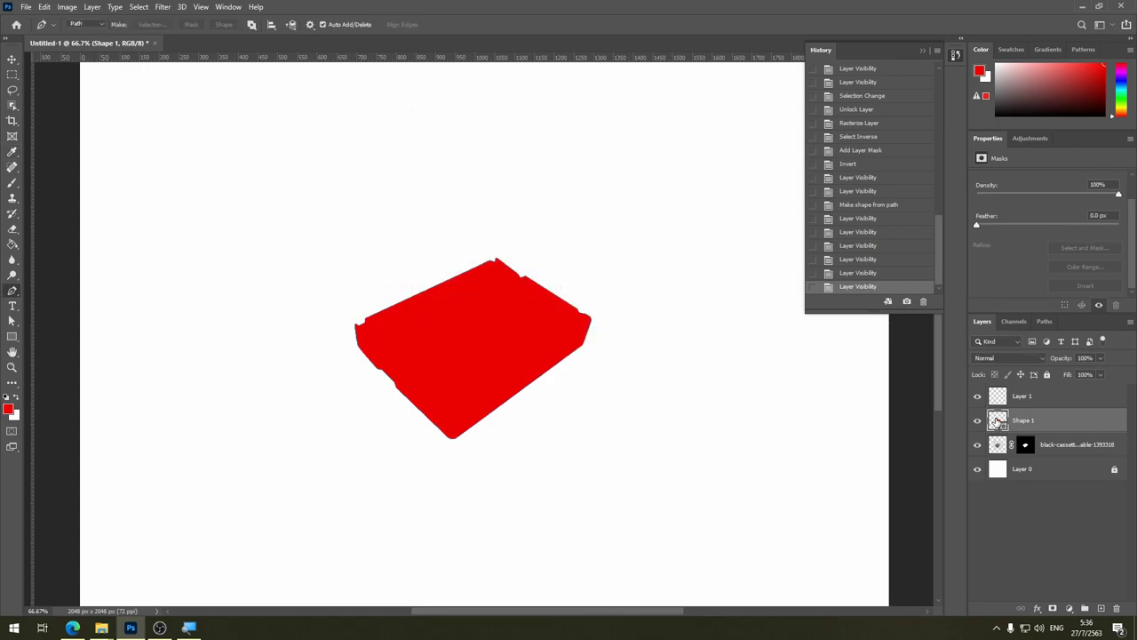
double_click(997, 420)
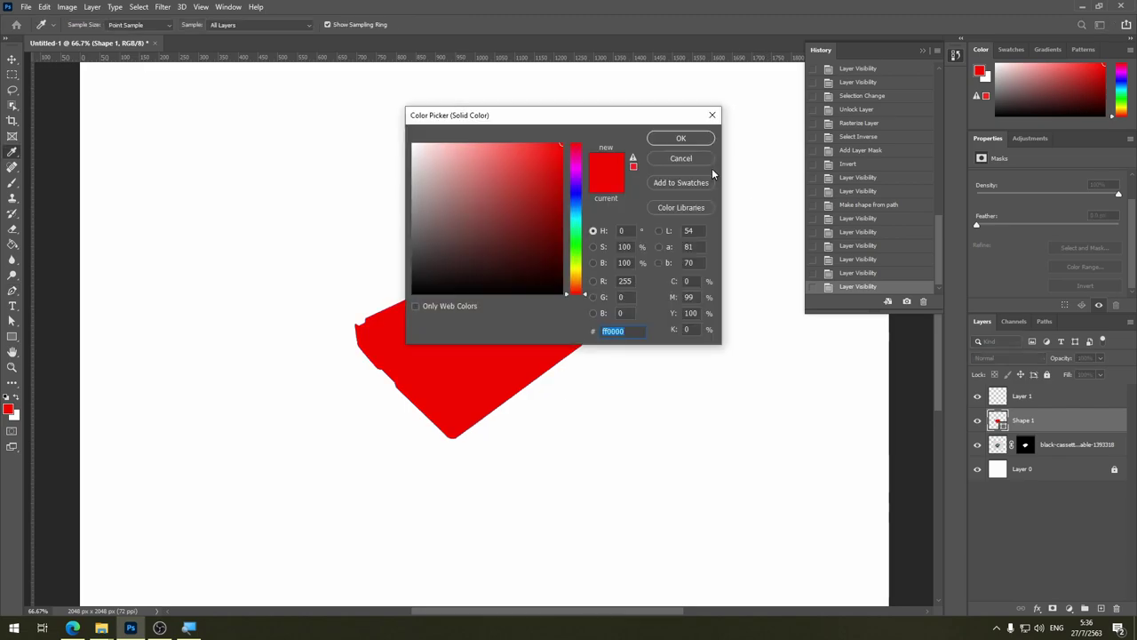
click(681, 160)
click(977, 421)
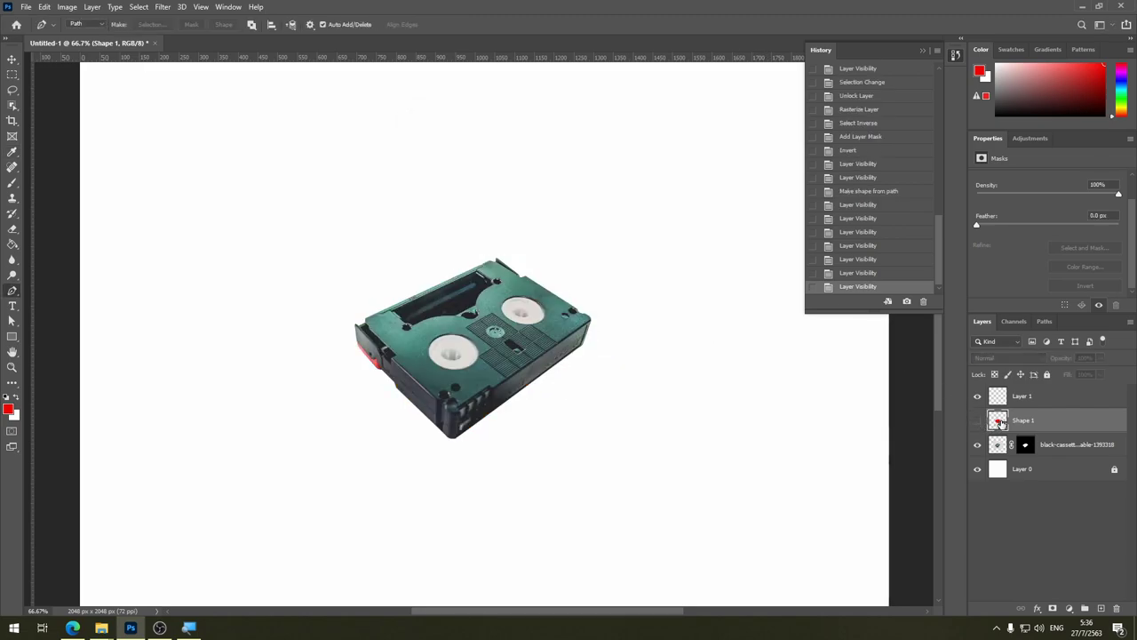
Step: Set Shape 1's fill to dark grey 5a615e, compare it with the photo, then hide it
double_click(997, 420)
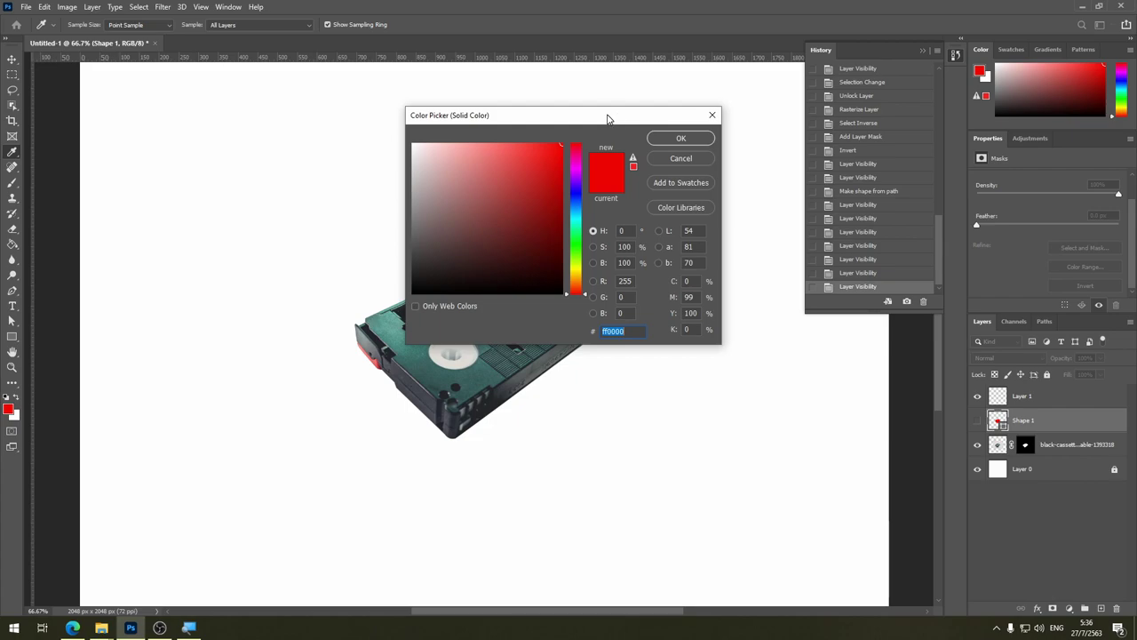
drag(605, 114, 939, 213)
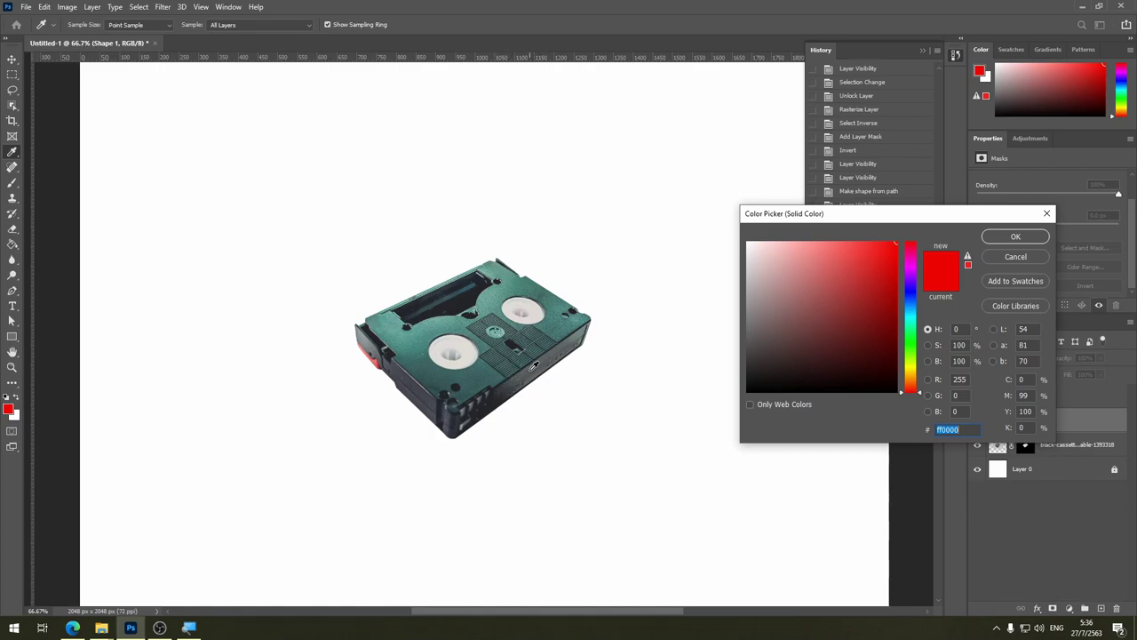
key(Tab)
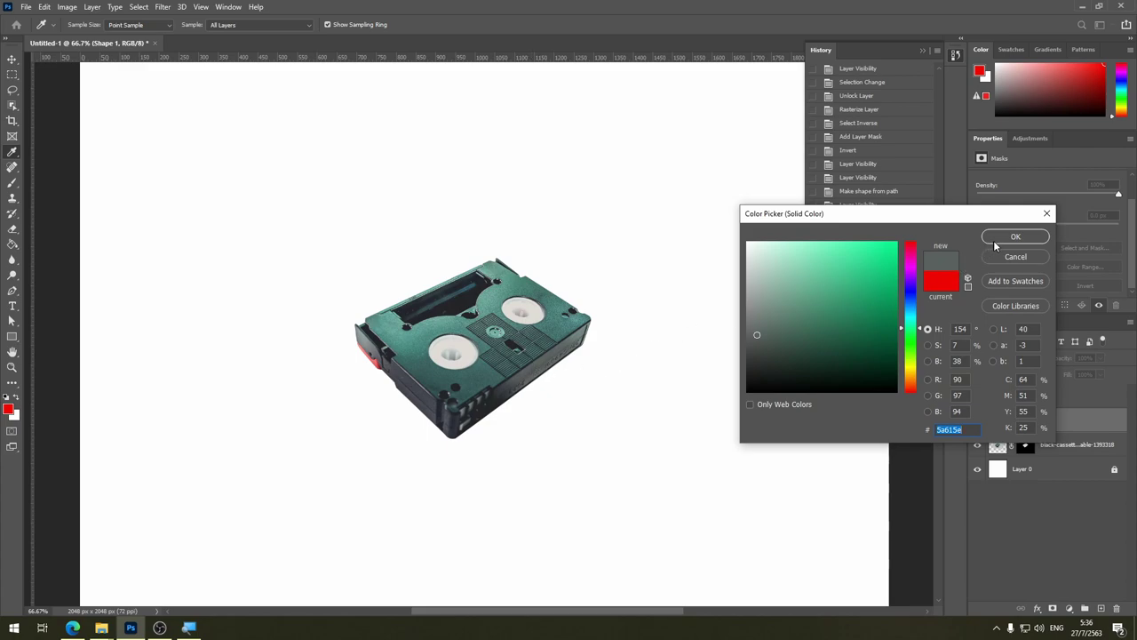
click(994, 238)
click(978, 420)
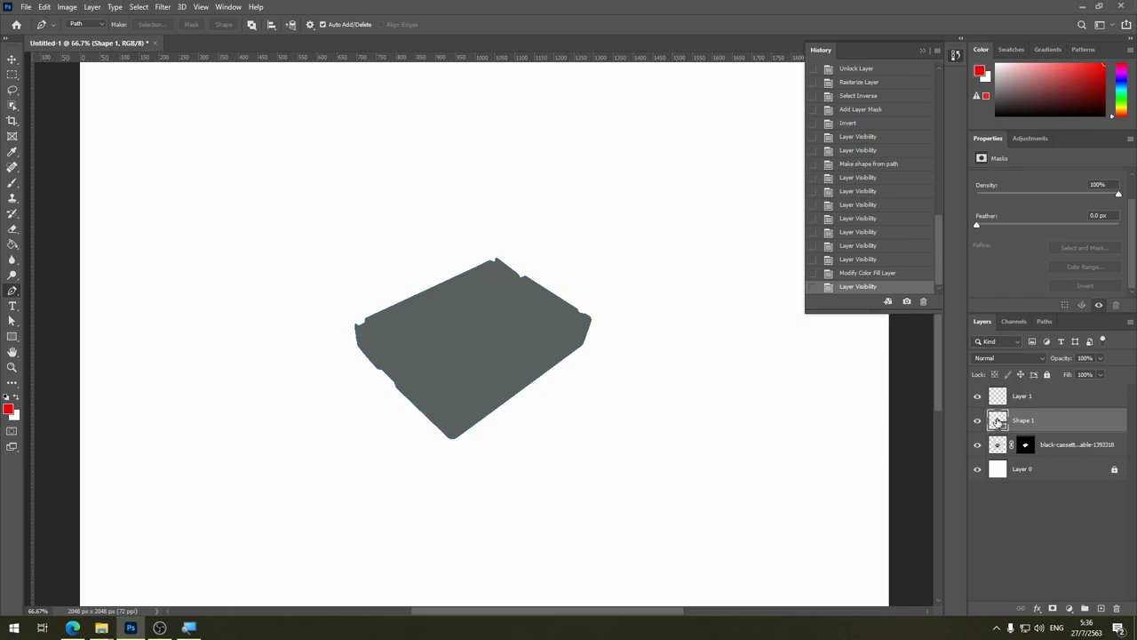
click(978, 422)
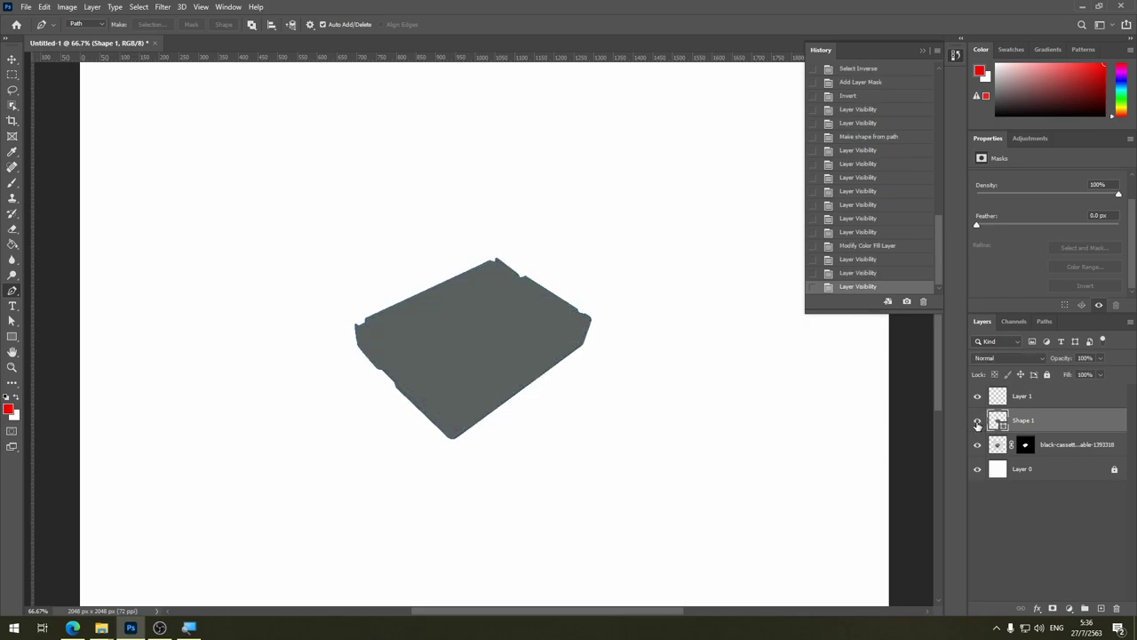
click(978, 422)
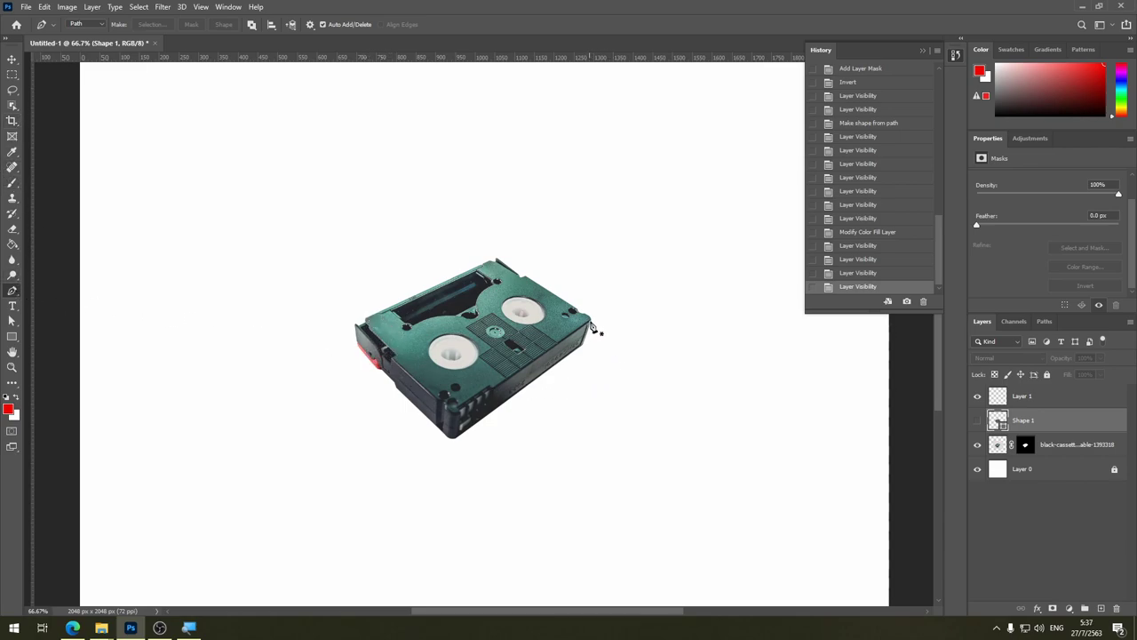
Step: Trace the cassette's right side face as a closed path into a hidden Shape 2 layer
click(597, 313)
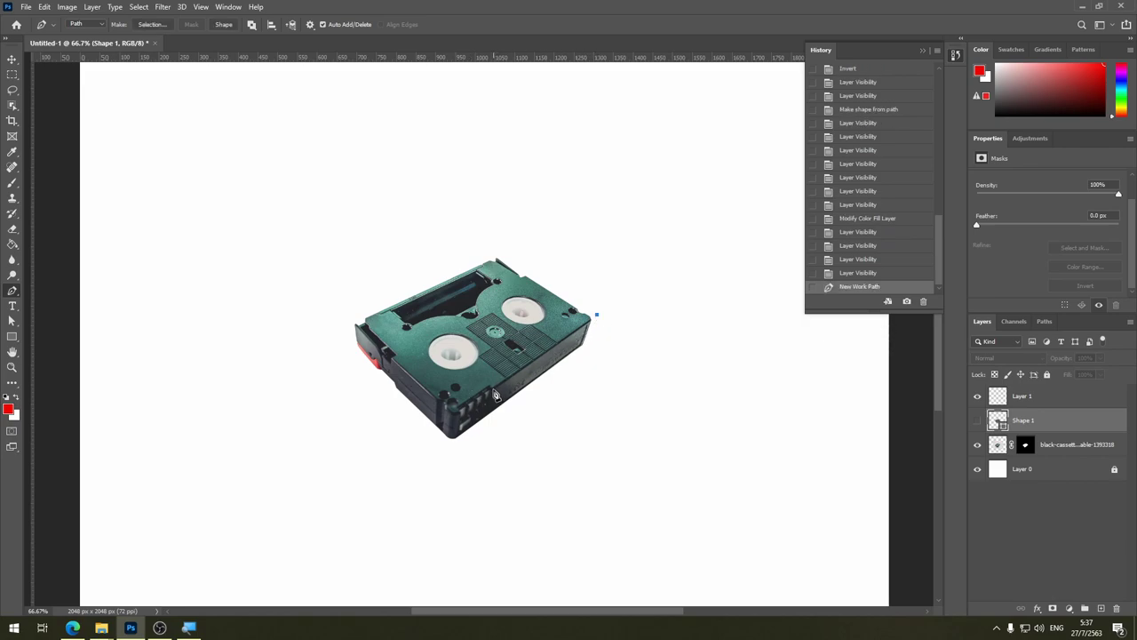
click(495, 392)
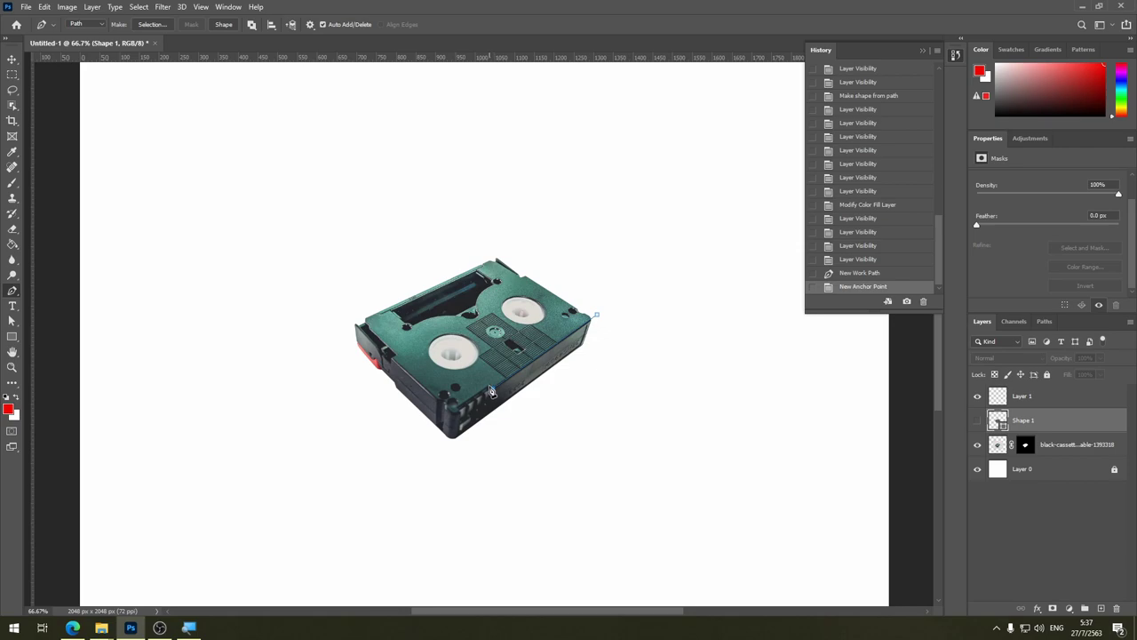
click(491, 391)
click(461, 415)
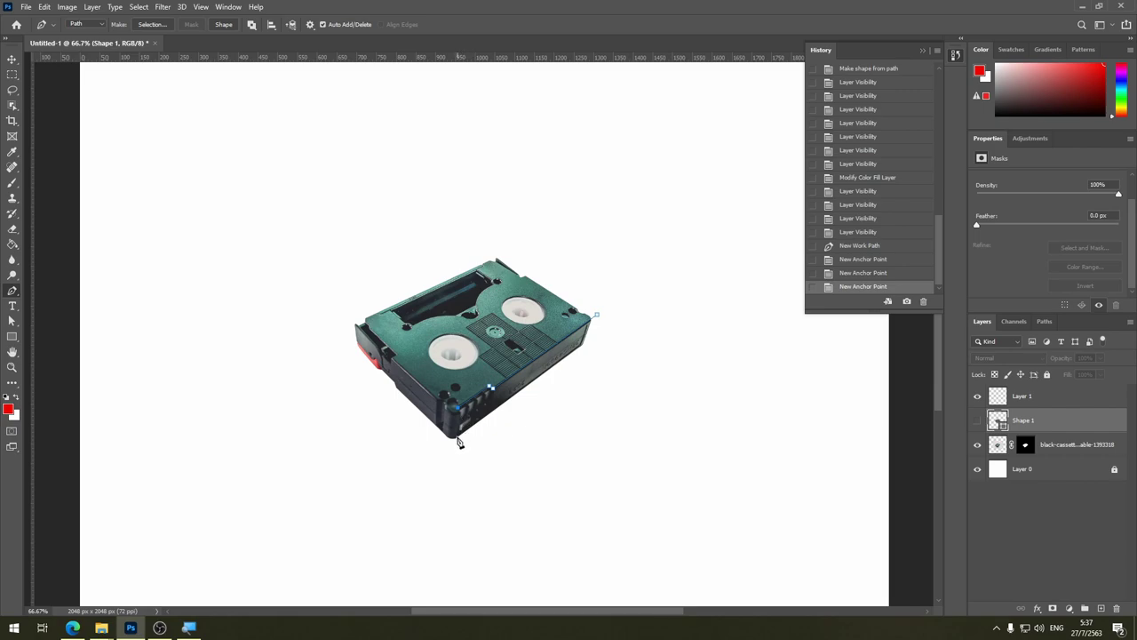
click(455, 436)
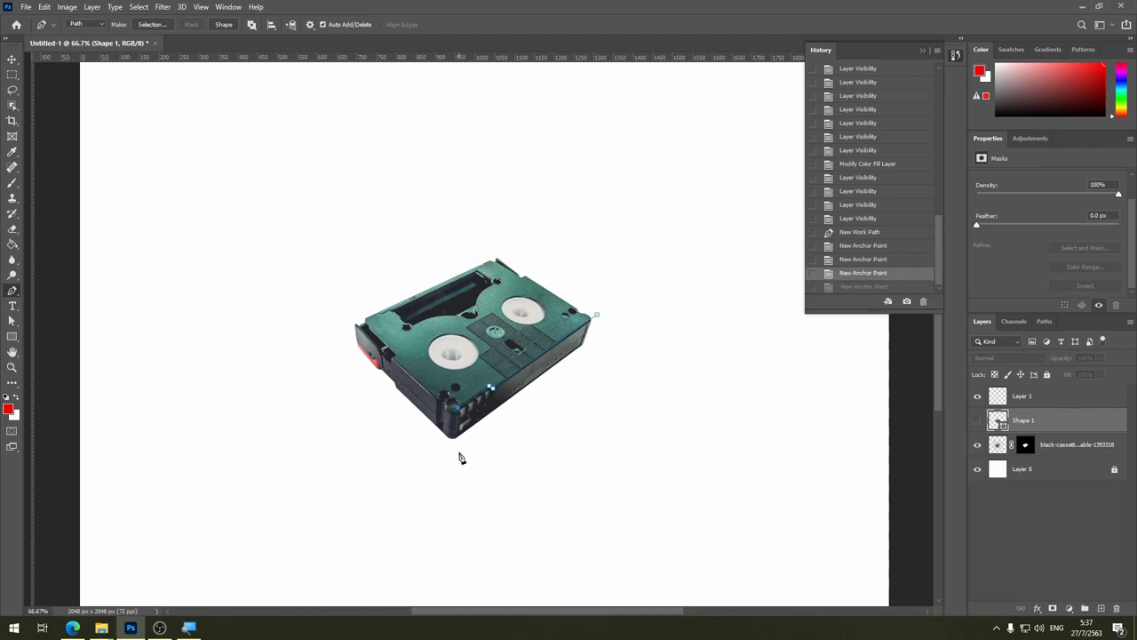
click(454, 454)
click(593, 358)
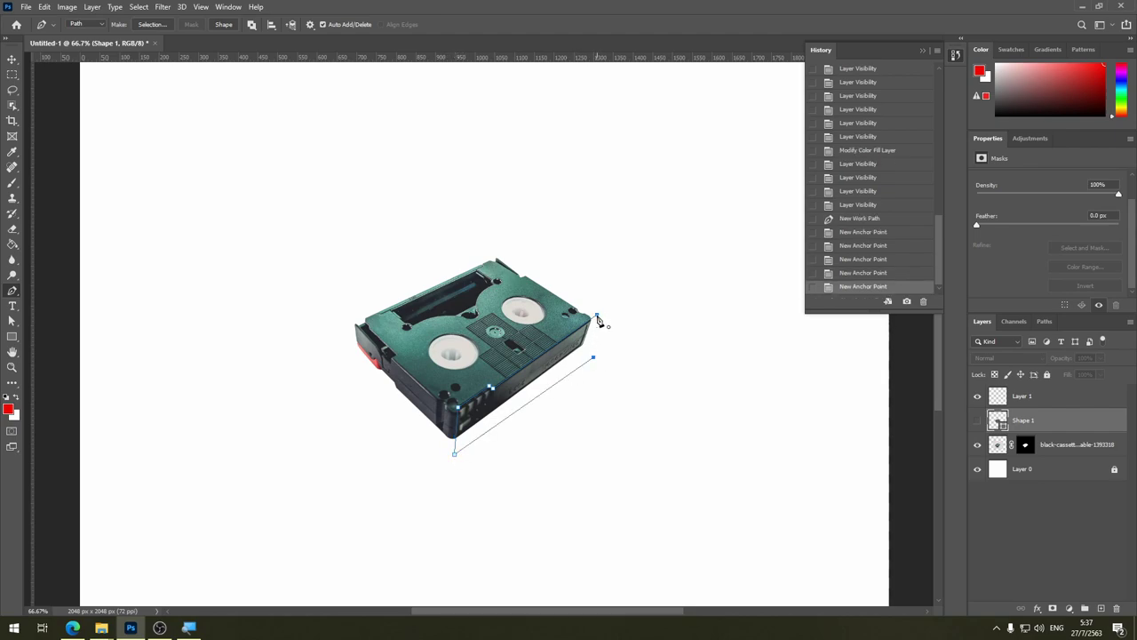
click(596, 315)
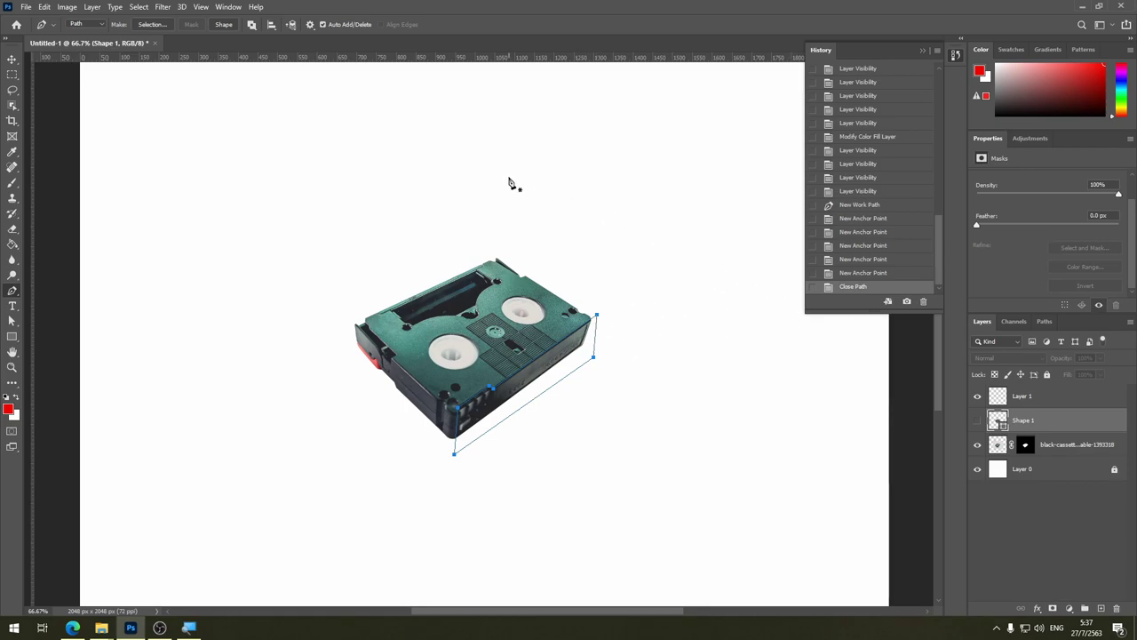
click(223, 24)
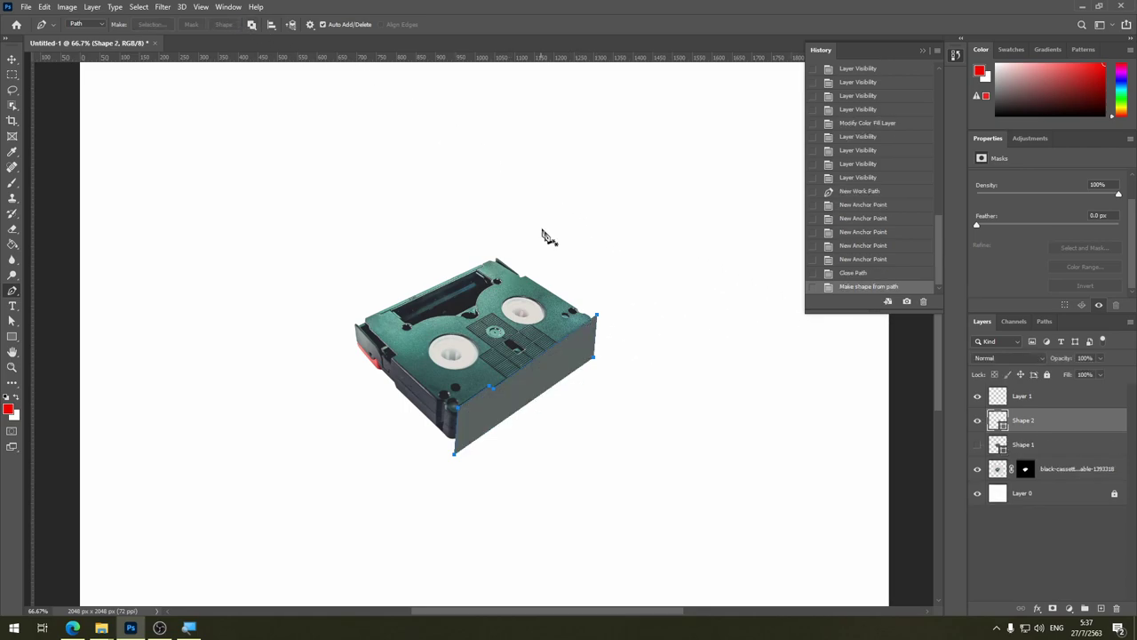
click(977, 420)
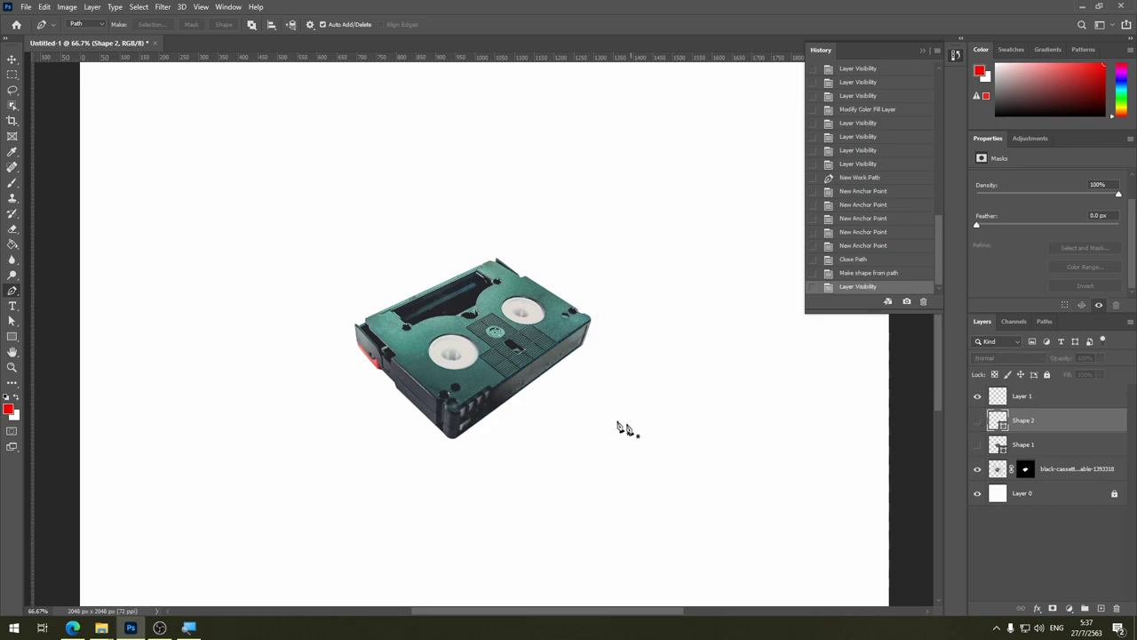
Step: Accept Shape 2's grey fill and make both Shape 1 and Shape 2 visible
double_click(998, 421)
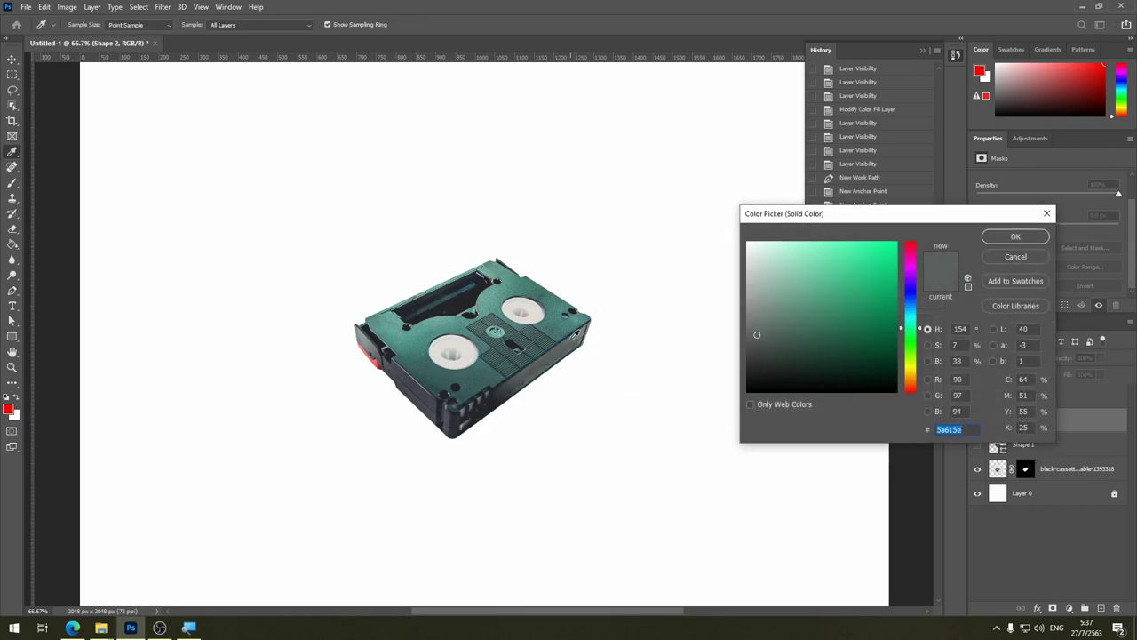
click(1016, 237)
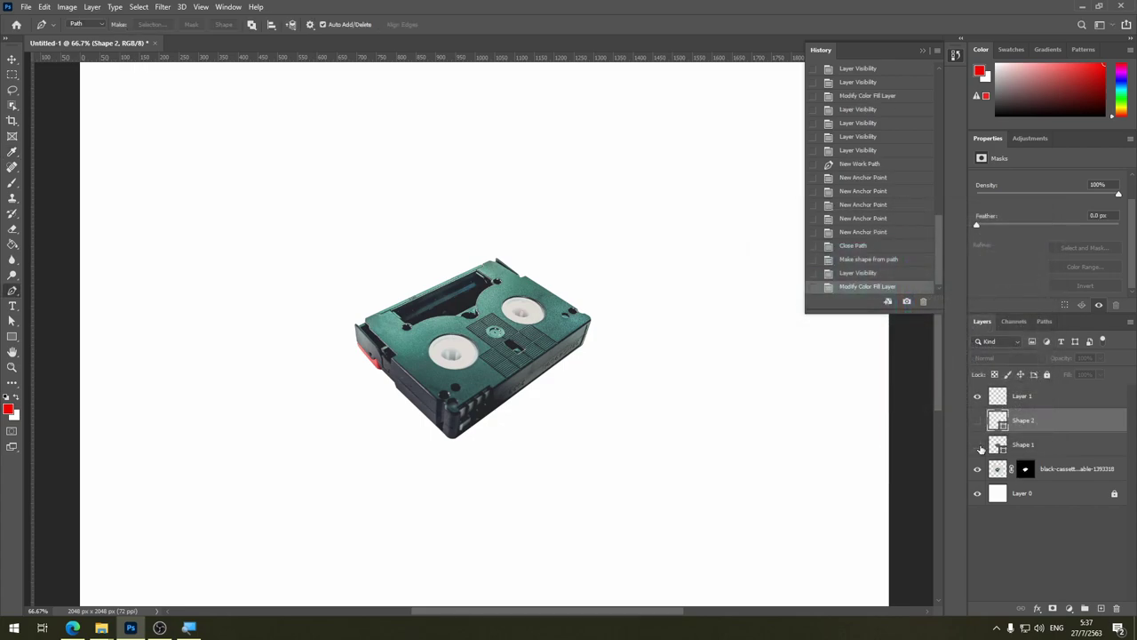
click(978, 444)
click(978, 420)
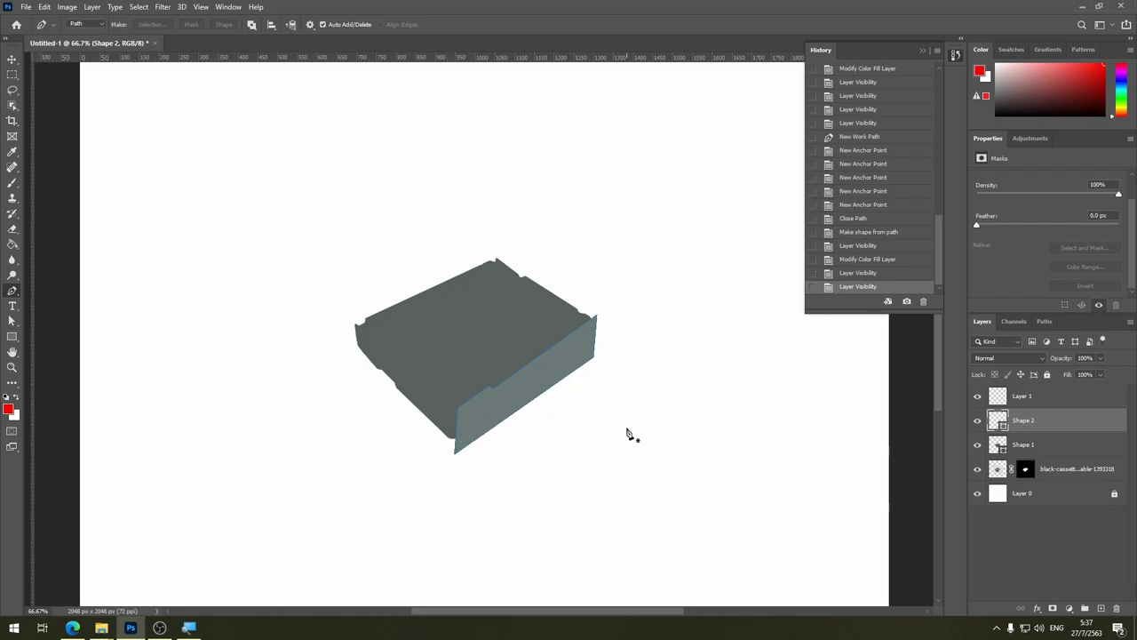
Step: Create a clipping mask of Shape 2 onto Shape 1, hide both shapes, and select Shape 1
right_click(1053, 426)
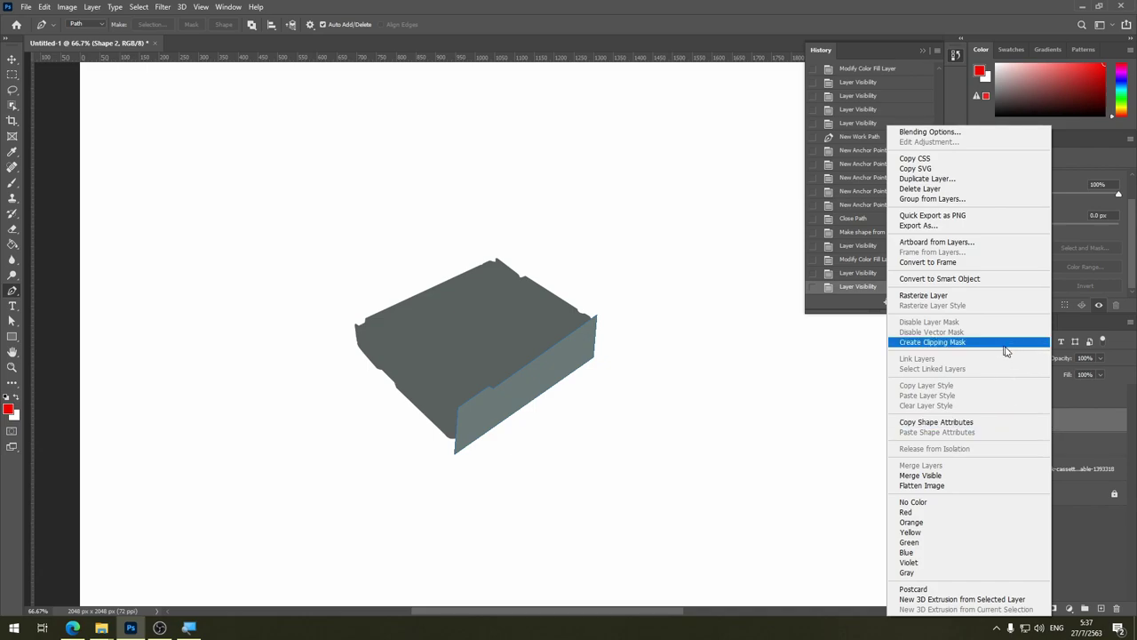
right_click(1072, 420)
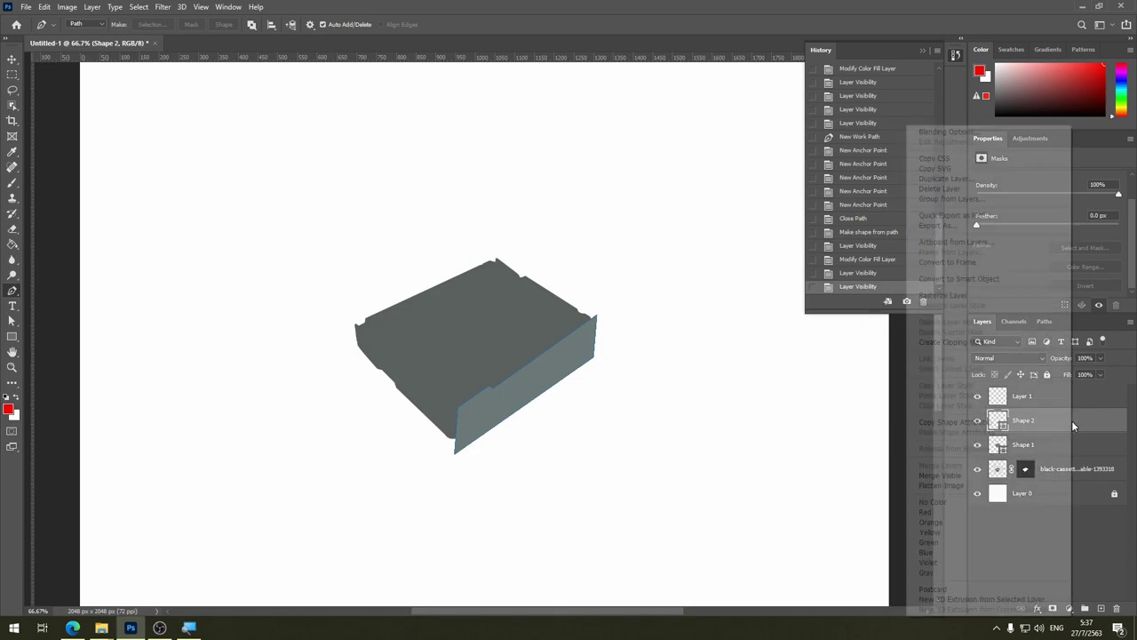
right_click(1082, 421)
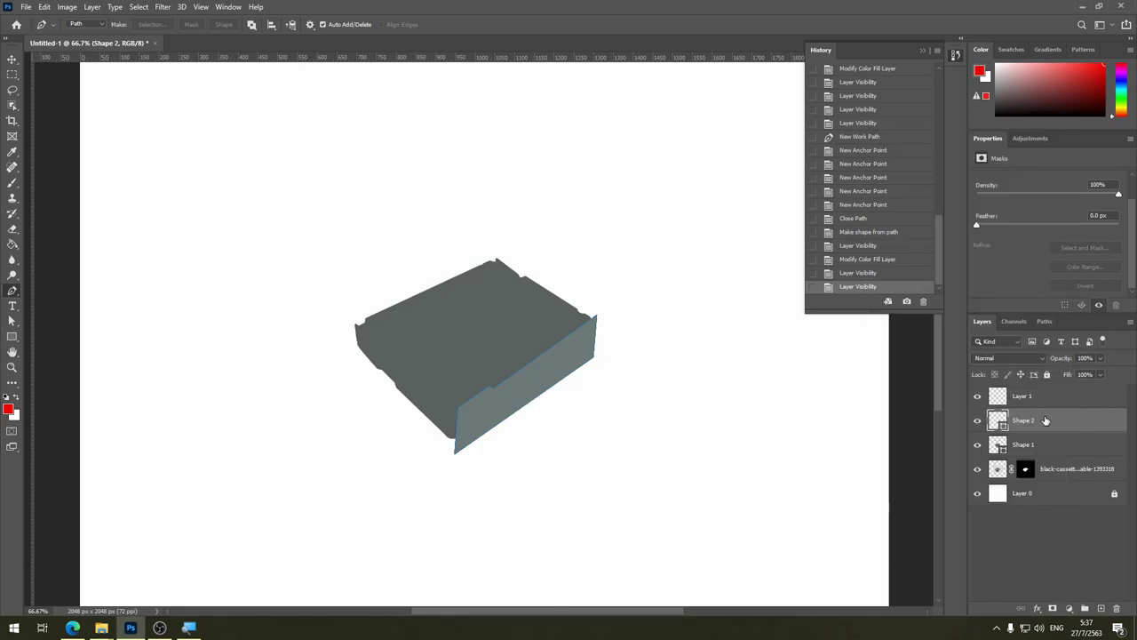
right_click(1045, 421)
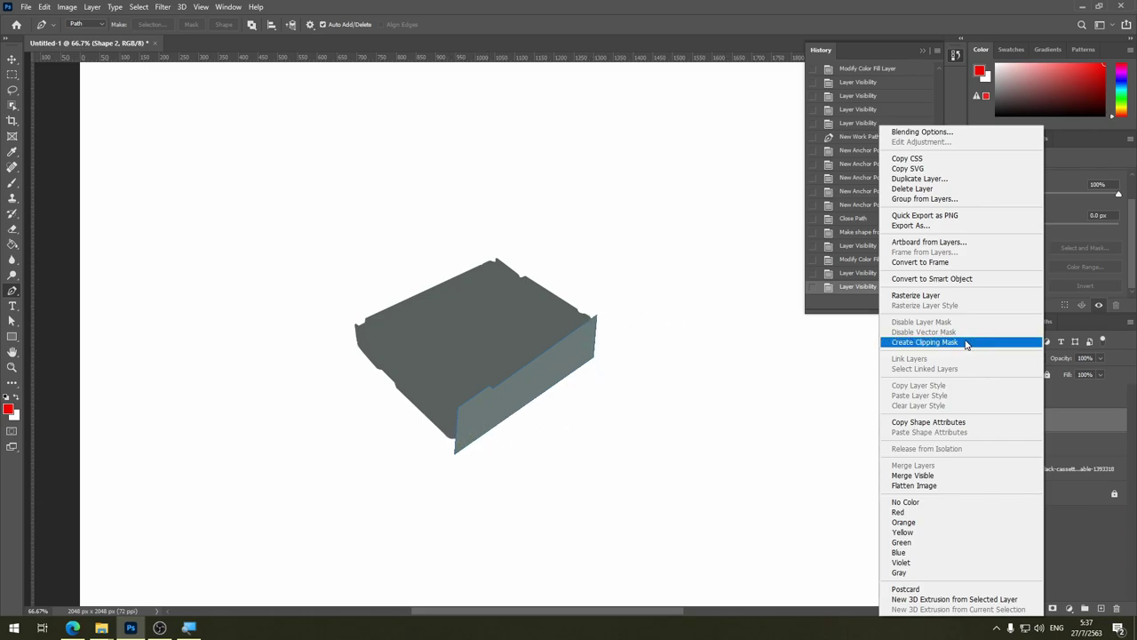
click(967, 344)
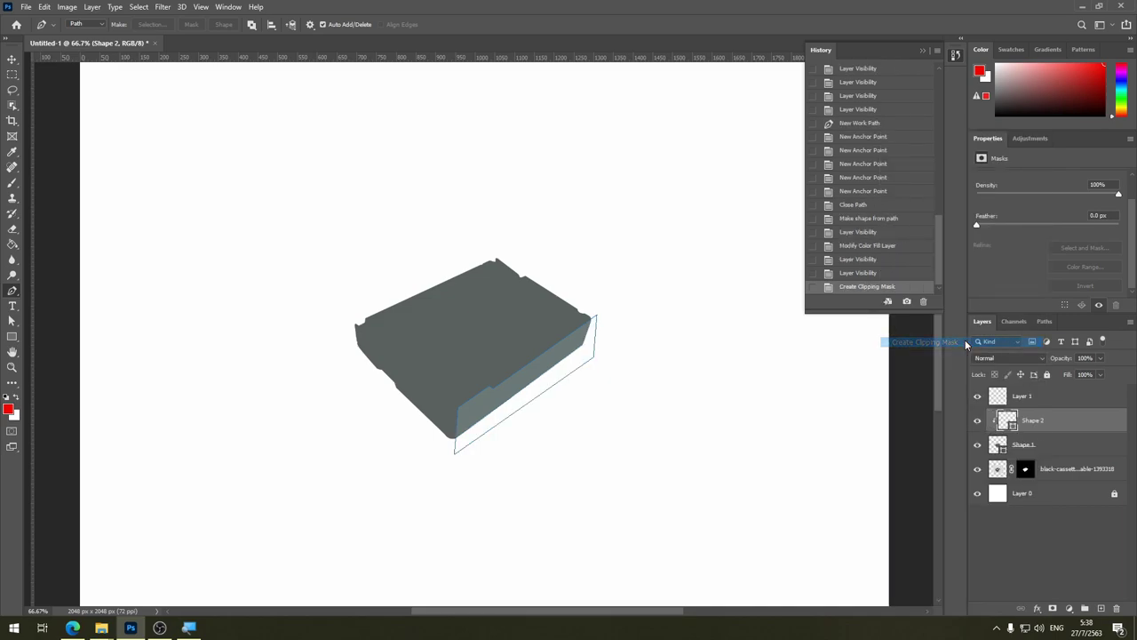
click(1056, 538)
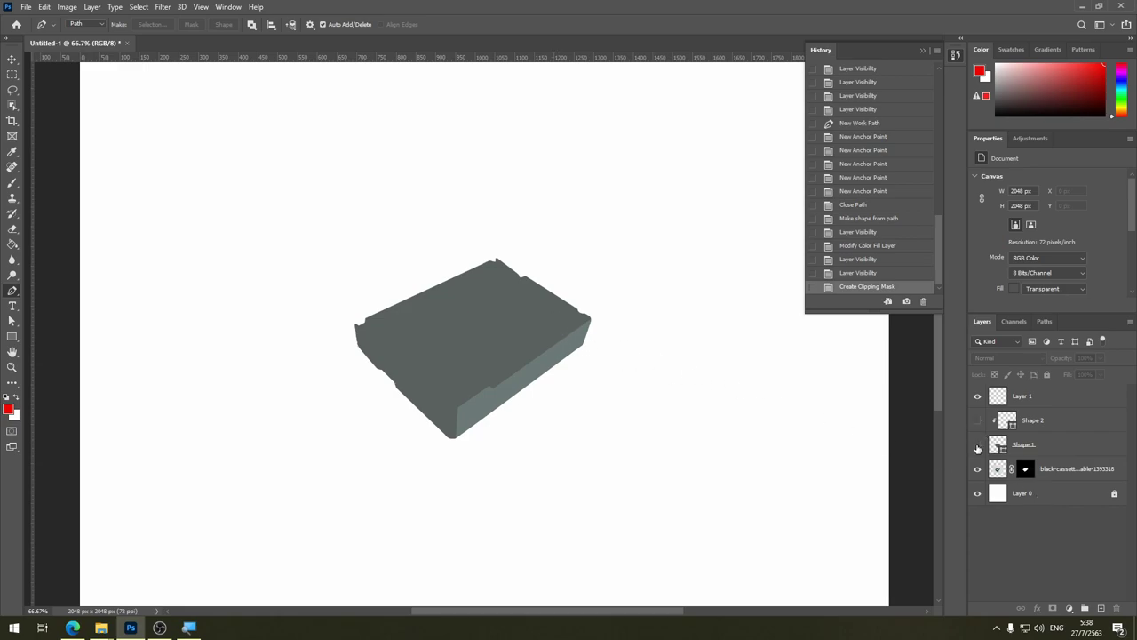
drag(978, 420, 979, 445)
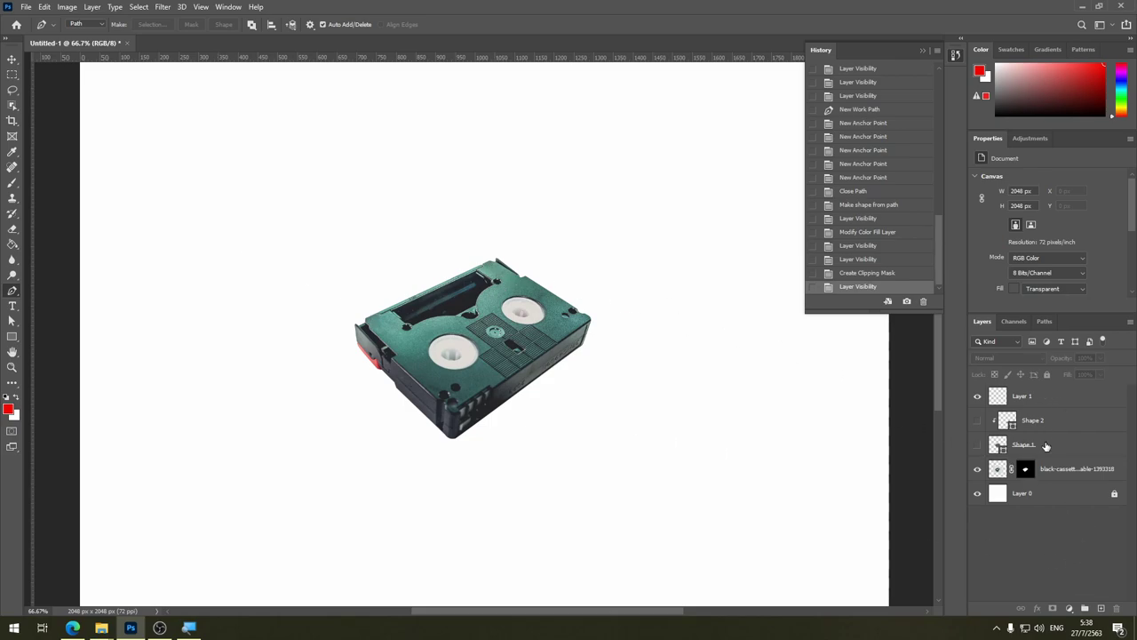
click(991, 471)
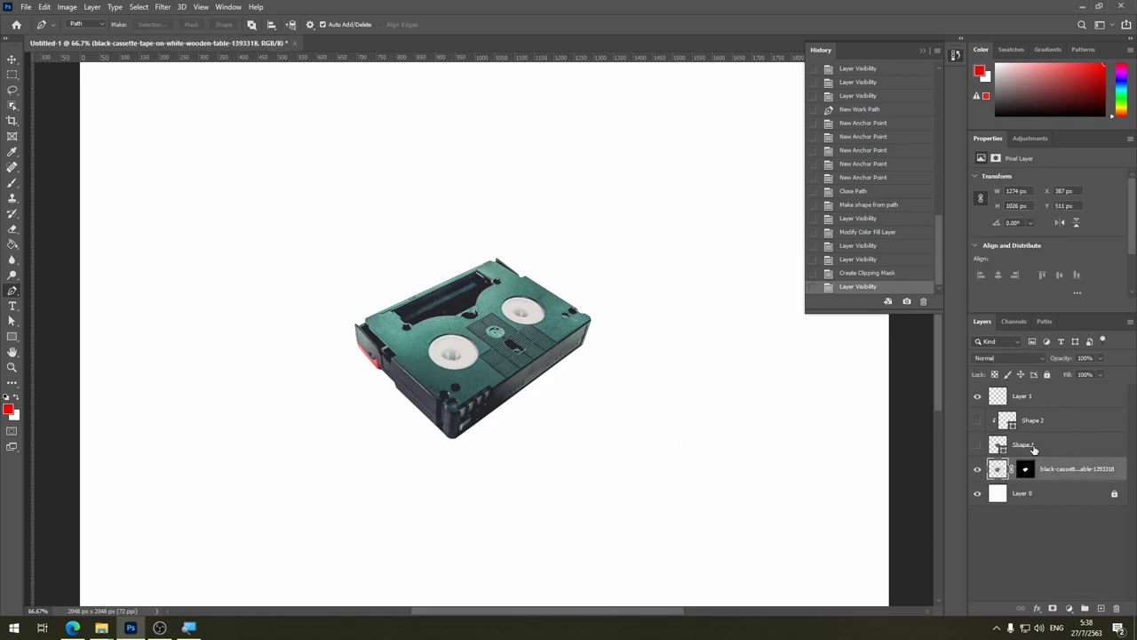
Step: Select Shape 1 and begin tracing the cassette's lower side panel outline
click(1031, 447)
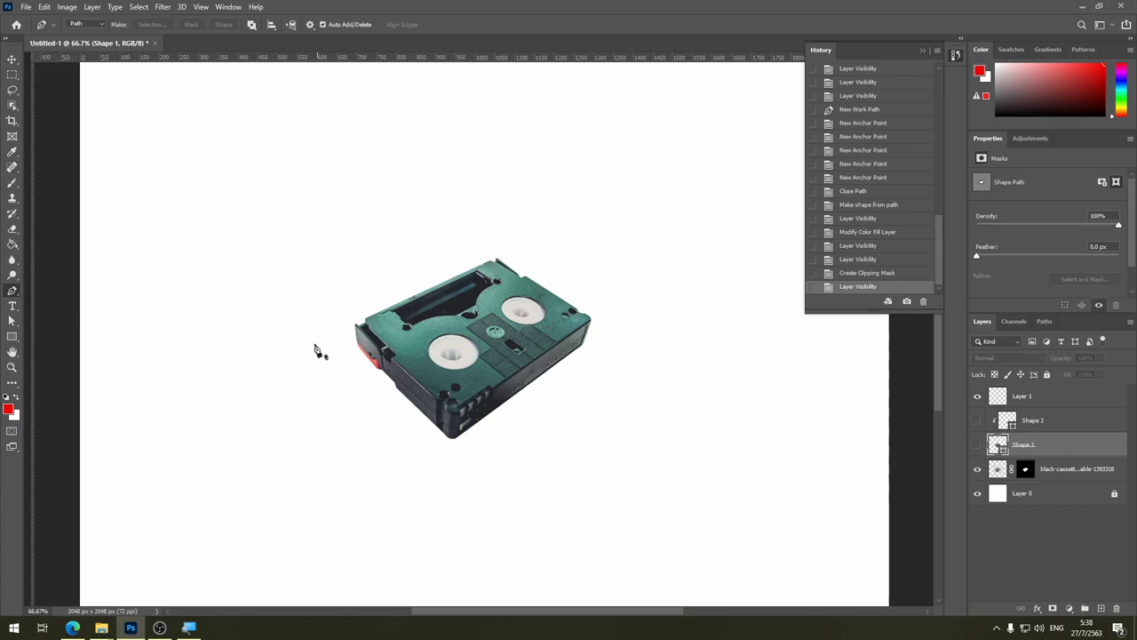
mouse_move(981, 448)
mouse_down()
mouse_move(979, 427)
mouse_move(980, 447)
mouse_up()
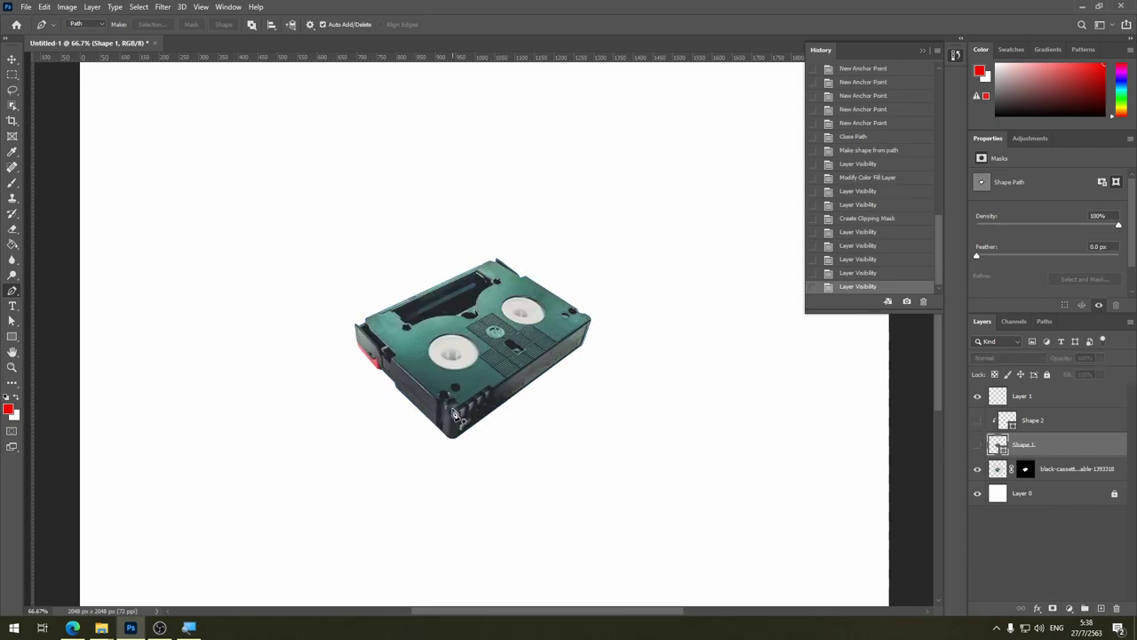
click(456, 408)
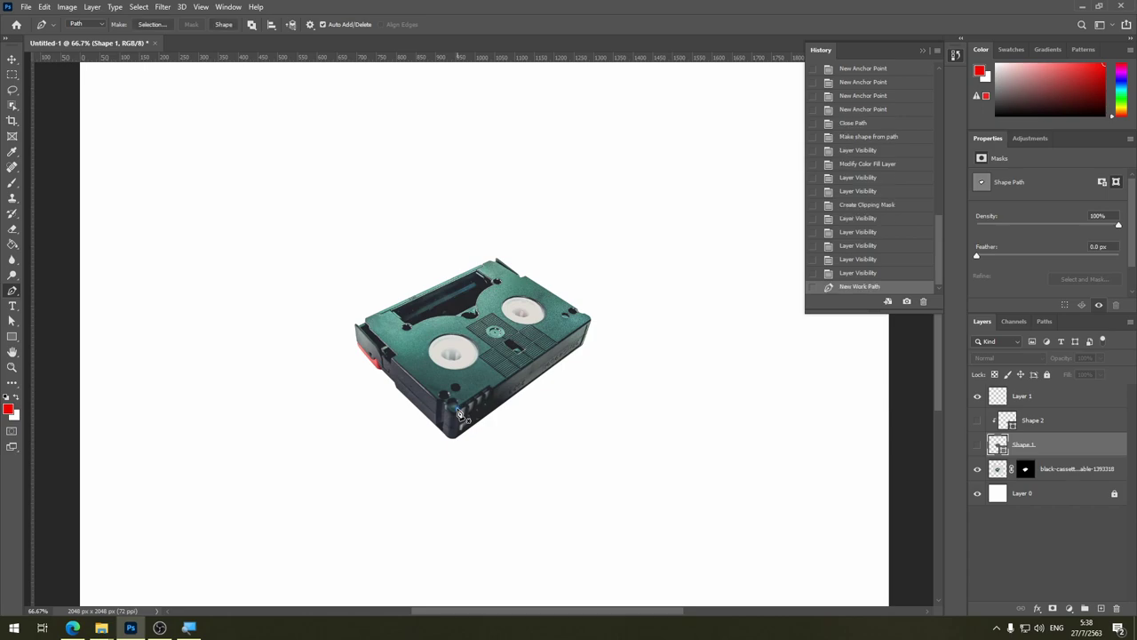
click(491, 391)
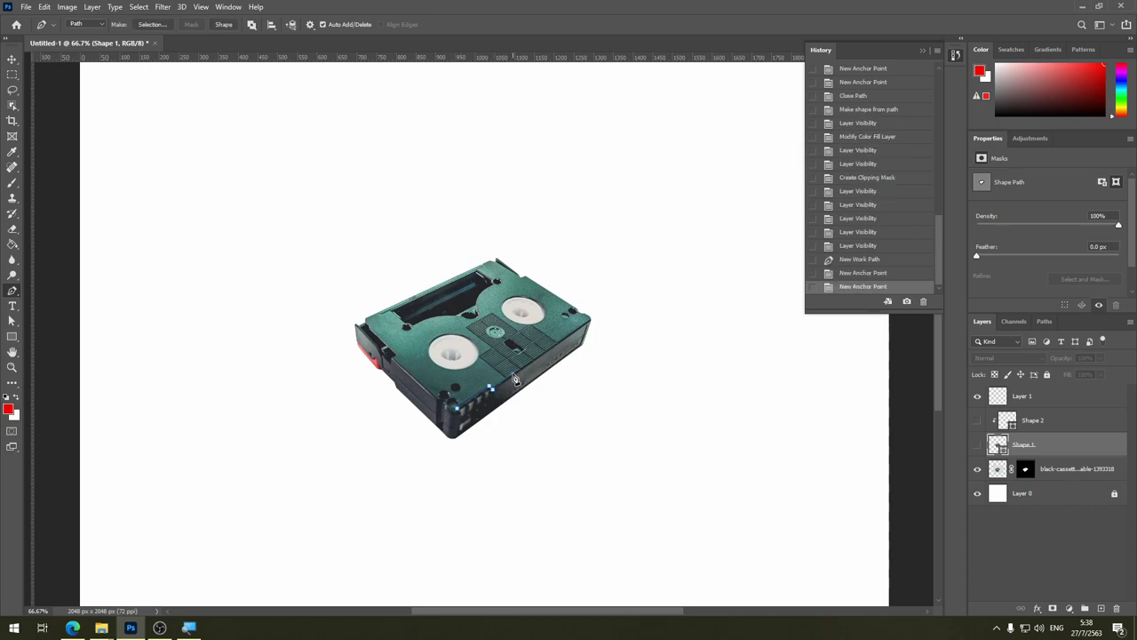
click(513, 375)
Step: Correct misplaced anchors, close the lower panel outline, and make it a Shape 3 layer
key(ctrl+z)
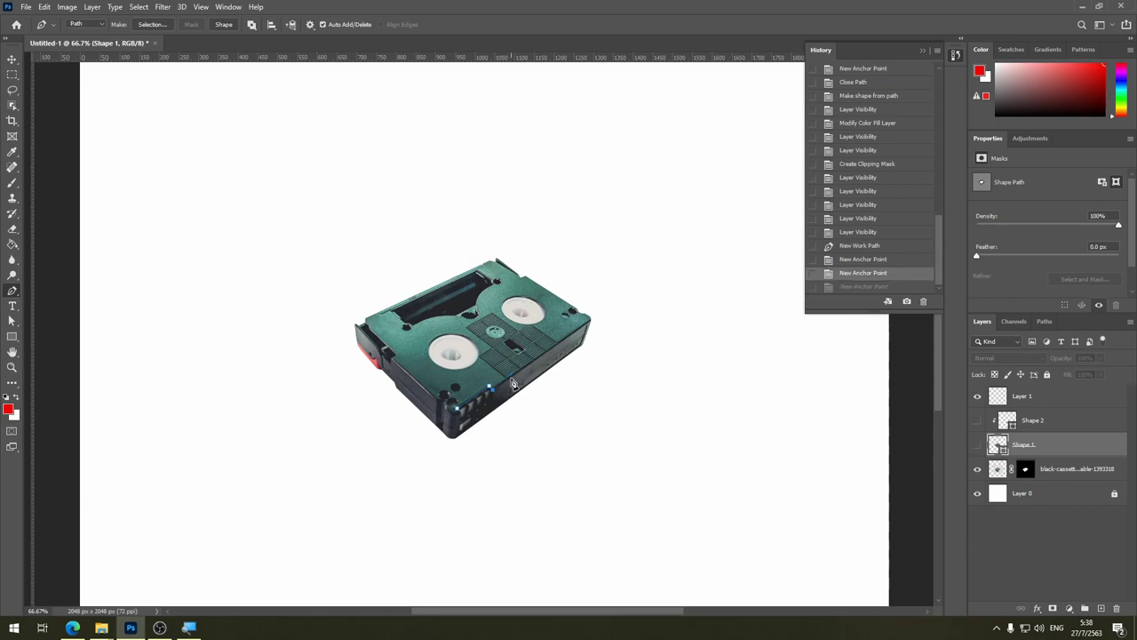
click(511, 379)
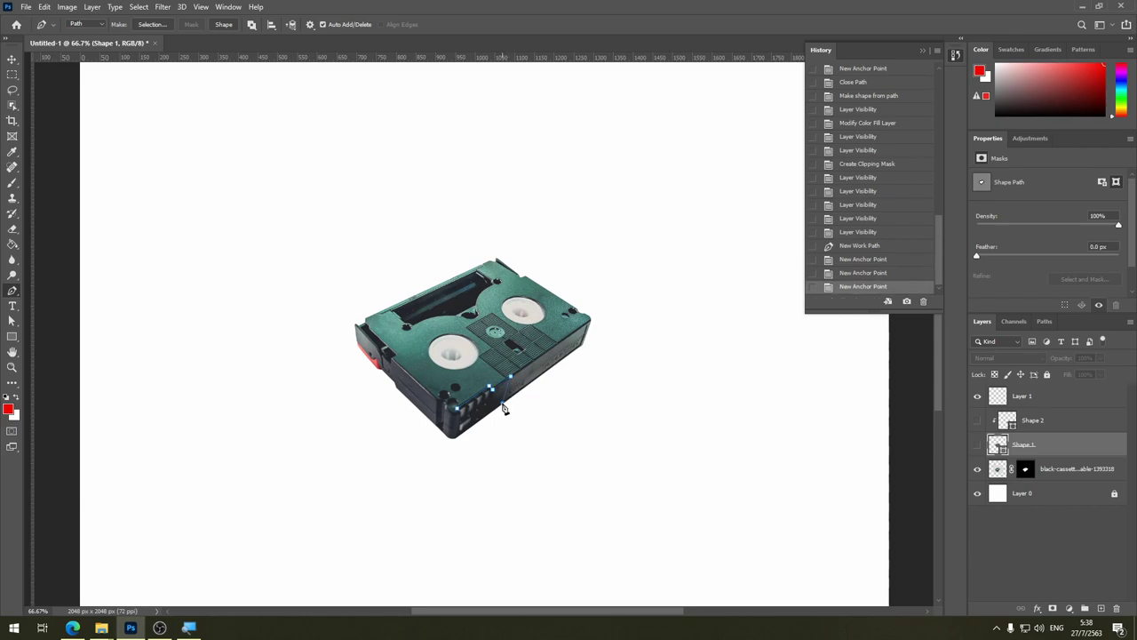
click(503, 408)
key(ctrl+z)
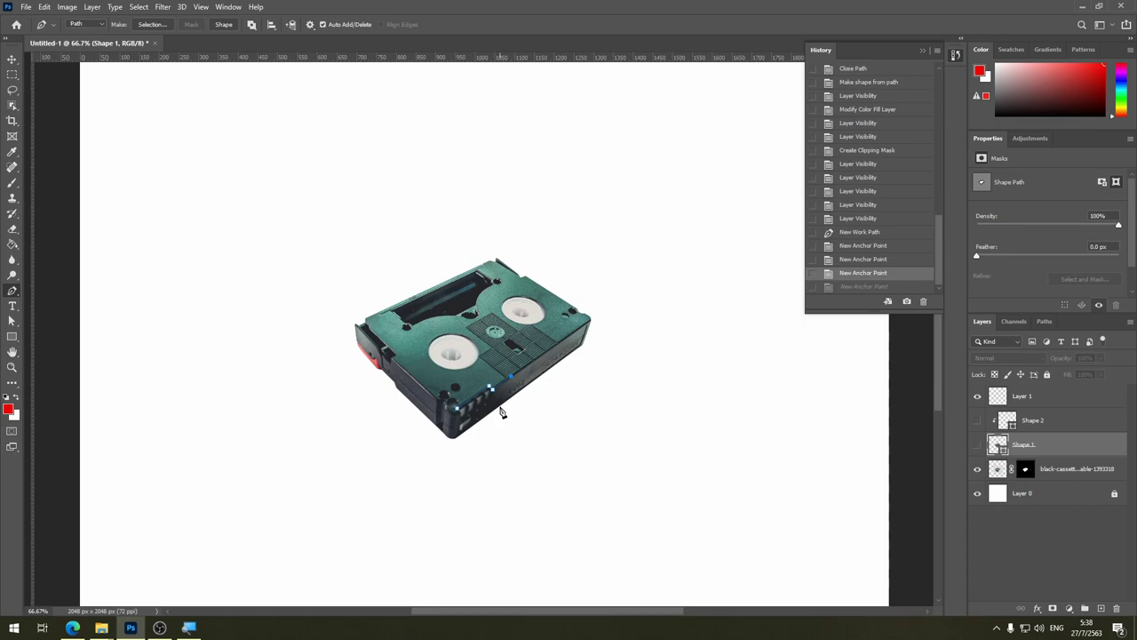
click(500, 407)
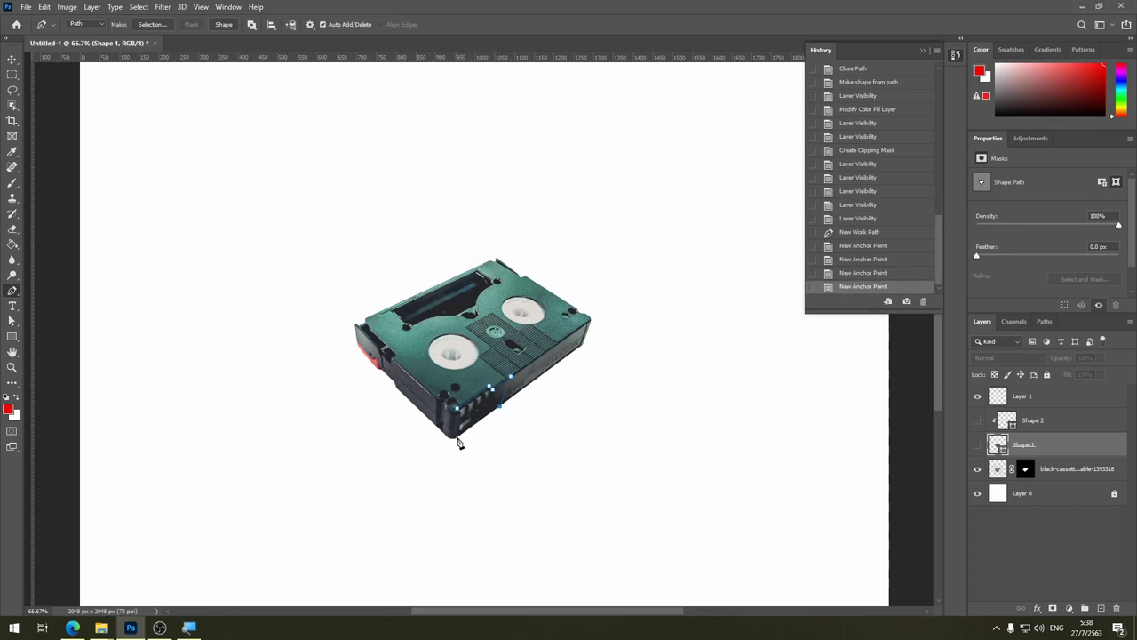
click(459, 439)
click(461, 415)
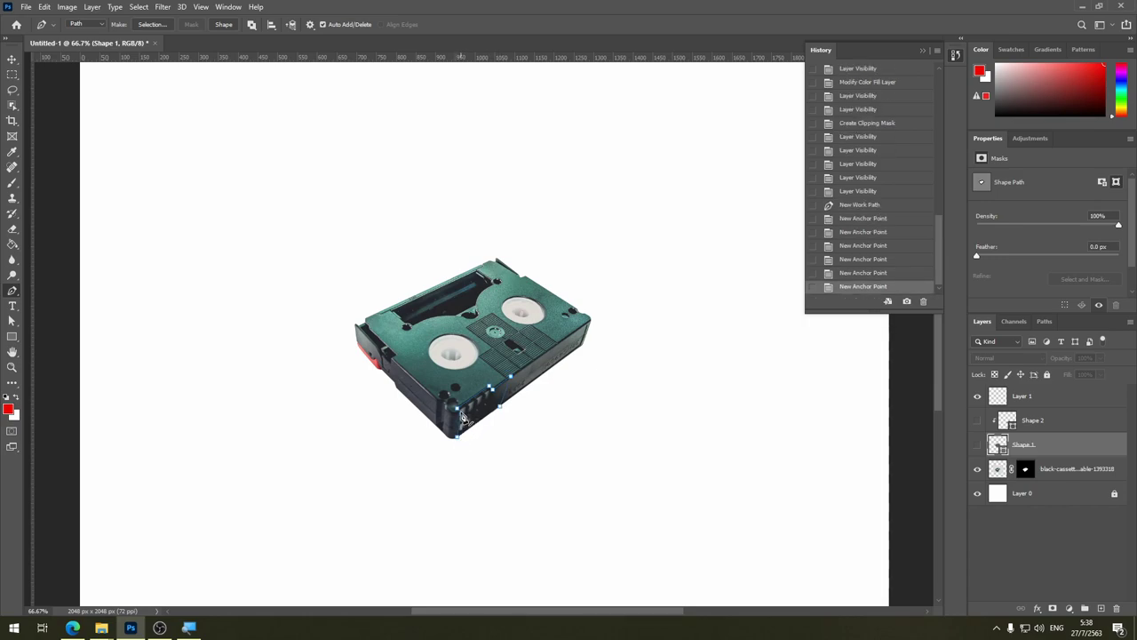
click(461, 415)
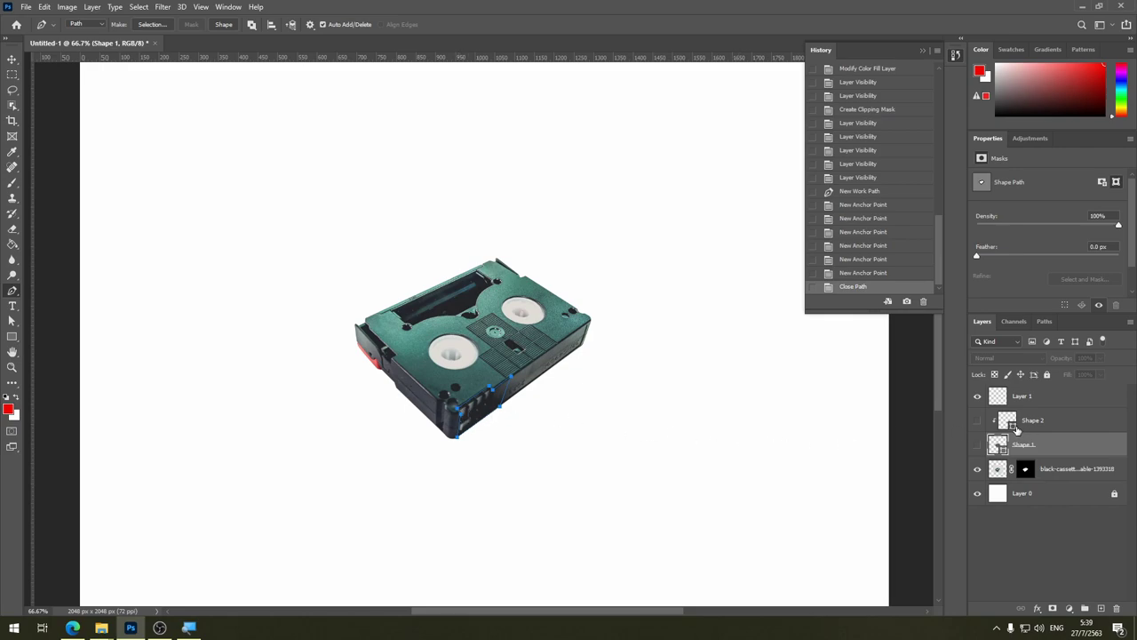
click(223, 24)
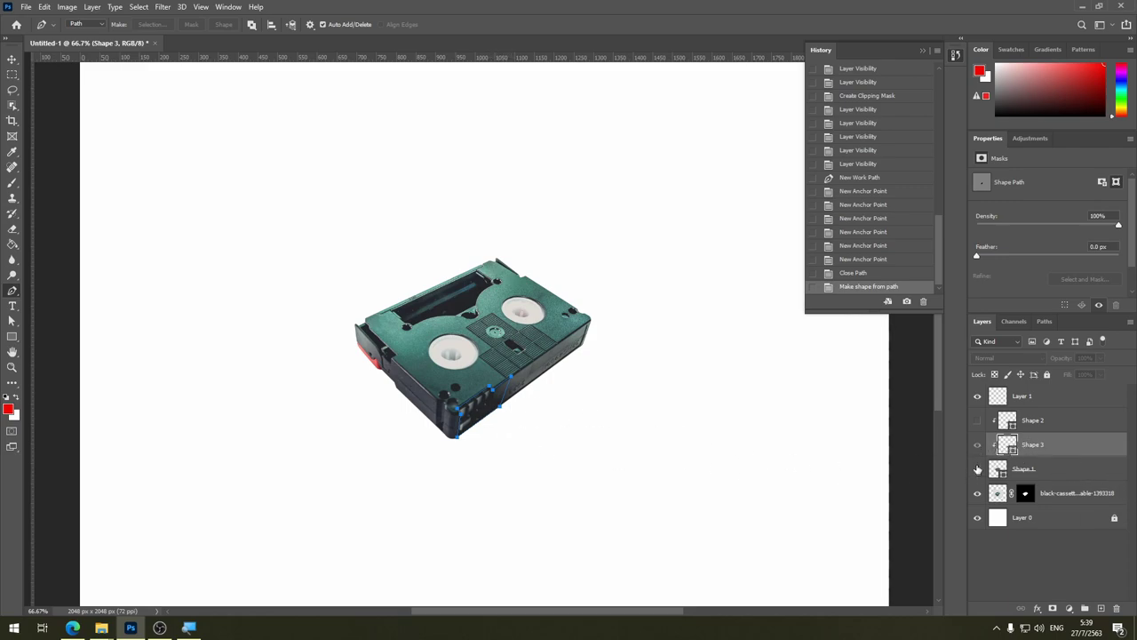
Step: Give Shape 3 a darker sampled fill, move it above Shape 2, and compare with the photo
click(978, 421)
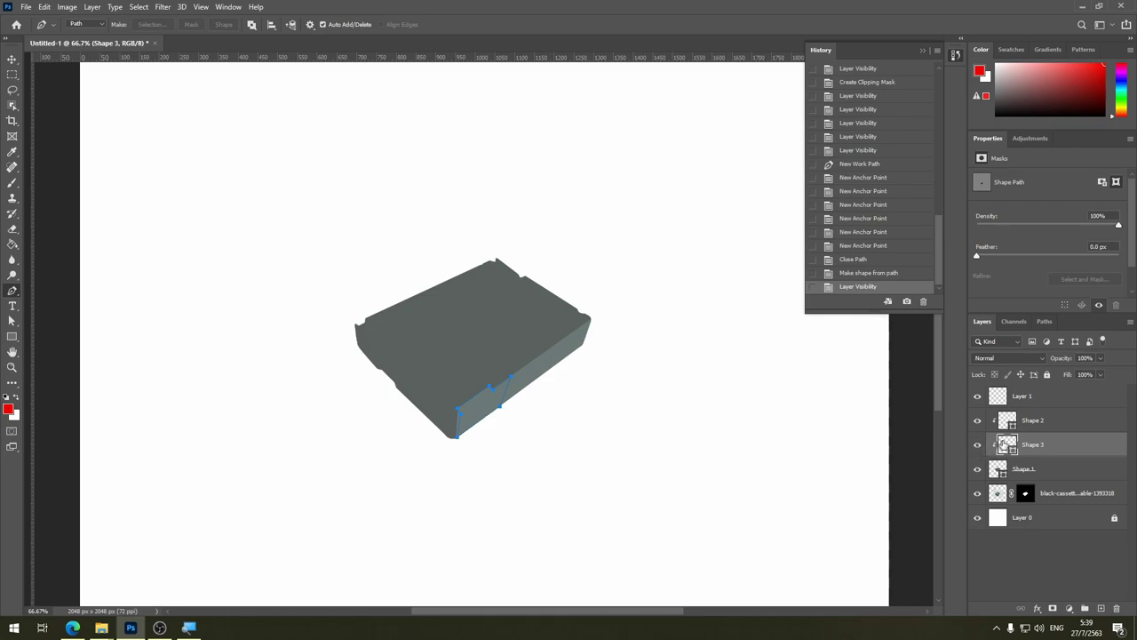
double_click(1005, 443)
click(786, 370)
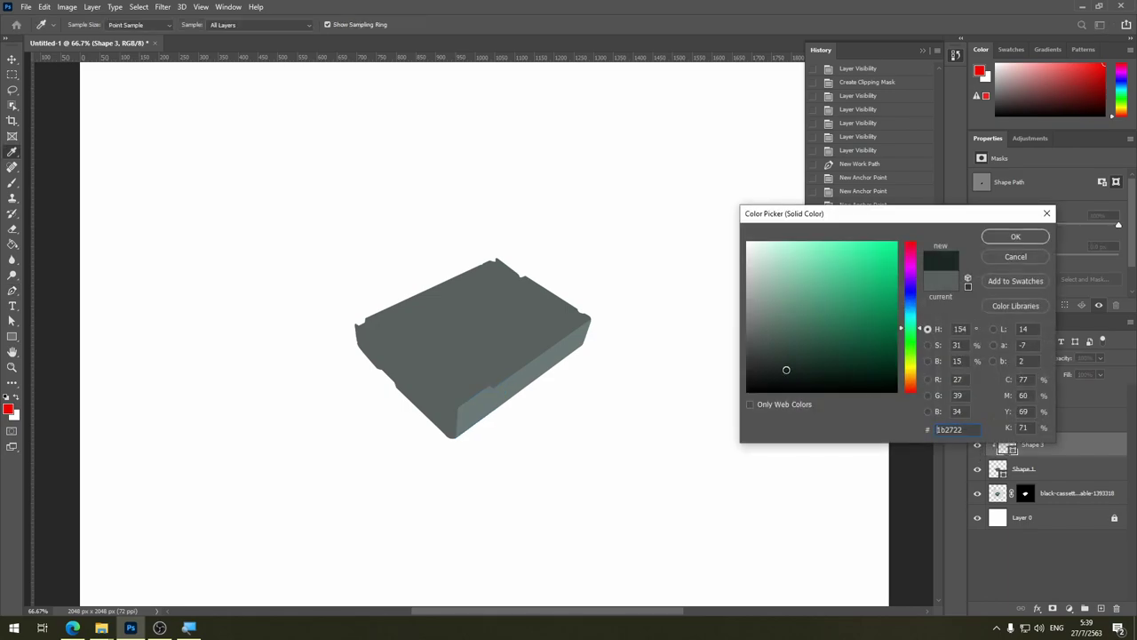
drag(786, 370, 761, 378)
click(1015, 238)
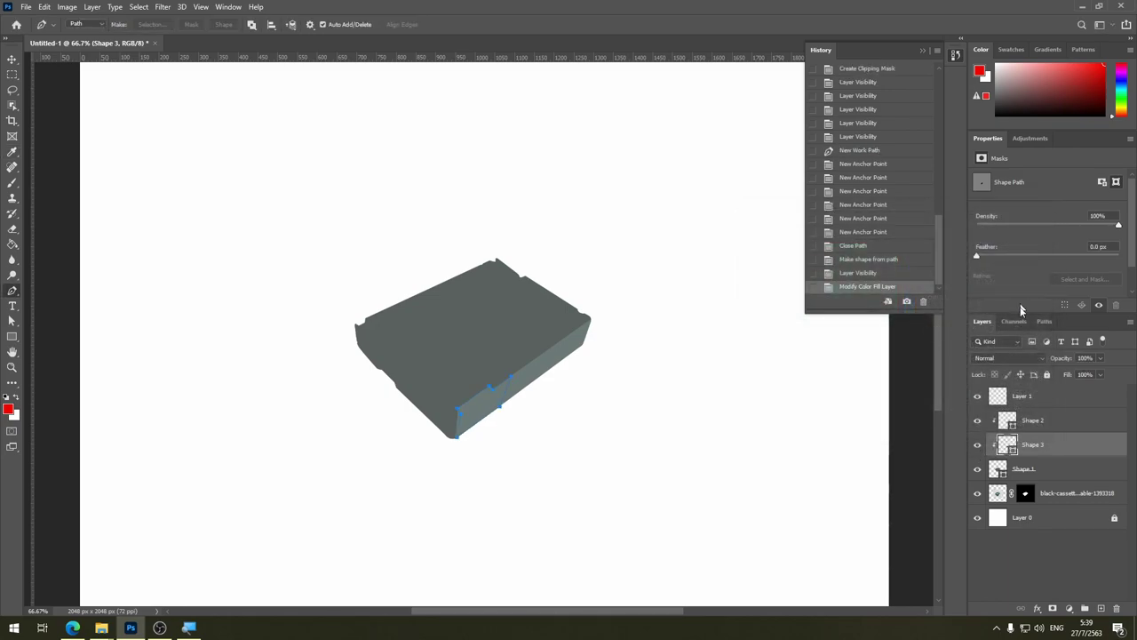
drag(1036, 446, 1038, 414)
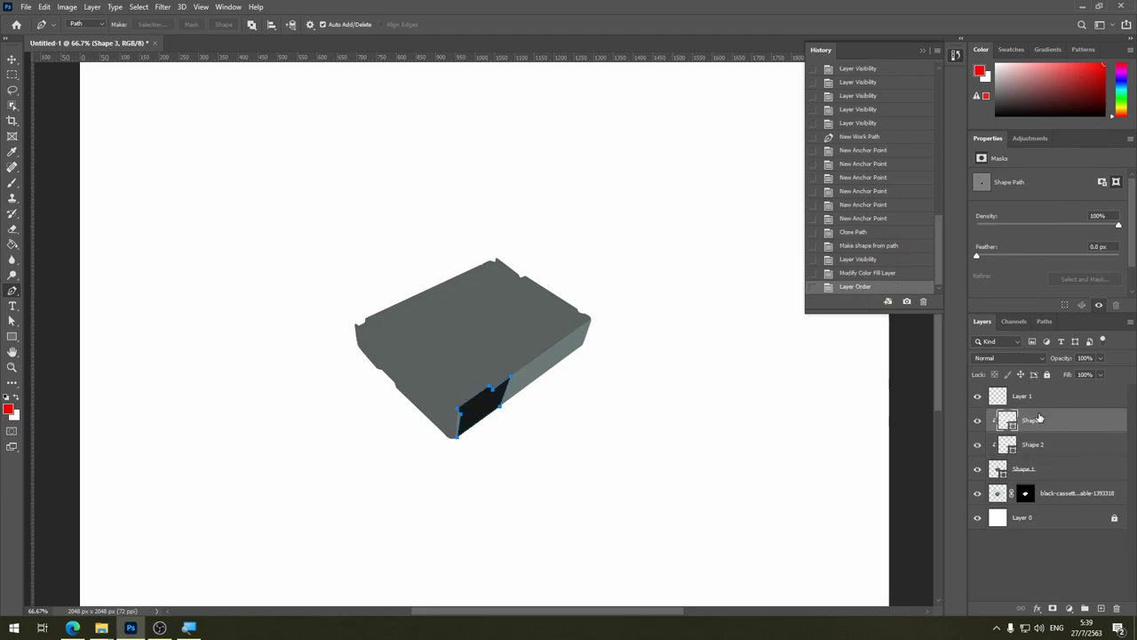
click(979, 421)
click(979, 444)
click(978, 444)
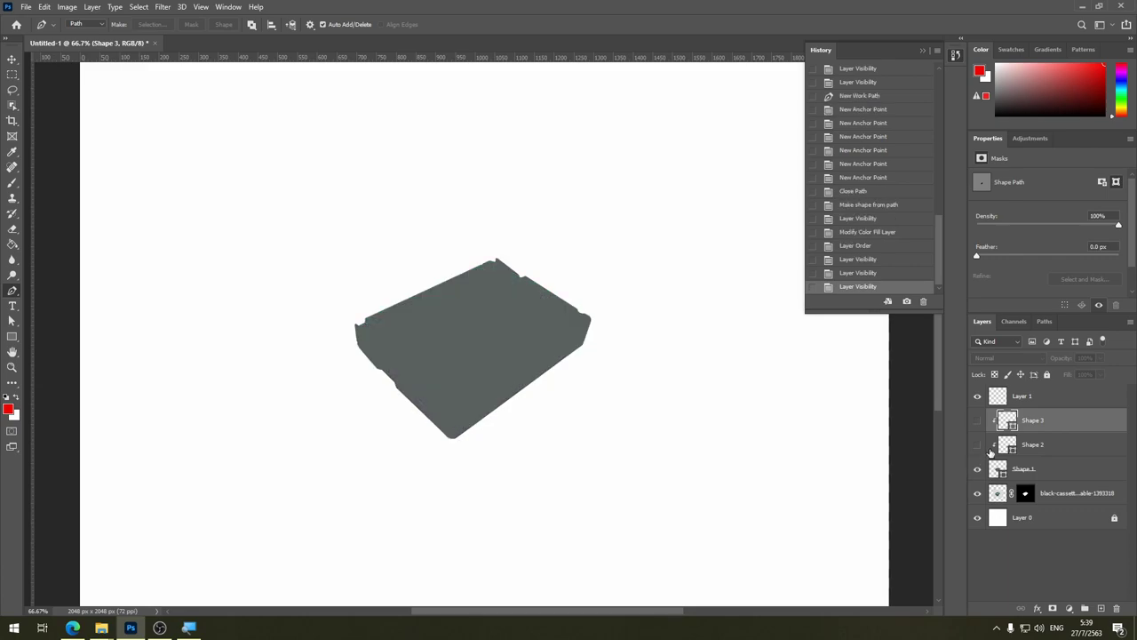
click(978, 469)
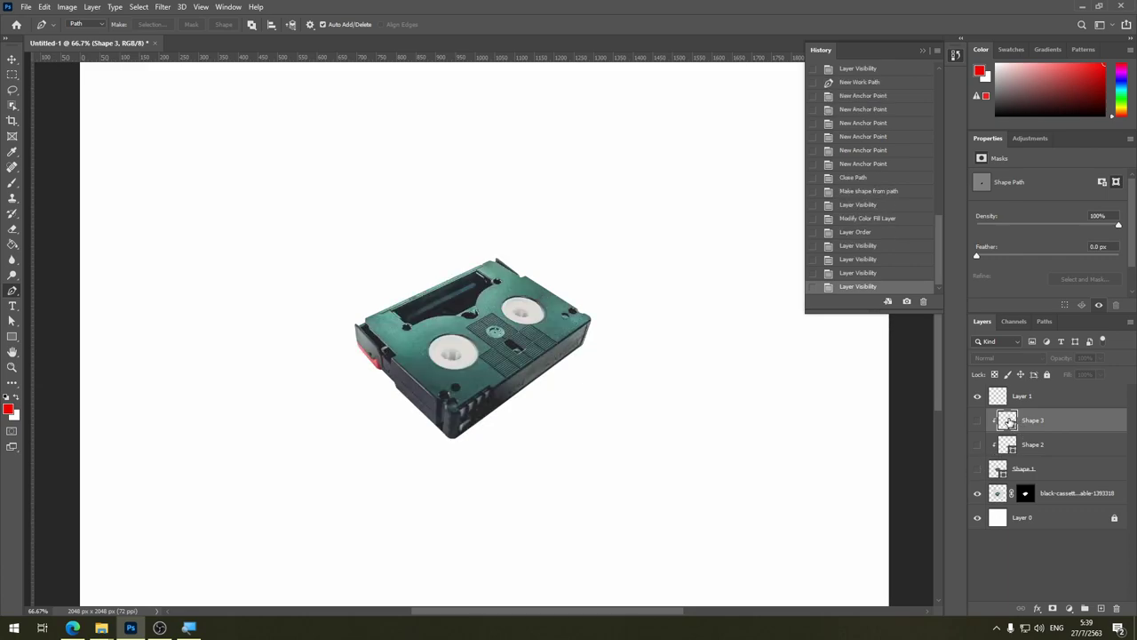
Step: Resample Shape 3's fill as the photo's dark grey 262d2d, then hide all shapes
double_click(1007, 420)
click(500, 394)
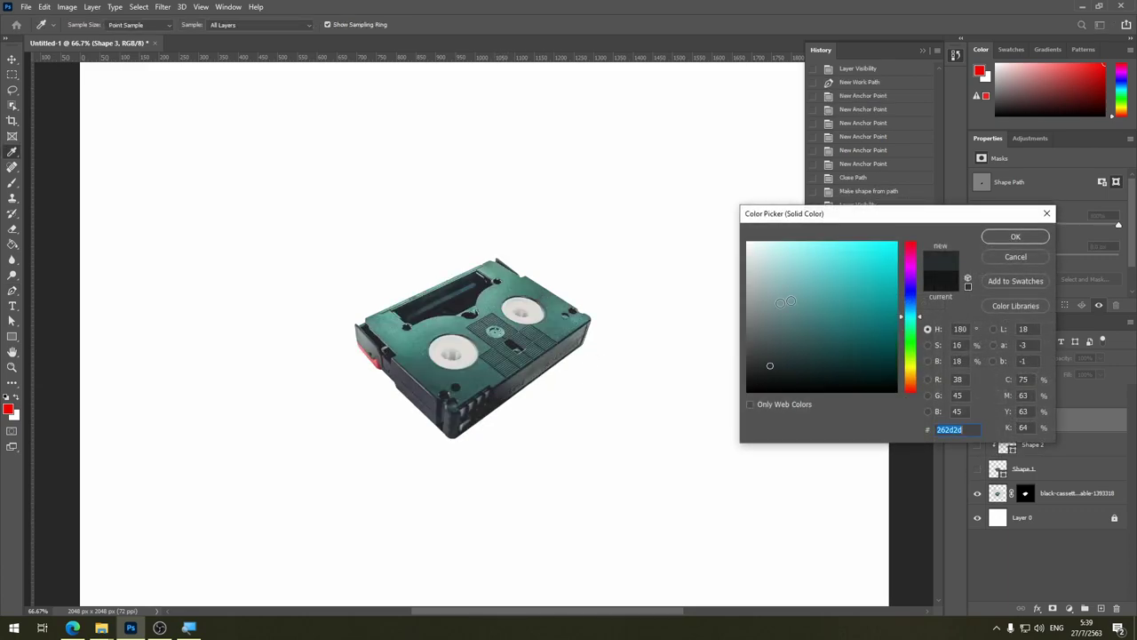
click(1015, 236)
drag(978, 468, 978, 422)
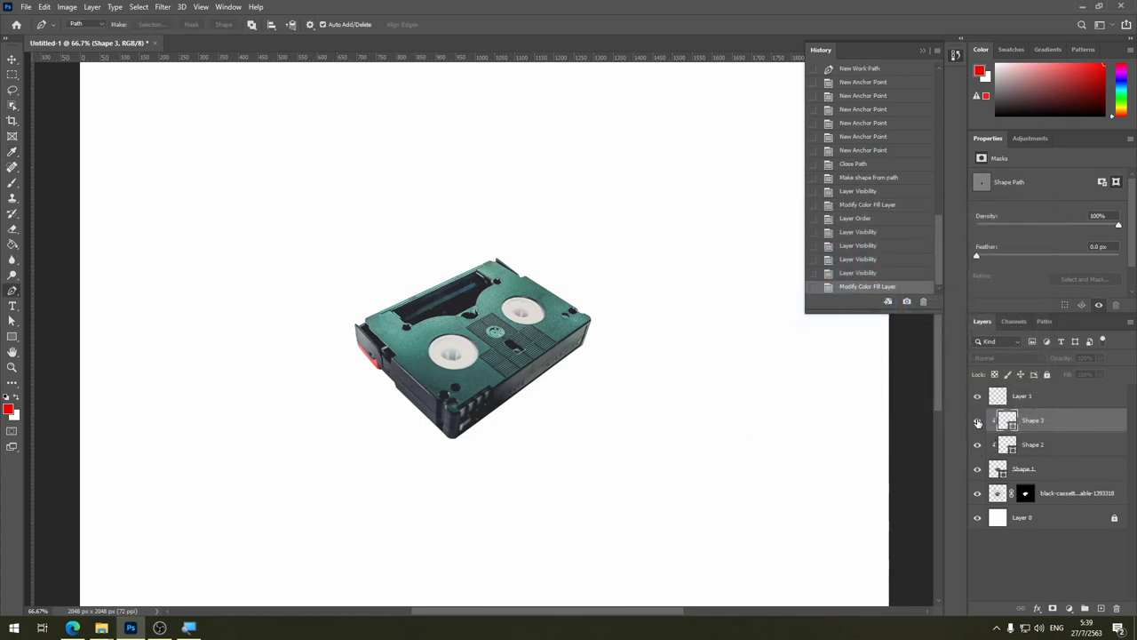
click(1074, 449)
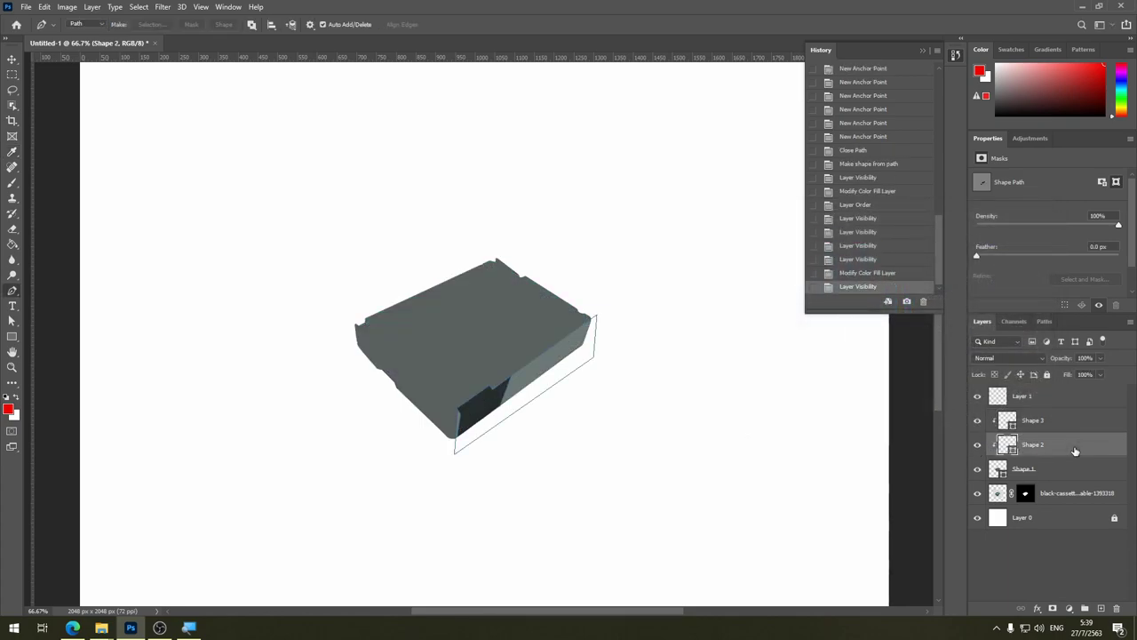
click(1031, 541)
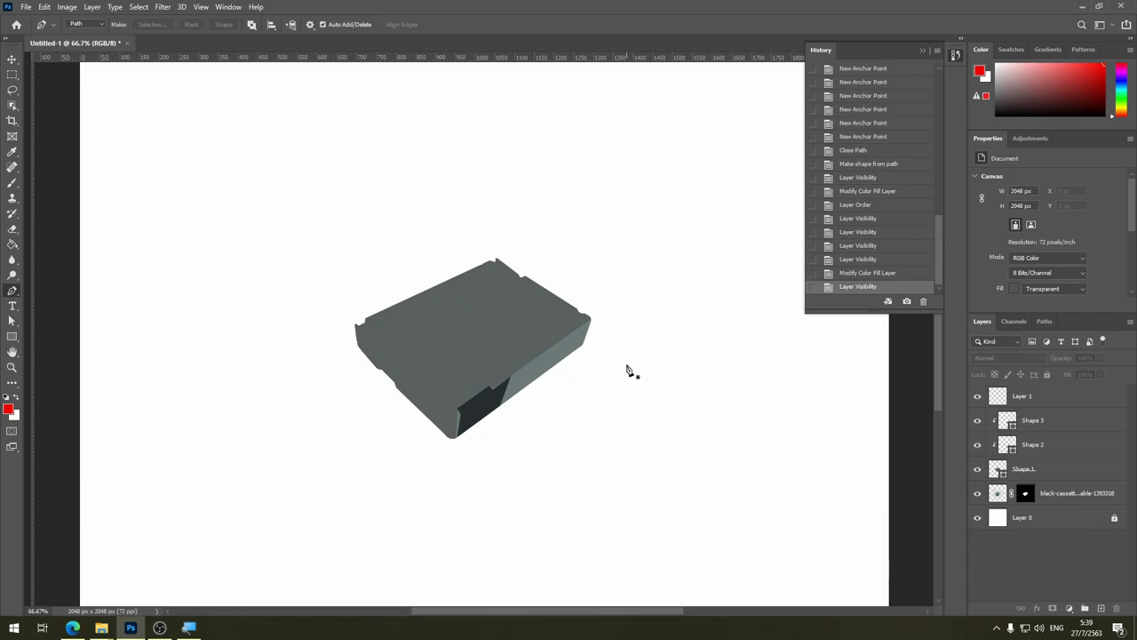
drag(977, 468, 978, 419)
click(1045, 426)
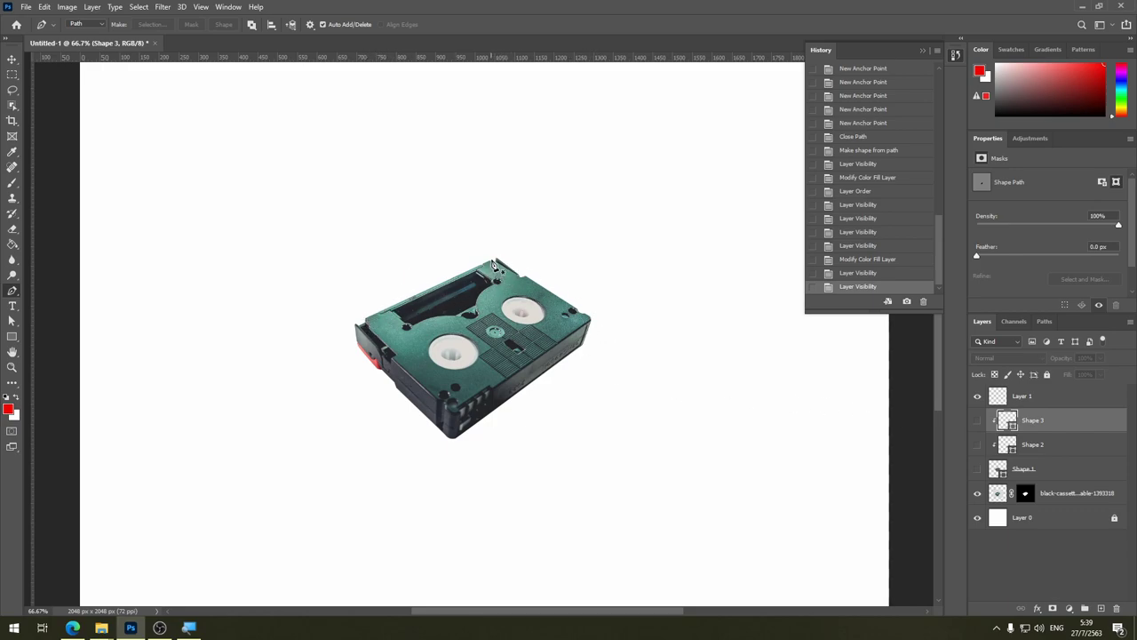
Step: Place Pen anchors from the cassette top's upper corner down its left edge to the bottom
click(488, 261)
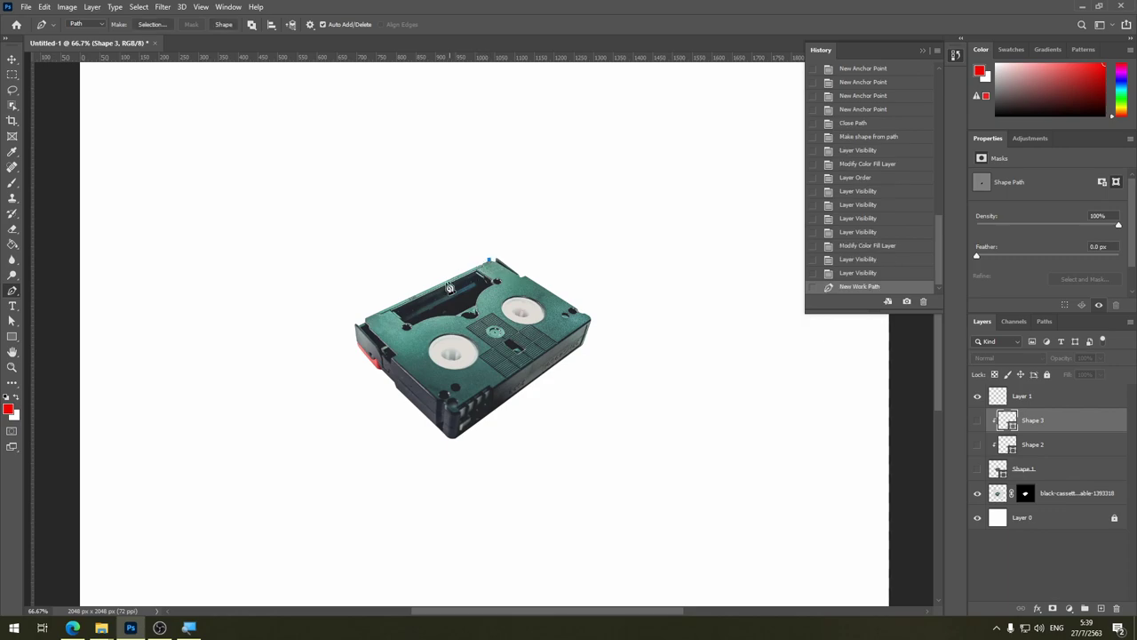
click(366, 320)
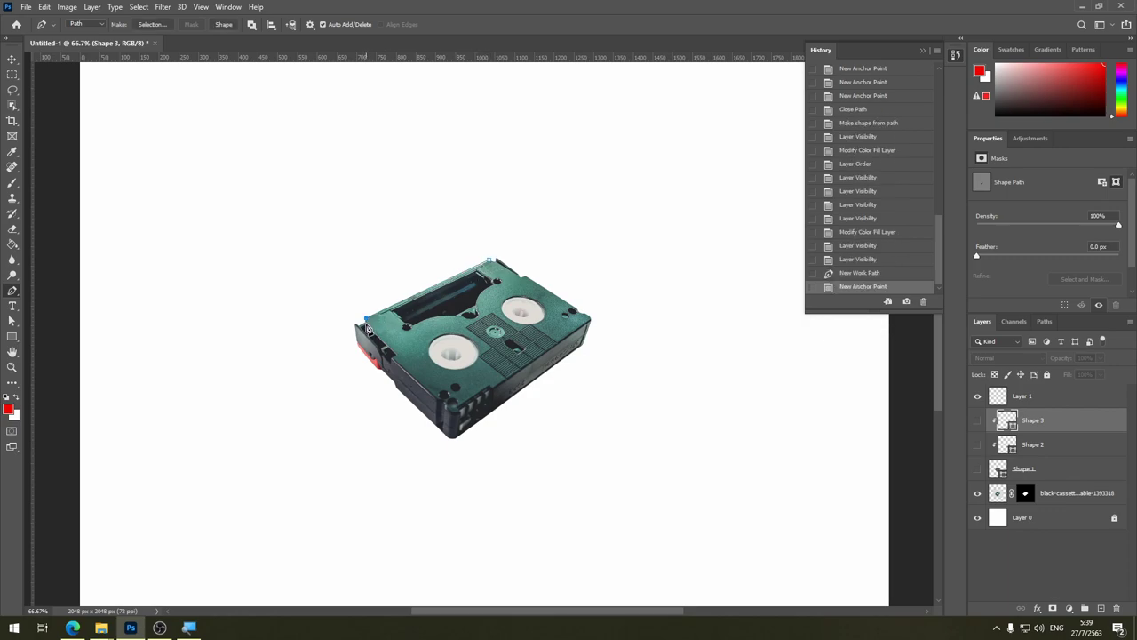
click(368, 327)
click(372, 334)
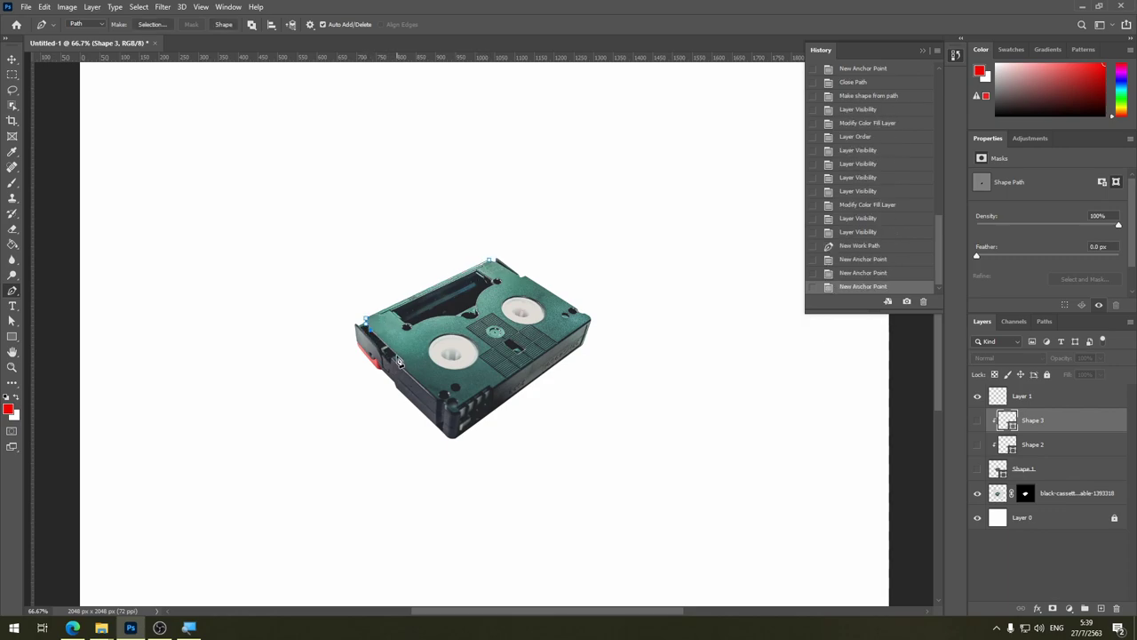
click(396, 355)
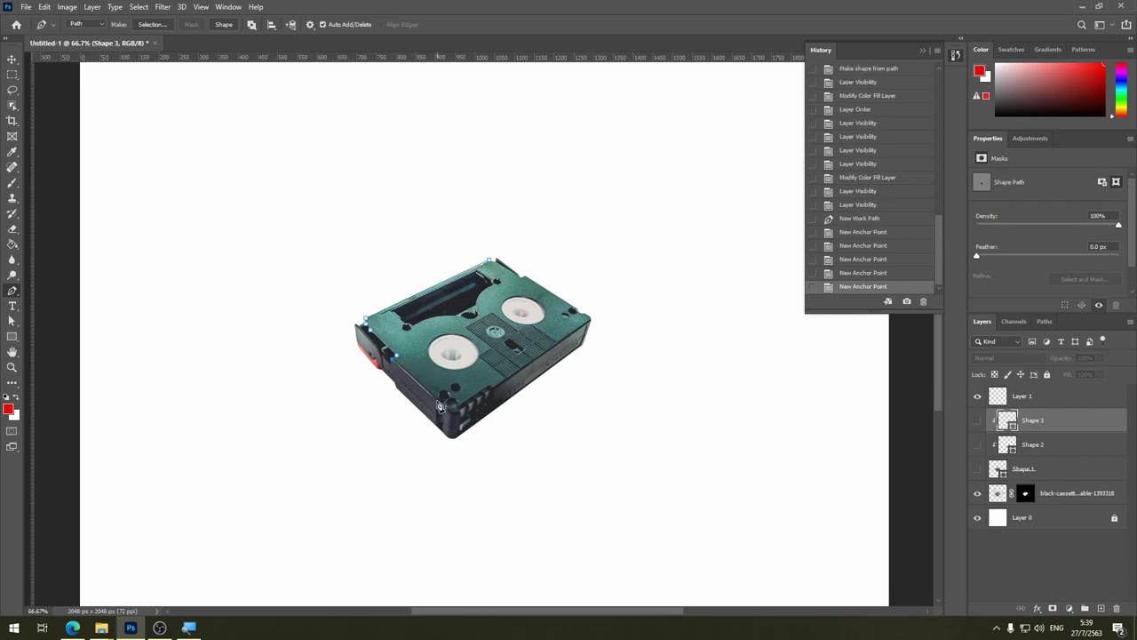
click(439, 406)
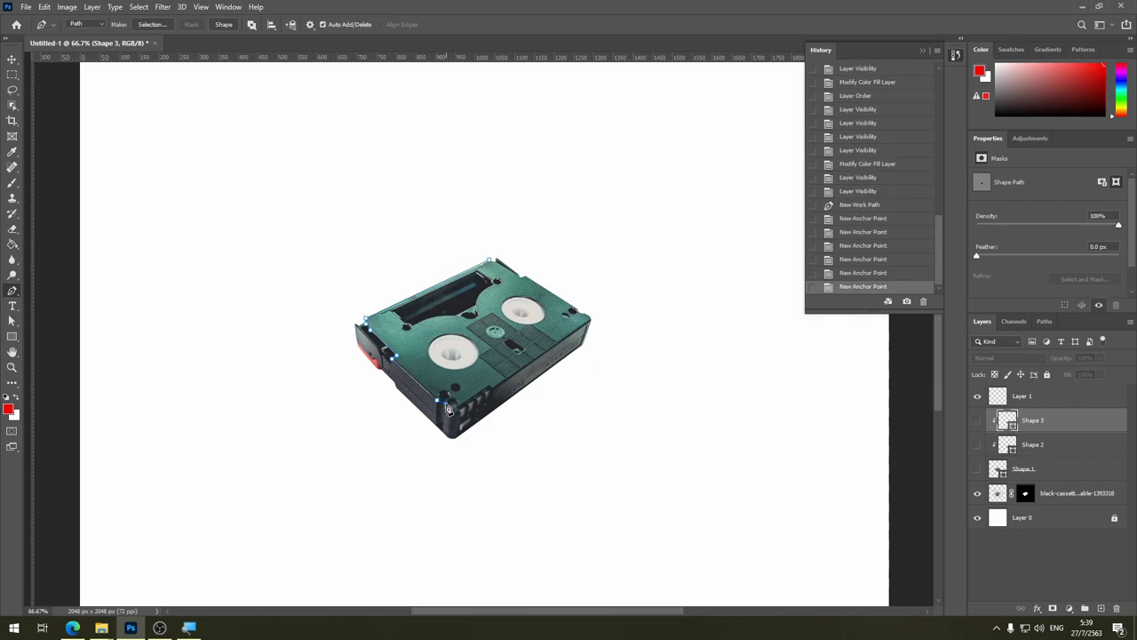
click(448, 408)
Step: Trace the bottom, right and top edges, close the path, and make it shape layer Shape 4
click(491, 392)
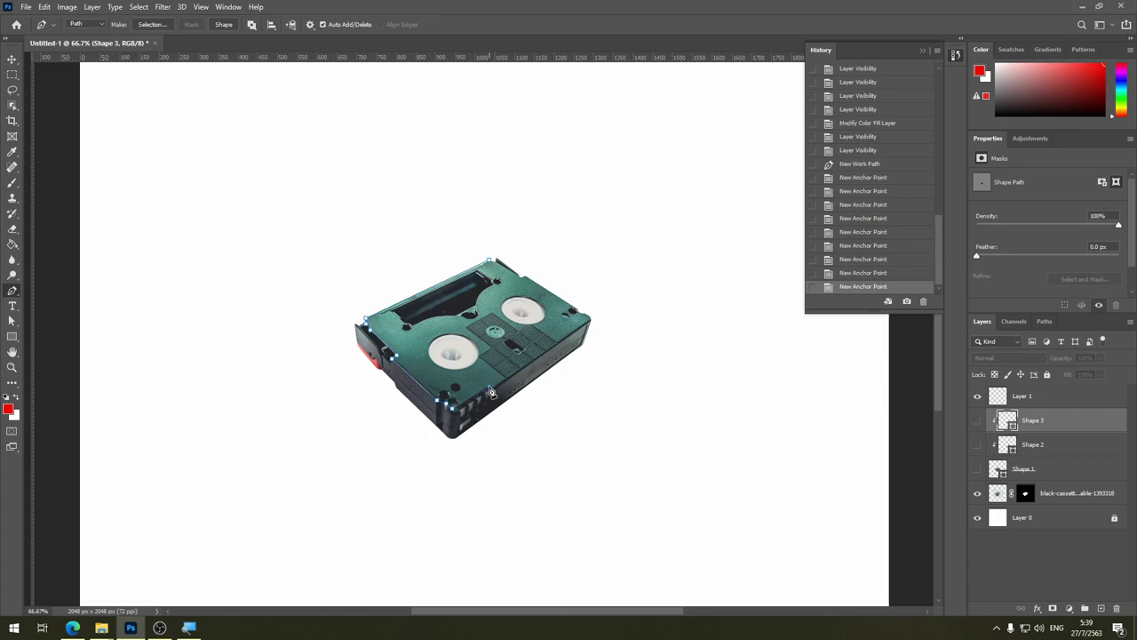
click(491, 391)
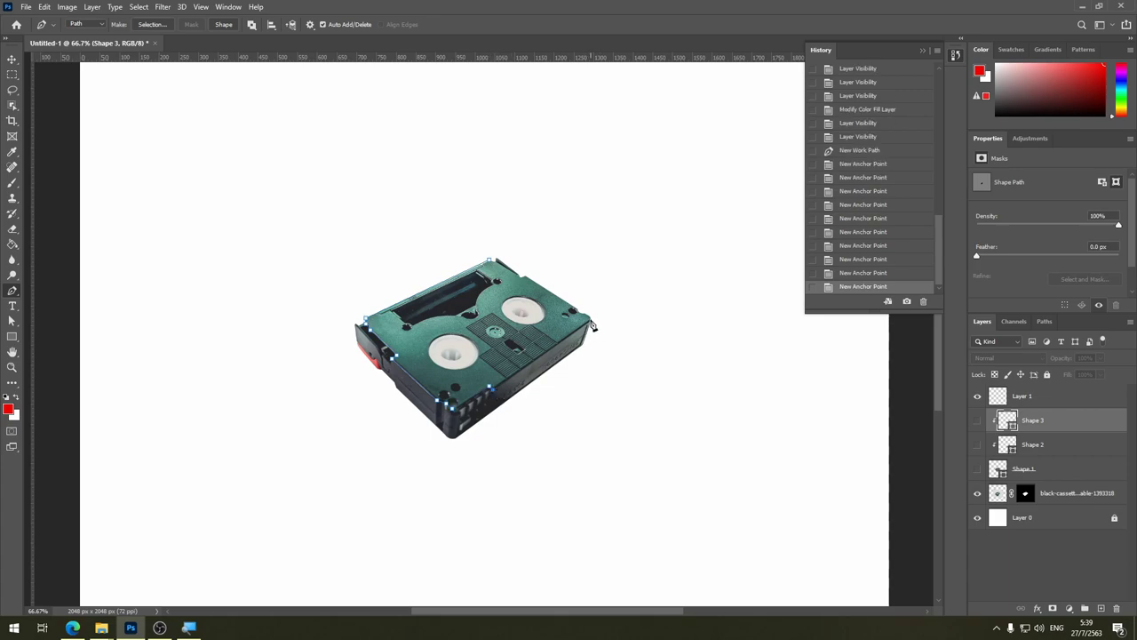
click(592, 325)
click(580, 313)
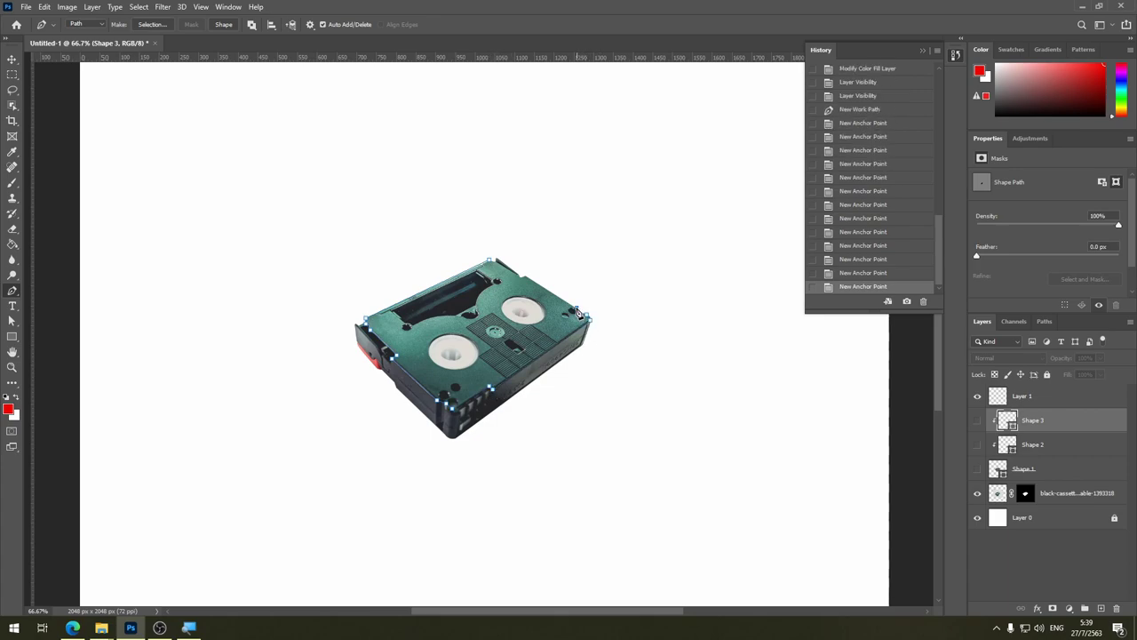
click(525, 275)
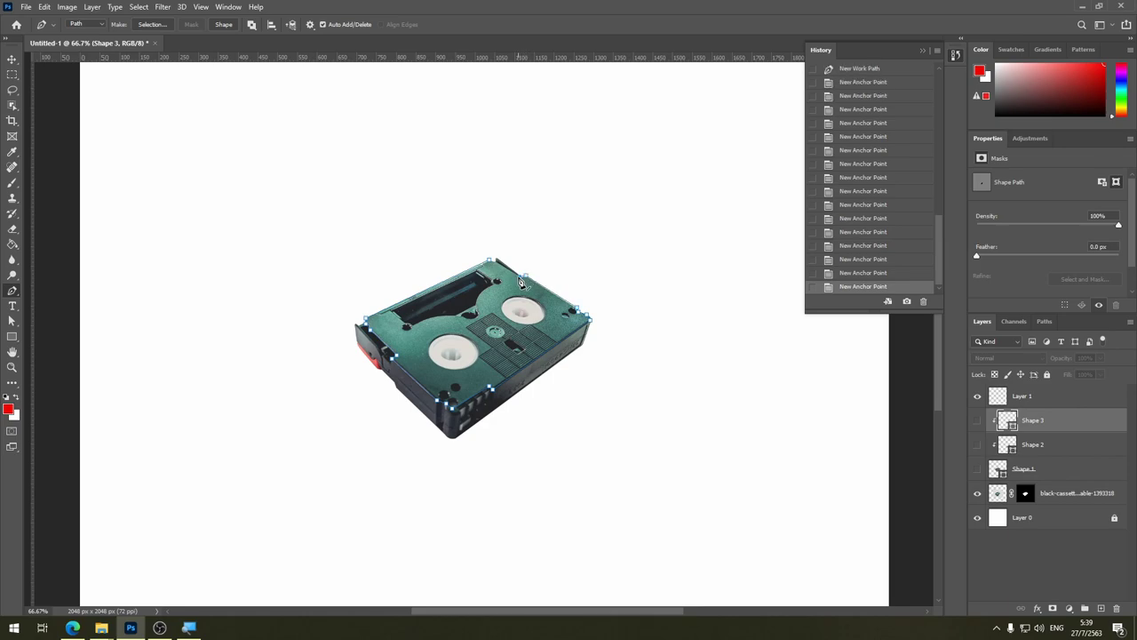
click(496, 263)
click(224, 24)
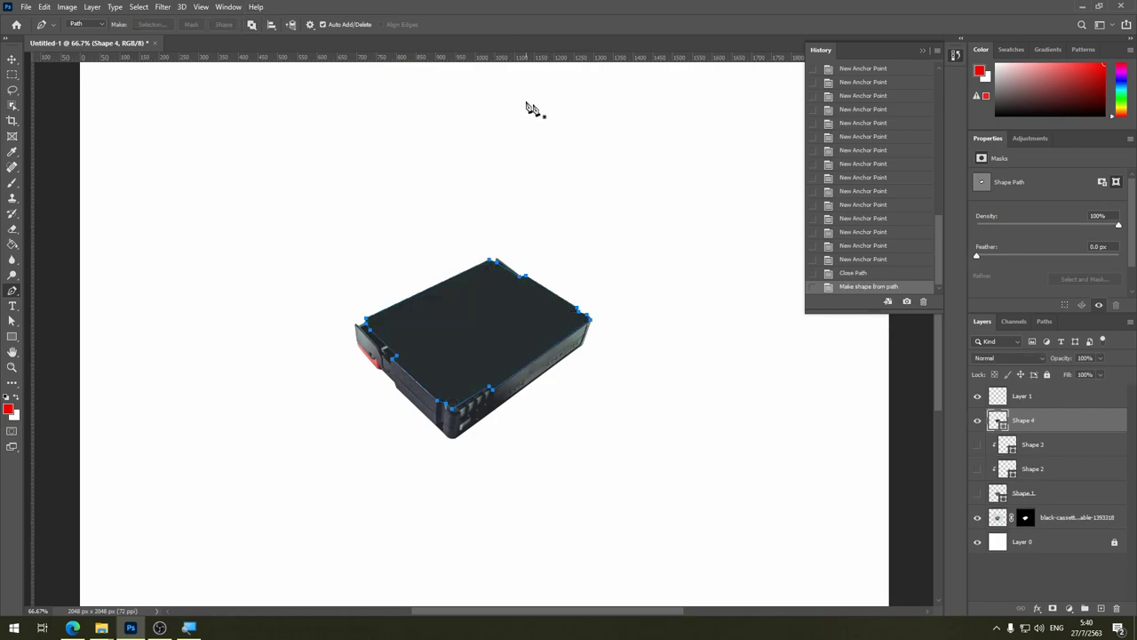
Step: Move Shape 4 above Shape 3 and refill it with teal sampled from the cassette
click(978, 420)
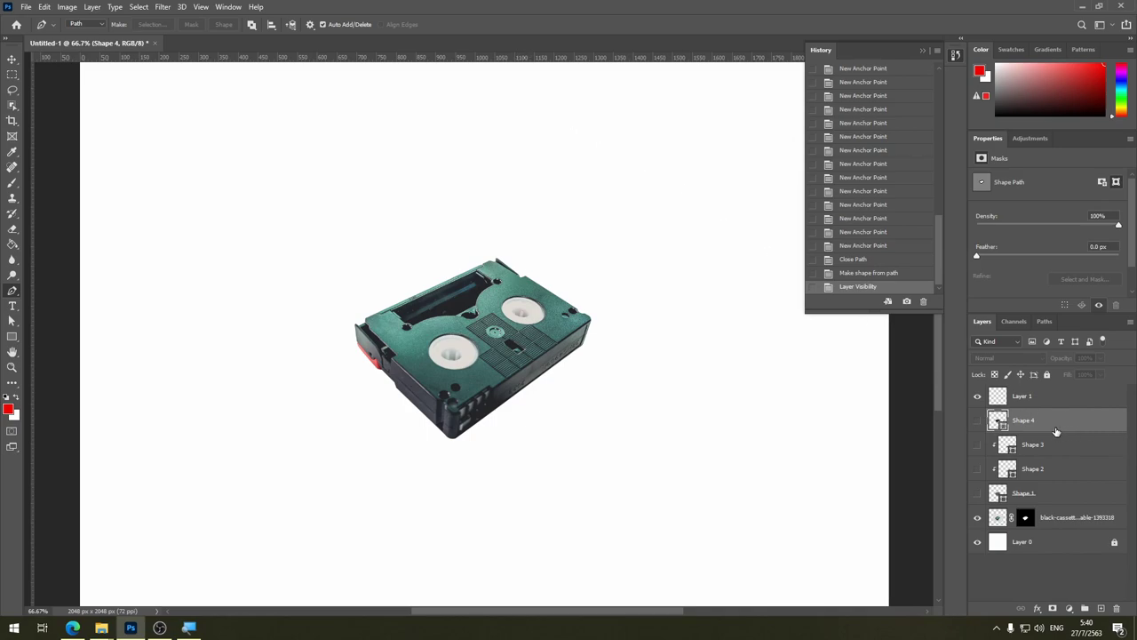
mouse_move(1057, 428)
mouse_down()
mouse_move(1072, 459)
mouse_move(1050, 421)
mouse_up()
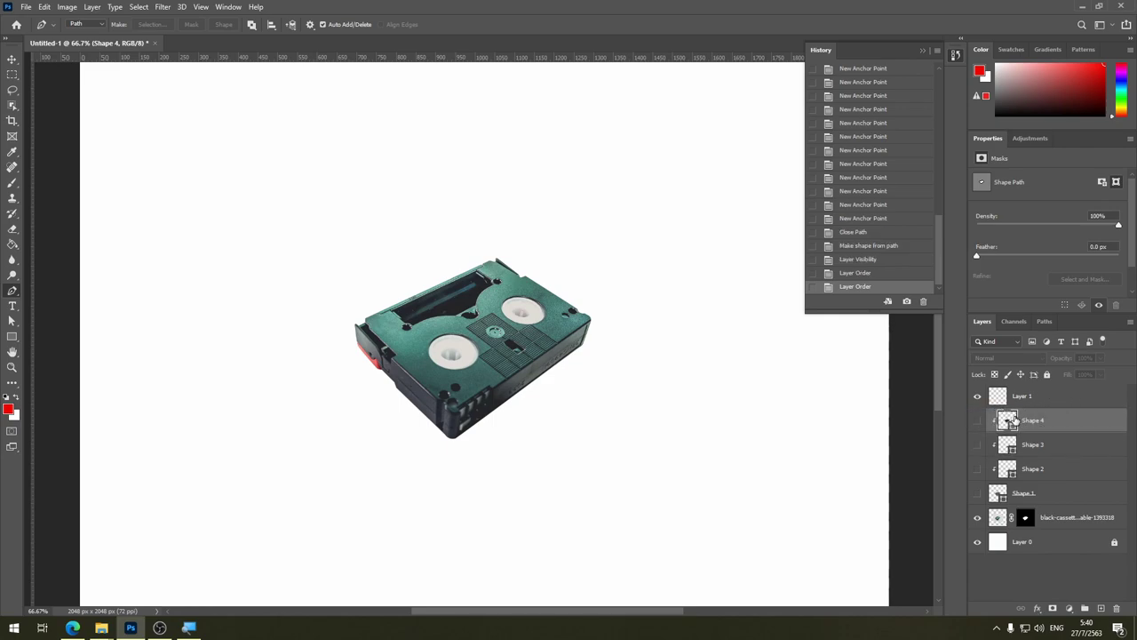
double_click(1009, 420)
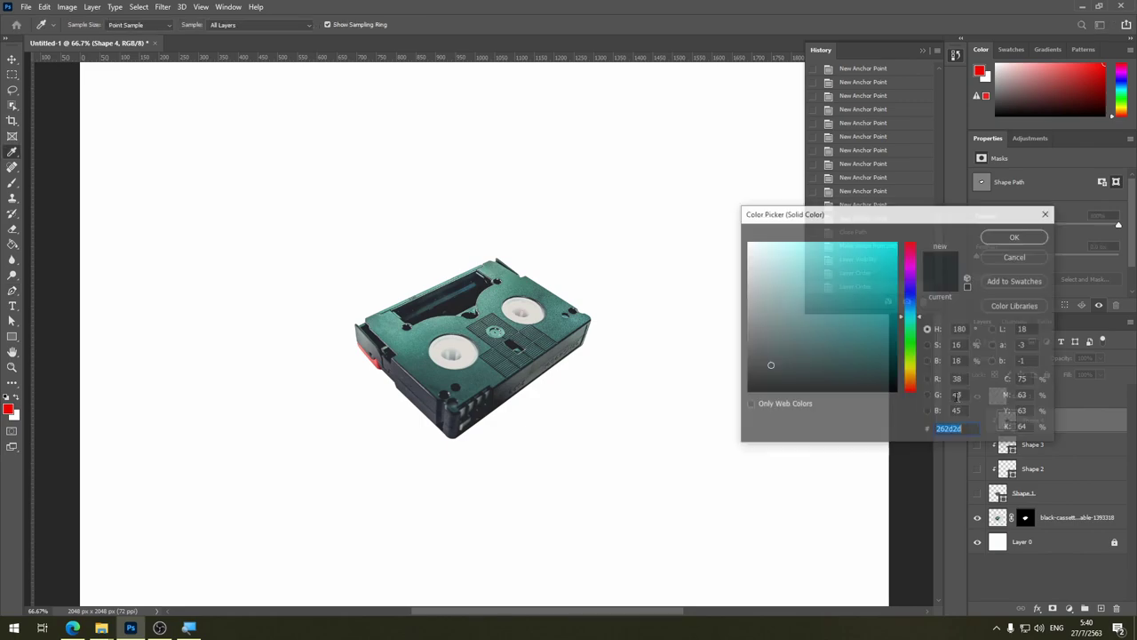
click(1015, 236)
Step: Toggle Shapes 1–4 against the photo, leaving all hidden and Shape 4 active
click(978, 423)
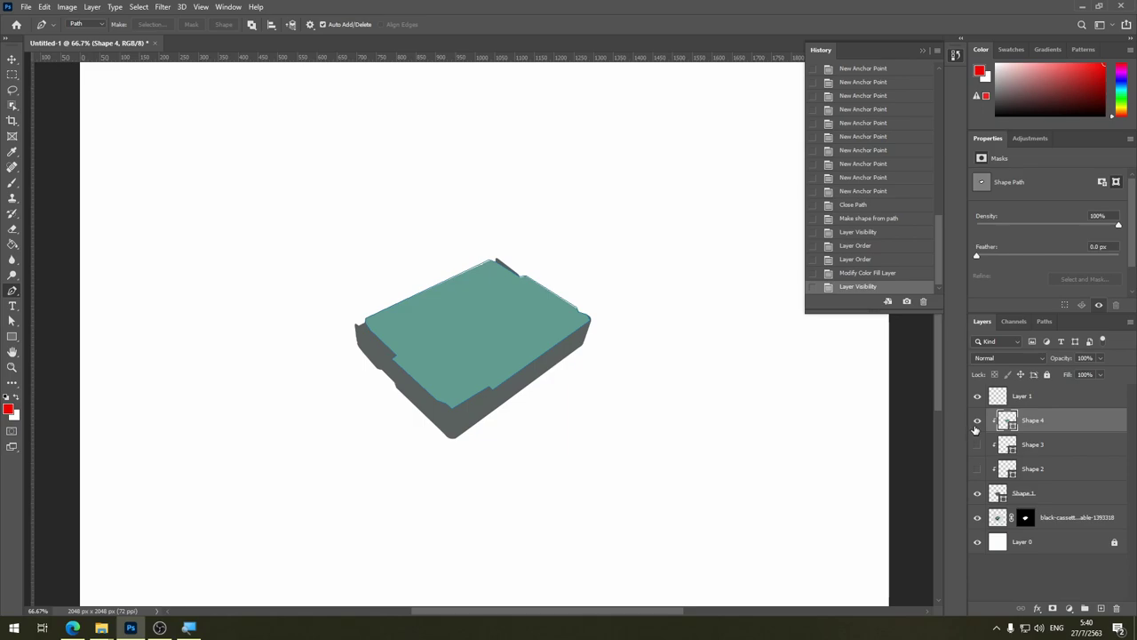
click(978, 446)
click(977, 469)
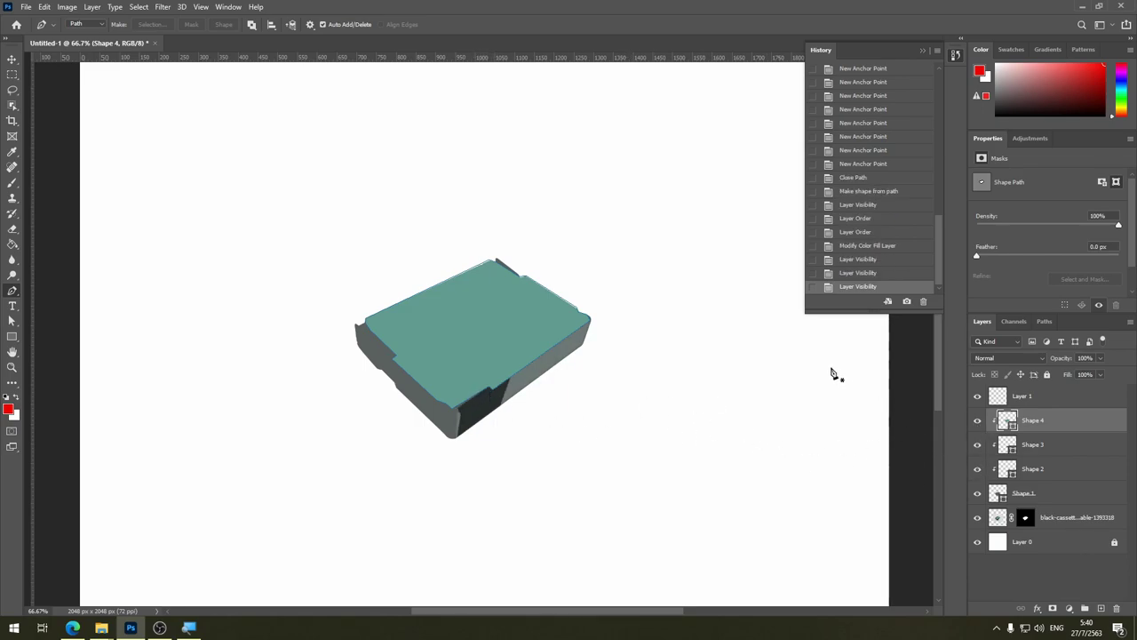
click(1045, 495)
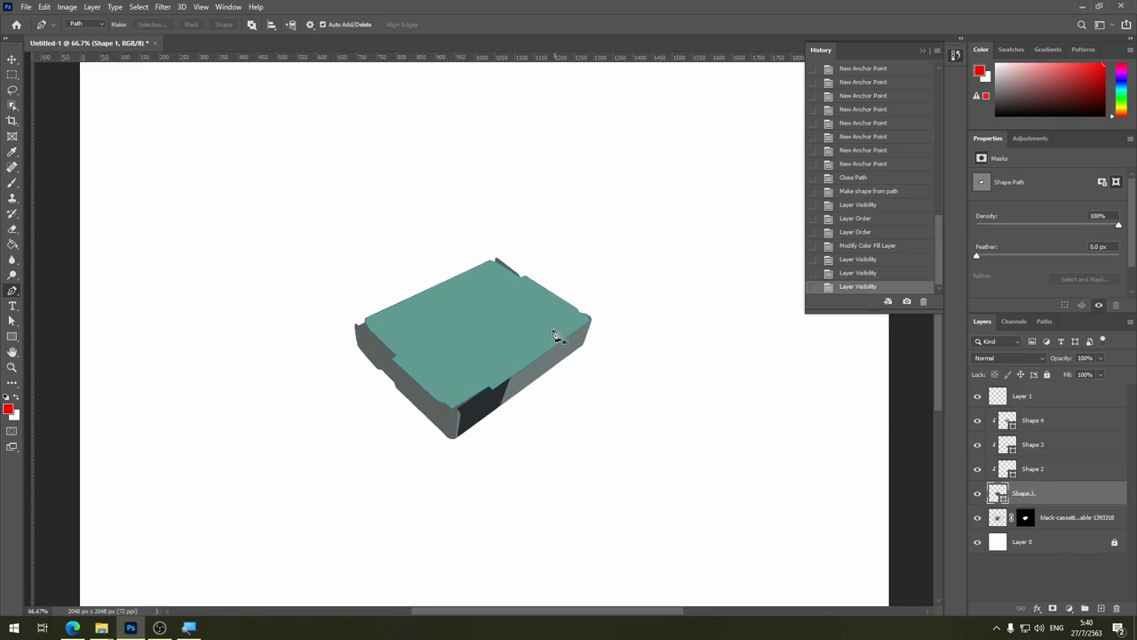
click(978, 468)
click(978, 445)
click(978, 420)
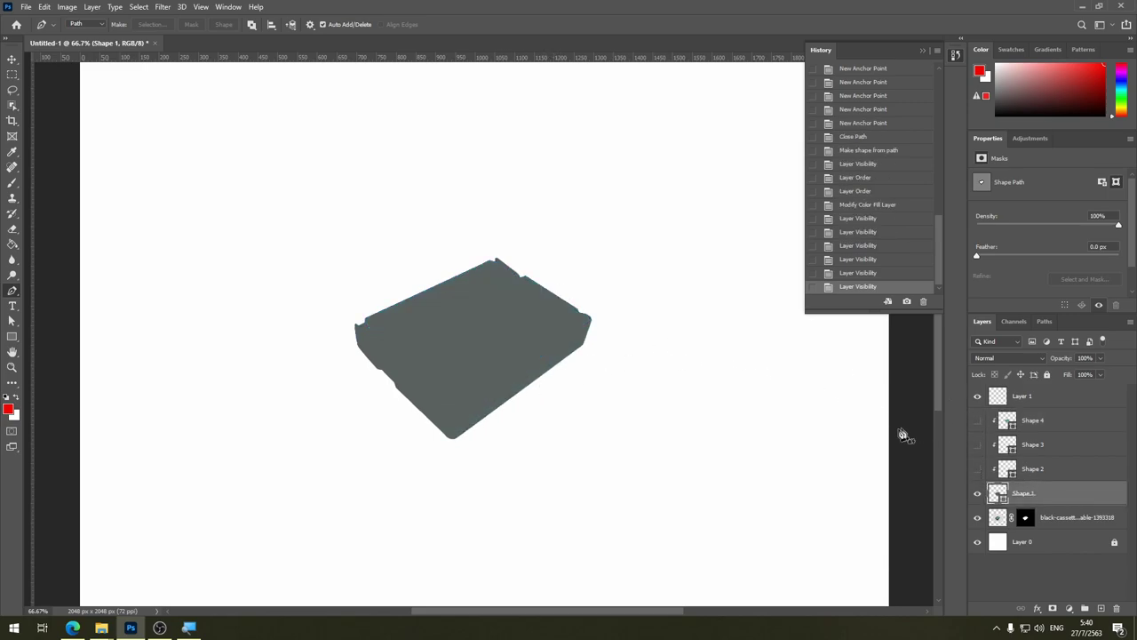
click(978, 493)
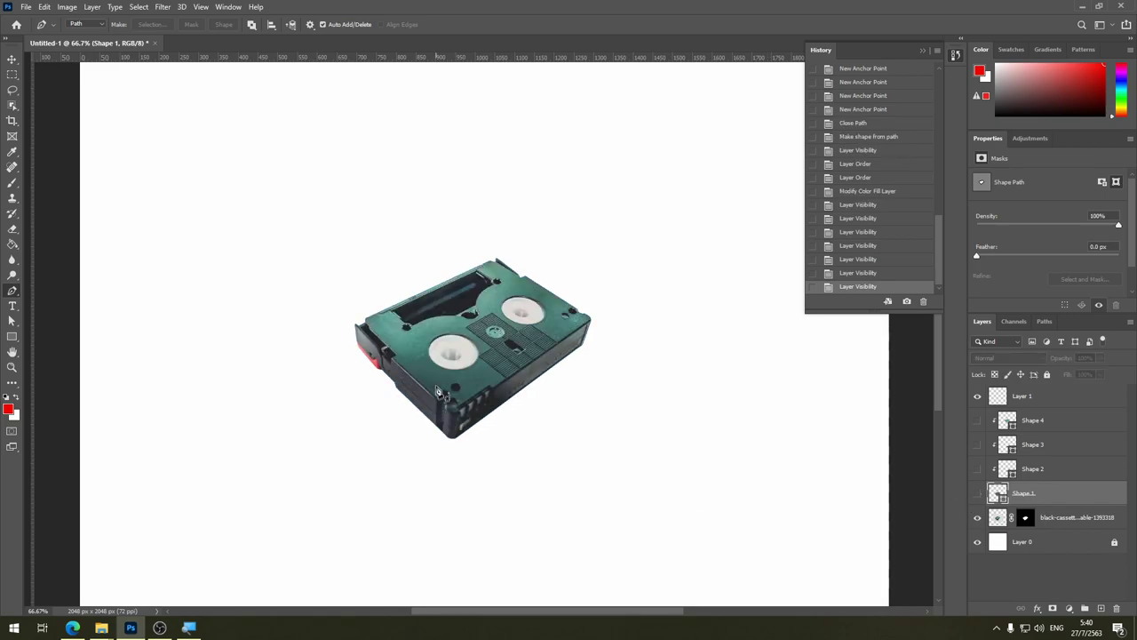
click(1040, 428)
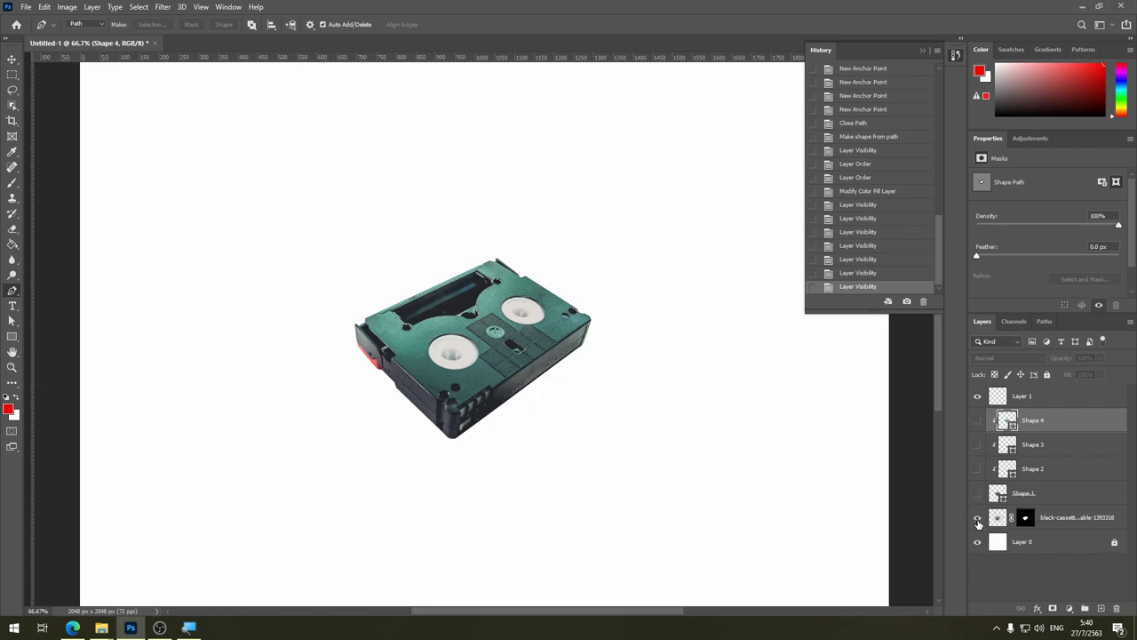
Step: Show all four shape layers, then hide them again to compare with the photo
drag(979, 495, 979, 421)
click(978, 421)
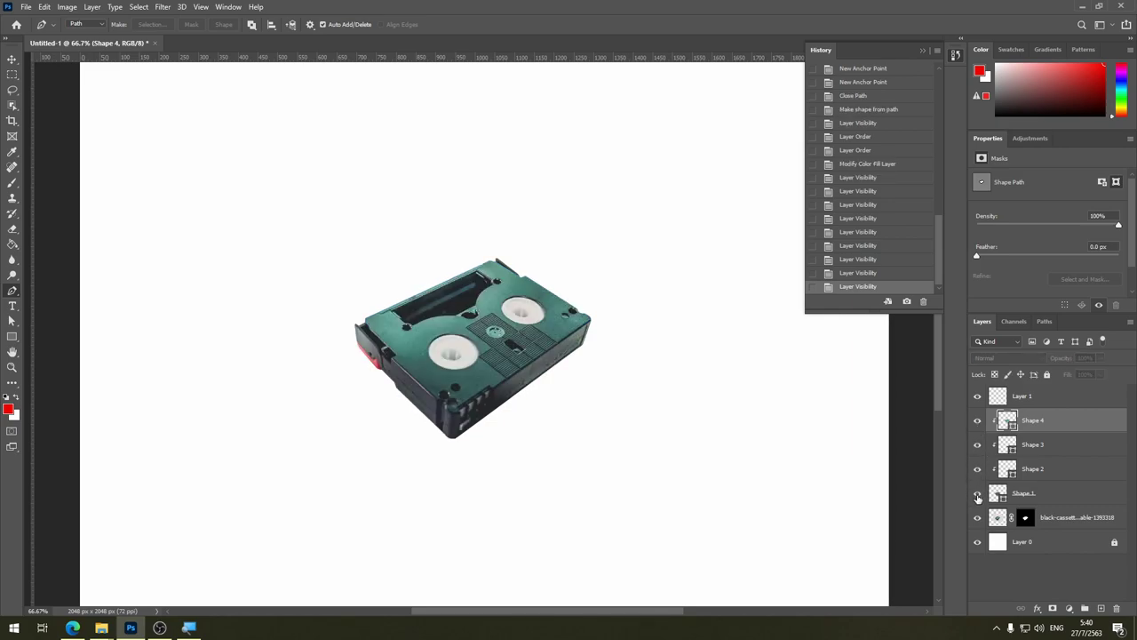
click(978, 421)
drag(978, 421, 979, 494)
Step: Duplicate the black-cassette photo layer with Ctrl+J and open Filter Gallery on the copy
click(997, 521)
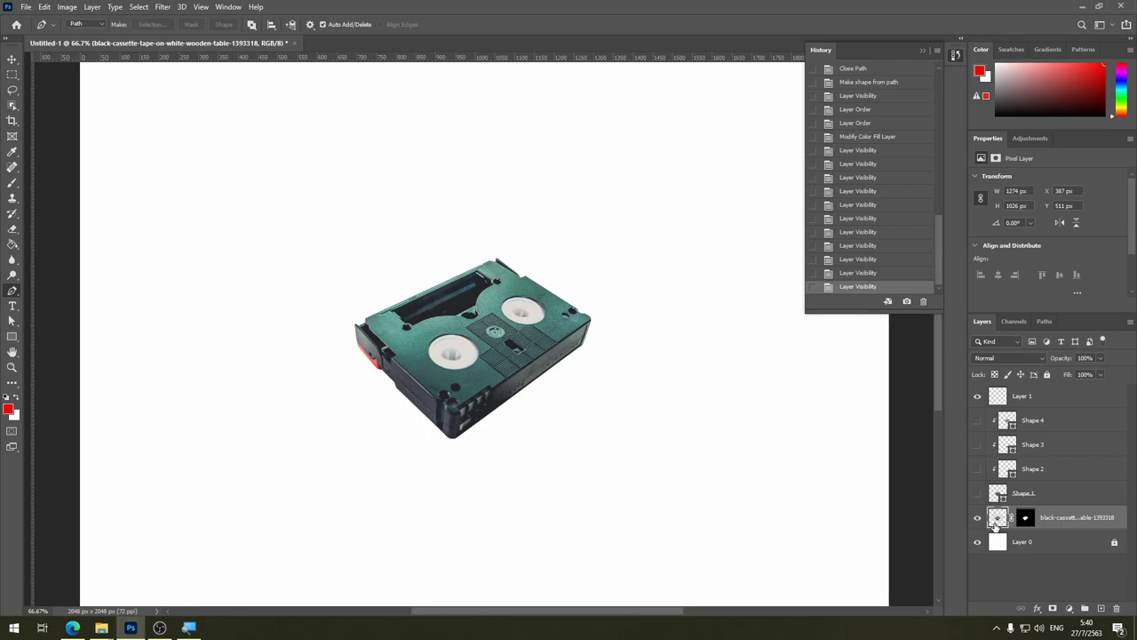
key(ctrl+j)
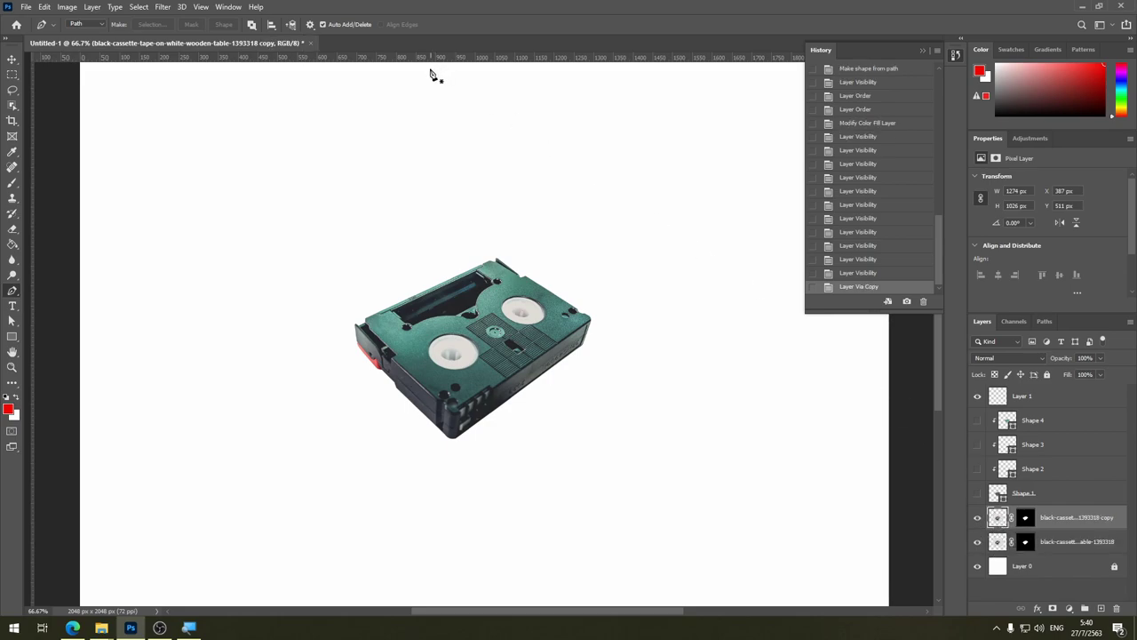
click(162, 7)
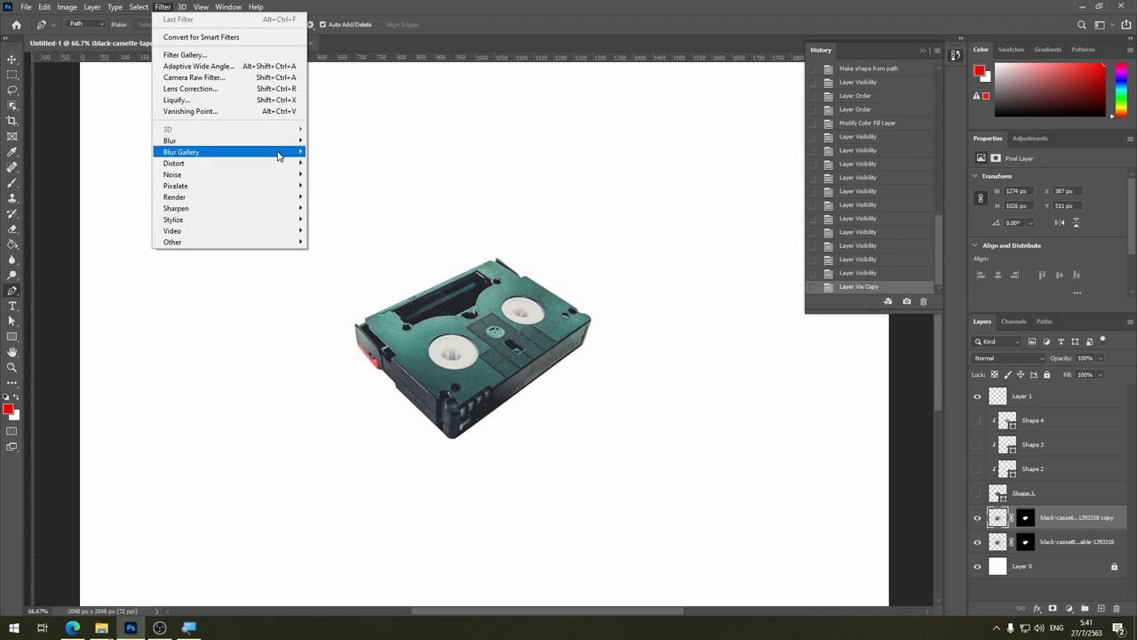
mouse_move(170, 140)
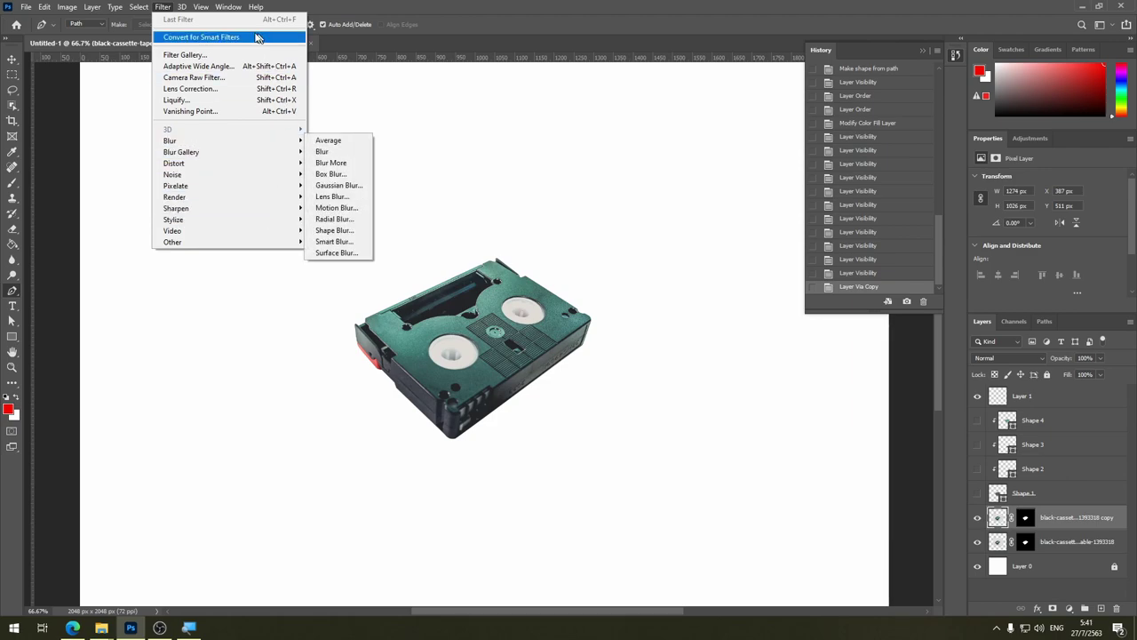
click(247, 58)
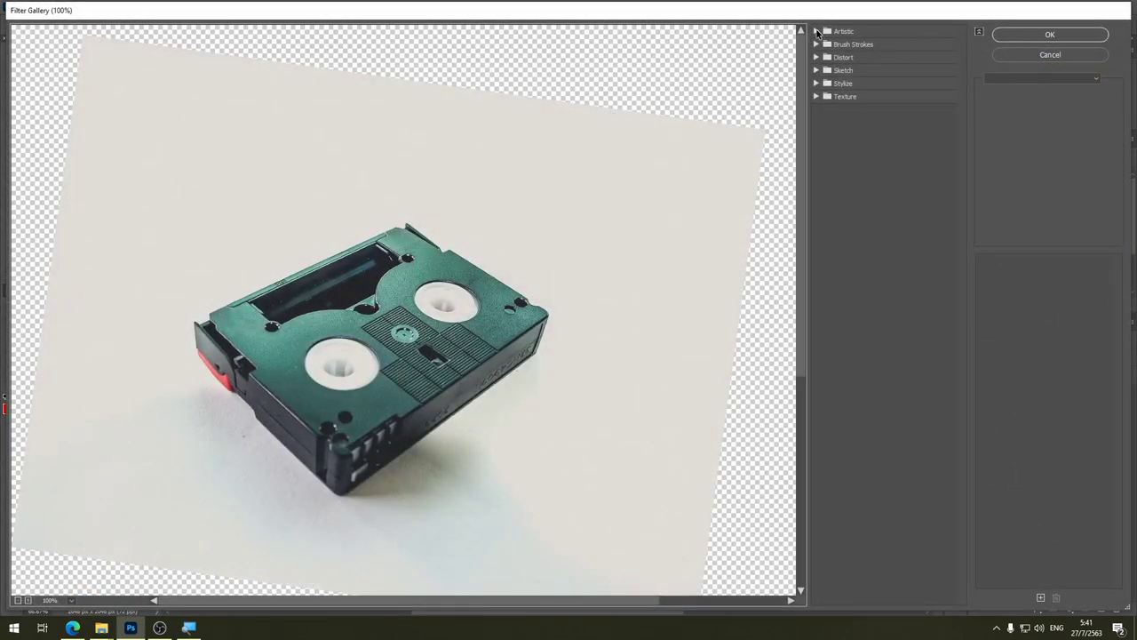
Step: Preview Artistic filters such as Poster Edges and Dry Brush, settling on Cutout
click(817, 33)
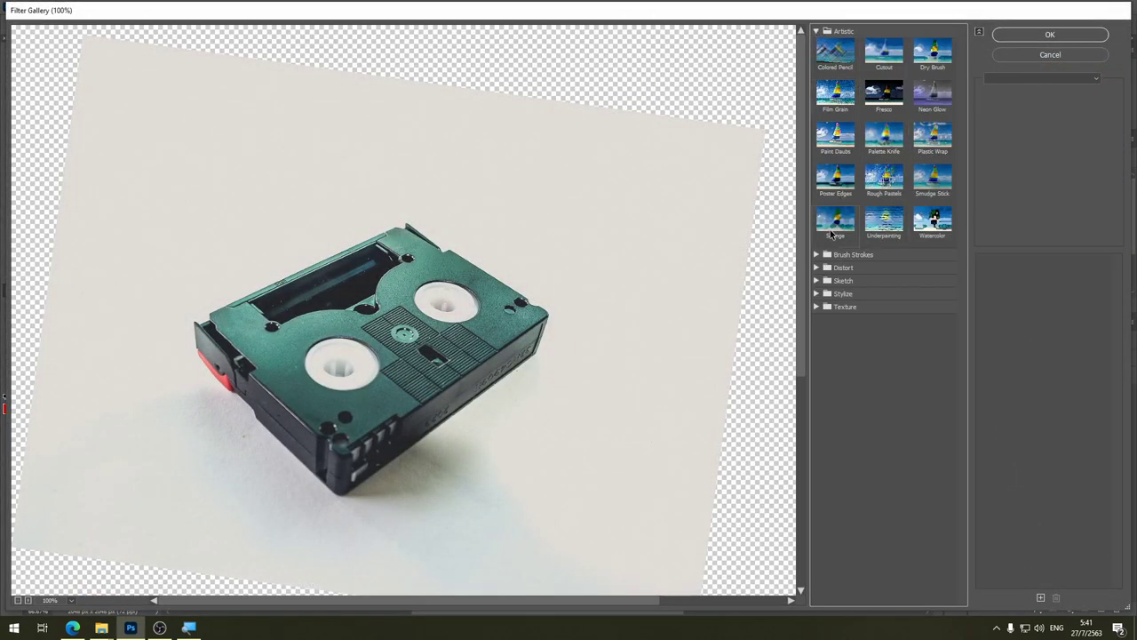
click(840, 181)
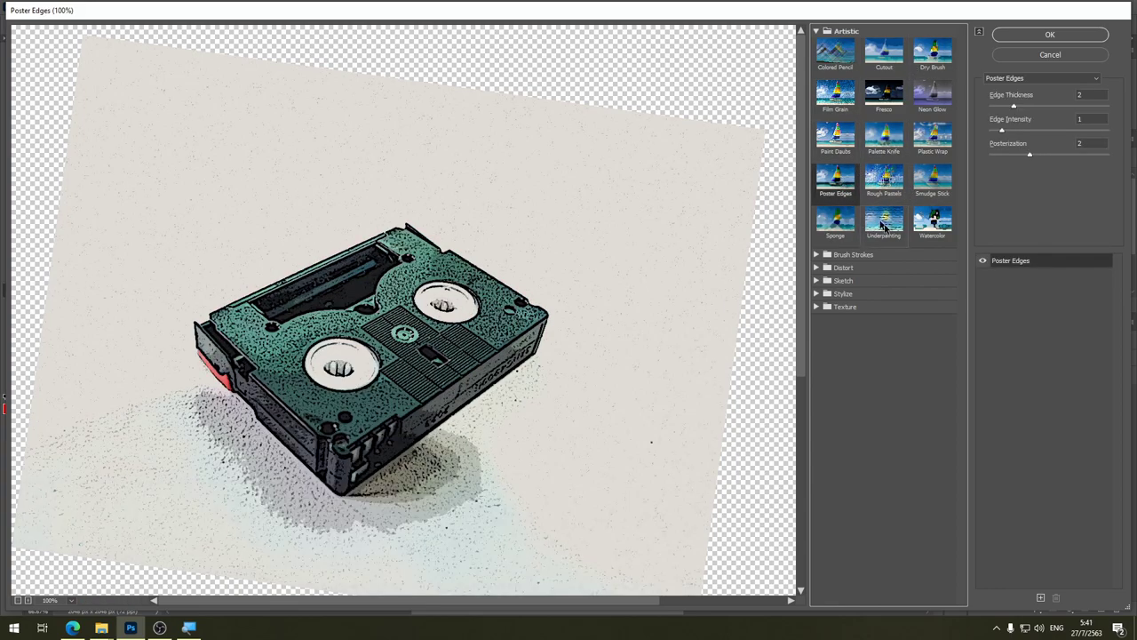
click(817, 32)
click(817, 83)
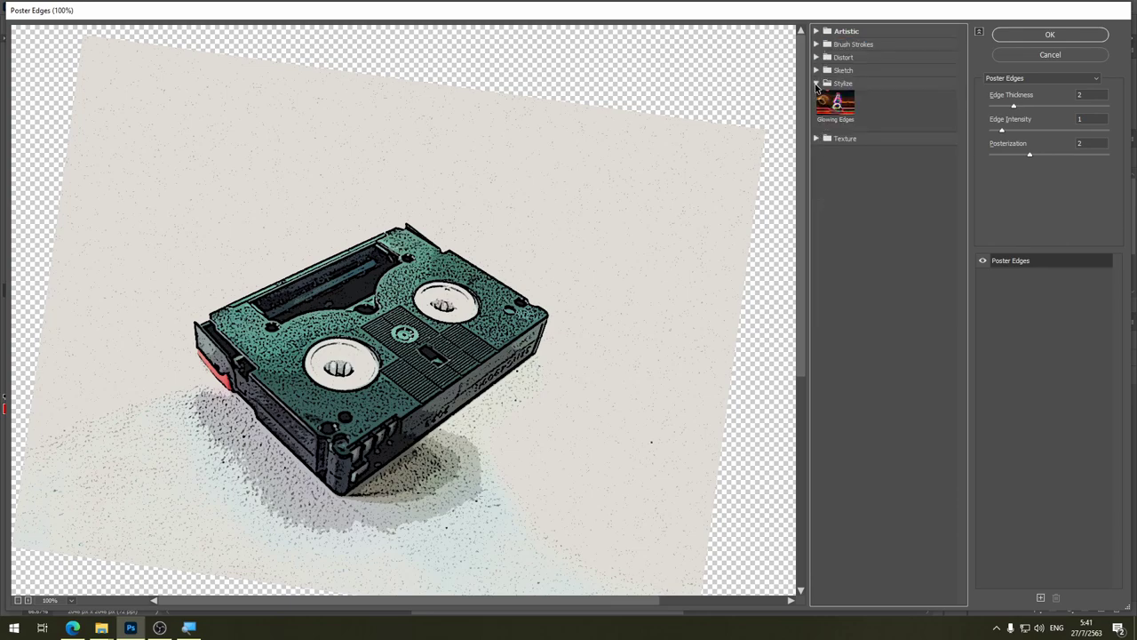
click(817, 32)
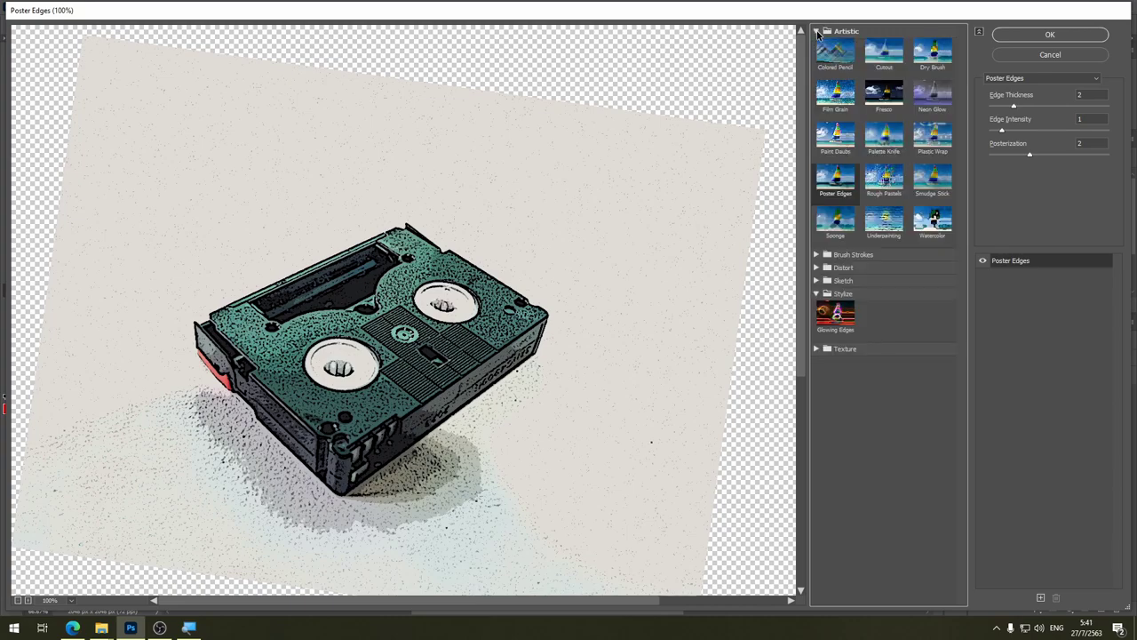
click(882, 55)
click(919, 59)
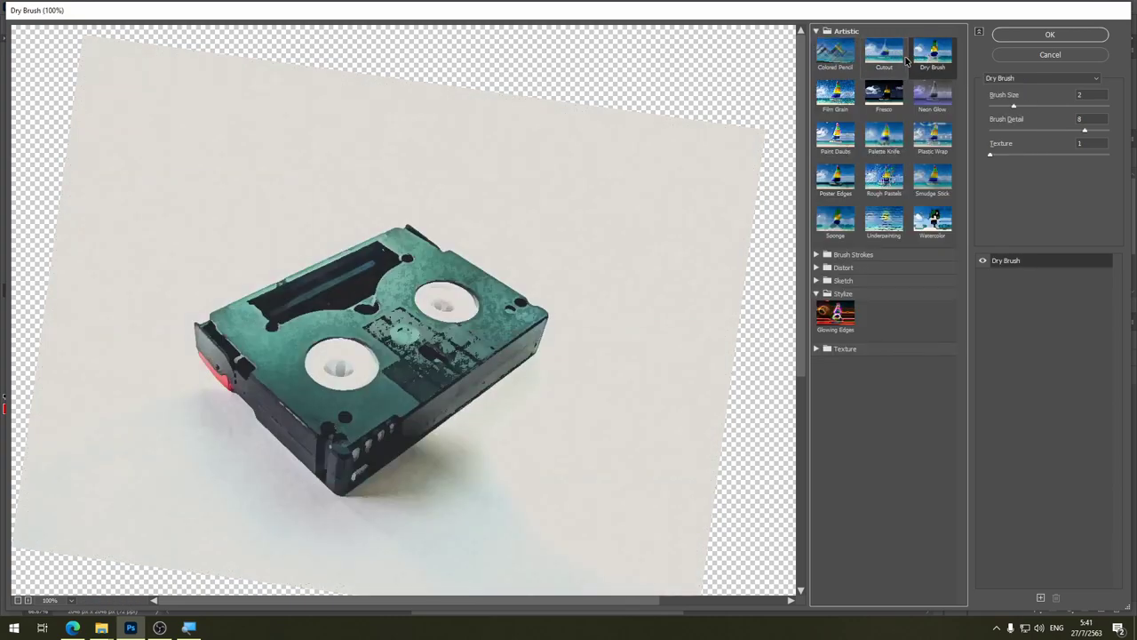
click(900, 59)
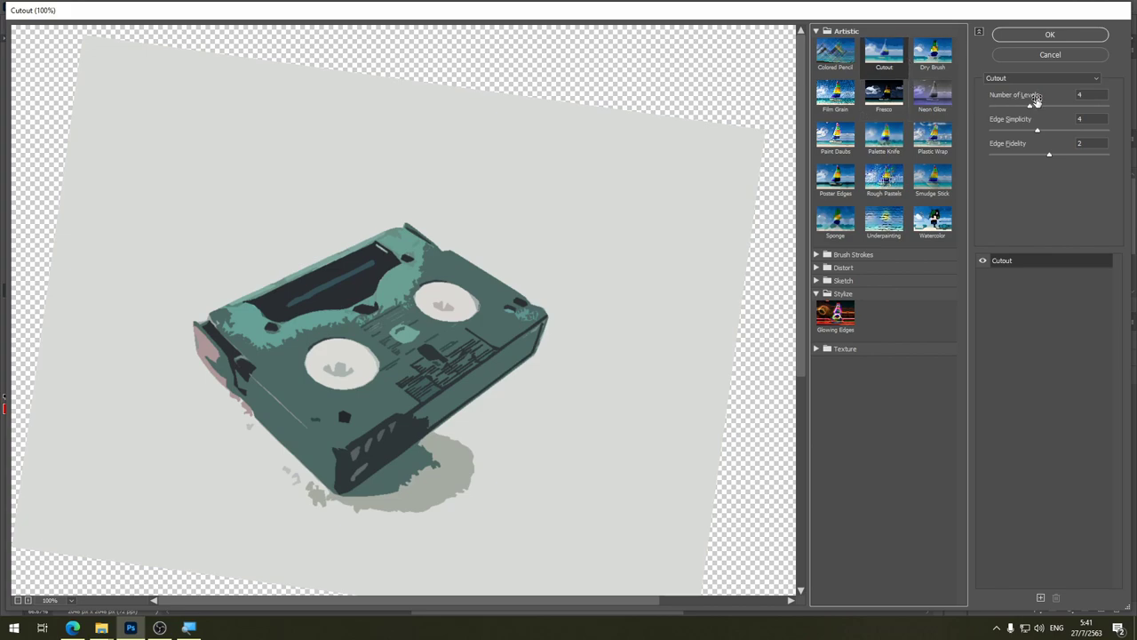
Step: Set Cutout to 6 levels, Edge Simplicity 4 and Edge Fidelity 2
drag(1029, 107, 1022, 110)
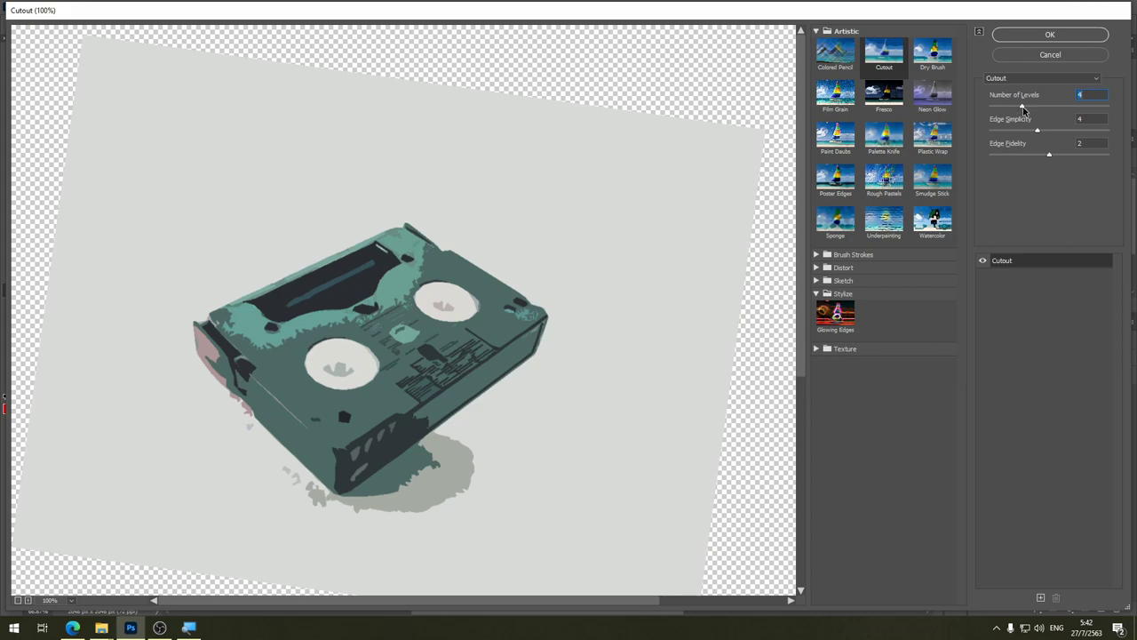
mouse_move(1024, 107)
mouse_down()
mouse_move(1006, 107)
mouse_move(1061, 108)
mouse_up()
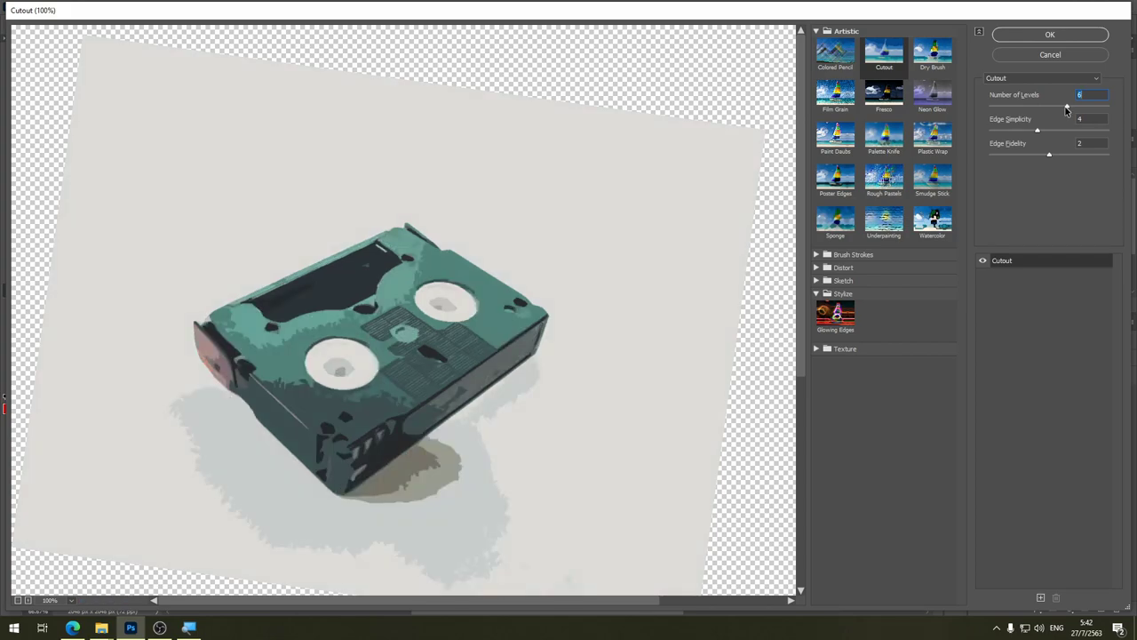
drag(1066, 109, 995, 108)
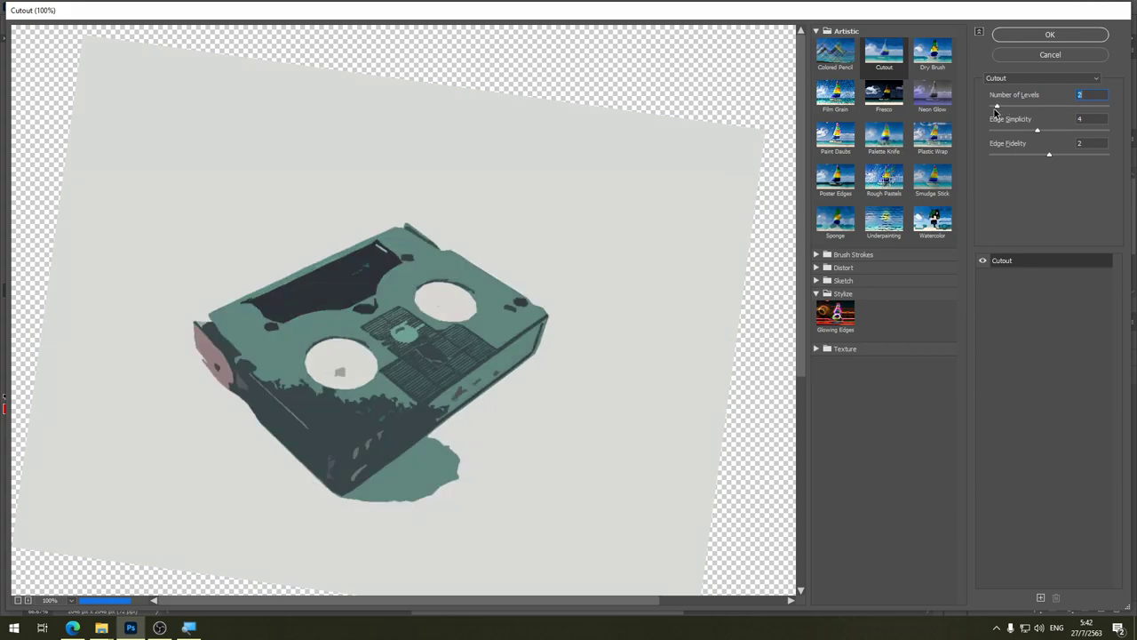
drag(995, 109, 1063, 108)
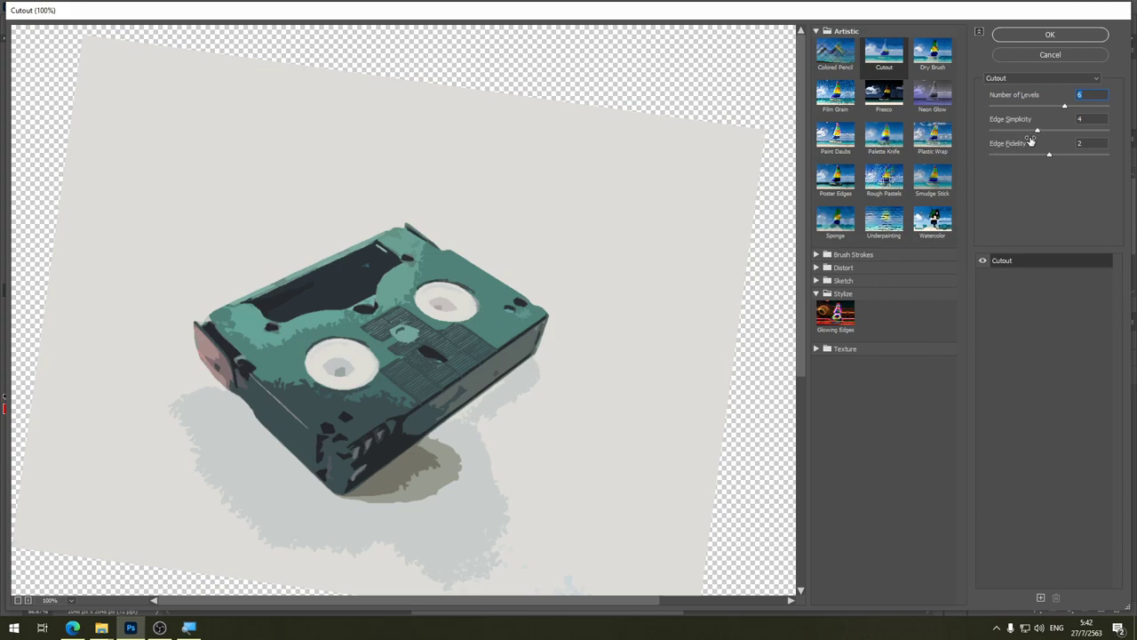
click(1037, 132)
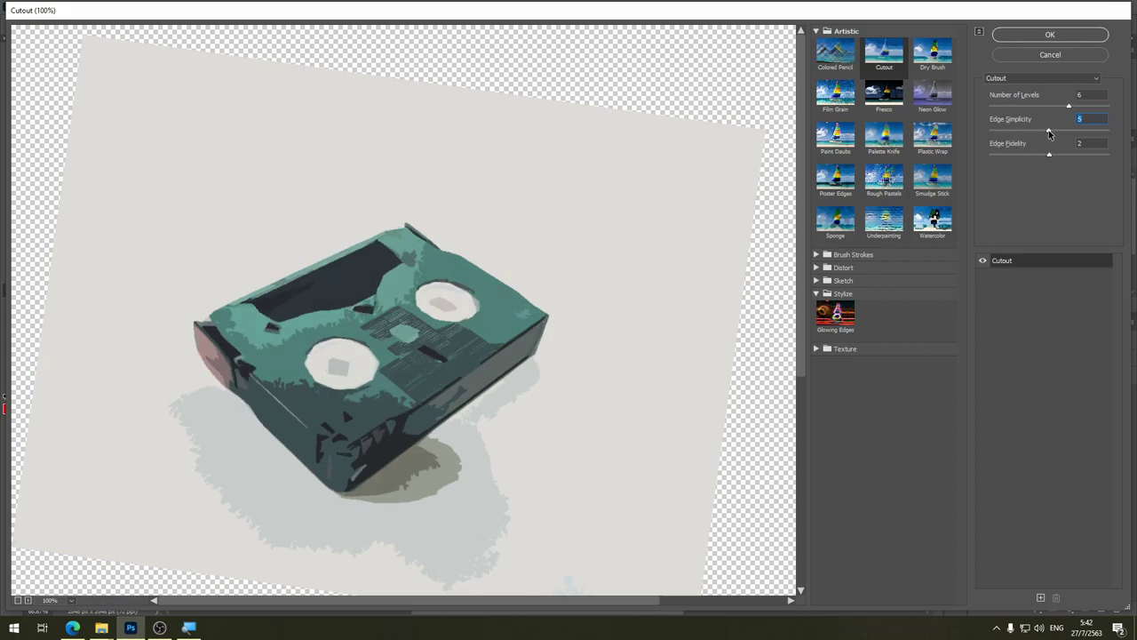
mouse_move(1034, 133)
mouse_down()
mouse_move(1022, 132)
mouse_move(1034, 133)
mouse_up()
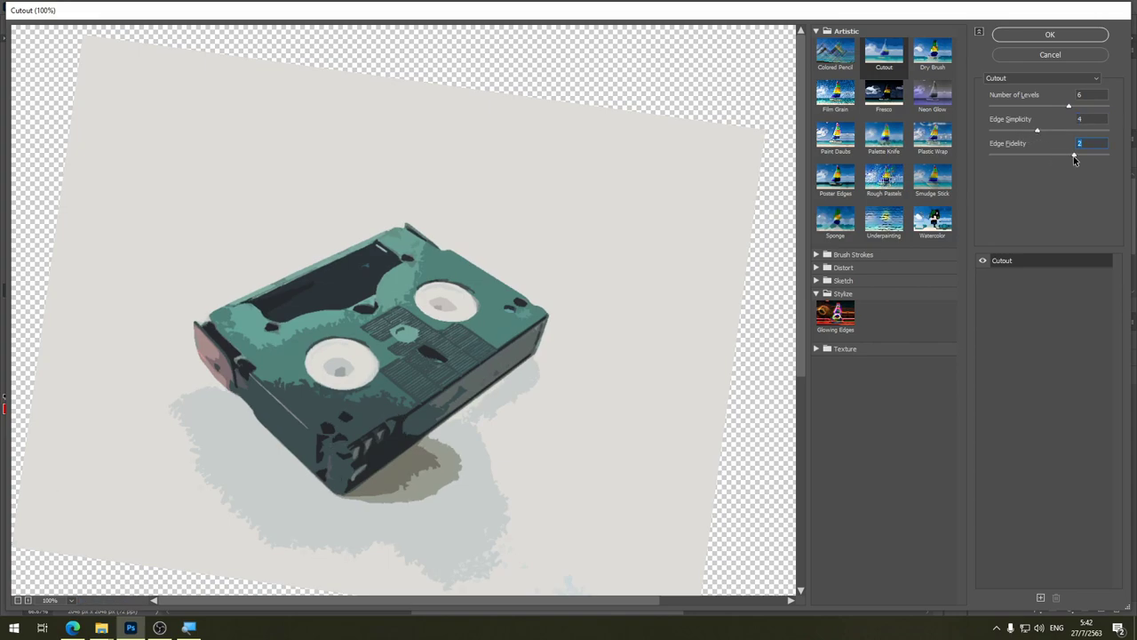
mouse_move(1037, 132)
mouse_down()
mouse_move(1009, 132)
mouse_move(1054, 134)
mouse_up()
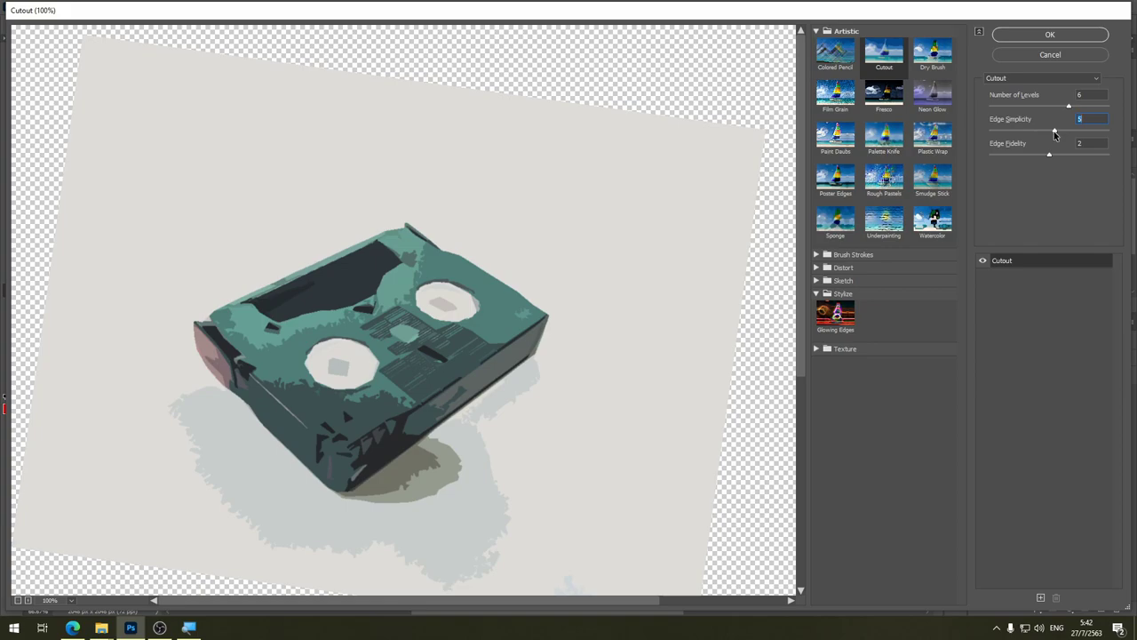
drag(1054, 133, 1043, 133)
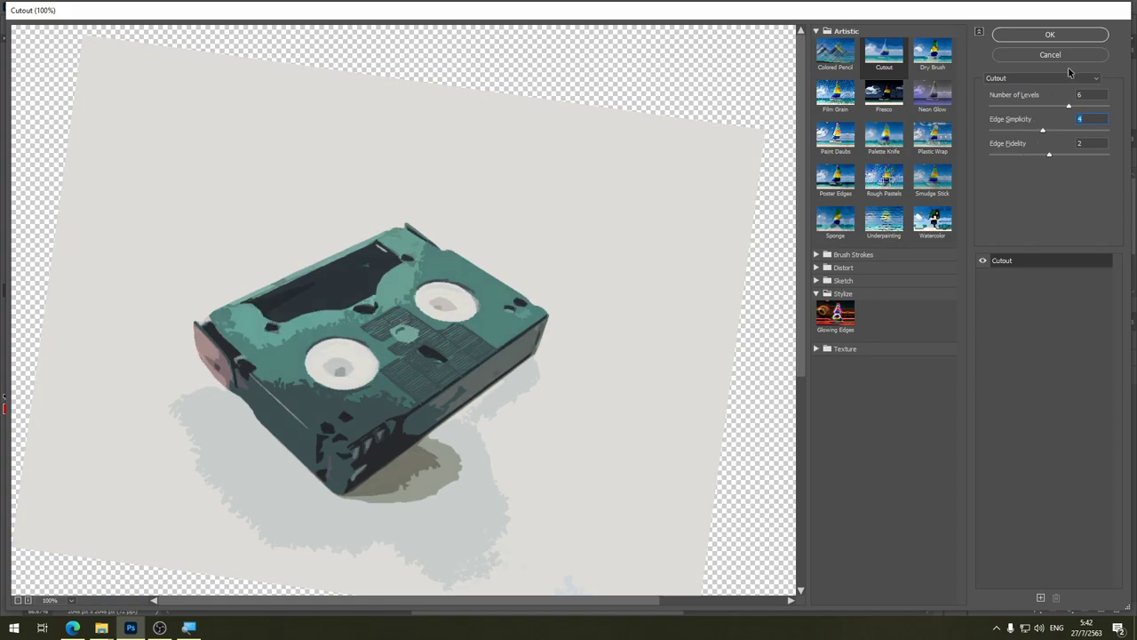
Step: Apply the Cutout filter and zoom to 100%, centred on the cassette
click(1076, 35)
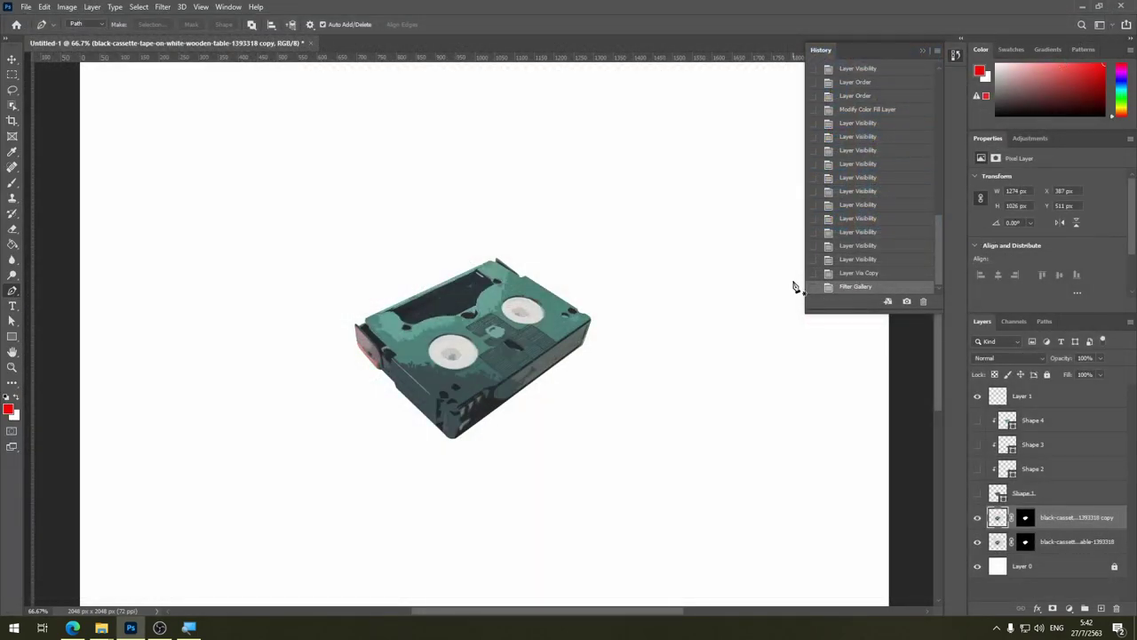
key(ctrl+plus)
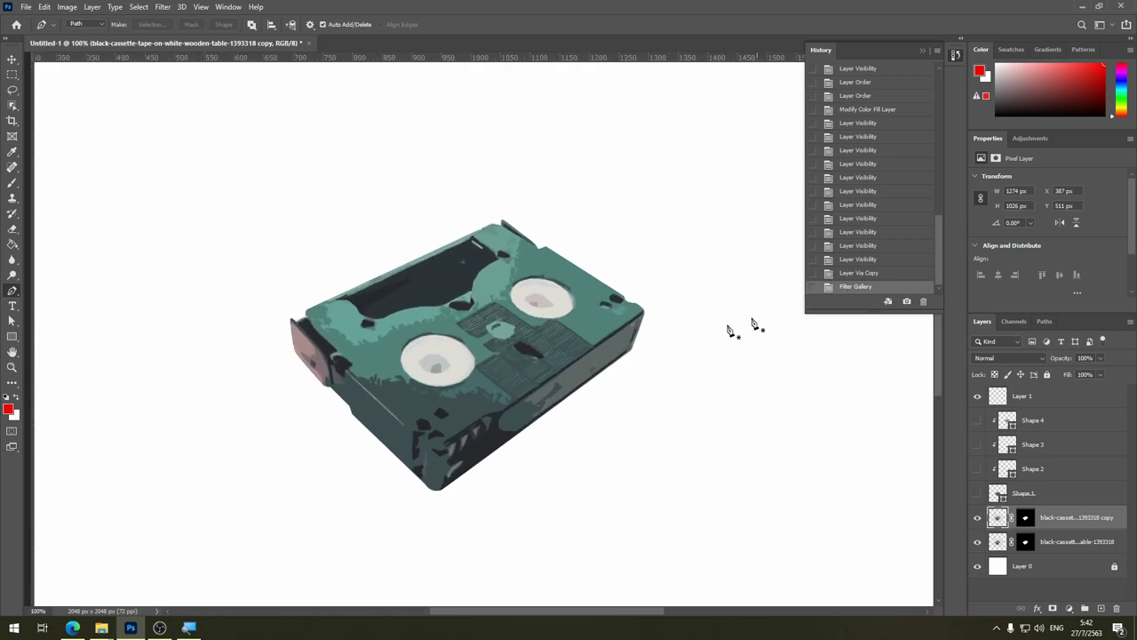
drag(587, 266, 509, 203)
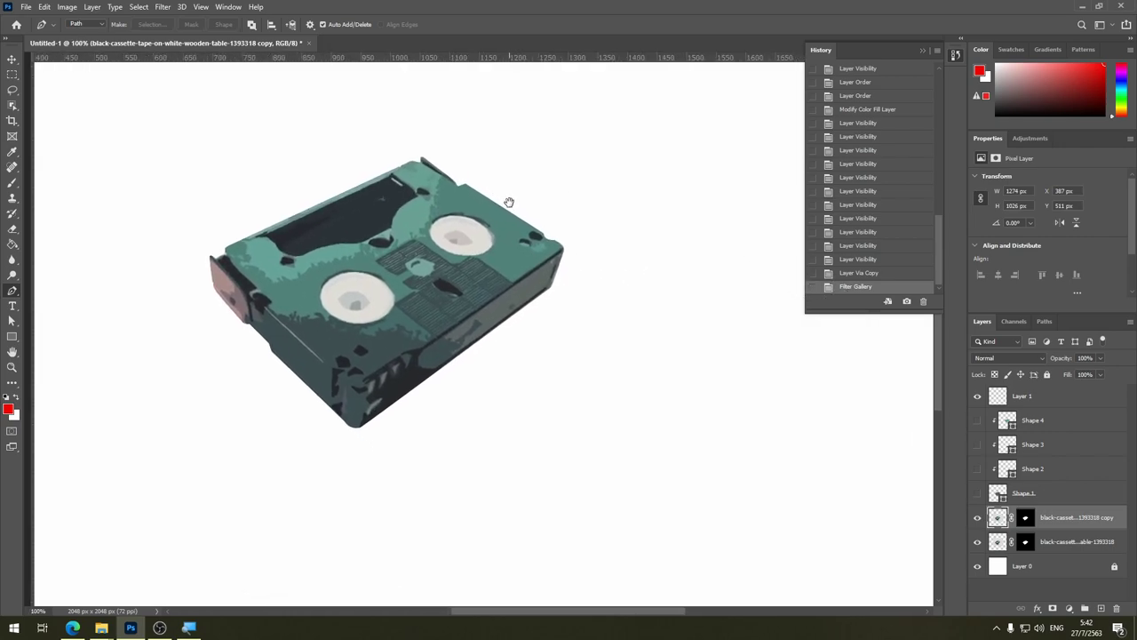
click(978, 494)
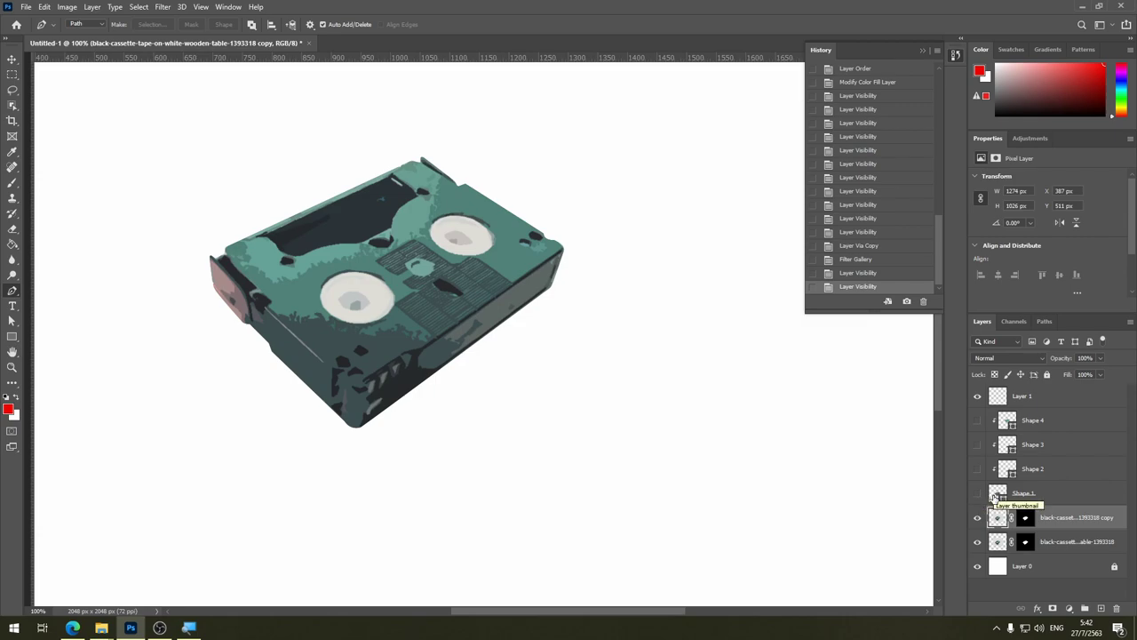
click(981, 495)
click(981, 495)
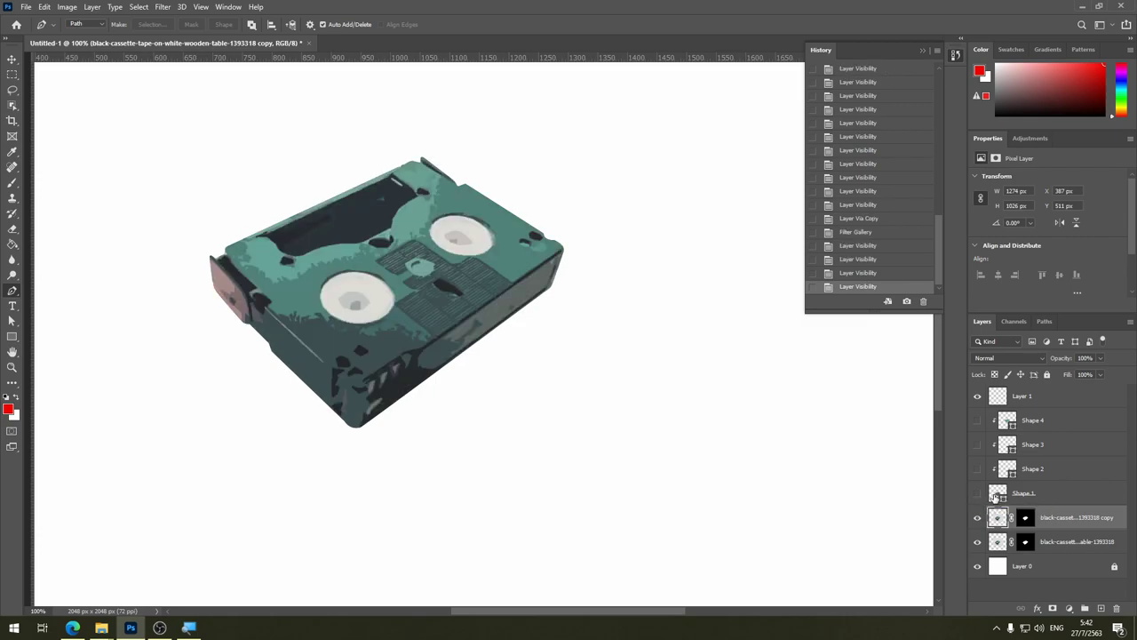
Step: Recolour Shape 1 with dark teal sampled from the filtered cassette body
double_click(994, 496)
click(327, 334)
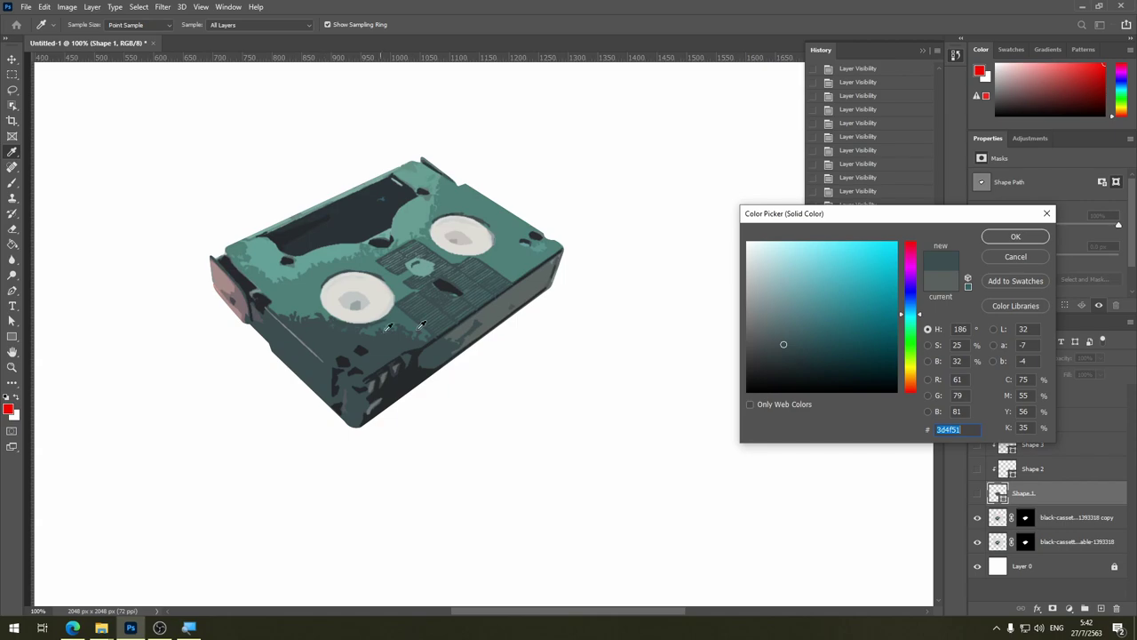
click(1013, 237)
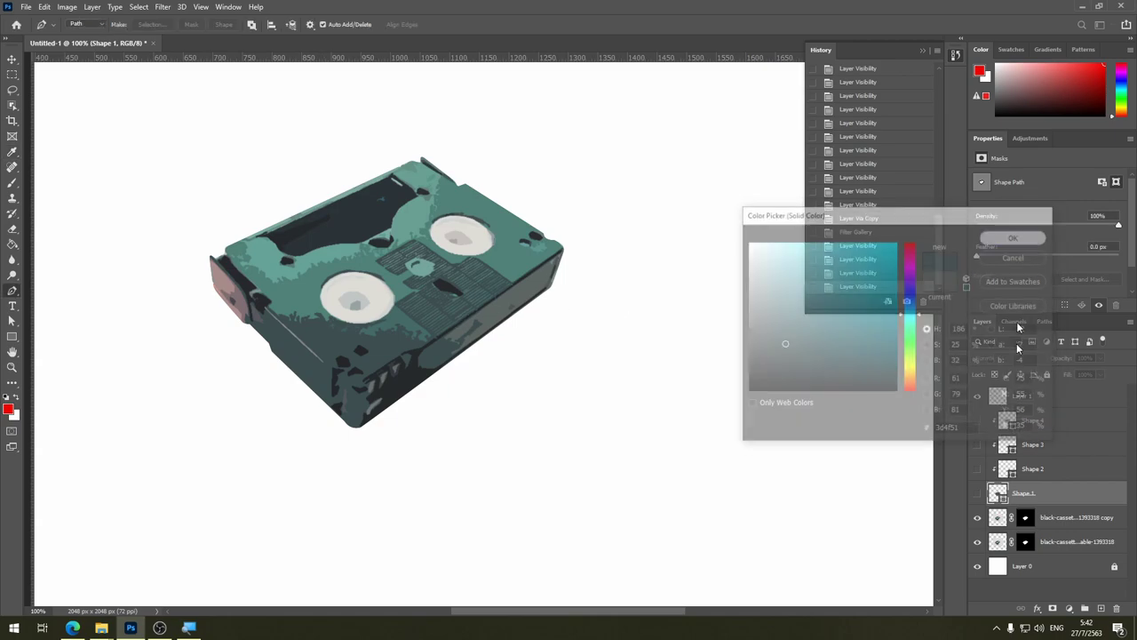
click(978, 495)
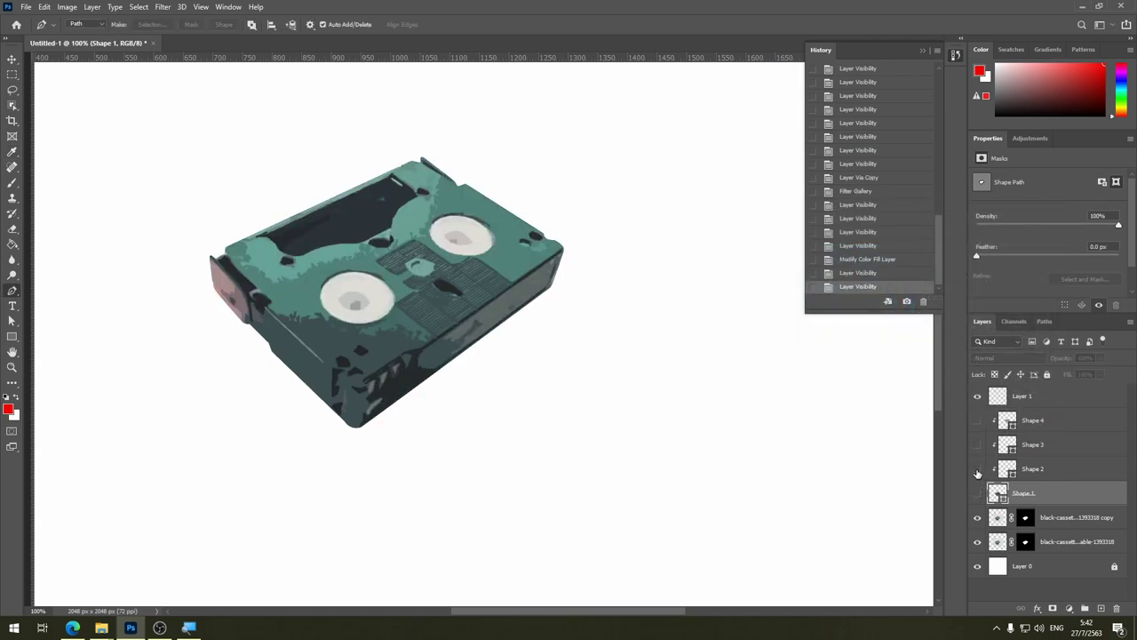
click(977, 473)
Step: Recolour Shape 2 with the side-face colour sampled from the filtered cassette
click(977, 471)
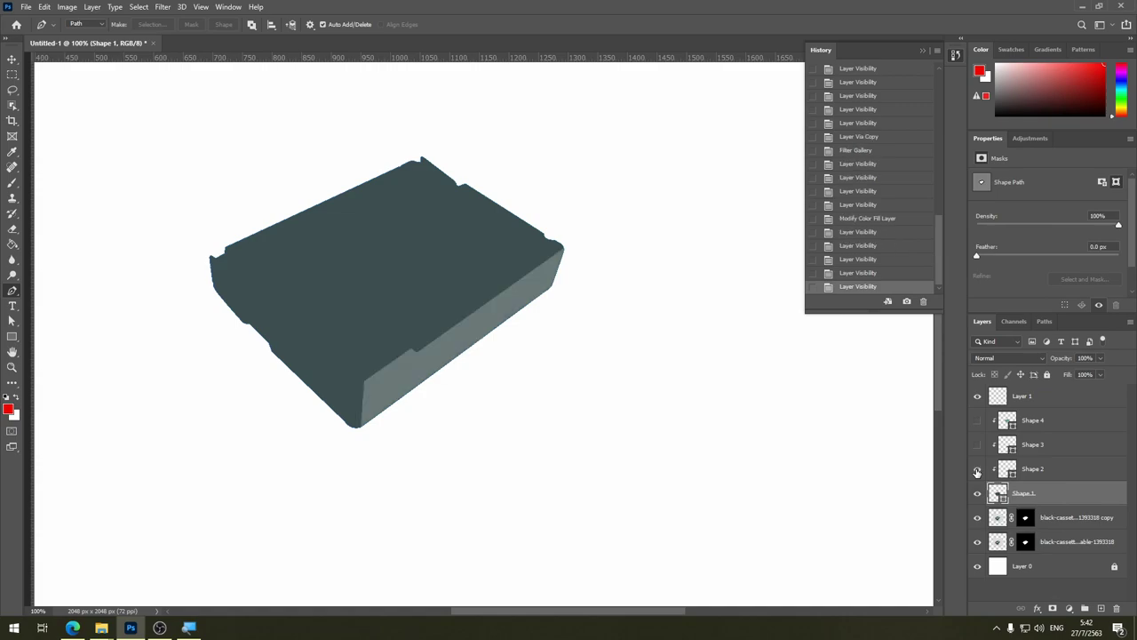
click(978, 472)
click(977, 494)
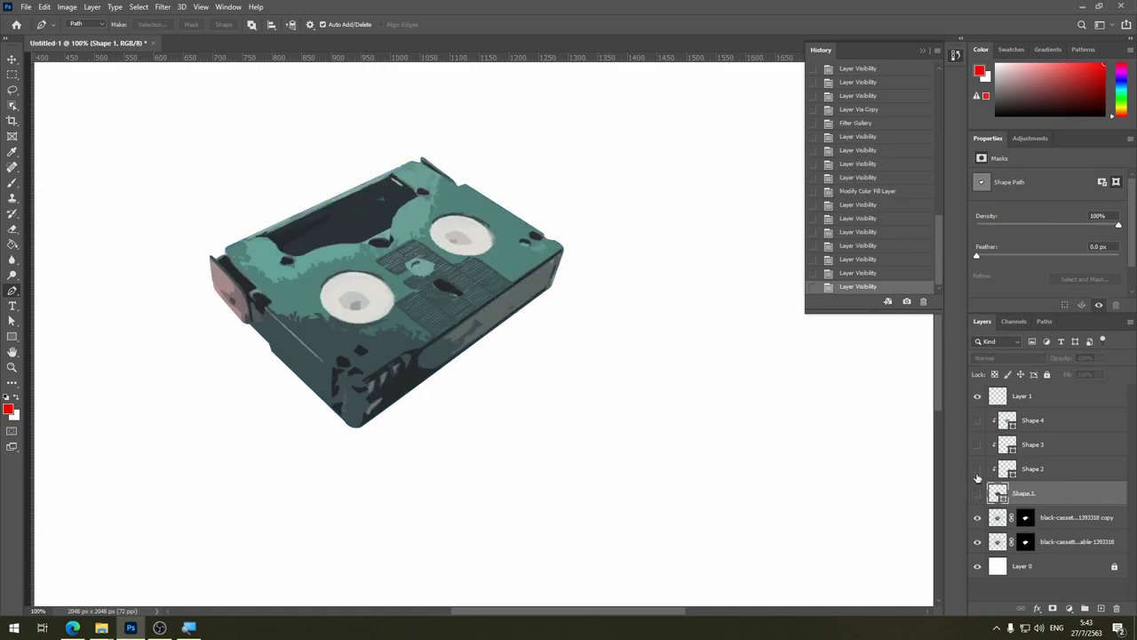
click(977, 471)
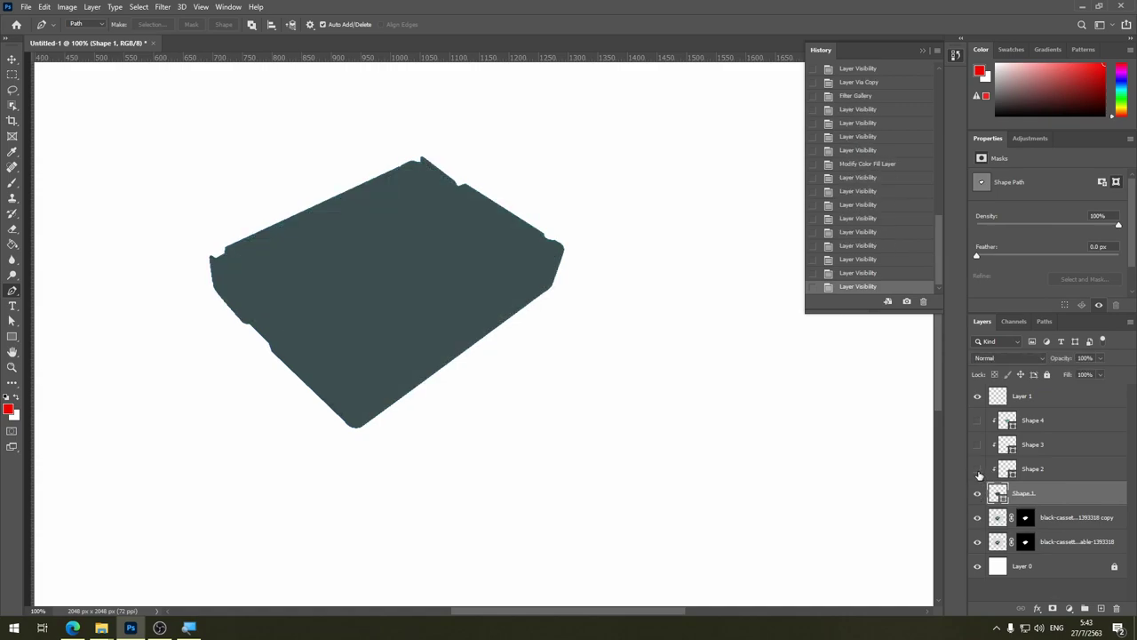
click(979, 471)
click(978, 494)
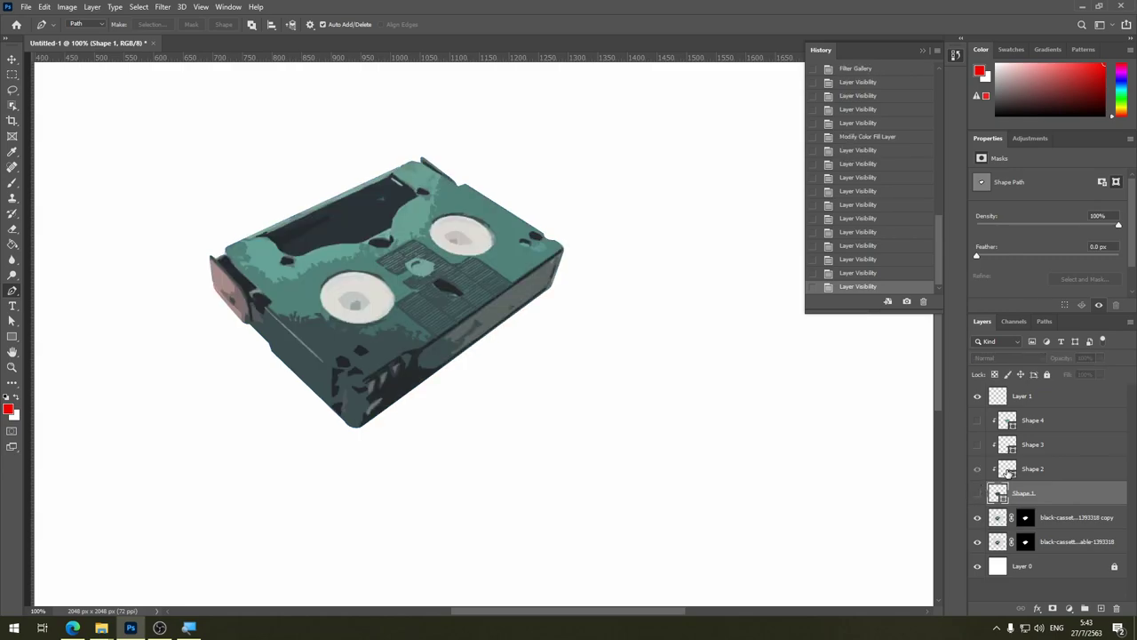
double_click(1007, 470)
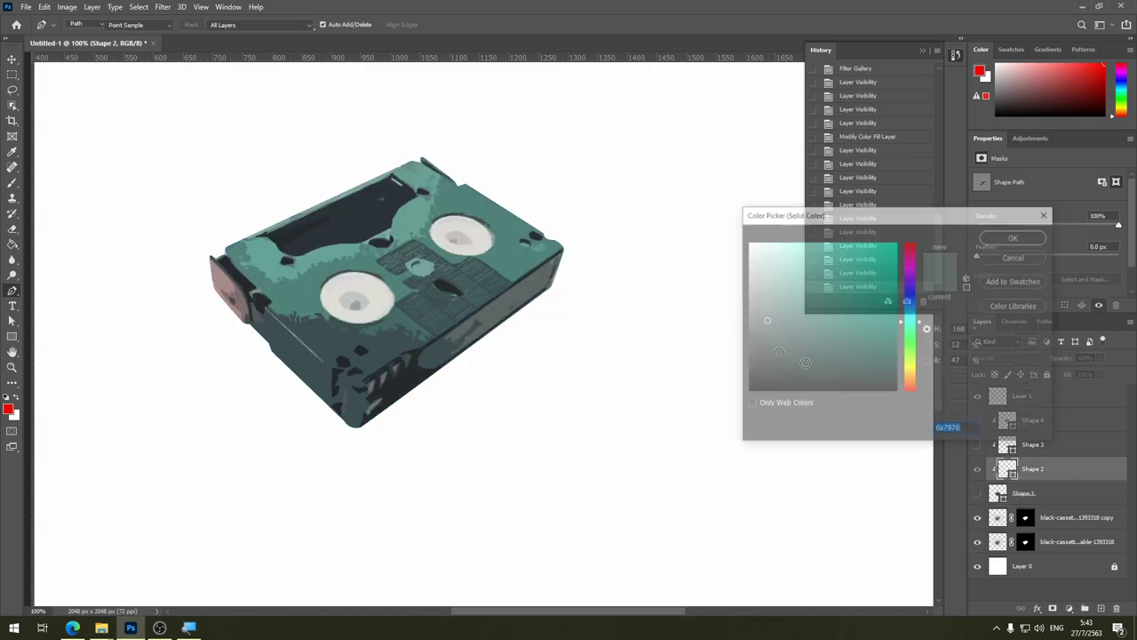
click(541, 277)
click(1016, 237)
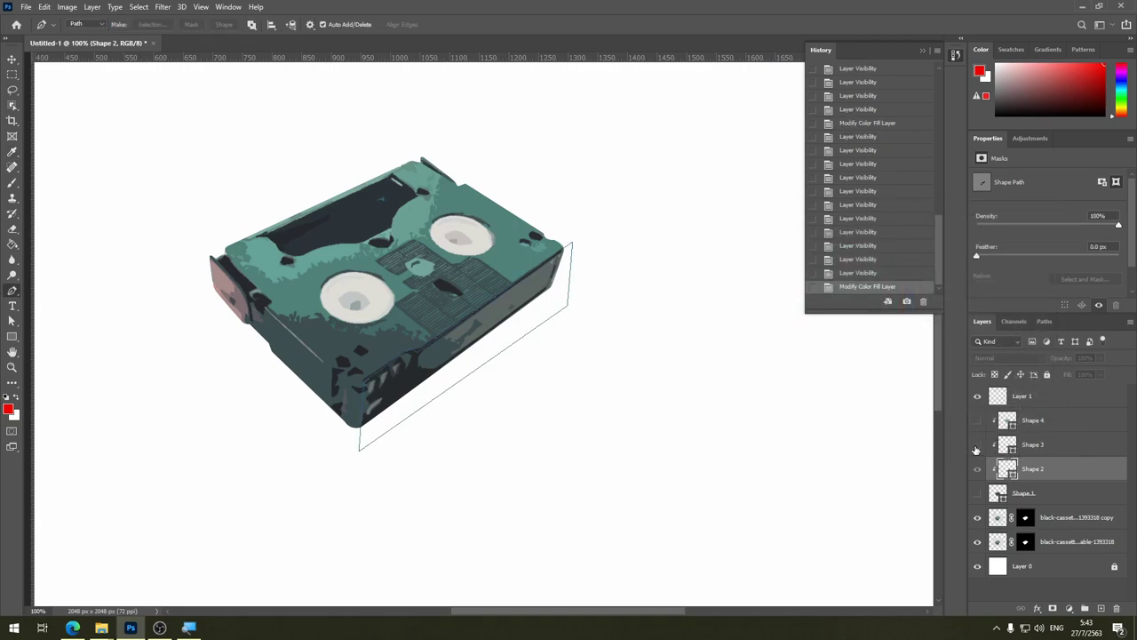
Step: Recolour Shape 3 with a near-black colour sampled from the cassette
click(977, 492)
click(975, 449)
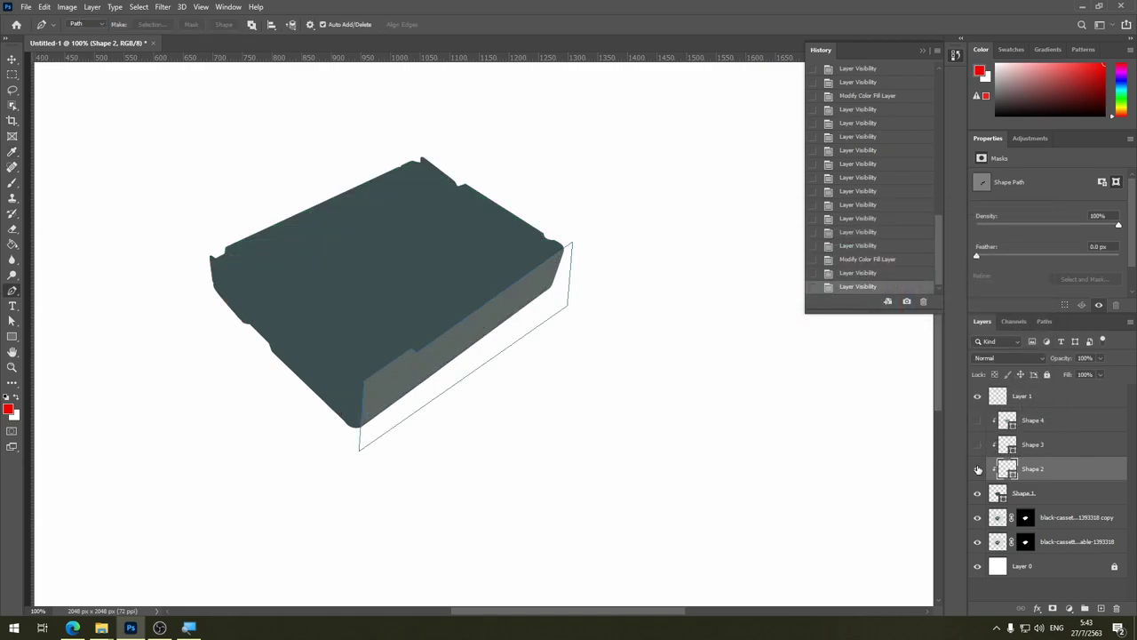
click(977, 469)
click(978, 493)
double_click(1007, 447)
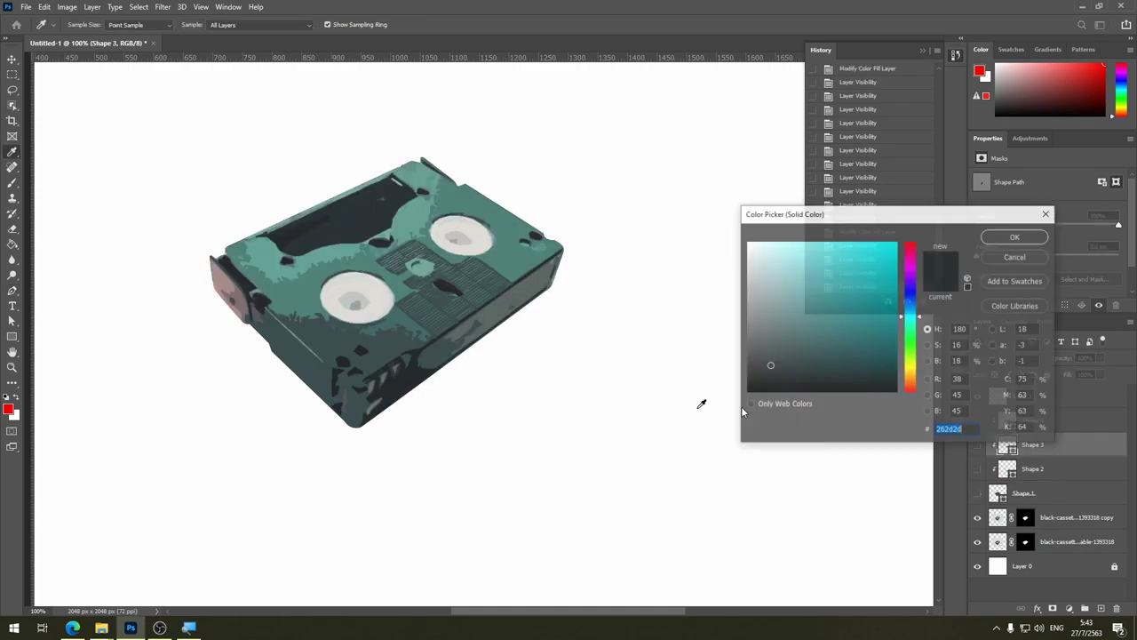
click(412, 377)
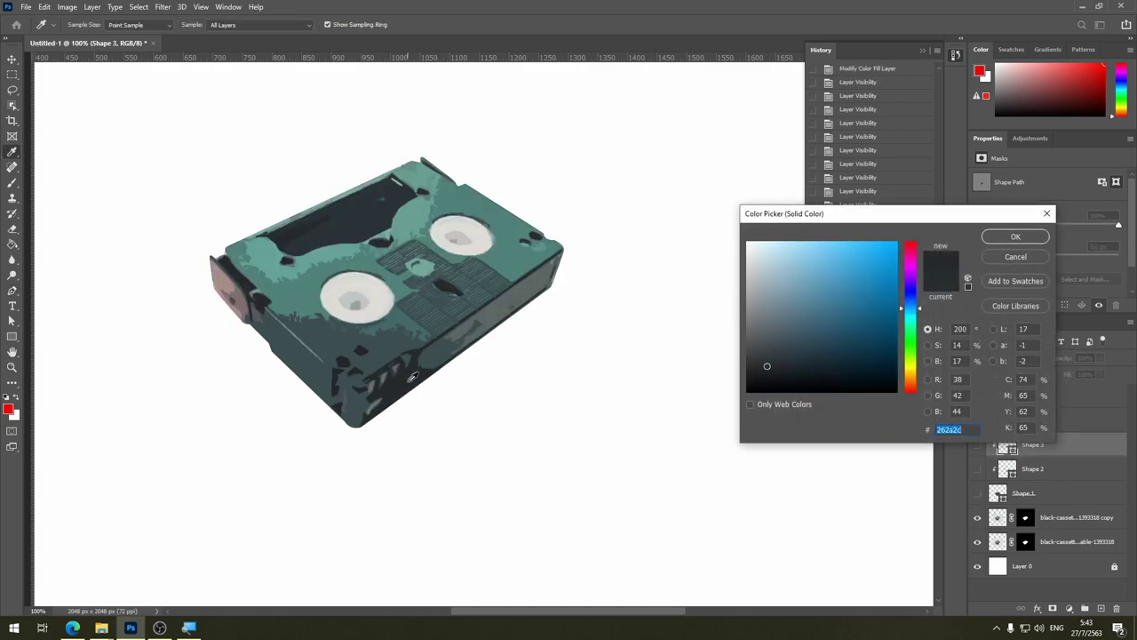
click(1016, 237)
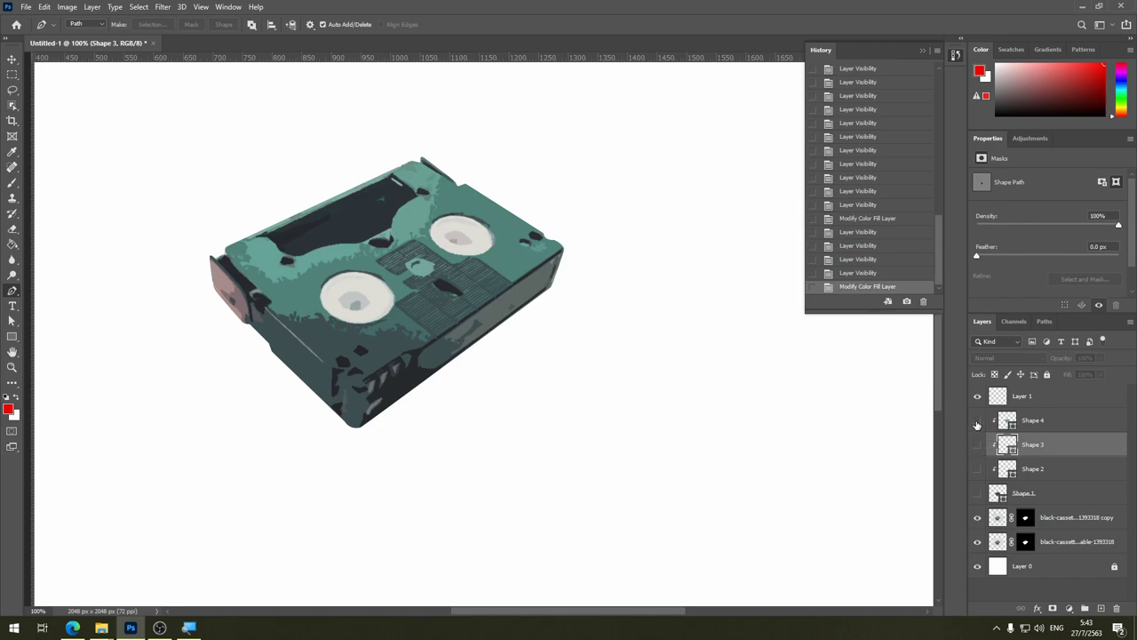
Step: Recolour Shape 4 with teal sampled from the filtered cassette
click(977, 492)
click(977, 421)
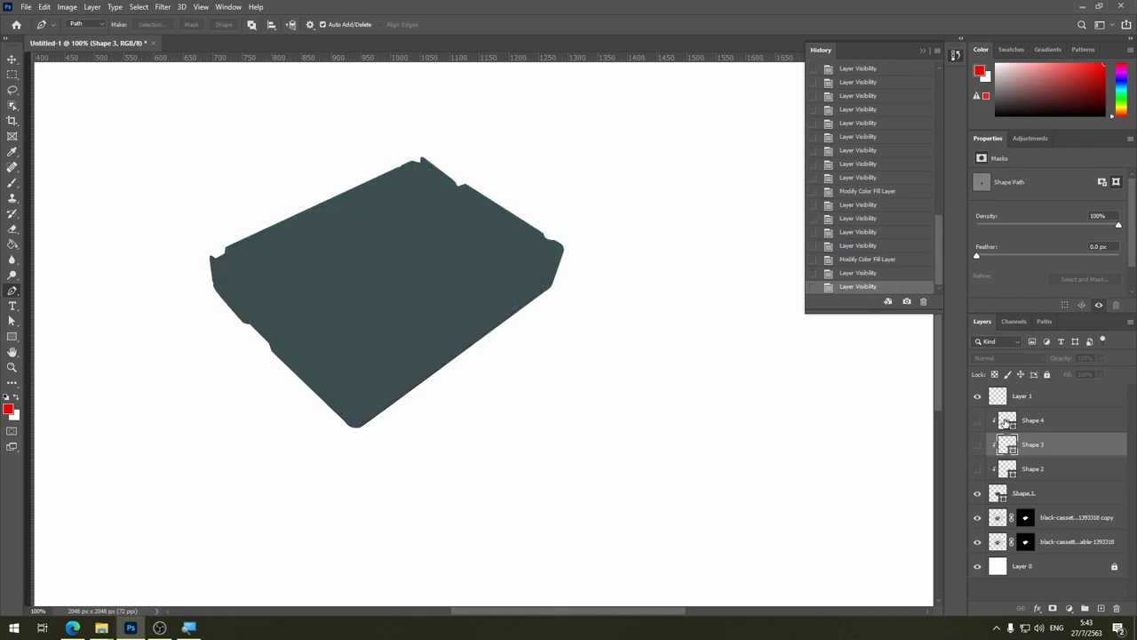
double_click(1006, 422)
click(1006, 256)
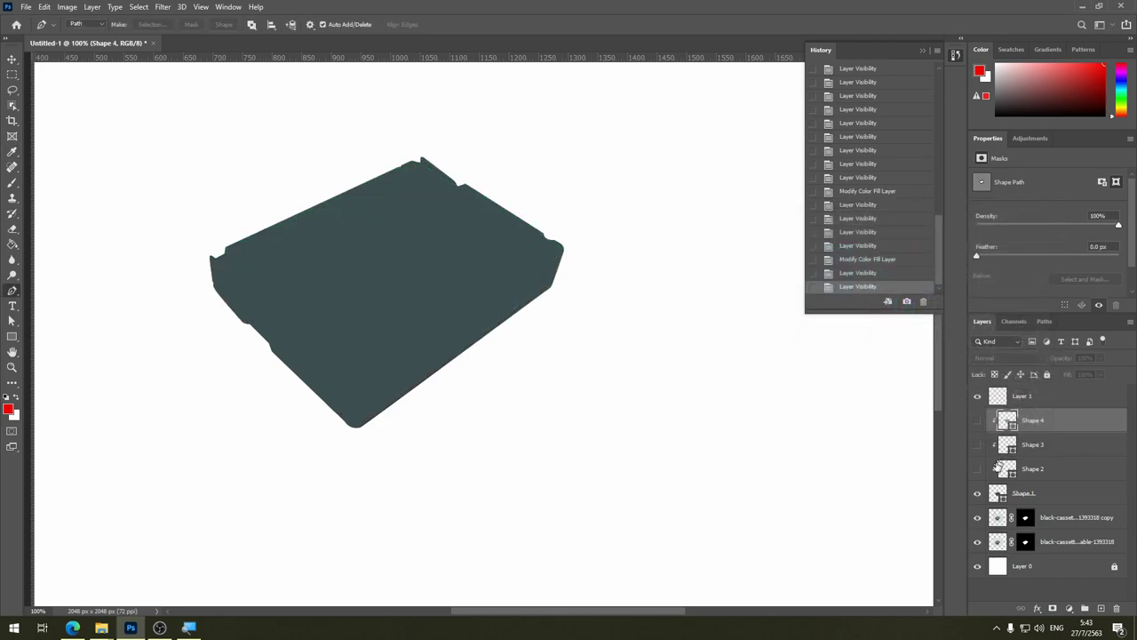
click(977, 492)
double_click(1007, 422)
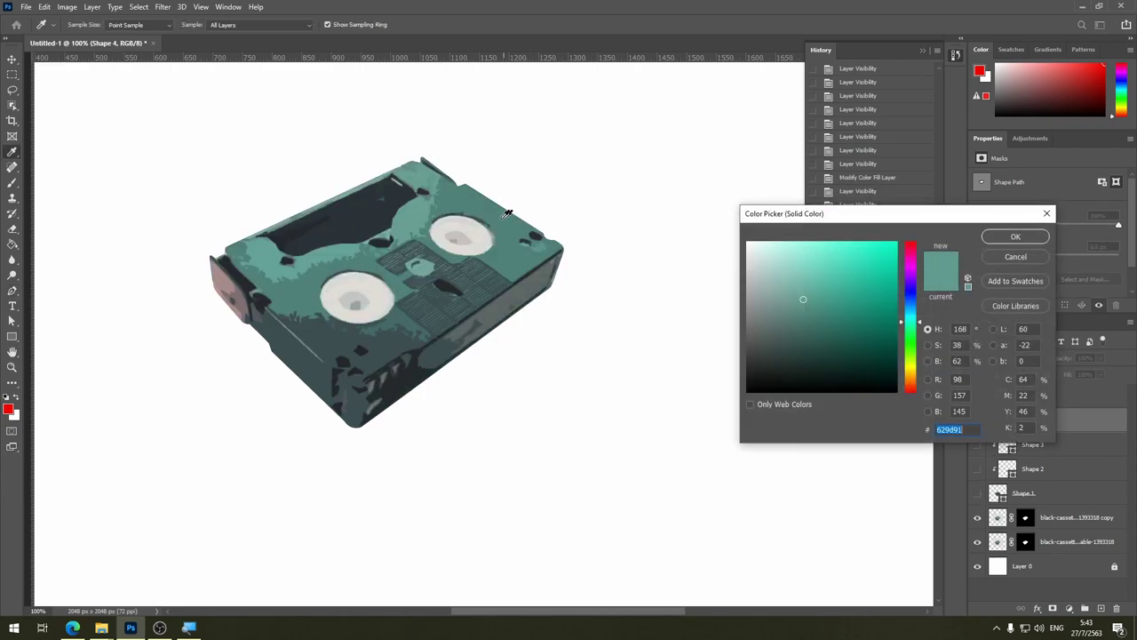
click(1016, 236)
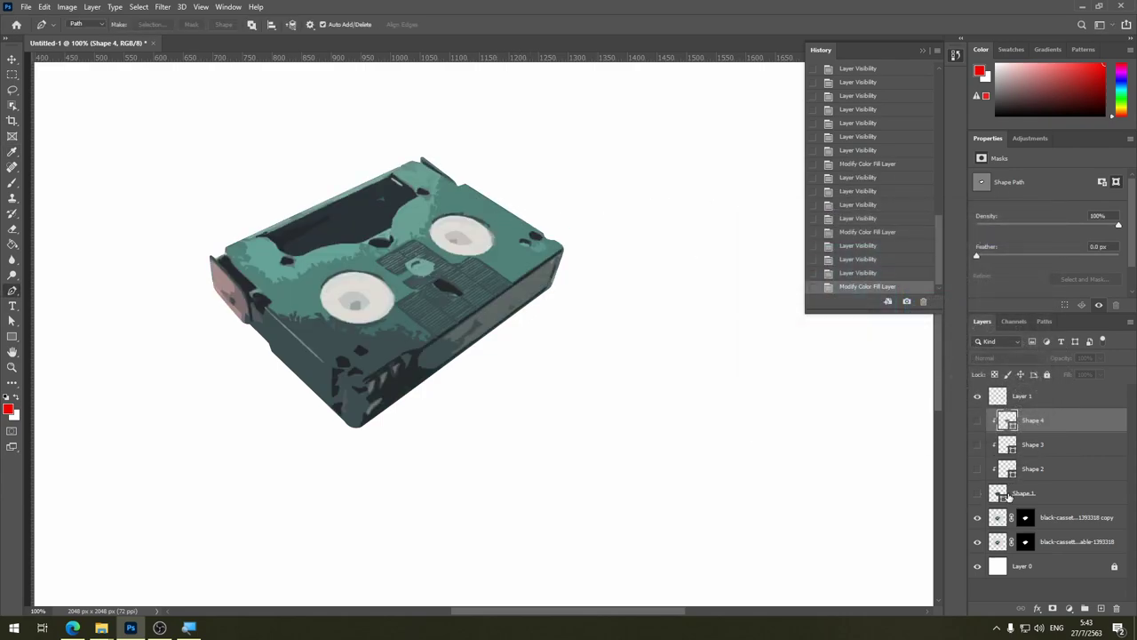
Step: Compare all four shapes against the photo, then hide them and select the filtered copy
drag(978, 492, 978, 421)
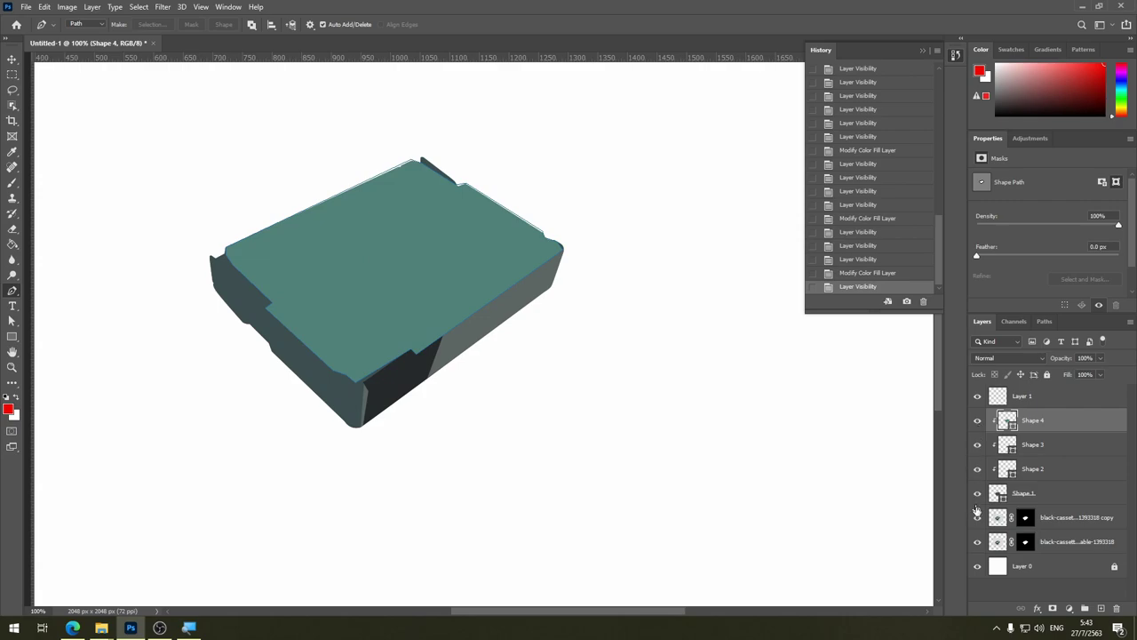
drag(977, 494, 978, 421)
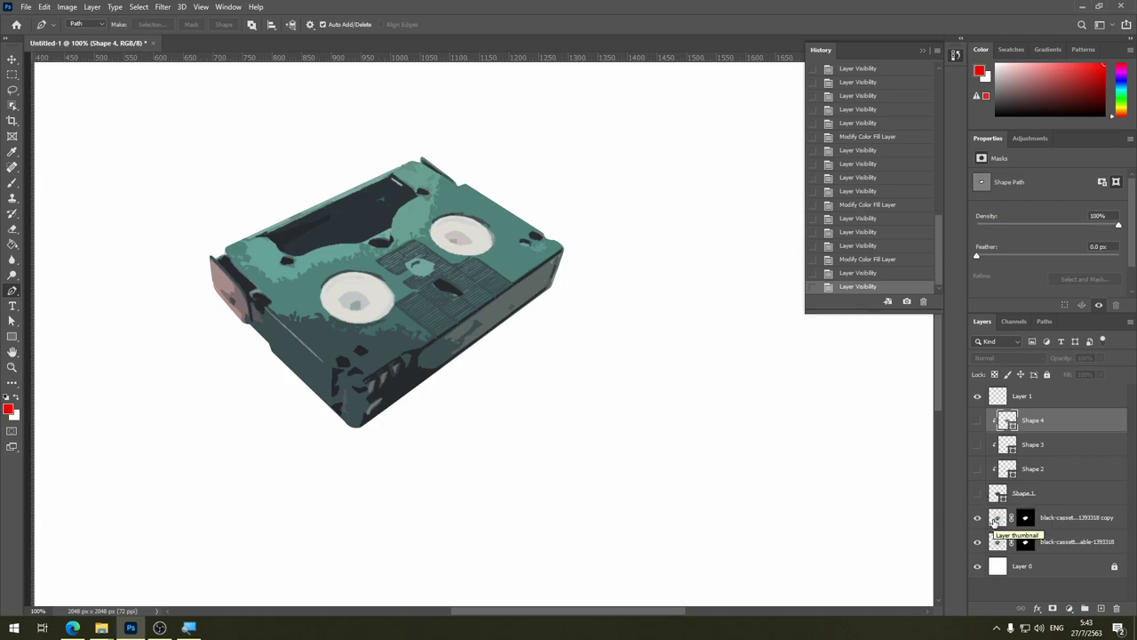
click(995, 518)
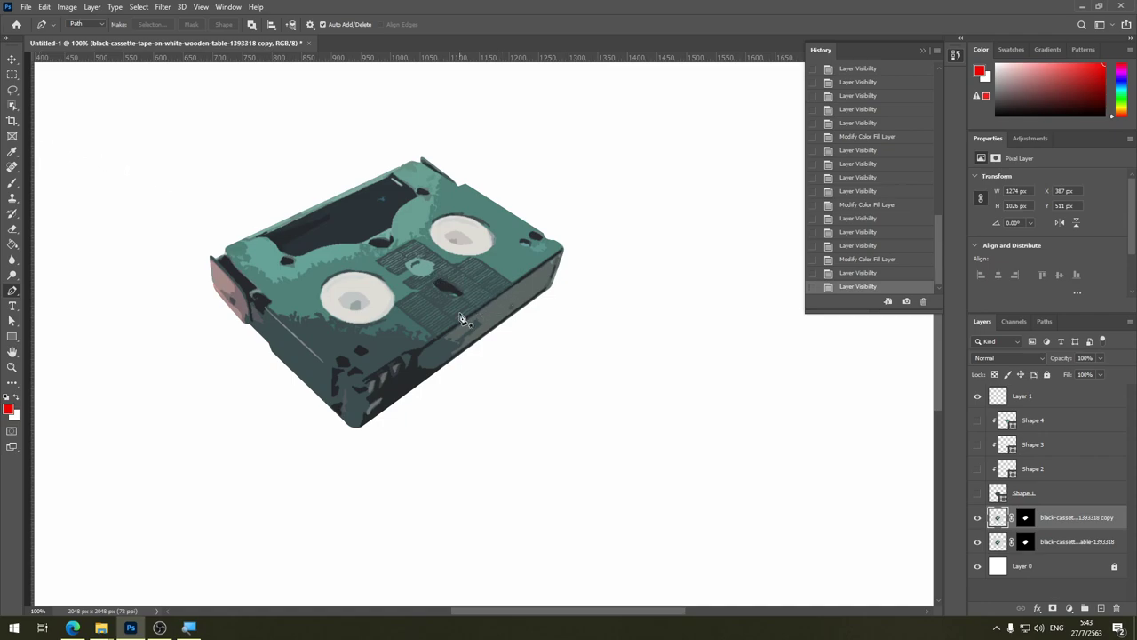
Step: Add an empty Layer 2 and drag it just above Shape 1 inside the clipped stack
click(1101, 609)
click(1046, 321)
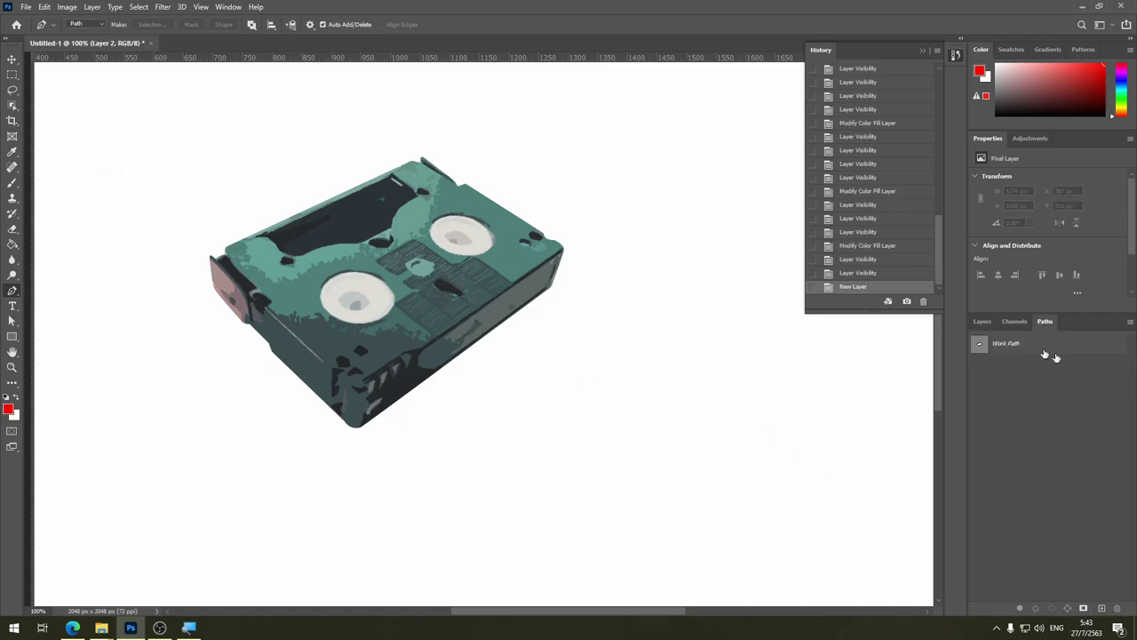
click(982, 324)
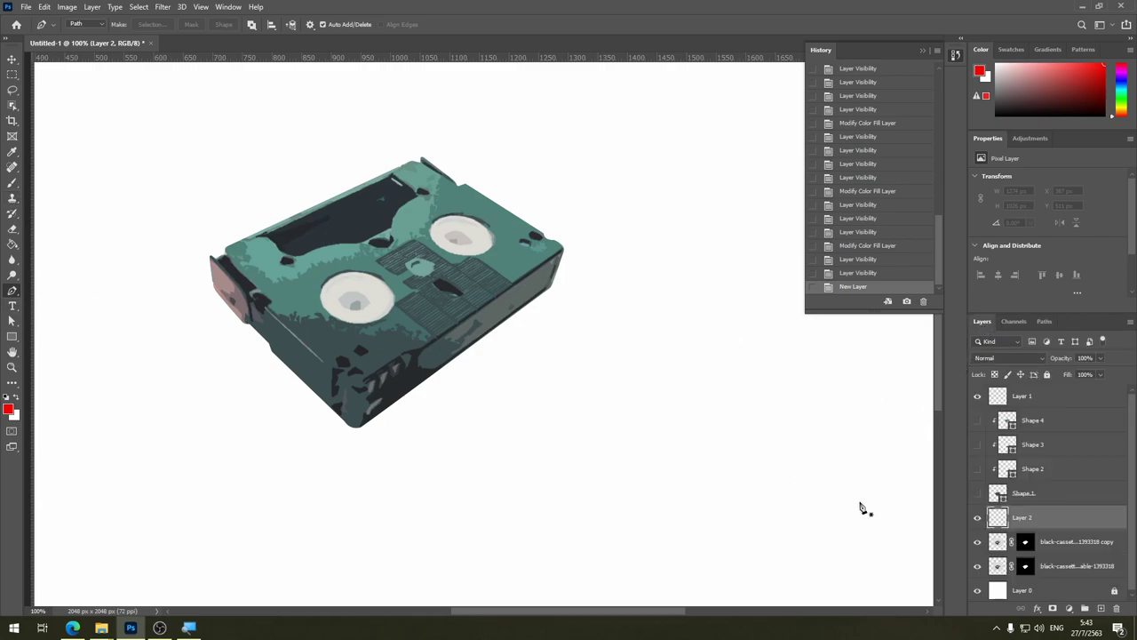
drag(1021, 524, 1037, 504)
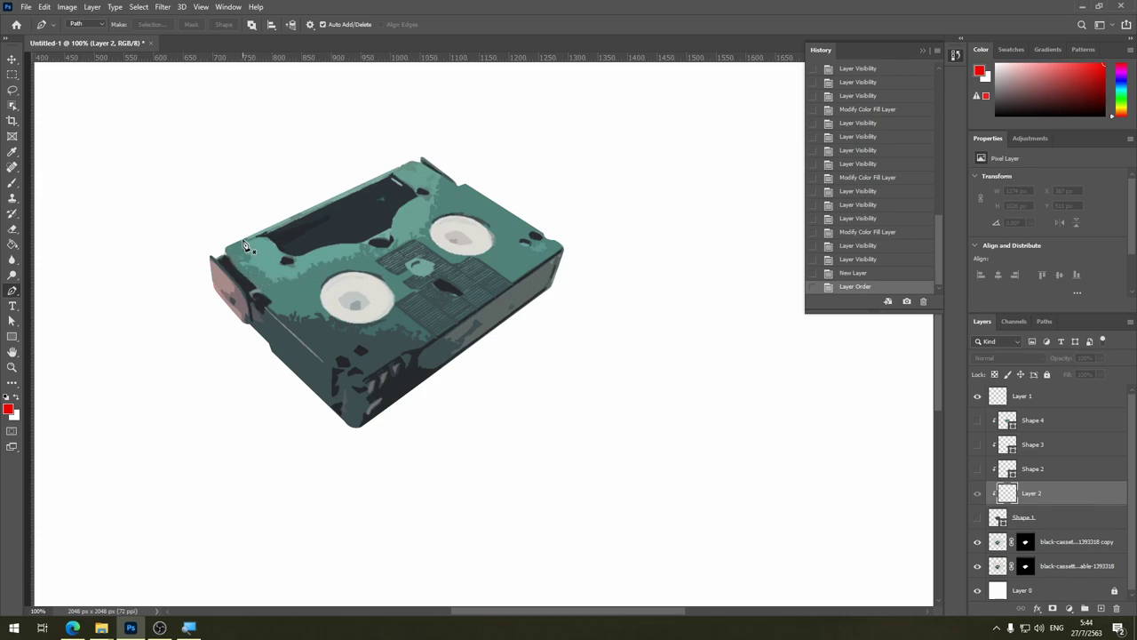
Step: Trace the path along the cassette's top-left edge and up its right side
click(238, 236)
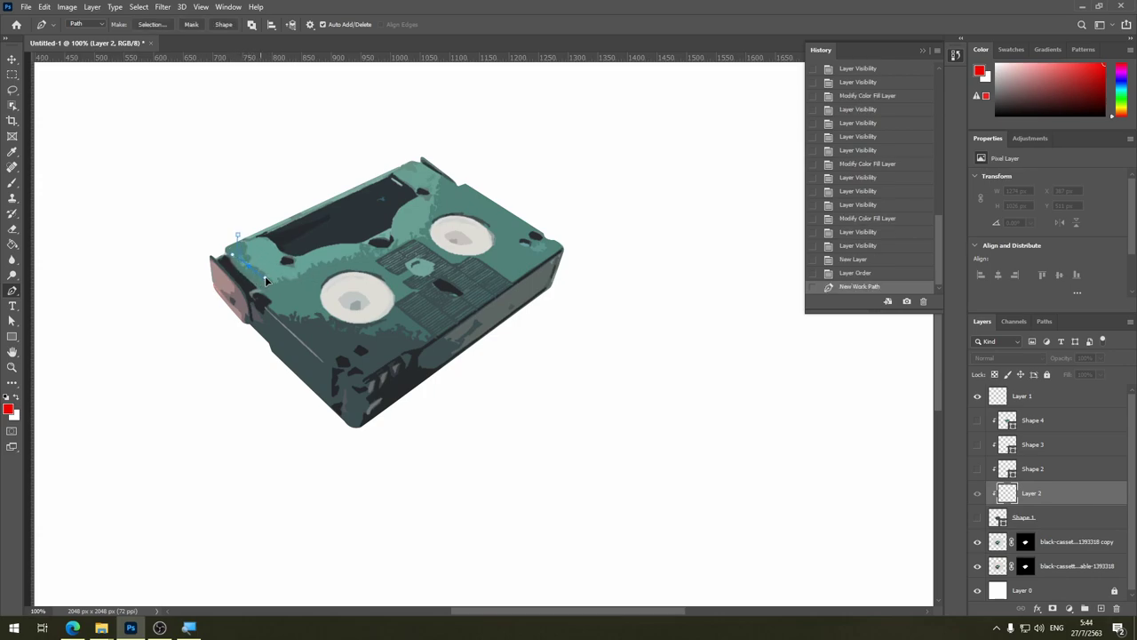
click(265, 281)
click(303, 275)
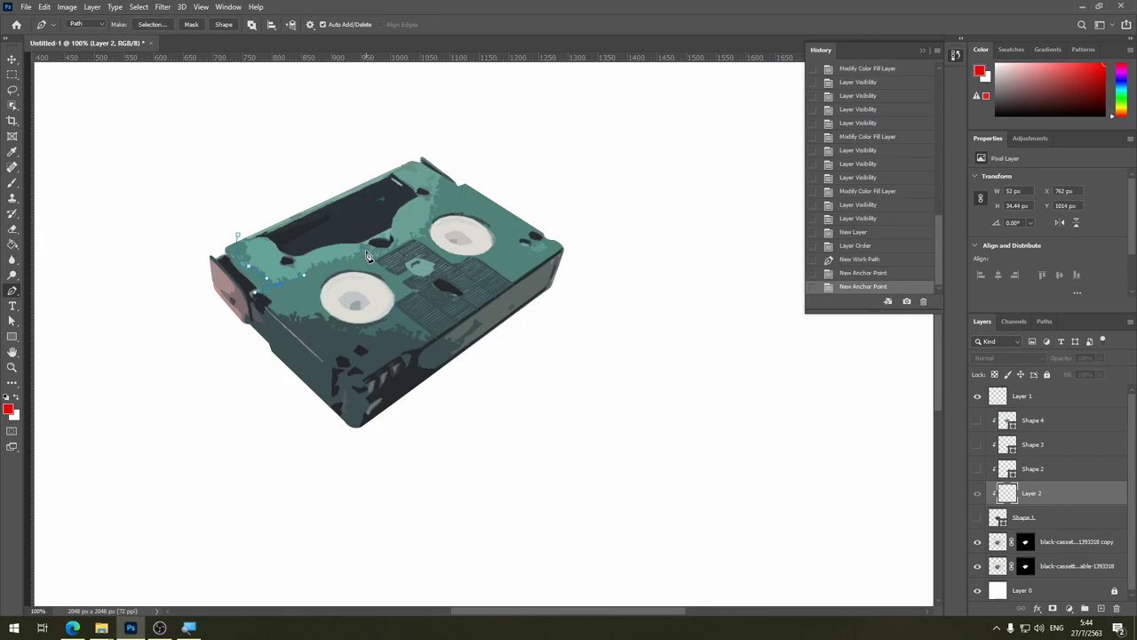
click(410, 241)
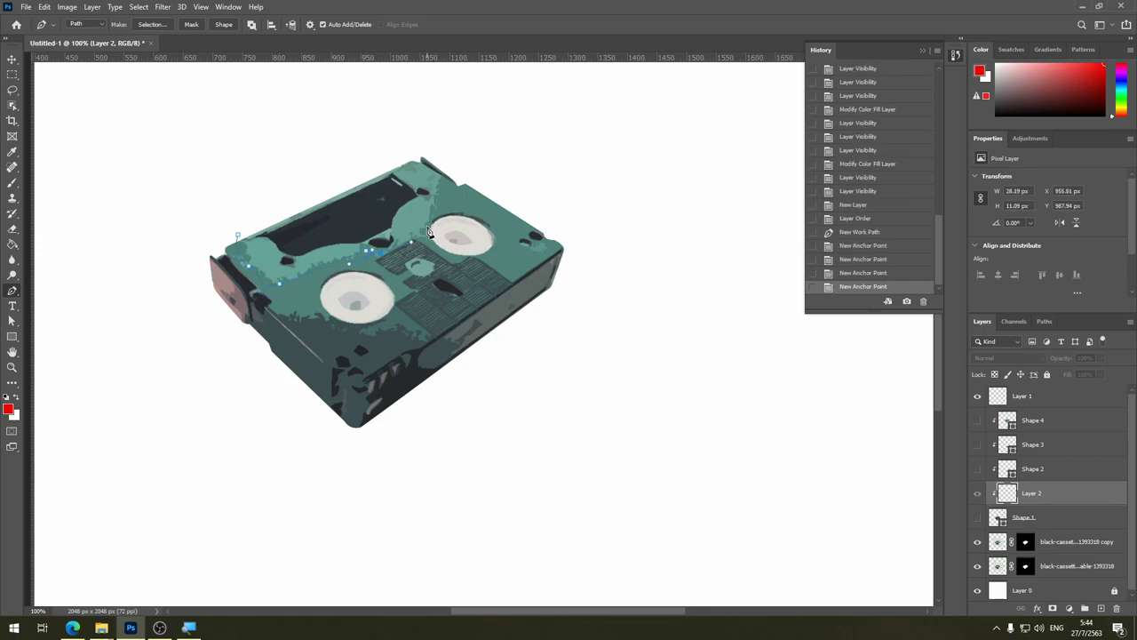
key(ctrl+z)
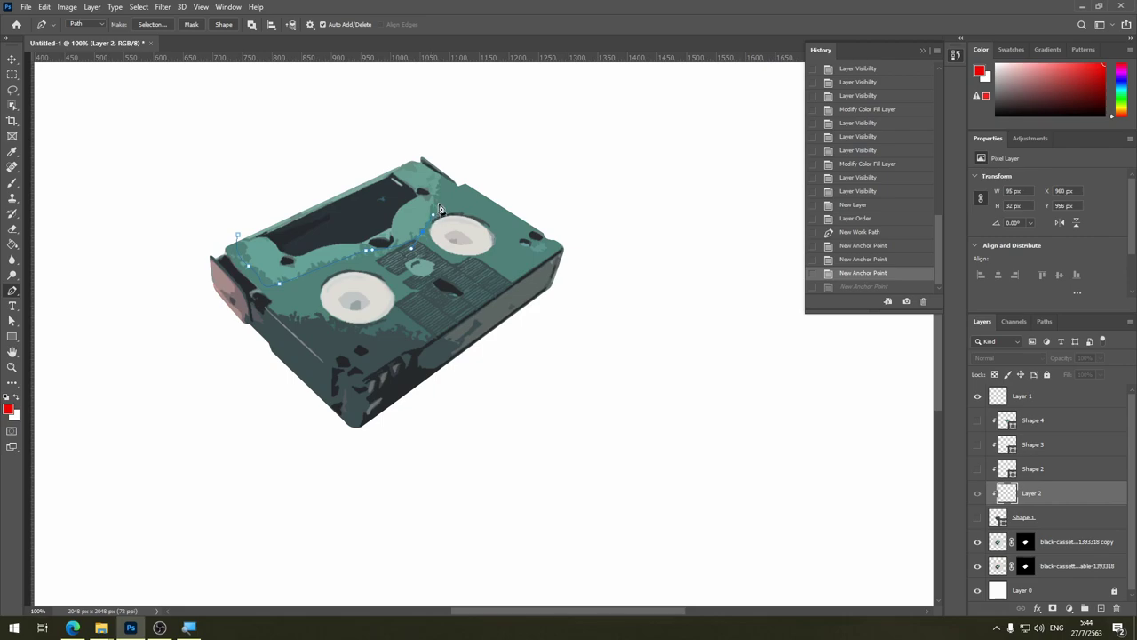
click(439, 205)
click(444, 177)
click(449, 149)
Step: Loop the path back above the cassette, close it, and verify it in Paths
click(415, 139)
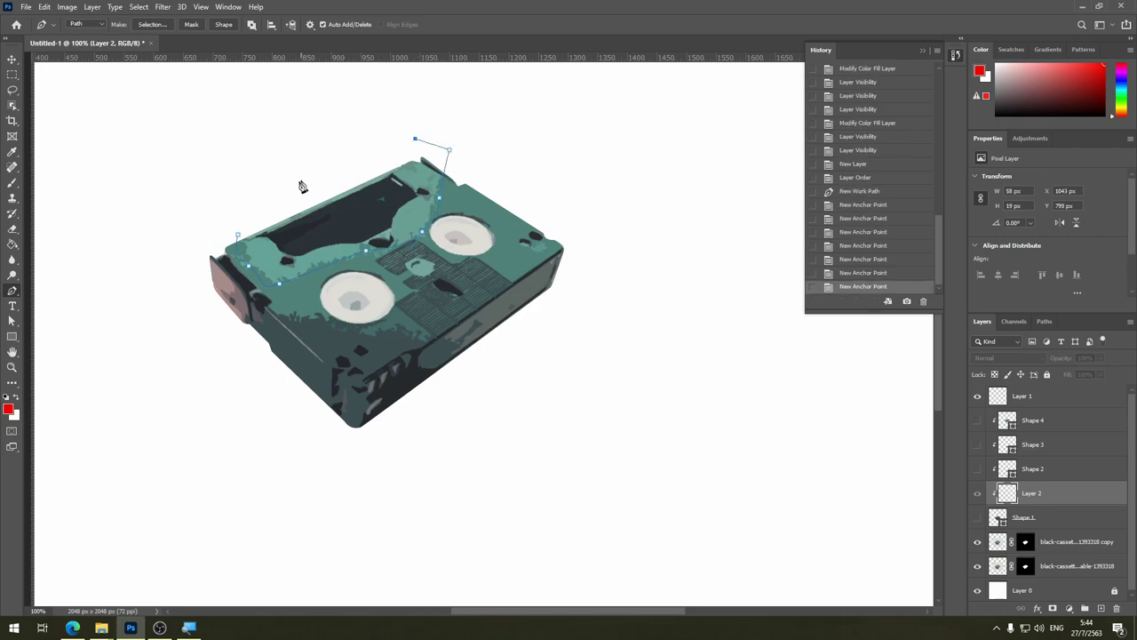
click(294, 184)
click(238, 236)
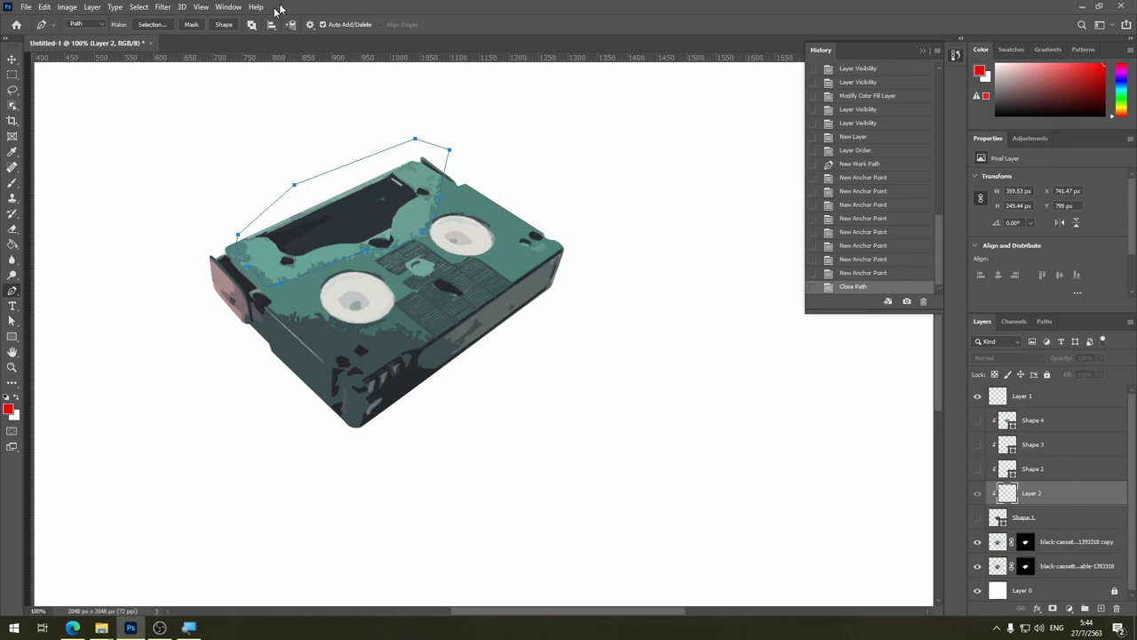
click(1045, 322)
click(982, 322)
Step: Reselect Layer 2 and return to the Pen tool for a new path component
key(v)
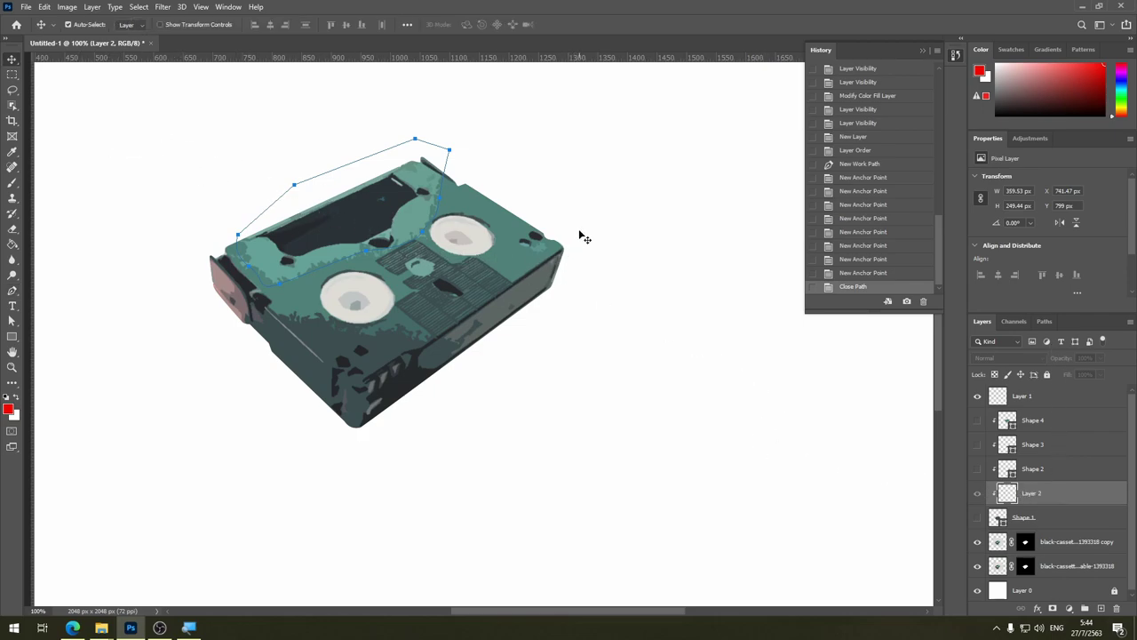
click(582, 238)
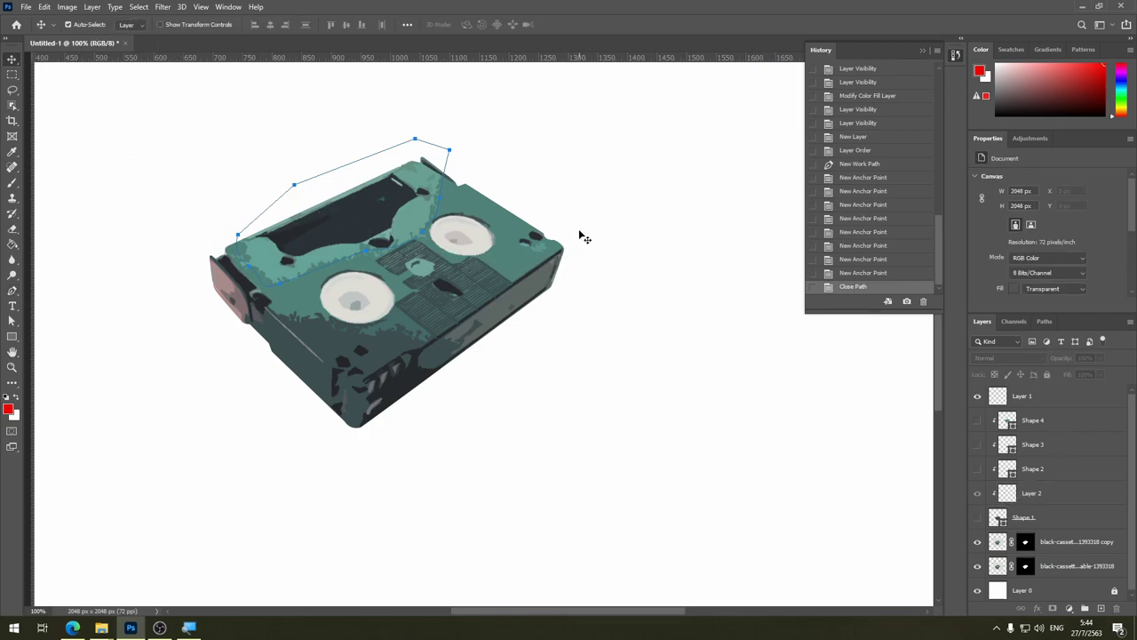
click(1037, 495)
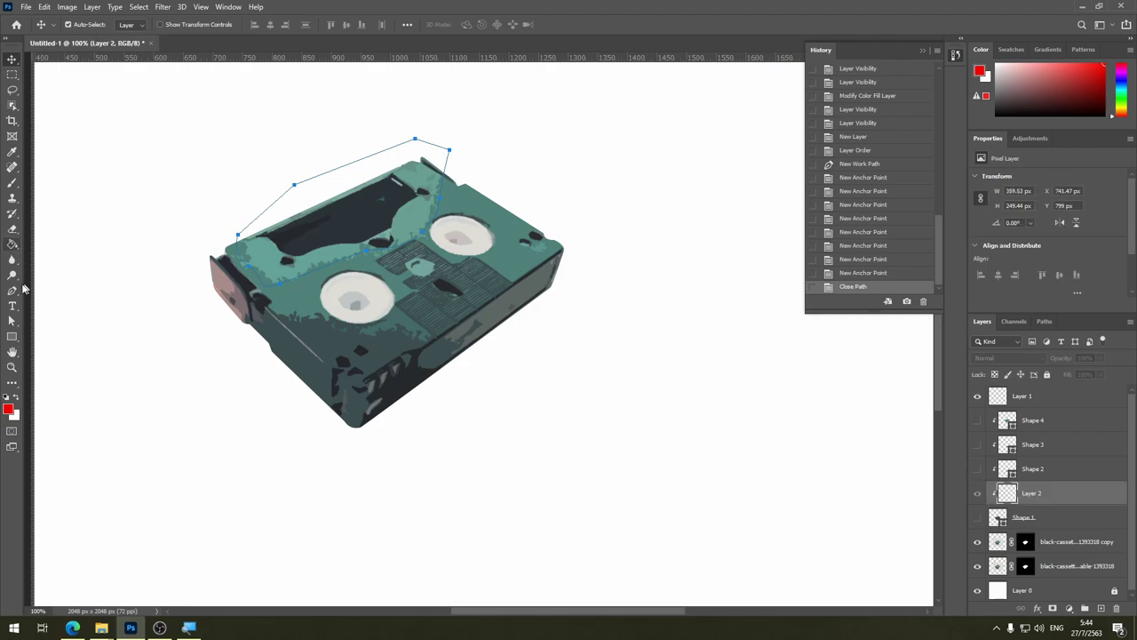
click(14, 291)
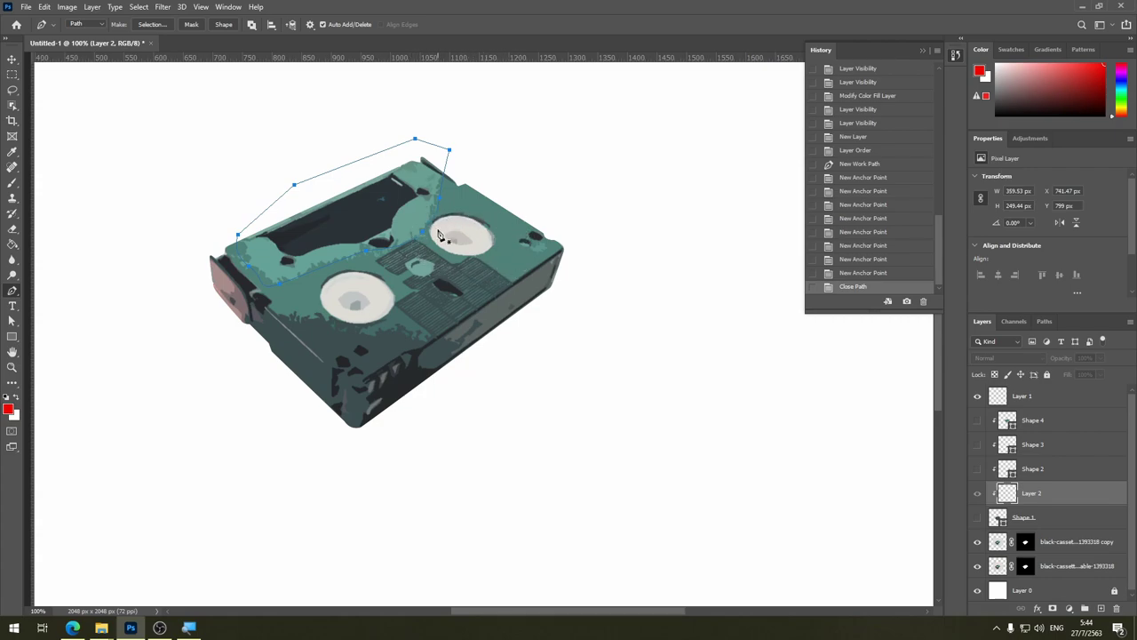
Step: Outline the cassette's tape window with a closed path
click(262, 241)
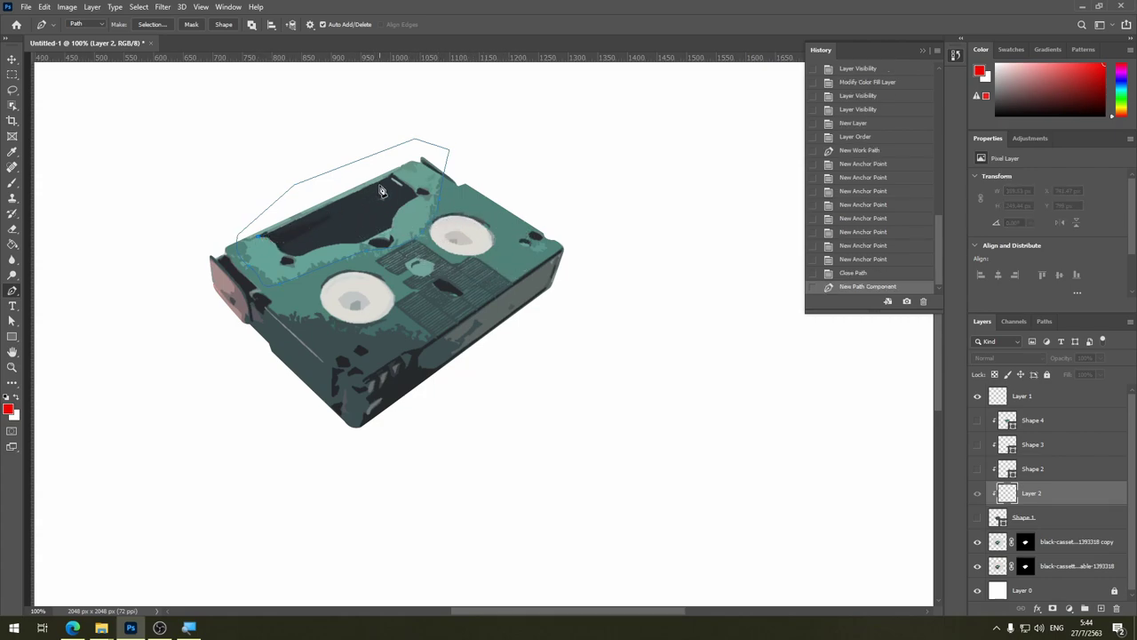
click(392, 176)
click(417, 196)
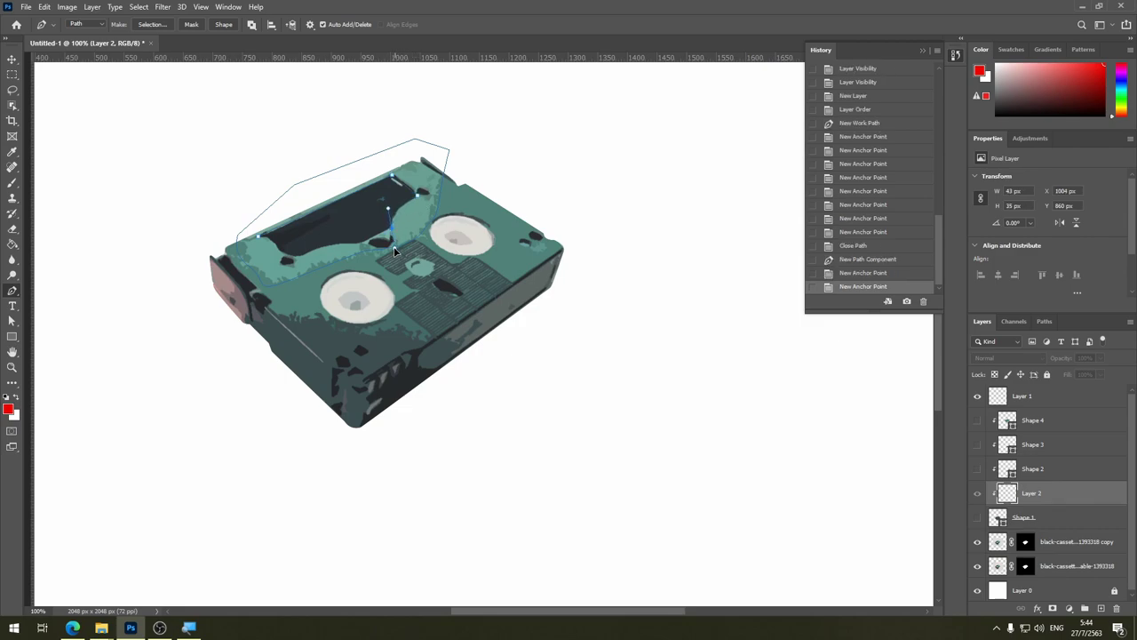
click(386, 241)
alt+click(373, 239)
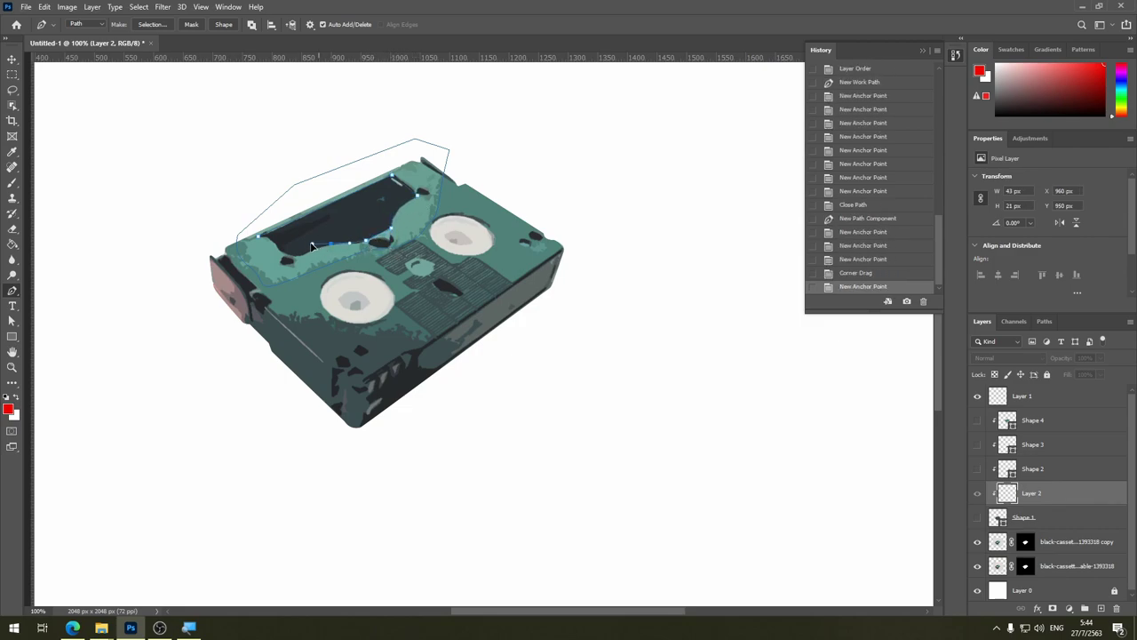
click(359, 242)
click(298, 261)
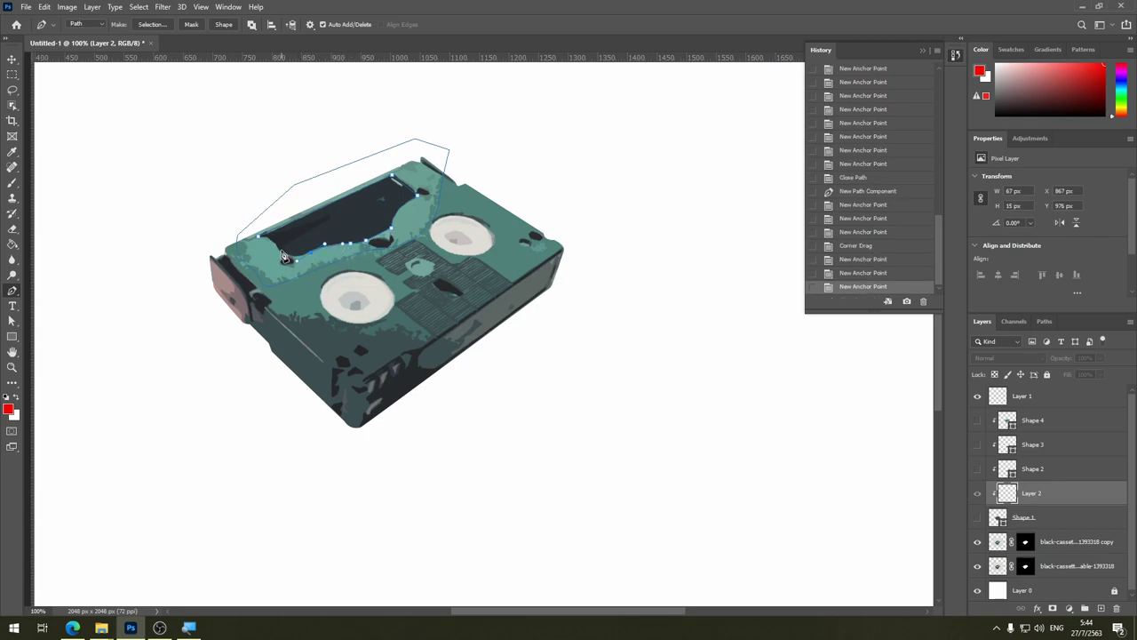
click(270, 247)
click(259, 237)
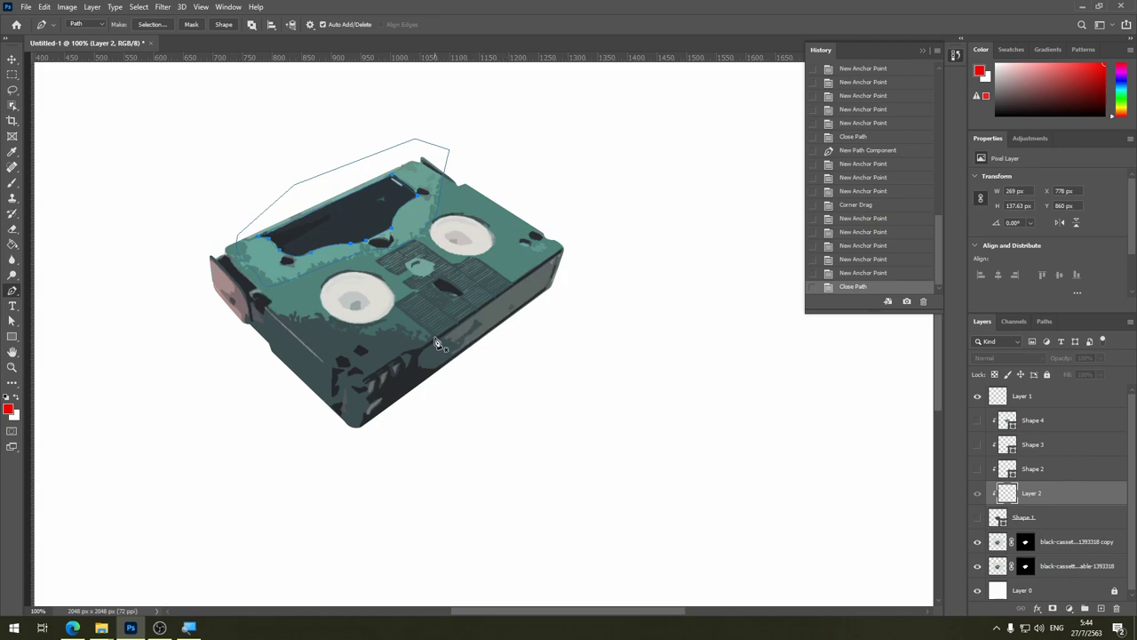
Step: Outline the cassette's lower-left edge, closing it with a curved corner
click(228, 261)
click(250, 289)
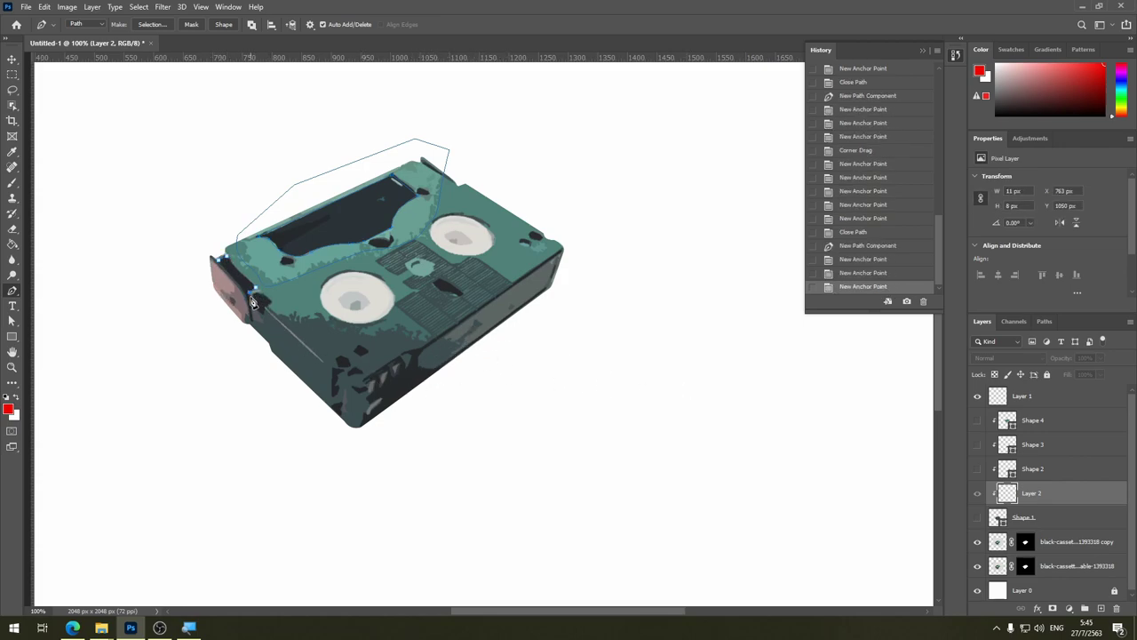
click(263, 300)
click(274, 309)
click(270, 312)
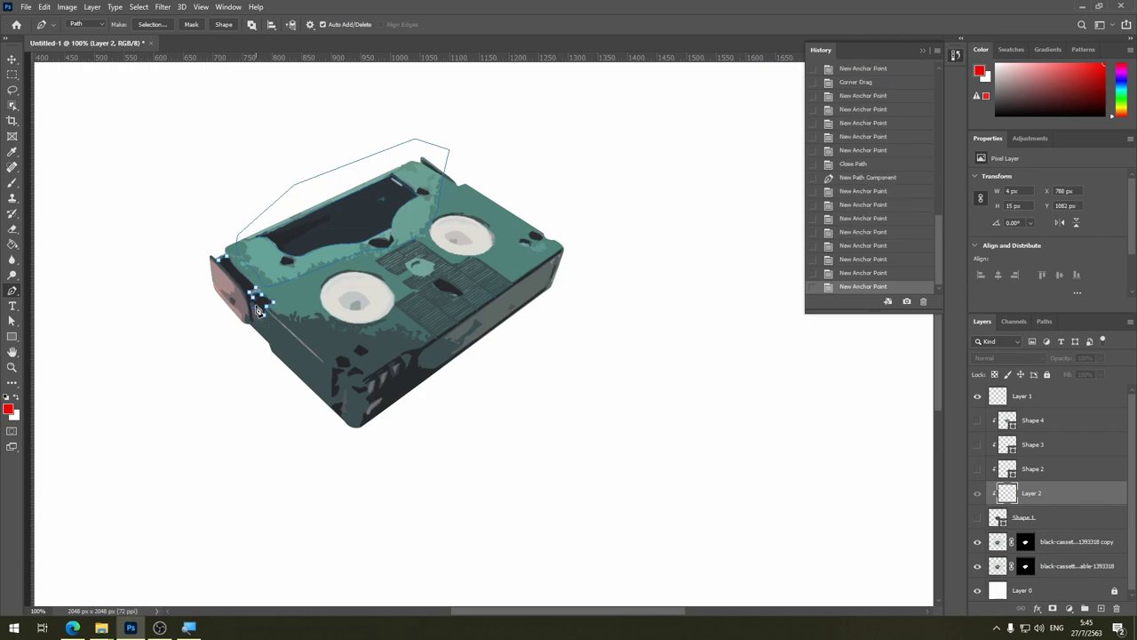
click(258, 309)
click(252, 306)
click(227, 263)
key(ctrl+z)
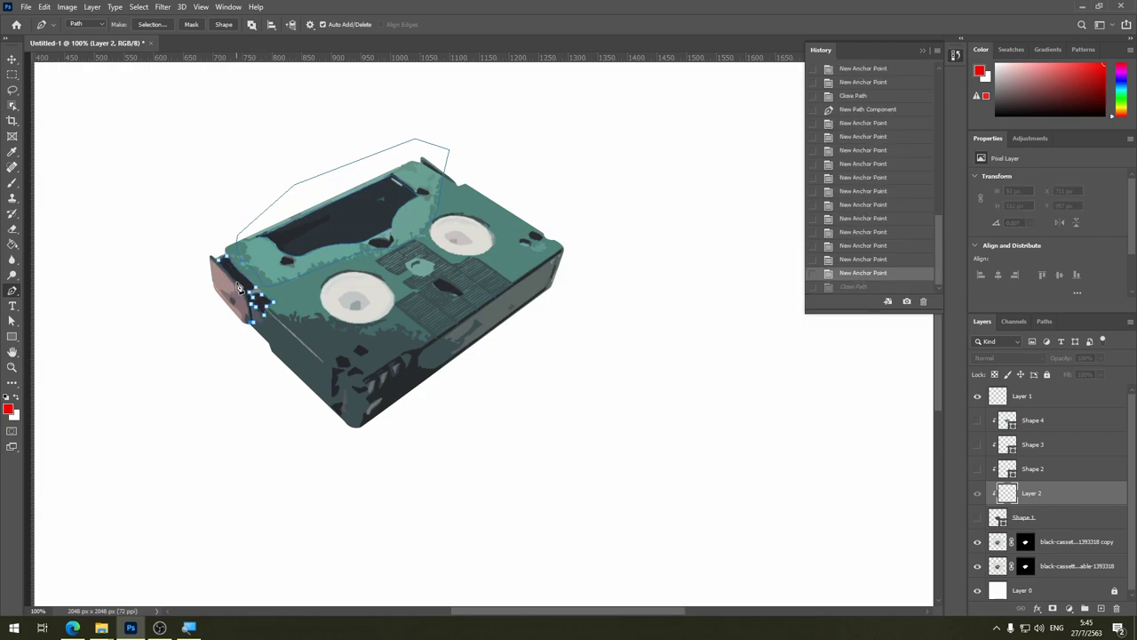
click(228, 282)
drag(229, 277, 213, 260)
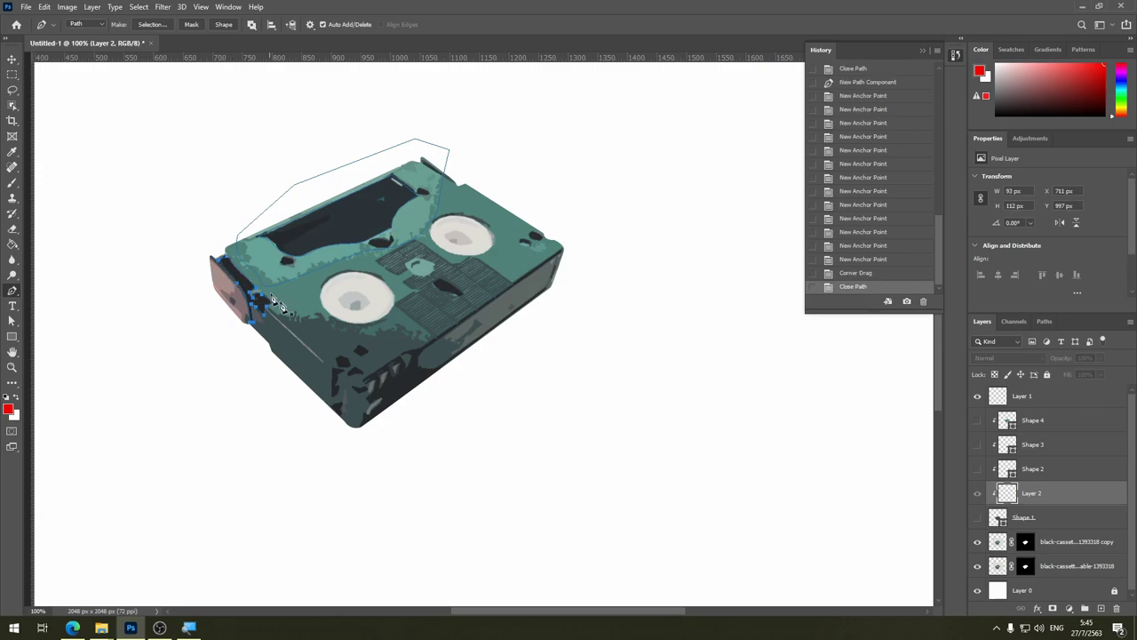
Step: Outline the cassette's left end with a closed path
click(239, 297)
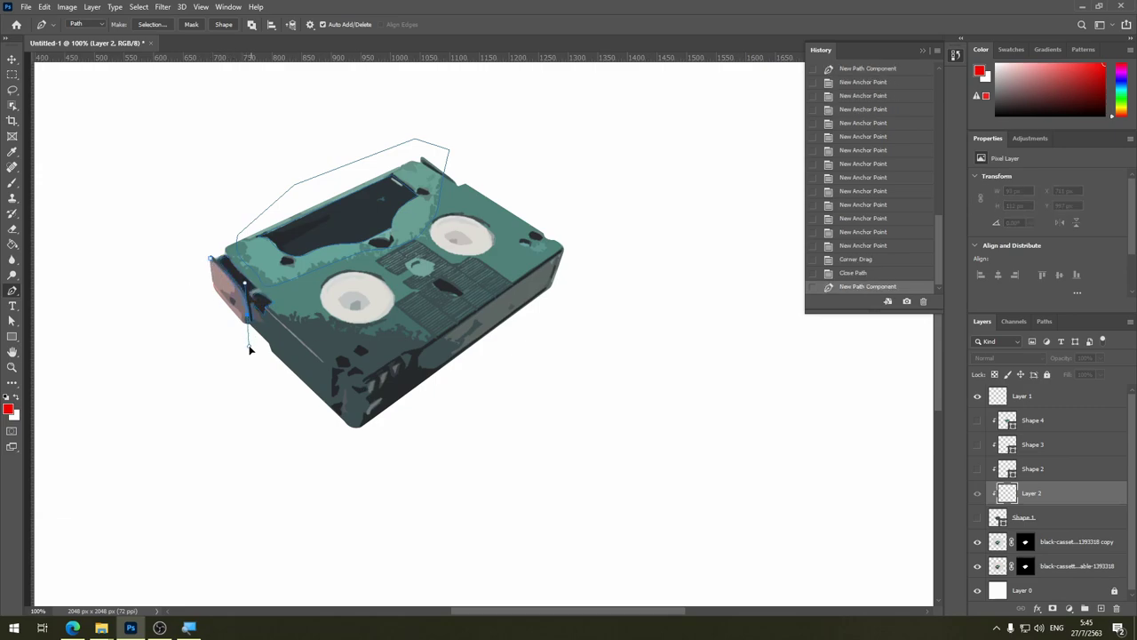
click(252, 342)
click(246, 325)
click(208, 306)
click(210, 258)
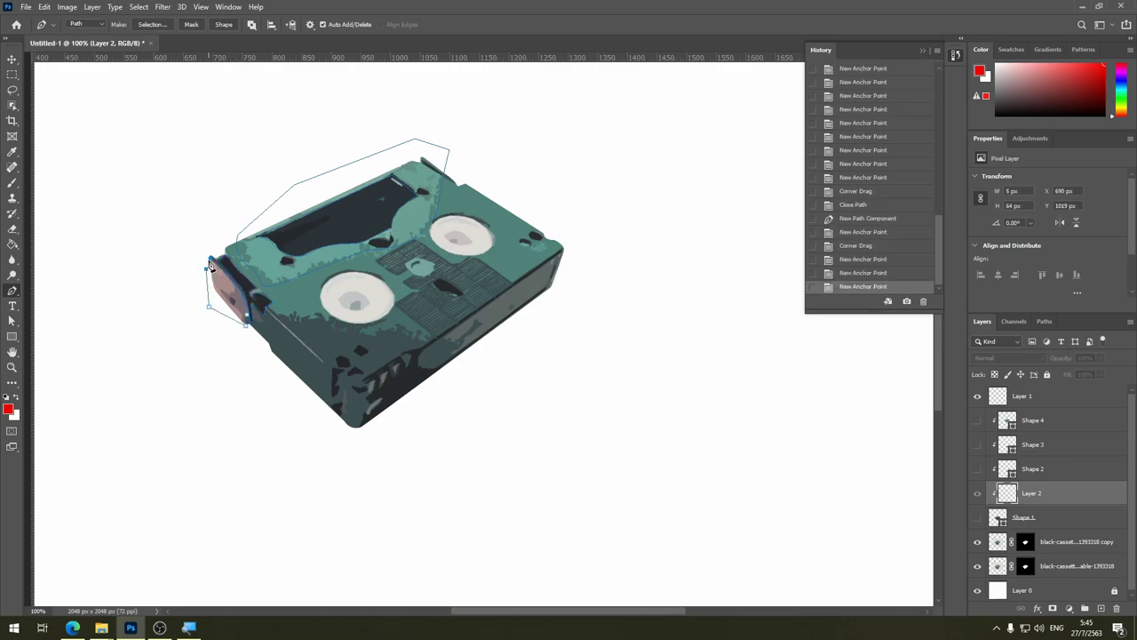
click(241, 280)
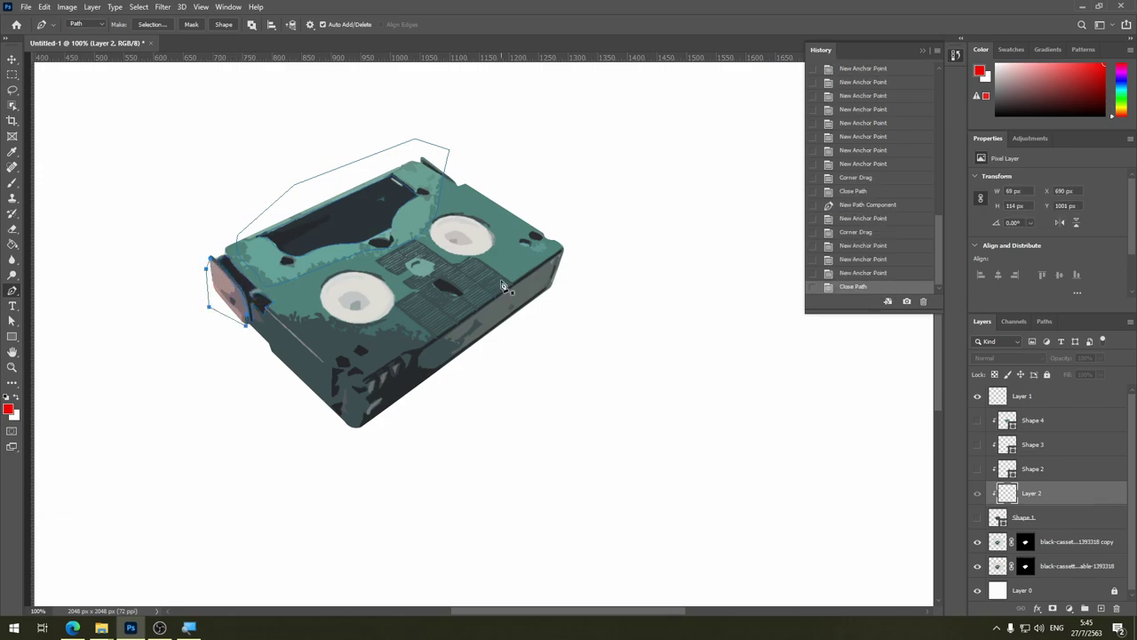
Step: Outline the area around the central hub with a closed path
click(436, 338)
click(394, 305)
click(389, 271)
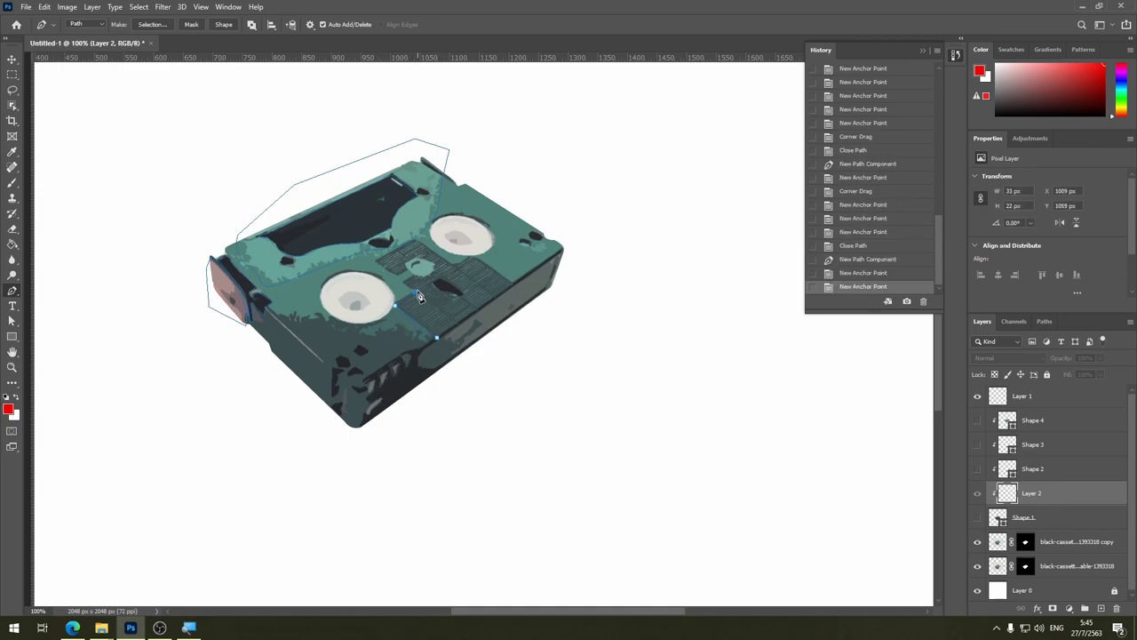
click(414, 291)
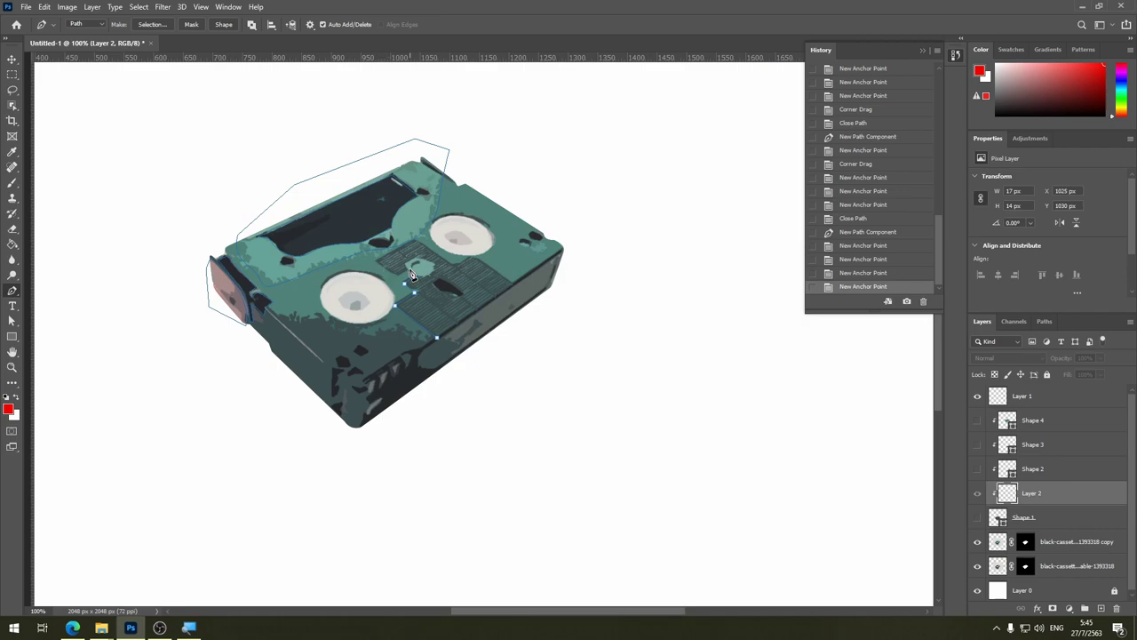
click(395, 268)
click(377, 260)
click(415, 240)
click(435, 255)
click(513, 284)
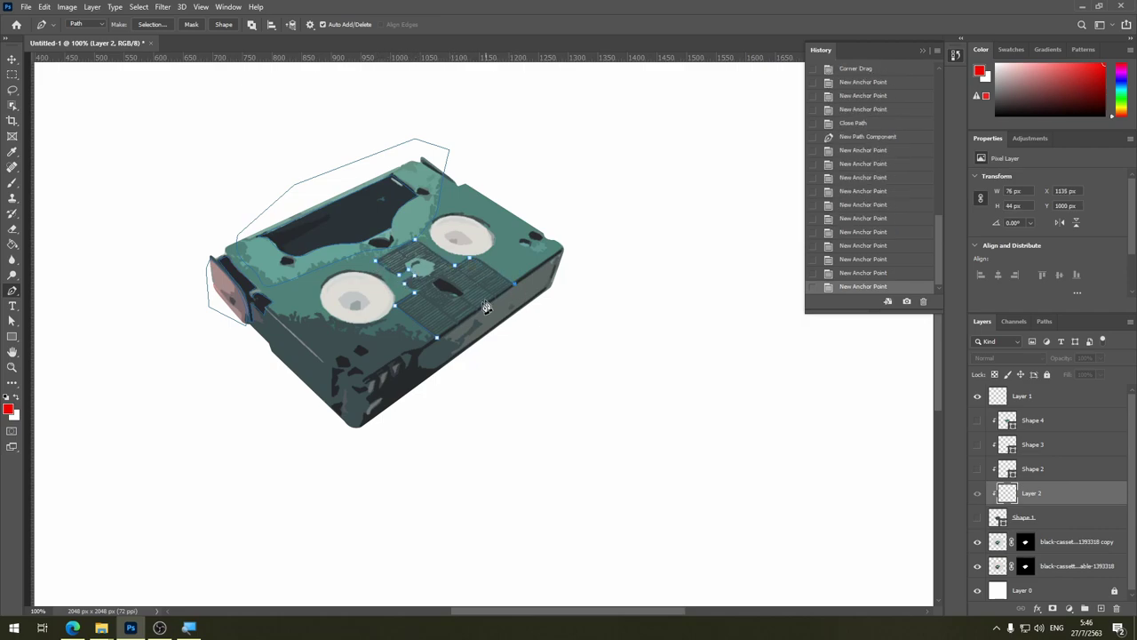
click(436, 337)
Step: Outline the small central circle and start tracing the dark slot
click(436, 271)
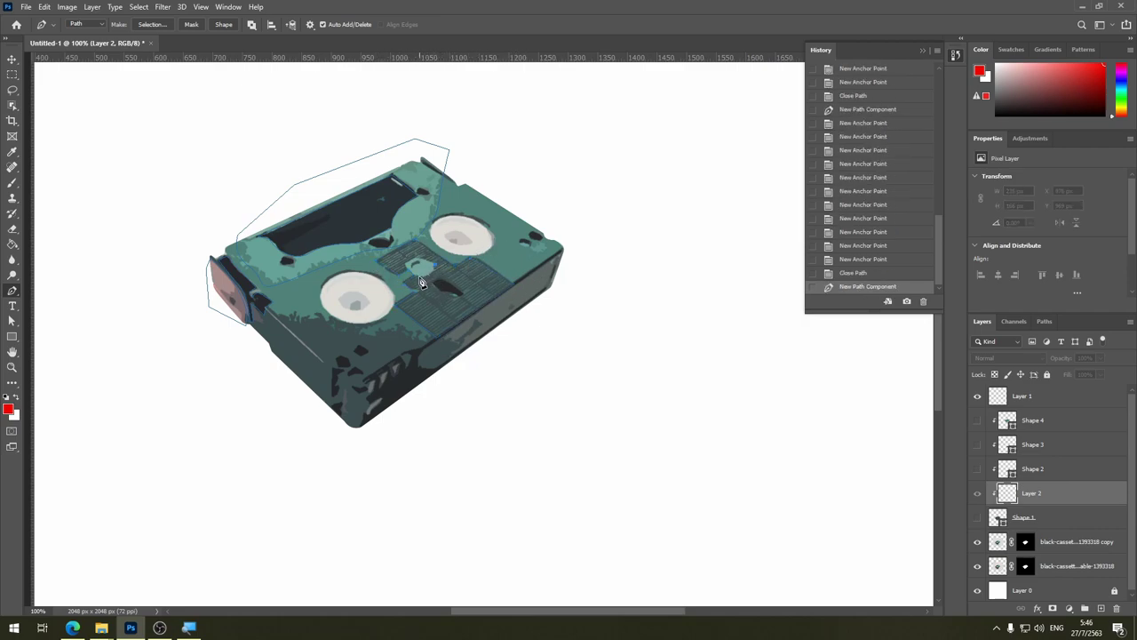
click(404, 276)
click(437, 270)
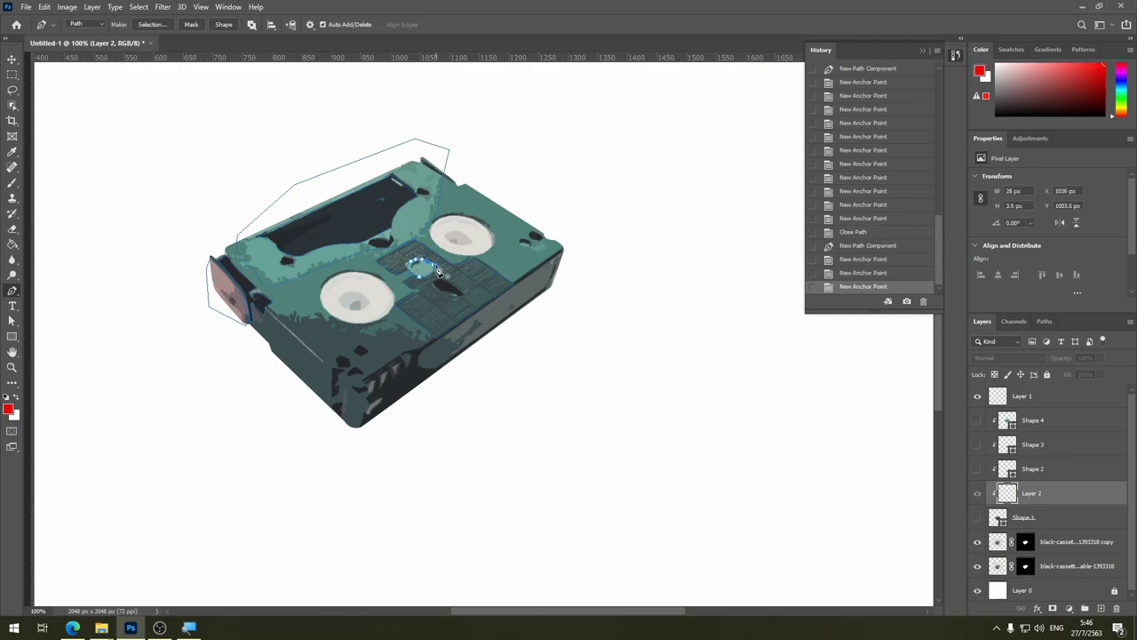
key(ctrl+z)
key(ctrl+z)
click(453, 300)
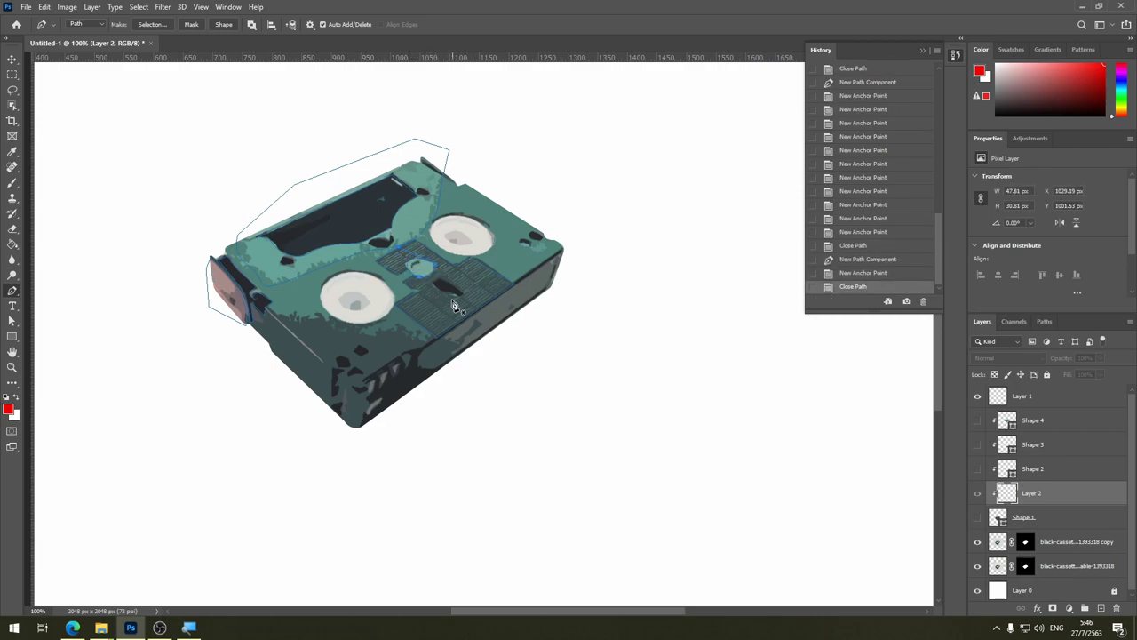
click(451, 299)
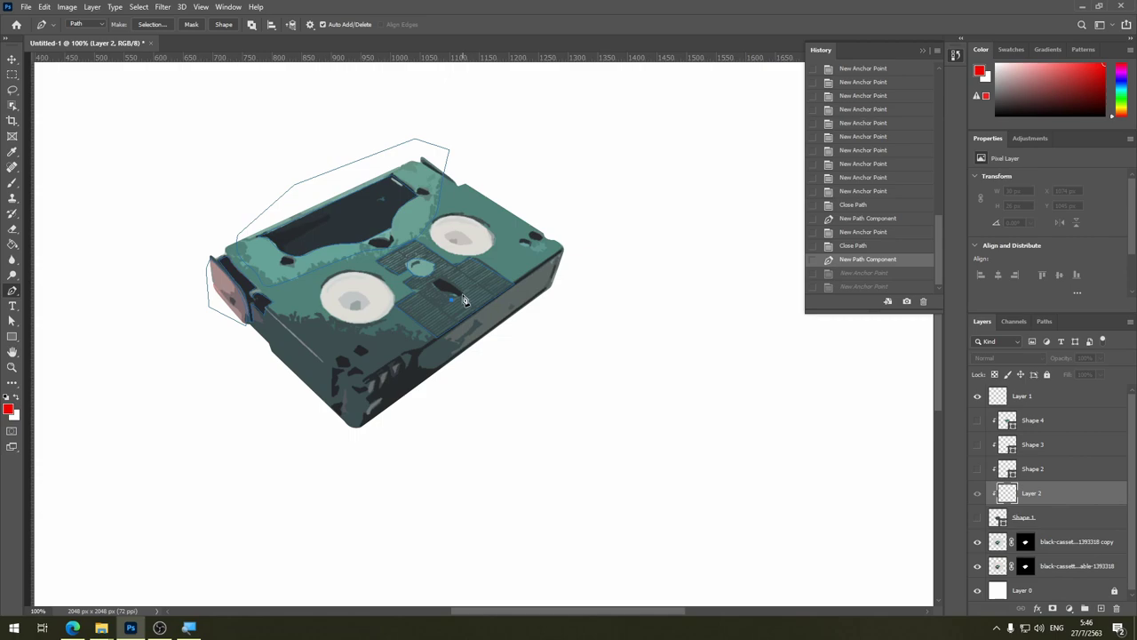
click(449, 286)
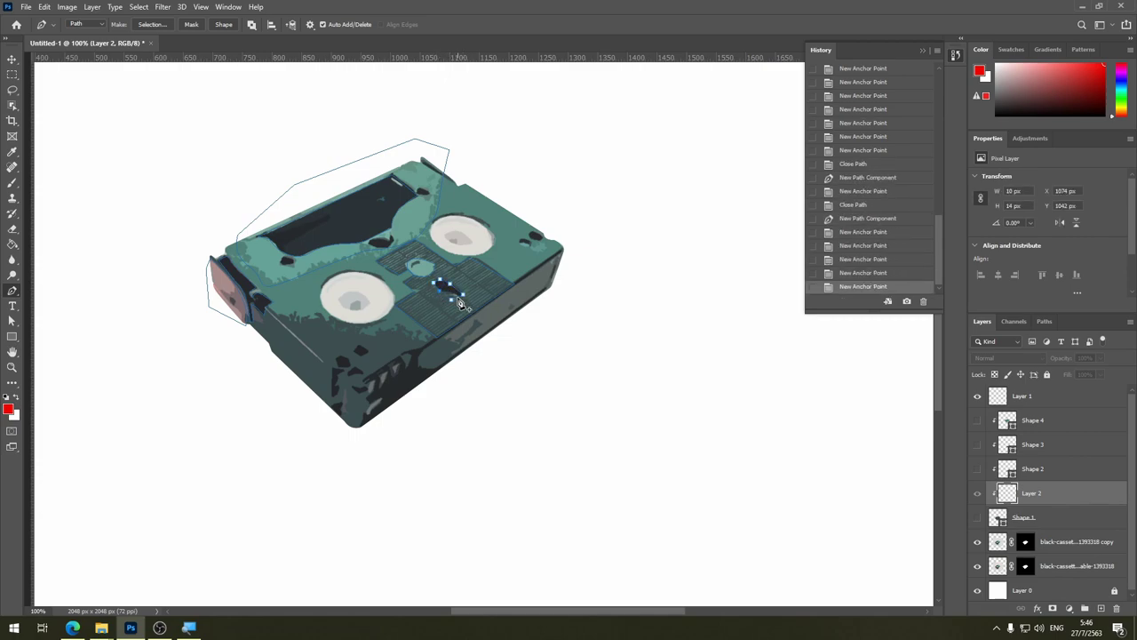
Step: Remove stray slot anchors, zoom to 400%, and outline the light window opening
click(463, 302)
key(ctrl+plus)
key(ctrl+plus)
key(ctrl+plus)
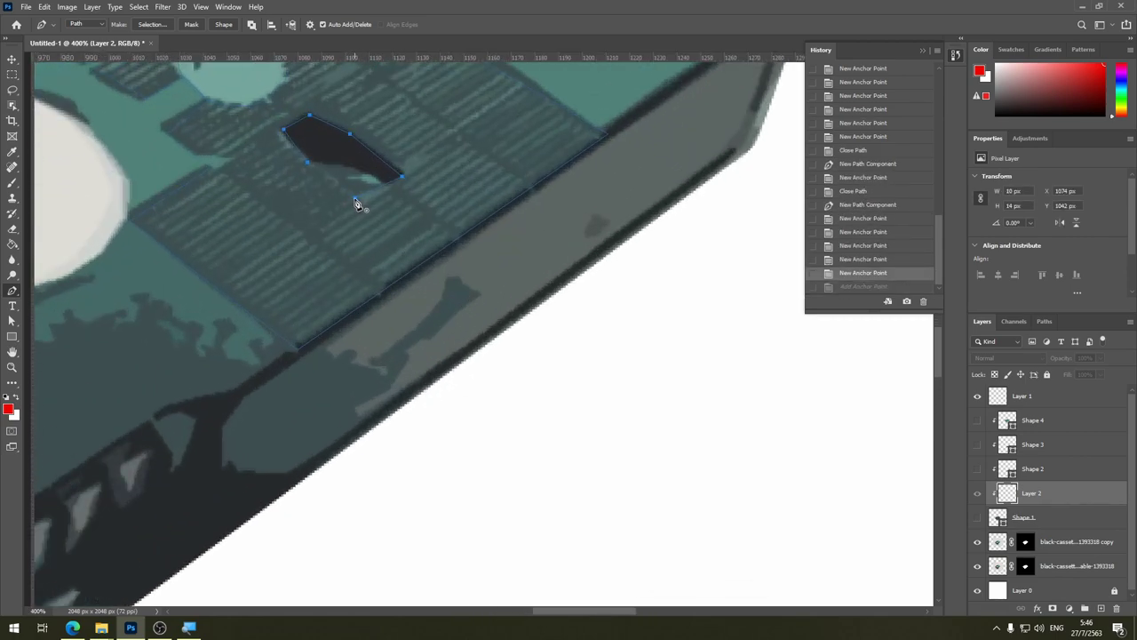
key(ctrl+z)
key(ctrl+z)
key(ctrl+z)
key(ctrl+z)
key(ctrl+z)
key(ctrl+z)
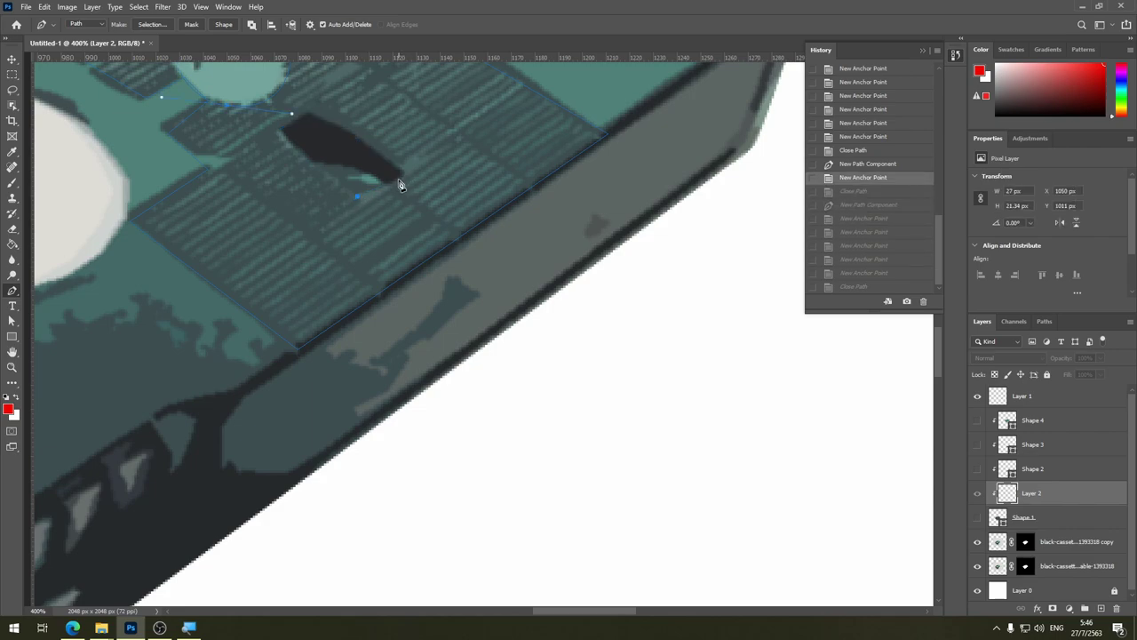
drag(326, 130, 389, 210)
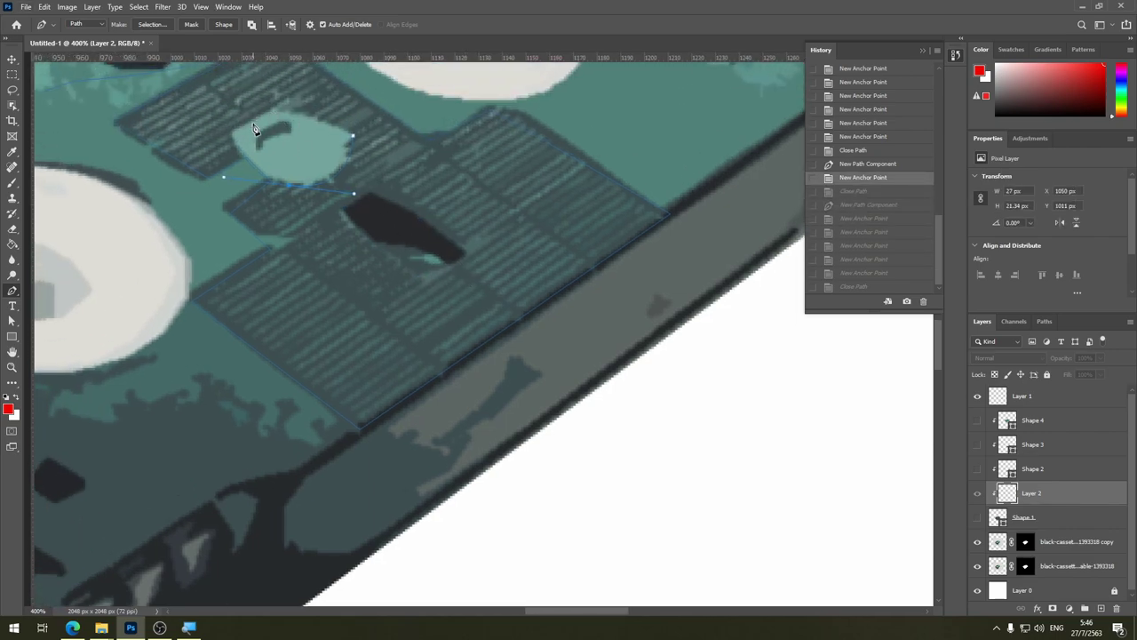
mouse_move(293, 186)
mouse_down()
mouse_move(234, 183)
mouse_move(242, 165)
mouse_up()
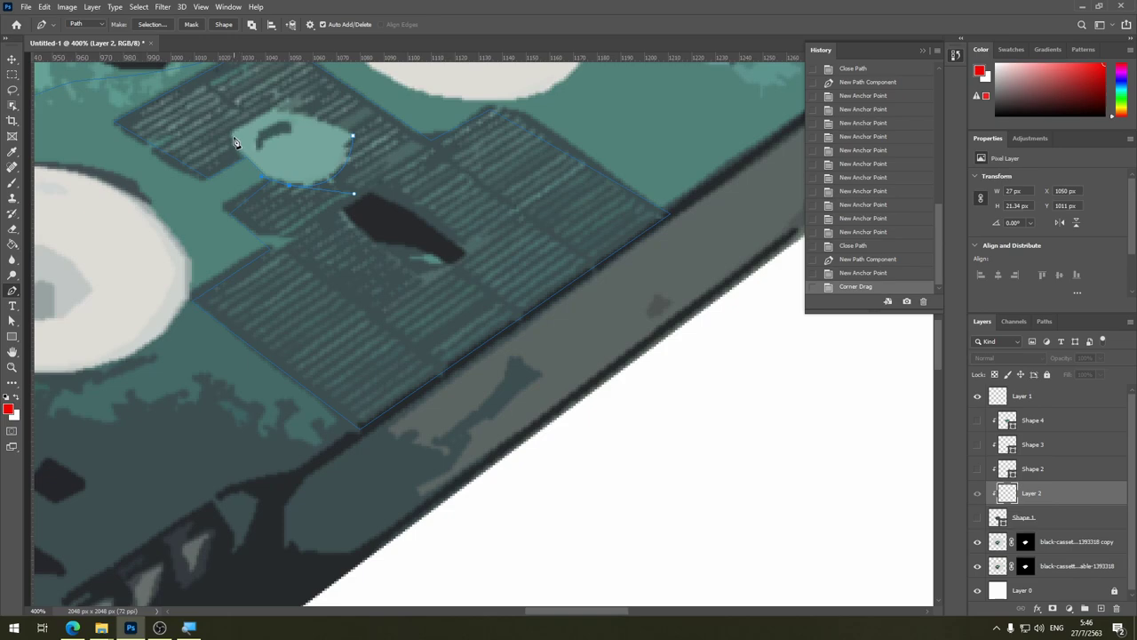
click(231, 136)
click(259, 116)
click(313, 117)
Step: Outline the dark slot in the ribbed centre panel with a closed path
click(353, 136)
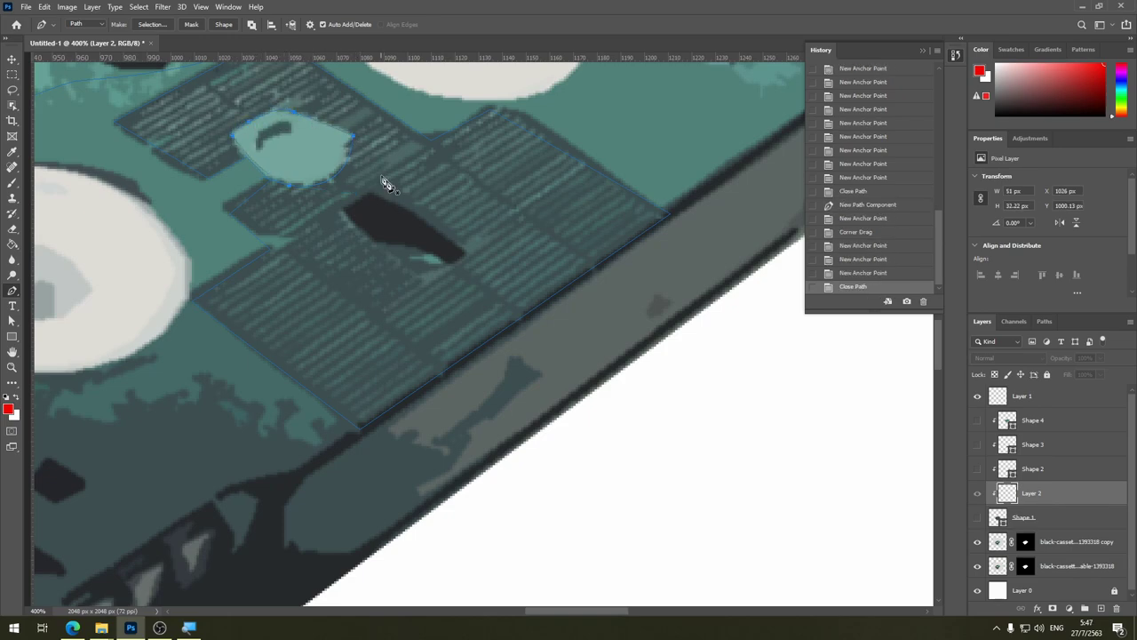
click(374, 192)
click(343, 210)
click(374, 242)
drag(423, 238, 449, 263)
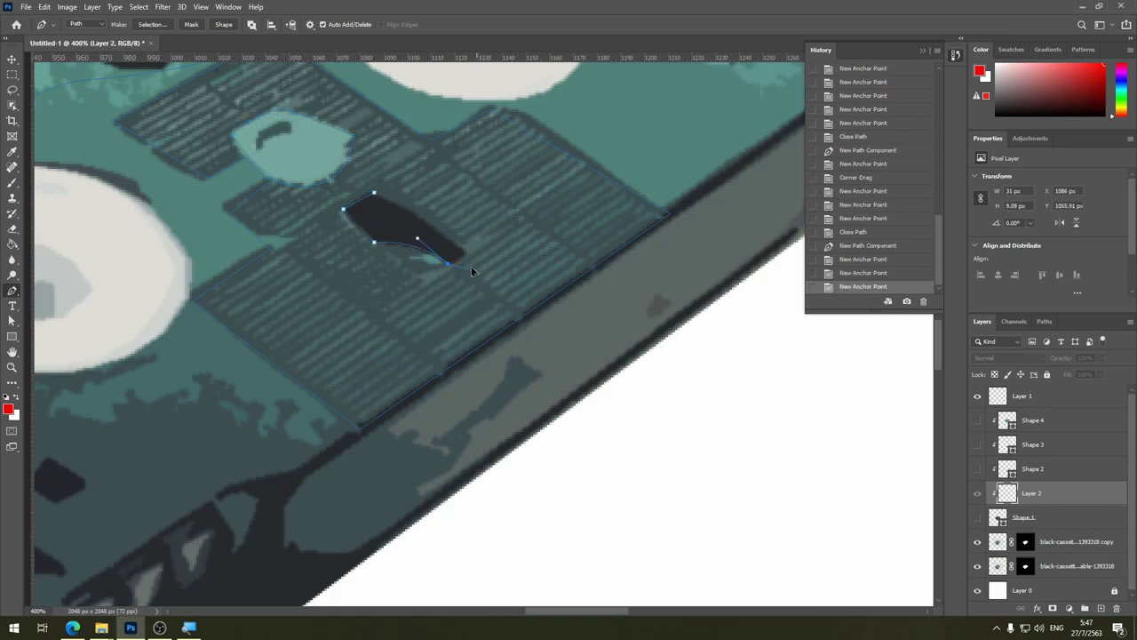
click(449, 263)
click(374, 192)
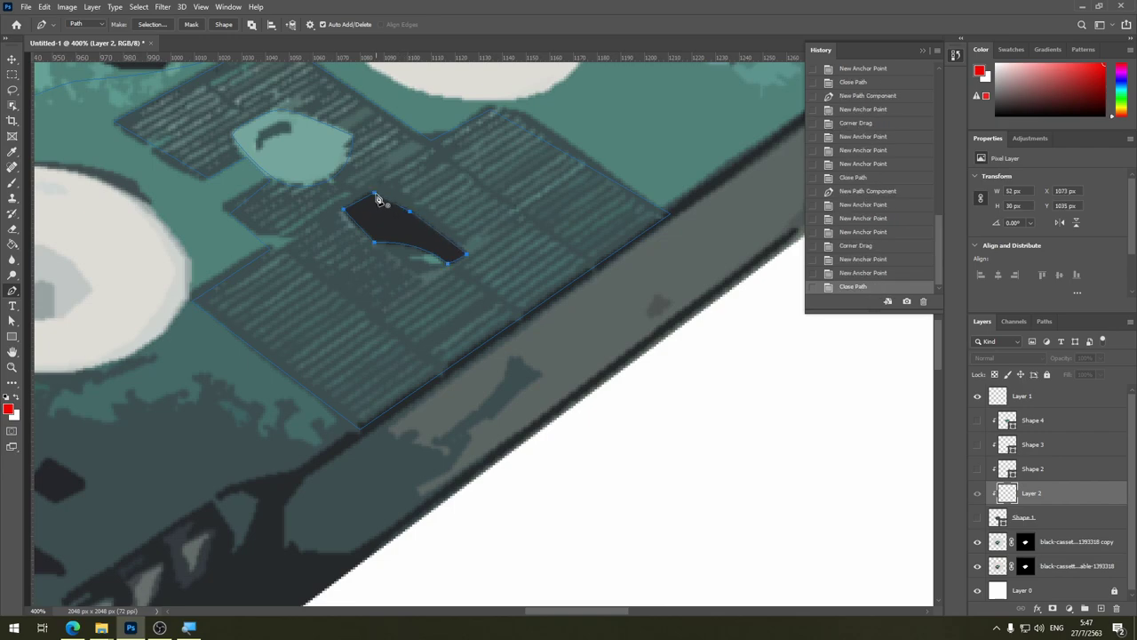
scroll(373, 203, down, 5)
scroll(373, 202, up, 3)
scroll(415, 276, up, 3)
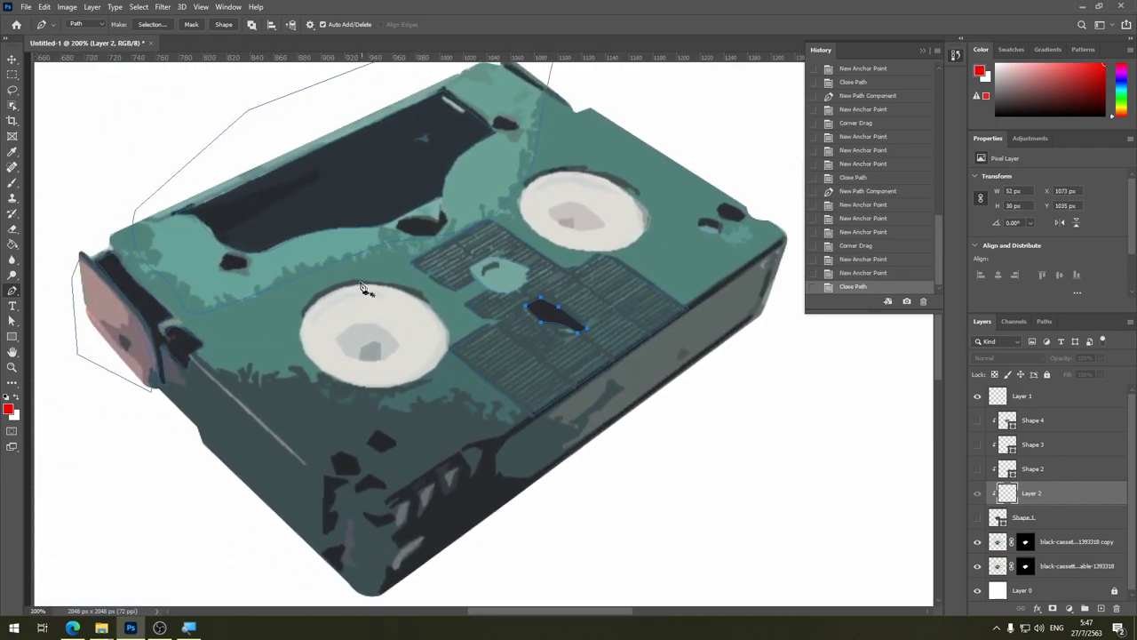
Step: Outline the left tape reel with a closed, curved path
click(327, 294)
key(ctrl+z)
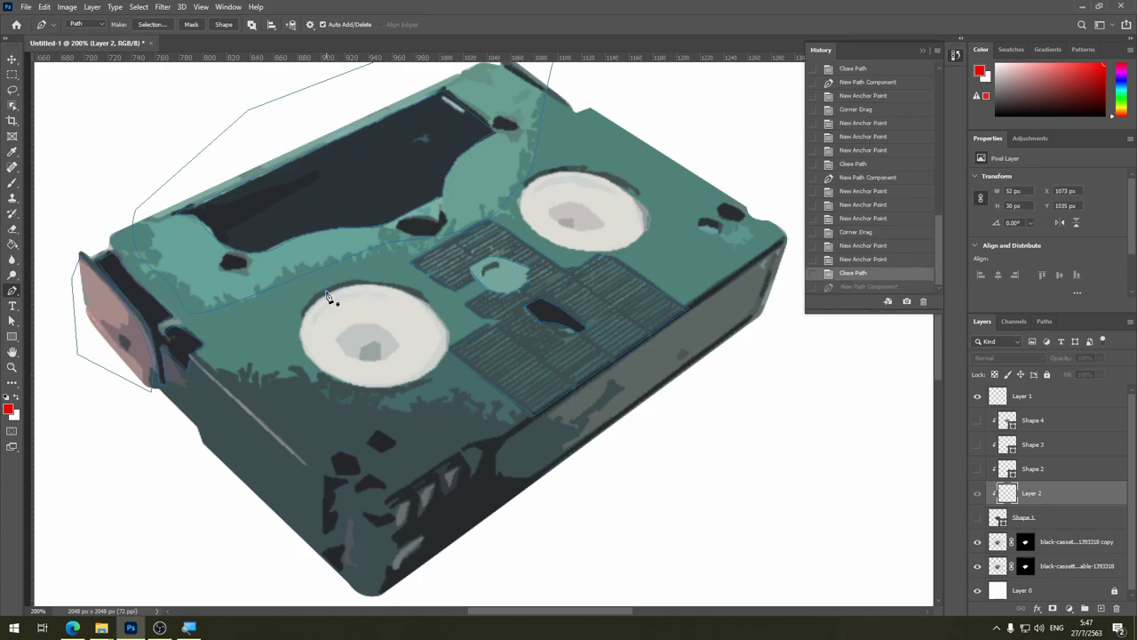
click(379, 263)
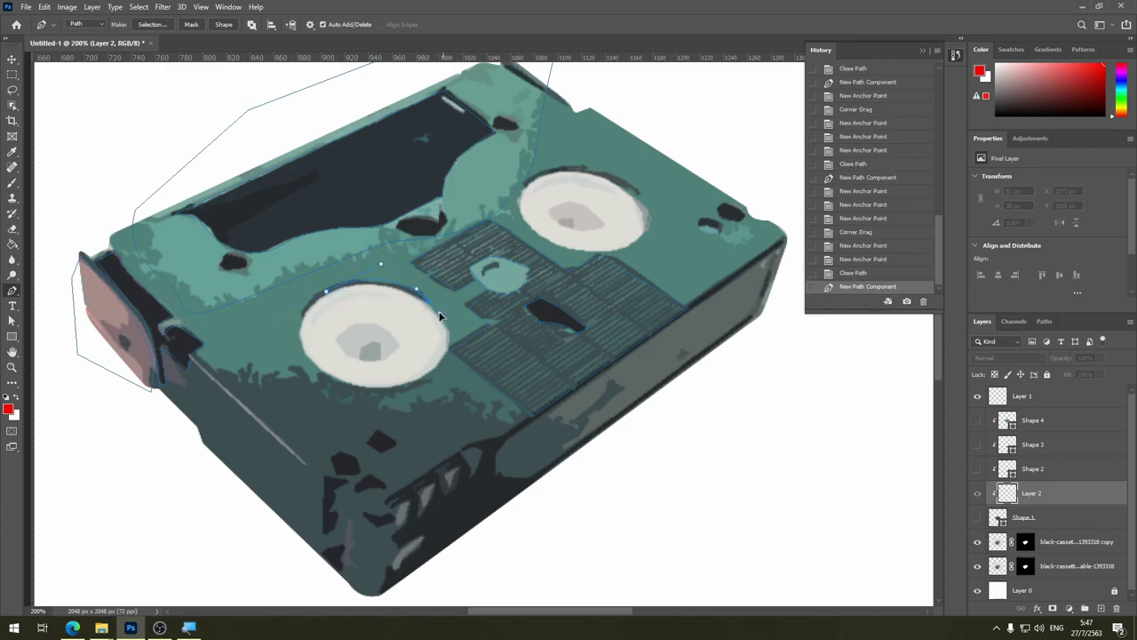
click(438, 309)
drag(416, 378, 362, 402)
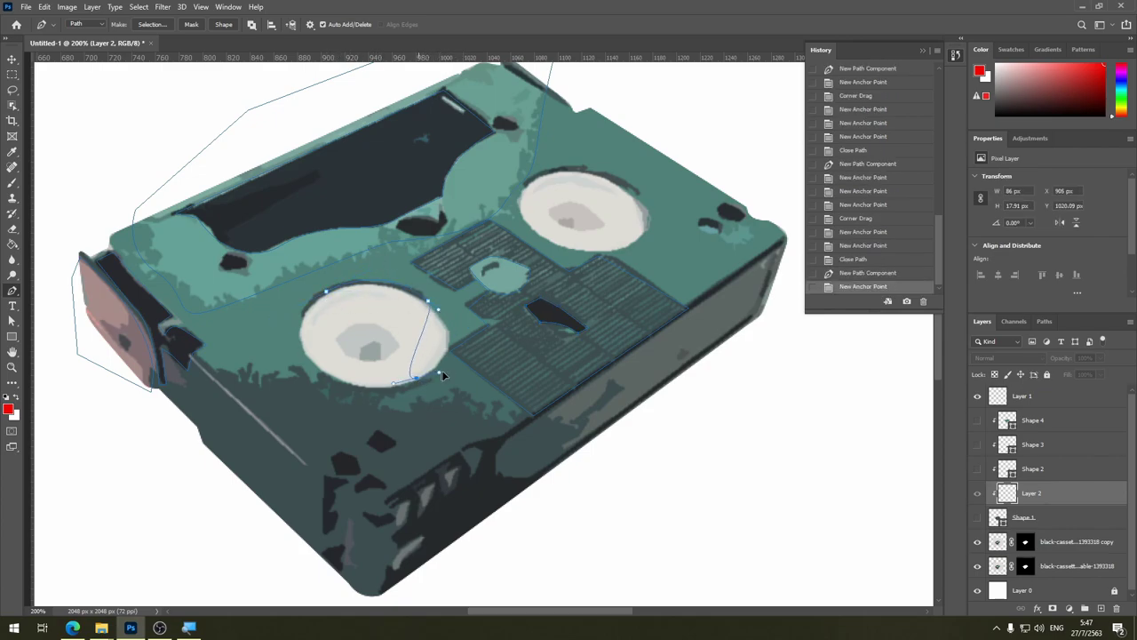
click(306, 354)
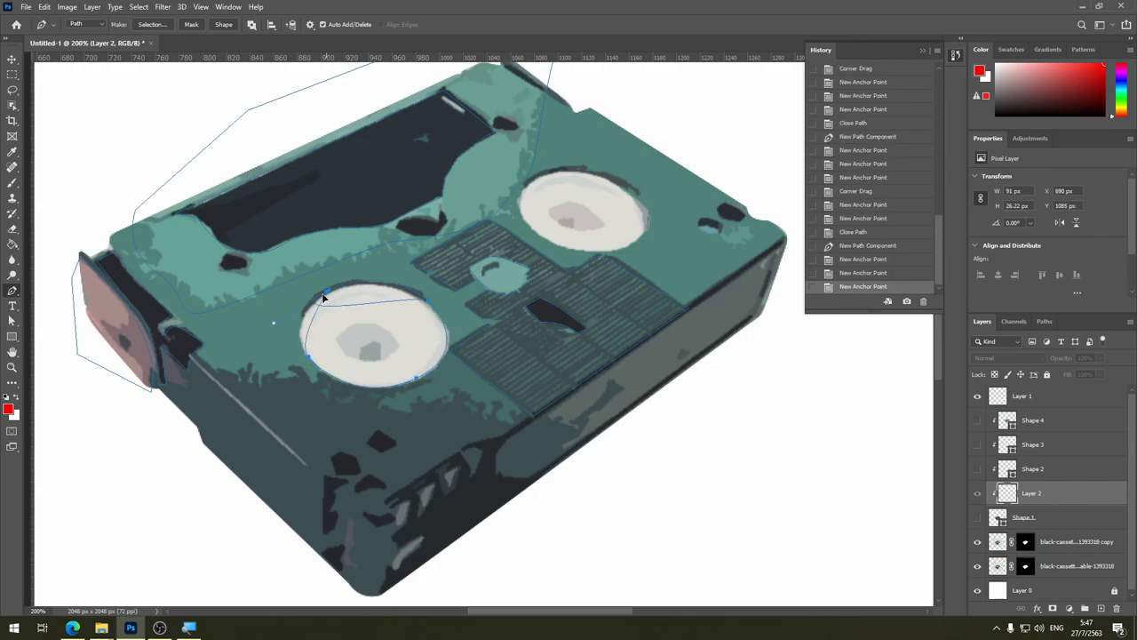
click(382, 267)
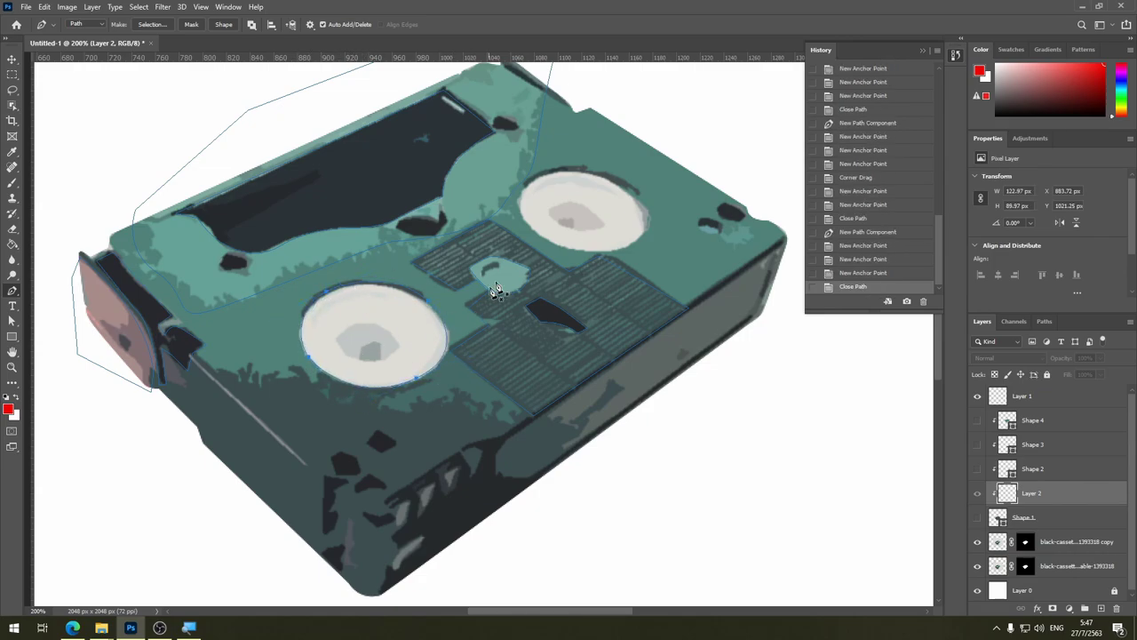
Step: Zoom out and toggle the cassette photo layers' visibility to check the outlines
click(11, 60)
key(ctrl+minus)
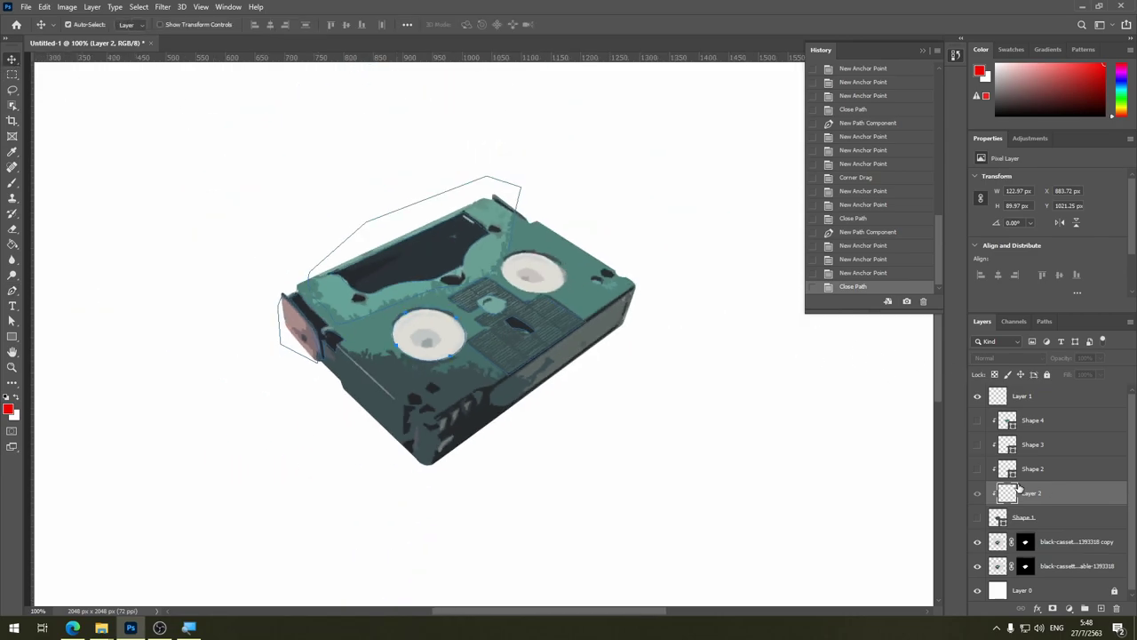
click(977, 541)
click(978, 566)
click(978, 541)
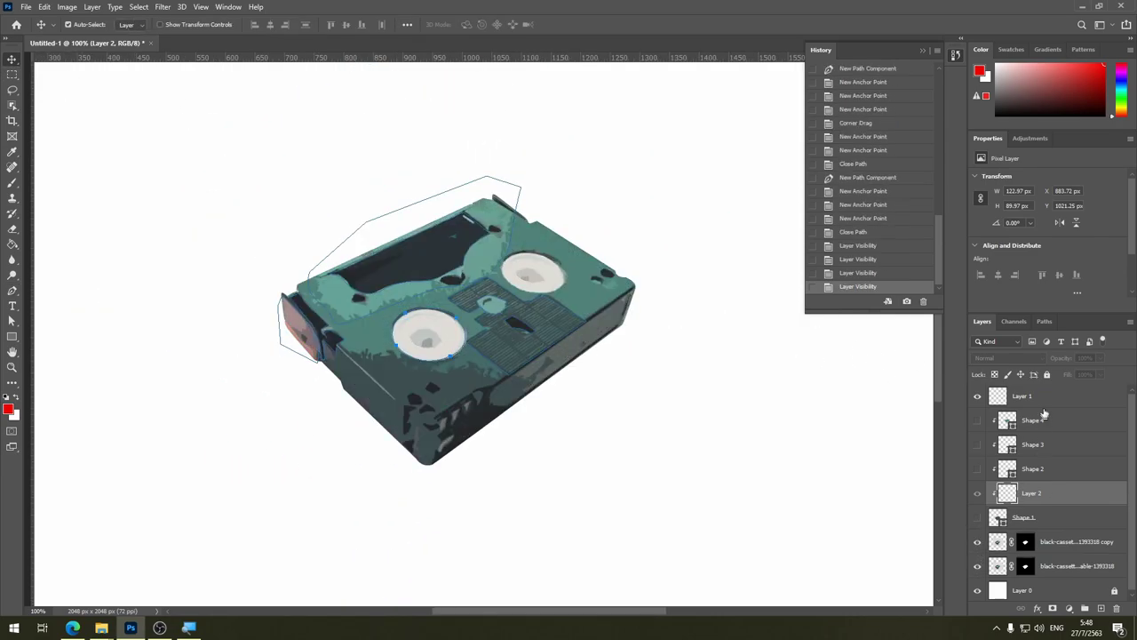
Step: Bring up the Save Path dialog for the Work Path in the Paths panel
click(1044, 320)
double_click(1004, 348)
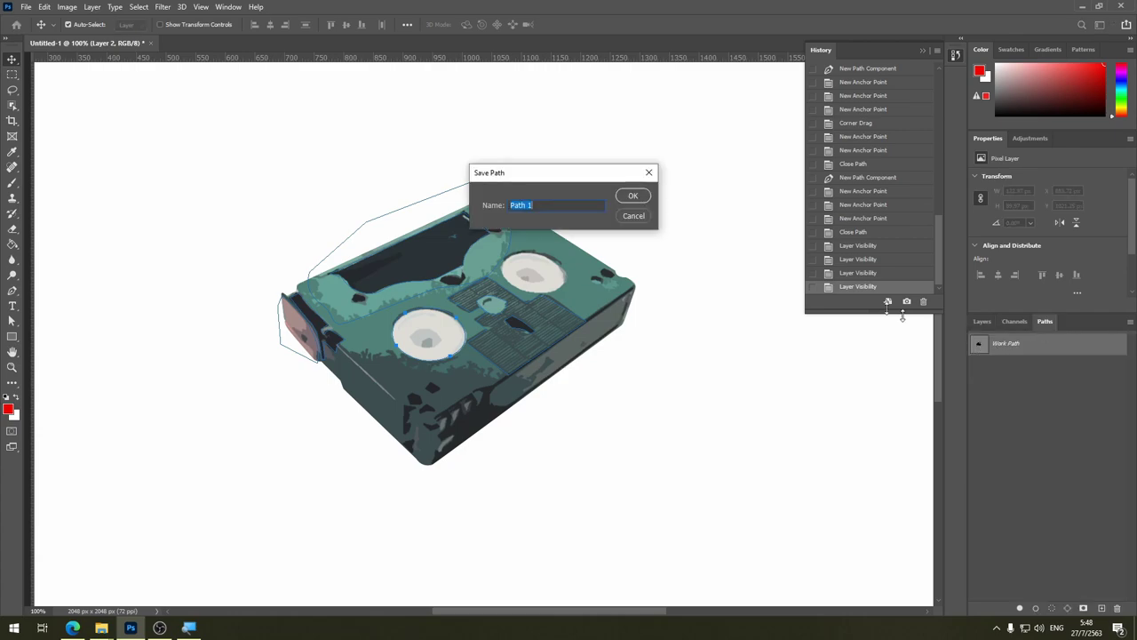
key(Return)
click(982, 322)
click(1045, 322)
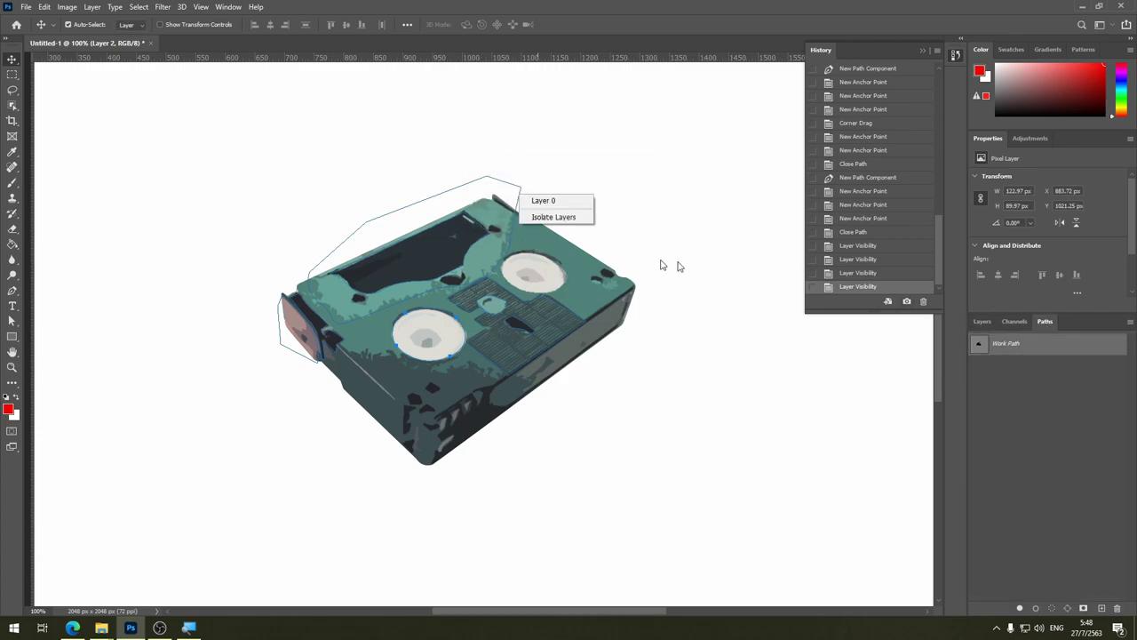
Step: Show Layer 2 and make a shape layer from the traced path
click(982, 322)
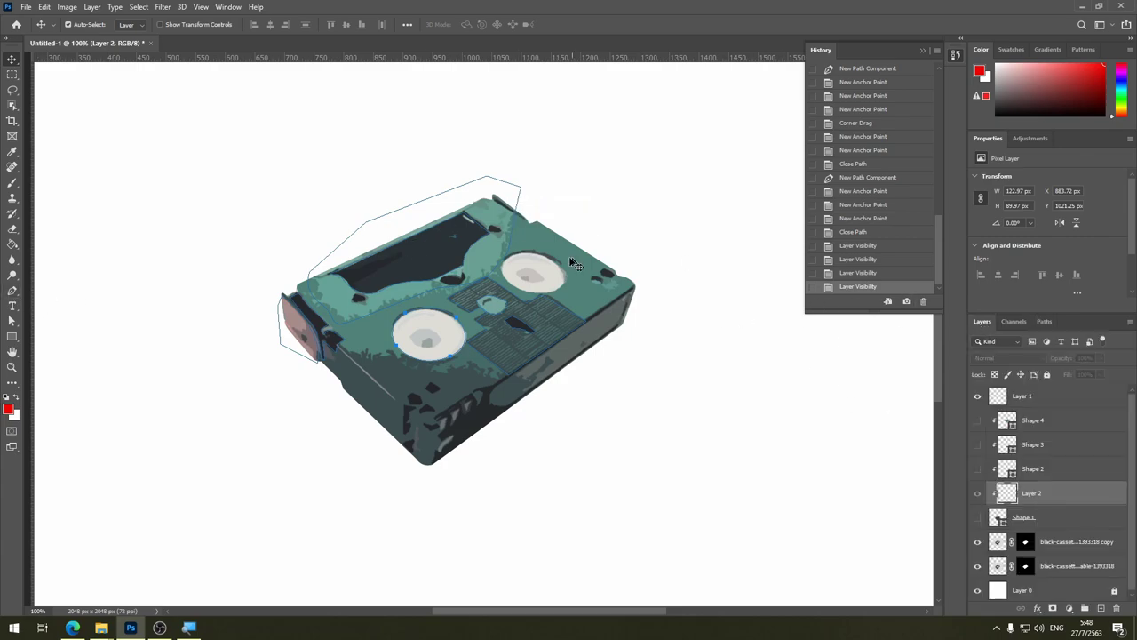
click(977, 494)
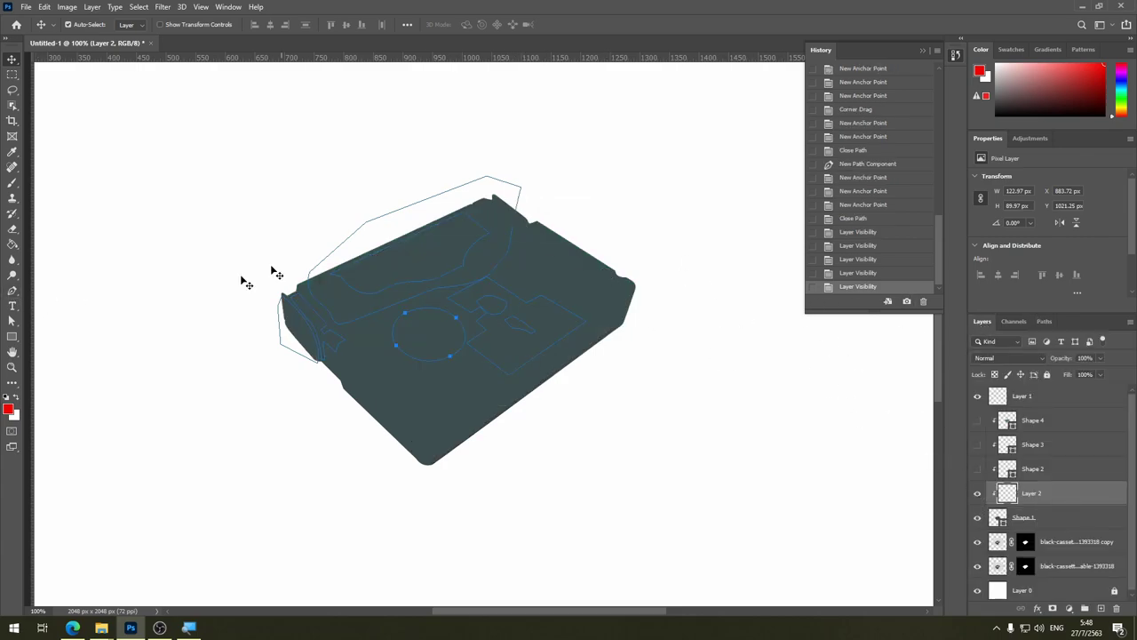
key(p)
right_click(526, 201)
click(233, 29)
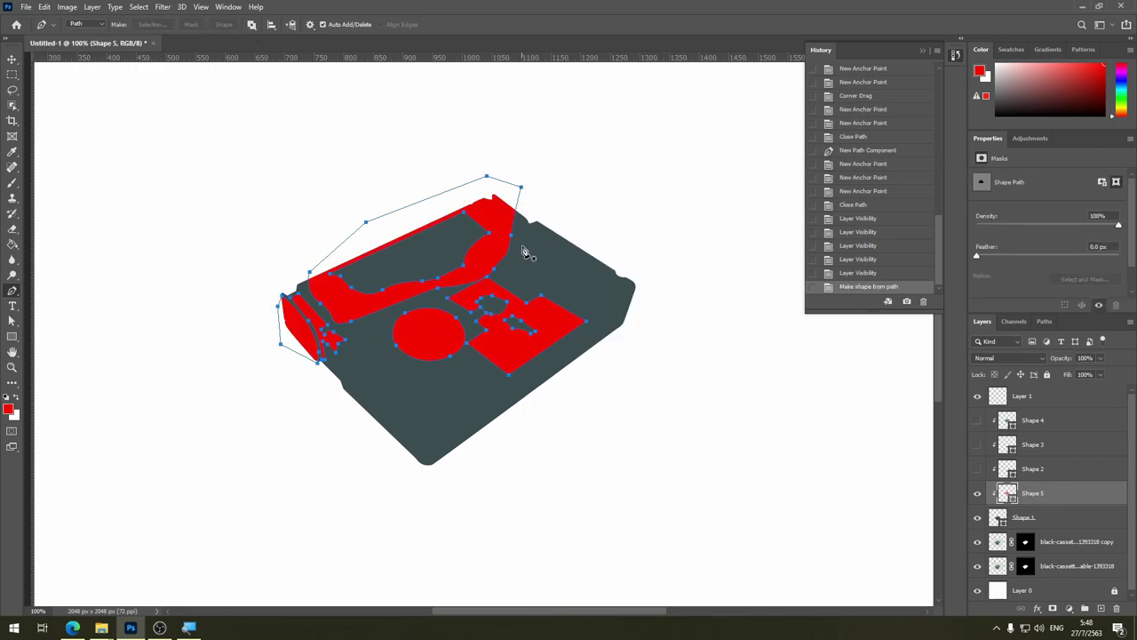
Step: Toggle the grey base shape to compare, then check the Paths list
click(978, 518)
click(978, 518)
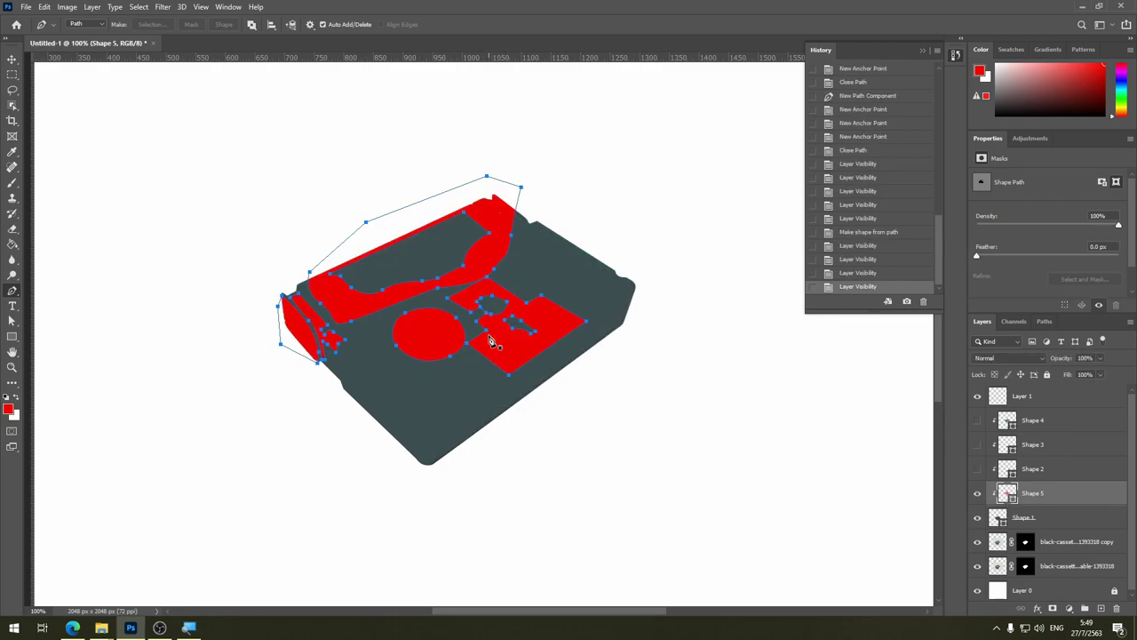
click(12, 58)
click(1044, 321)
click(982, 320)
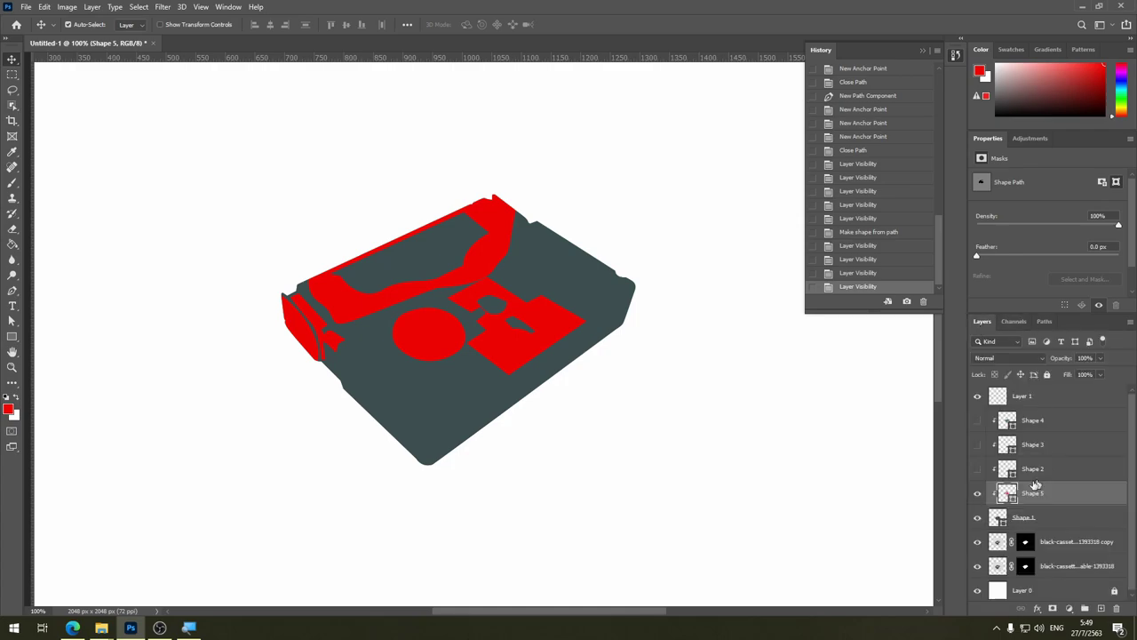
Step: Fill Shape 5 with dark grey #2b3337 sampled from the cassette photo
click(978, 517)
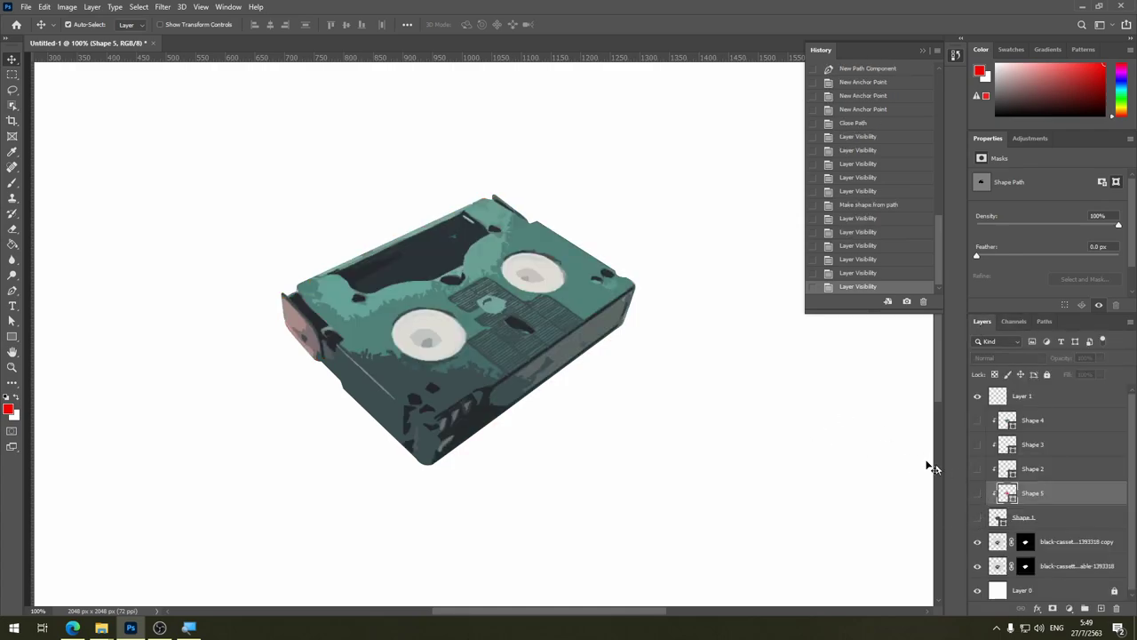
click(978, 517)
double_click(1005, 494)
text(2b3337)
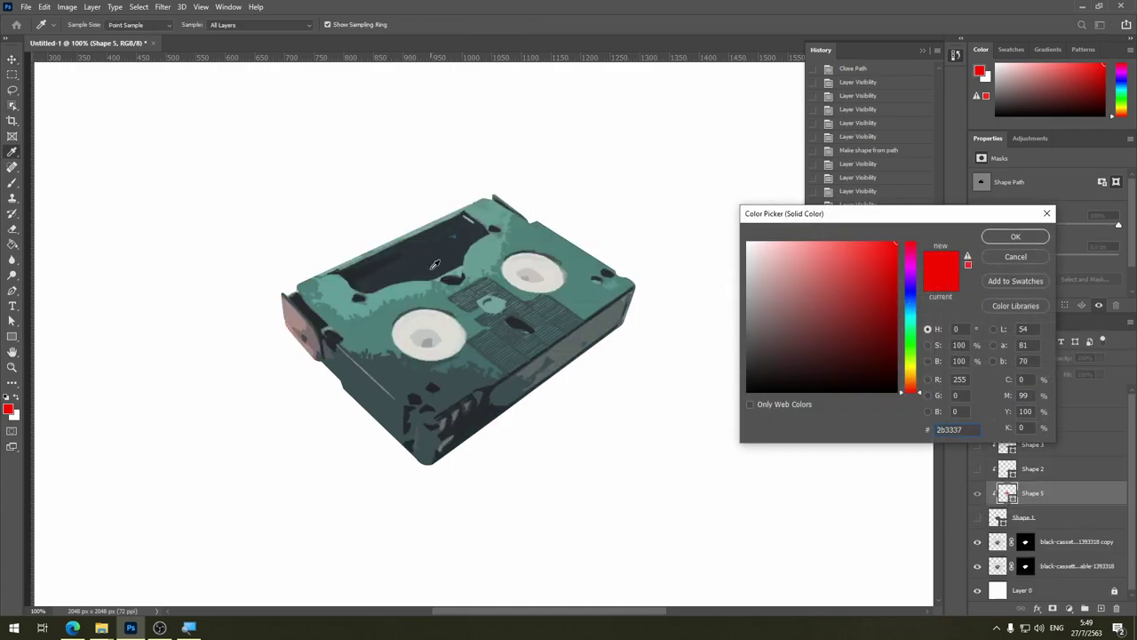
key(Return)
Step: Show the teal shape layers, move Shape 5 to the top, and load its selection
click(979, 517)
click(979, 468)
click(979, 444)
click(978, 421)
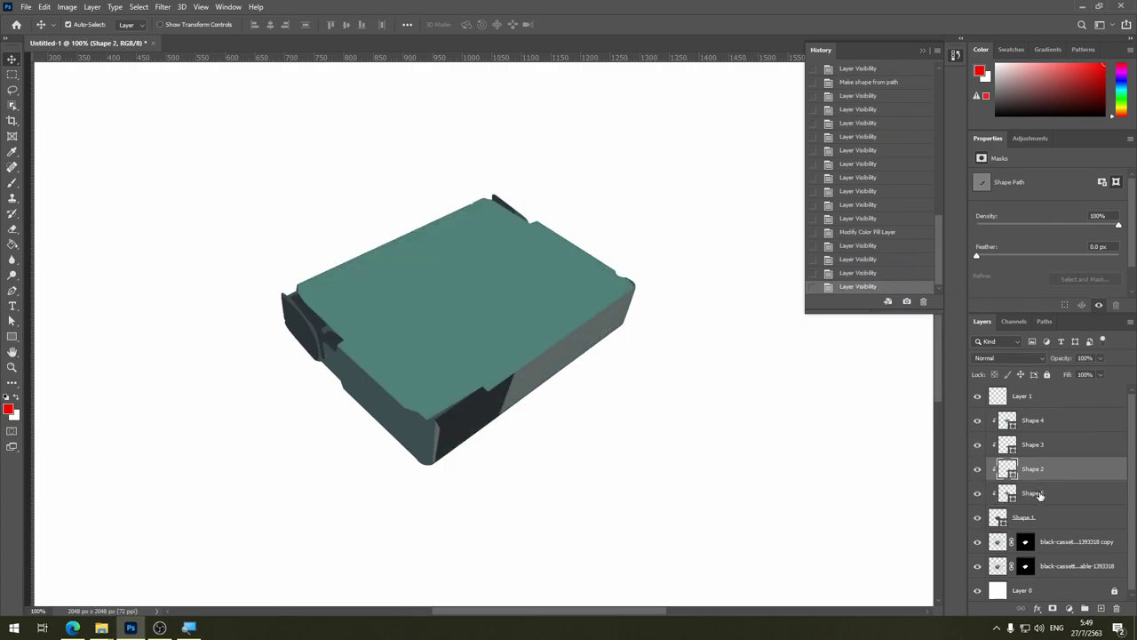
drag(1022, 493, 1022, 410)
click(978, 420)
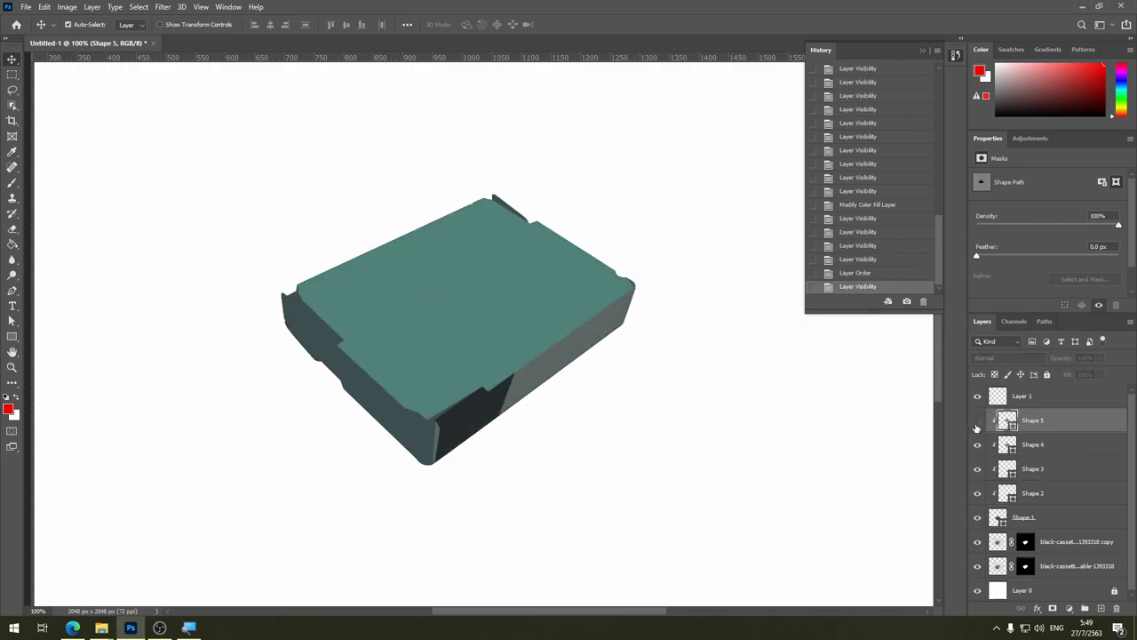
ctrl+click(1007, 420)
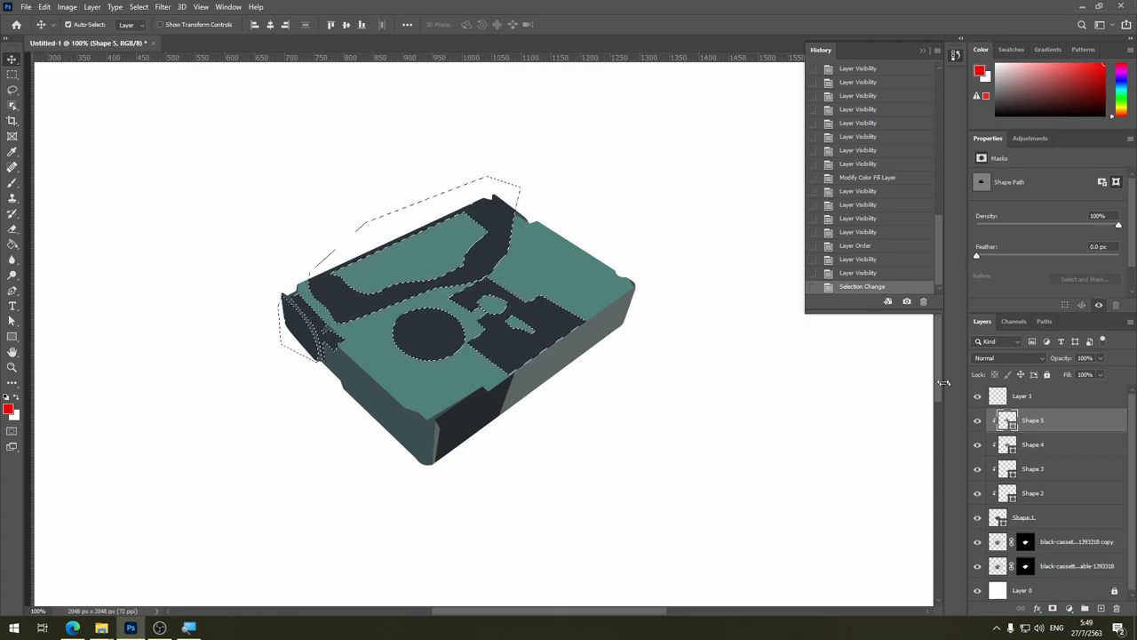
Step: Add a new layer, hide Shape 1, and pick a hard round brush with reset angle
click(1101, 608)
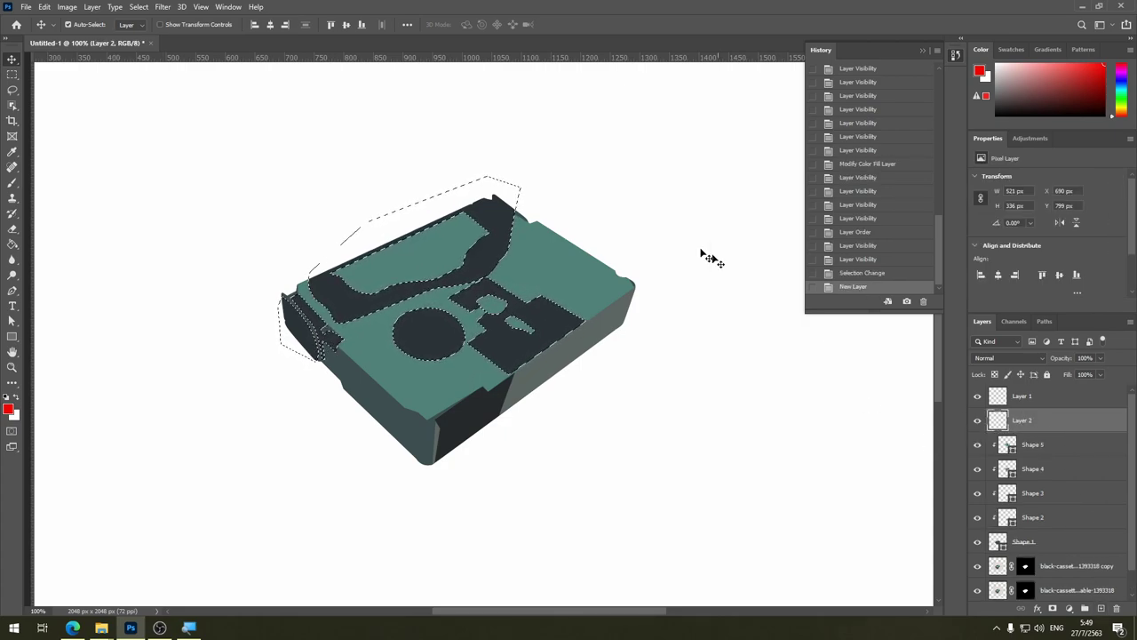
click(979, 541)
key(b)
right_click(360, 380)
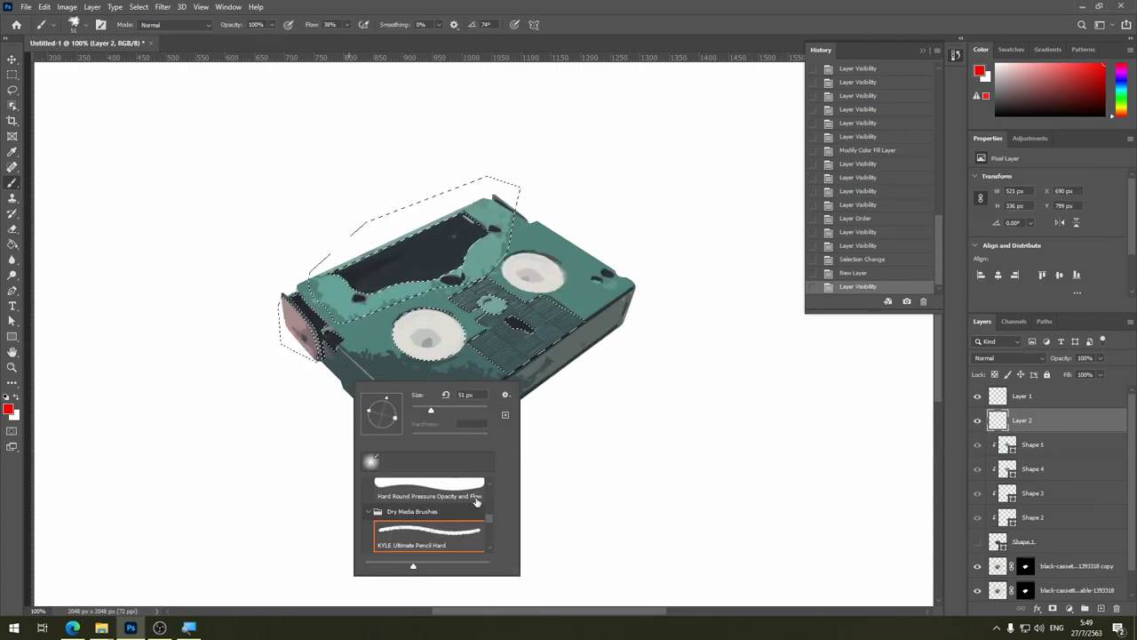
click(451, 538)
alt+click(275, 301)
Step: Sample dark and teal colours from the cassette and check the brush size settings
click(325, 356)
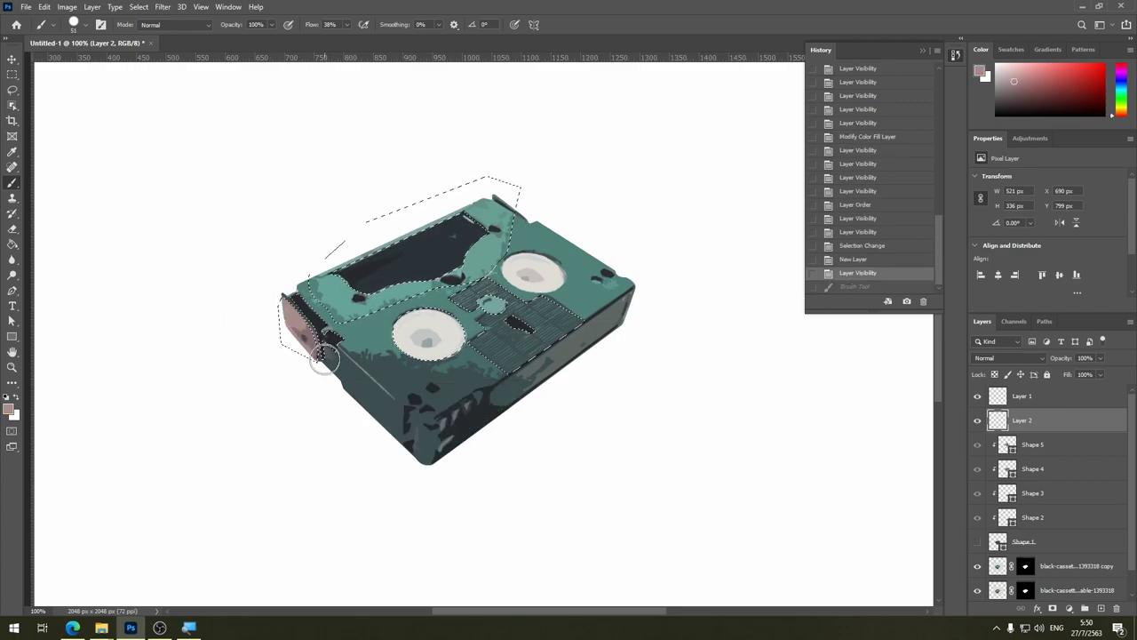
alt+click(307, 308)
right_click(311, 307)
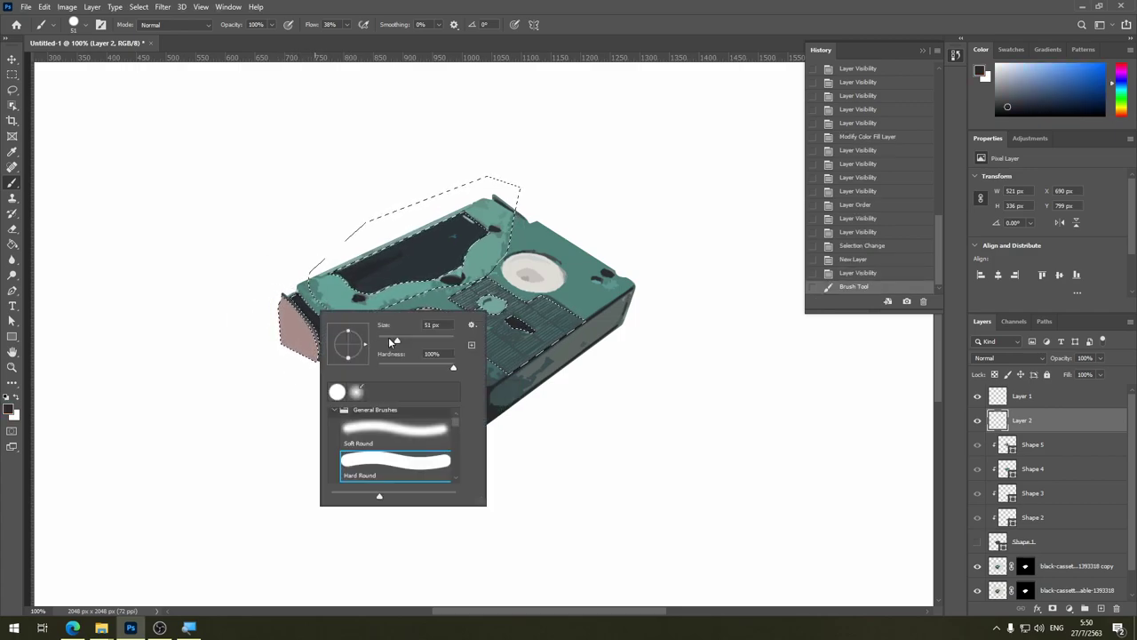
key(Escape)
click(331, 343)
alt+click(338, 293)
right_click(338, 293)
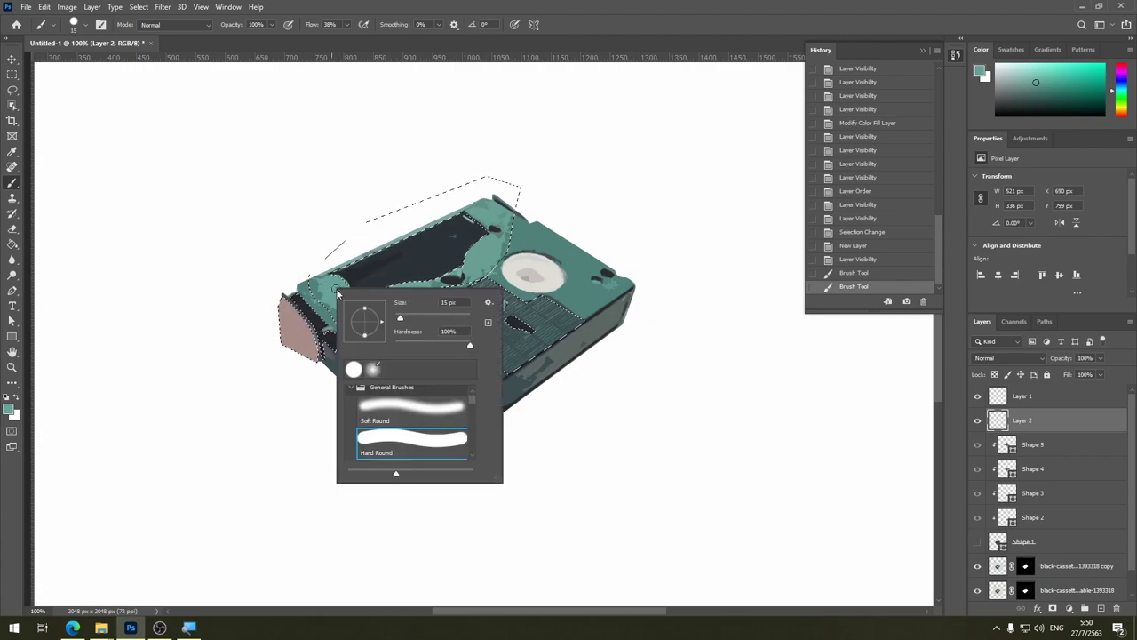
key(Escape)
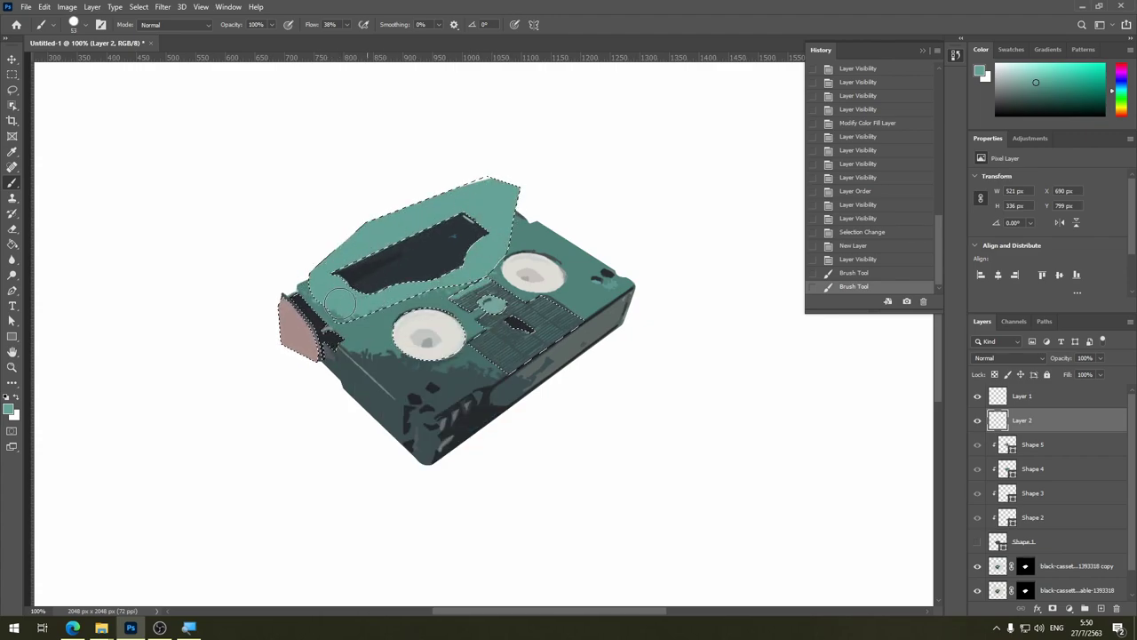
Step: Sample the reel's light grey and paint the left reel hub with it
click(340, 304)
alt+click(418, 330)
drag(420, 340, 435, 341)
alt+click(495, 372)
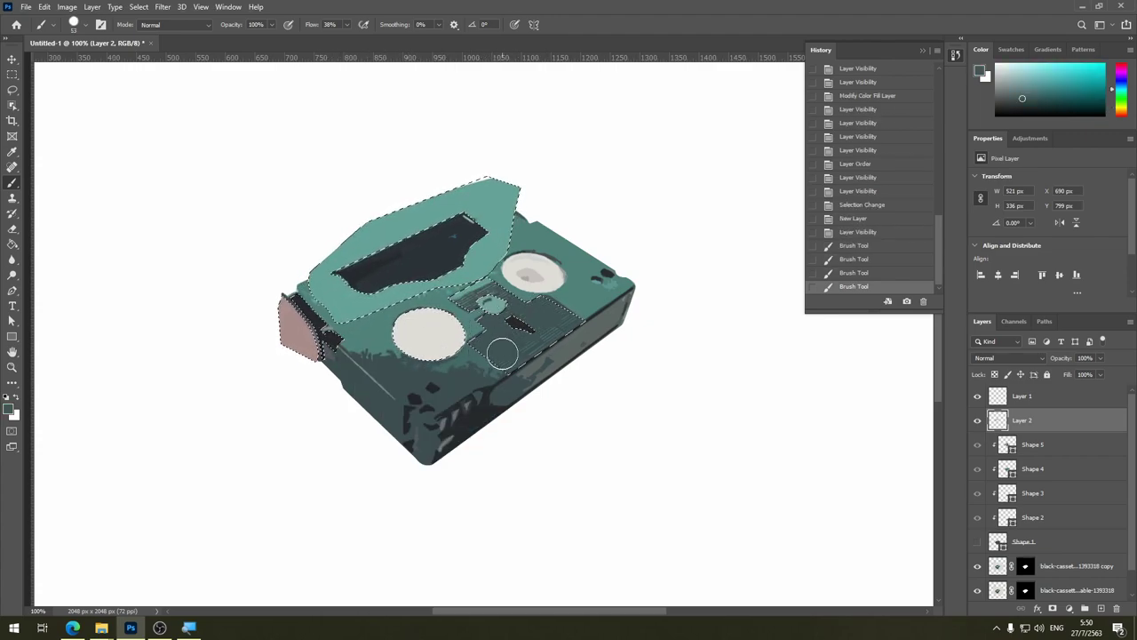
Step: Move Layer 2 beneath Shape 5, compare visibility, and hide Shape 5
click(480, 286)
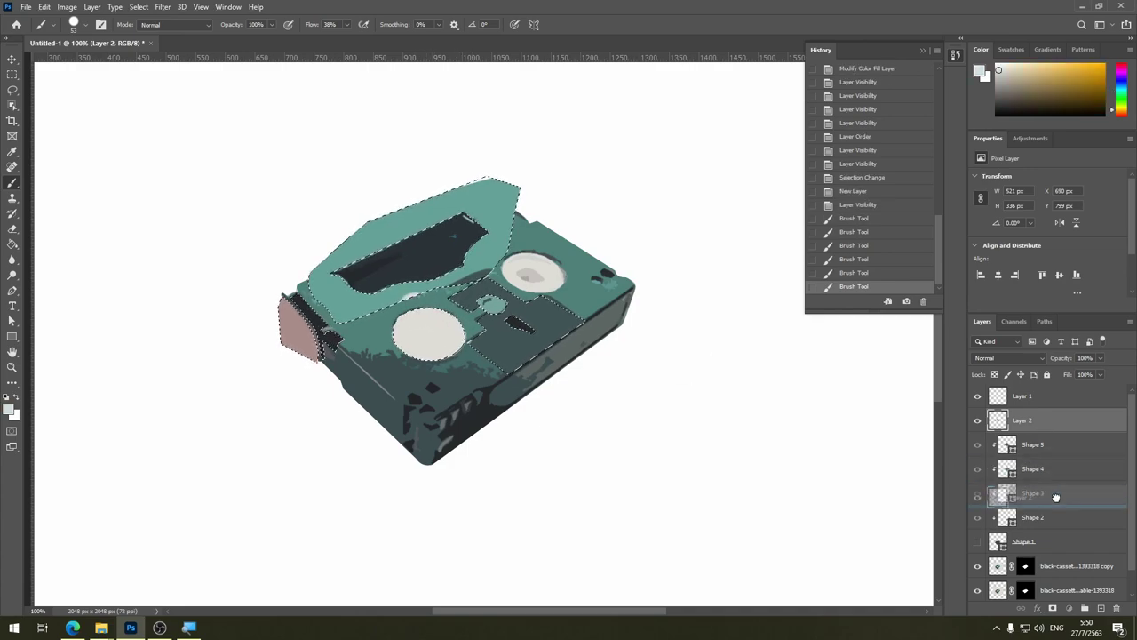
mouse_move(1040, 427)
mouse_down()
mouse_move(1057, 484)
mouse_move(994, 432)
mouse_up()
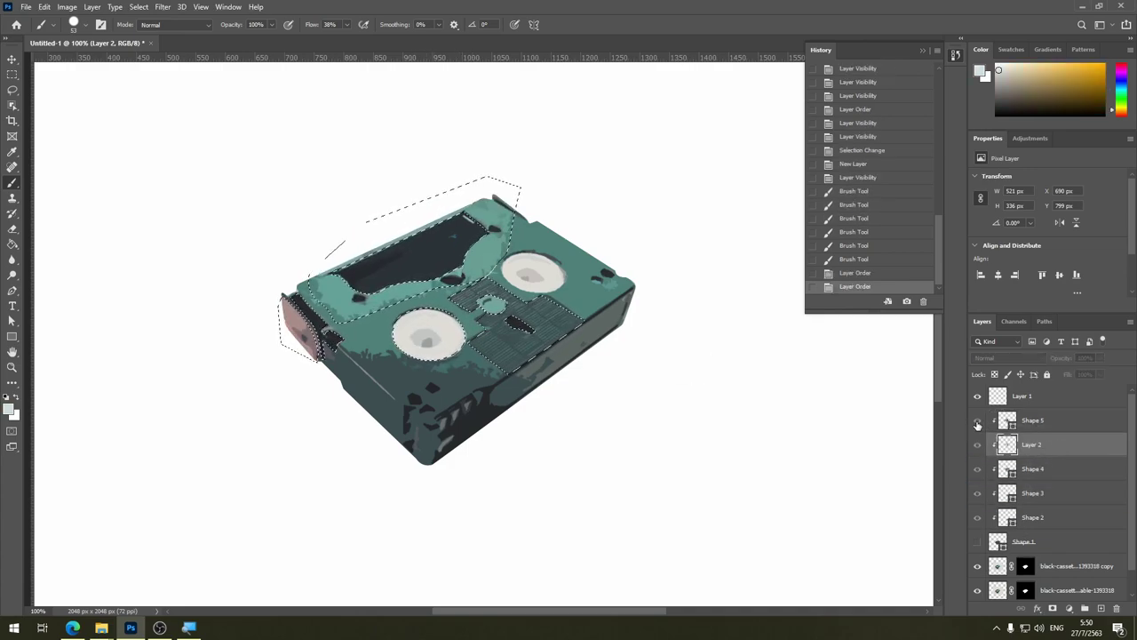
click(978, 445)
click(977, 541)
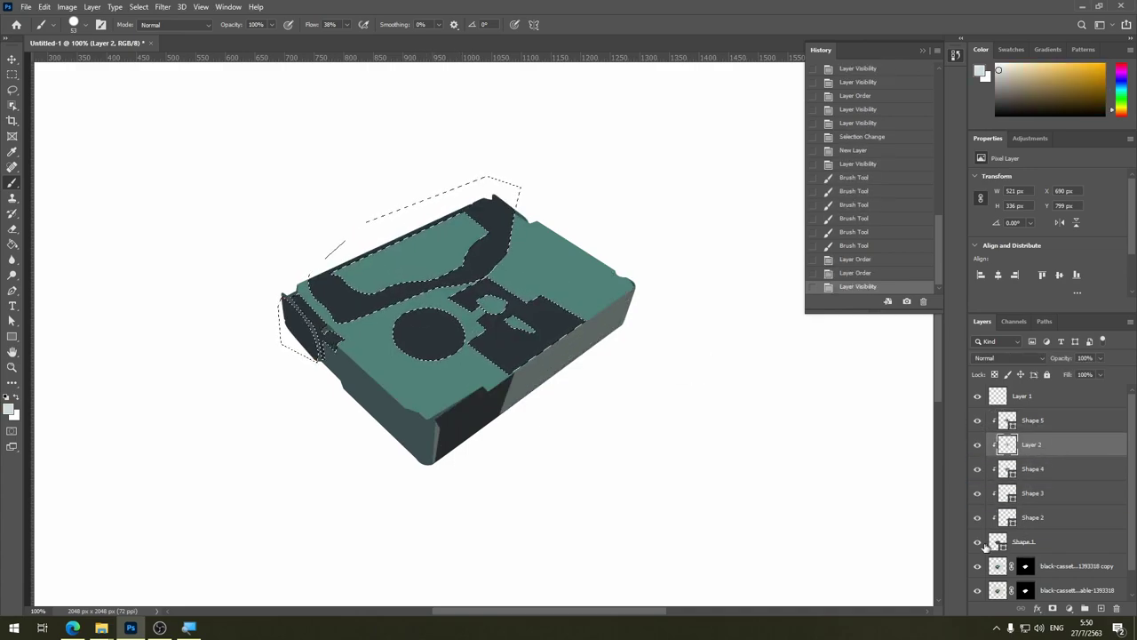
click(978, 444)
click(977, 419)
Step: Clear the selection and load Layer 2's painted pixels as a new selection
key(ctrl+d)
double_click(1032, 444)
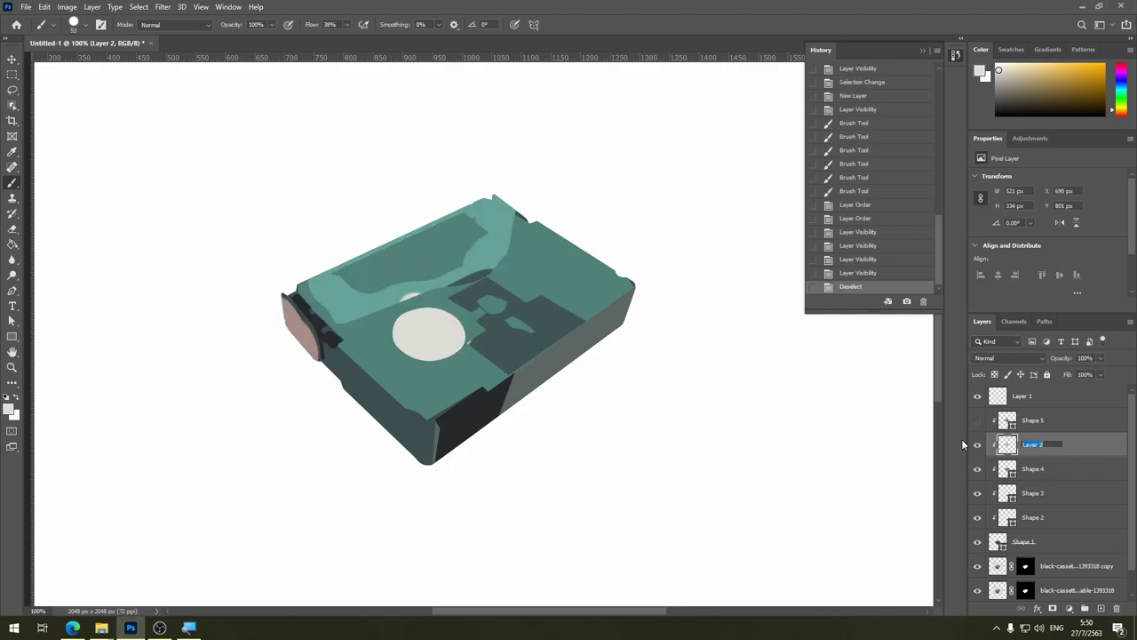
key(Return)
scroll(622, 373, up, 2)
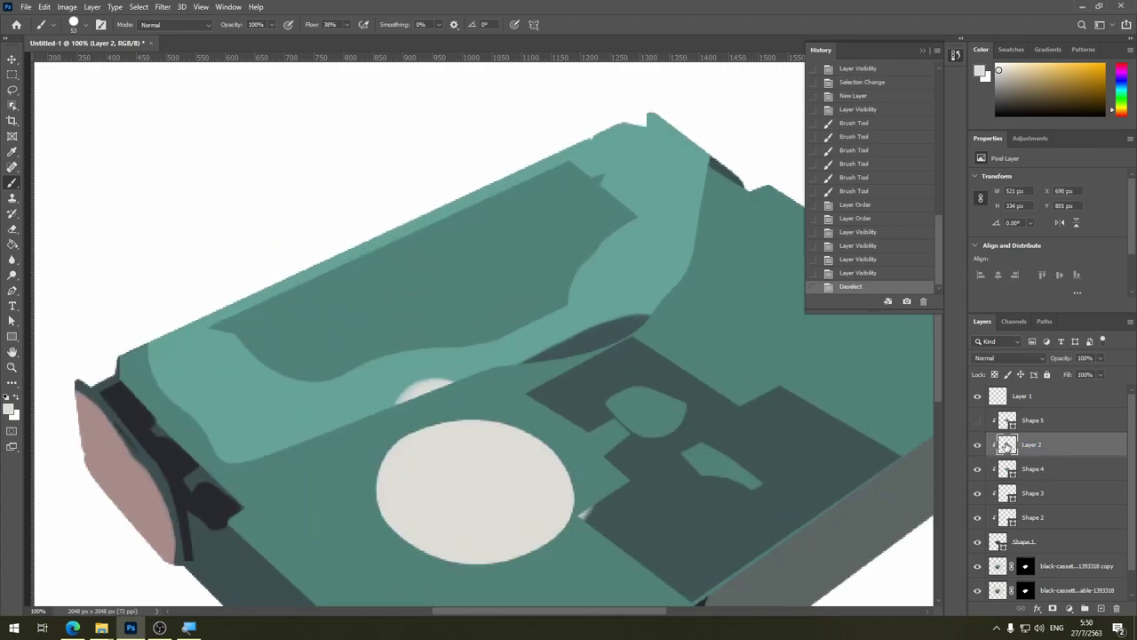
scroll(761, 419, down, 2)
ctrl+click(1007, 446)
Step: Paint teal over the two light spots inside the selection, then deselect and re-centre the view
alt+click(577, 351)
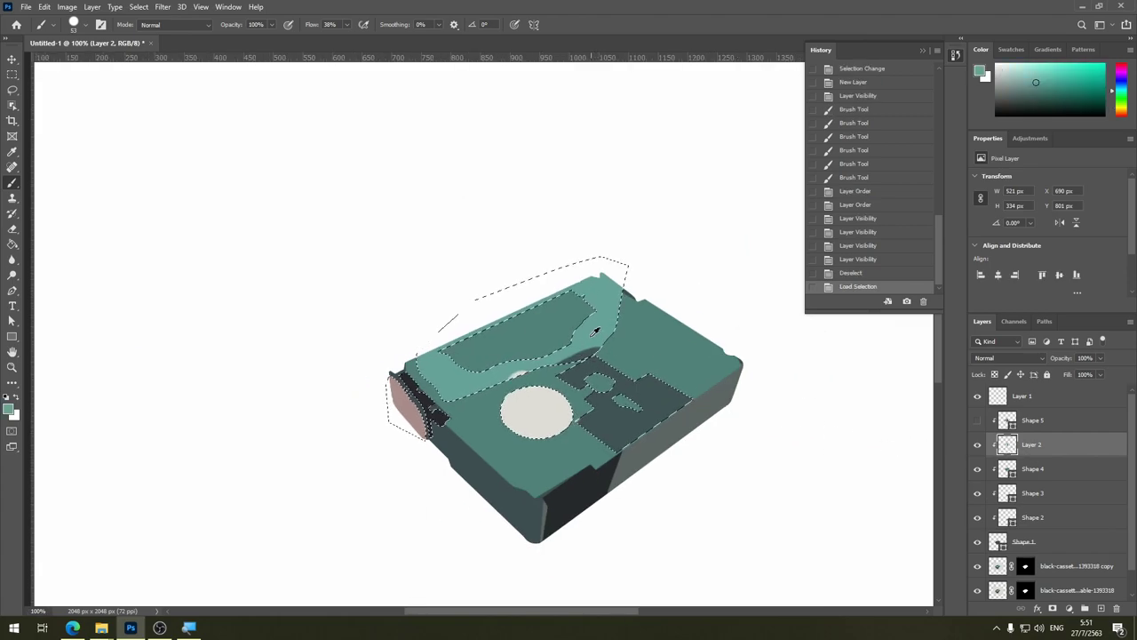
right_click(586, 351)
key(Escape)
drag(553, 362, 588, 366)
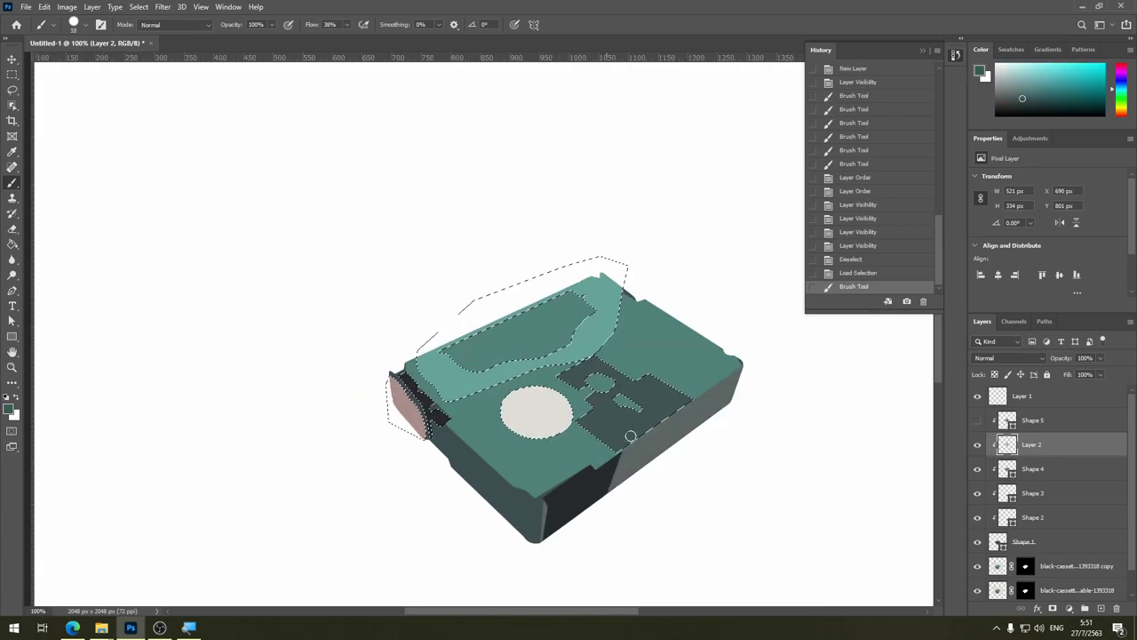
drag(629, 437, 591, 422)
key(ctrl+d)
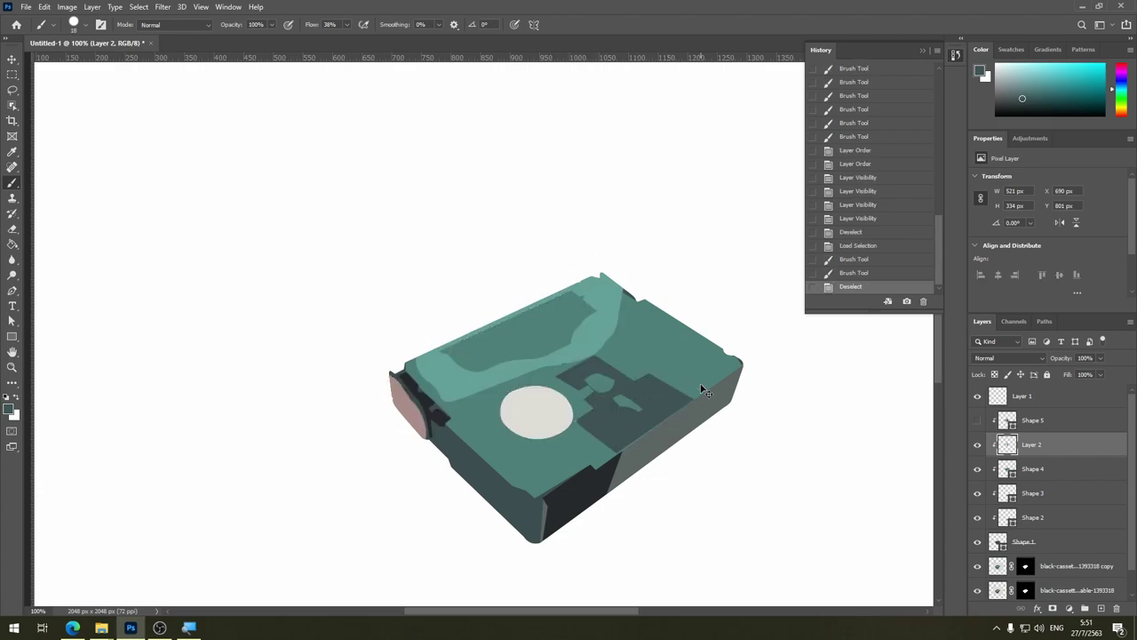
key(ctrl+minus)
key(ctrl+minus)
key(ctrl+plus)
drag(660, 459, 492, 388)
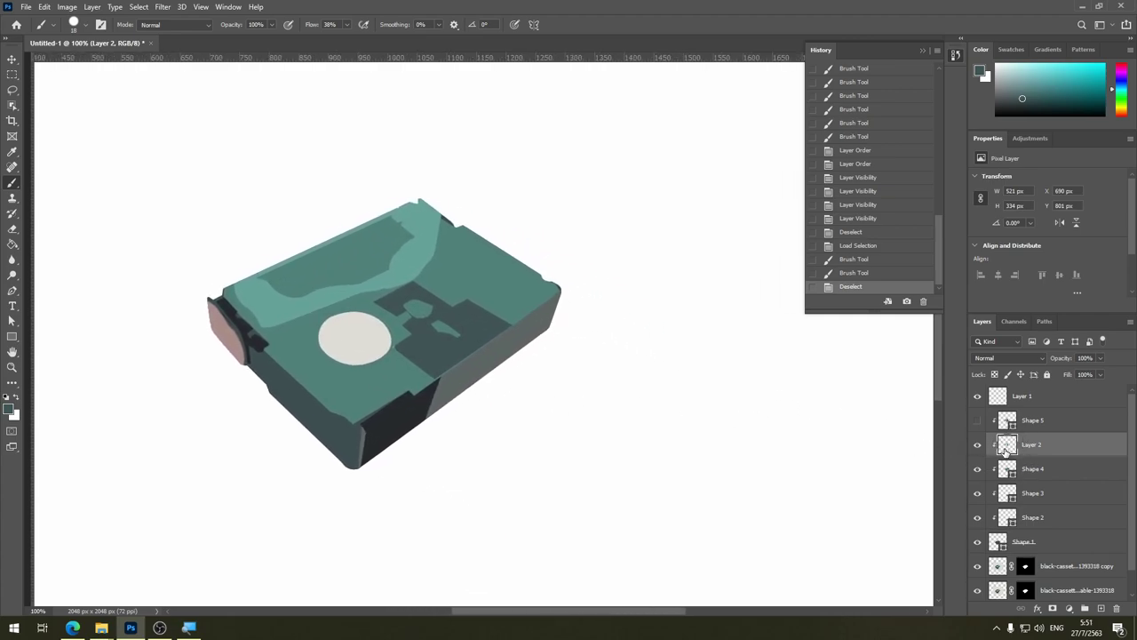
Step: Toggle Layer 2's painted details on and off, zooming in and out to compare with the flat shapes
click(977, 444)
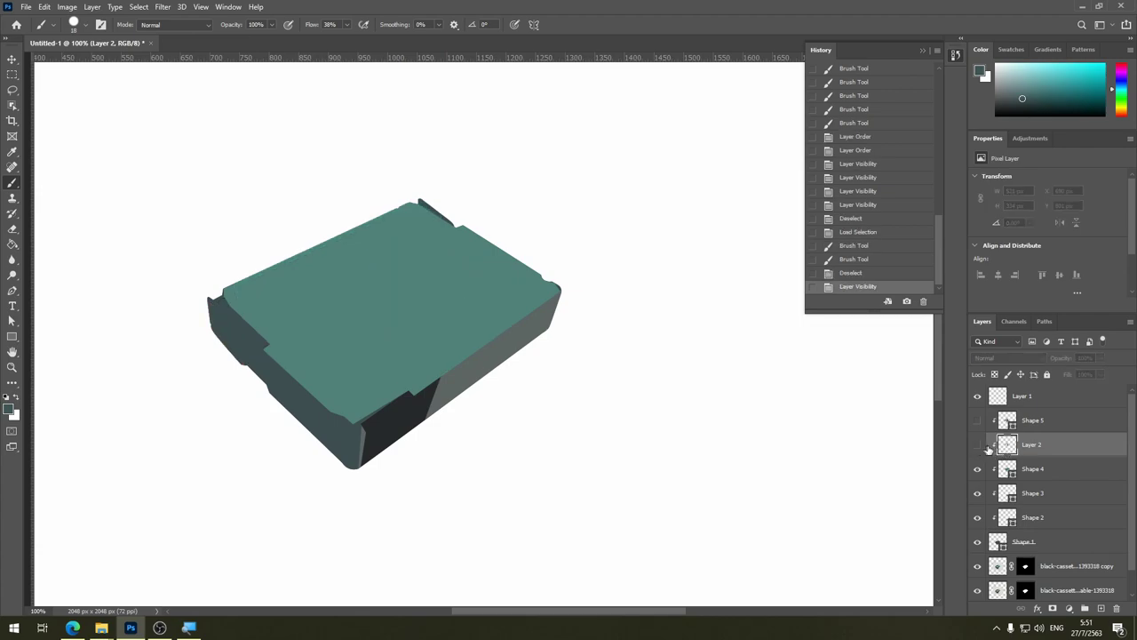
click(979, 442)
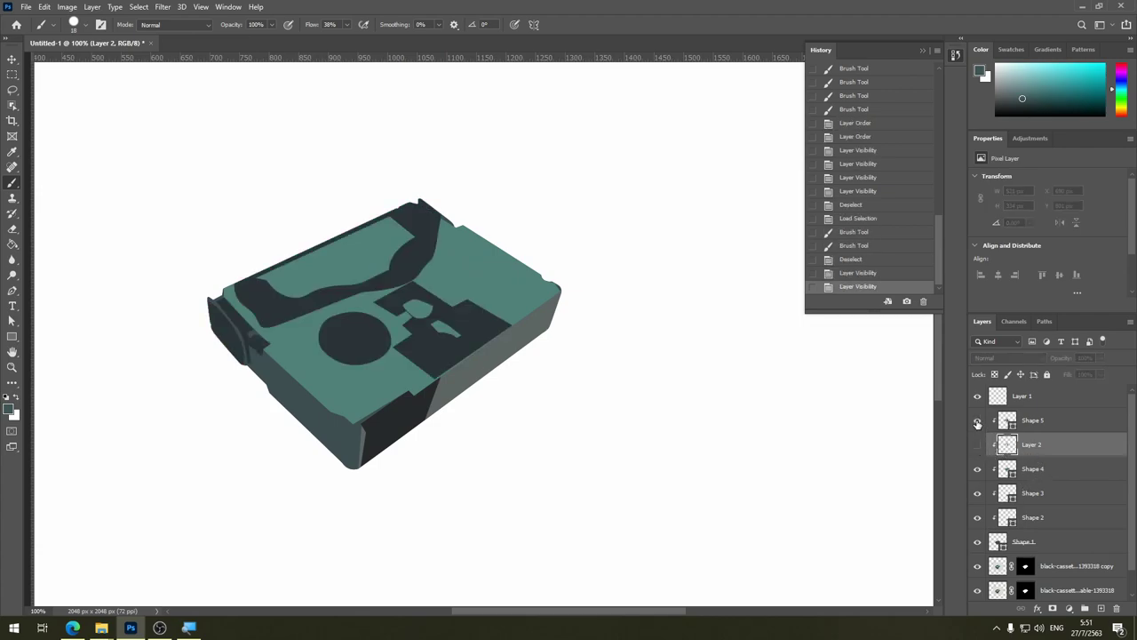
click(1049, 471)
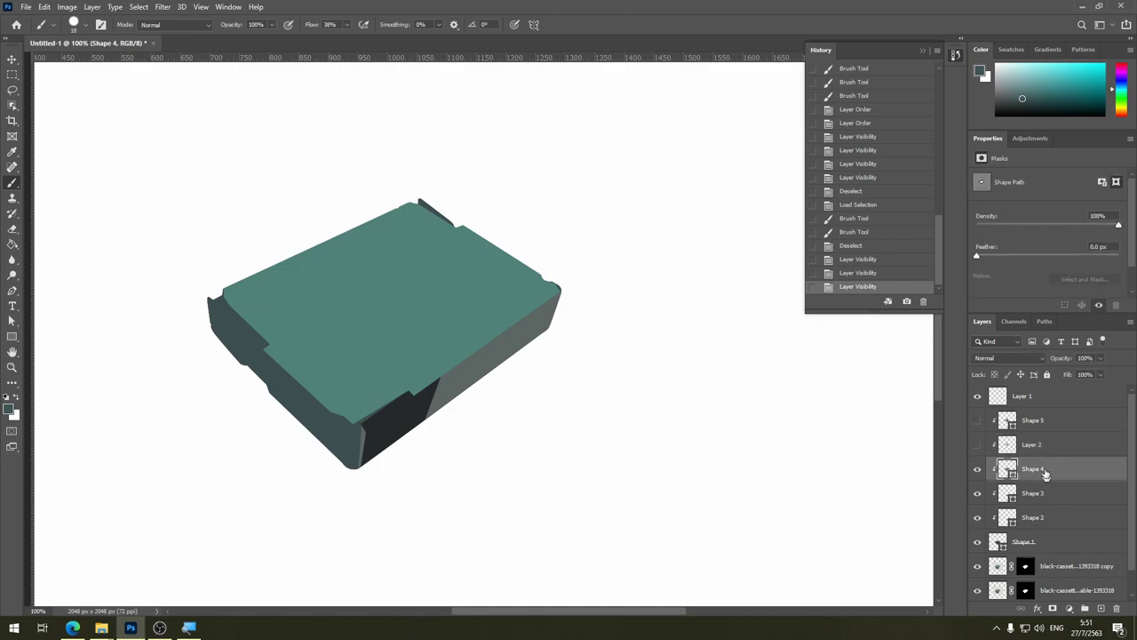
click(1036, 449)
click(978, 446)
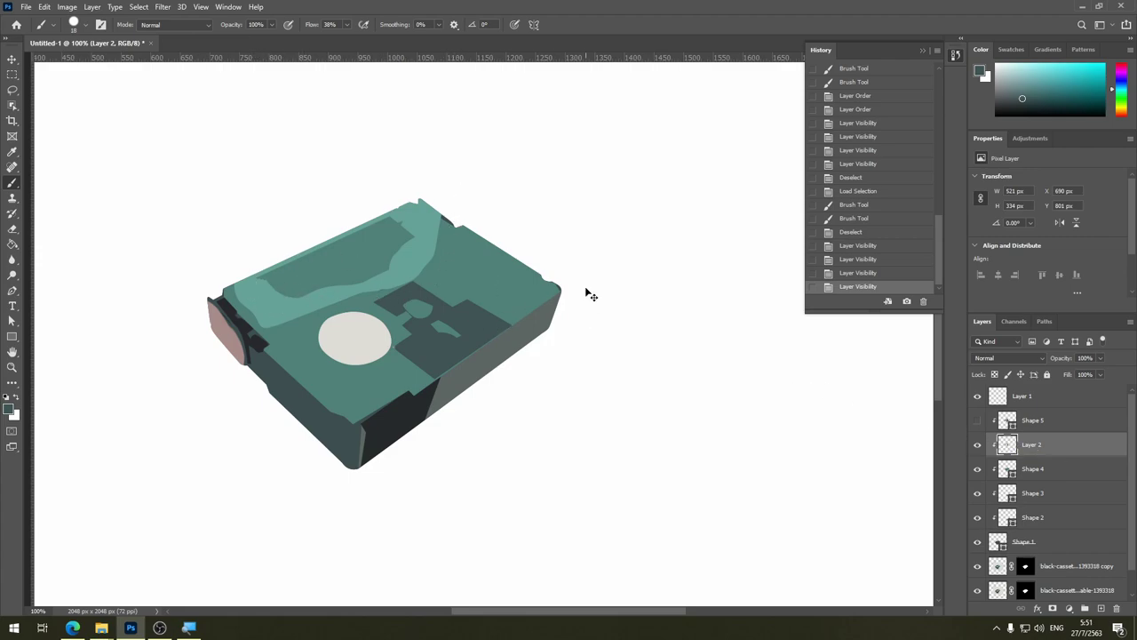
key(ctrl+minus)
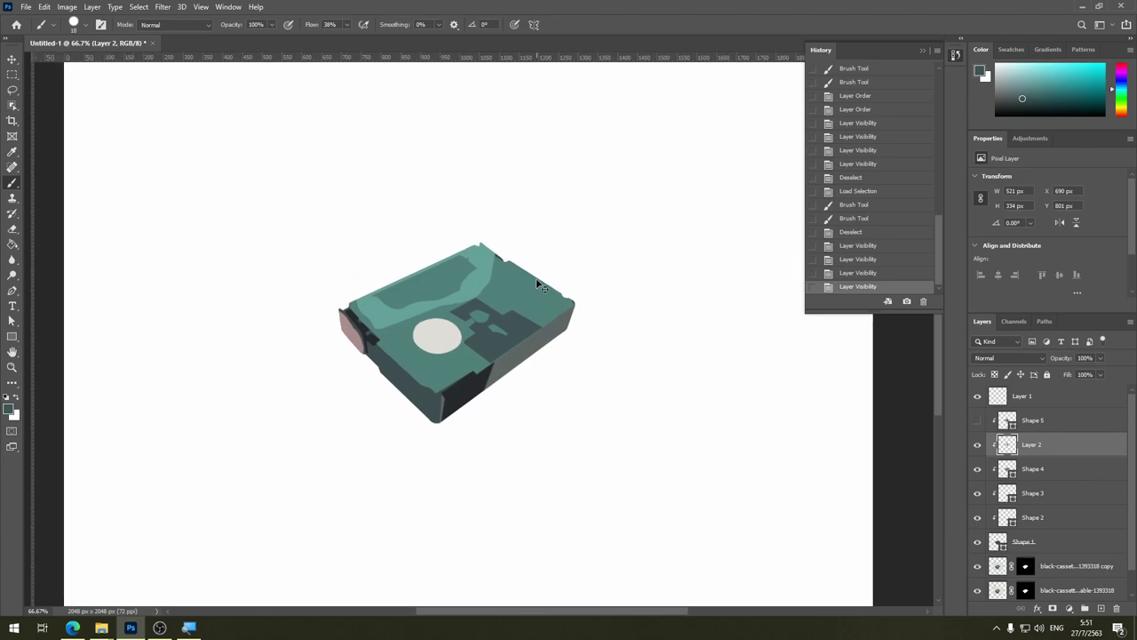
key(ctrl+plus)
key(ctrl+plus)
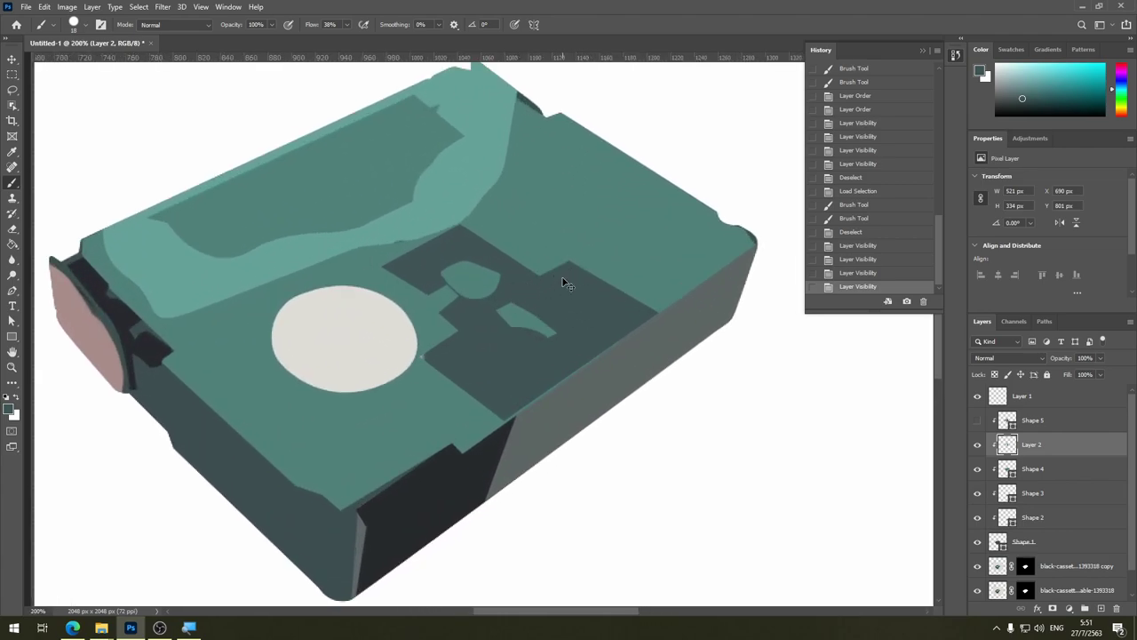
key(ctrl+minus)
key(ctrl+minus)
key(ctrl+minus)
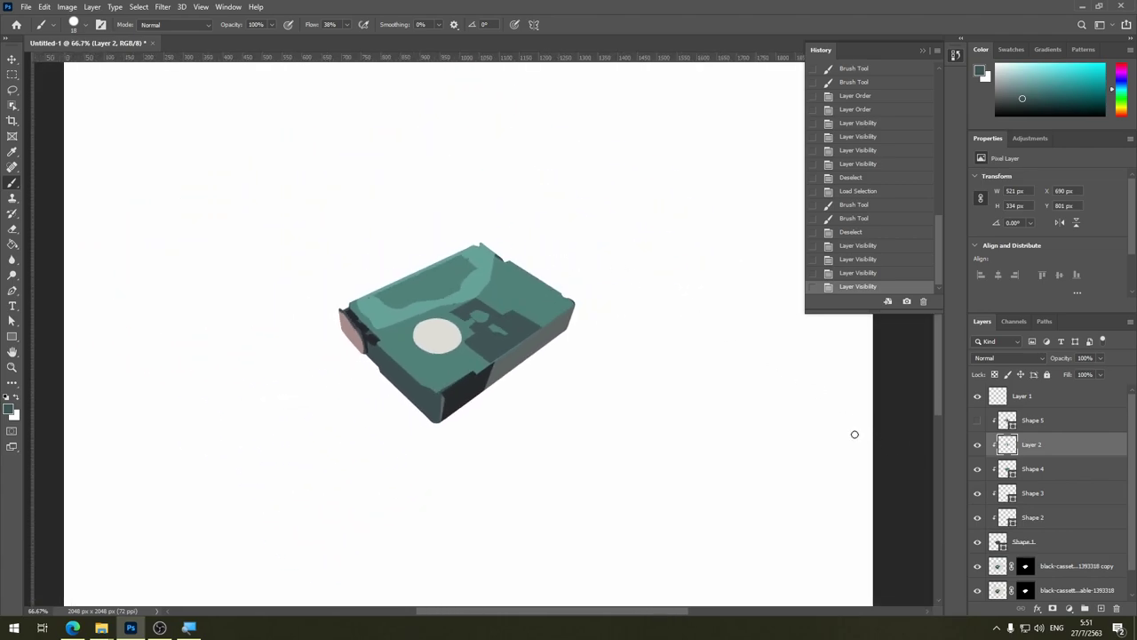
click(979, 446)
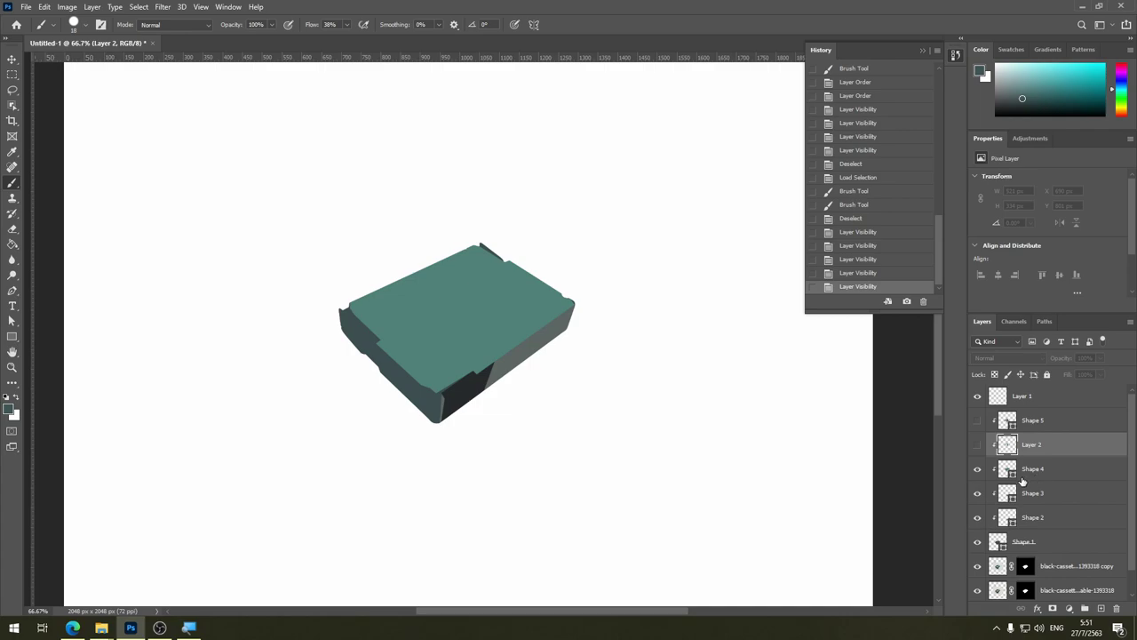
click(977, 446)
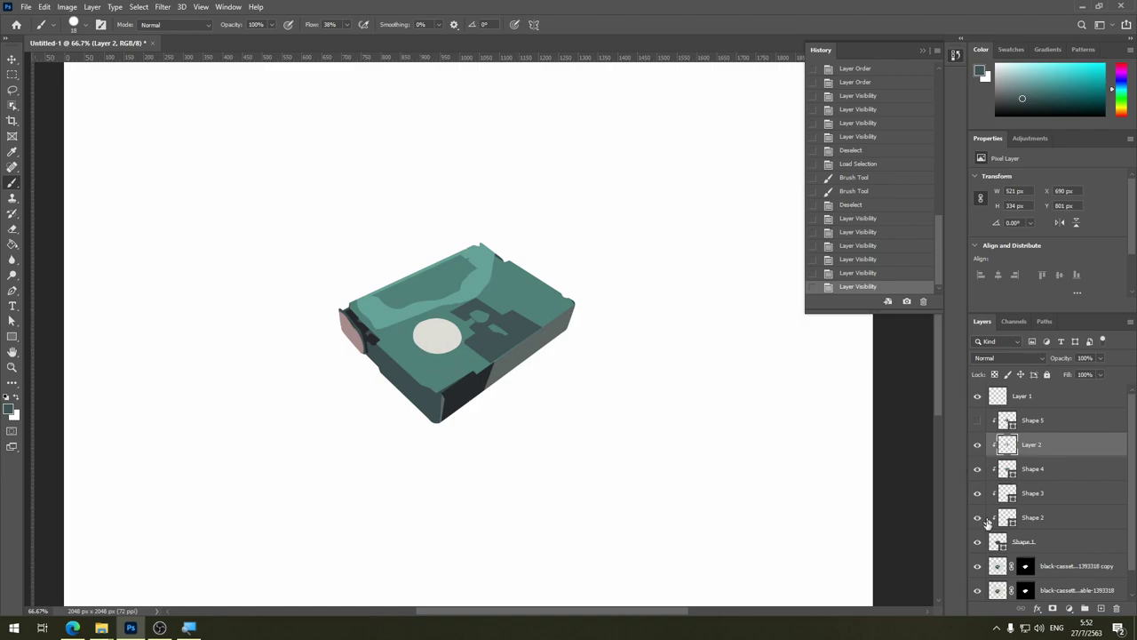
Step: Hide the black-cassette copy photo and show the bottom cassette photo while toggling Shape 1
click(978, 542)
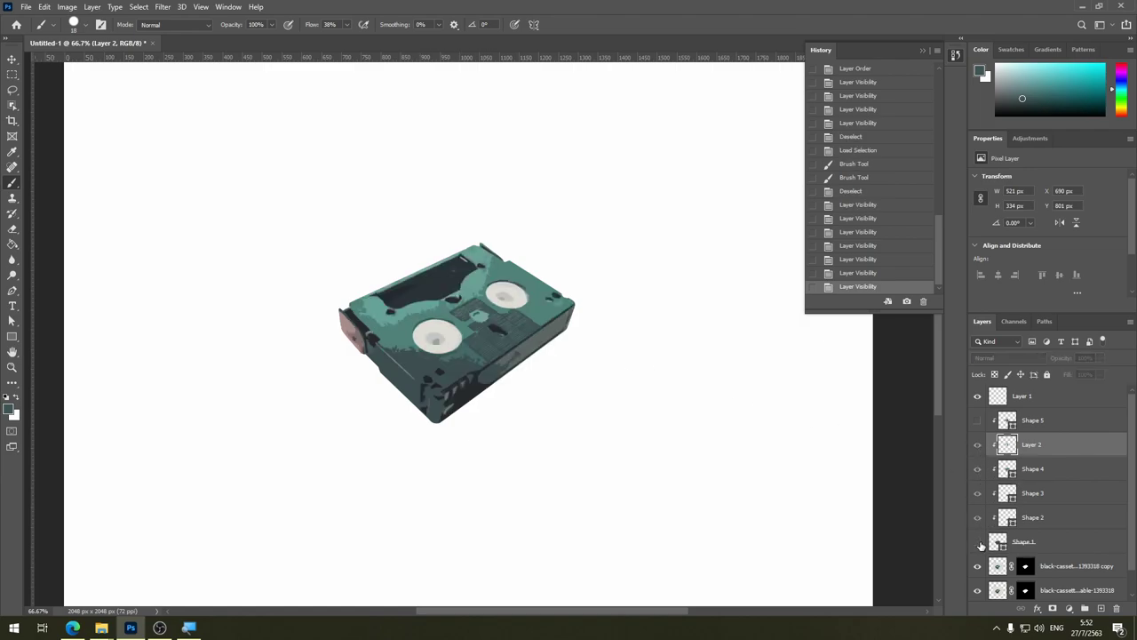
click(978, 542)
click(979, 566)
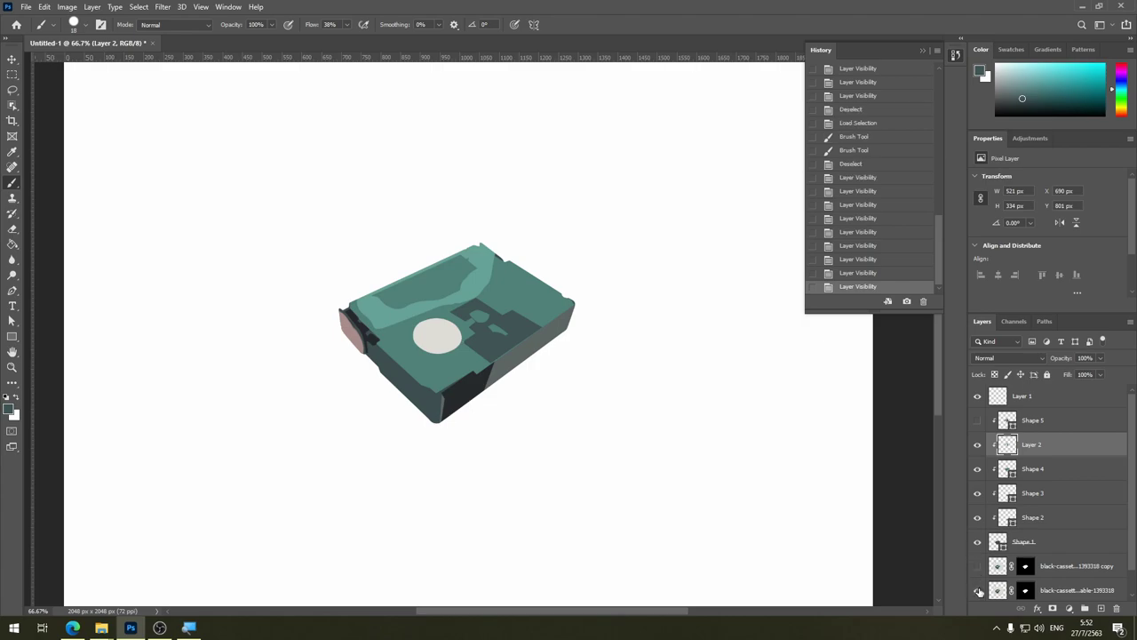
click(978, 590)
scroll(1010, 570, down, 1)
click(978, 516)
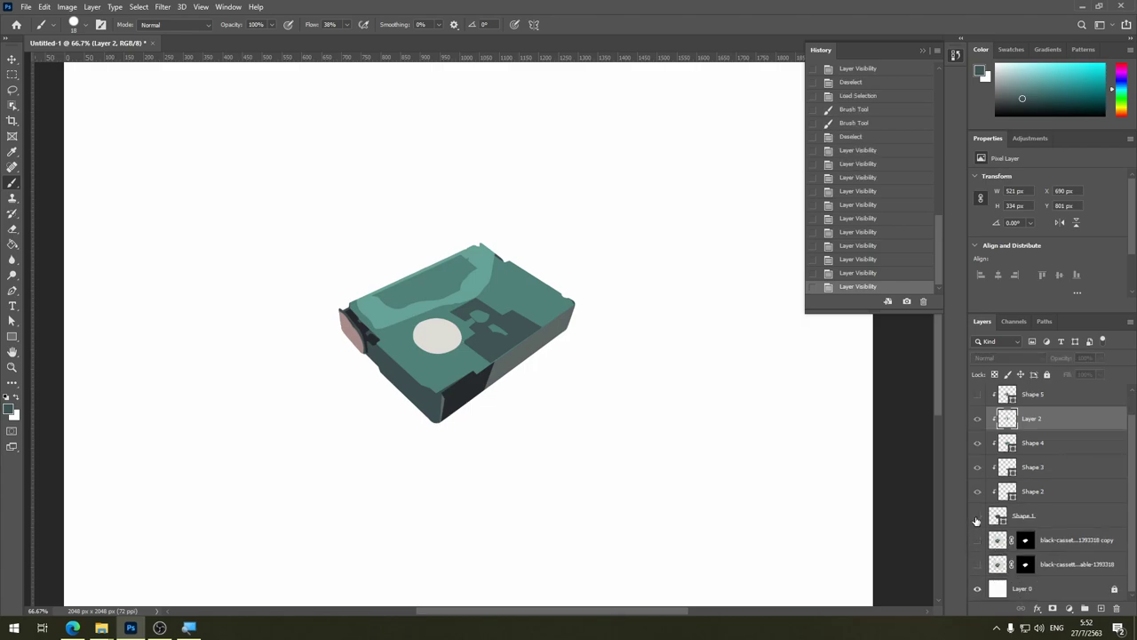
click(978, 565)
click(978, 516)
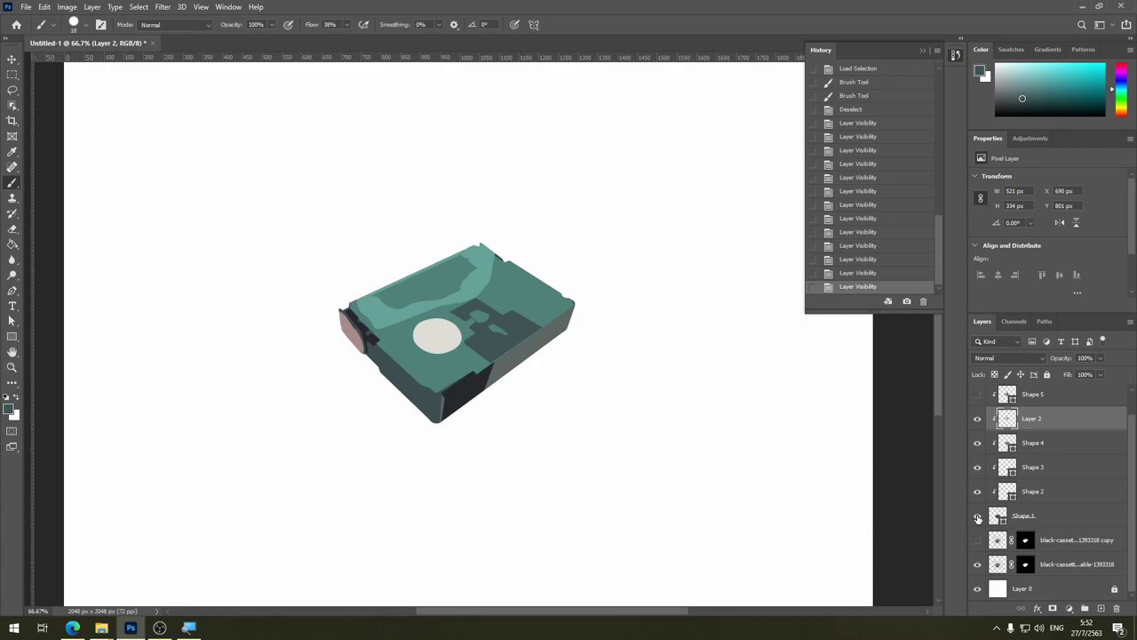
Step: Compare Shapes 1 and 2 against the photo, leave the flat art visible, and select the Pen Tool
click(979, 518)
click(979, 517)
click(978, 517)
click(978, 517)
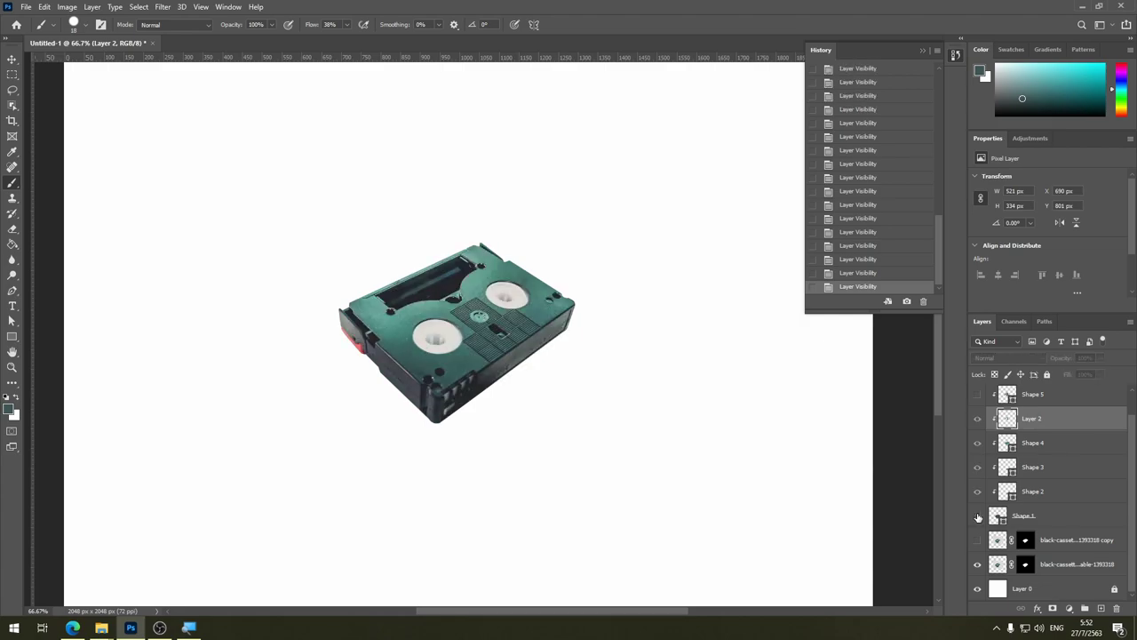
click(978, 518)
click(979, 495)
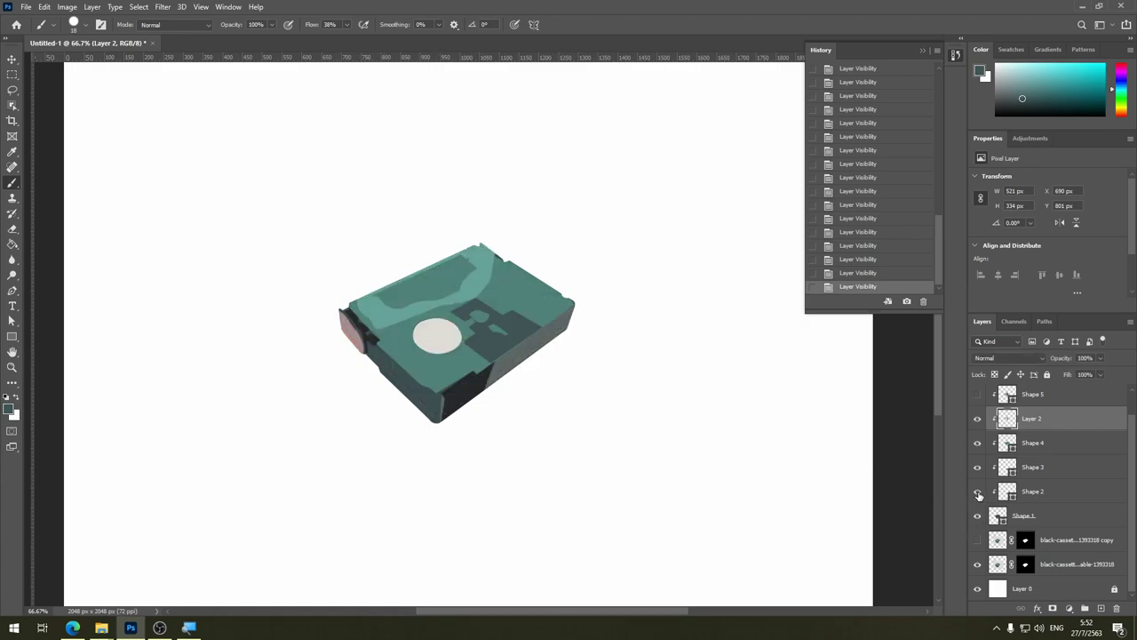
click(978, 491)
click(979, 517)
click(978, 517)
click(978, 517)
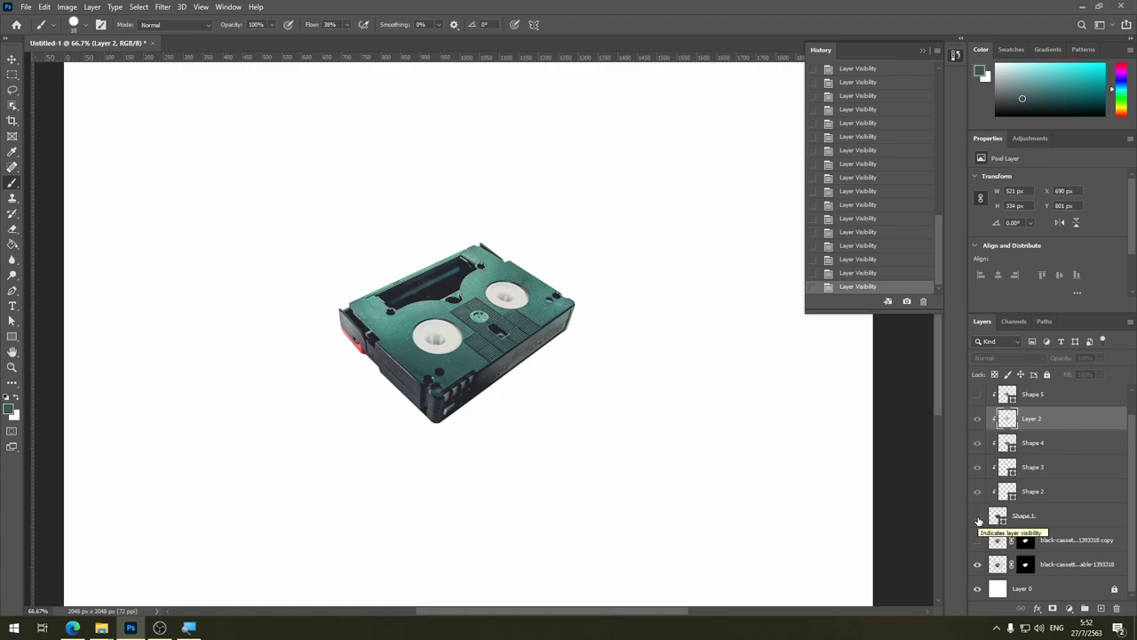
click(978, 517)
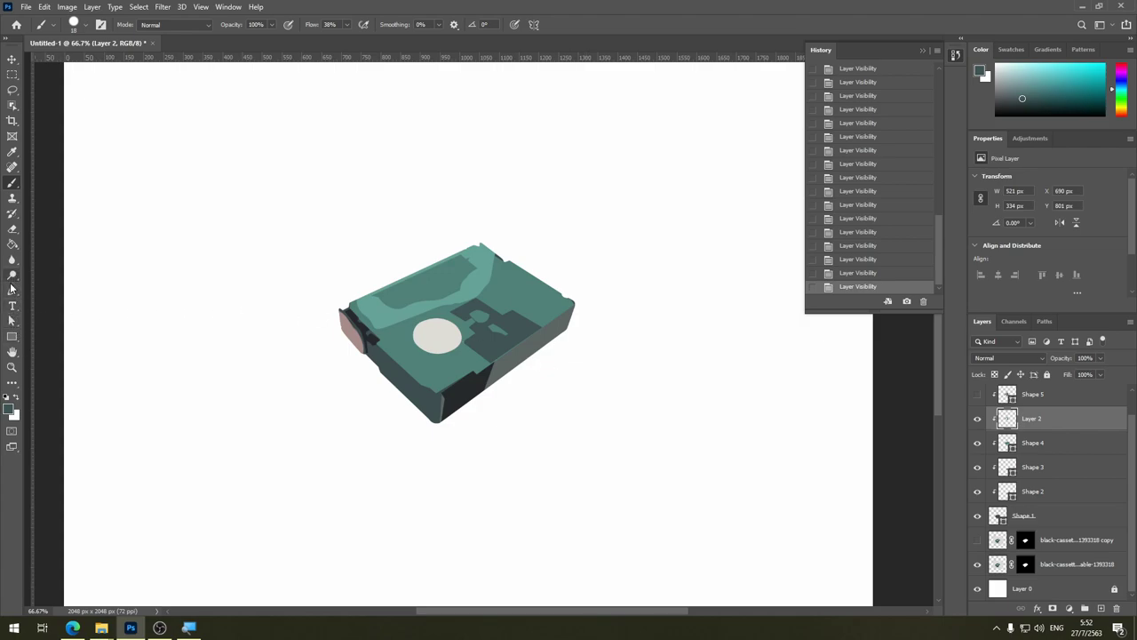
click(13, 290)
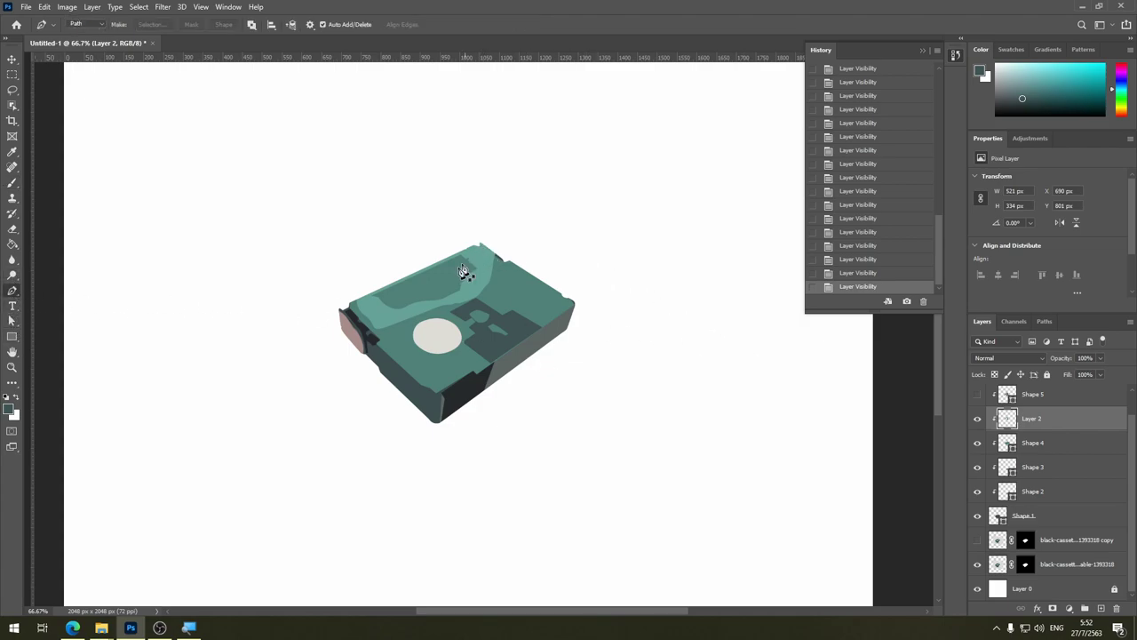
Step: At 100% zoom, draw a two-point work path from the cassette's left corner along its top edge
click(447, 385)
key(ctrl+plus)
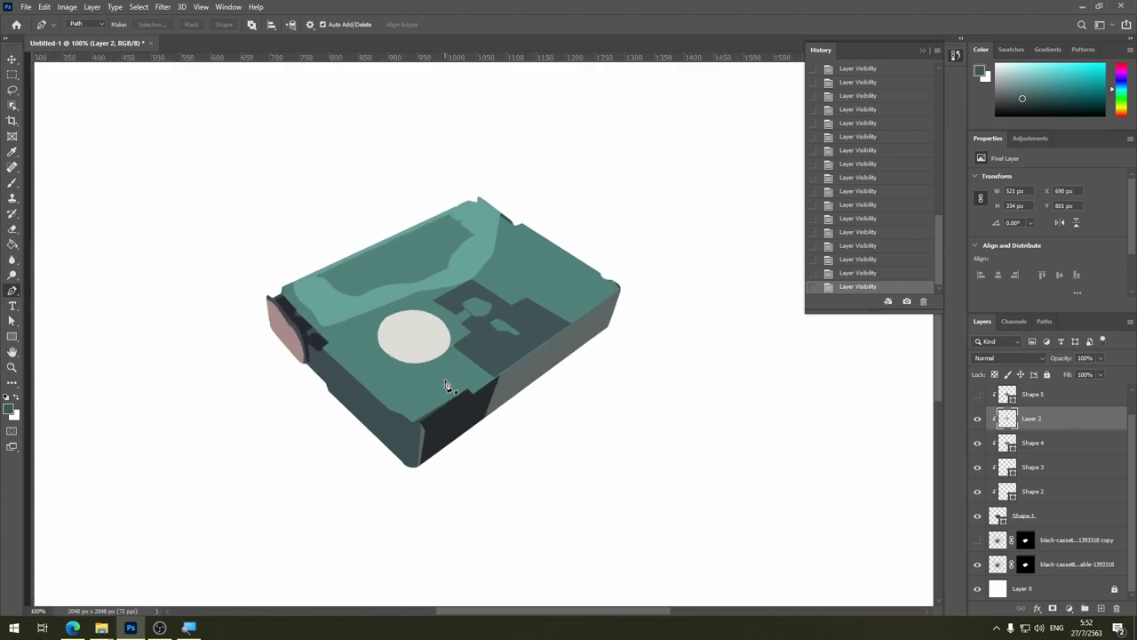
click(281, 287)
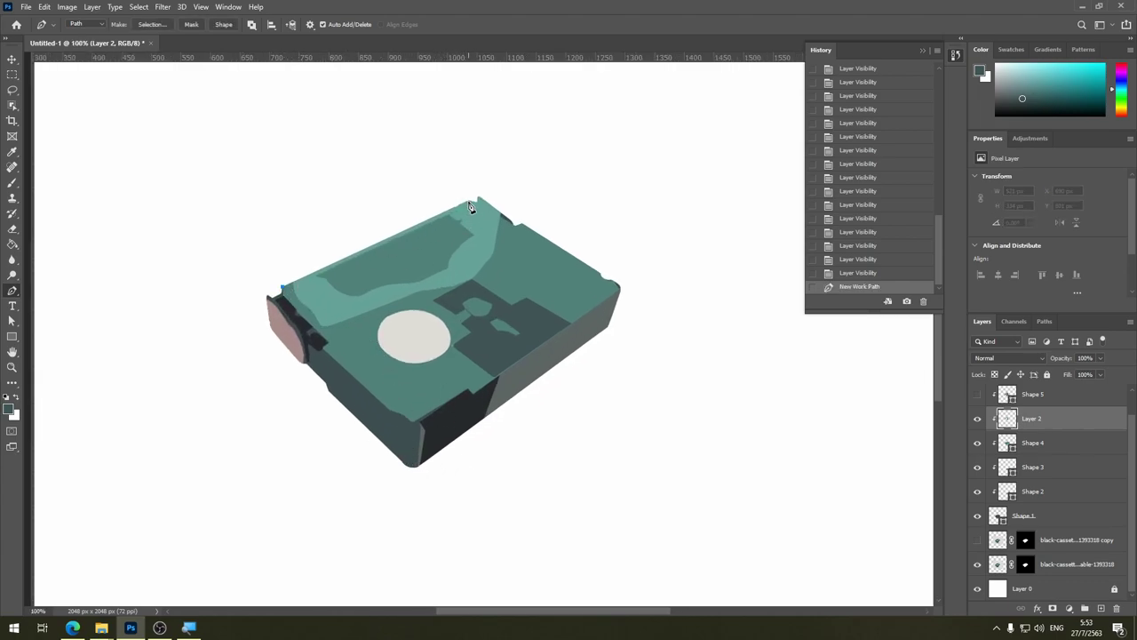
click(469, 203)
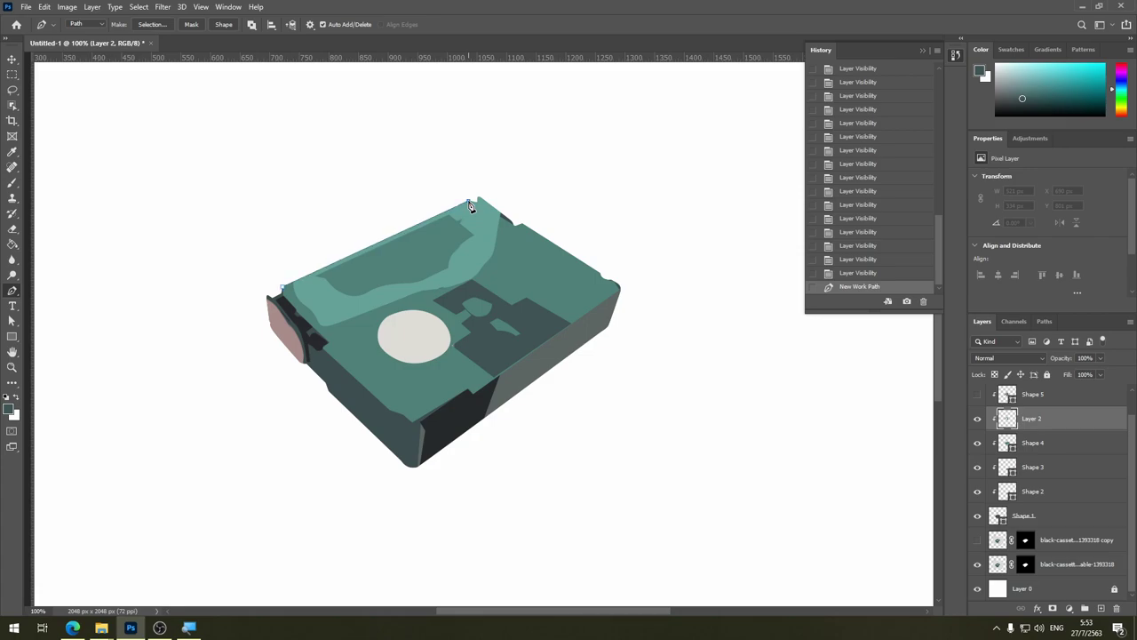
Step: Set the foreground colour to near-black 1b1e1f
click(12, 182)
right_click(441, 319)
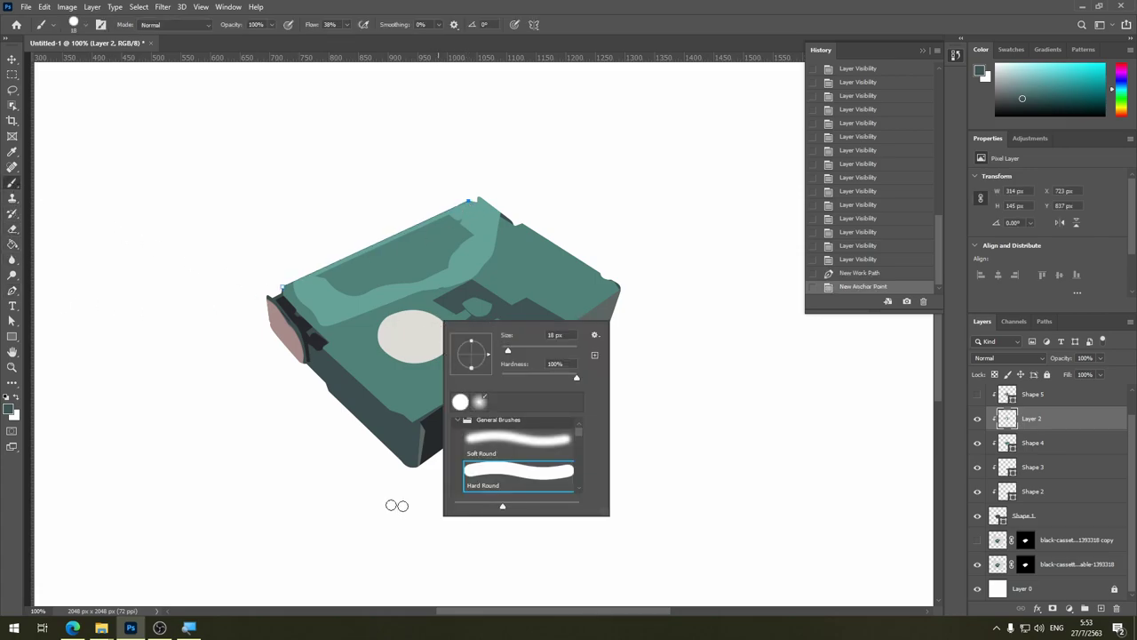
click(9, 409)
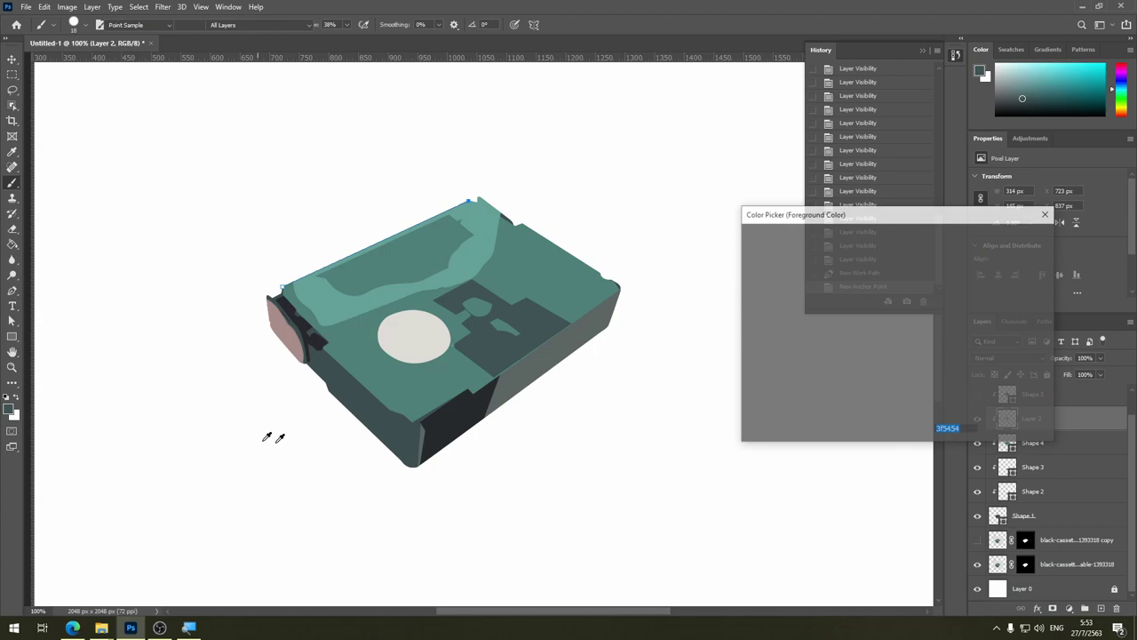
click(443, 423)
click(763, 373)
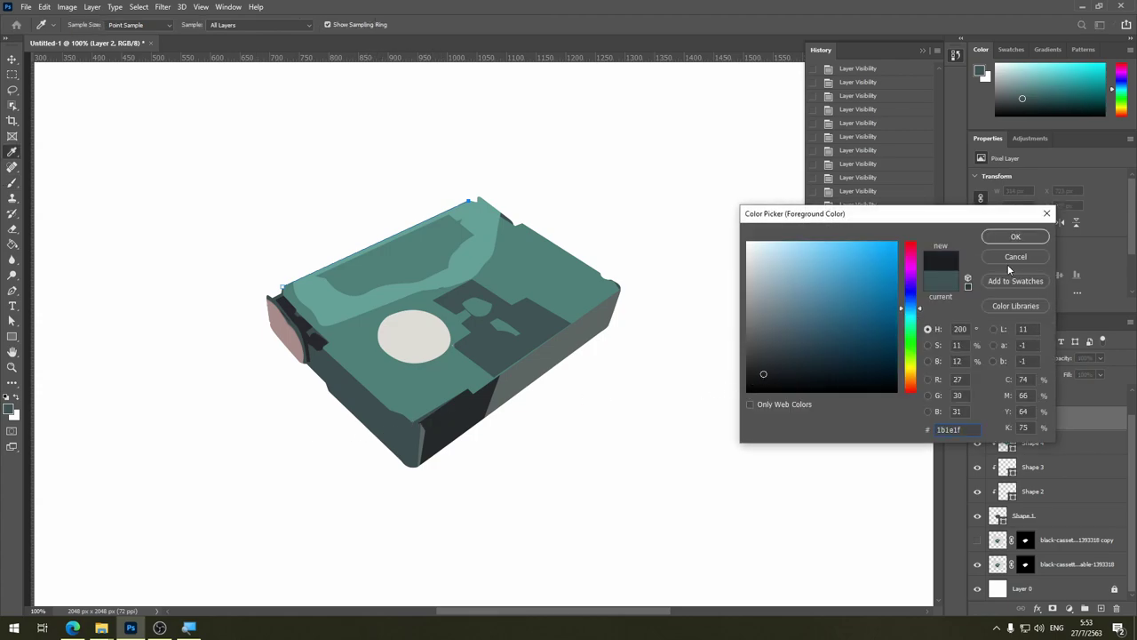
click(1013, 237)
Step: Choose the Hard Round brush and open Stroke Path with Brush for the work path
right_click(374, 246)
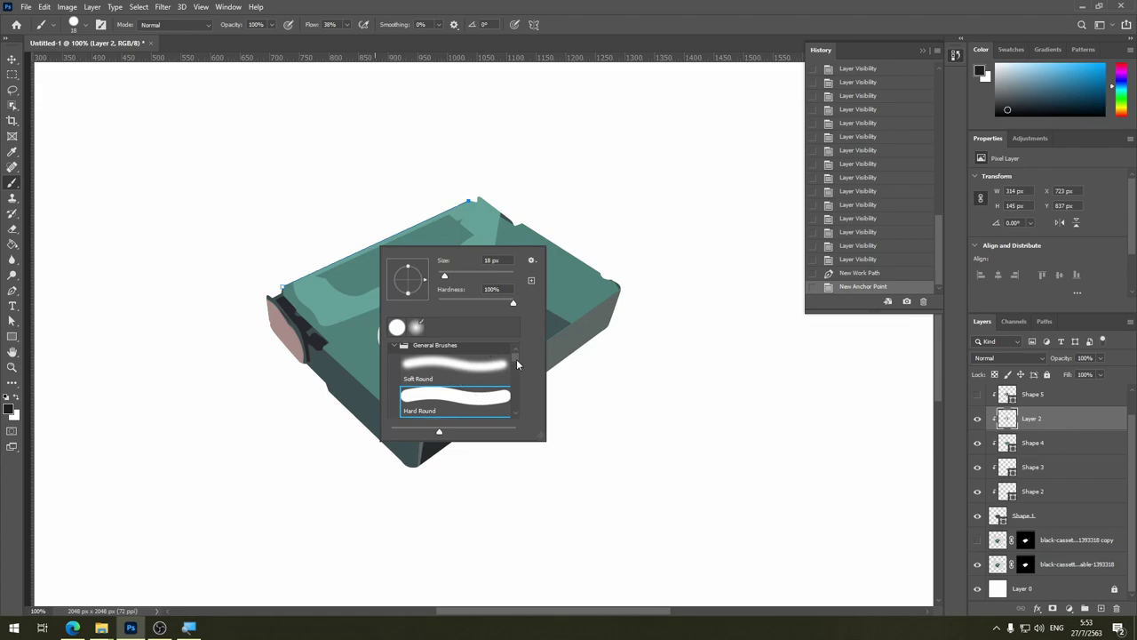
mouse_move(516, 358)
mouse_down()
mouse_move(511, 402)
mouse_move(508, 340)
mouse_up()
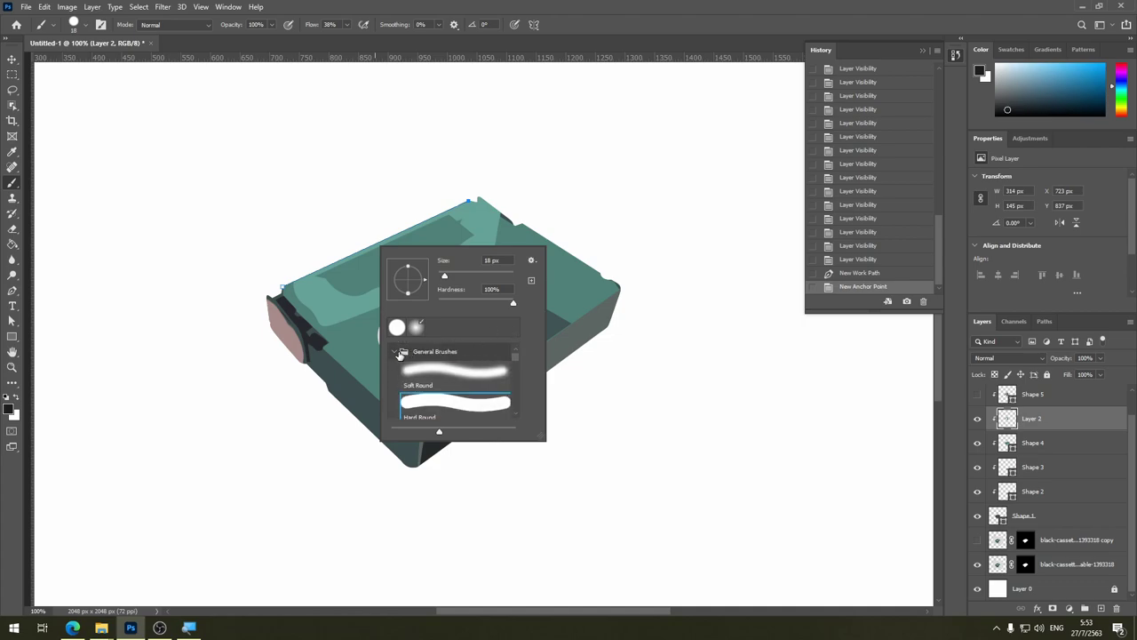
click(457, 401)
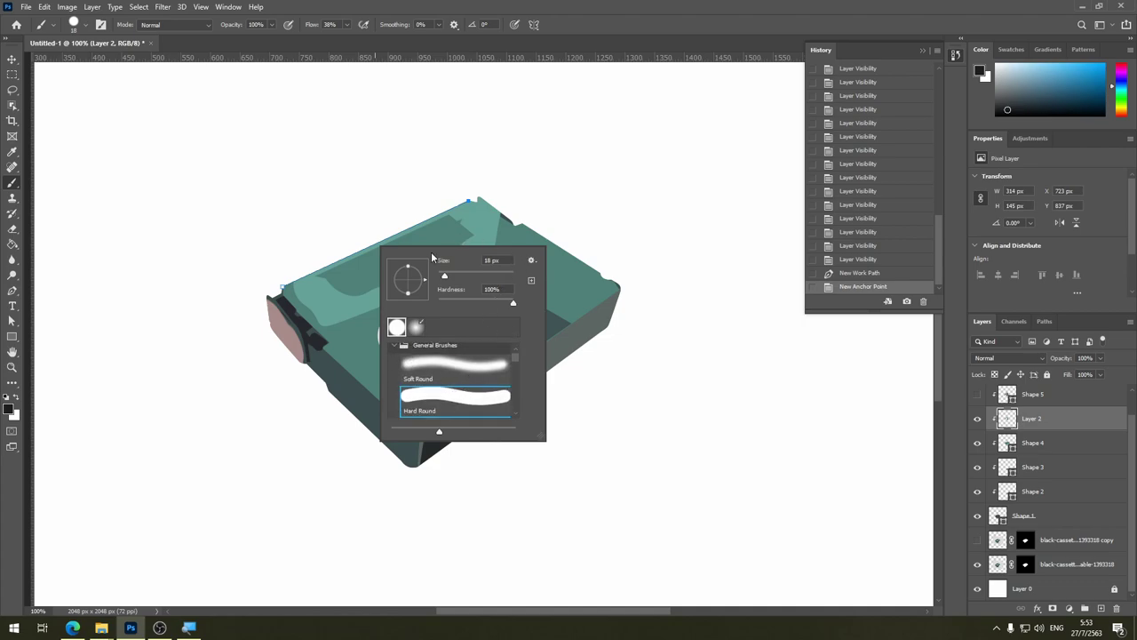
click(569, 27)
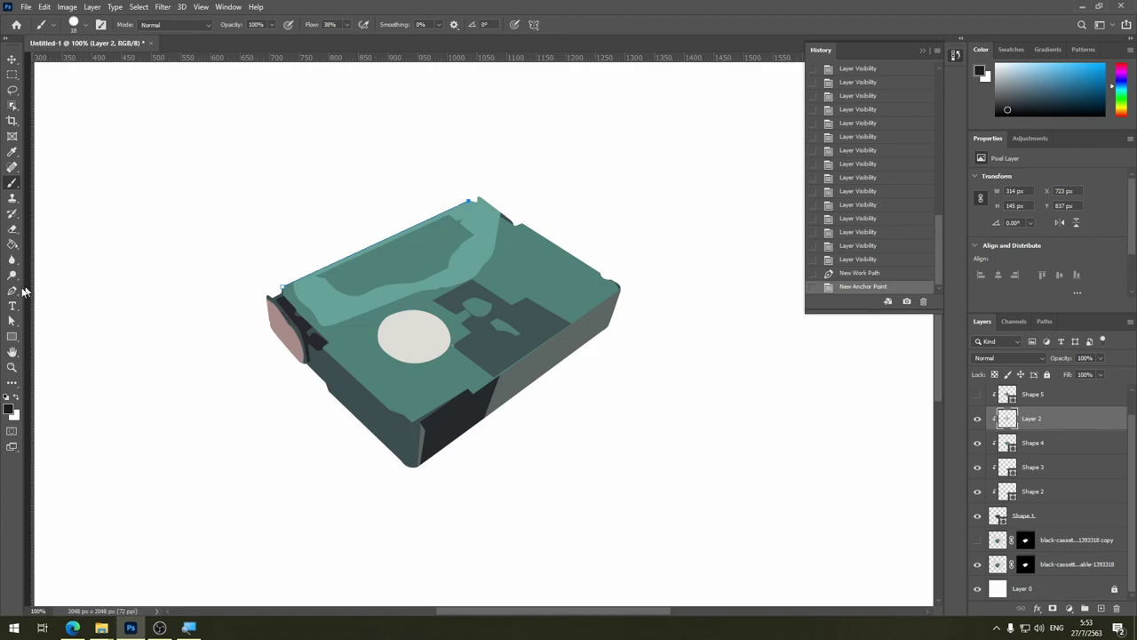
click(12, 291)
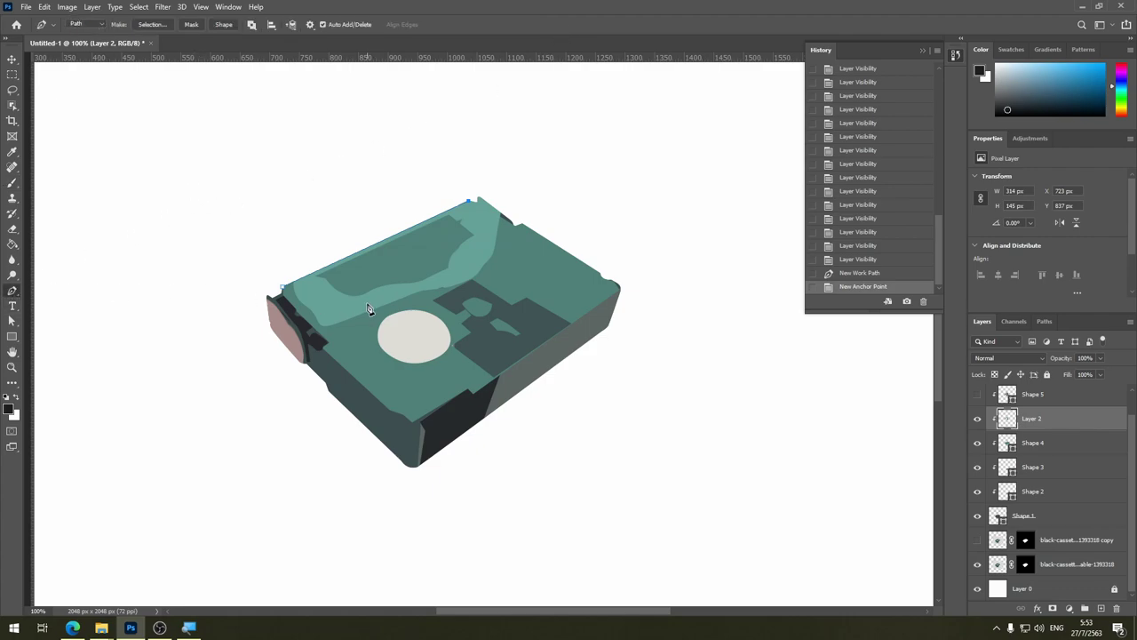
right_click(326, 268)
click(382, 361)
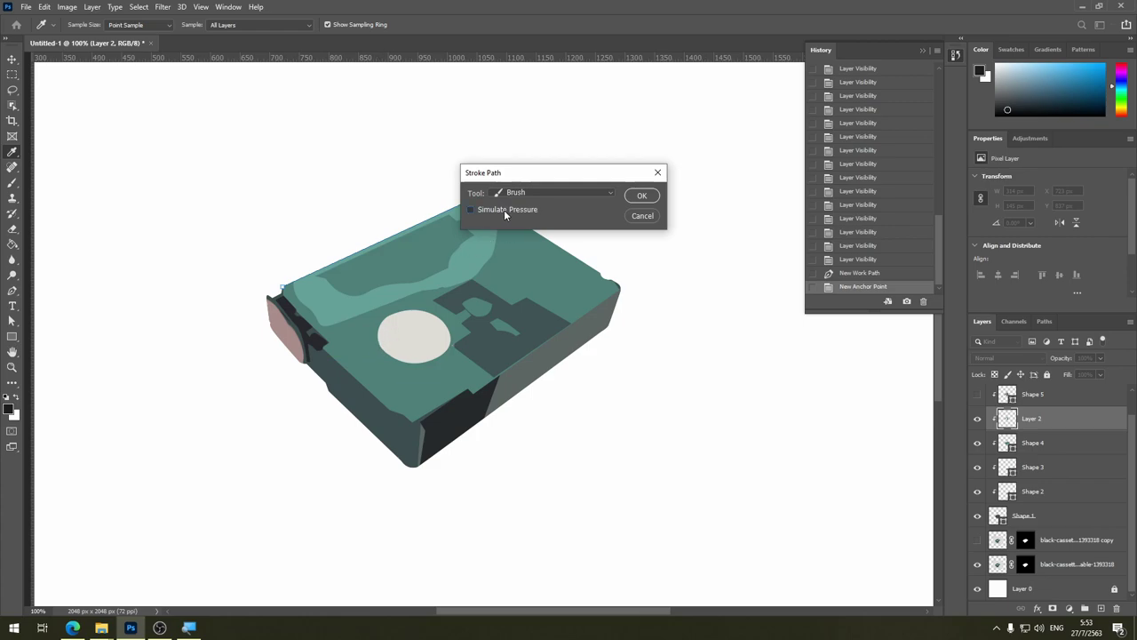
Step: Apply a dark brush stroke along the top-edge path, undo it, and reopen the brush presets
click(640, 195)
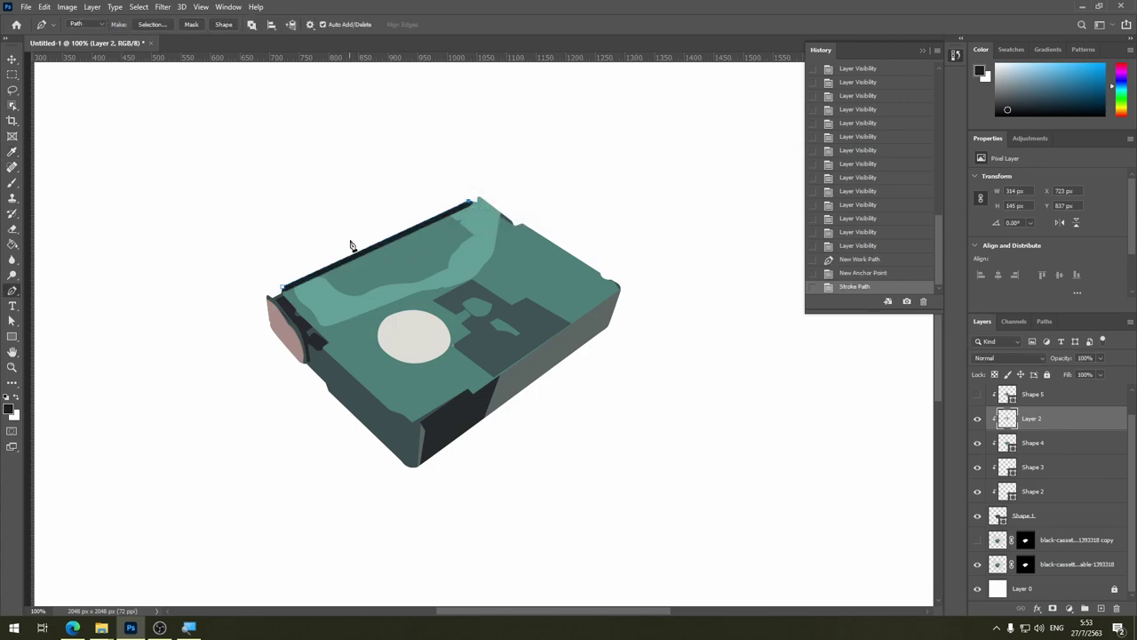
key(ctrl+z)
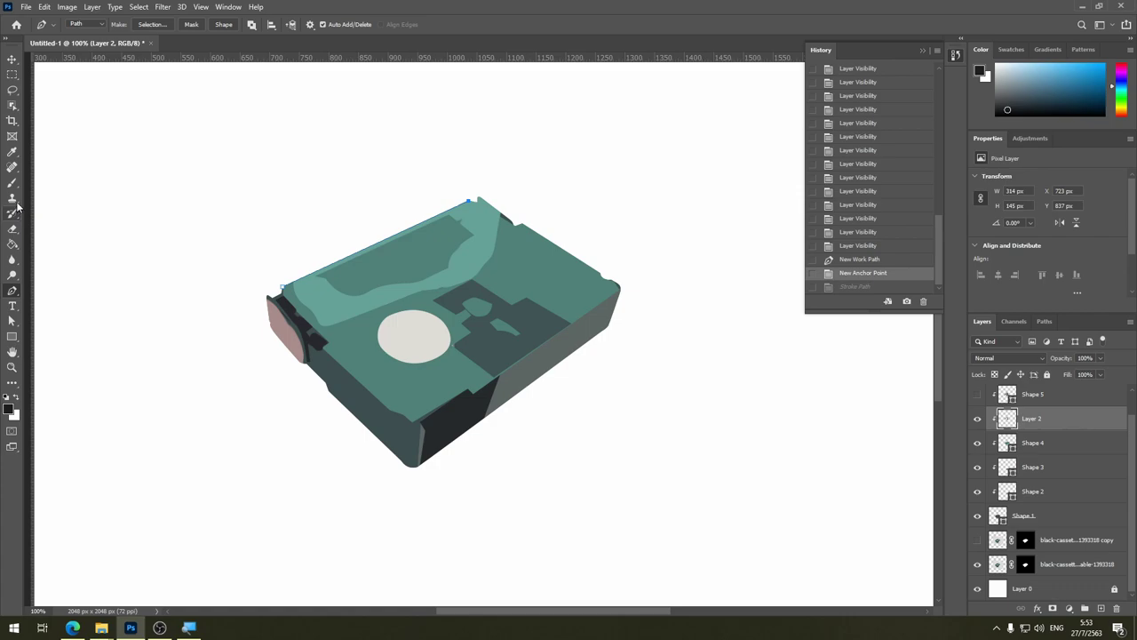
click(12, 182)
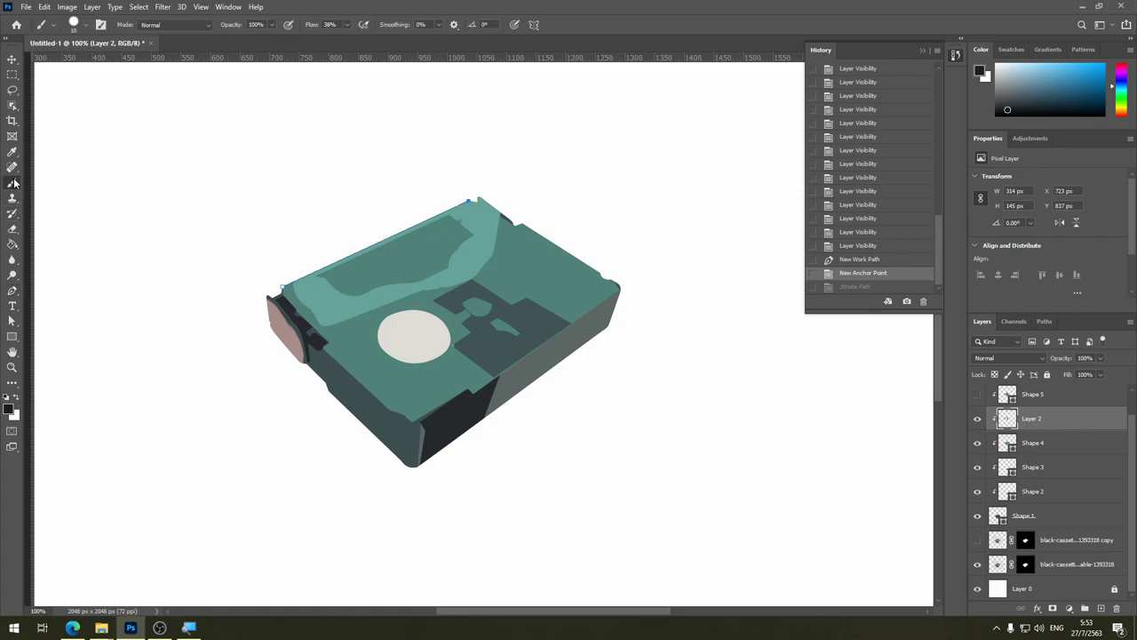
right_click(392, 247)
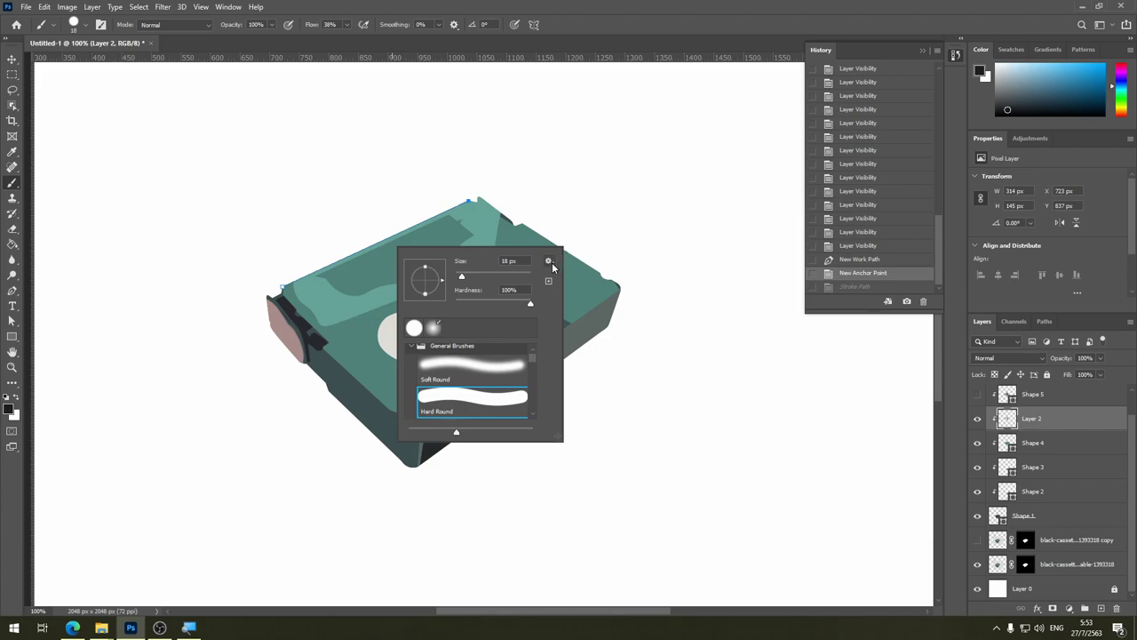
Step: Open the Brushes panel via Window, enlarge it, and show Brush Settings for the 18 px tip
click(549, 262)
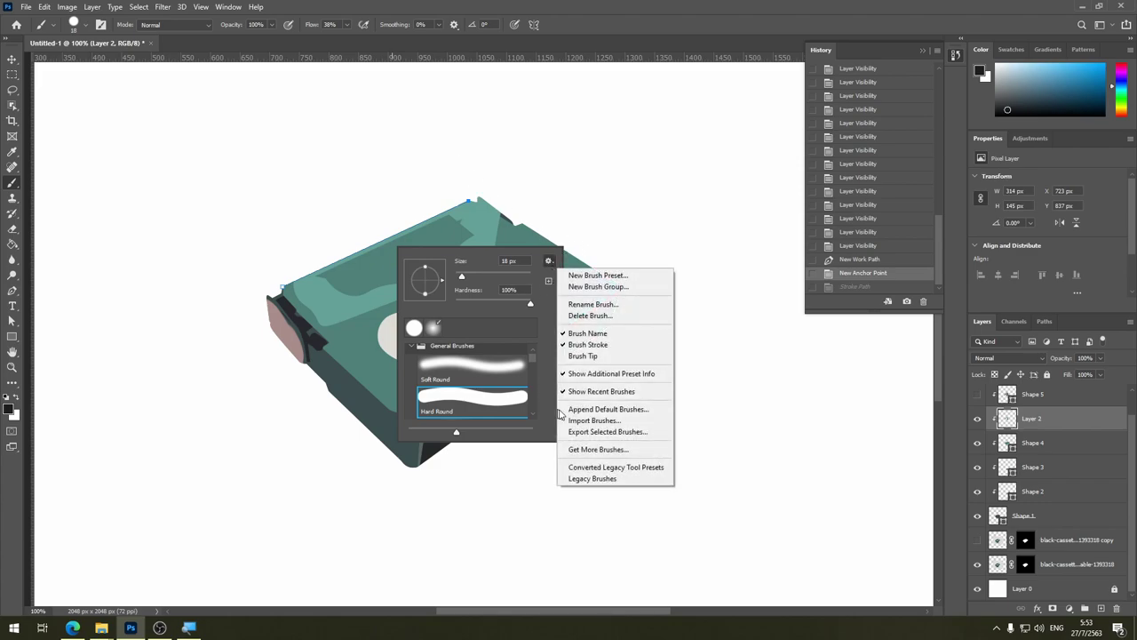
click(542, 337)
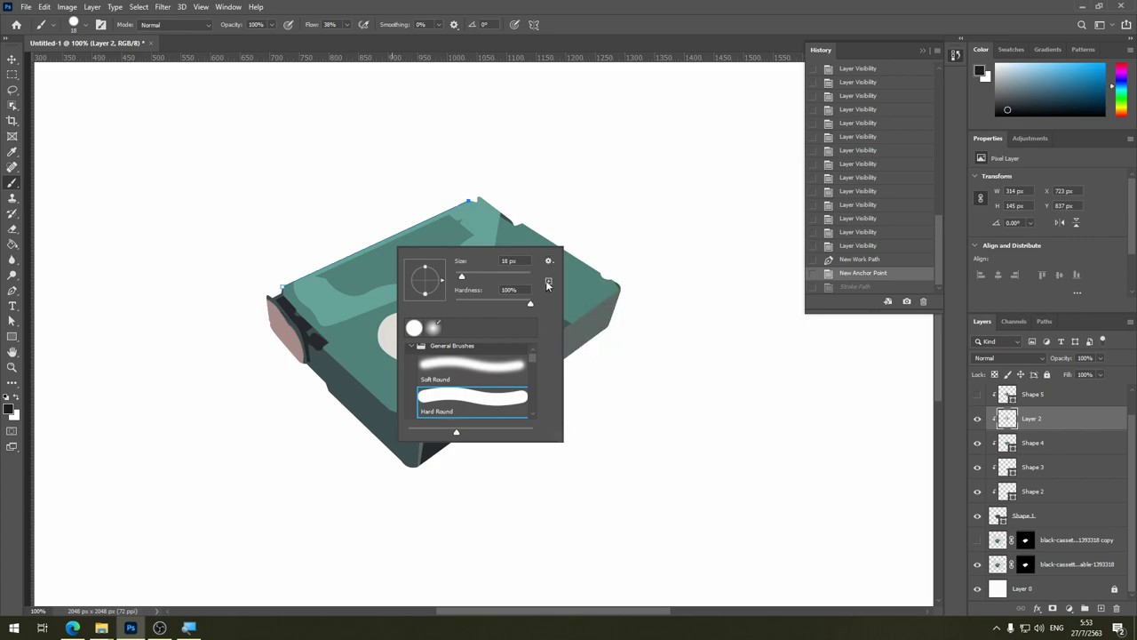
click(236, 11)
click(289, 118)
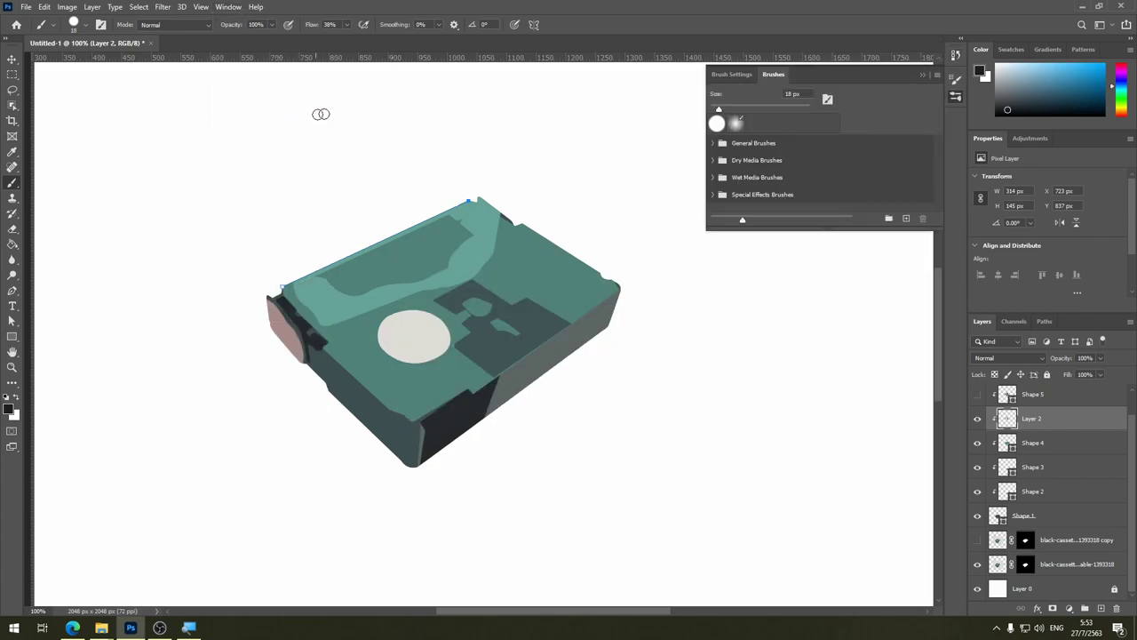
drag(783, 231, 785, 247)
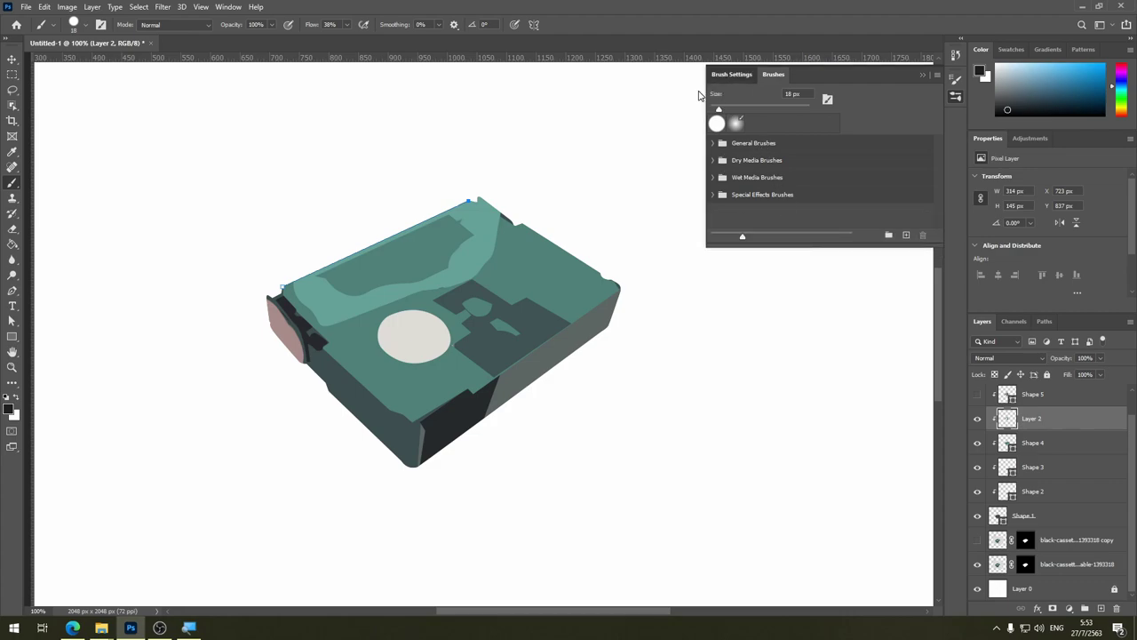
click(732, 75)
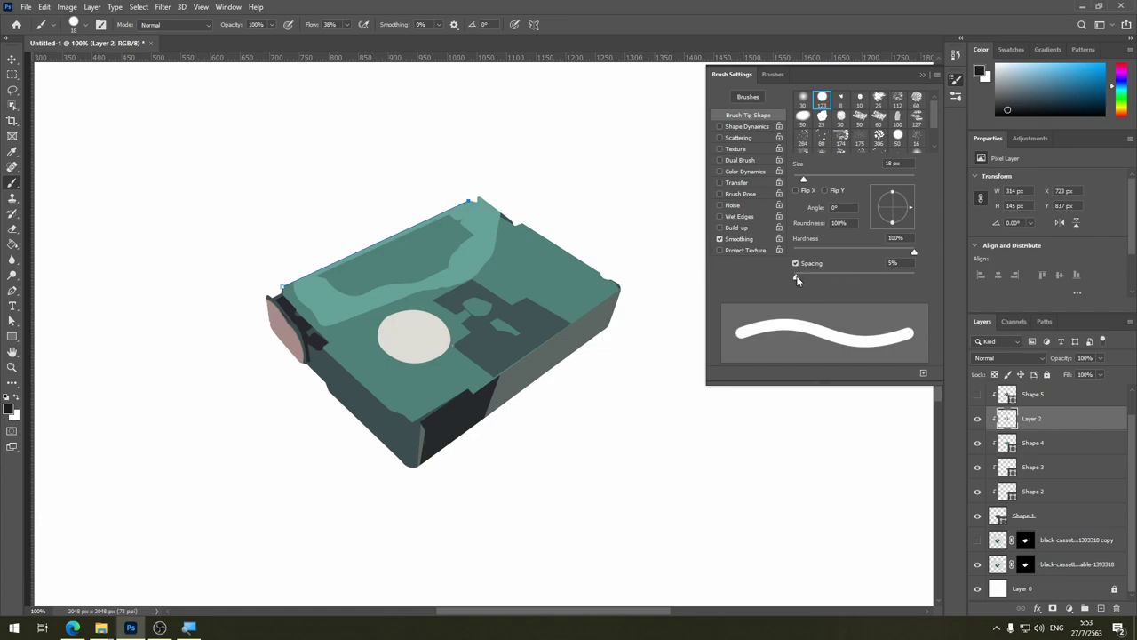
Step: Enable Shape Dynamics with about 62% size jitter, 0% minimum diameter, and some angle jitter
click(739, 126)
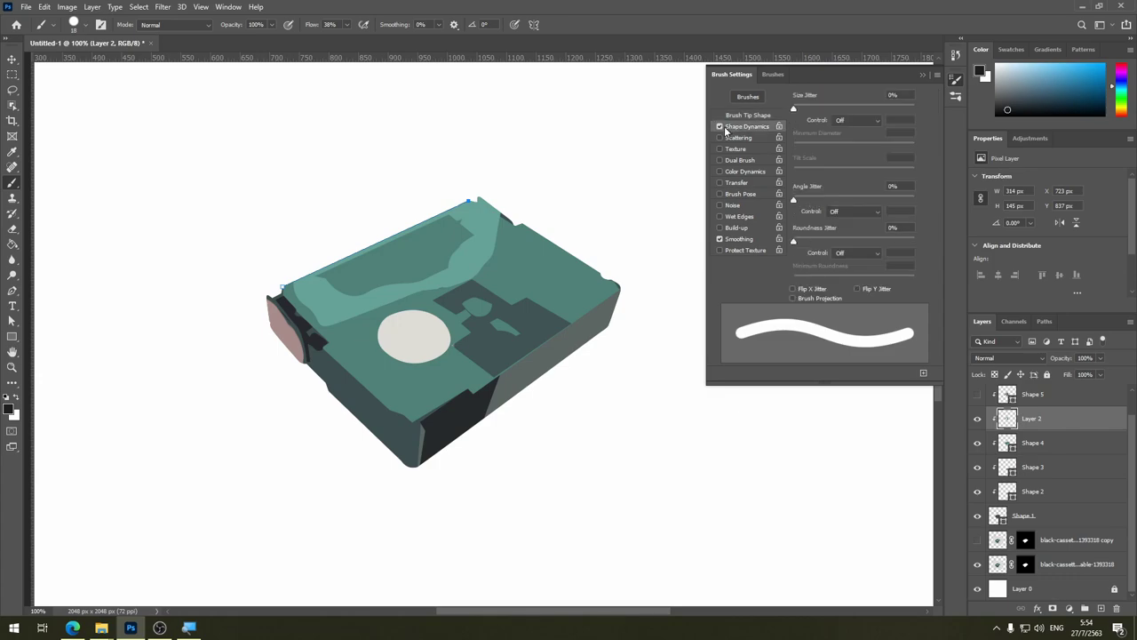
drag(807, 110, 761, 110)
mouse_move(796, 243)
mouse_down()
mouse_move(838, 243)
mouse_move(793, 242)
mouse_up()
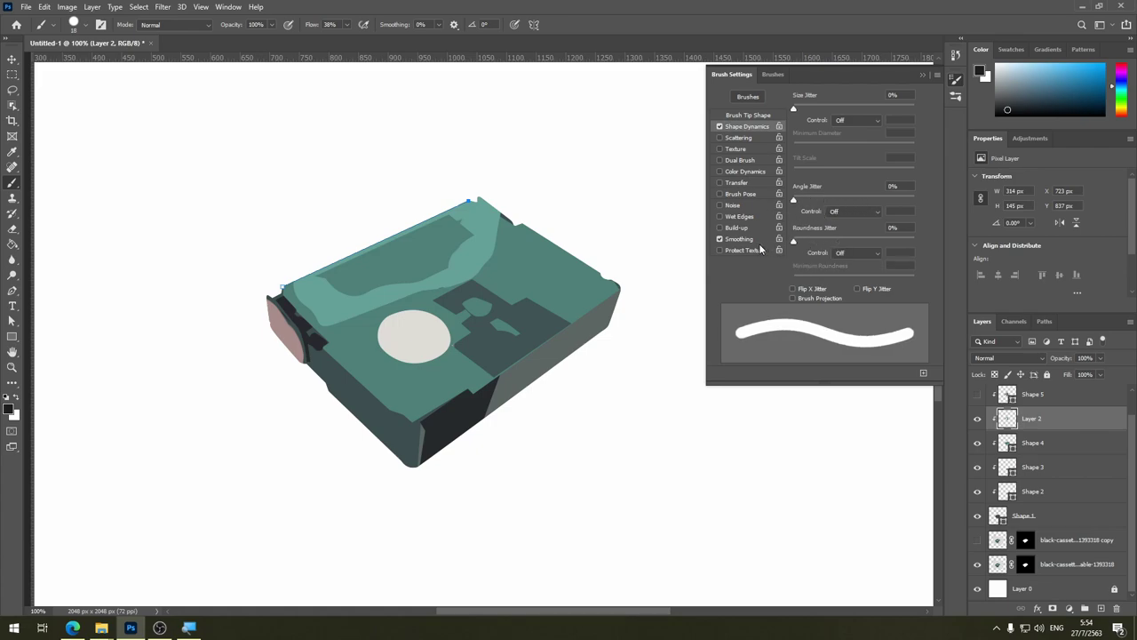
click(719, 126)
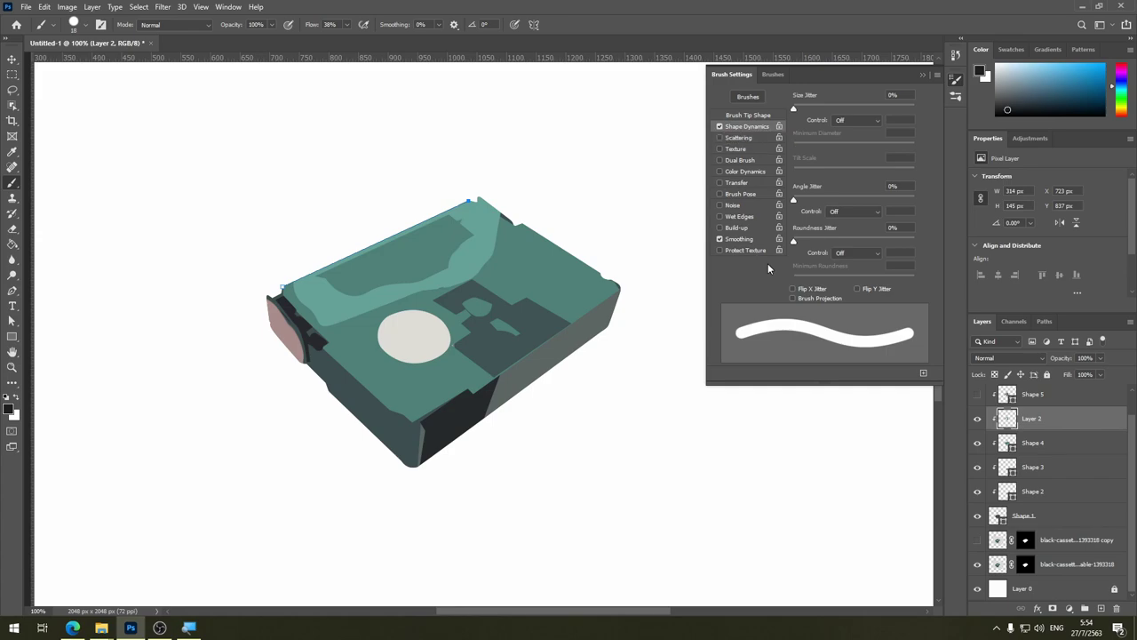
click(721, 241)
click(725, 242)
drag(795, 107, 903, 108)
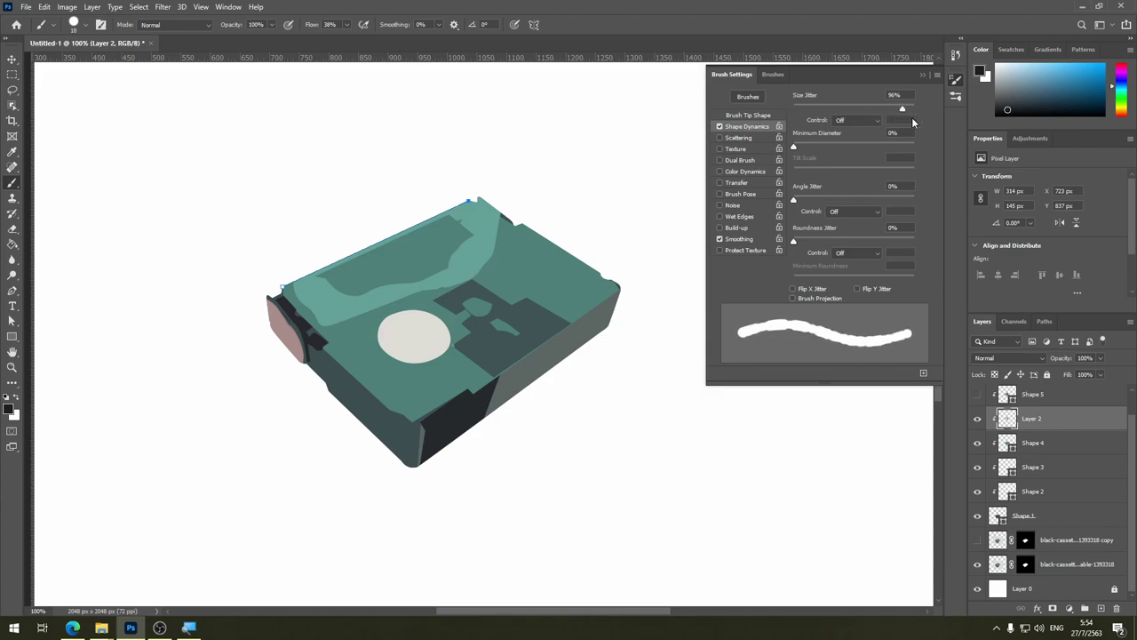
drag(905, 110, 868, 114)
drag(795, 149, 787, 151)
drag(795, 199, 839, 201)
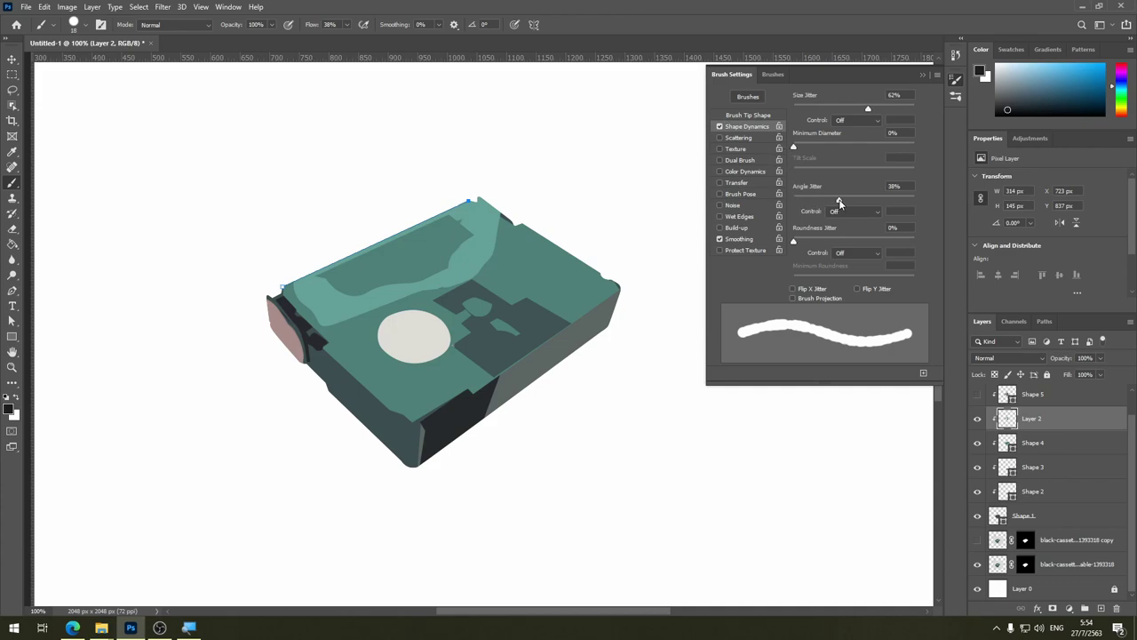
Step: Shrink the brush tip to 9 px, increase size jitter, and turn off Dual Brush
click(748, 115)
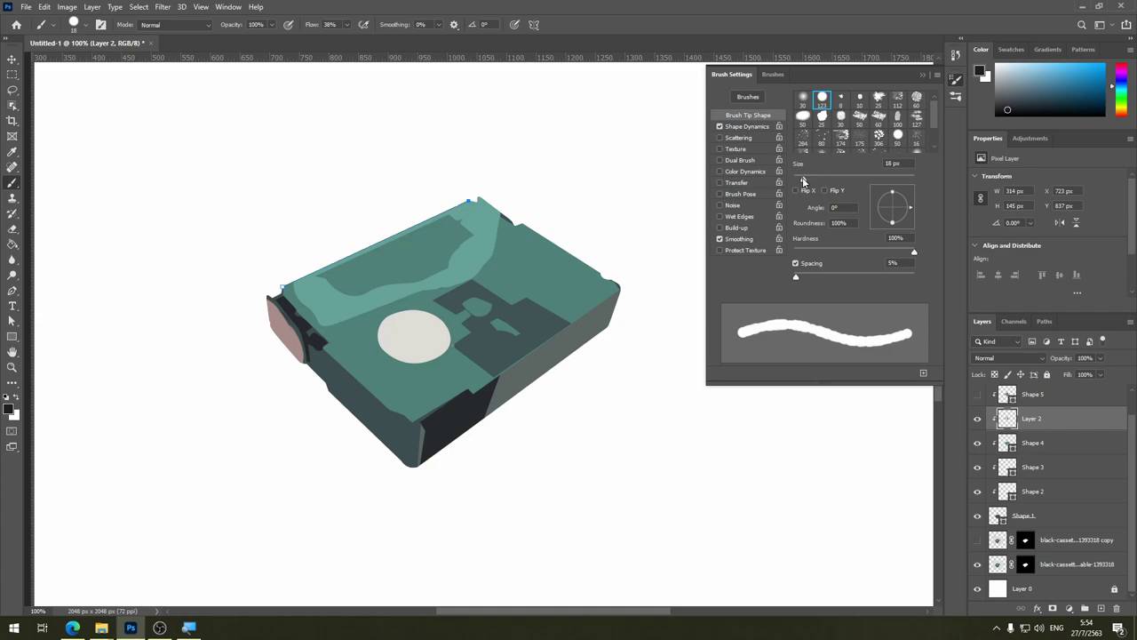
drag(804, 181, 799, 180)
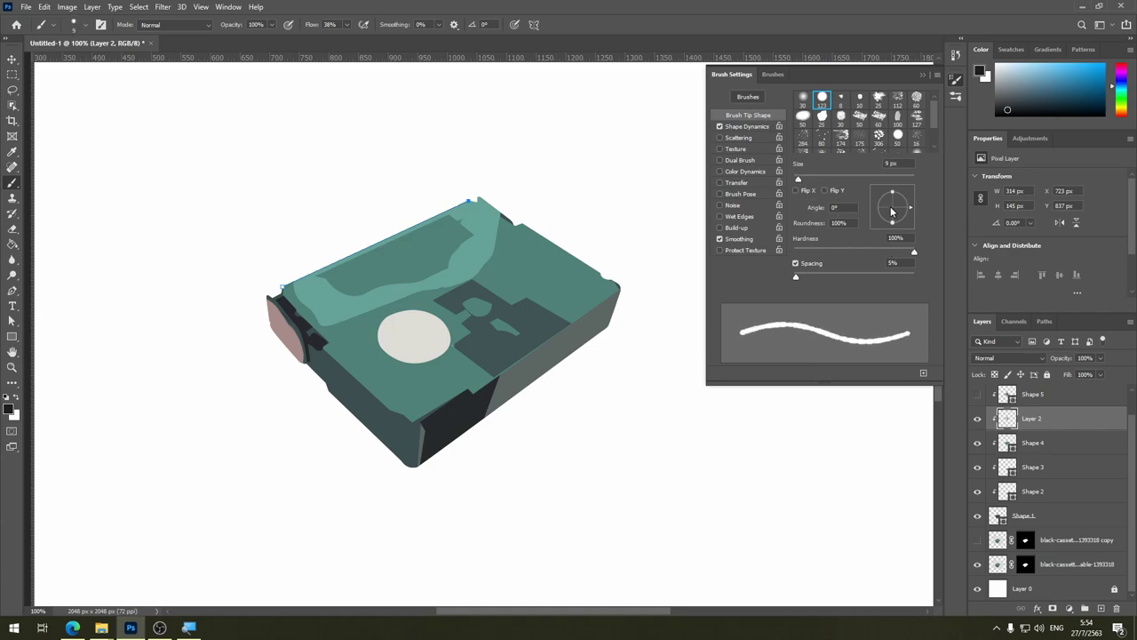
click(754, 127)
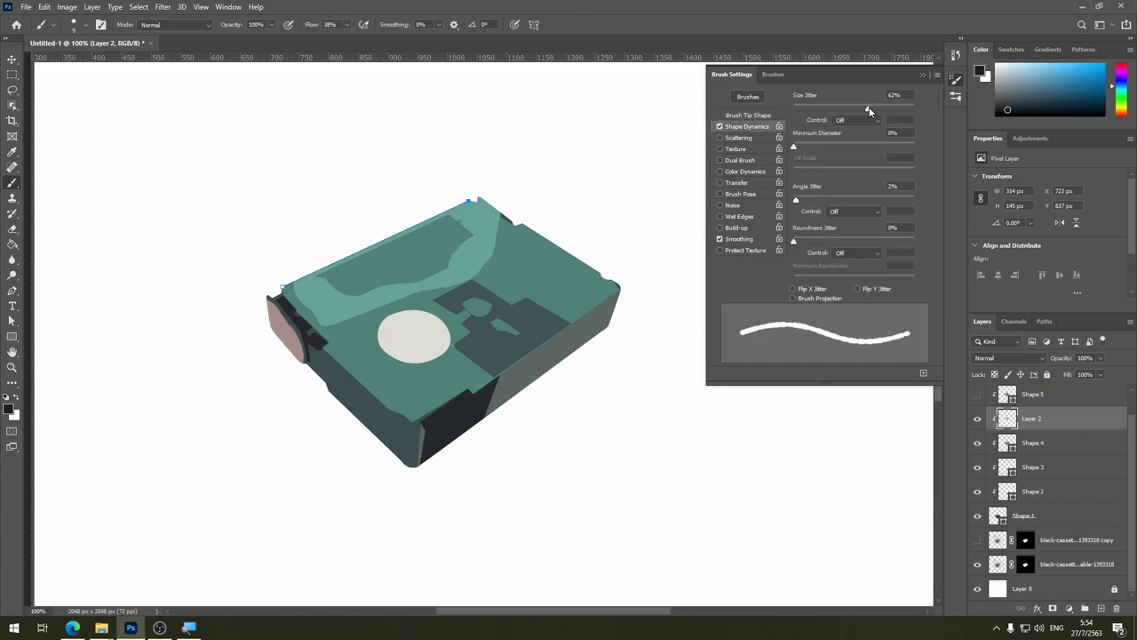
drag(809, 110, 835, 131)
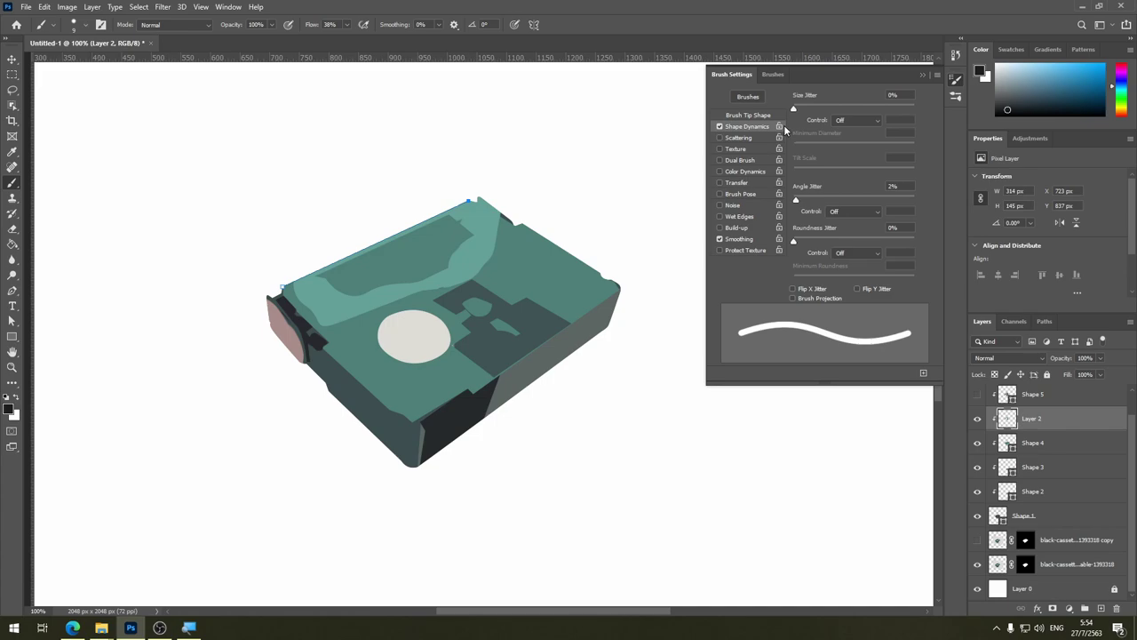
click(721, 161)
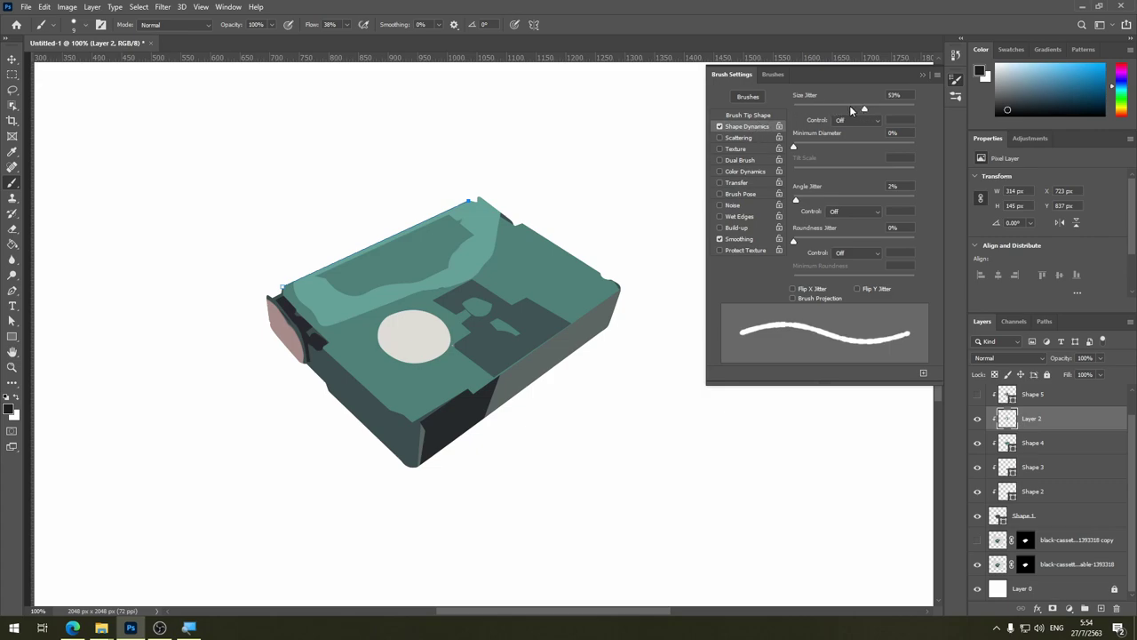
click(758, 114)
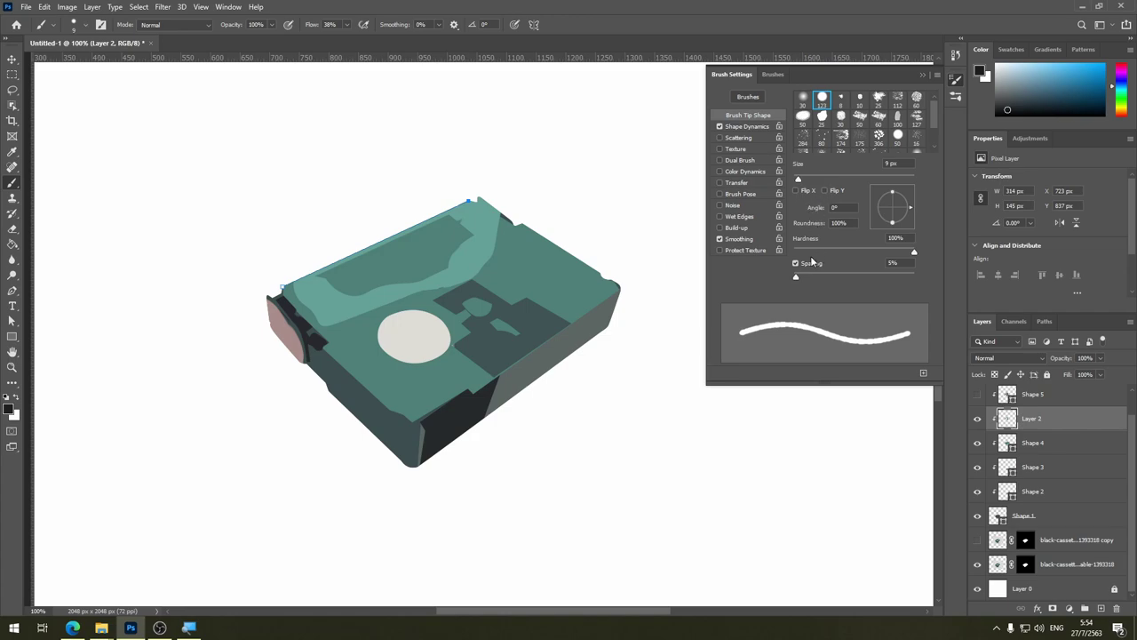
Step: Raise size jitter to about 71% and cycle its control through pressure, tilt and wheel to Fade 25
click(768, 130)
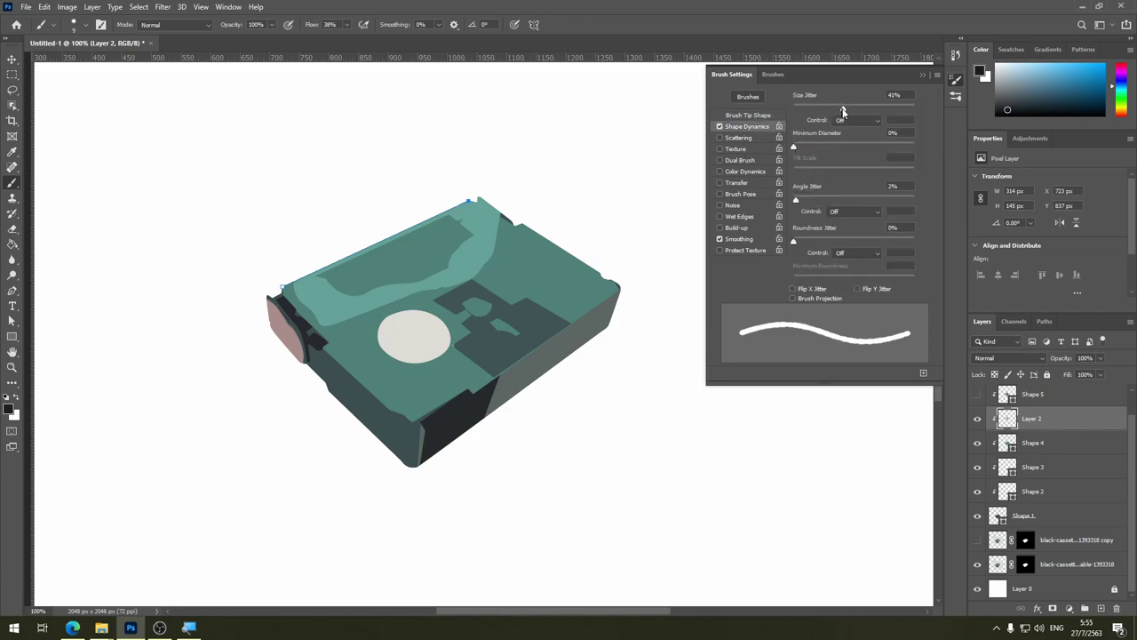
drag(844, 108, 885, 109)
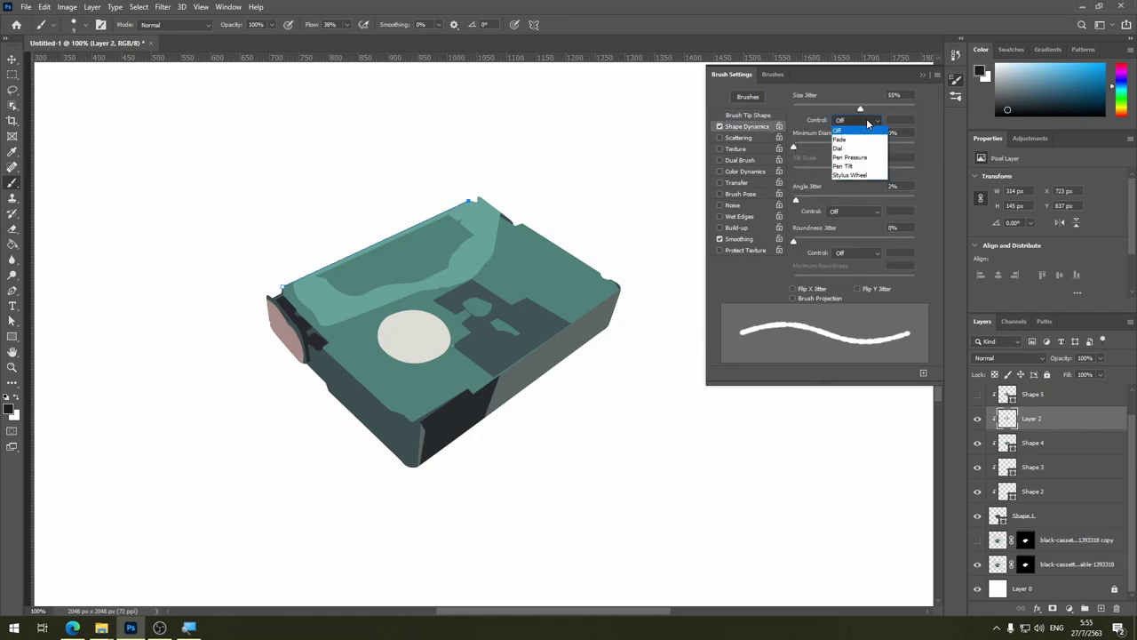
click(863, 157)
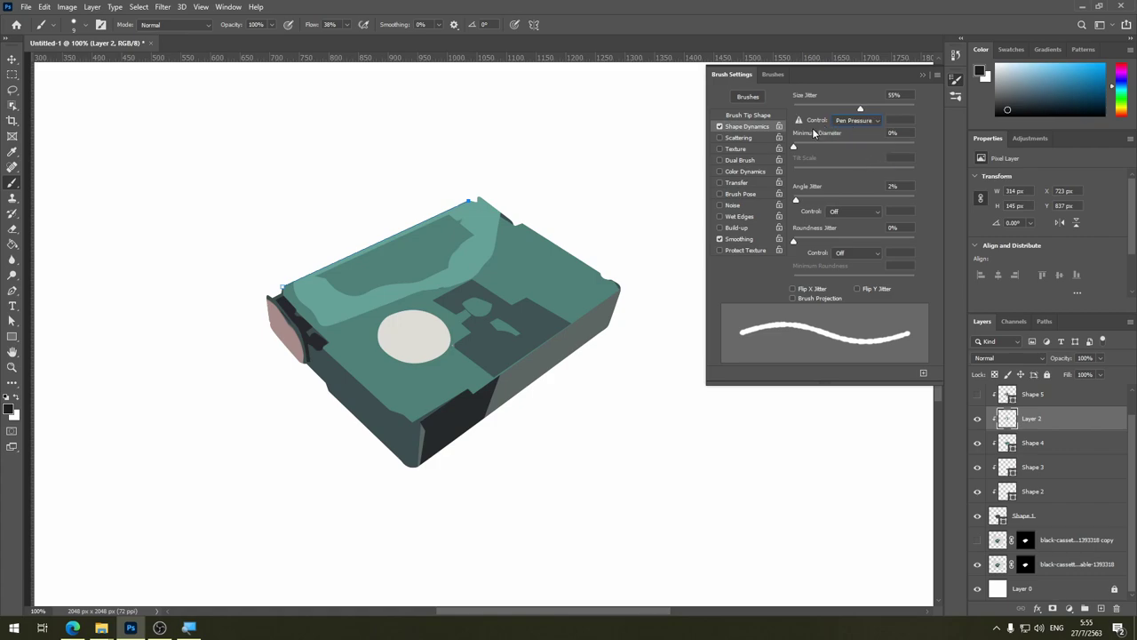
click(856, 120)
click(860, 166)
click(869, 121)
click(862, 172)
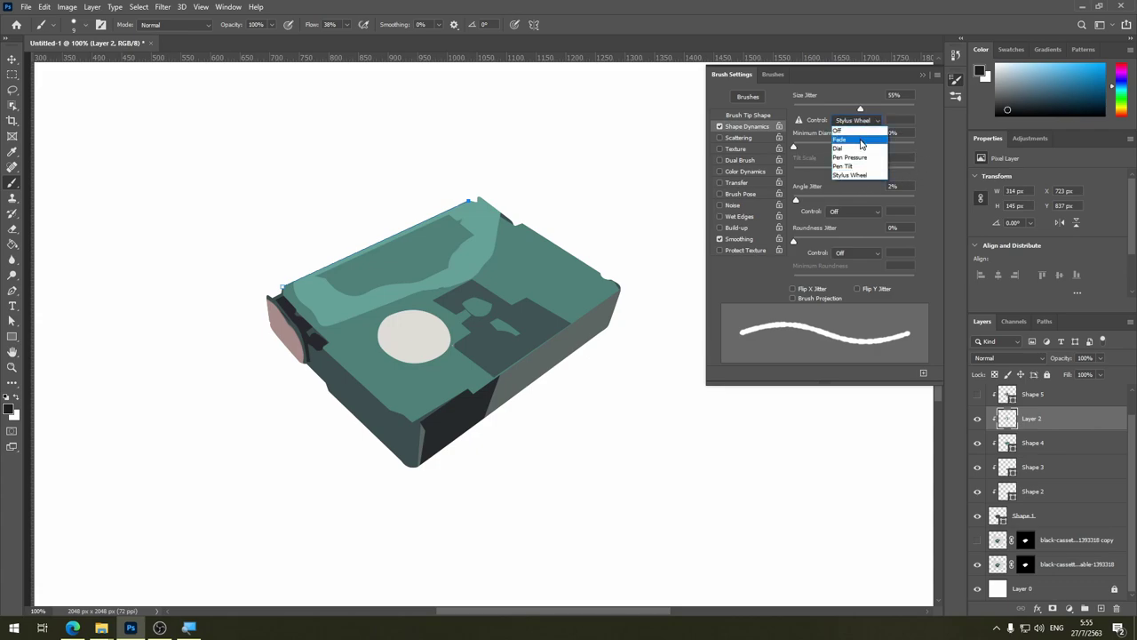
click(861, 140)
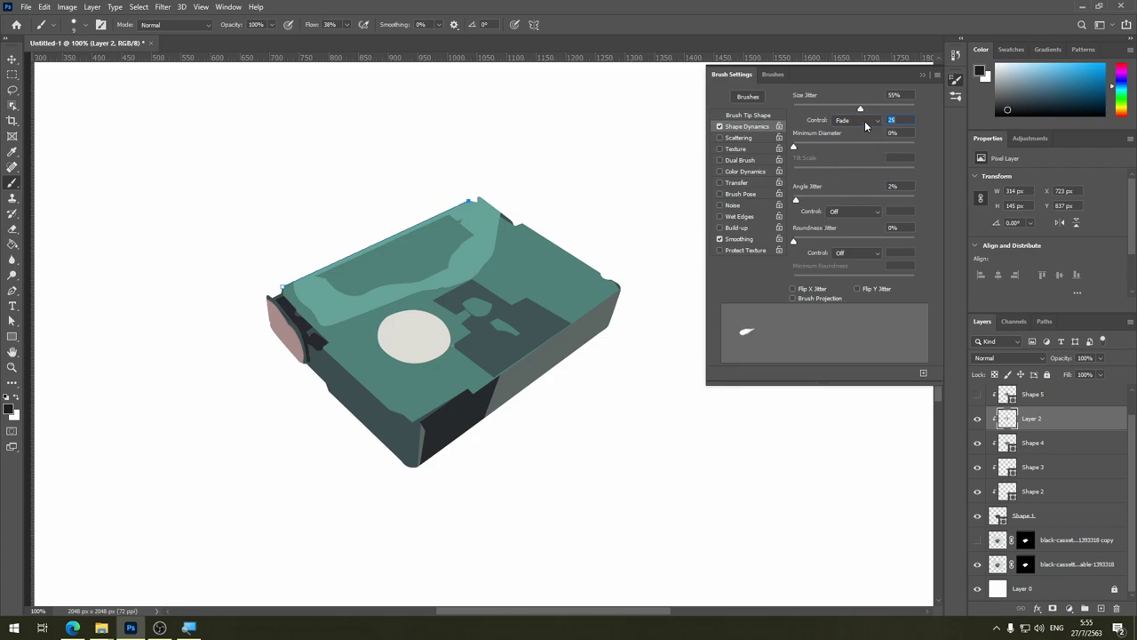
Step: Fine-tune size jitter and minimum diameter, then switch size control from Pen Pressure back to Fade
drag(832, 109, 801, 109)
drag(794, 148, 823, 148)
drag(820, 147, 819, 148)
drag(802, 110, 791, 112)
mouse_move(819, 147)
mouse_down()
mouse_move(836, 147)
mouse_move(823, 149)
mouse_up()
click(856, 120)
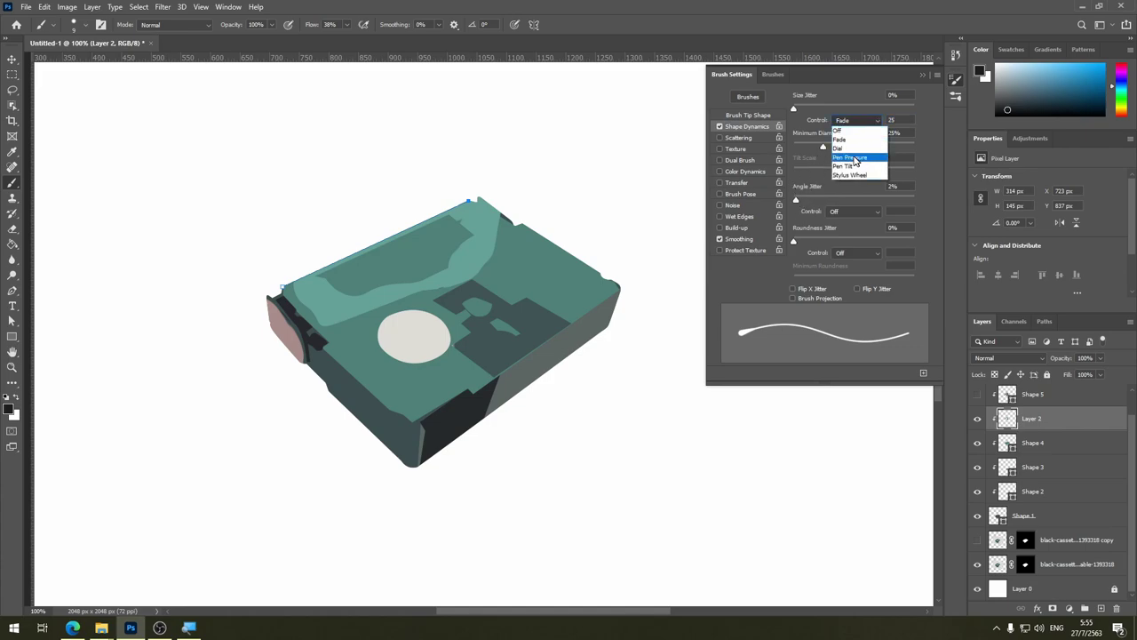
click(858, 120)
click(853, 157)
click(862, 123)
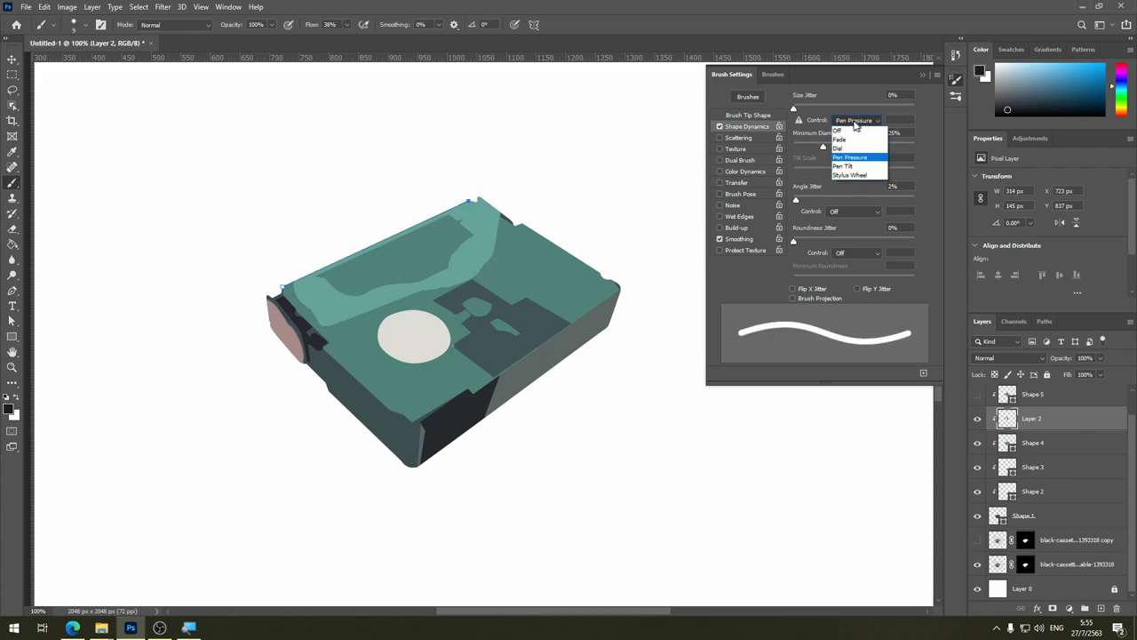
click(800, 124)
mouse_move(799, 120)
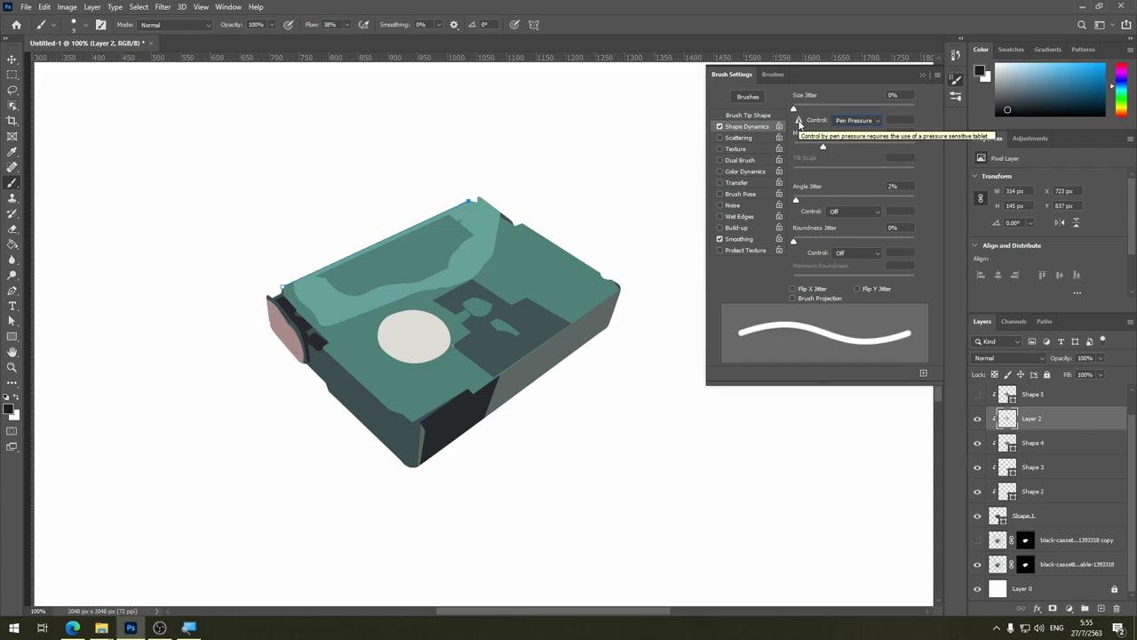
click(855, 120)
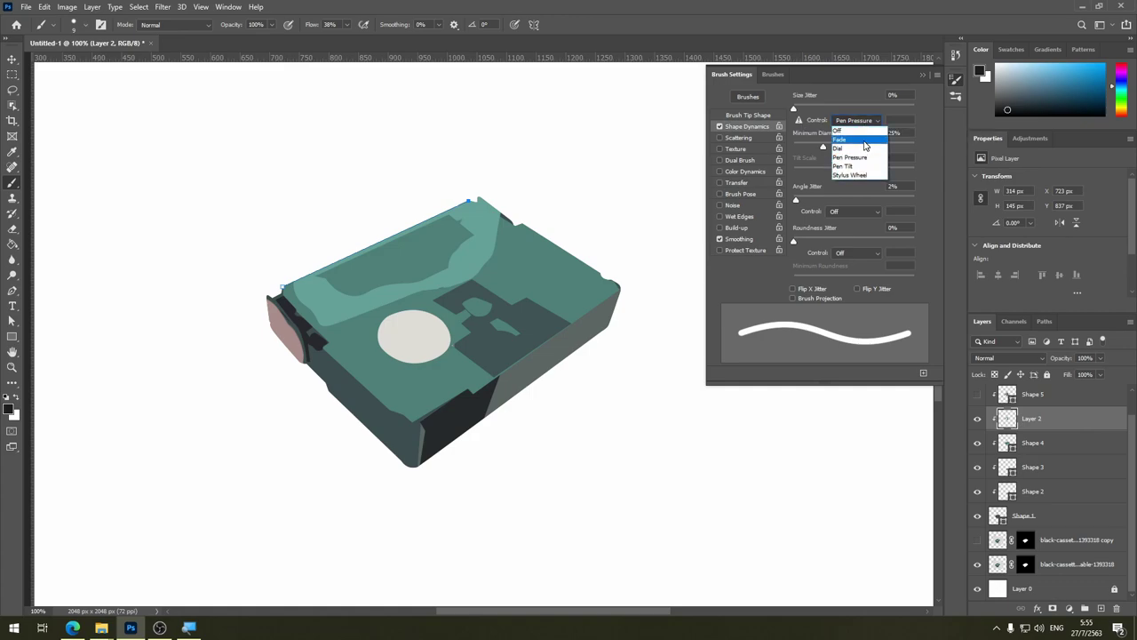
click(853, 140)
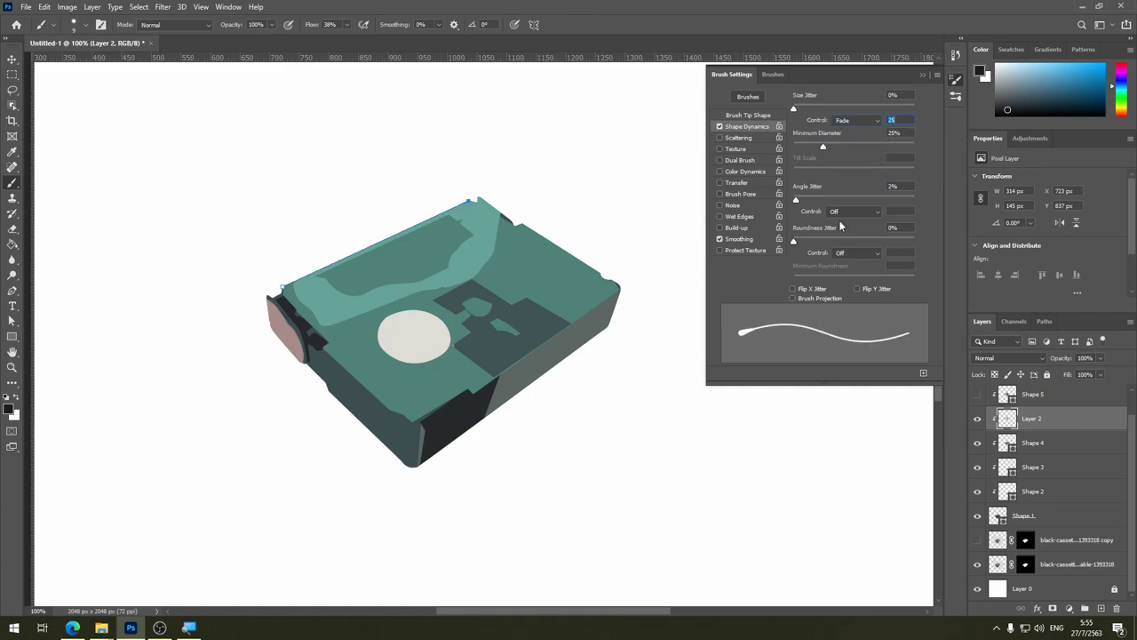
Step: Stroke the top-edge path with the brush using Simulate Pressure, then clear the layer selection
click(11, 294)
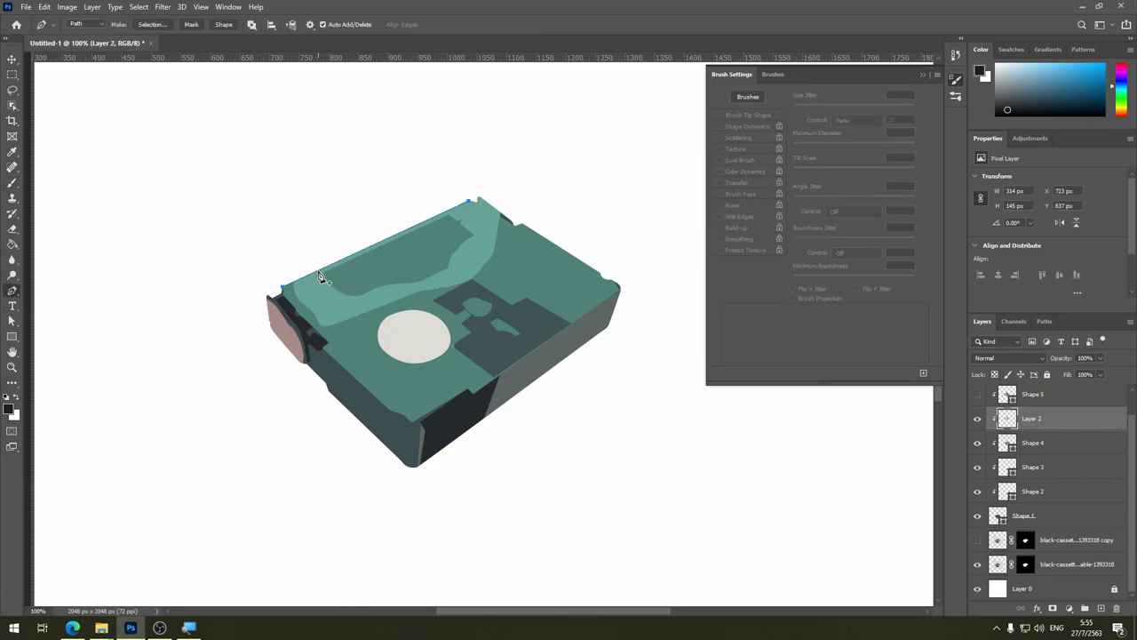
right_click(320, 276)
click(359, 367)
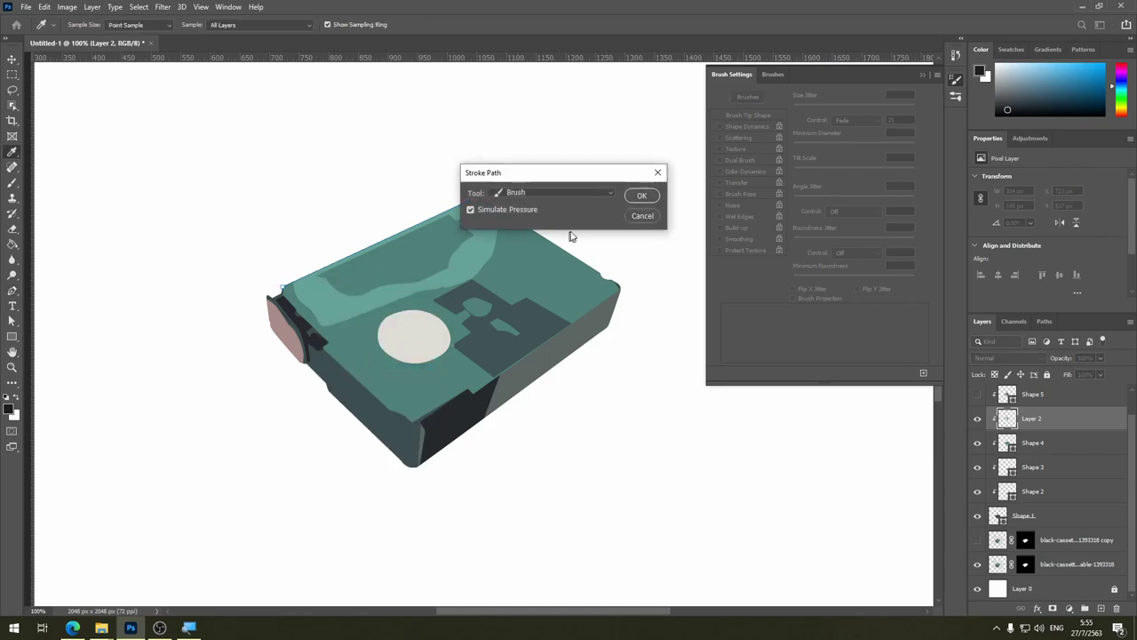
click(634, 196)
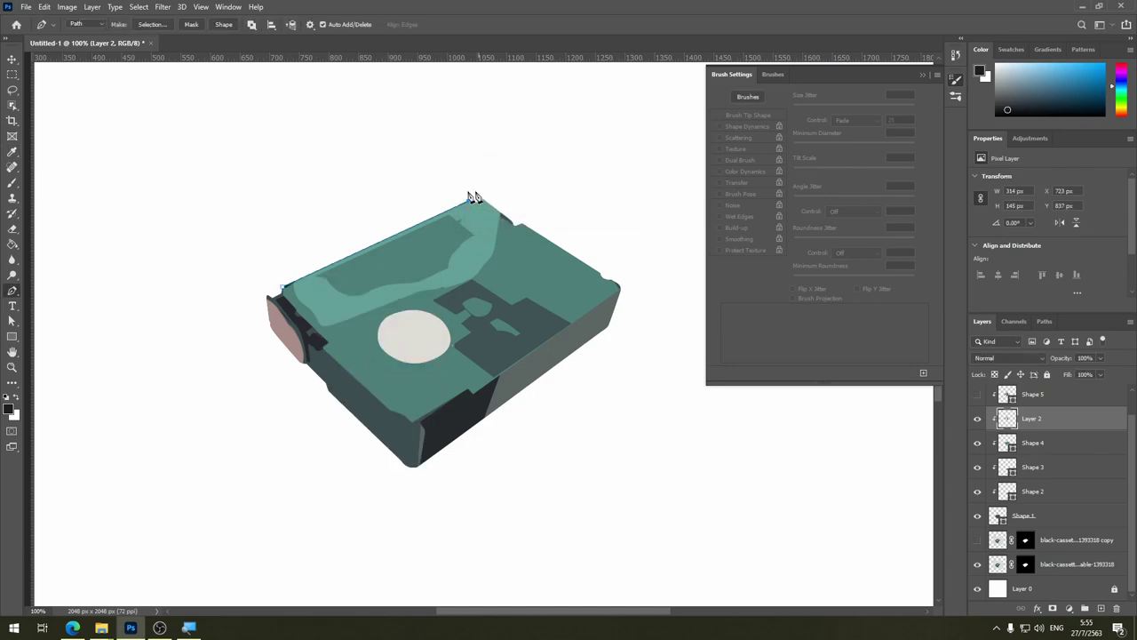
click(11, 59)
click(178, 226)
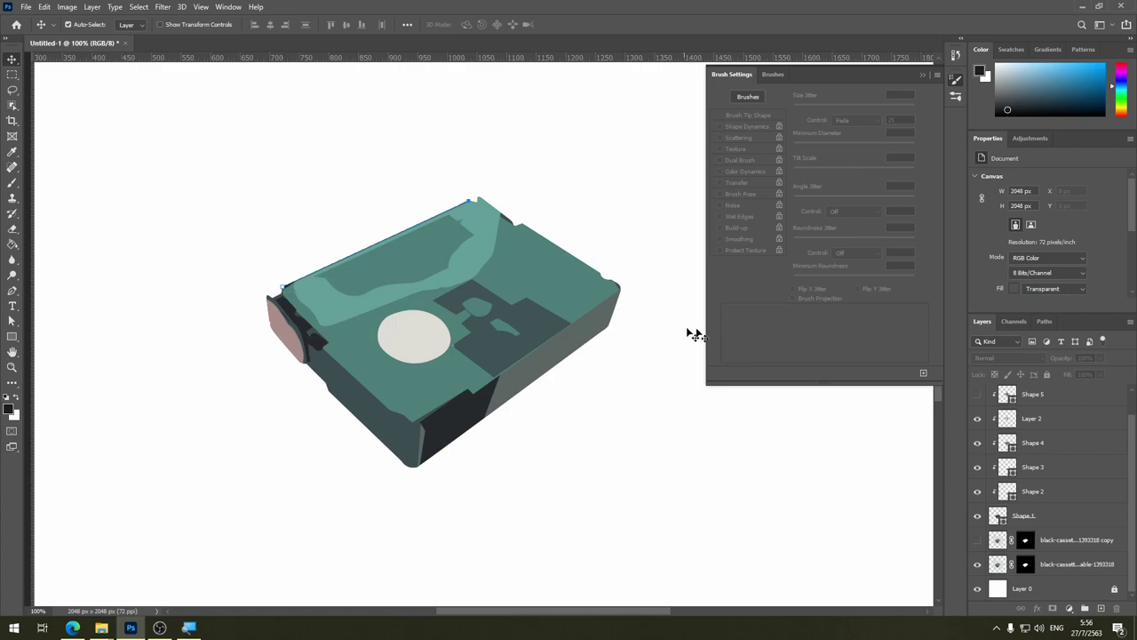
Step: Select Layer 1 and toggle its visibility to compare its contribution to the artwork
scroll(1035, 477, up, 1)
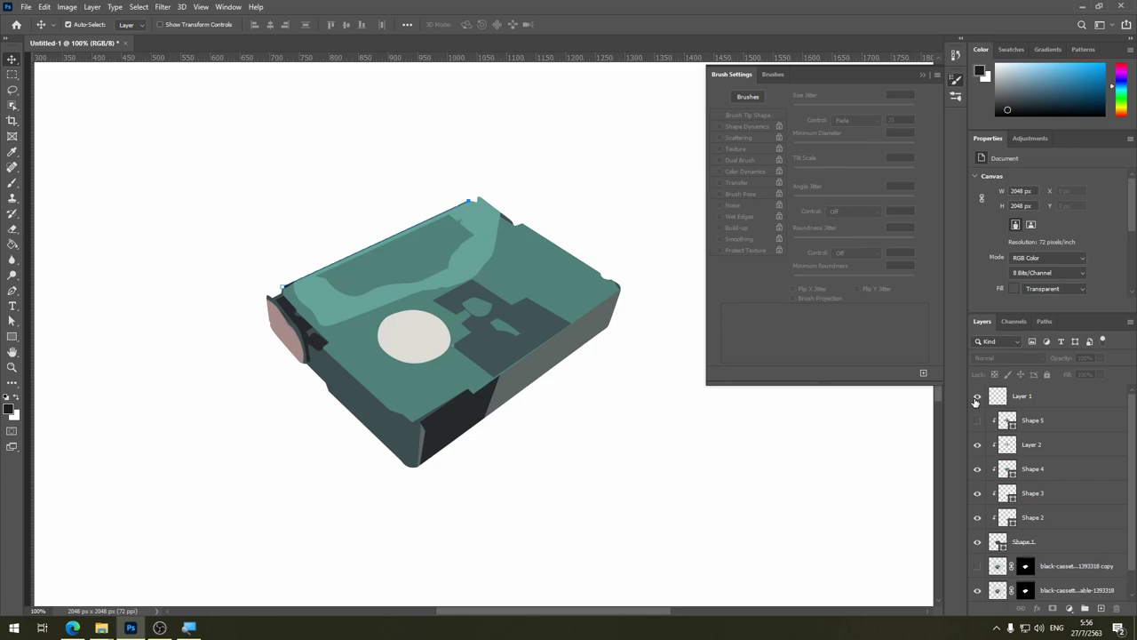
click(978, 446)
click(1006, 397)
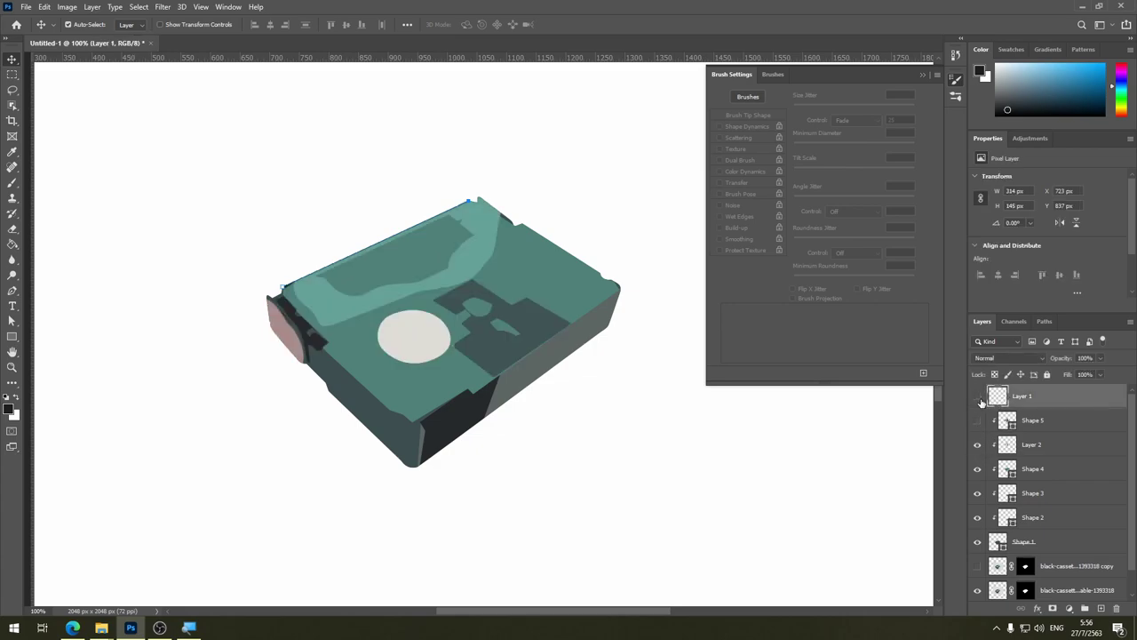
click(977, 400)
Step: Zoom to 200% and check Shape 5 and Shape 1 visibility, leaving Shape 5 hidden
key(ctrl+plus)
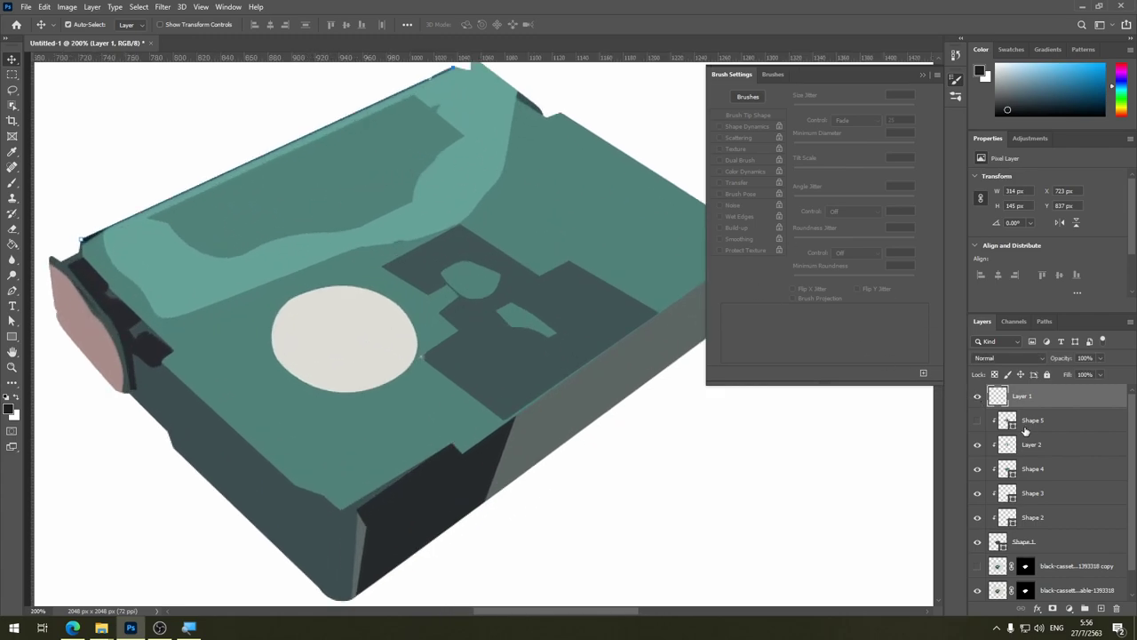
click(977, 420)
click(977, 423)
click(978, 543)
click(757, 454)
Step: Bring the top edge into view, check Shape 5, and target Layer 1 for the outline
mouse_move(190, 139)
mouse_down()
mouse_move(285, 160)
mouse_move(320, 234)
mouse_up()
click(12, 290)
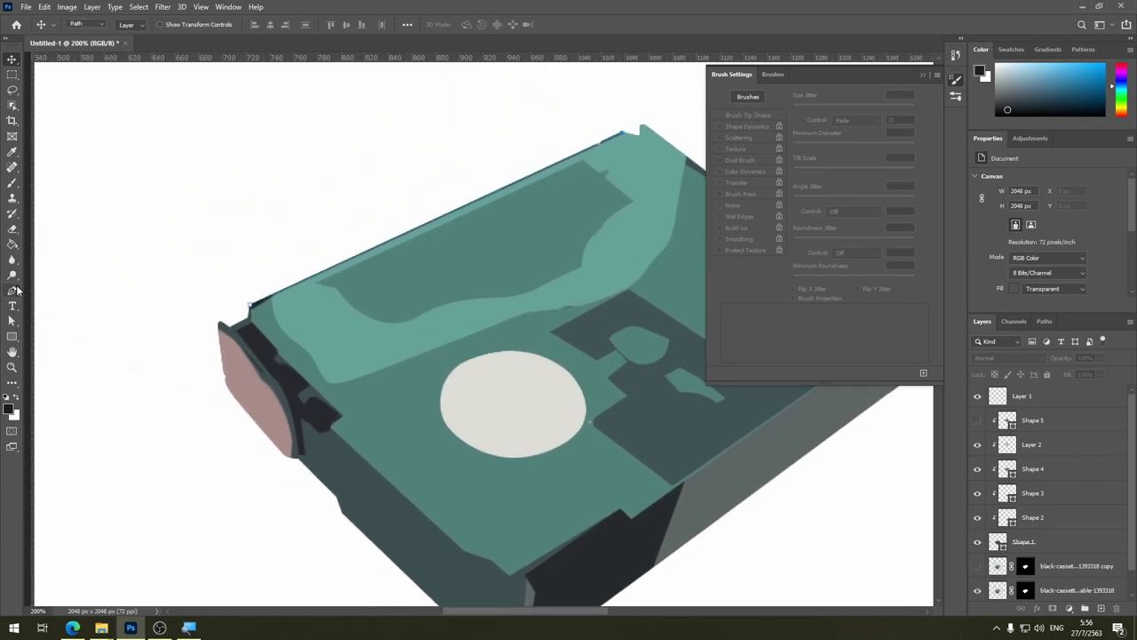
right_click(353, 262)
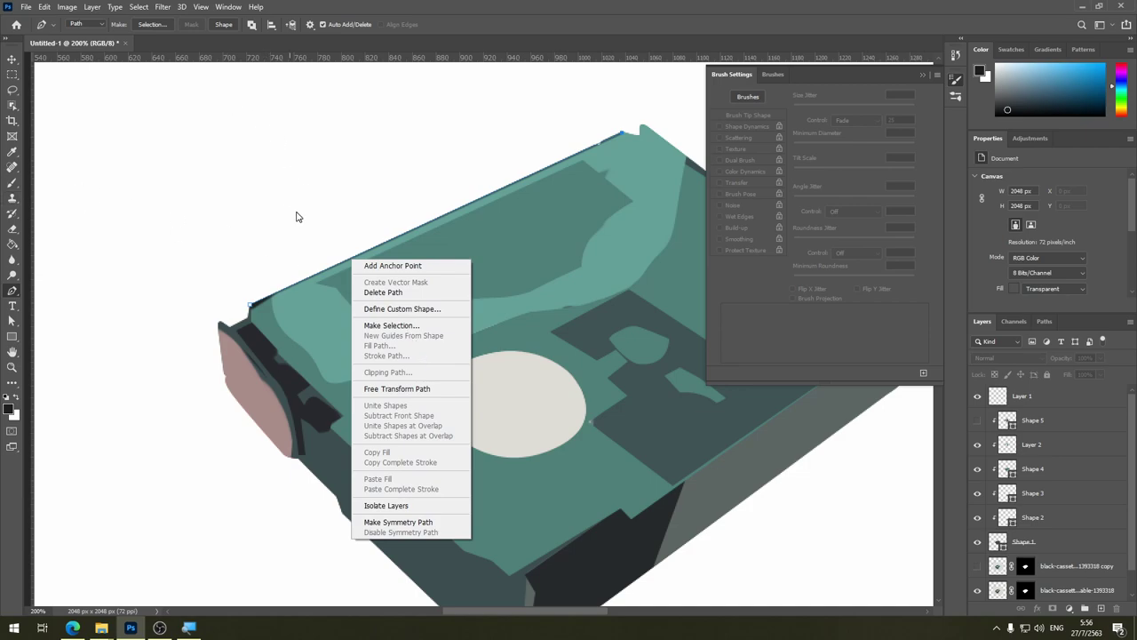
click(480, 30)
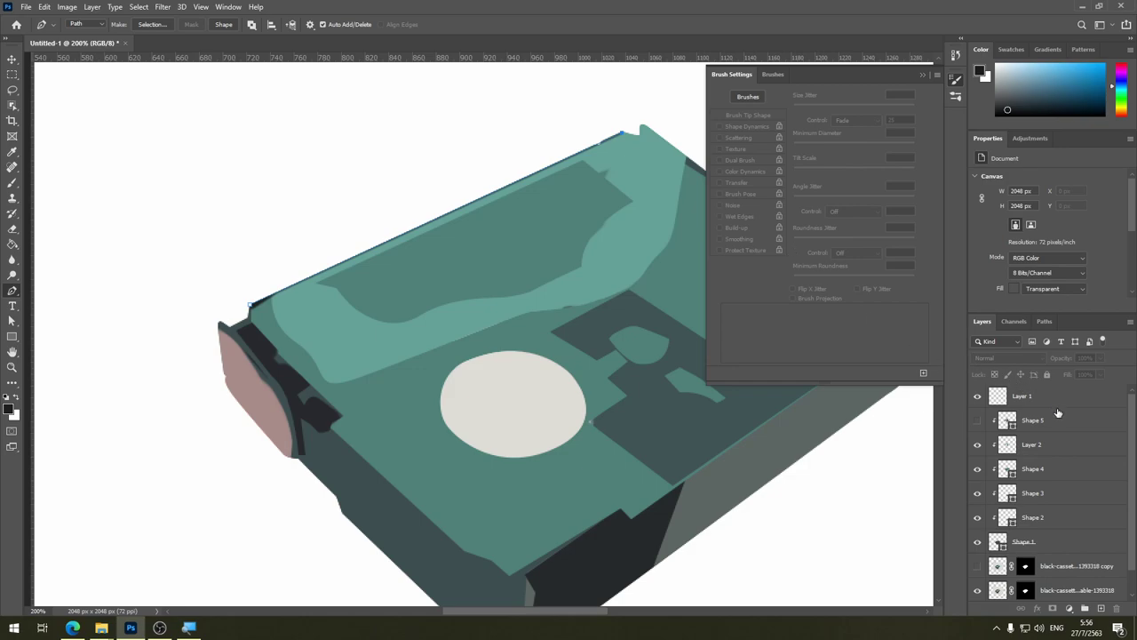
click(1004, 423)
click(978, 423)
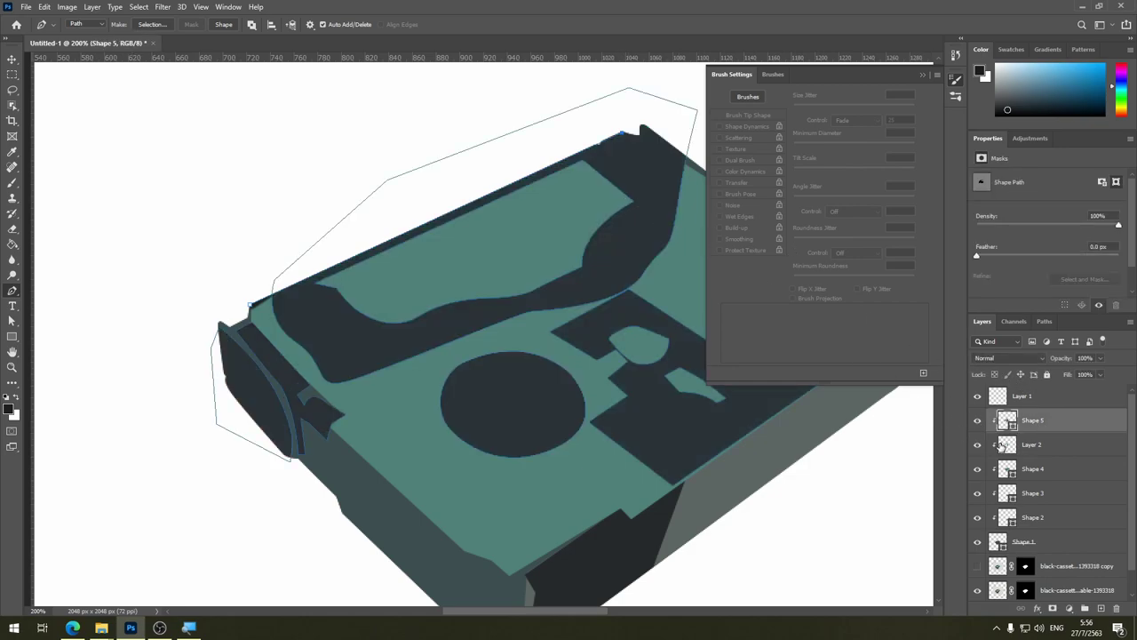
click(979, 422)
click(1022, 399)
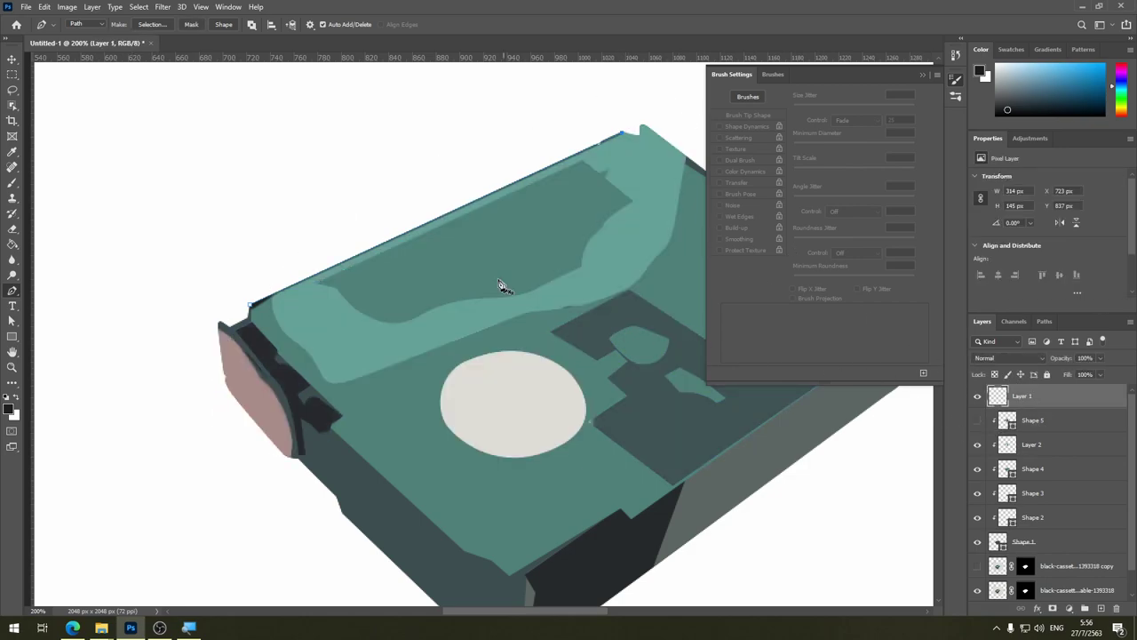
Step: Stroke the top-edge path onto Layer 1 with Simulate Pressure turned off
right_click(469, 210)
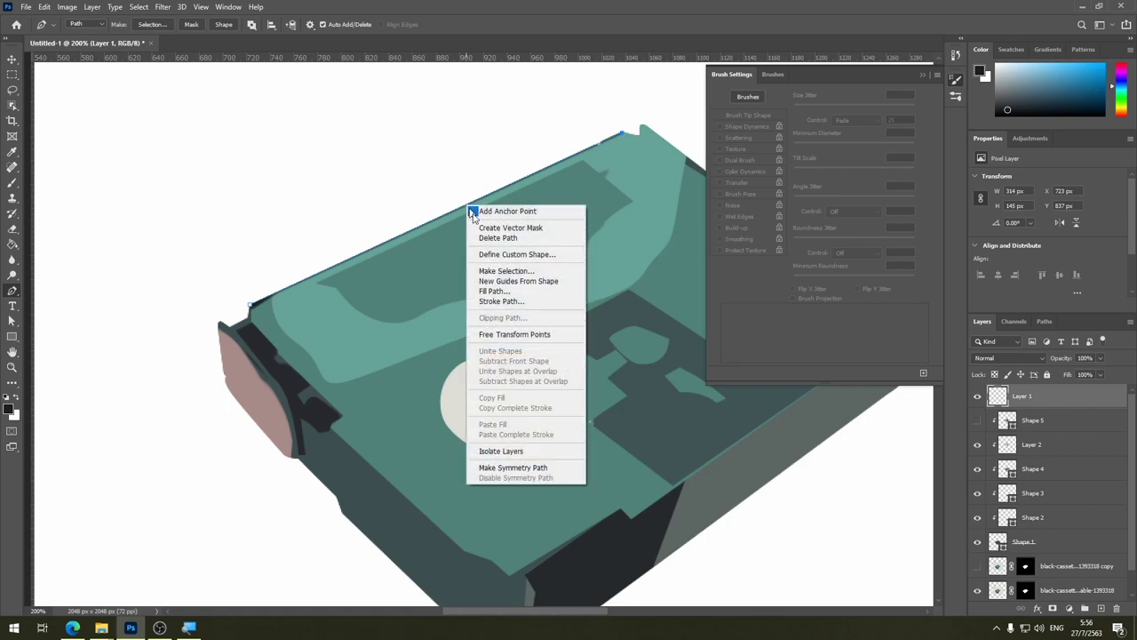
click(520, 301)
click(559, 208)
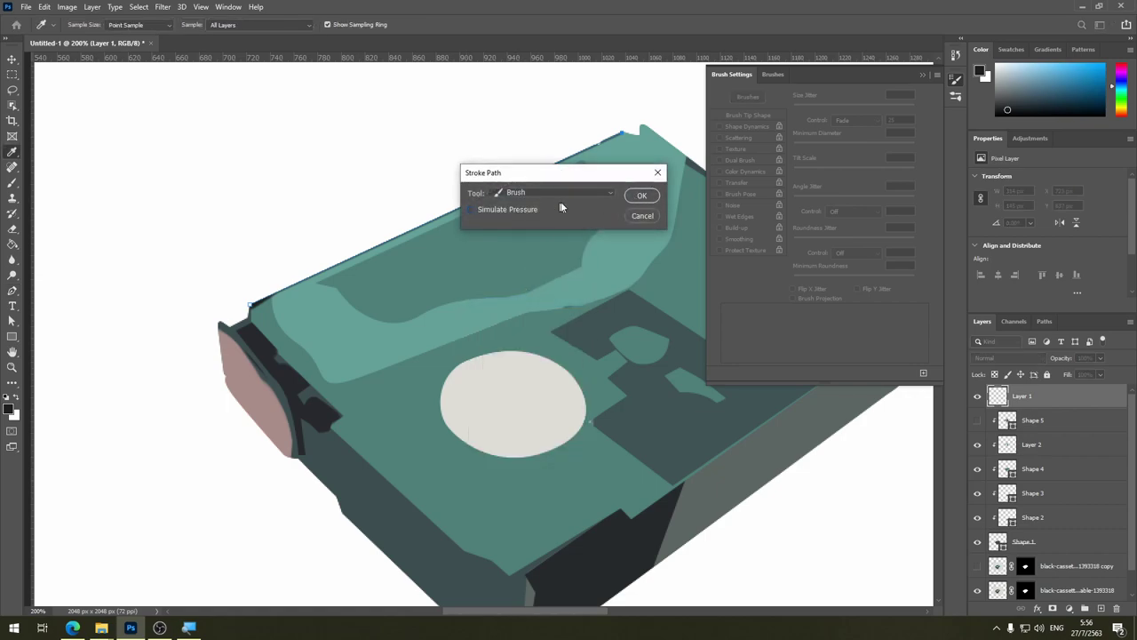
click(638, 196)
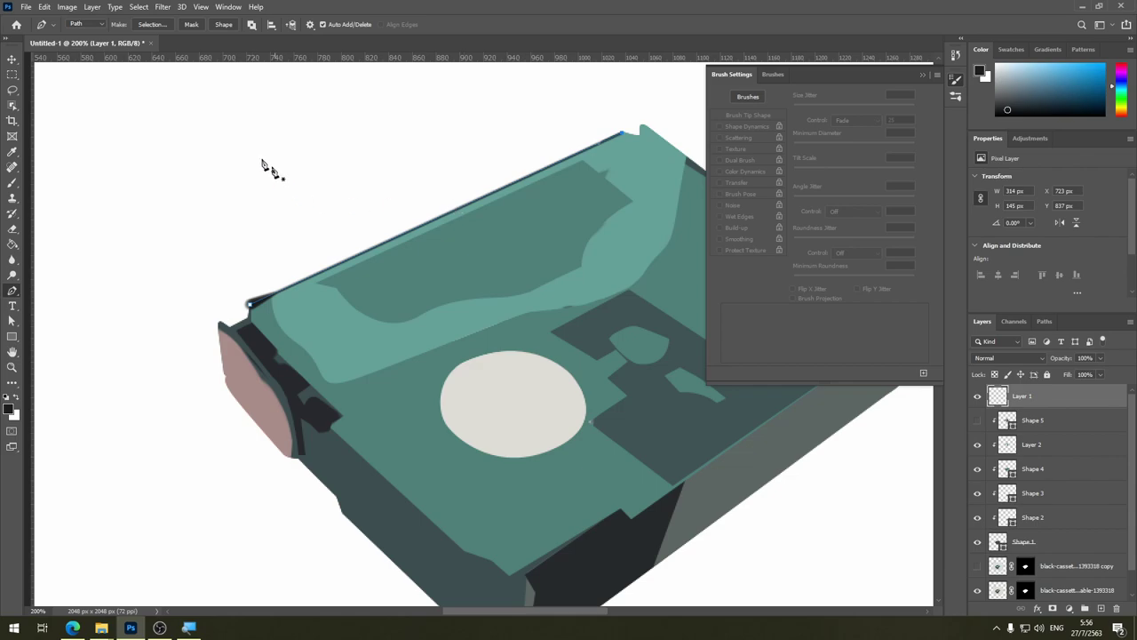
click(13, 61)
click(164, 142)
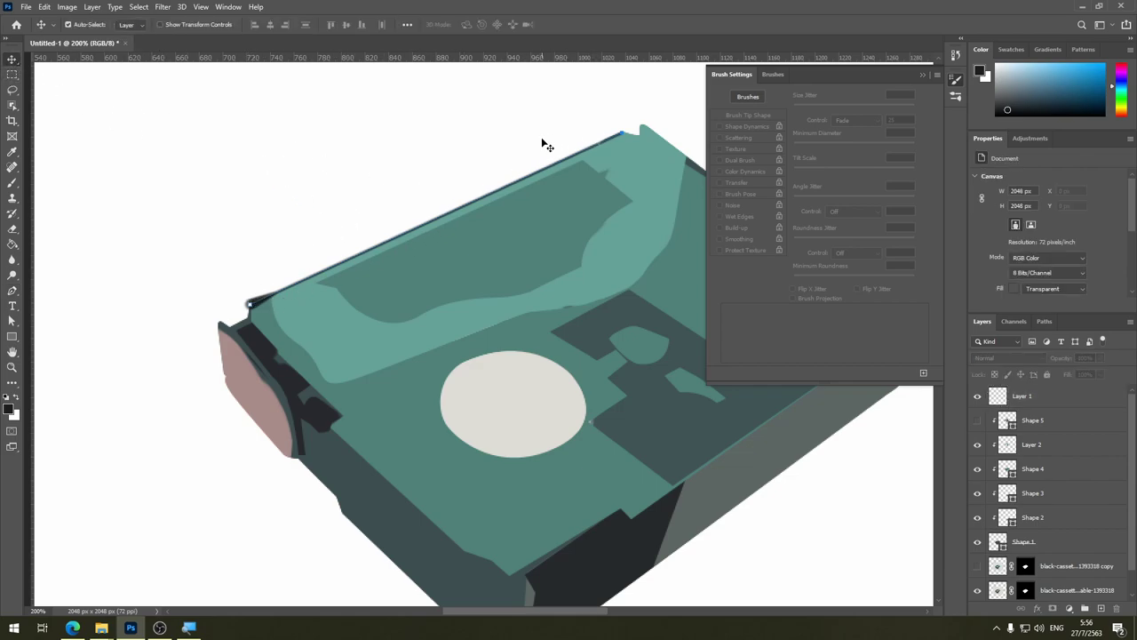
Step: Delete the Work Path in the Paths panel and return the view to 100%
click(1049, 322)
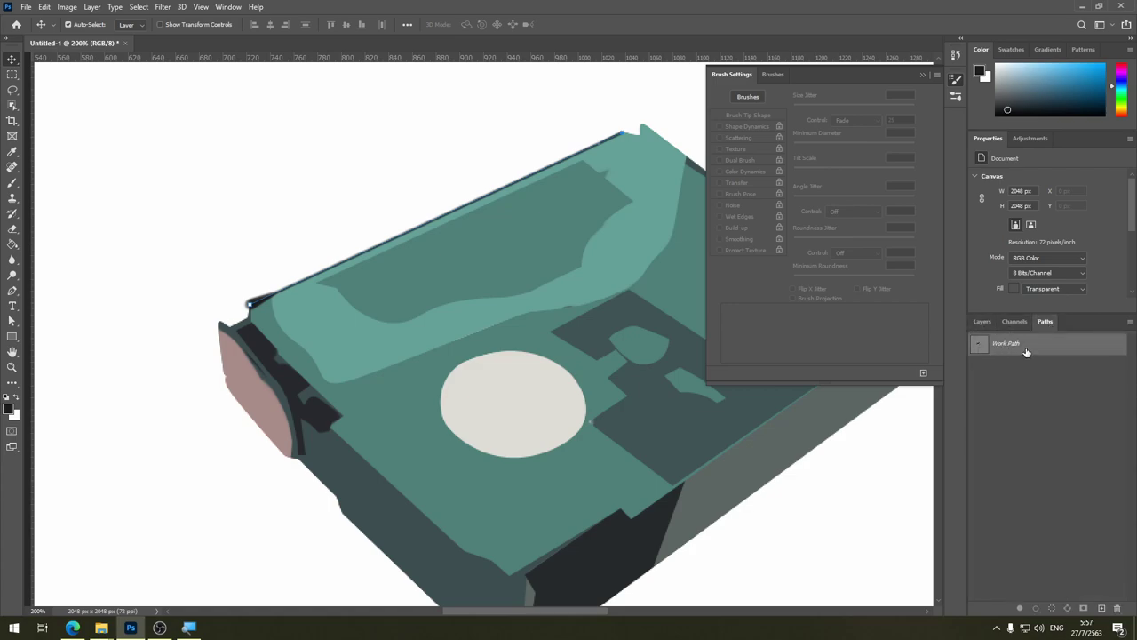
click(1117, 608)
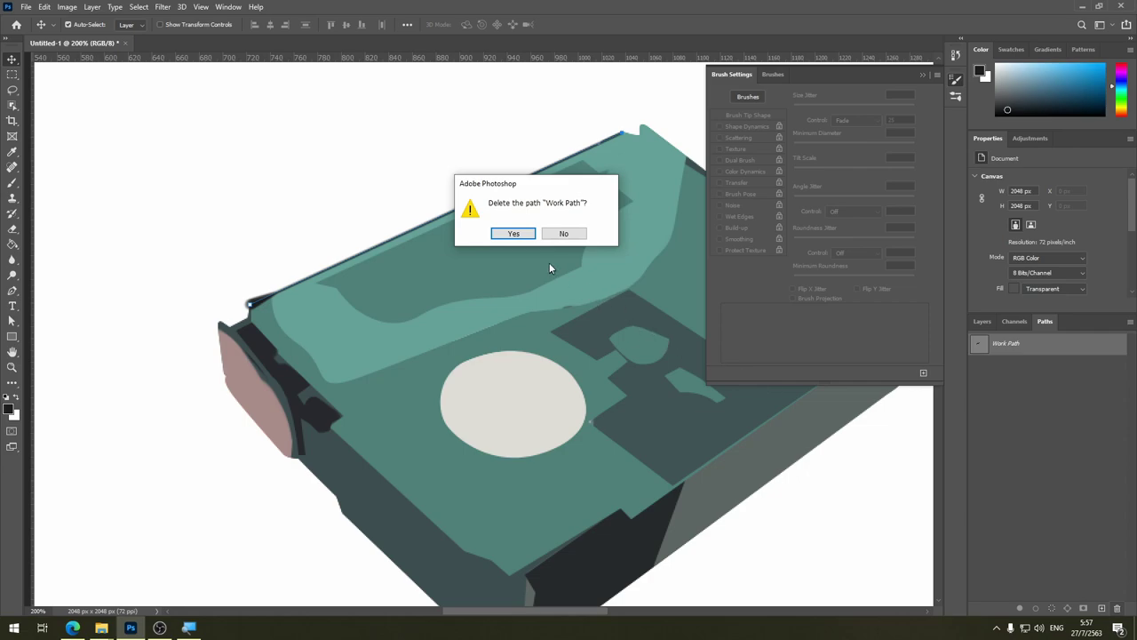
click(519, 233)
key(ctrl+minus)
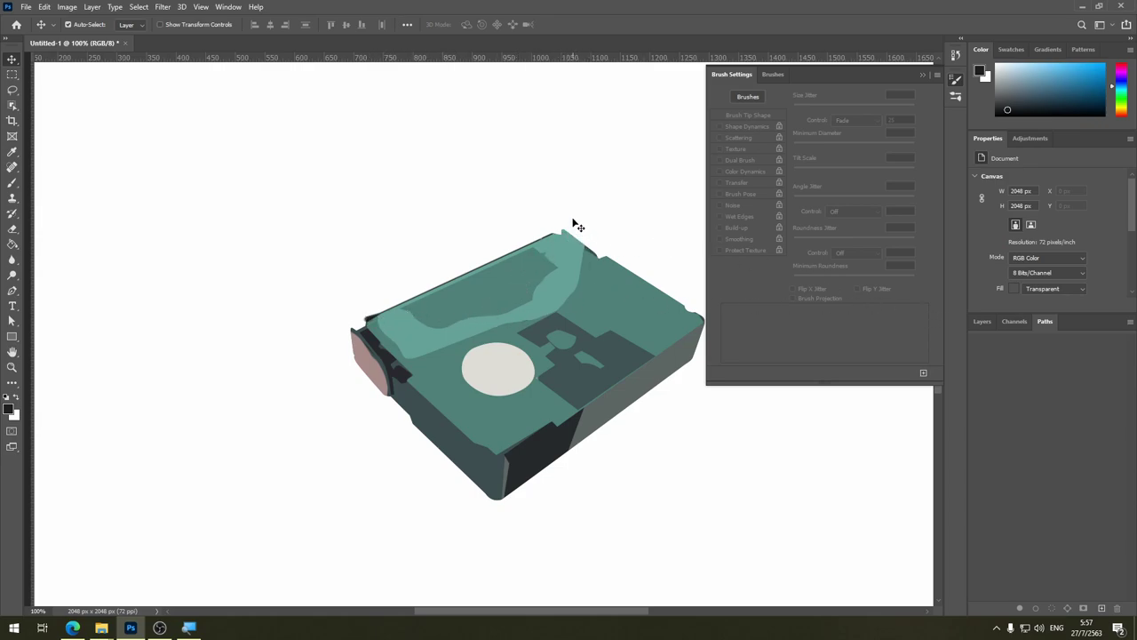
Step: Draw a pen path along the cassette's upper-right edge from top corner to right corner
click(981, 321)
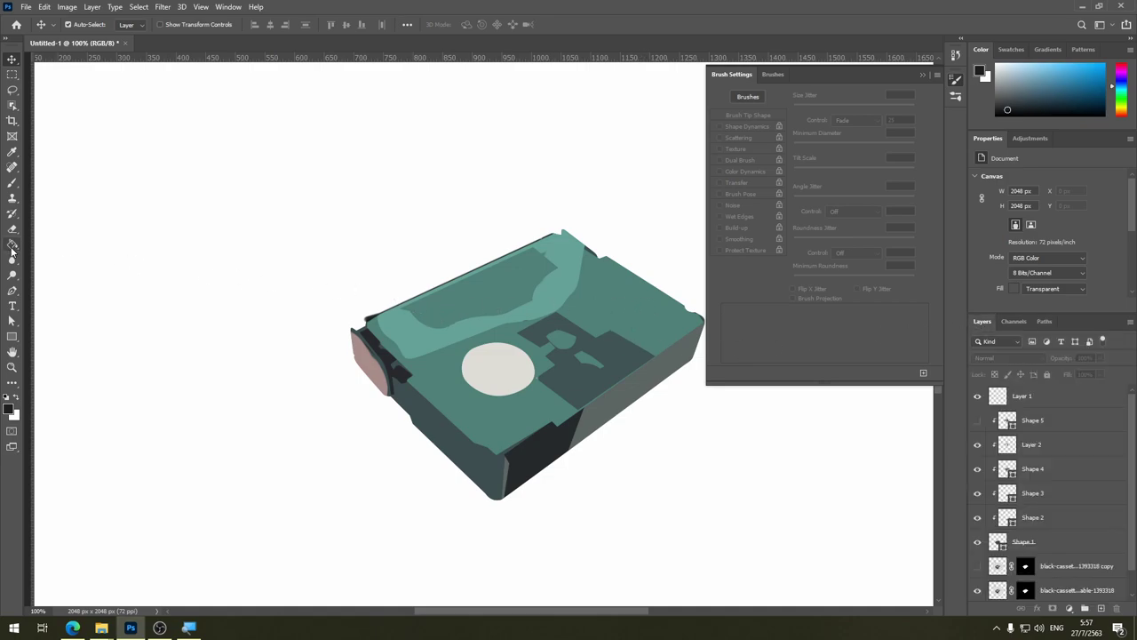
click(12, 291)
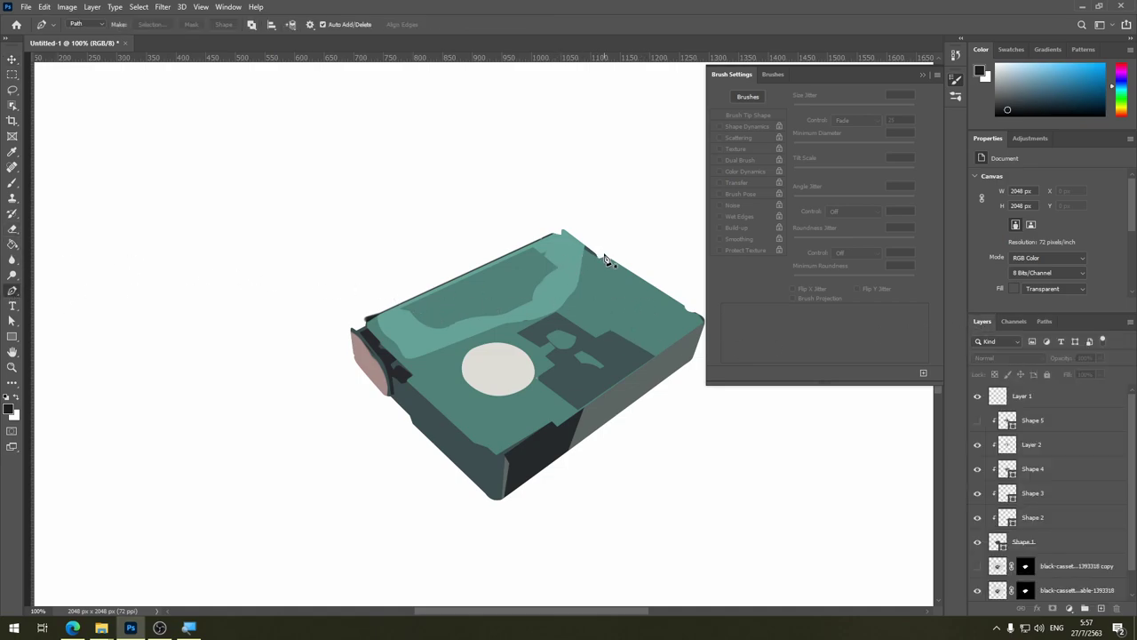
click(563, 232)
drag(597, 257, 606, 258)
click(684, 307)
click(701, 319)
Step: Set the Brush tool's tip size to 22 px
click(12, 182)
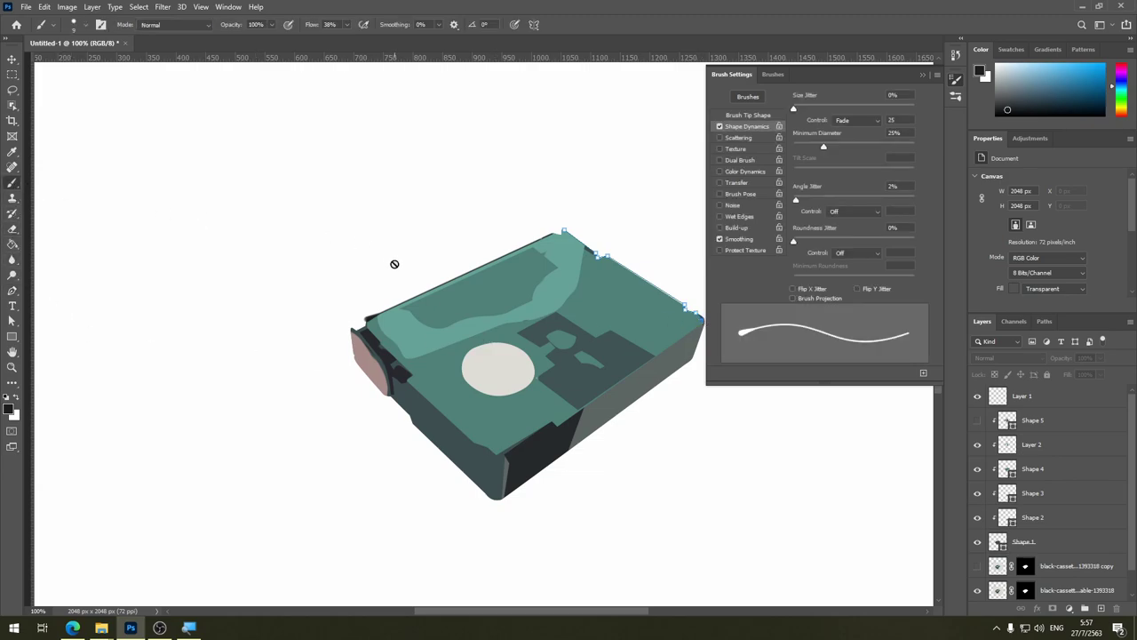
click(732, 116)
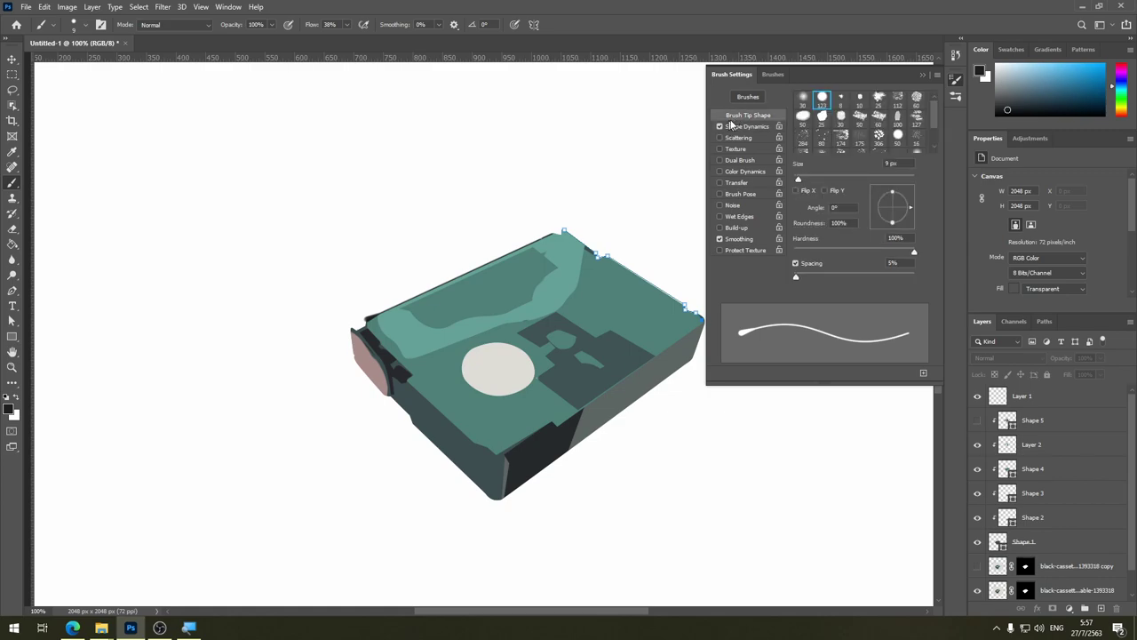
drag(798, 180, 806, 180)
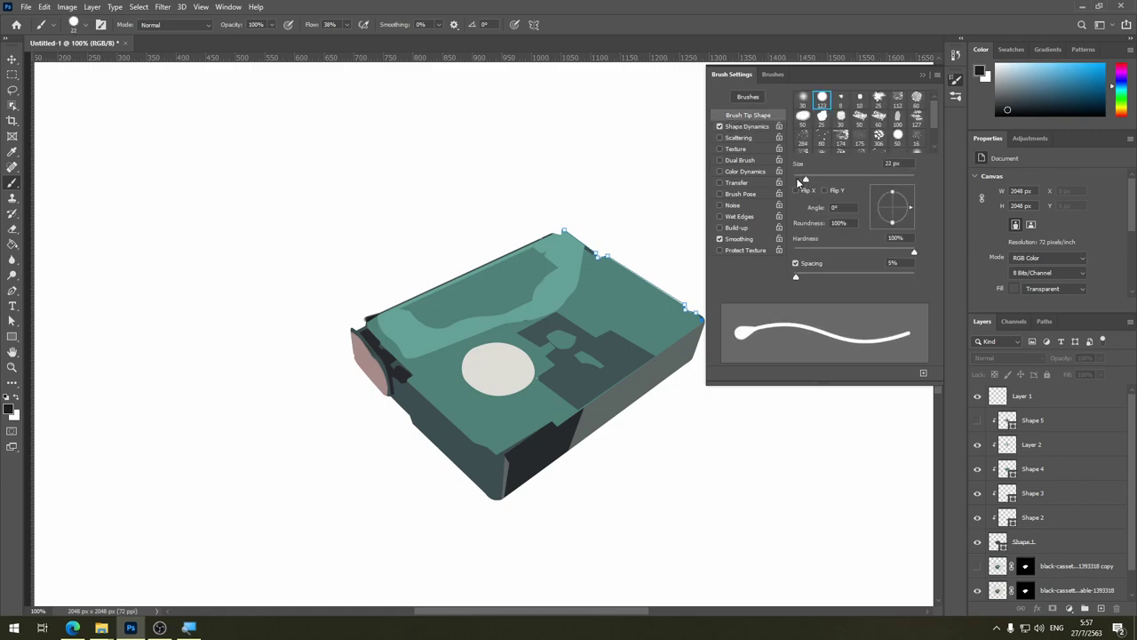
click(13, 291)
Step: Stroke the new path with the Brush on Layer 1, then select the Shape 4 layer
right_click(641, 281)
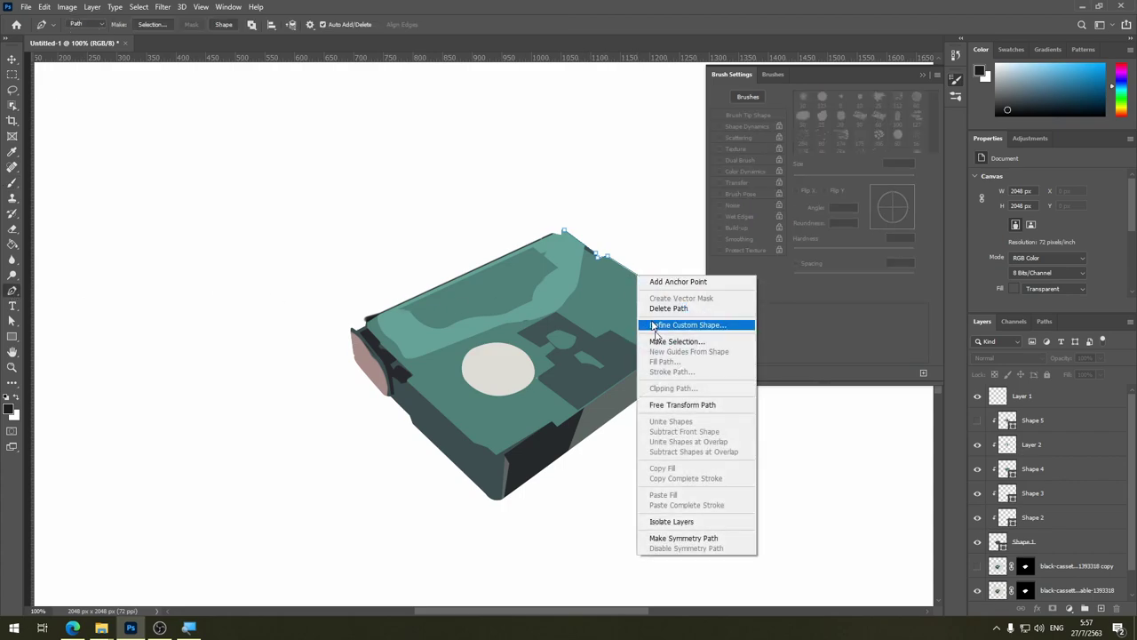
click(506, 33)
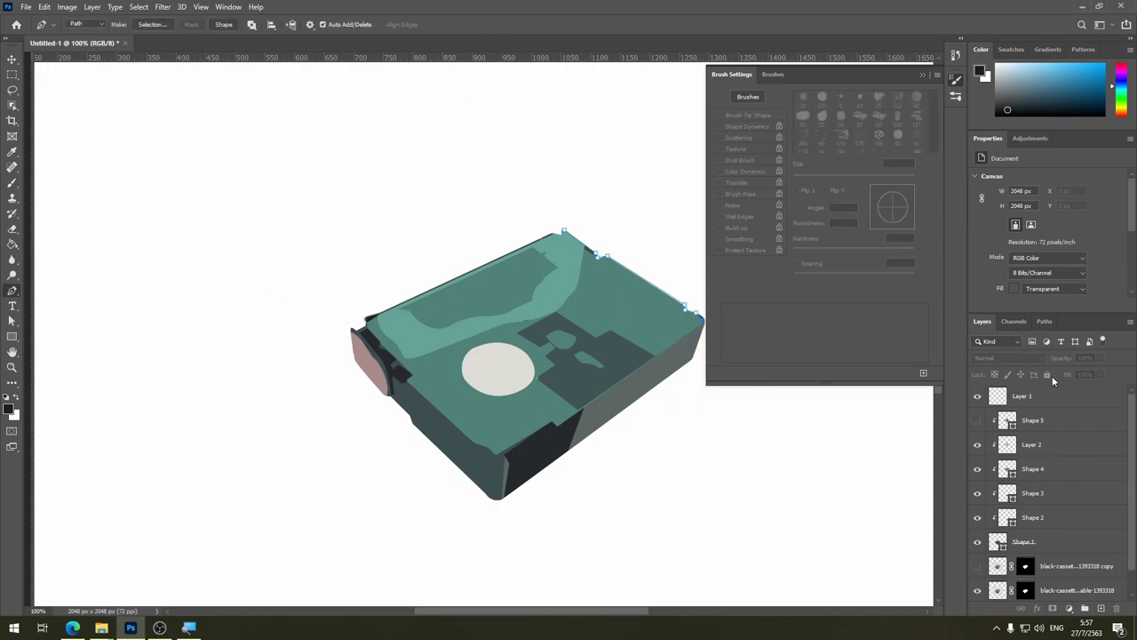
click(1031, 396)
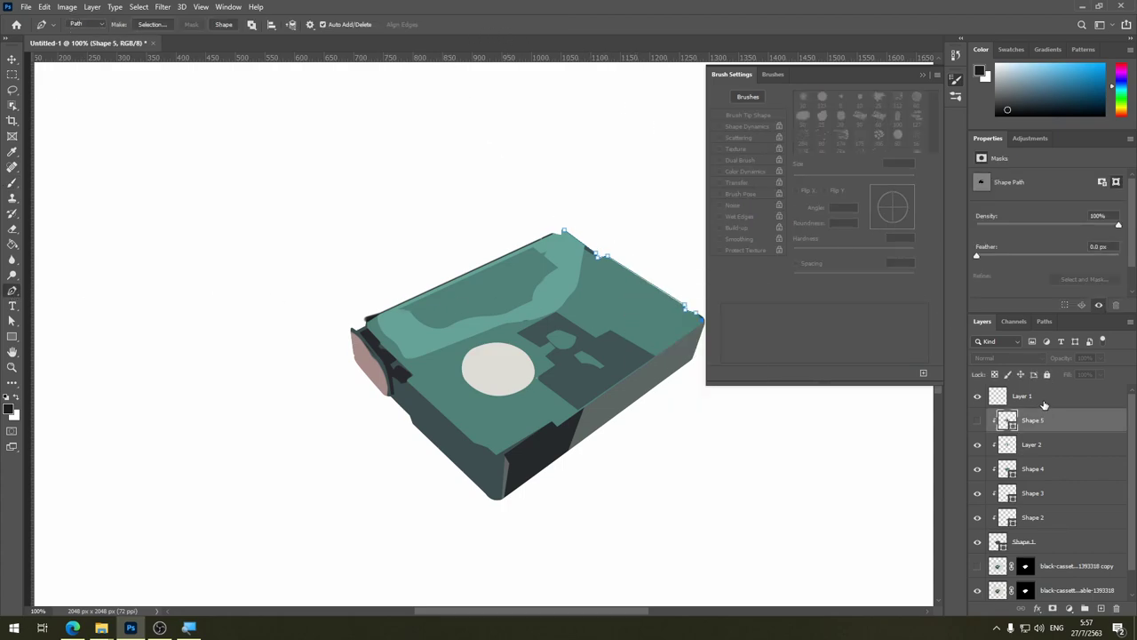
right_click(638, 279)
click(674, 372)
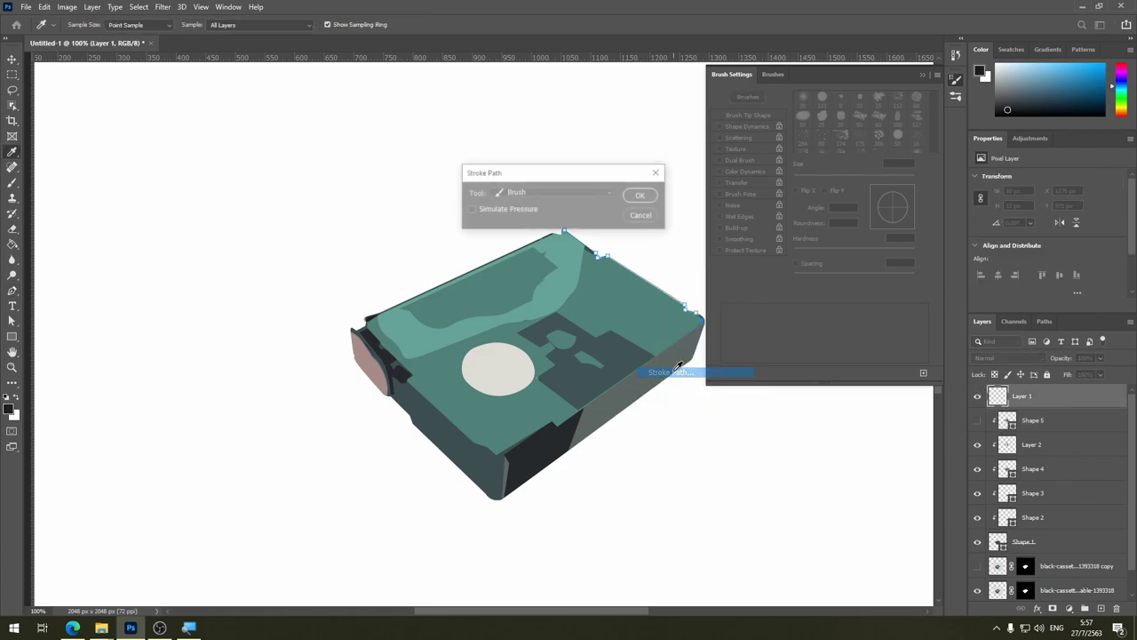
click(652, 197)
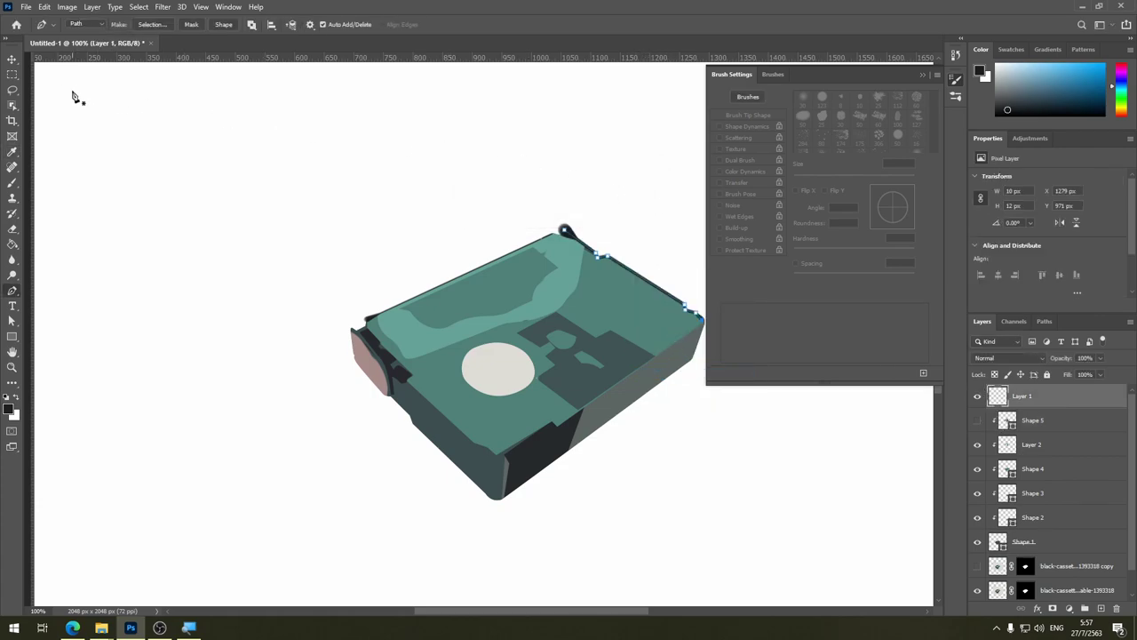
click(12, 58)
click(249, 182)
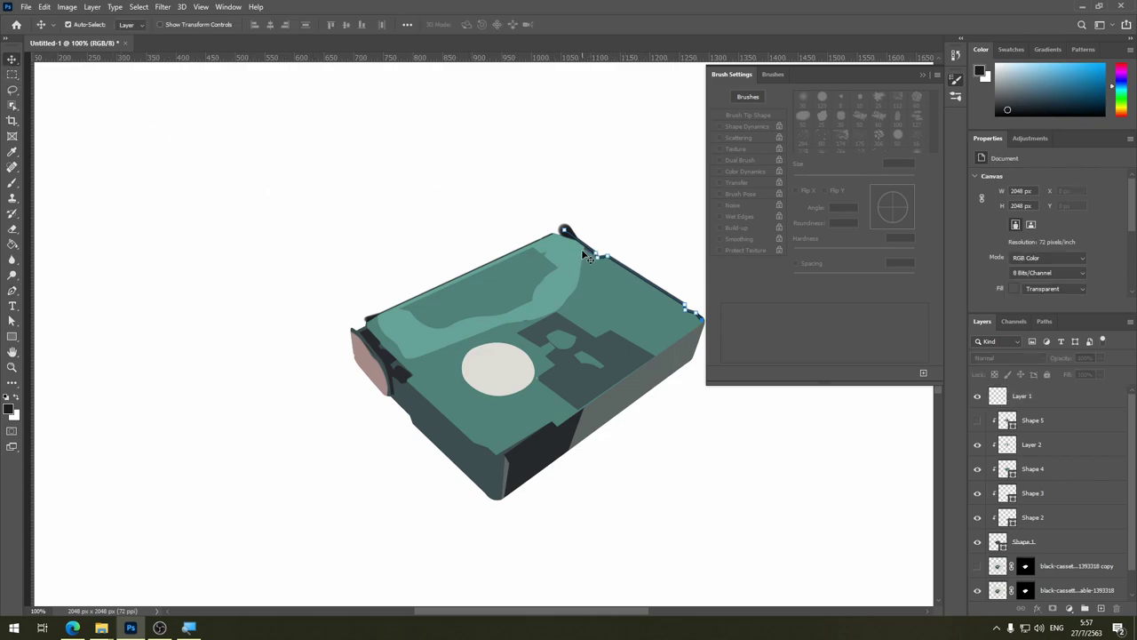
click(1031, 471)
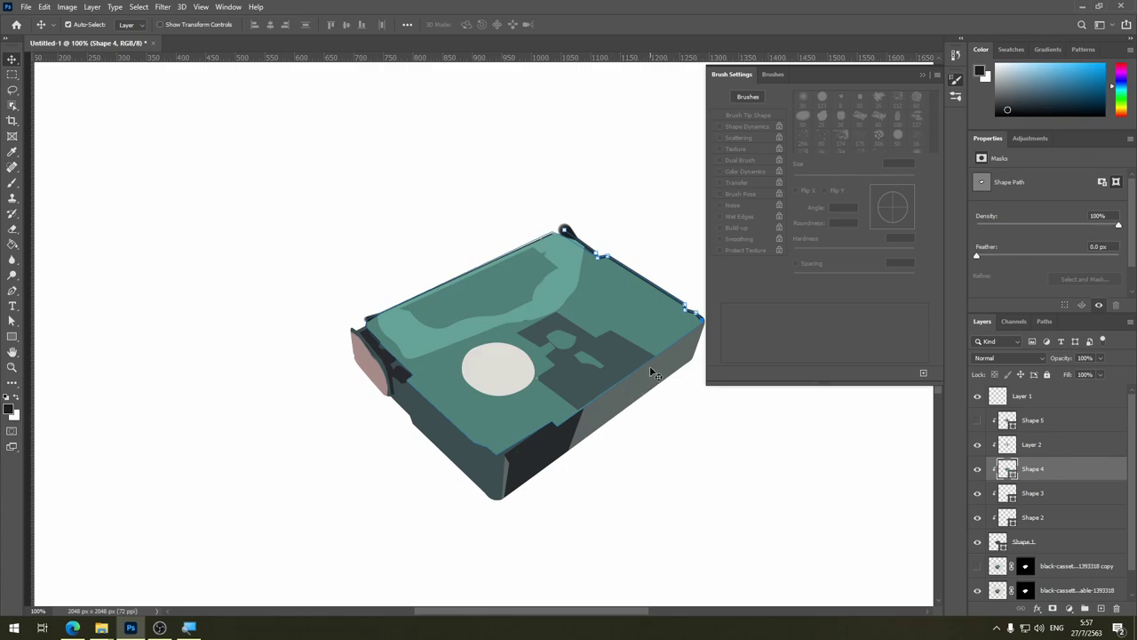
Step: Make the brush an even 6 px line by disabling Shape Dynamics
key(ctrl+minus)
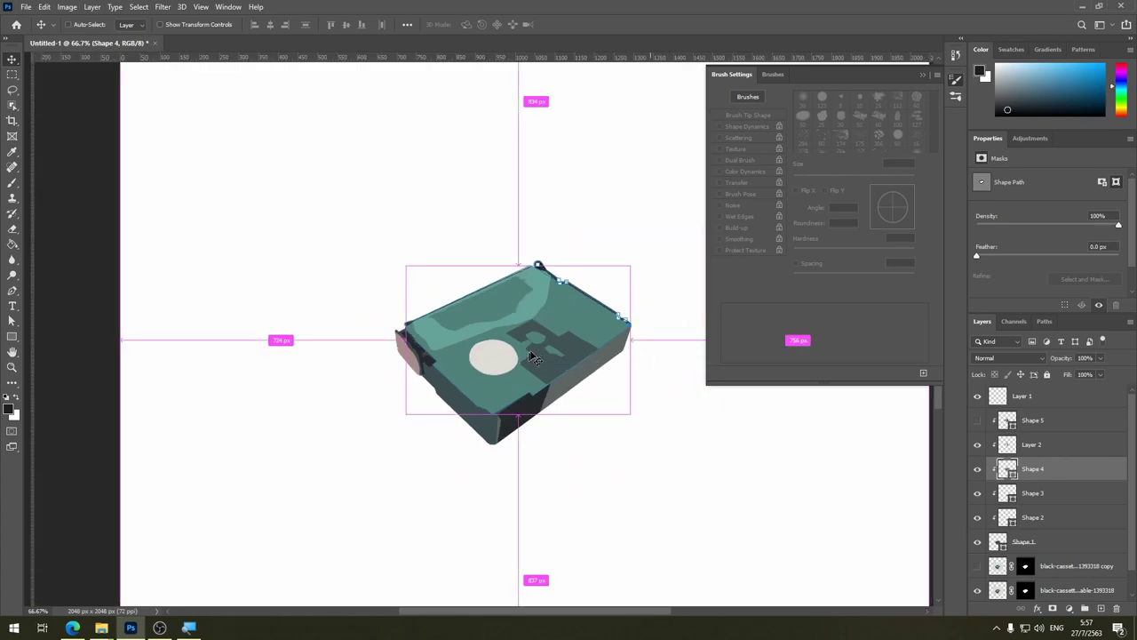
drag(656, 375, 653, 371)
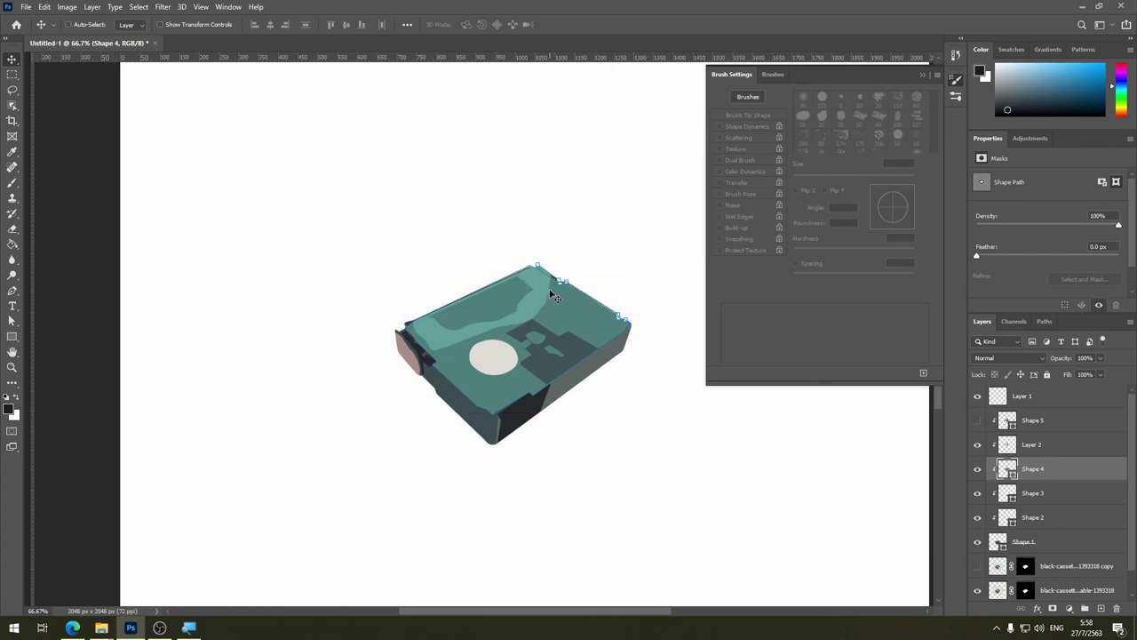
key(ctrl)
click(11, 182)
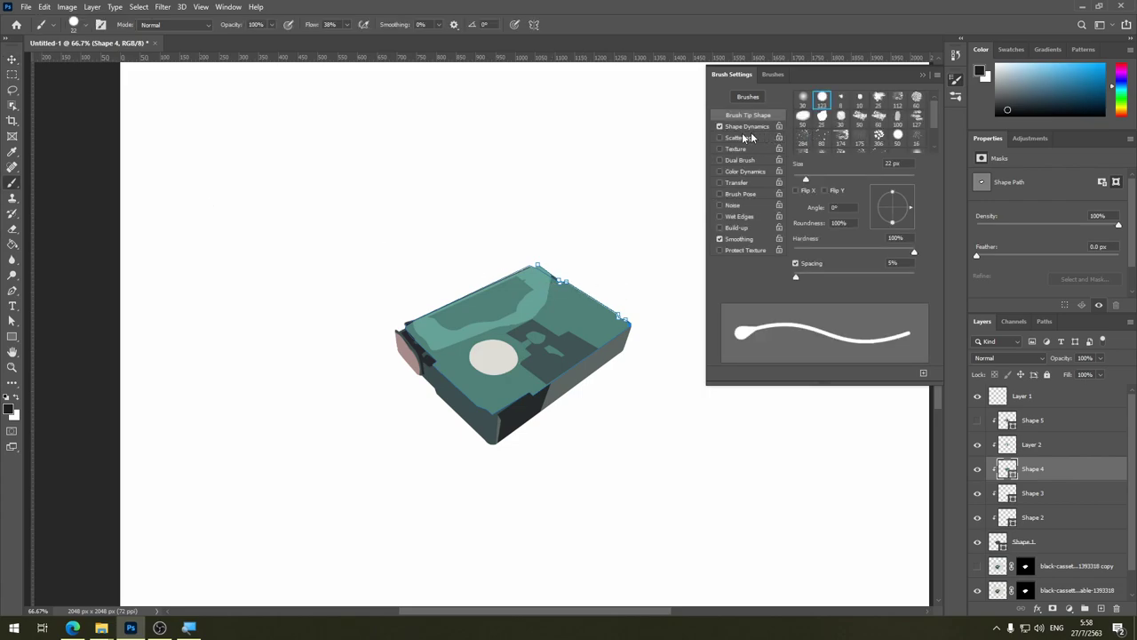
click(721, 127)
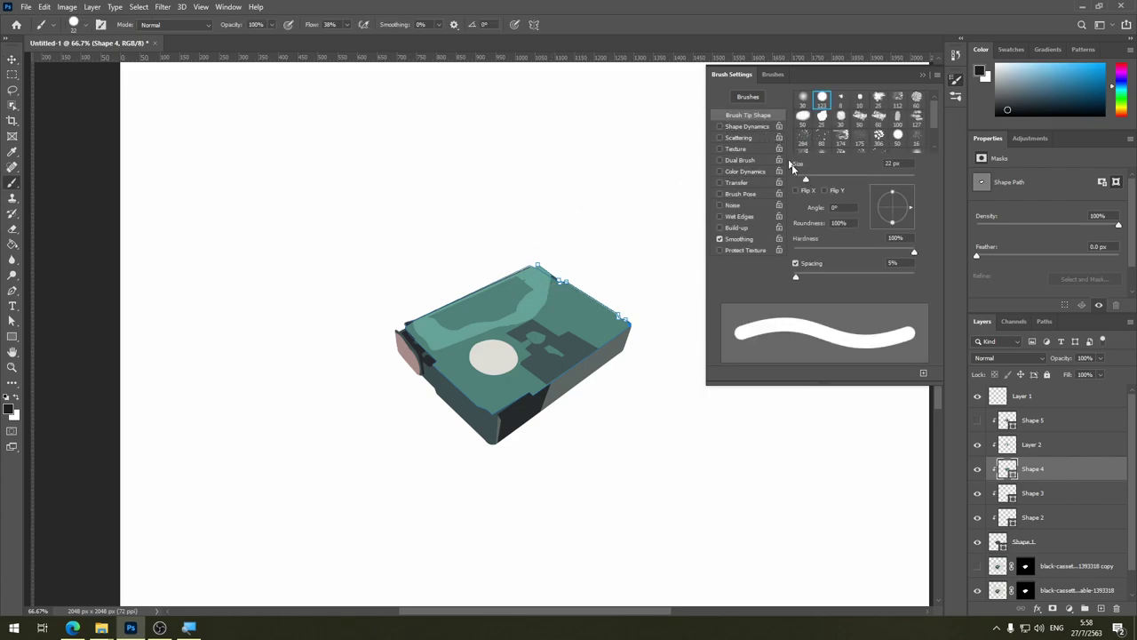
drag(803, 177, 796, 181)
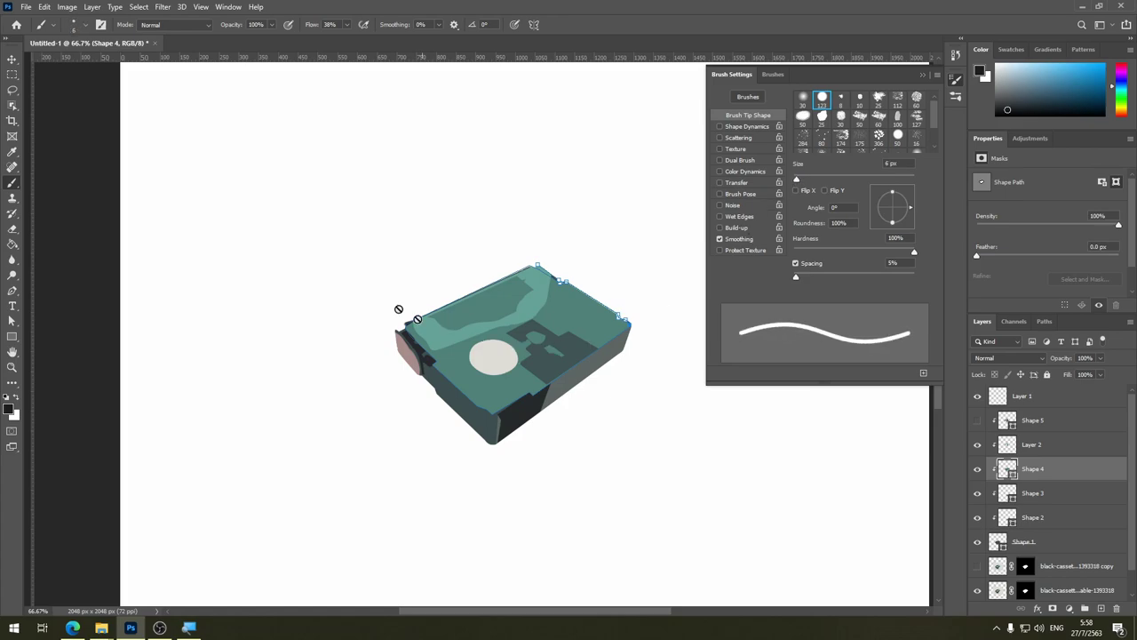
Step: Stroke the top-edge path onto Layer 1 with the thin Brush
click(13, 291)
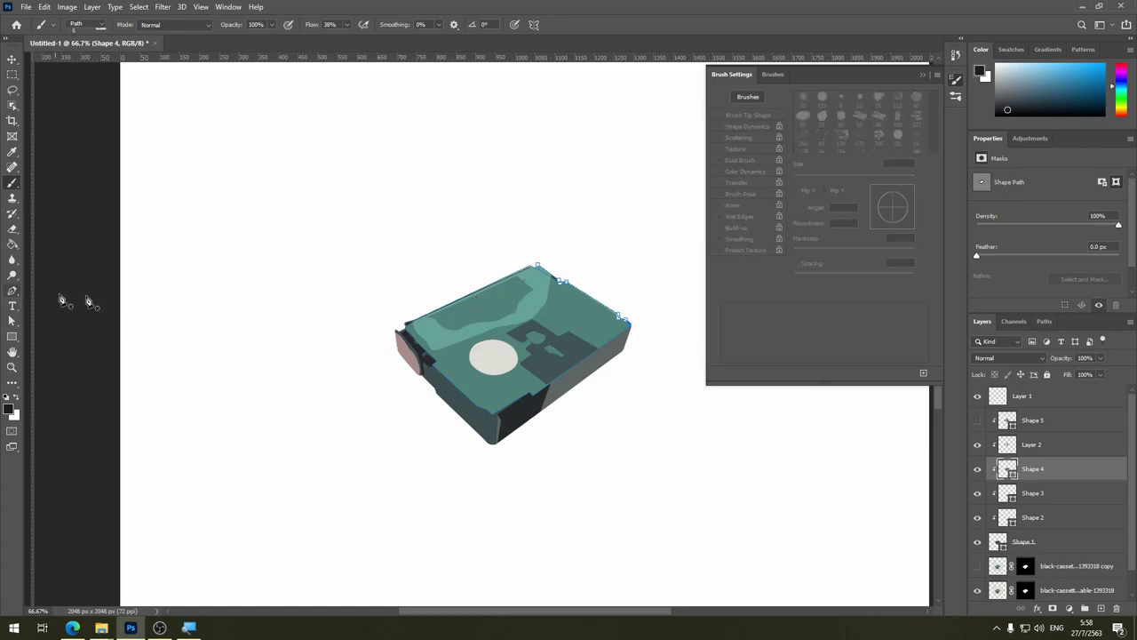
right_click(586, 297)
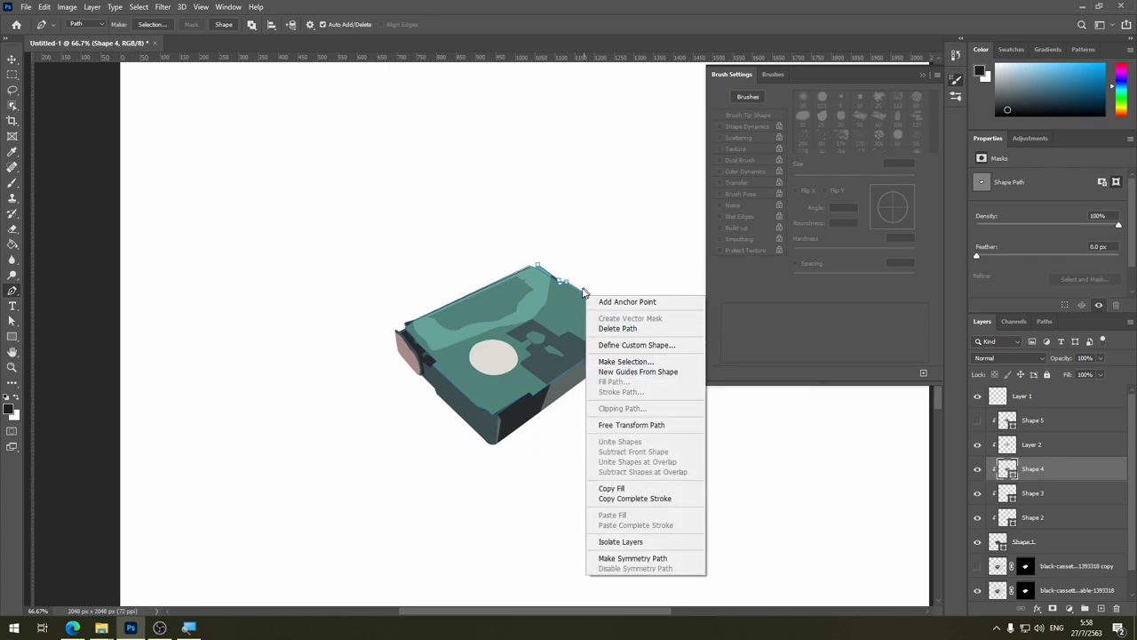
click(1011, 412)
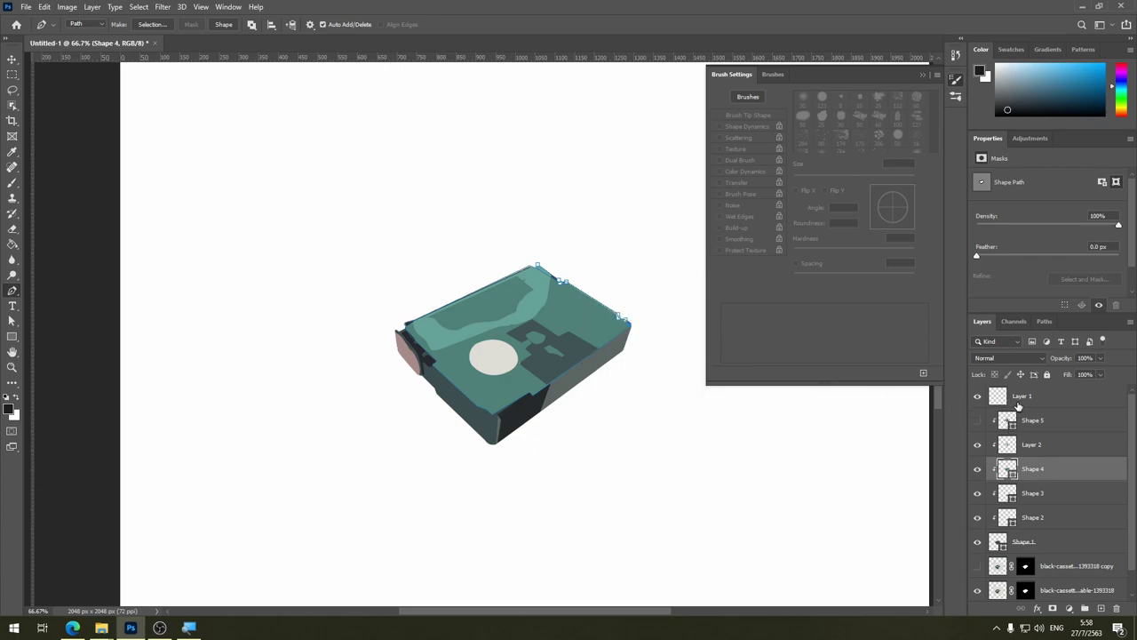
right_click(605, 309)
click(655, 401)
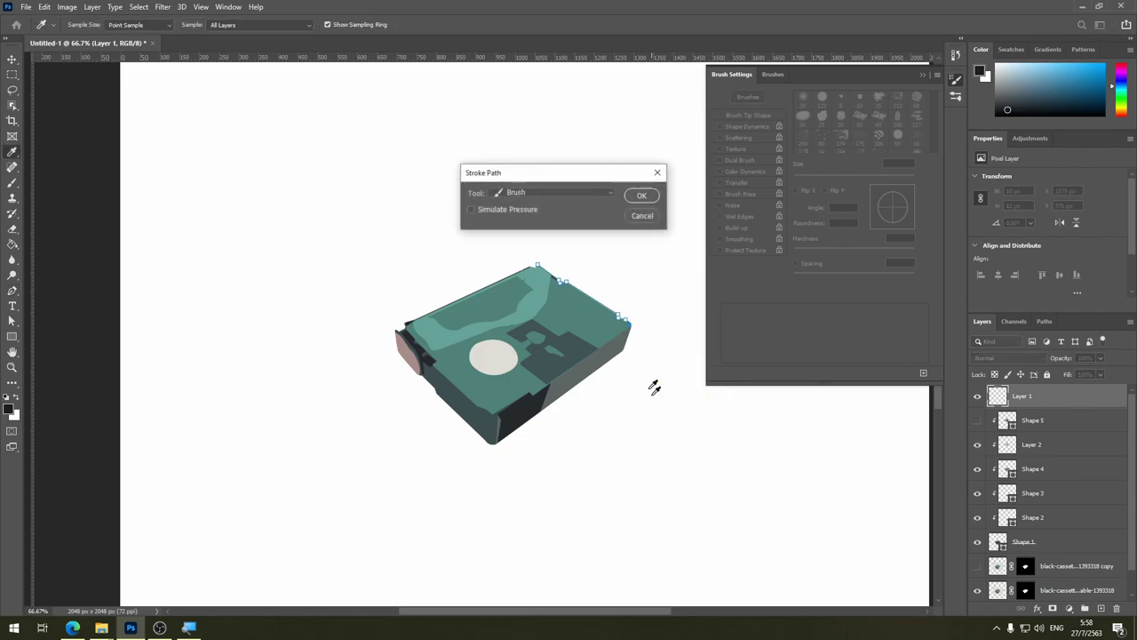
click(654, 203)
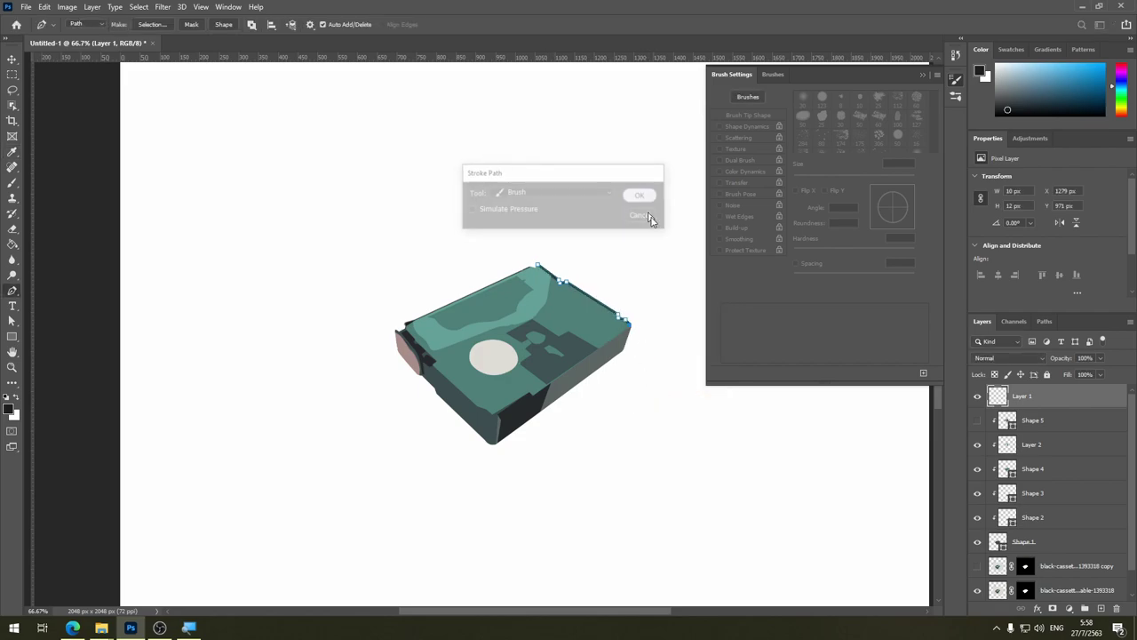
click(12, 60)
click(229, 179)
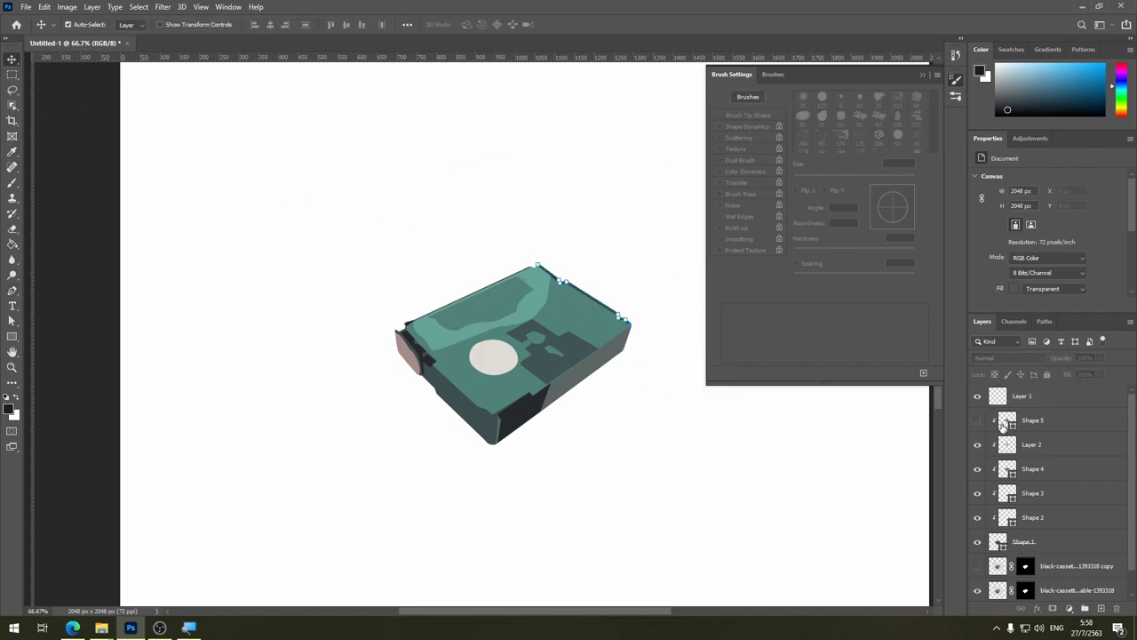
Step: Zoom in and pan to inspect the stroked top-right edge, then zoom back out
scroll(671, 333, up, 4)
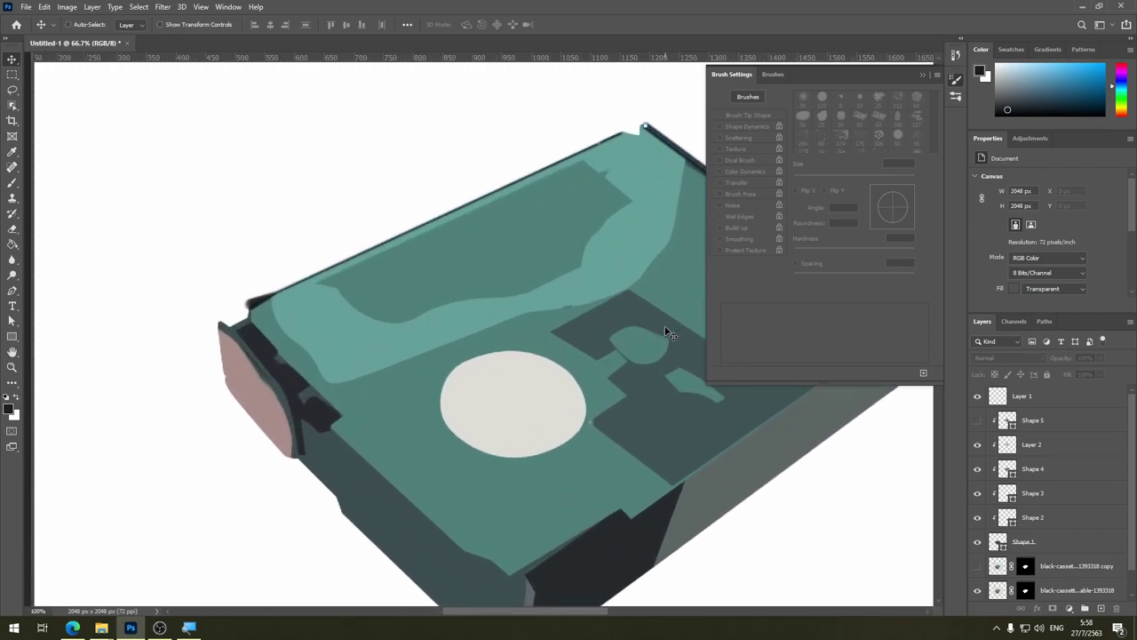
scroll(662, 330, up, 3)
mouse_move(662, 329)
mouse_down()
mouse_move(445, 285)
mouse_move(361, 315)
mouse_move(355, 329)
mouse_move(401, 255)
mouse_move(343, 259)
mouse_up()
drag(455, 235, 411, 256)
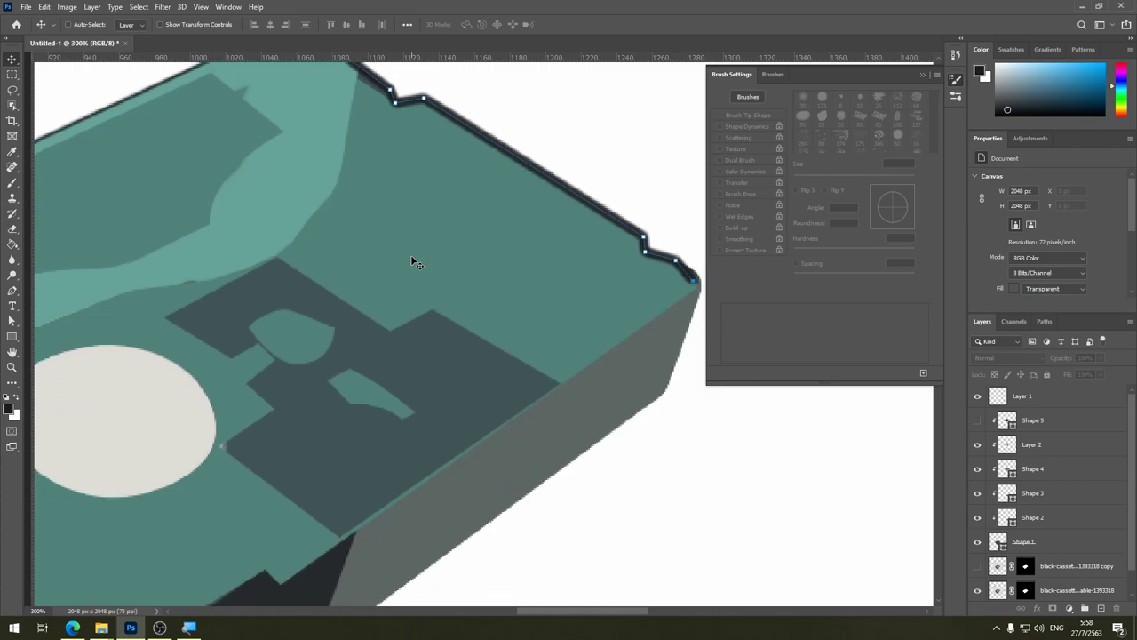
scroll(411, 256, down, 3)
scroll(414, 257, down, 1)
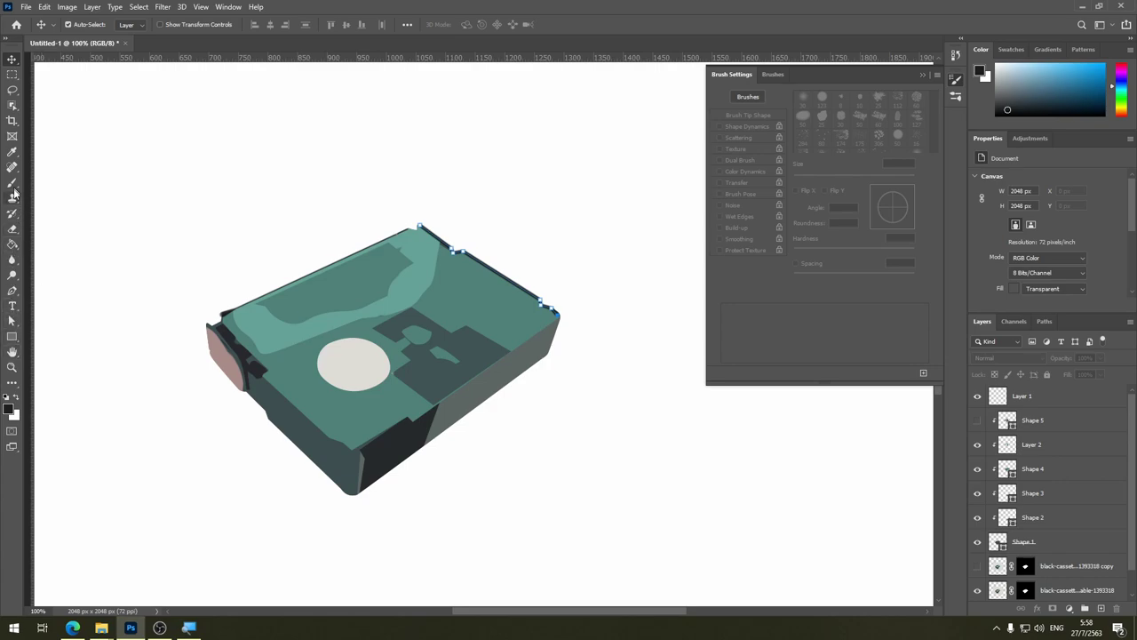
click(12, 290)
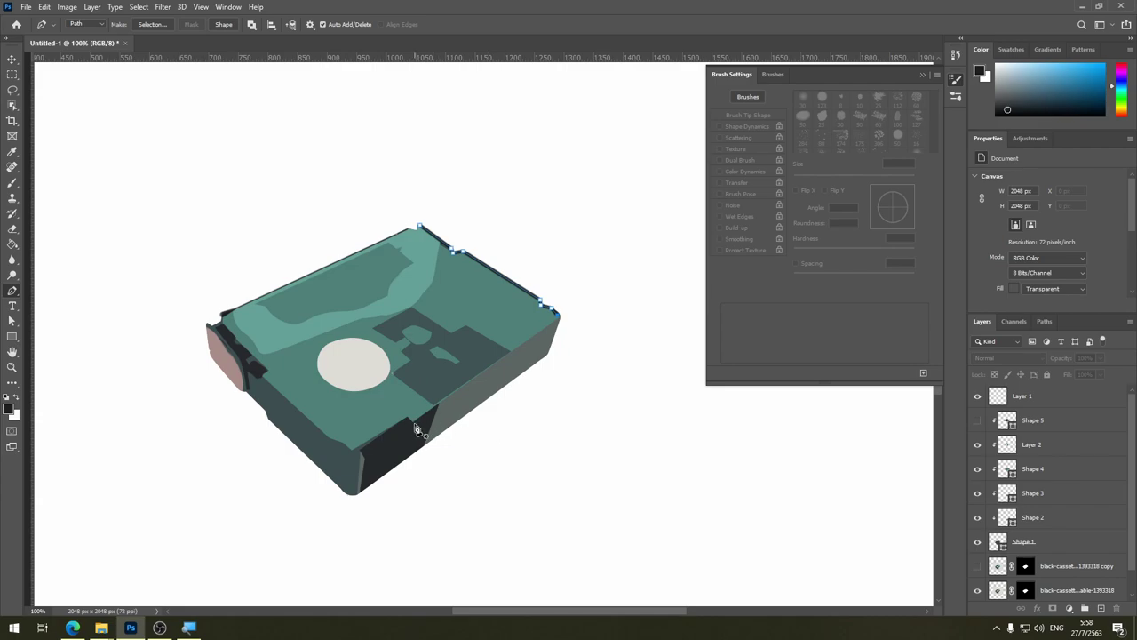
click(256, 156)
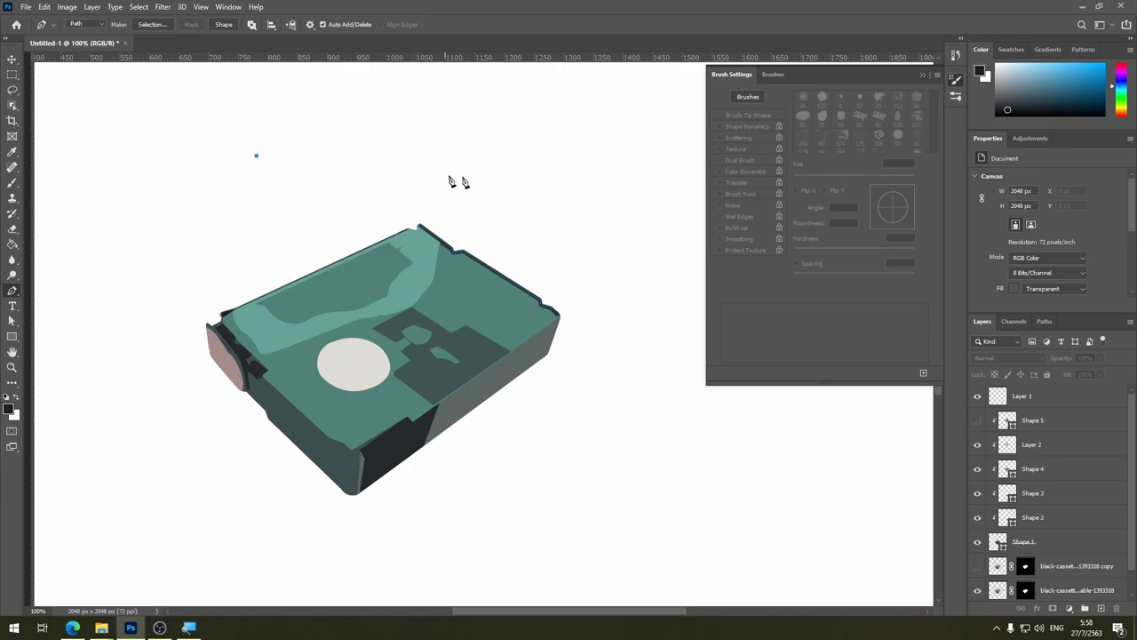
click(543, 164)
mouse_move(630, 305)
mouse_down()
mouse_move(637, 445)
mouse_move(634, 434)
mouse_up()
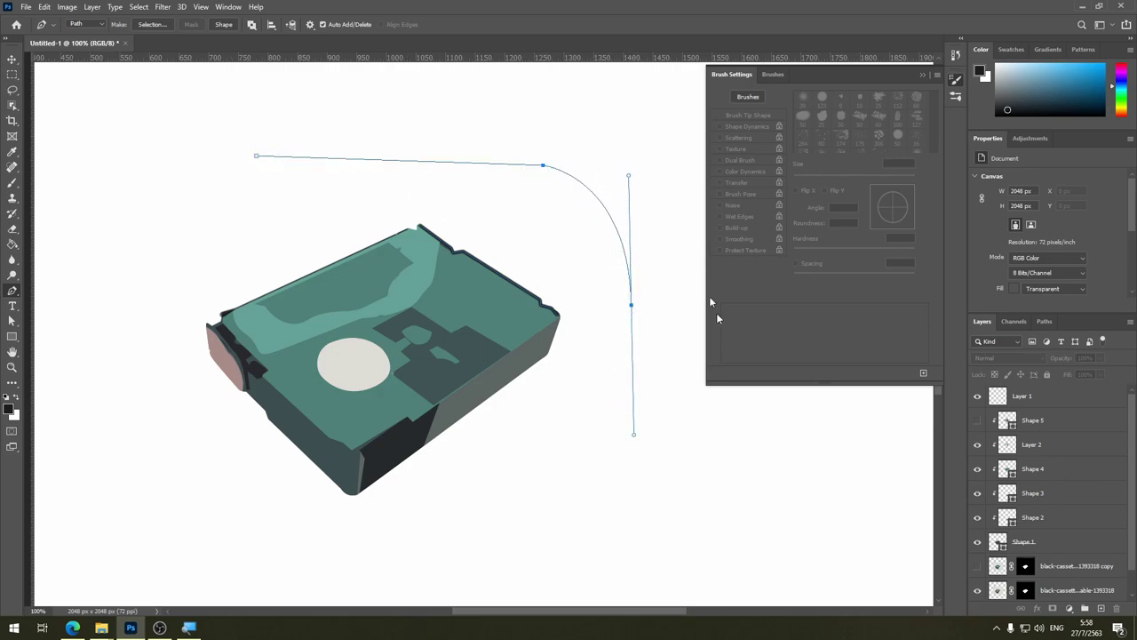
click(464, 532)
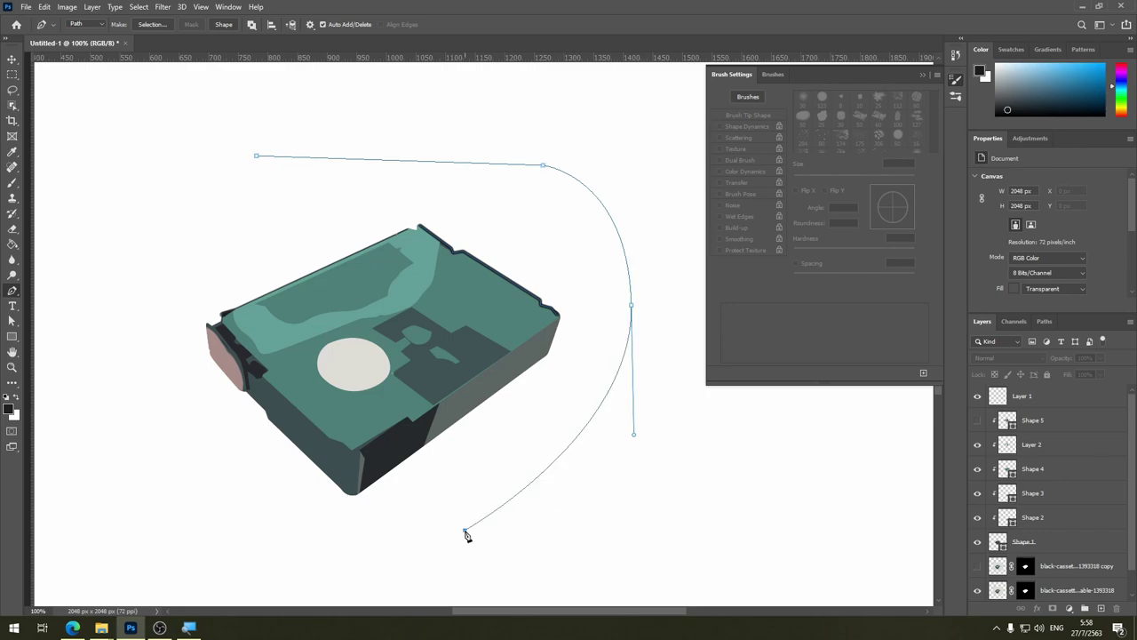
click(182, 542)
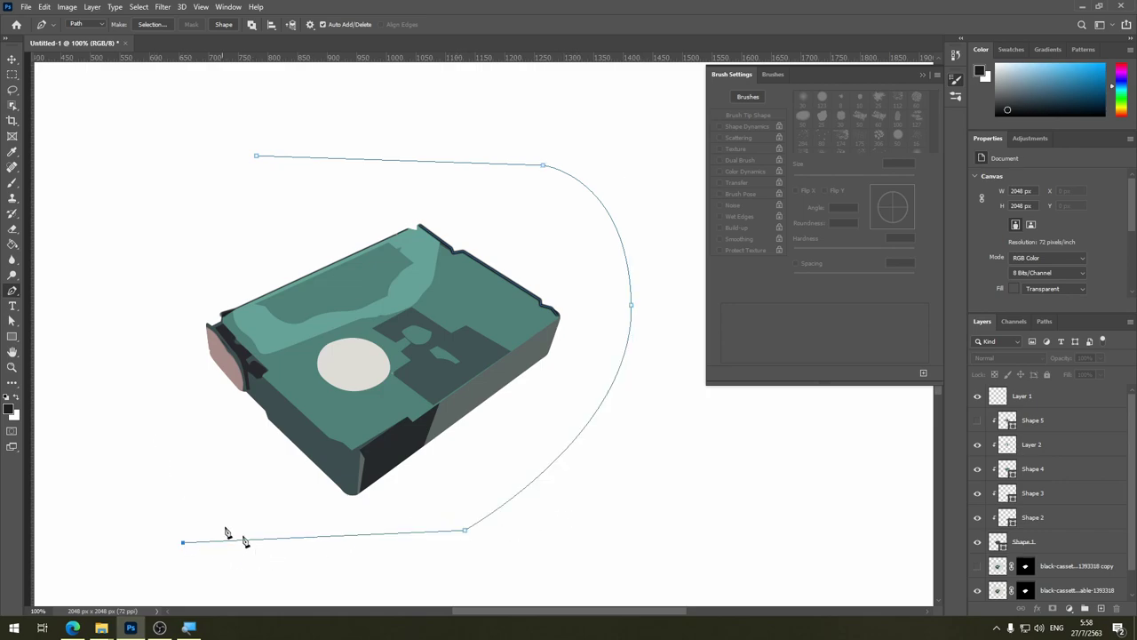
right_click(431, 535)
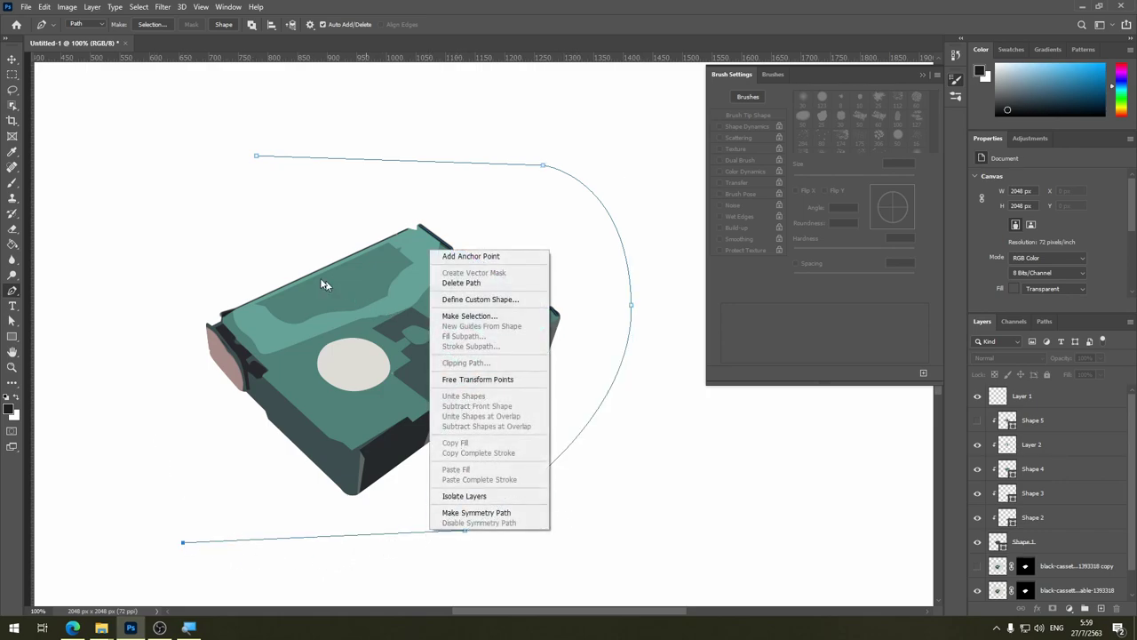
click(1057, 428)
click(1040, 400)
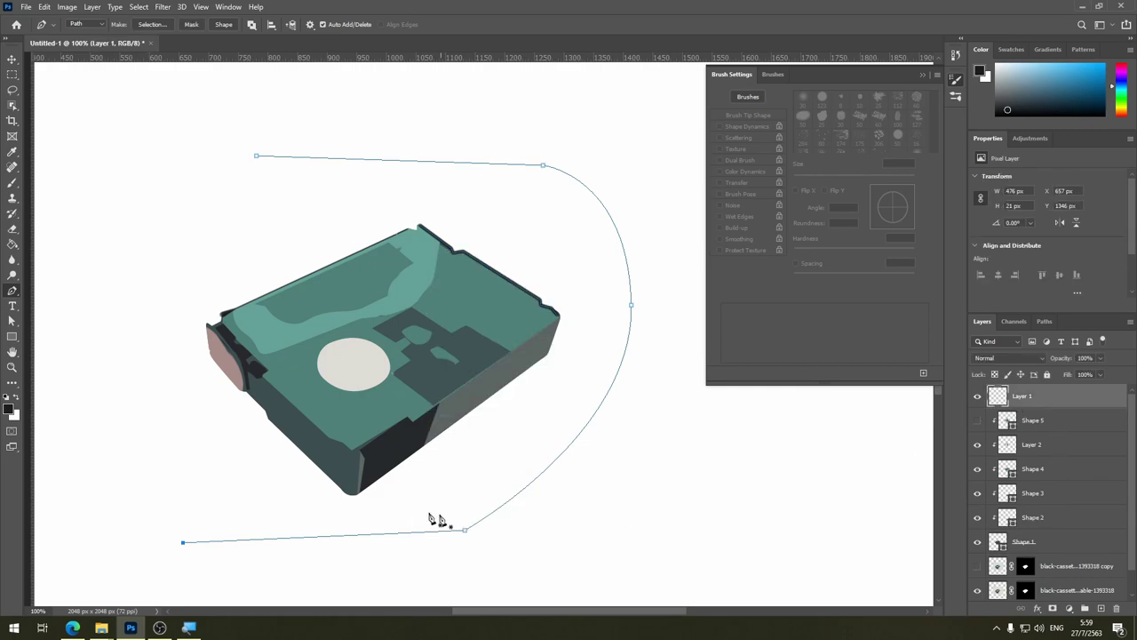
right_click(399, 536)
click(479, 348)
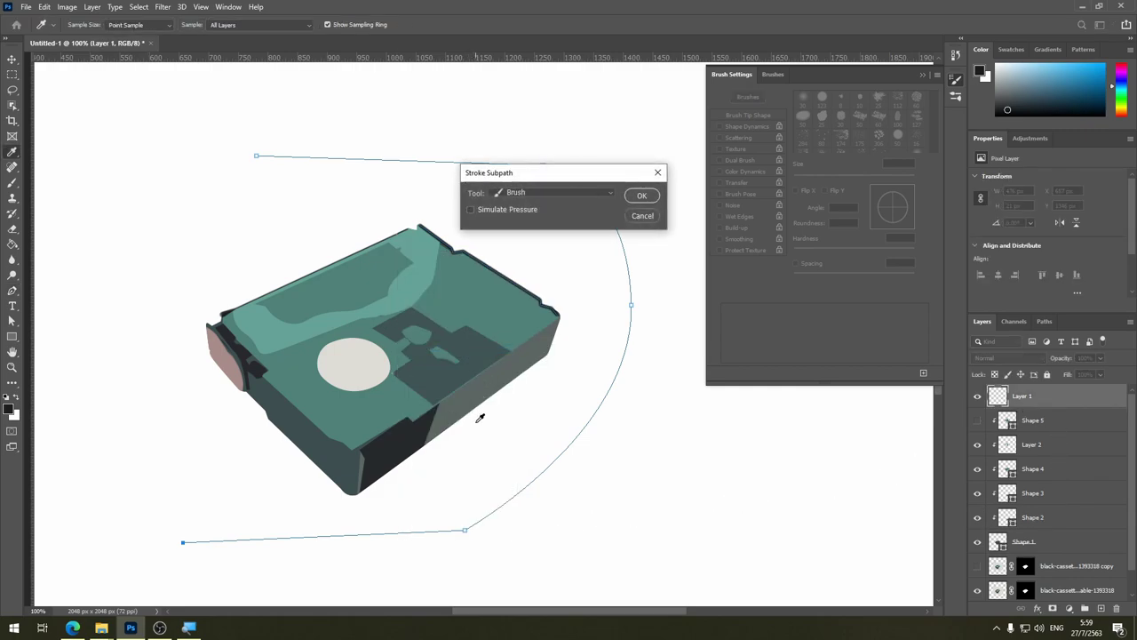
click(641, 194)
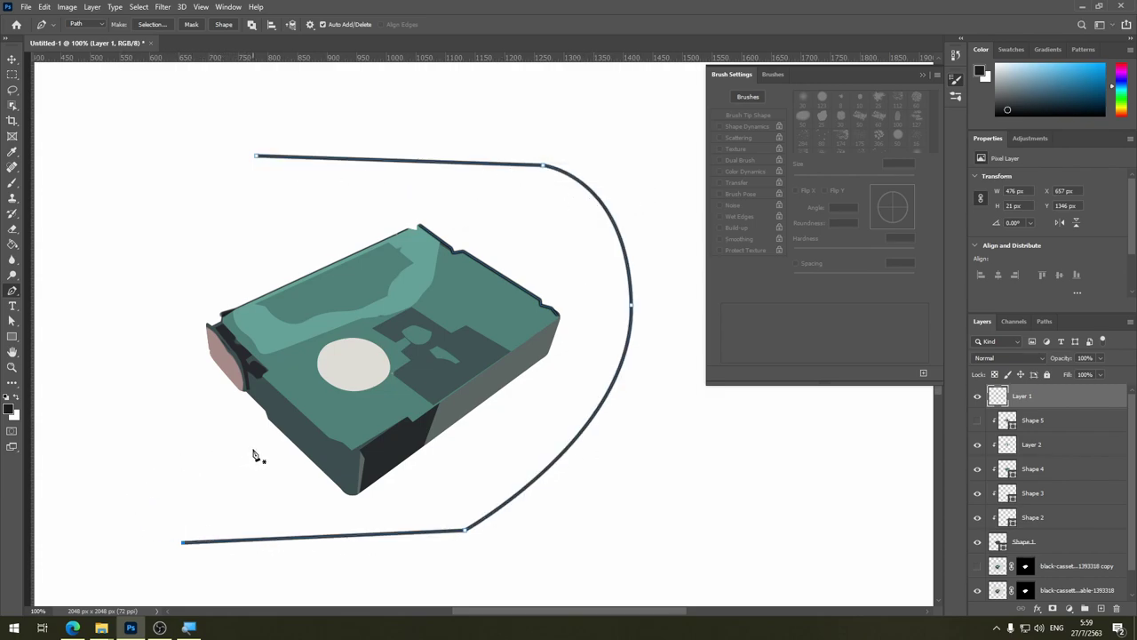
key(ctrl+z)
key(ctrl+z)
key(ctrl+z)
key(ctrl+z)
key(ctrl+z)
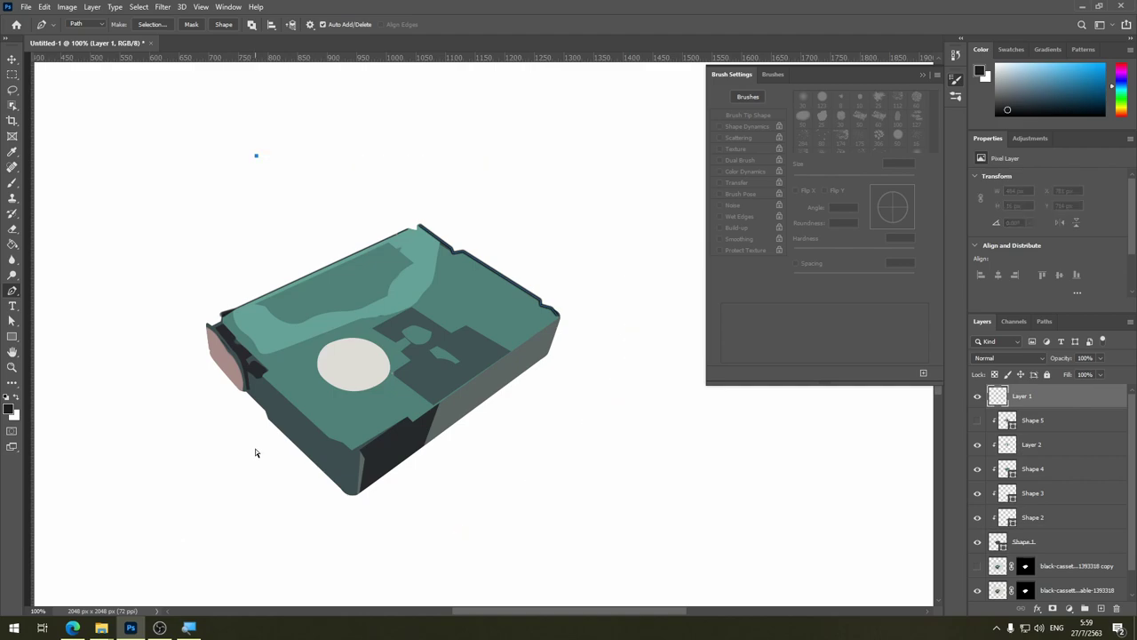
key(ctrl+z)
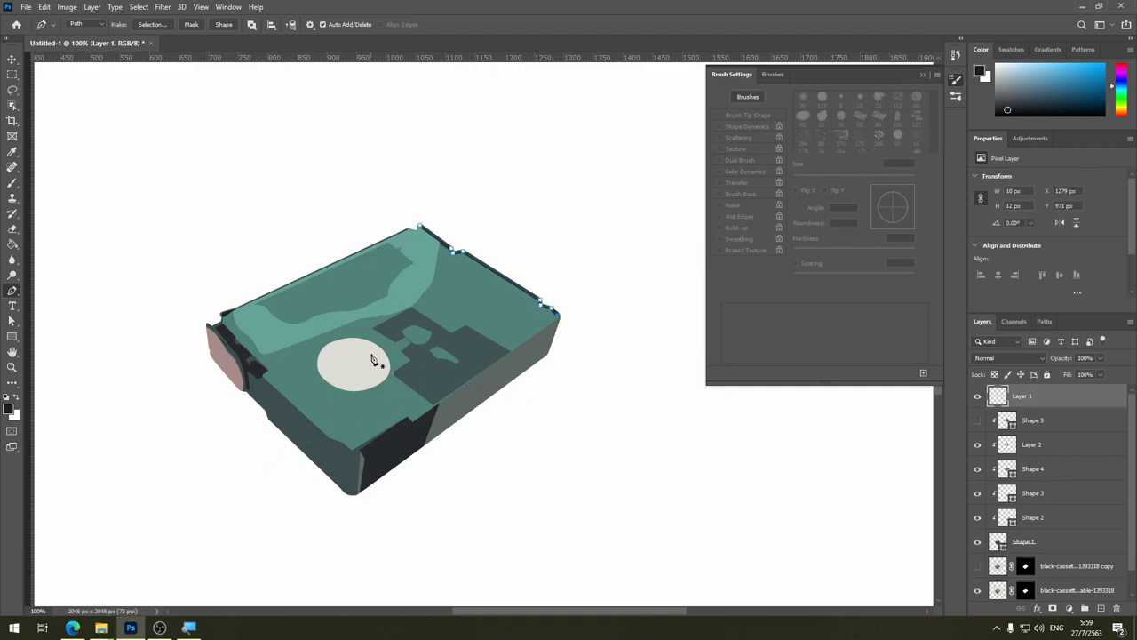